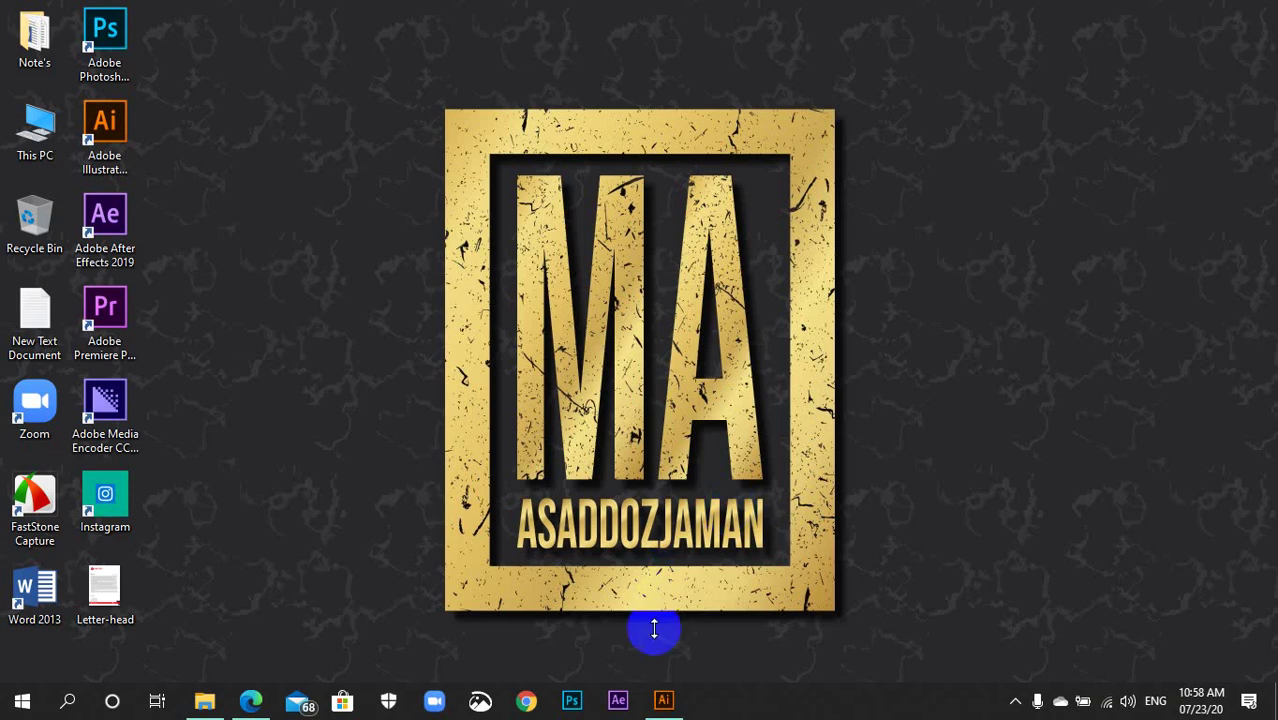
Bring up Illustrator's Home screen and start a new document.
left_click(664, 700)
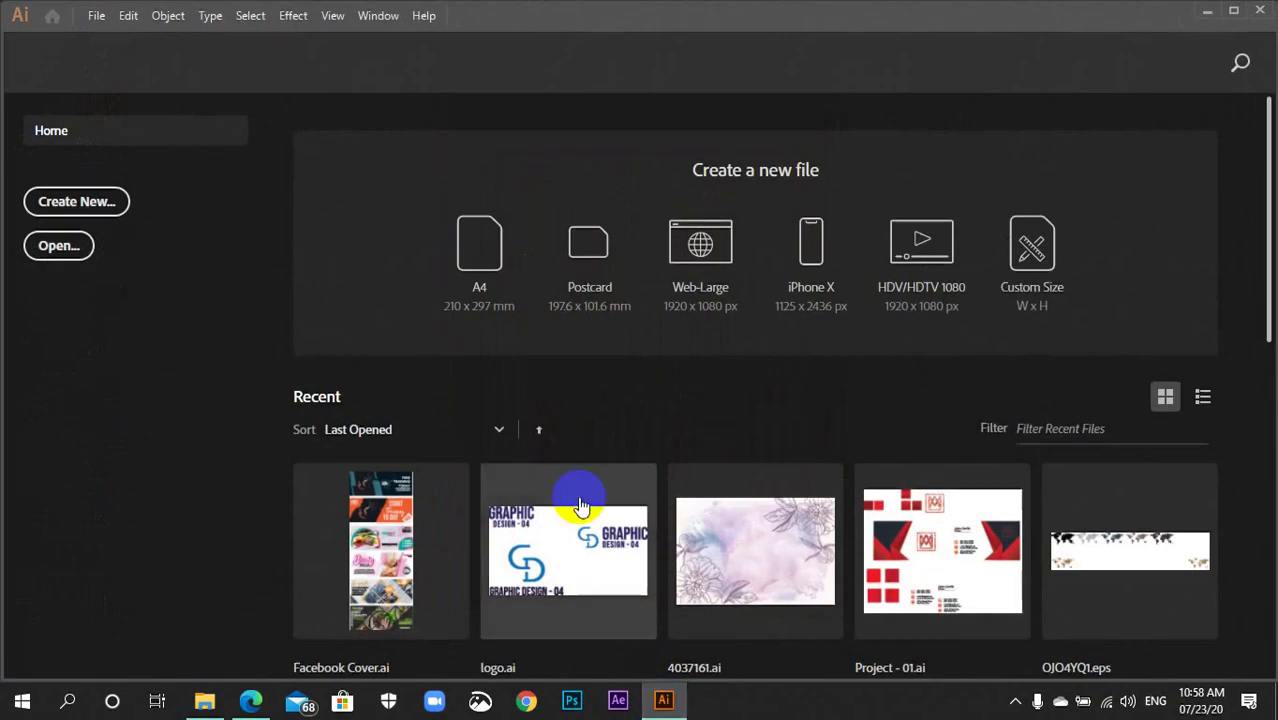
left_click(99, 204)
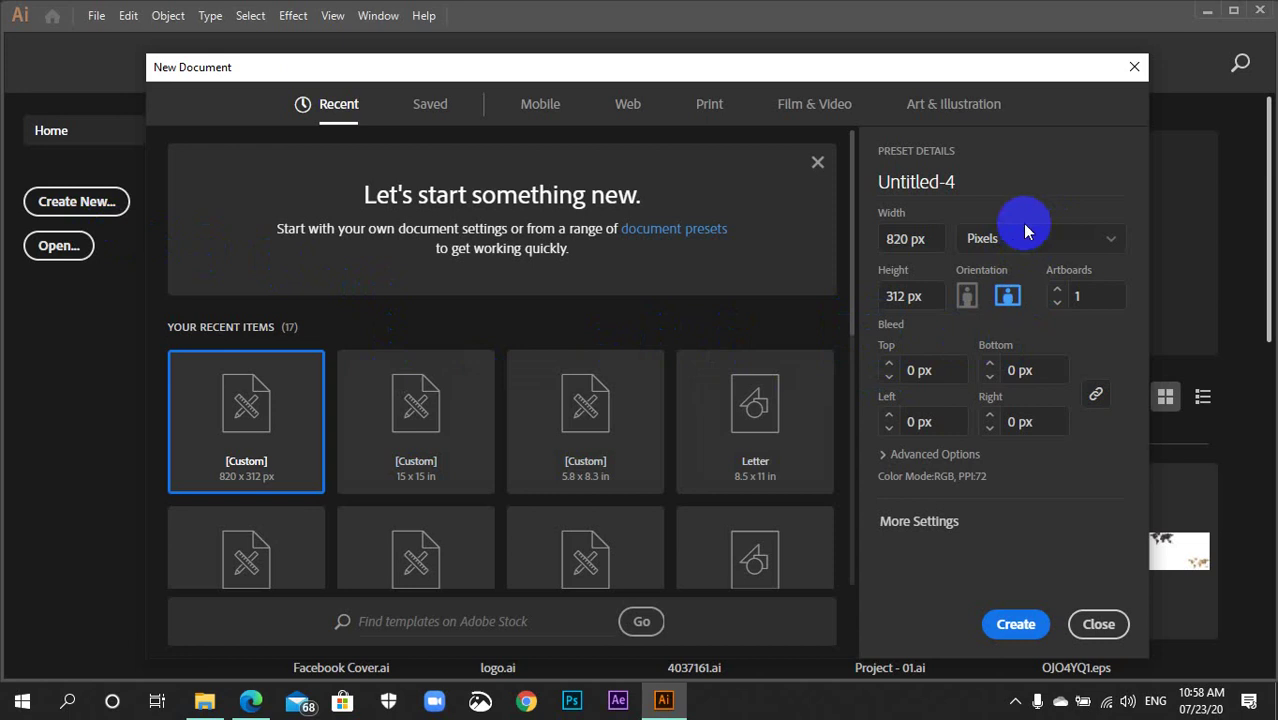
Name the document 'Facebook cover' in Pixels at 820 × 312 px.
left_click(861, 178)
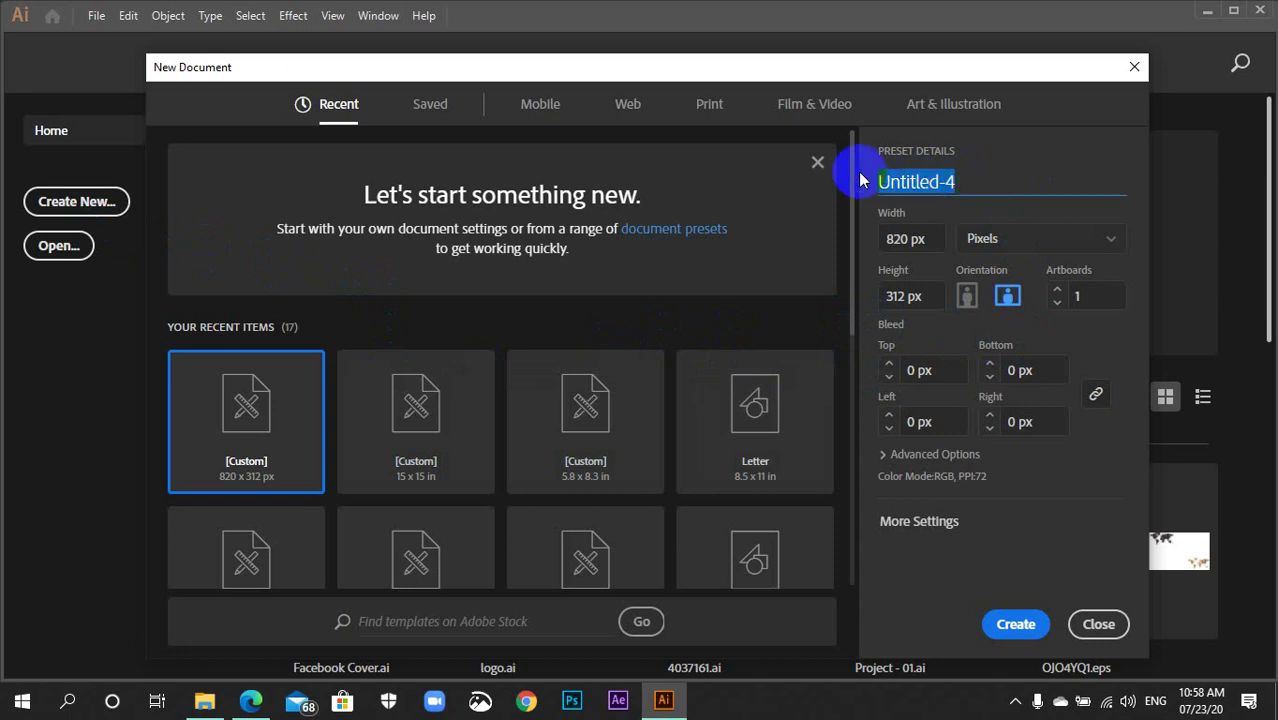
type("Face")
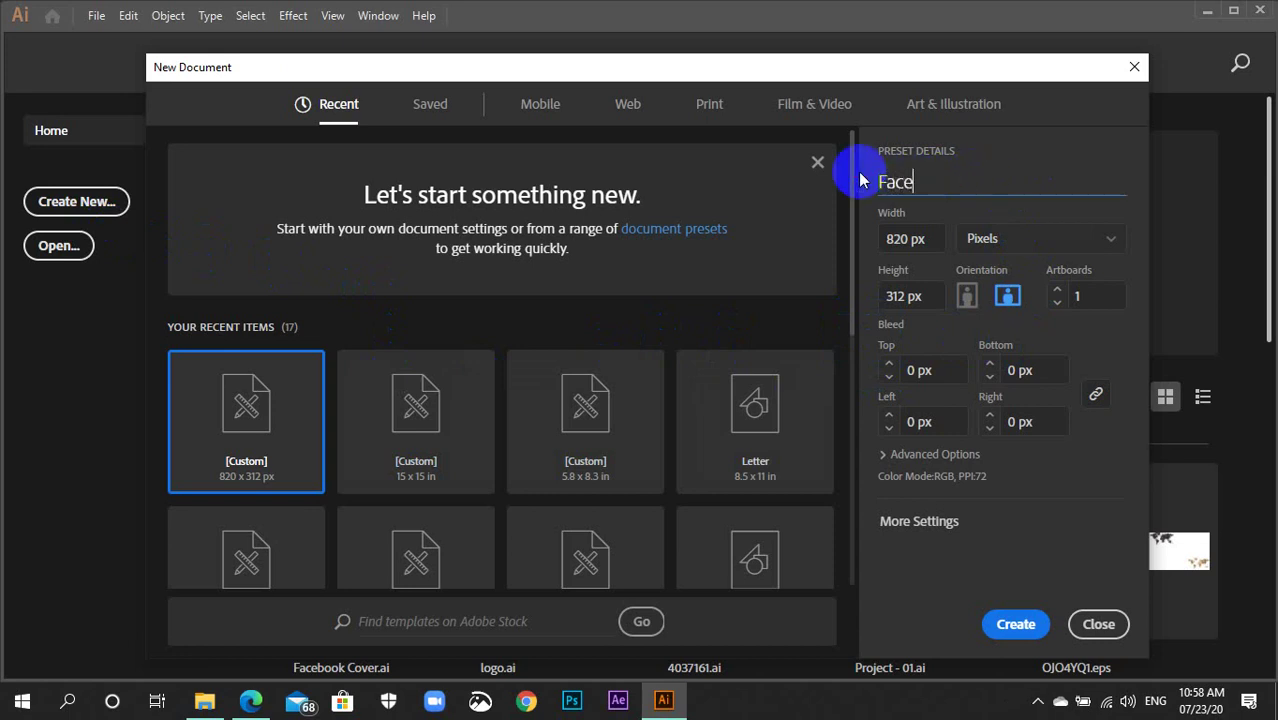
type("book v")
key("BackSpace")
type("cover")
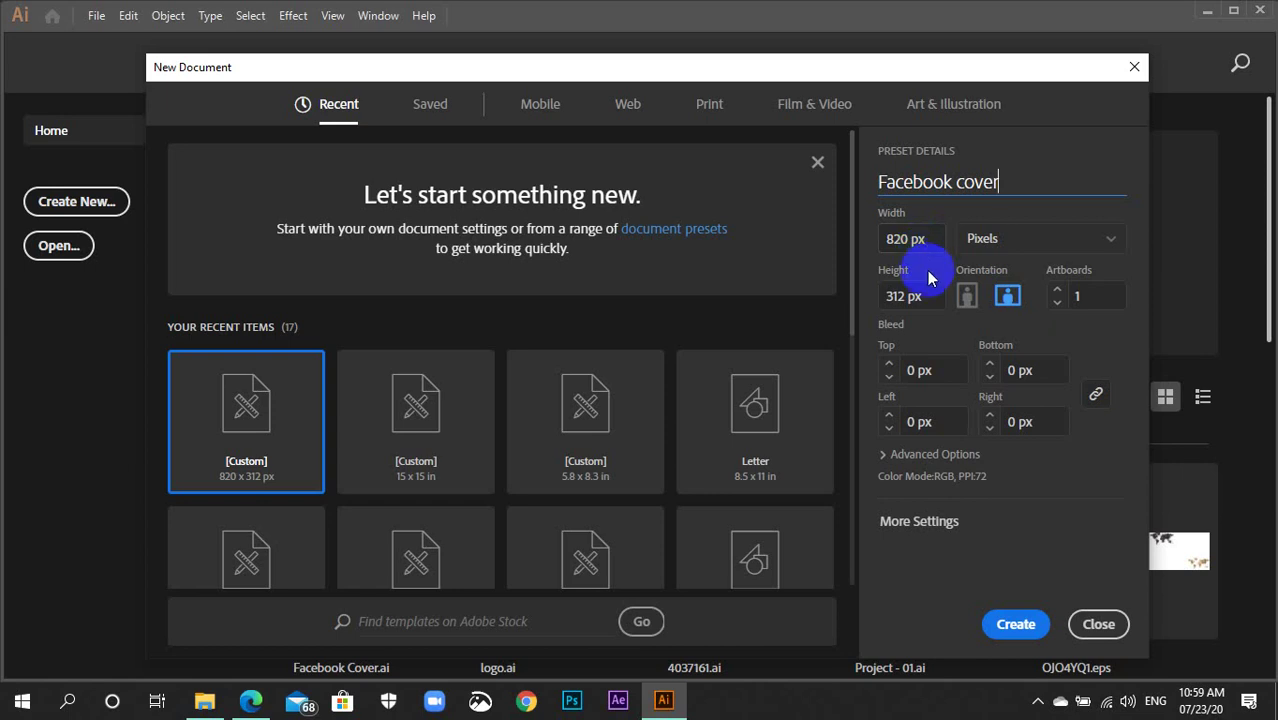
left_click(1024, 245)
left_click(1000, 437)
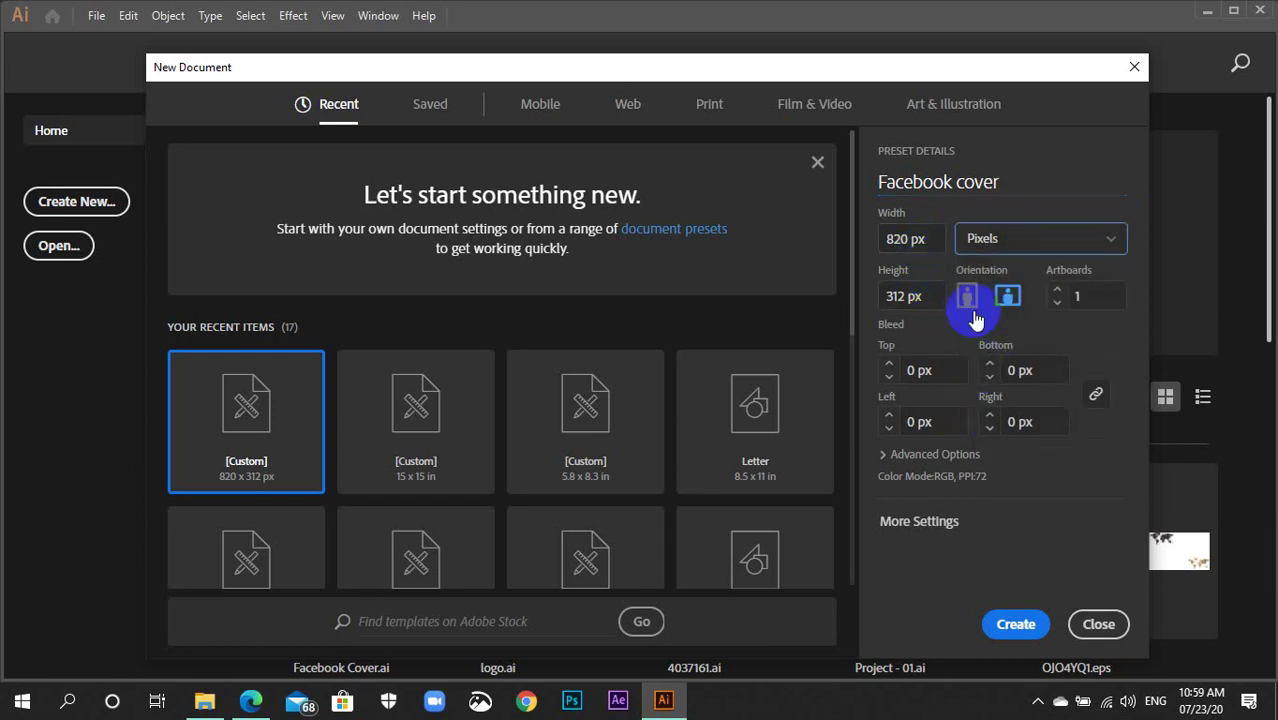
left_click_drag(927, 238, 870, 240)
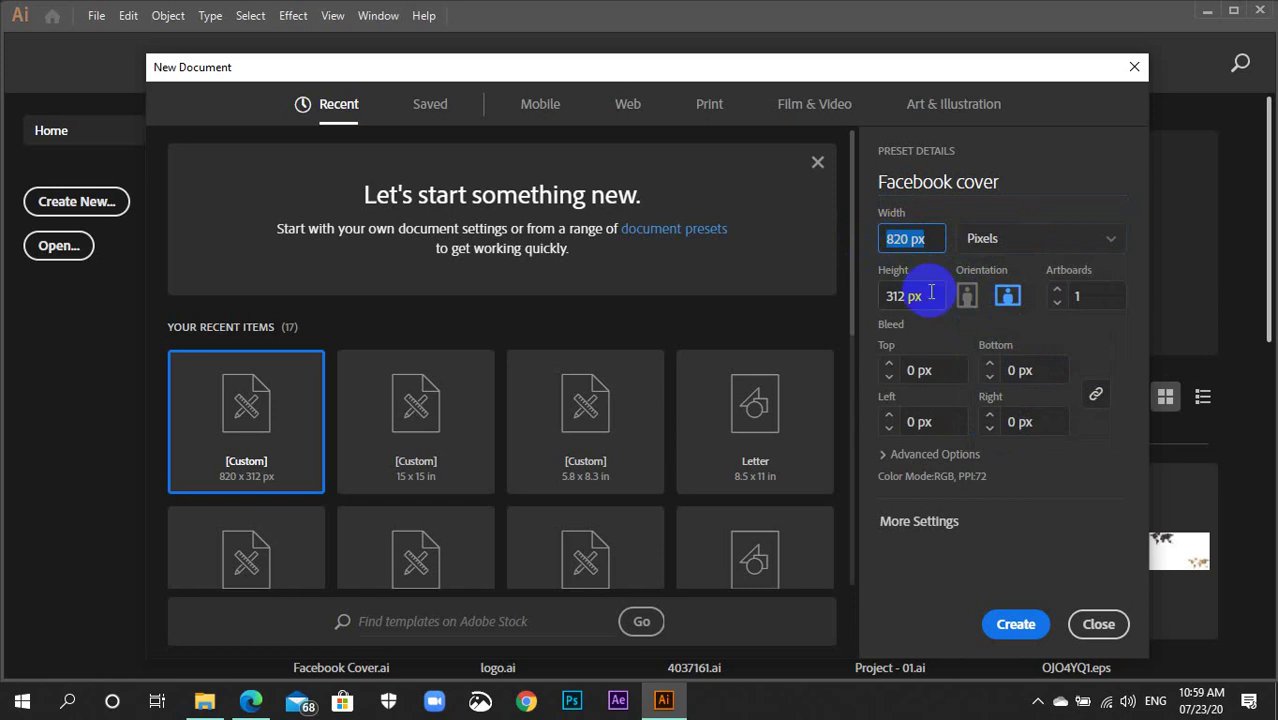
left_click_drag(912, 296, 878, 298)
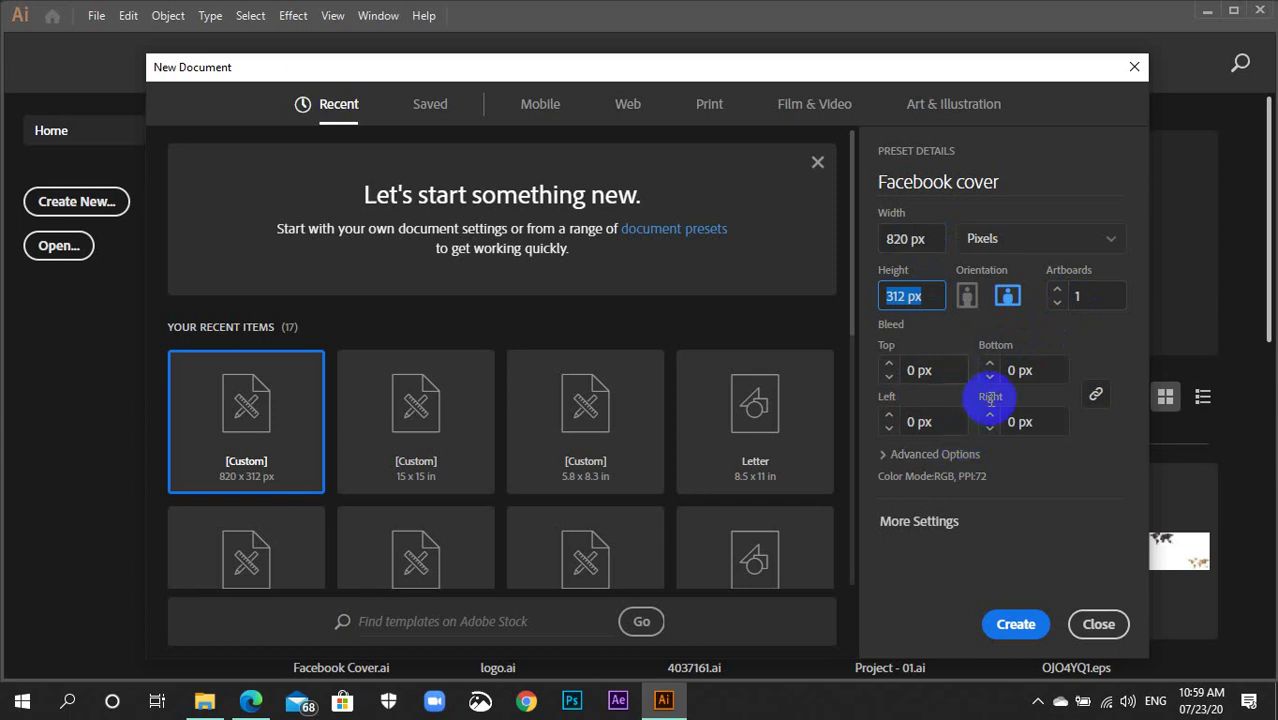
In Advanced Options, keep RGB Color mode and Screen (72 ppi) raster effects.
left_click(926, 454)
scroll(924, 467, "down", 1)
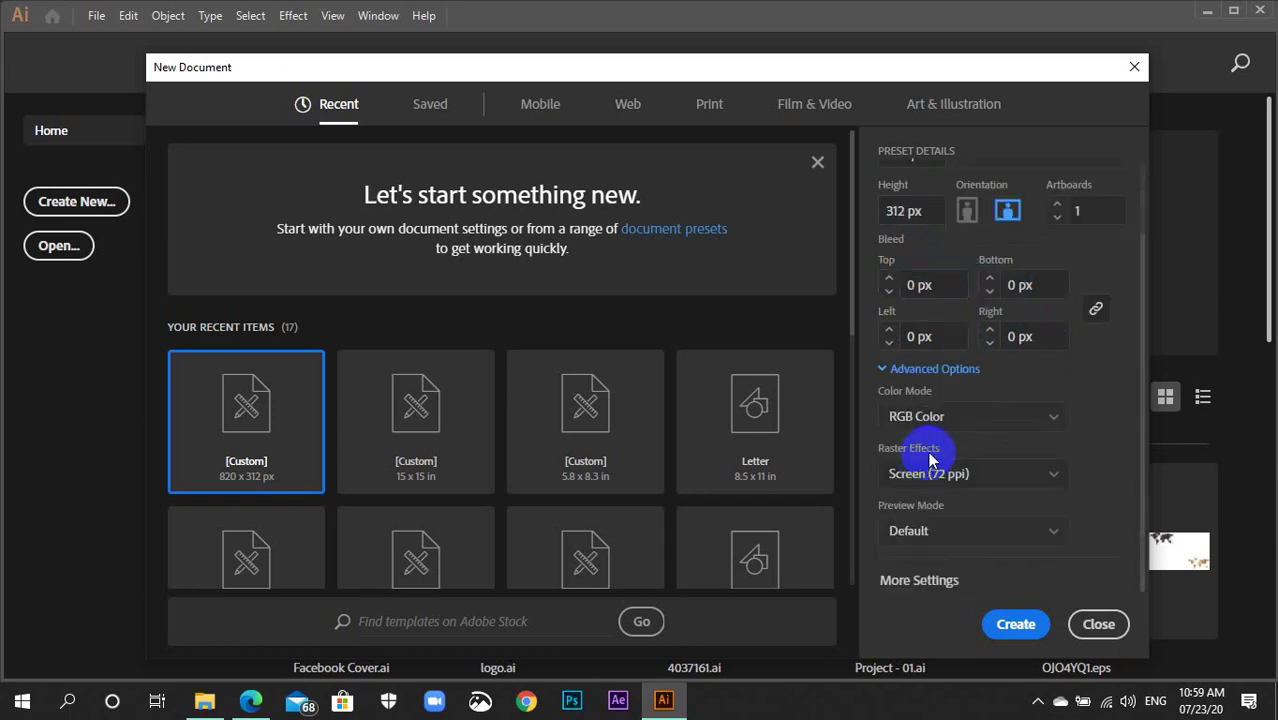
left_click(944, 424)
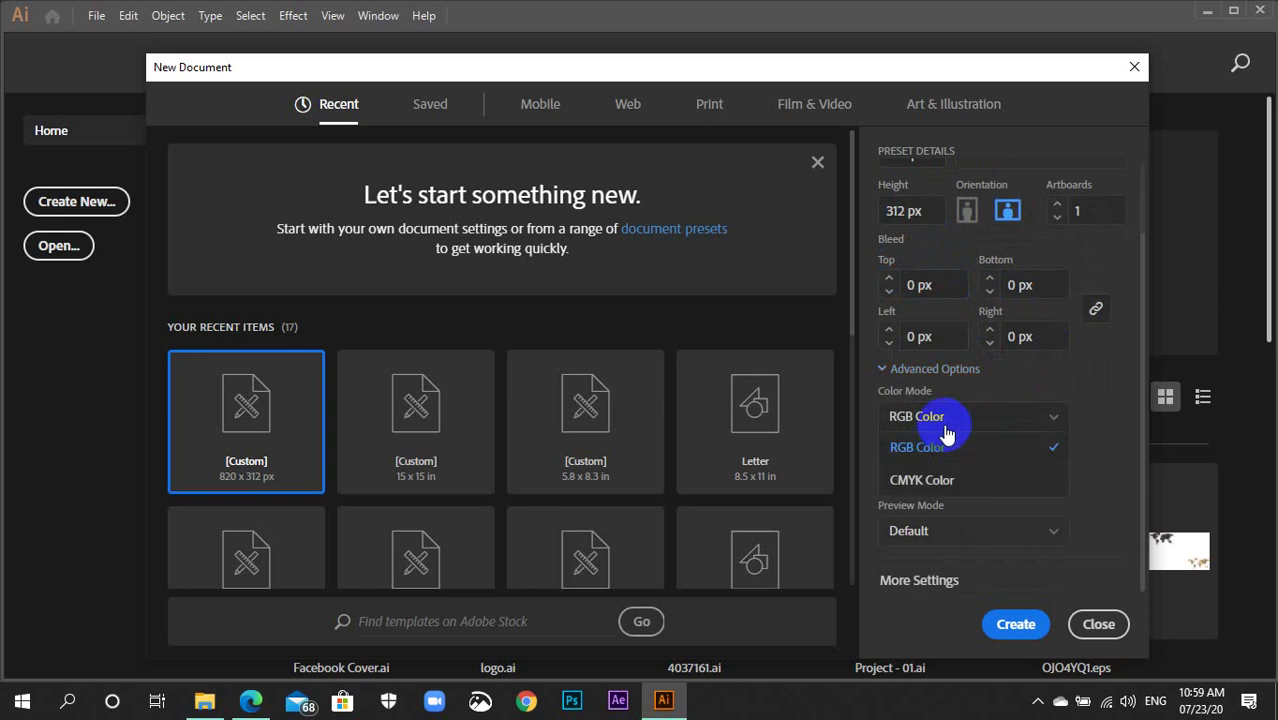
left_click(968, 459)
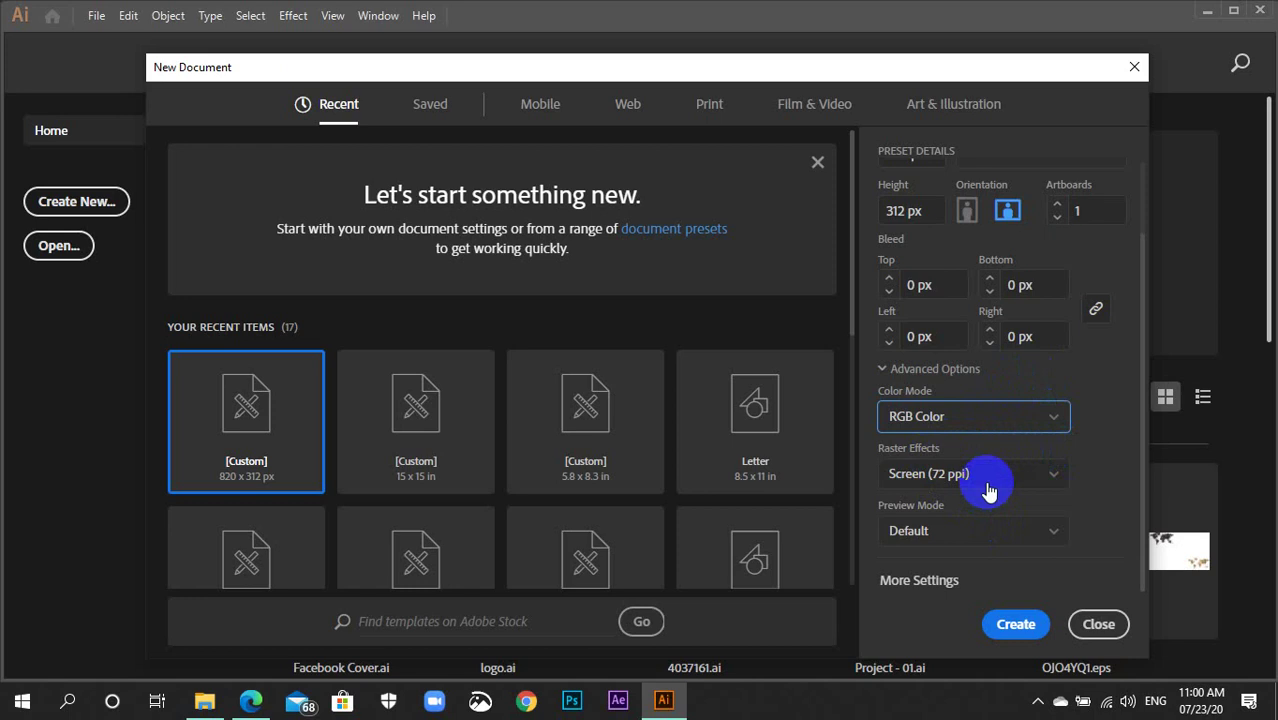
left_click(988, 485)
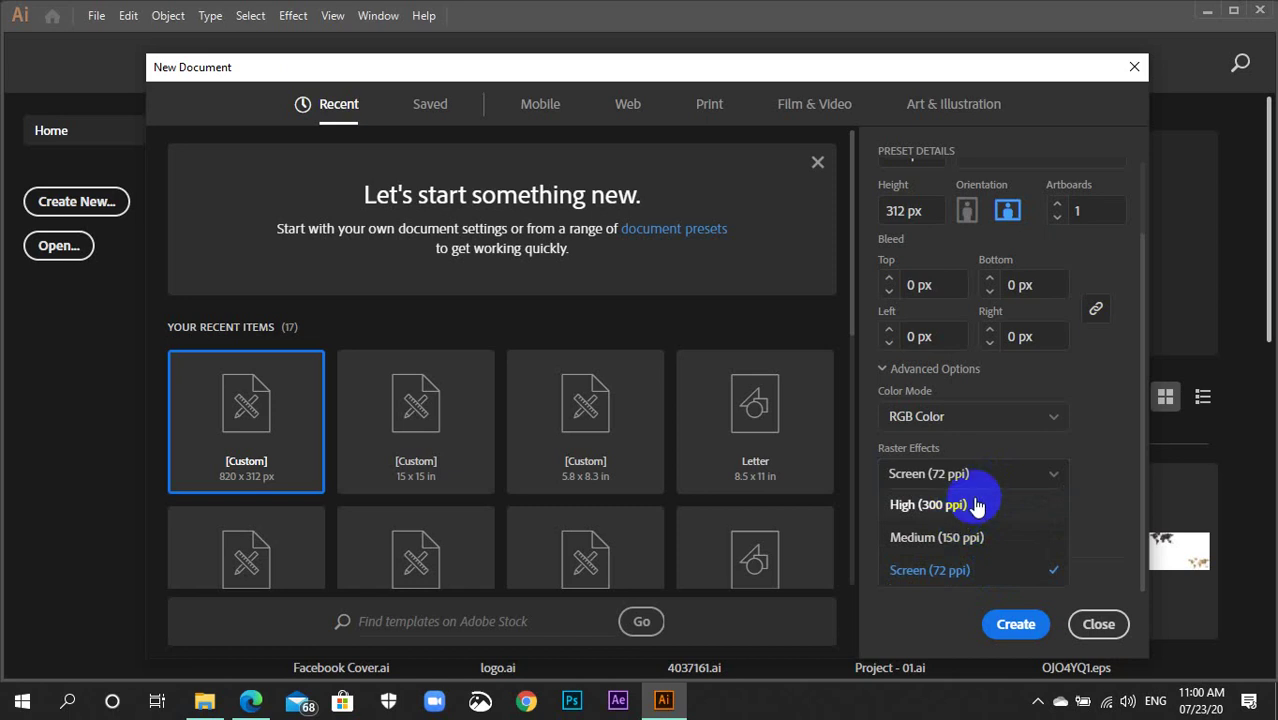
left_click(961, 570)
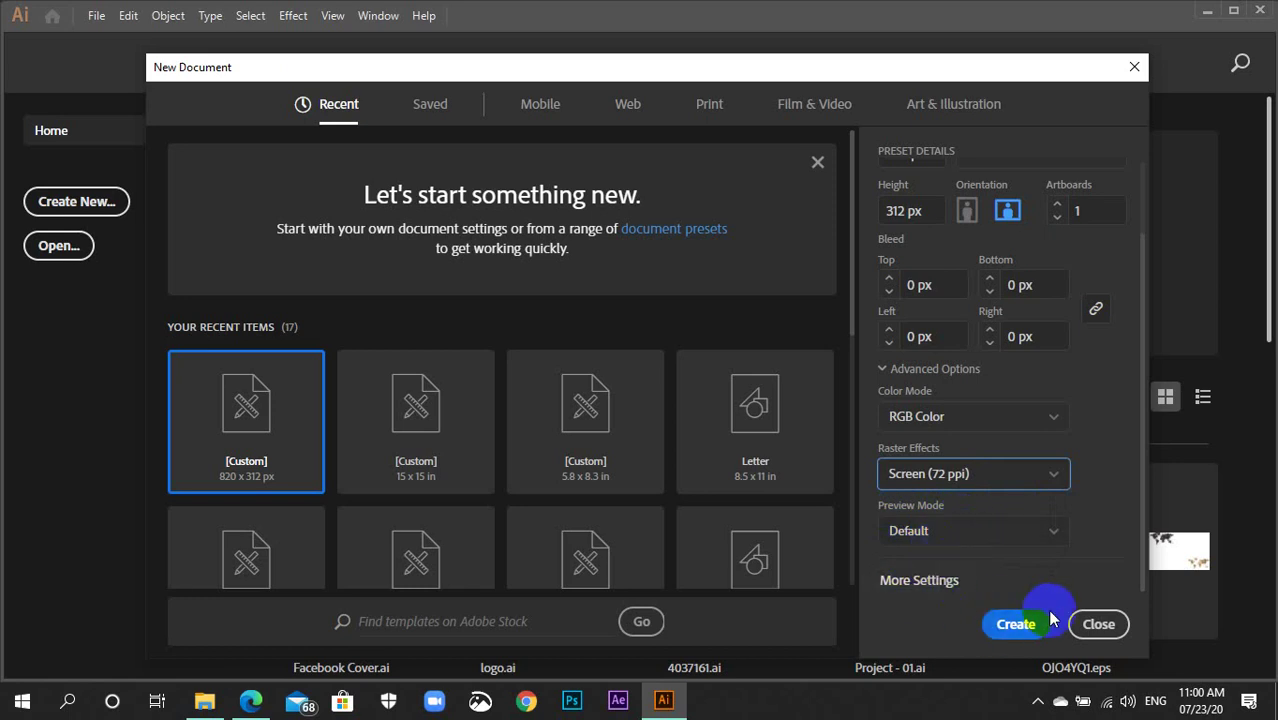
Create the document and fit the whole artboard in view.
left_click(995, 632)
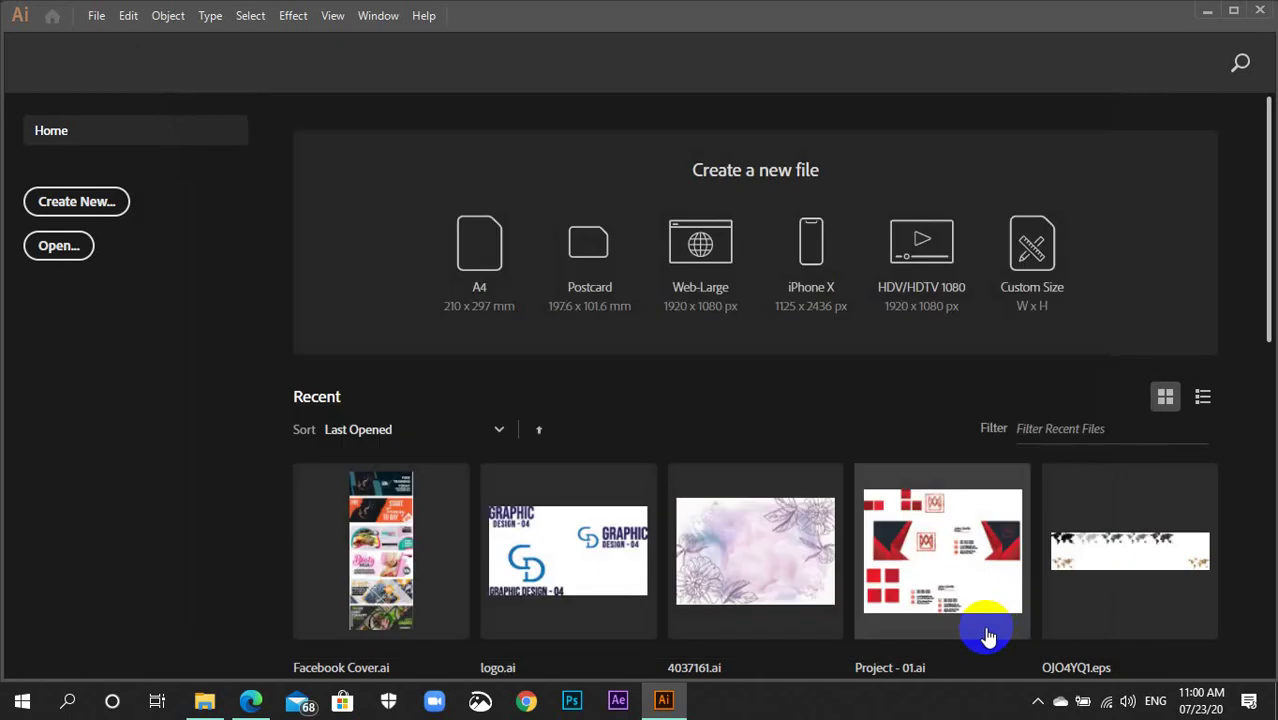
key("ctrl+minus")
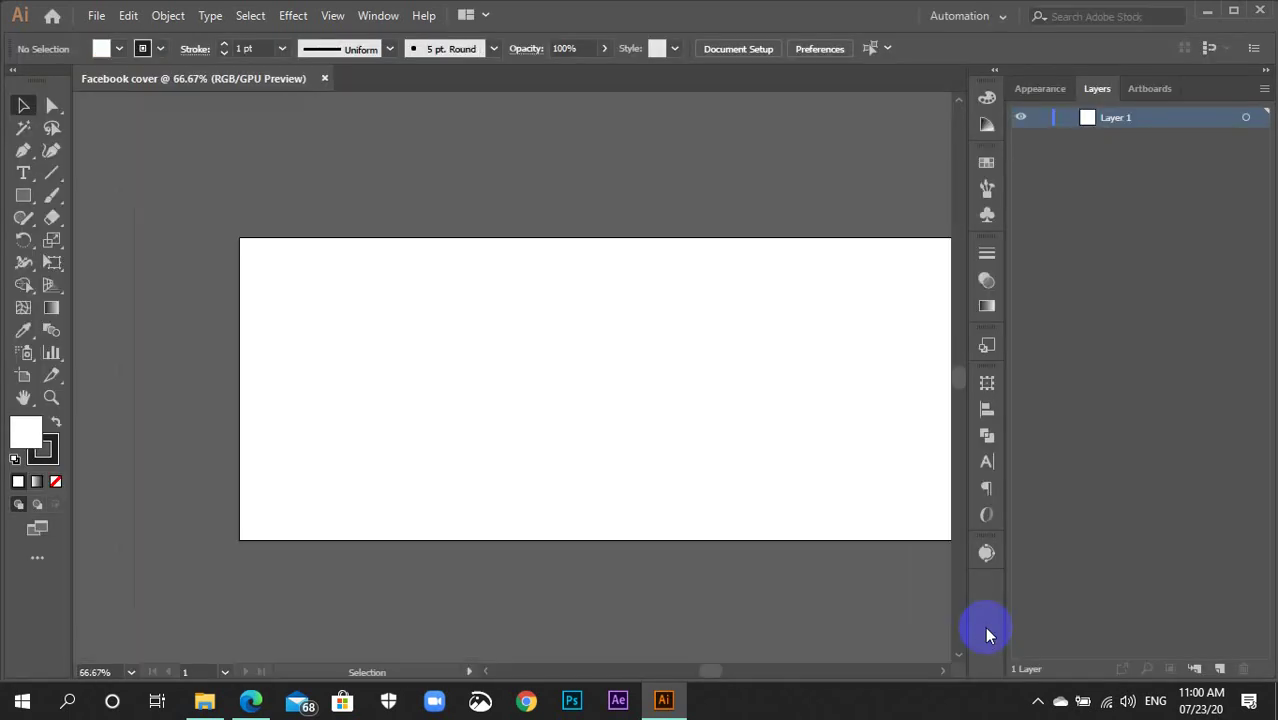
key("ctrl+minus")
left_click_drag(750, 442, 689, 436)
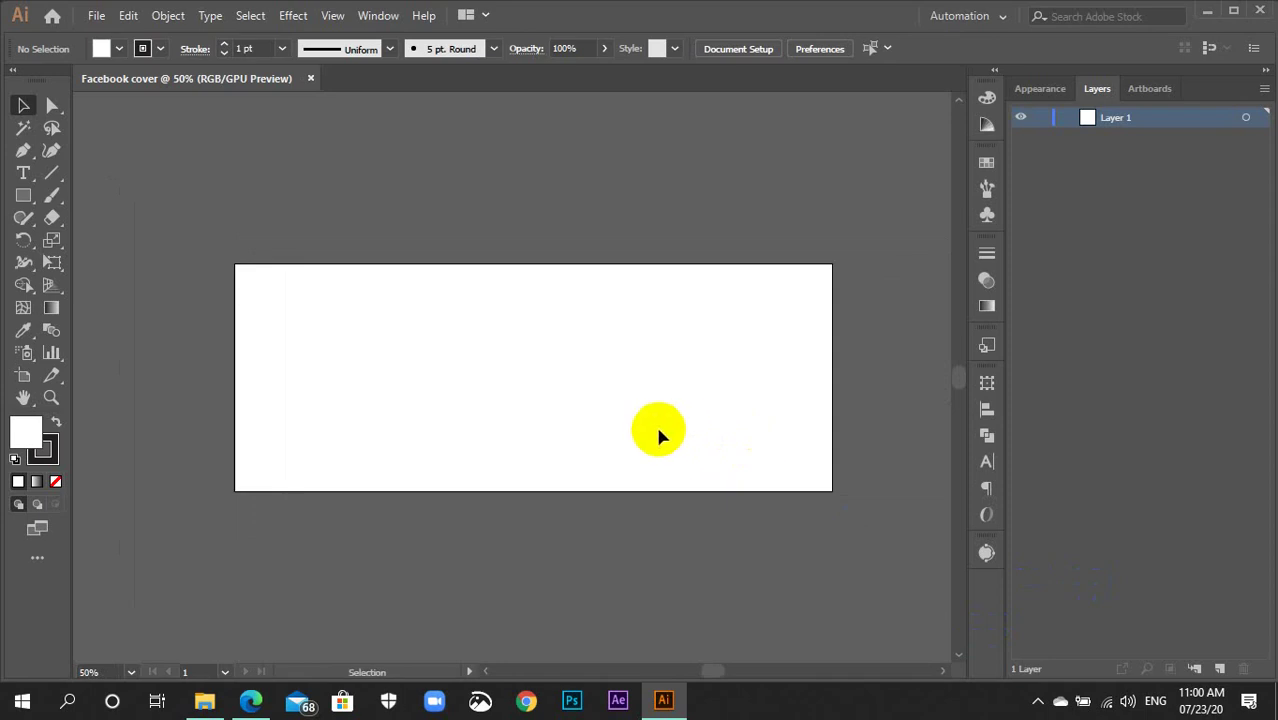
key("ctrl+shift+d")
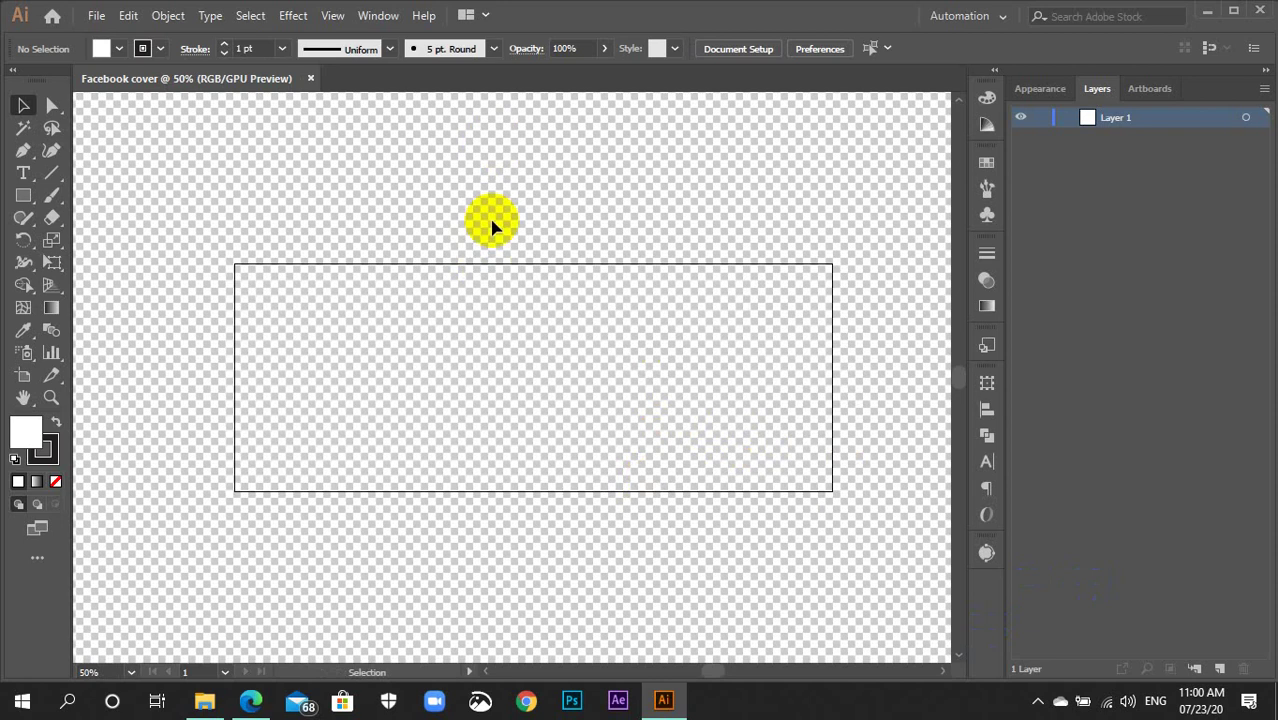
key("ctrl+shift+d")
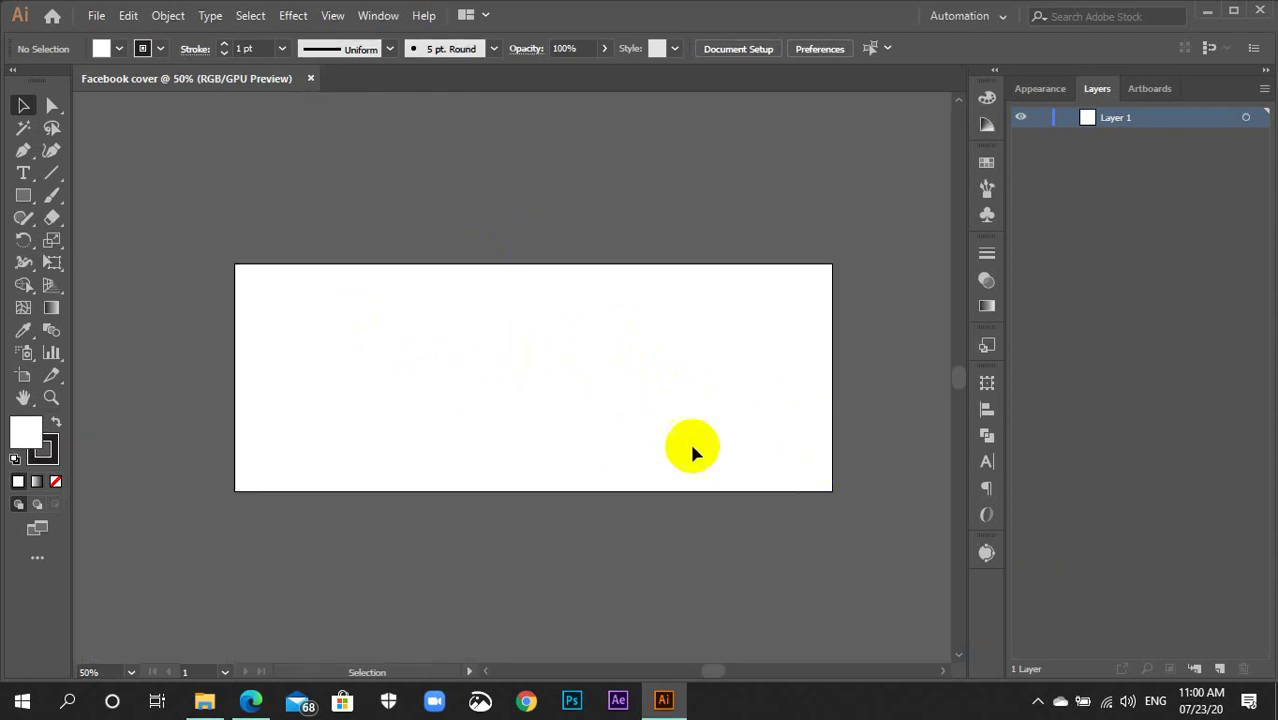
Set the stroke to None while keeping the white fill active.
left_click(48, 452)
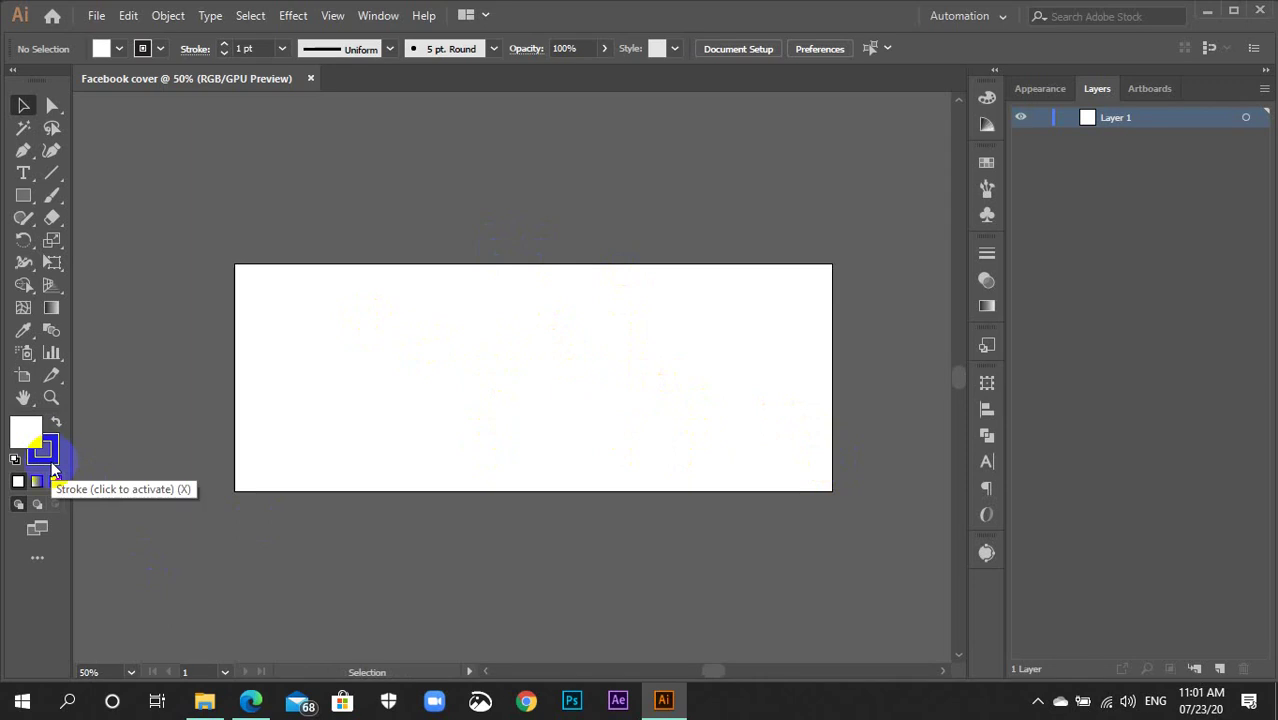
left_click(55, 485)
left_click(27, 425)
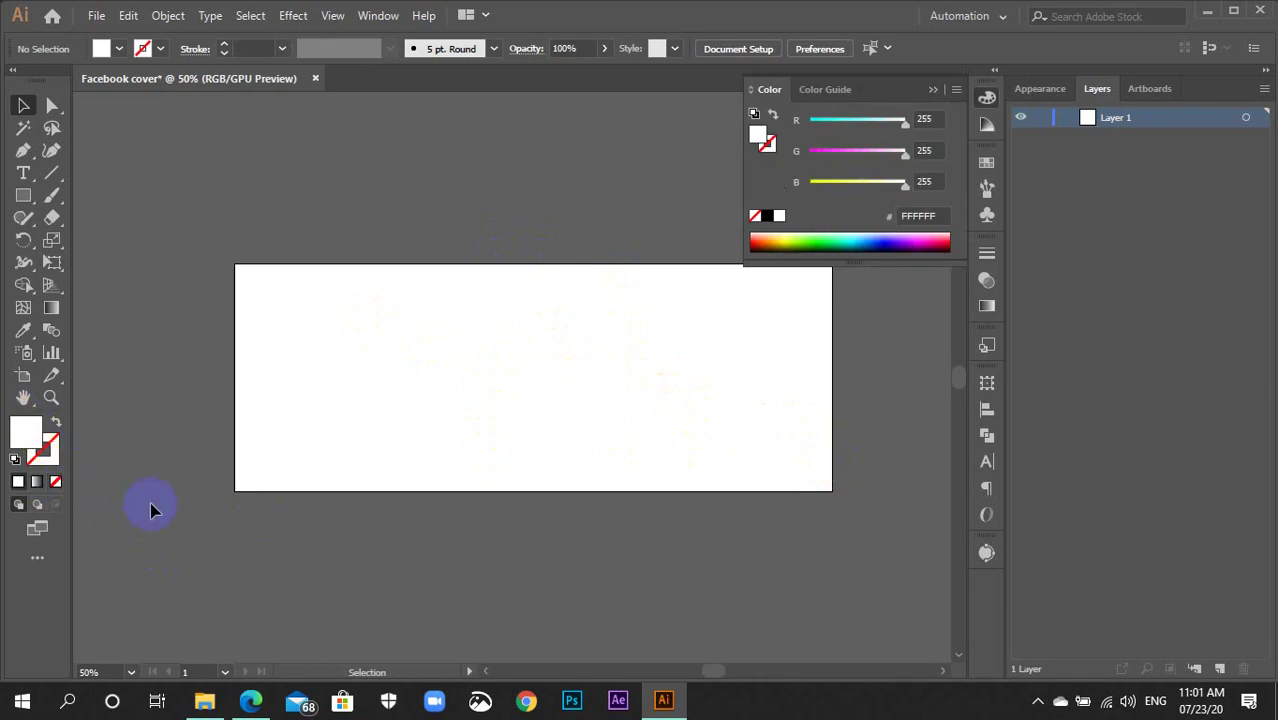
key("m")
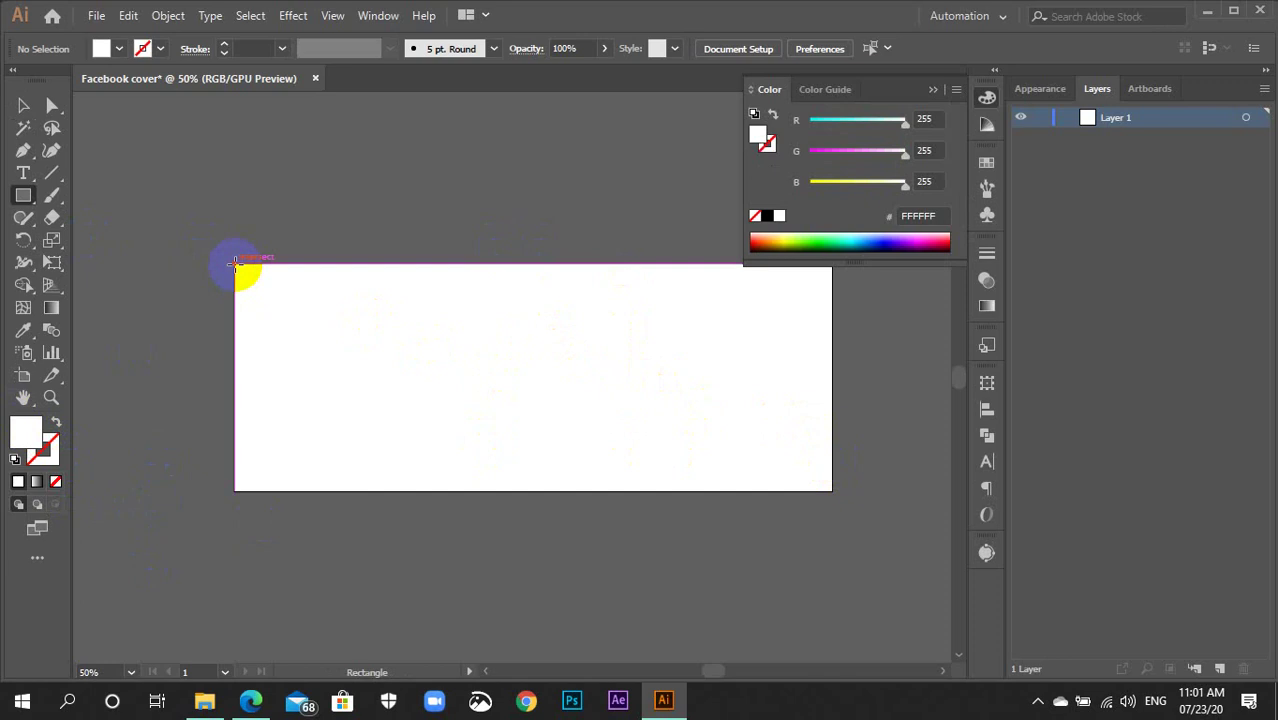
Draw a white rectangle covering the entire artboard and check its coverage.
left_click_drag(235, 264, 834, 492)
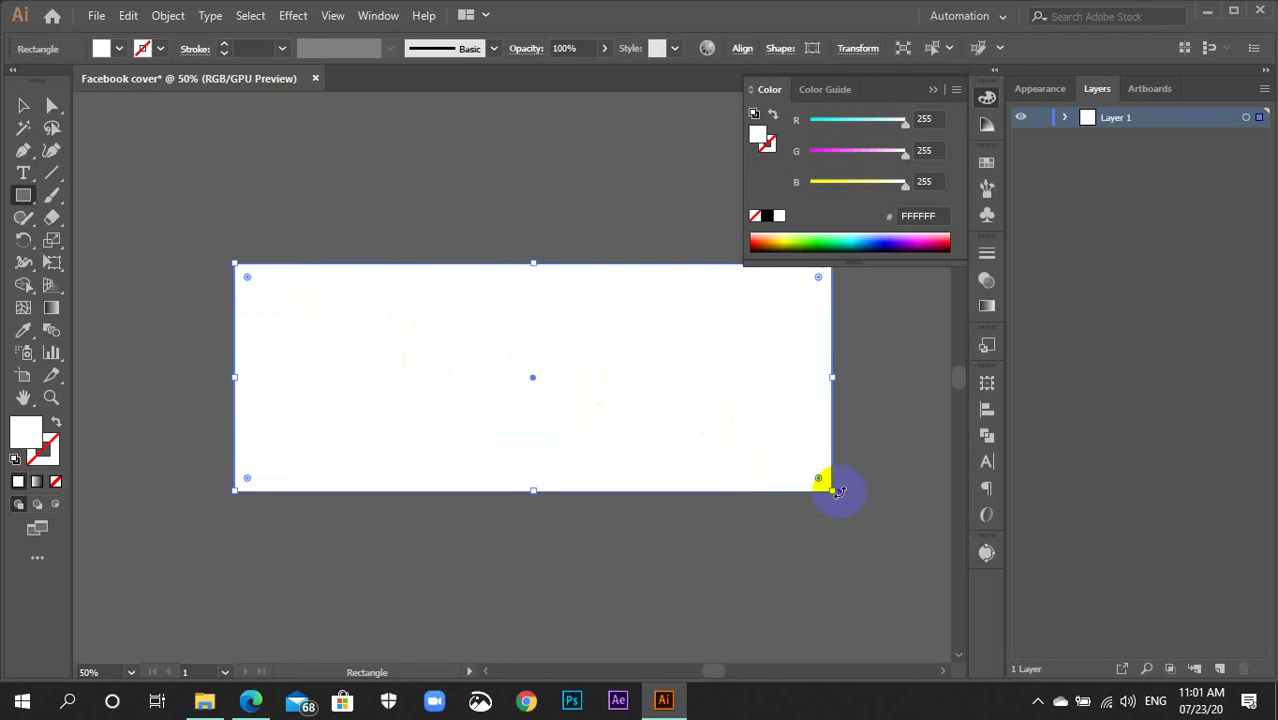
key("v")
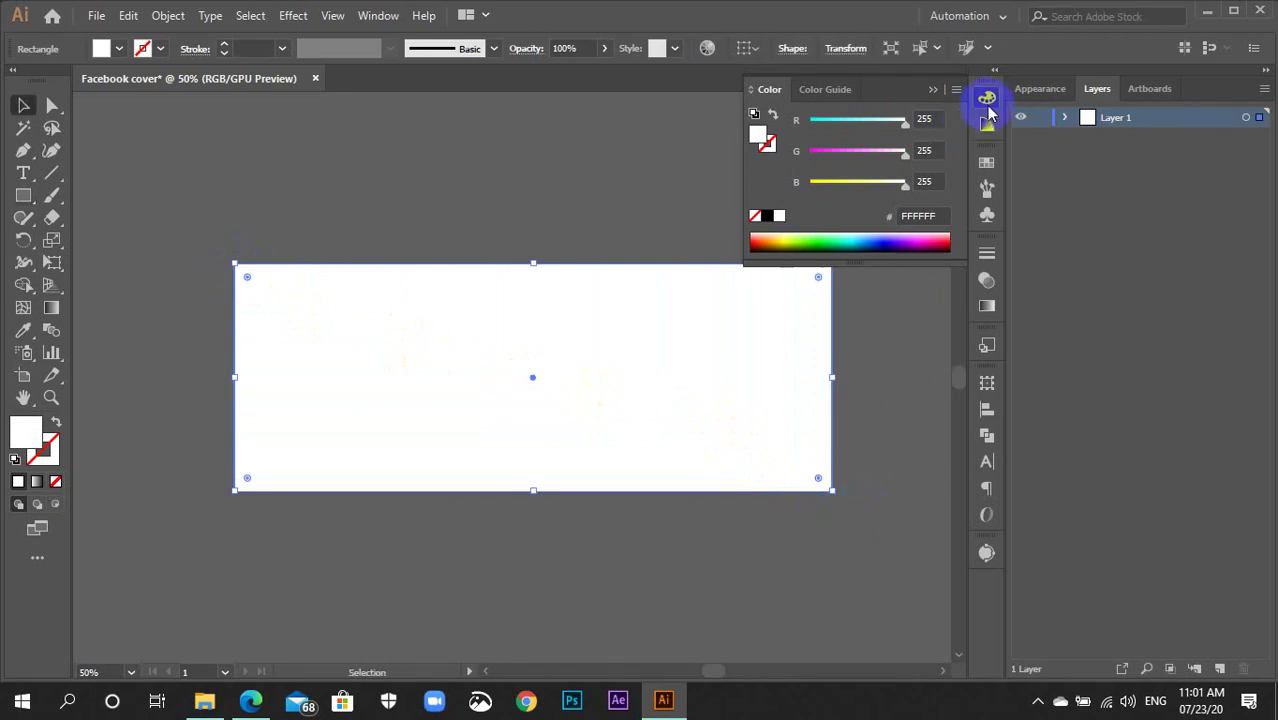
left_click(987, 97)
left_click(836, 438)
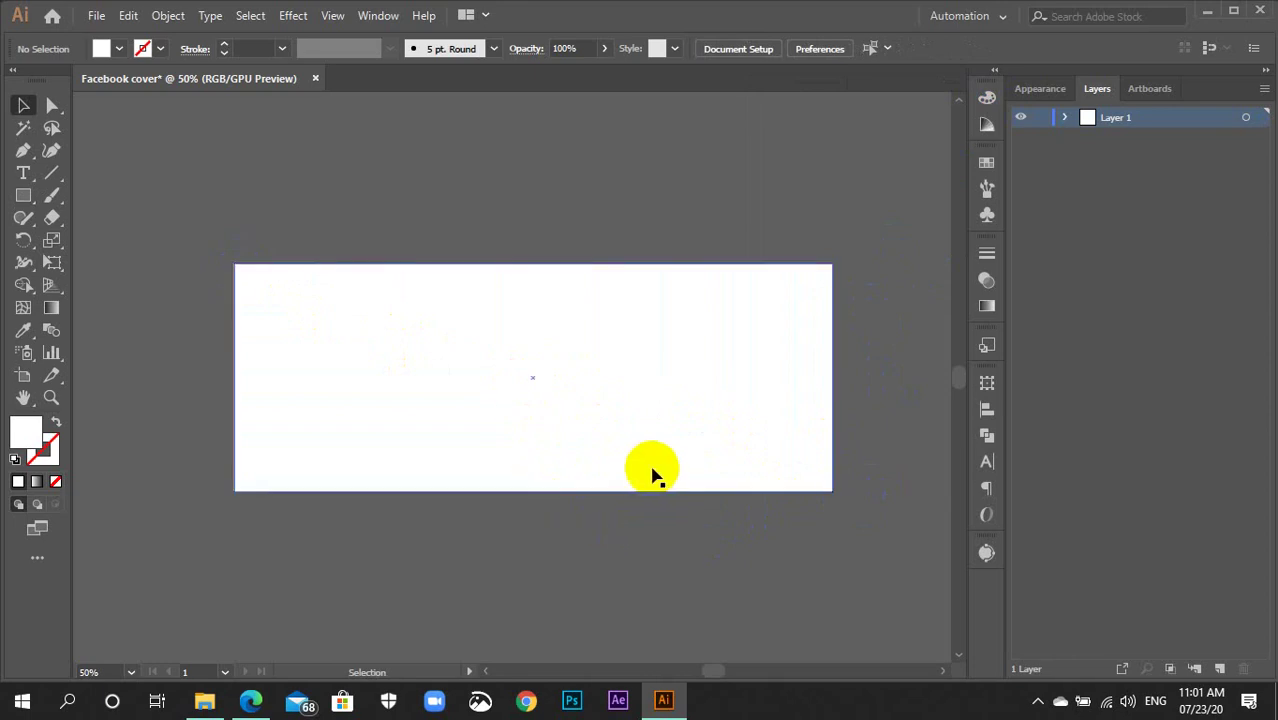
key("ctrl+shift+d")
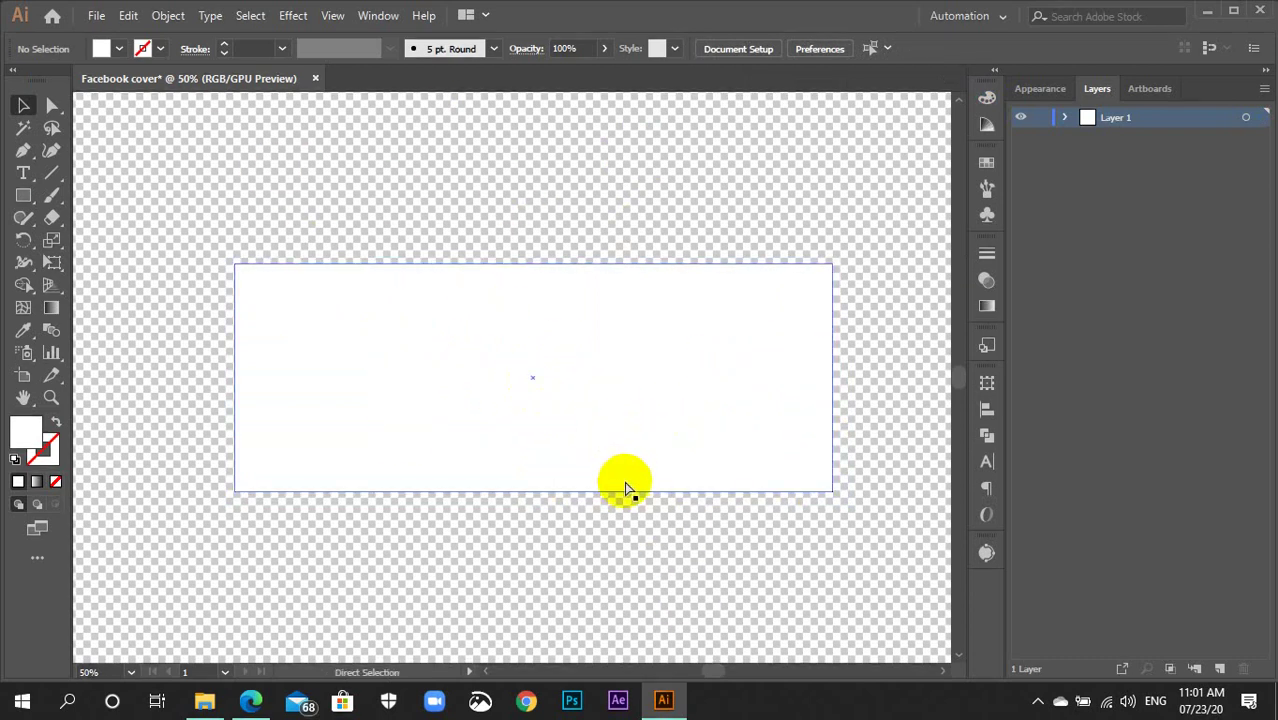
key("ctrl+shift+d")
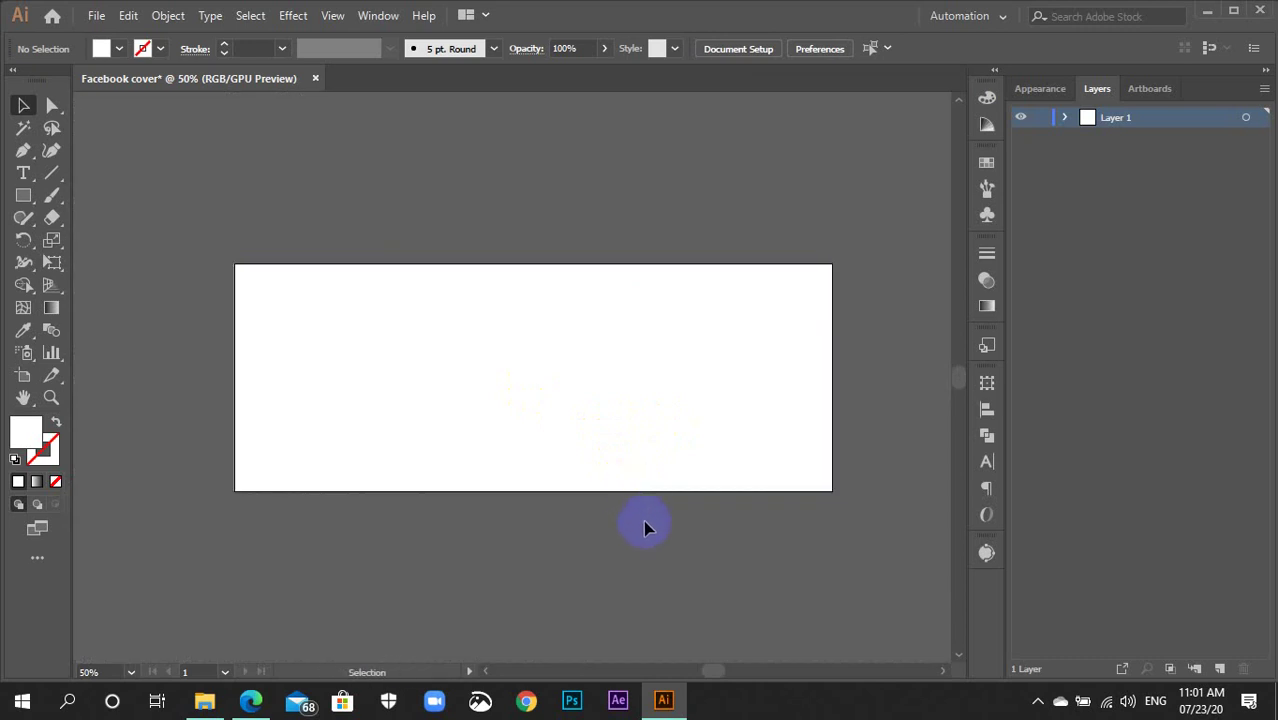
Lock the background rectangle with Ctrl+2 and expand Layer 1.
left_click(641, 460)
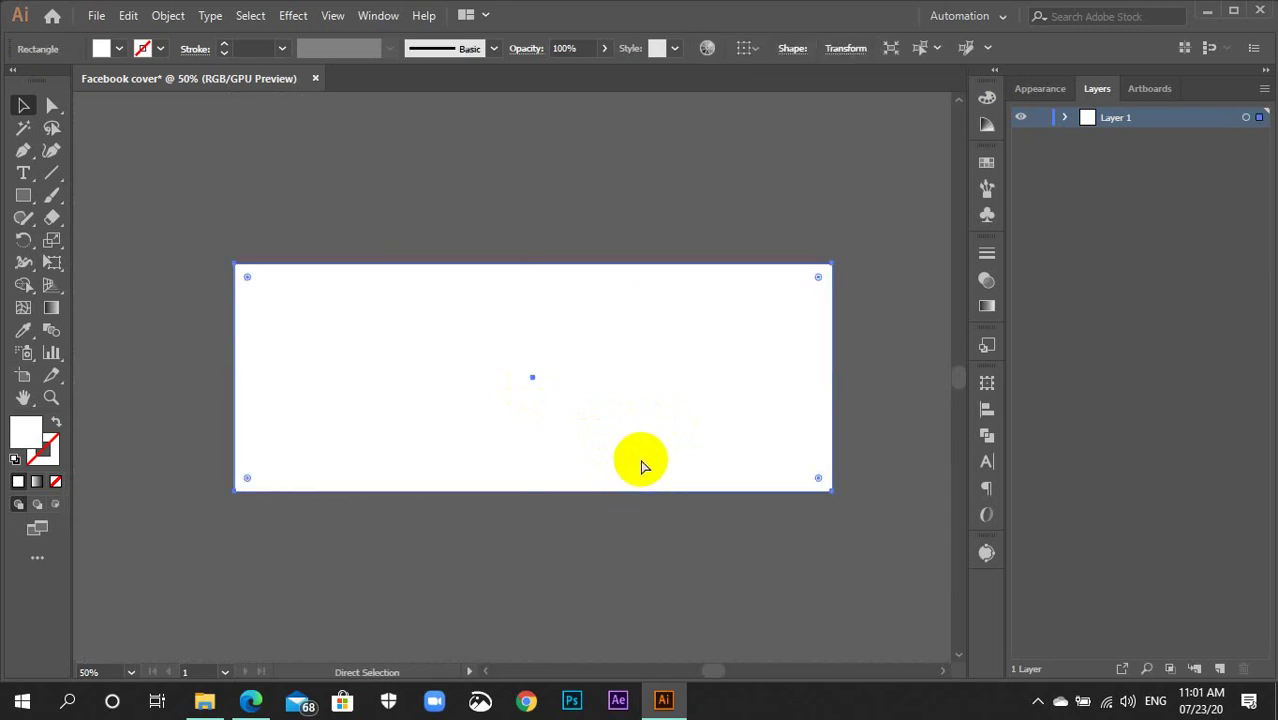
key("ctrl+2")
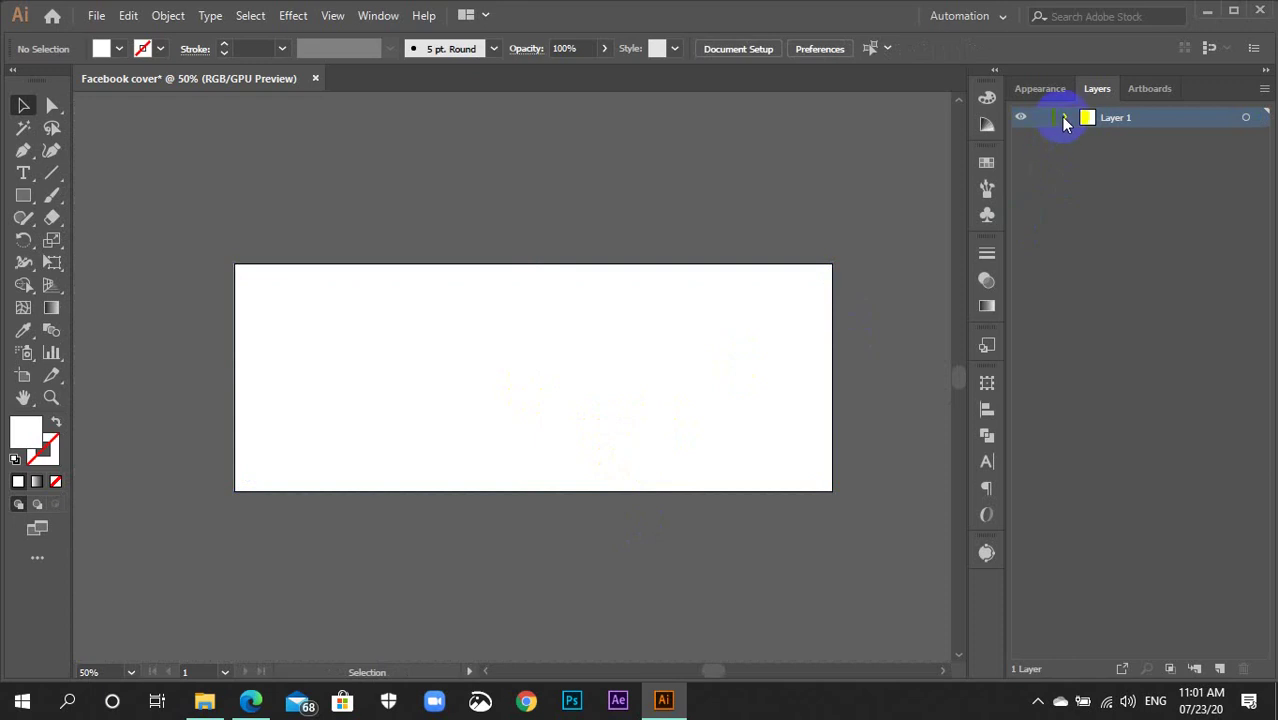
left_click(1065, 120)
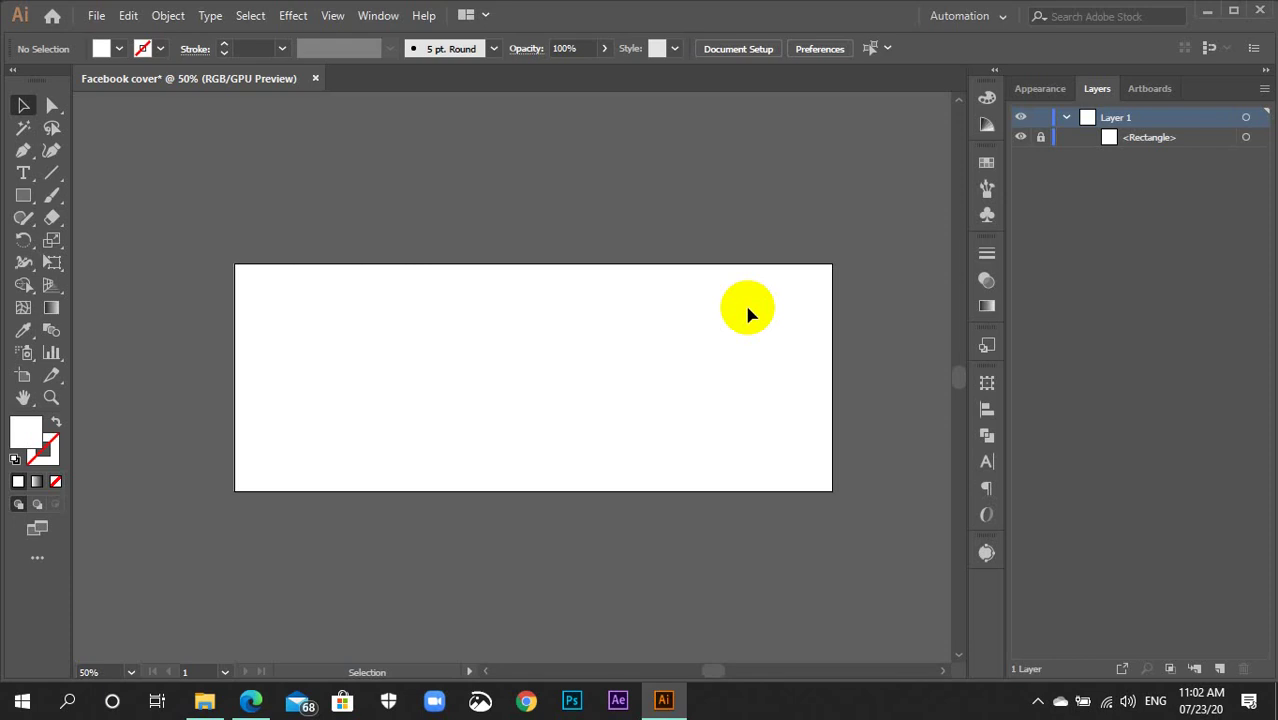
left_click(737, 228)
Switch to the Ellipse tool and set the fill to the orange swatch.
key("l")
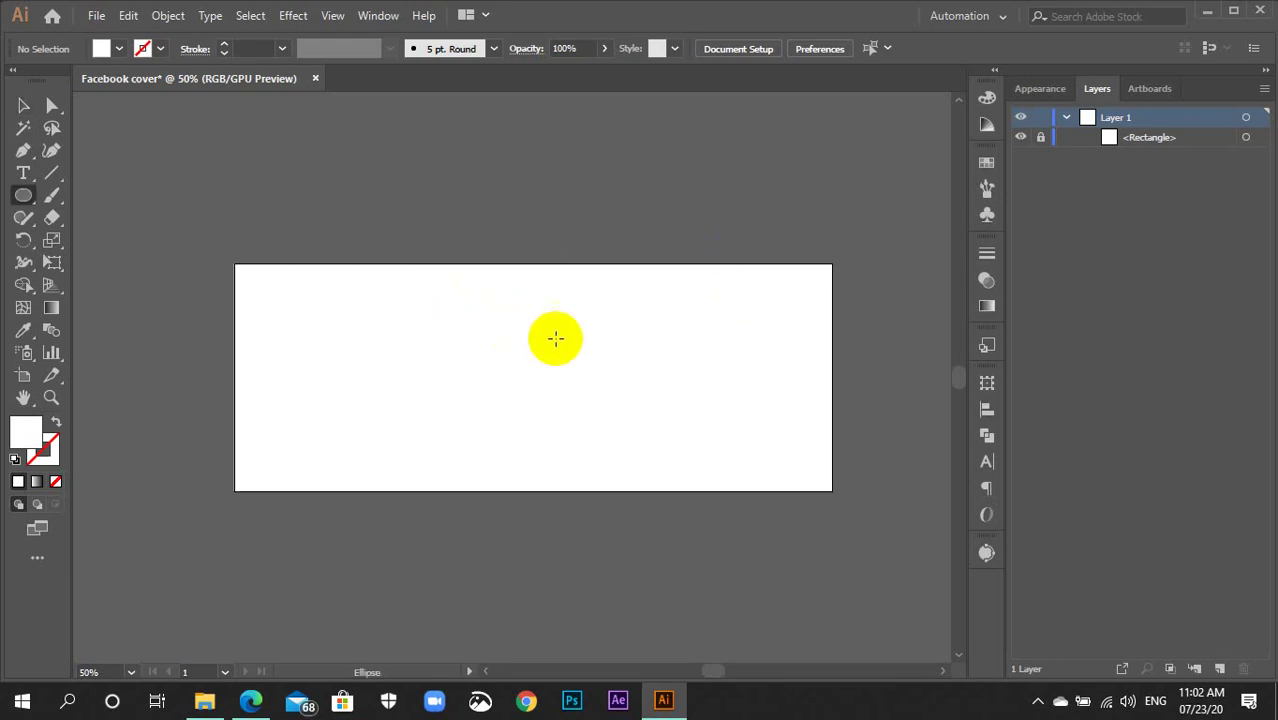
left_click_drag(1044, 325, 158, 342)
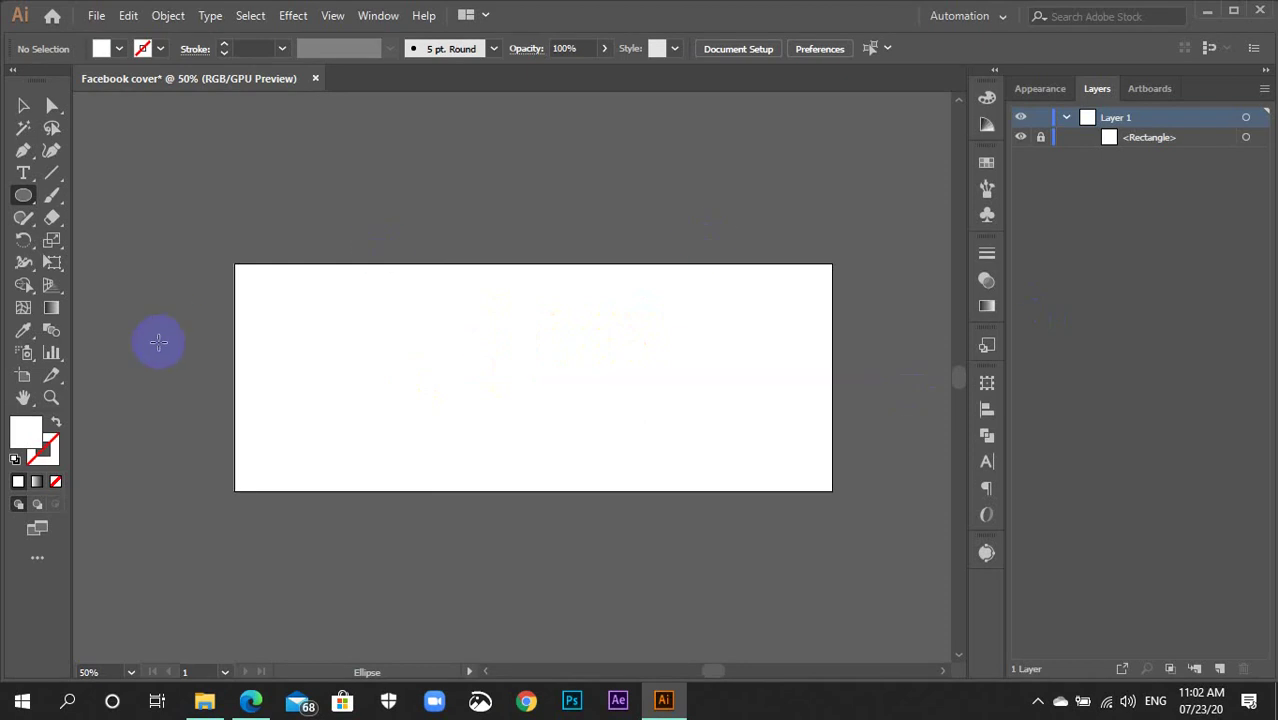
left_click(986, 165)
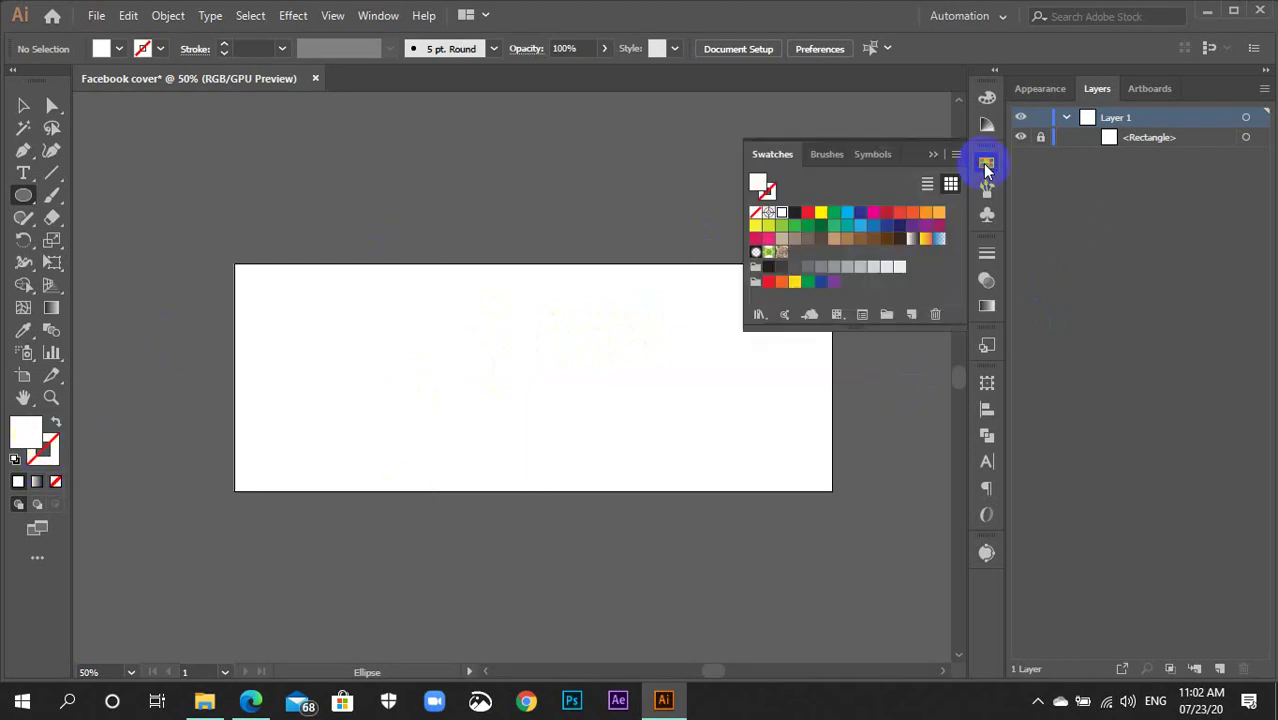
left_click_drag(820, 212, 764, 186)
left_click(929, 221)
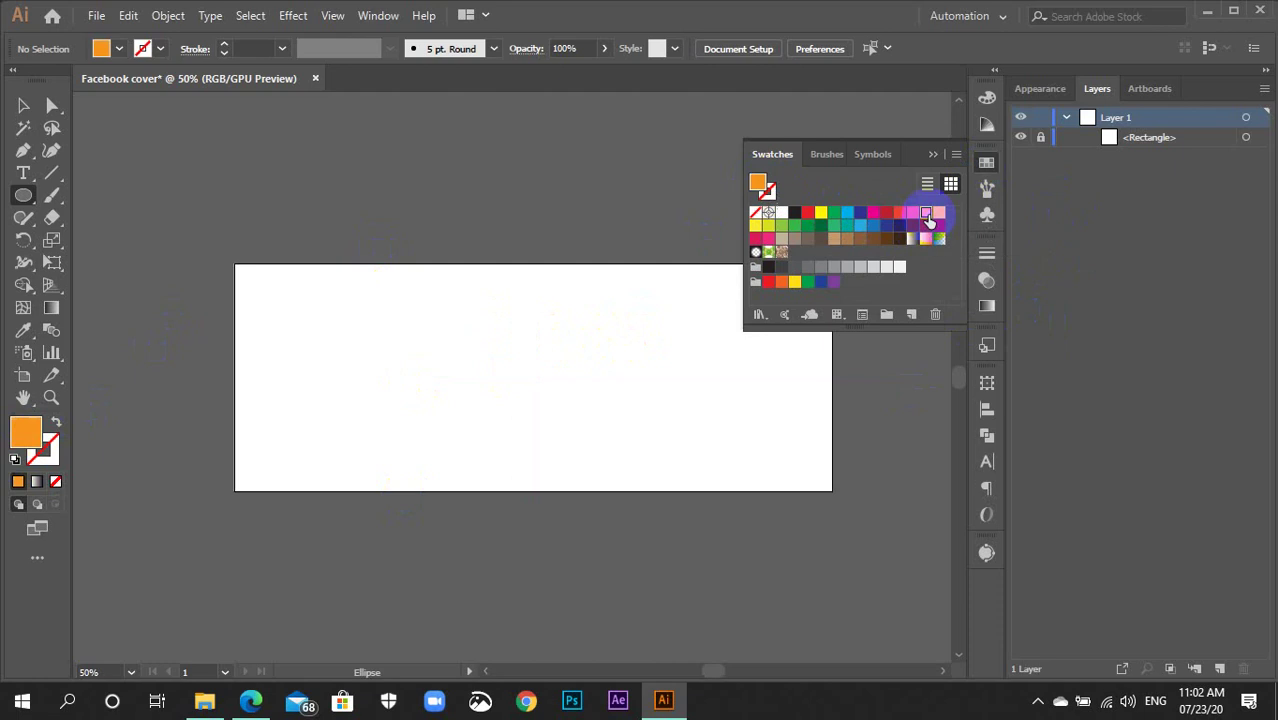
left_click(986, 163)
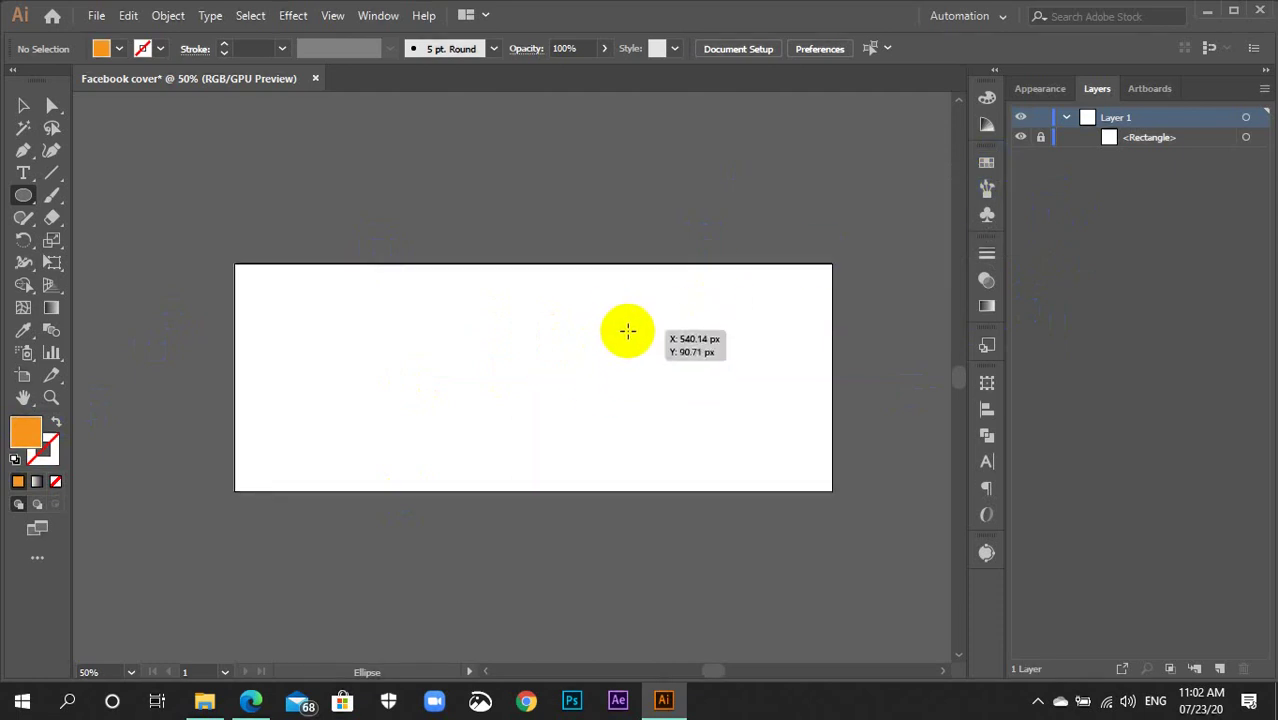
Draw a 234 px orange circle on the right, deleting the extra ellipse.
left_click_drag(634, 298, 748, 468)
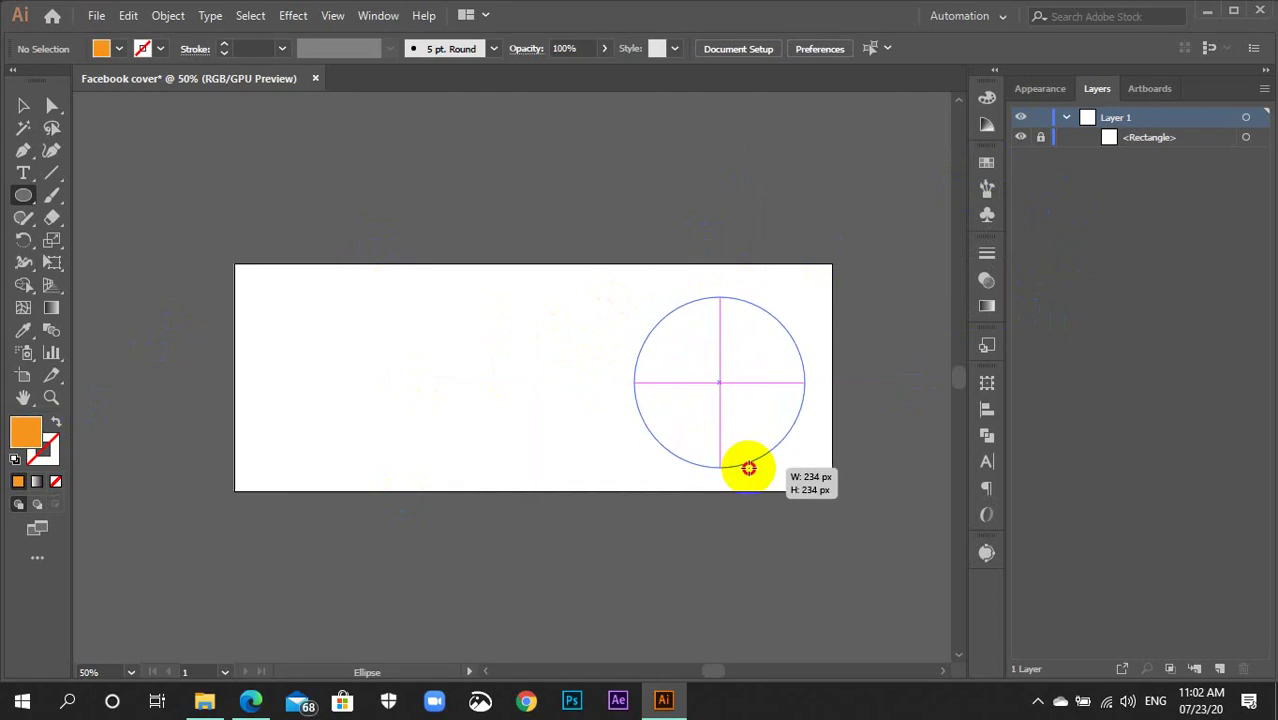
left_click_drag(748, 468, 748, 468)
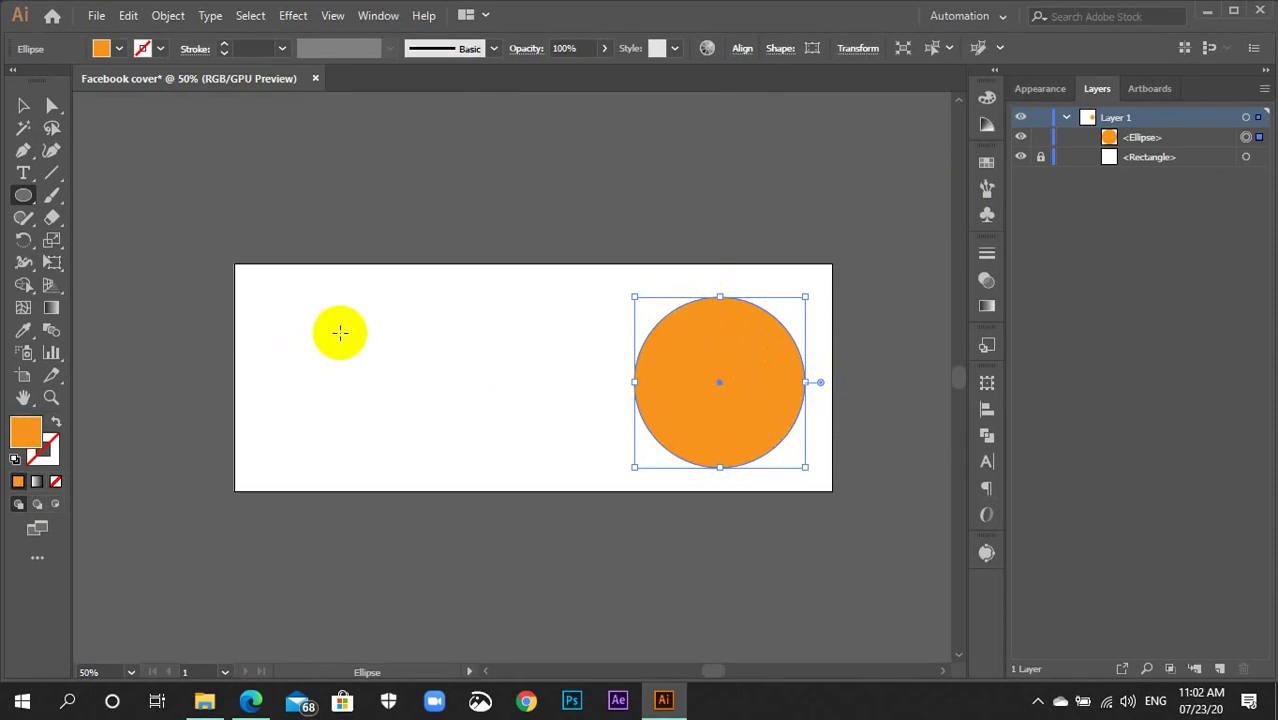
mouse_move(330, 331)
left_mouse_down()
mouse_move(457, 479)
mouse_move(496, 481)
left_mouse_up()
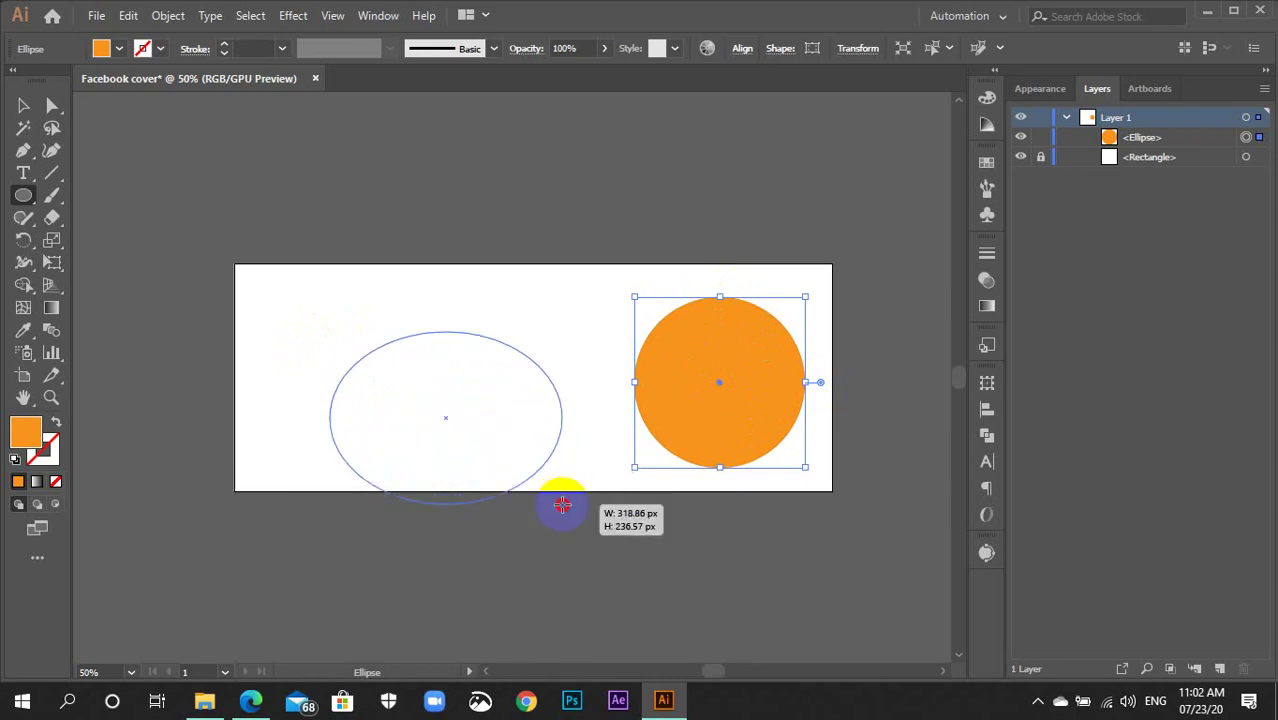
left_click_drag(496, 481, 532, 498)
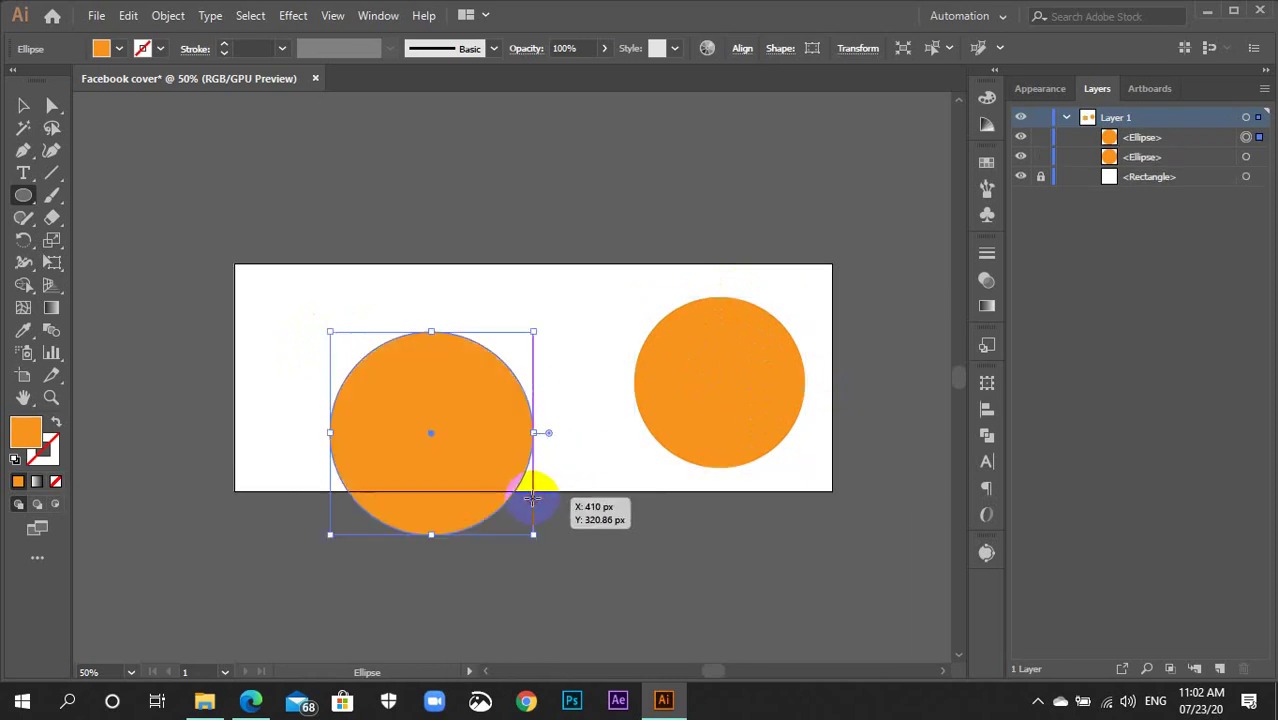
key("Delete")
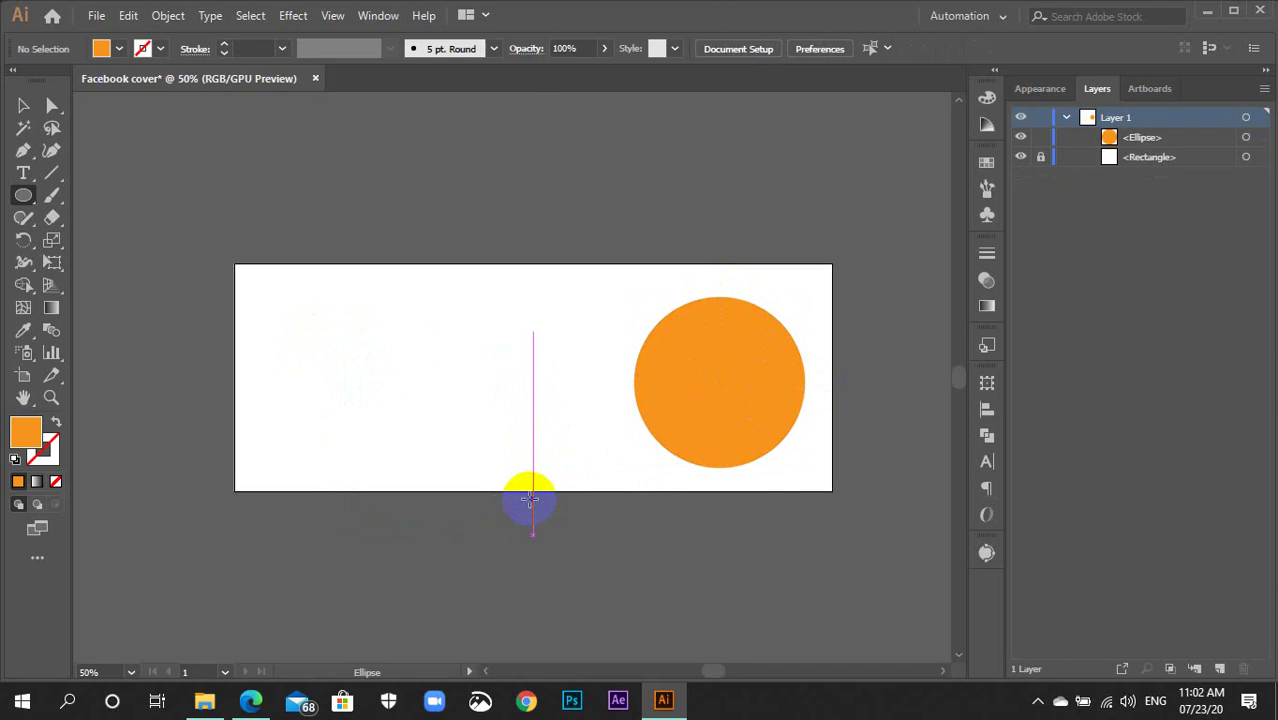
key("v")
left_click(727, 415)
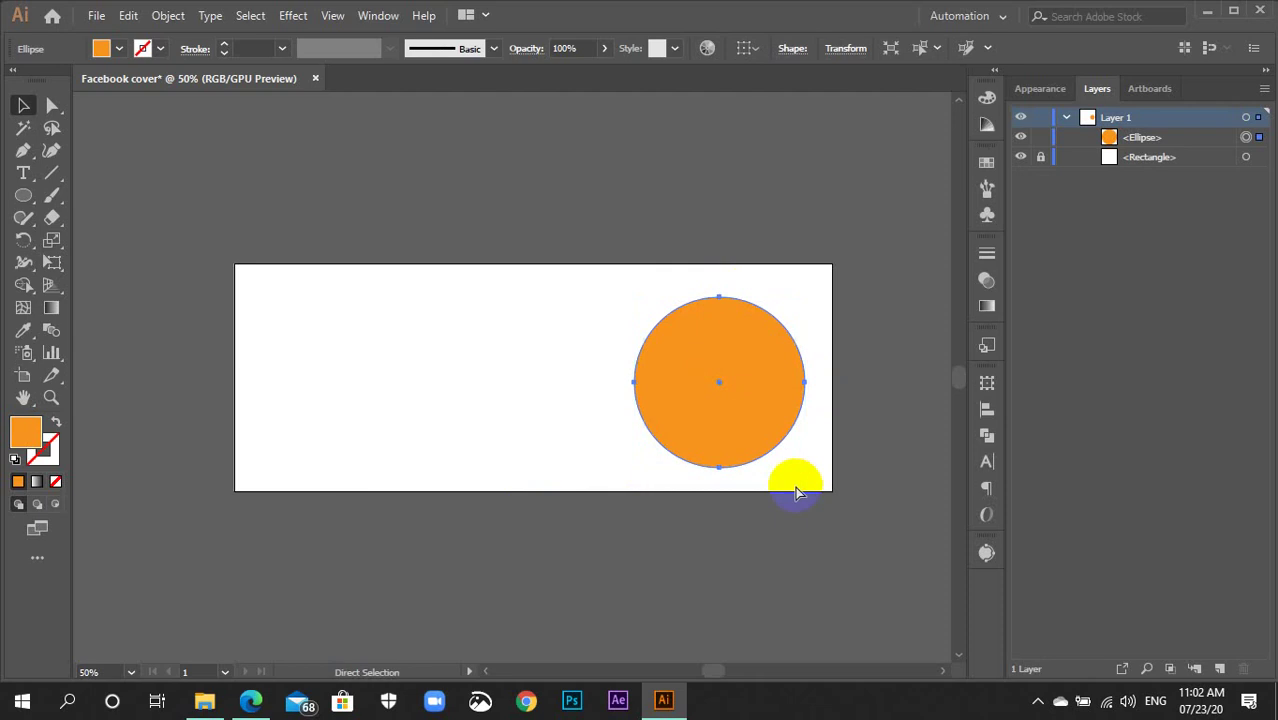
key("ctrl+plus")
key("ctrl+plus")
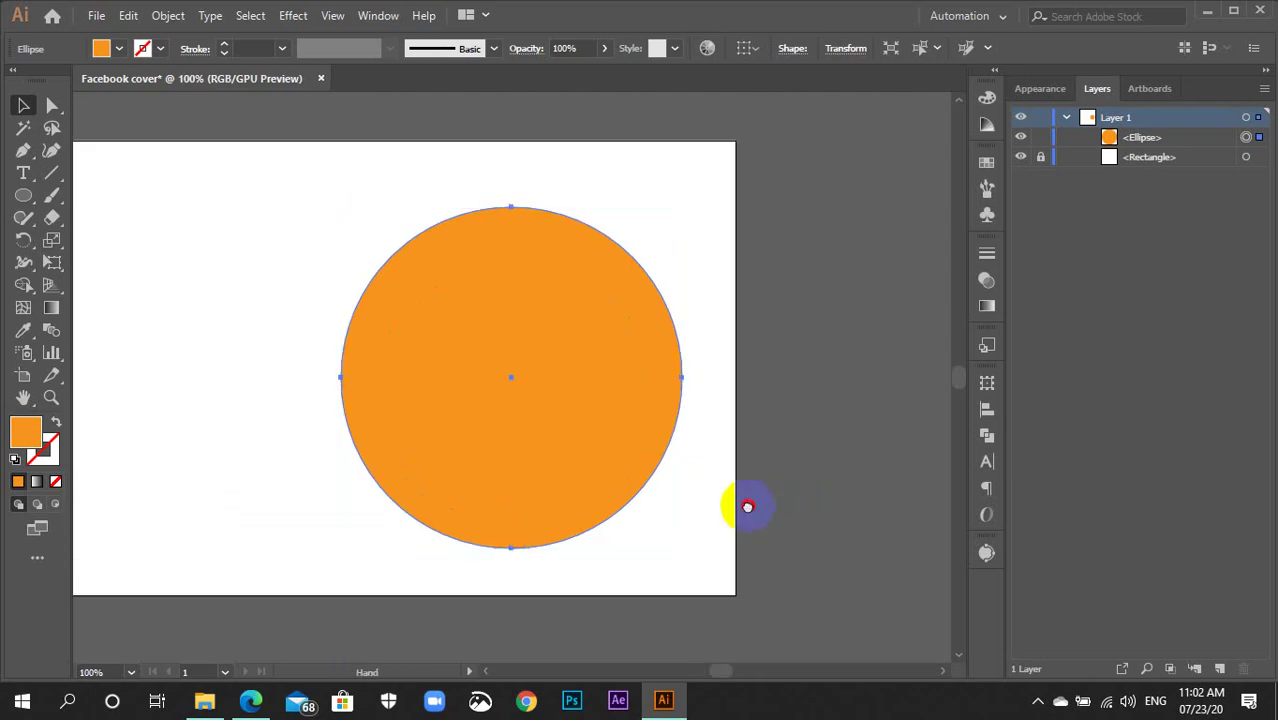
left_click_drag(747, 508, 776, 488)
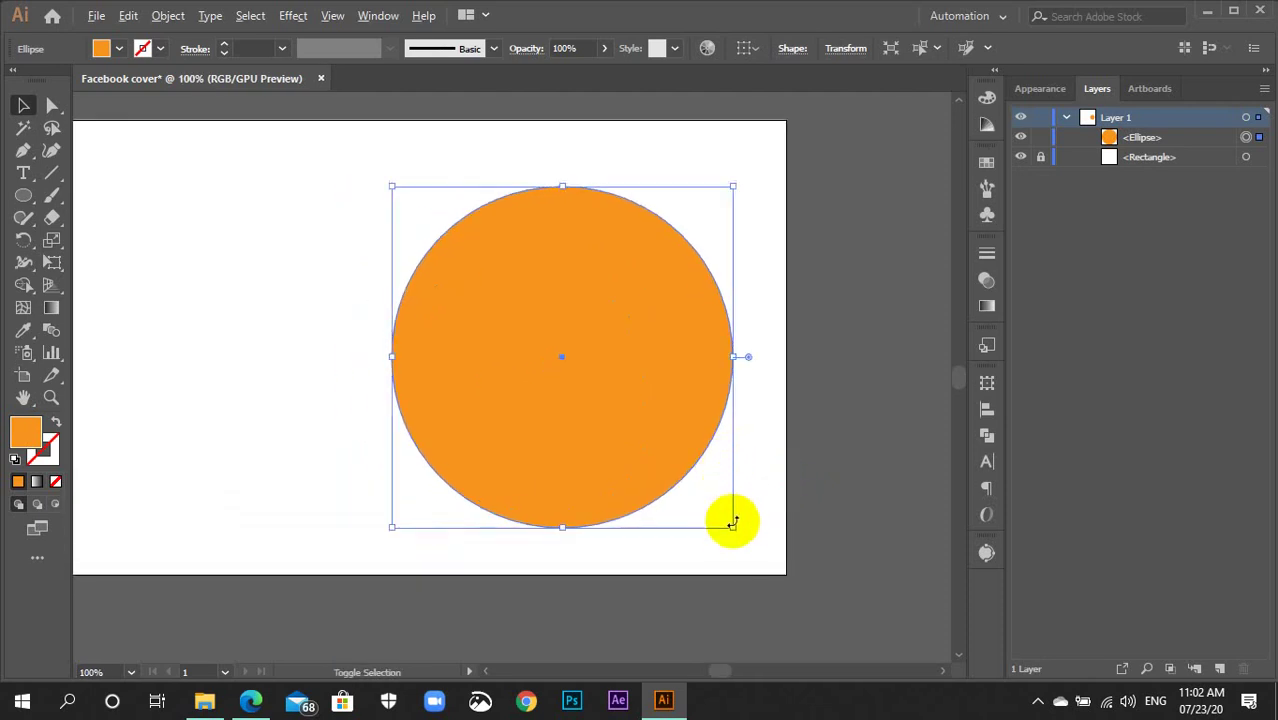
Copy the orange circle and paste the copy directly in front.
left_click(733, 527)
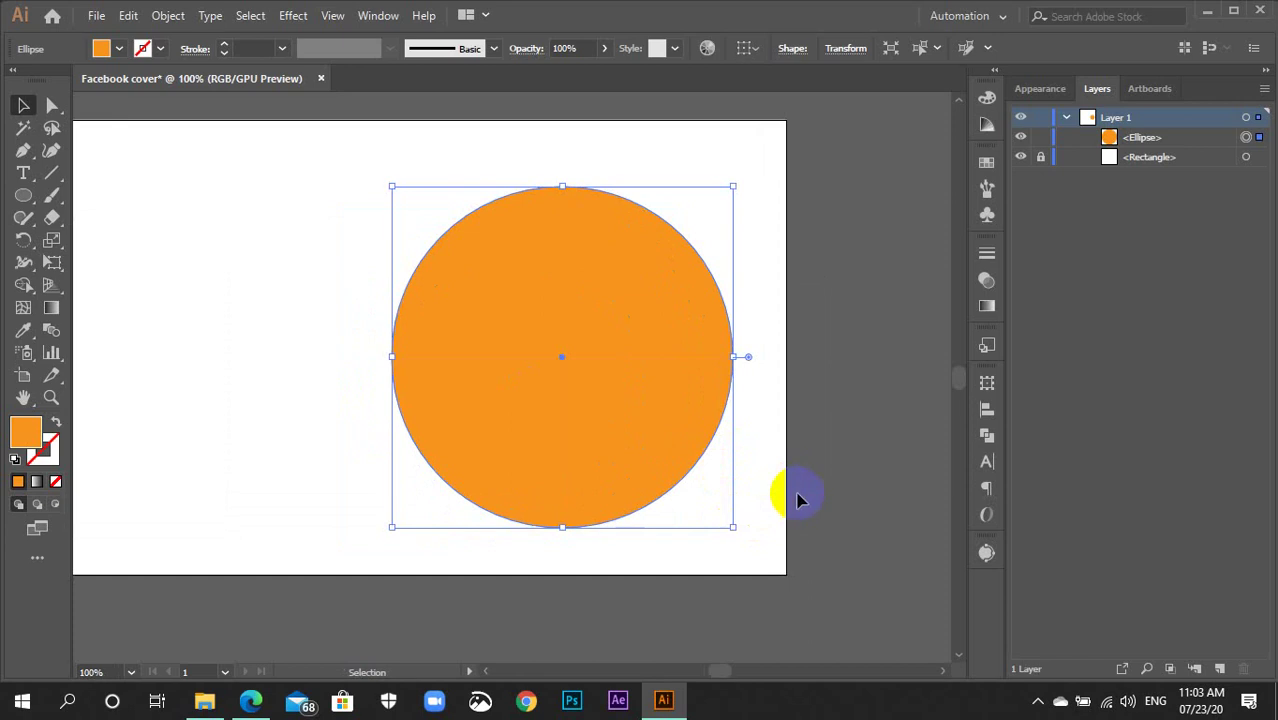
left_click(659, 433, "shift")
left_click(633, 422)
key("a")
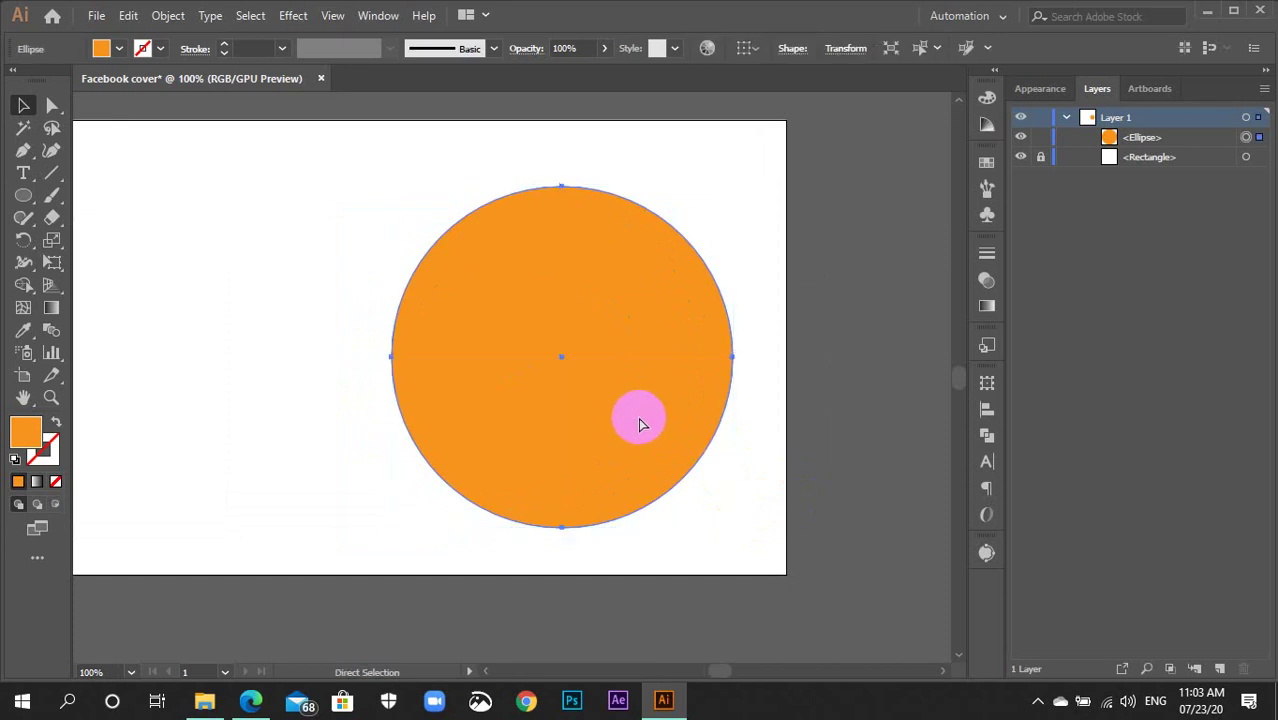
key("ctrl+c")
key("ctrl+f")
key("v")
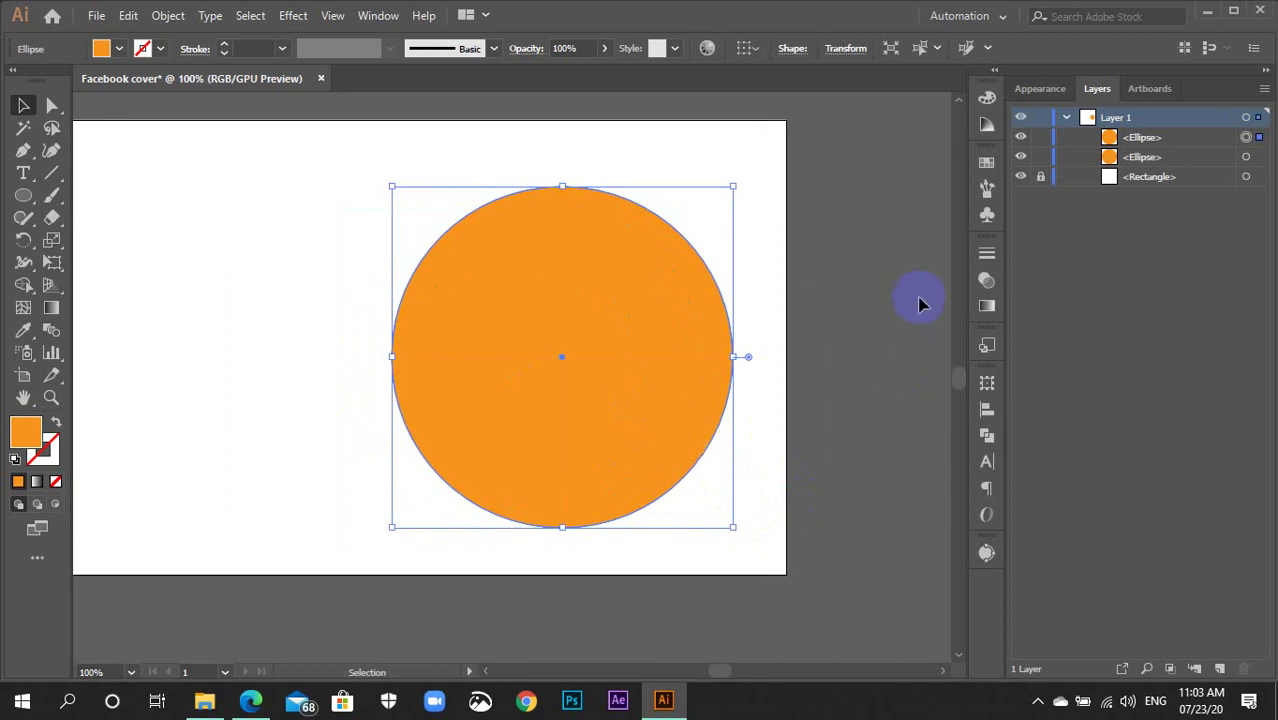
Fill the front copy red-orange and shrink it to about 224 px.
left_click(986, 163)
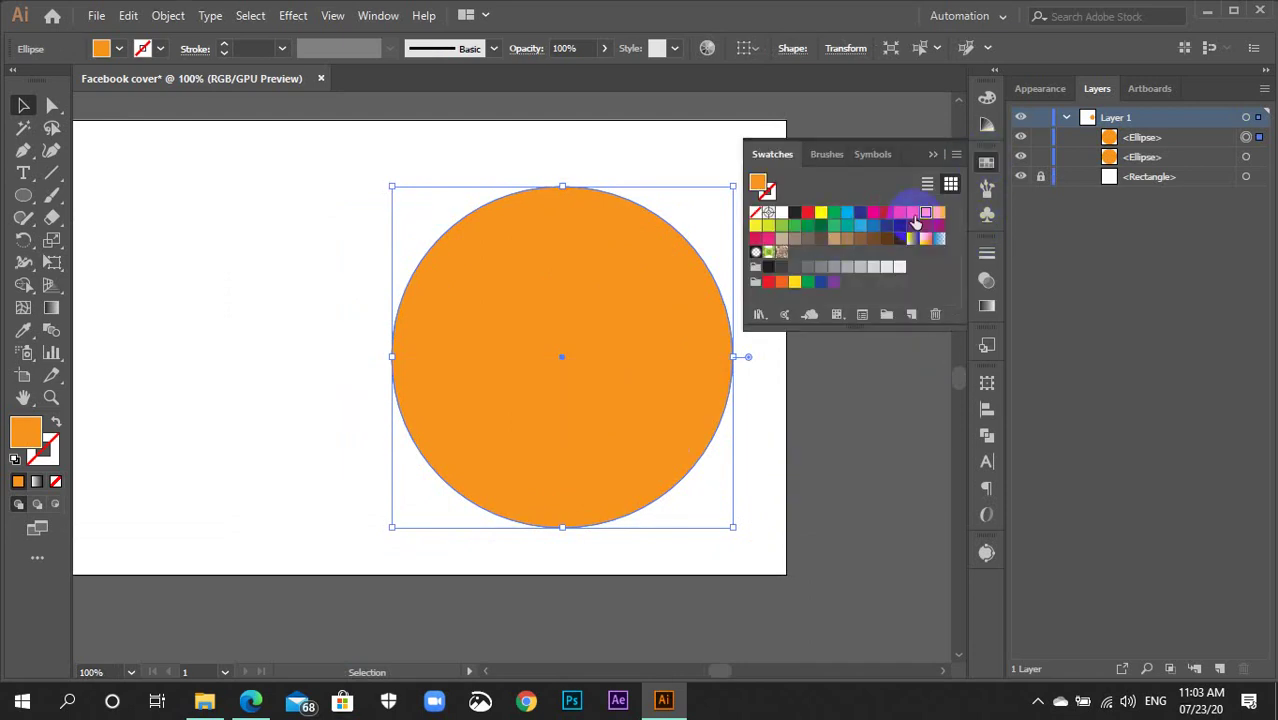
left_click(938, 212)
left_click(986, 163)
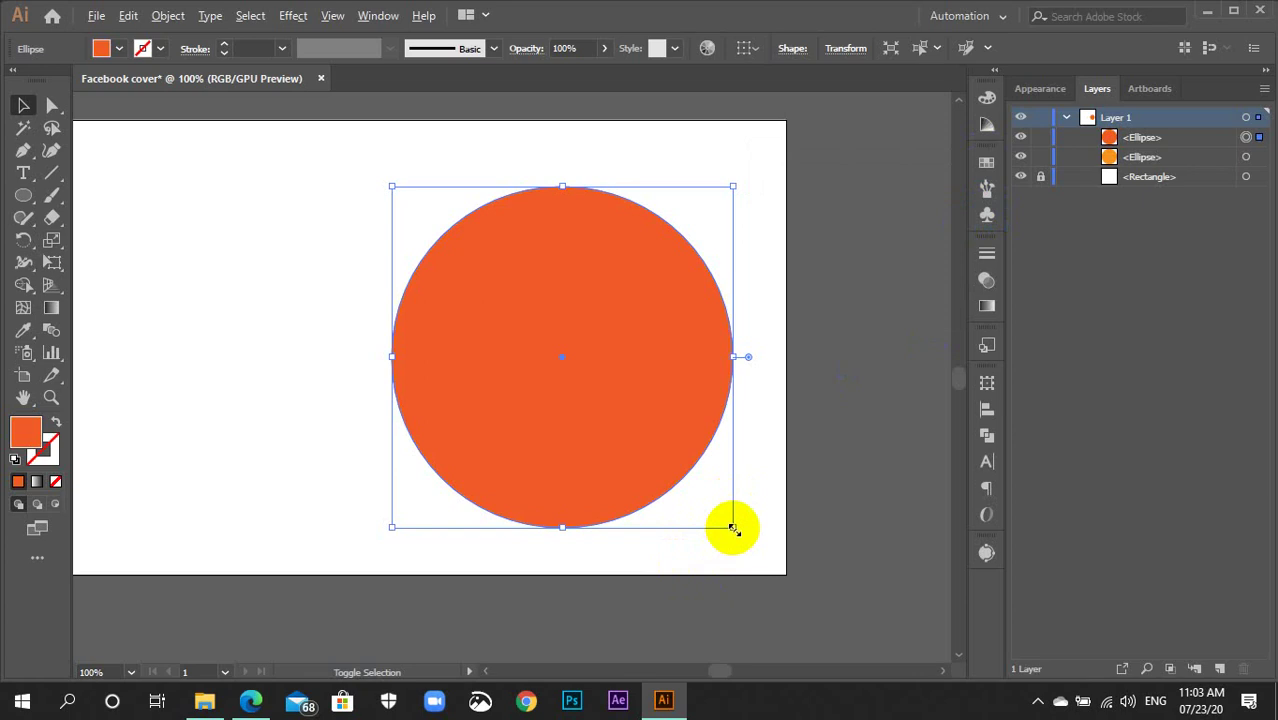
left_click_drag(733, 529, 727, 521)
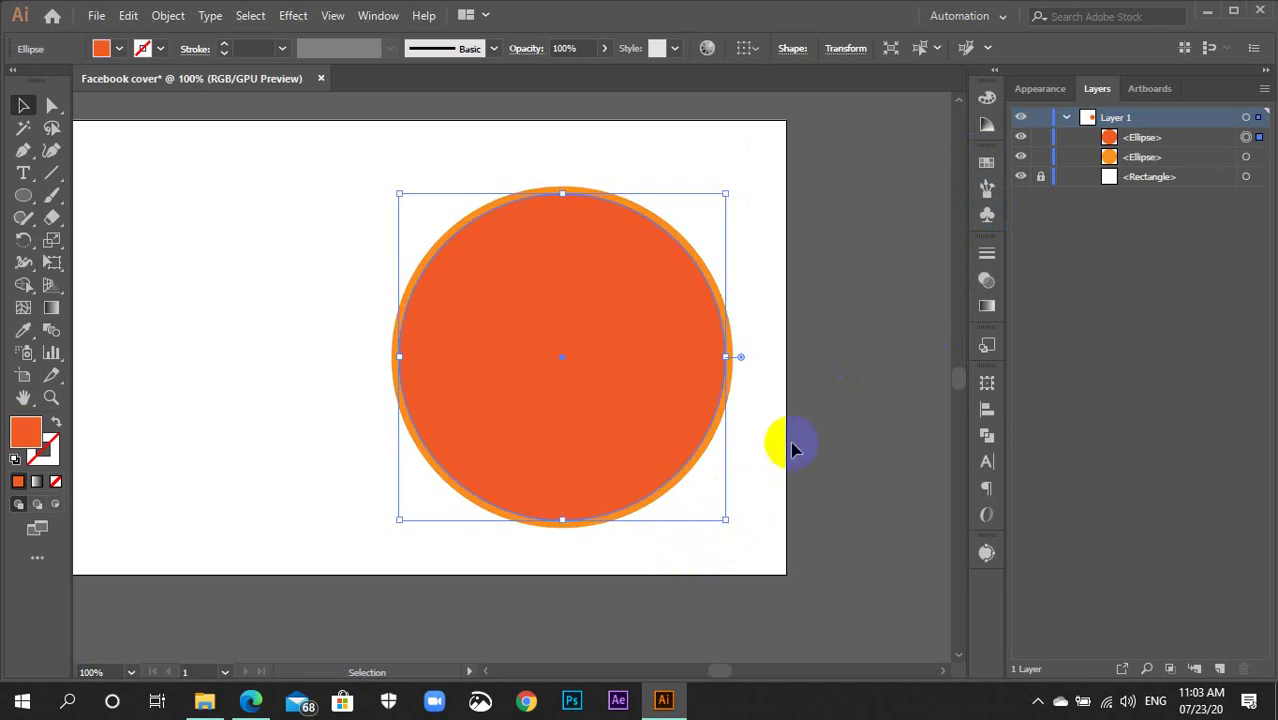
left_click(853, 432)
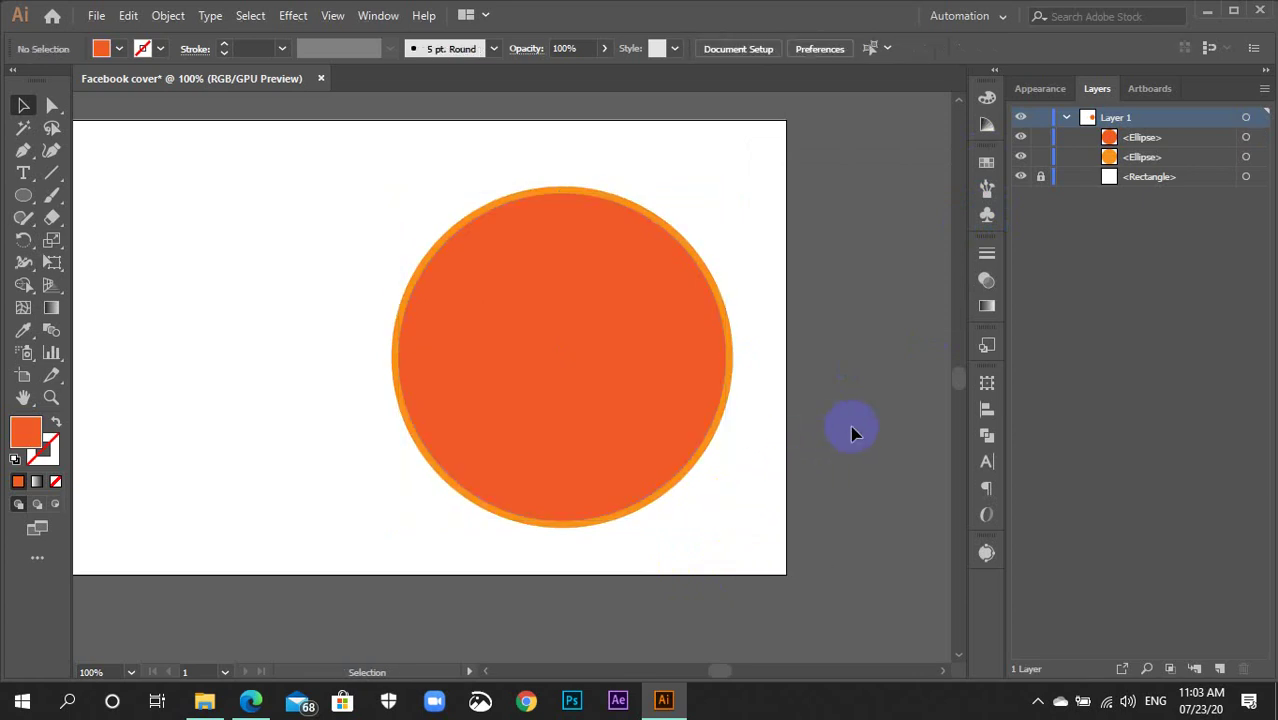
Turn the back circle's fill white so it shows as a thin rim.
left_click(718, 428)
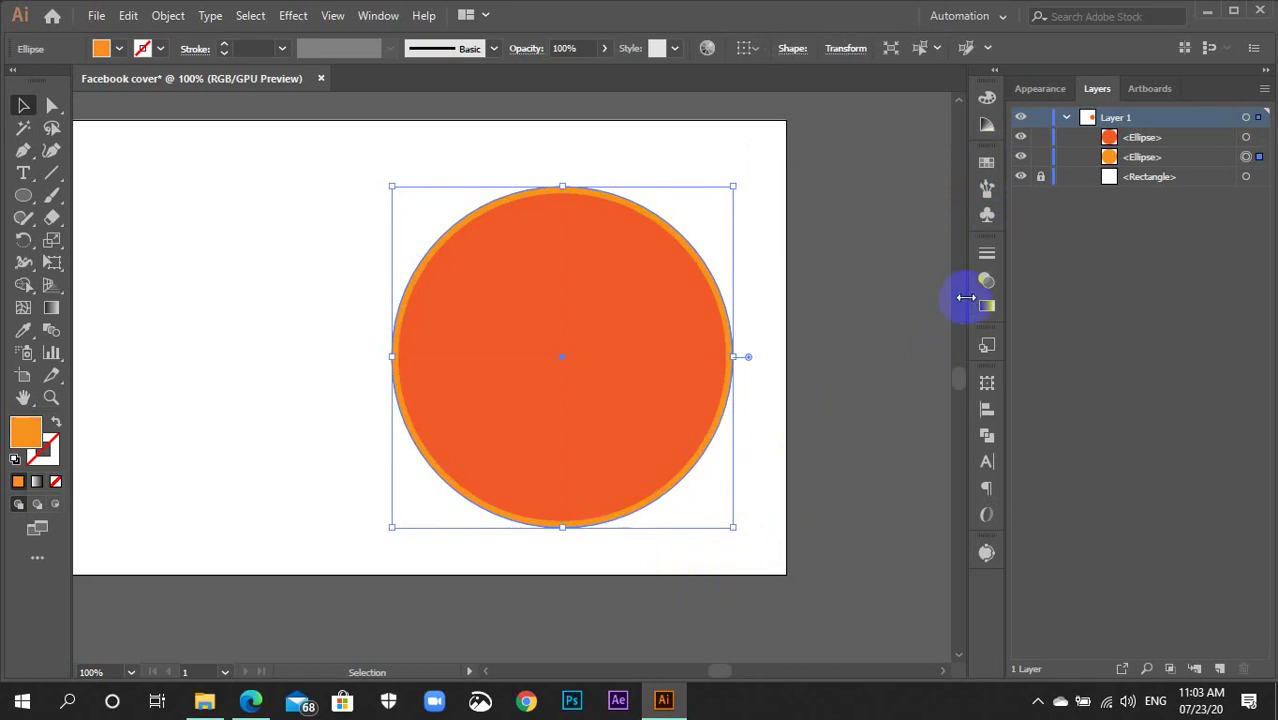
left_click(986, 162)
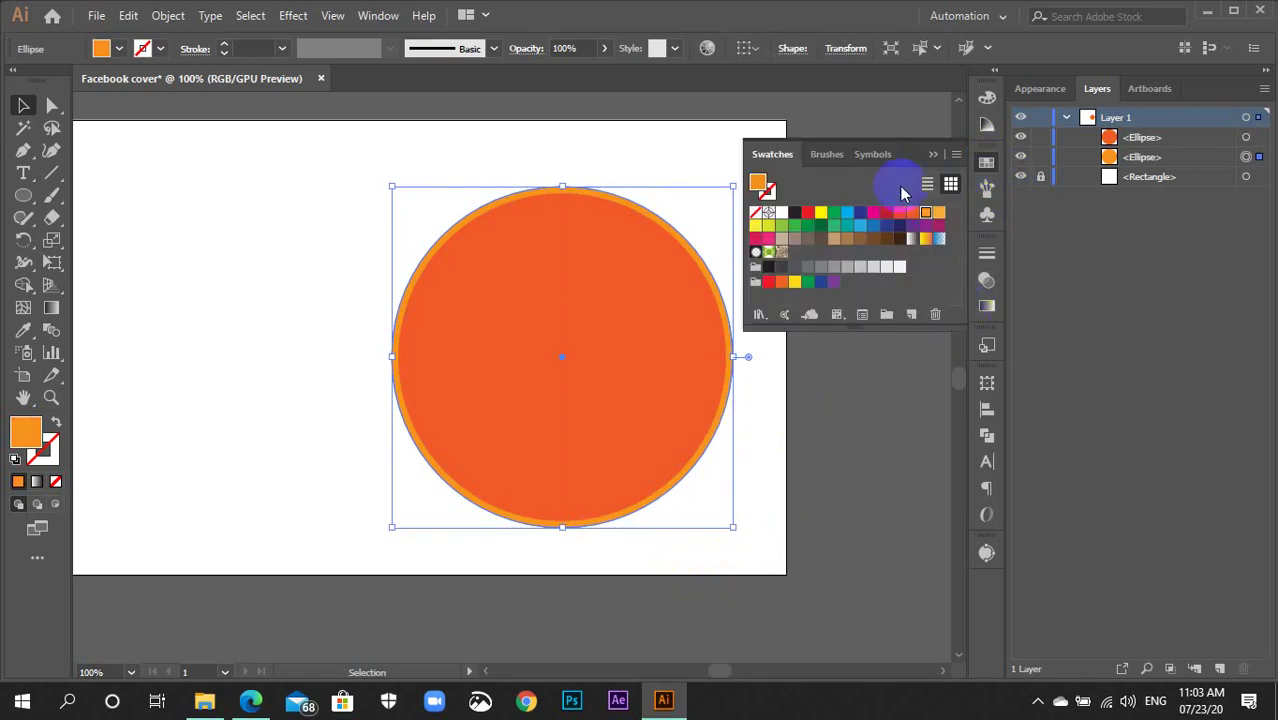
left_click(899, 266)
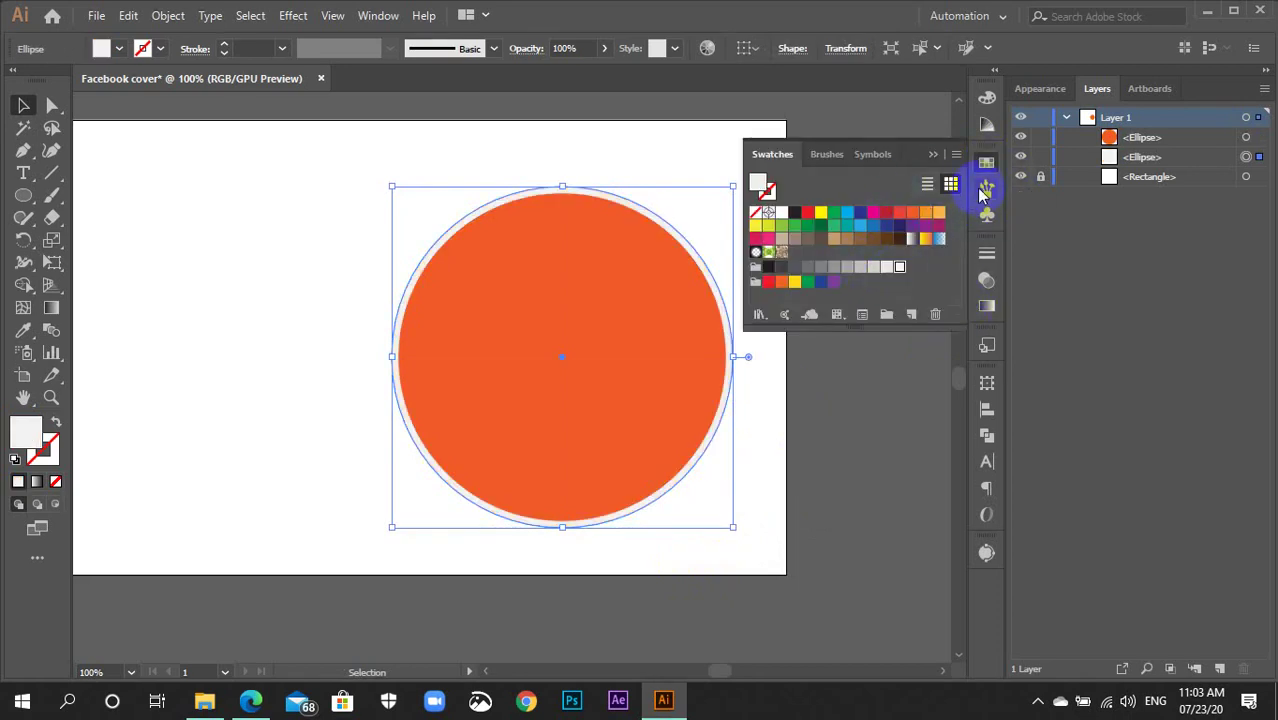
left_click(989, 100)
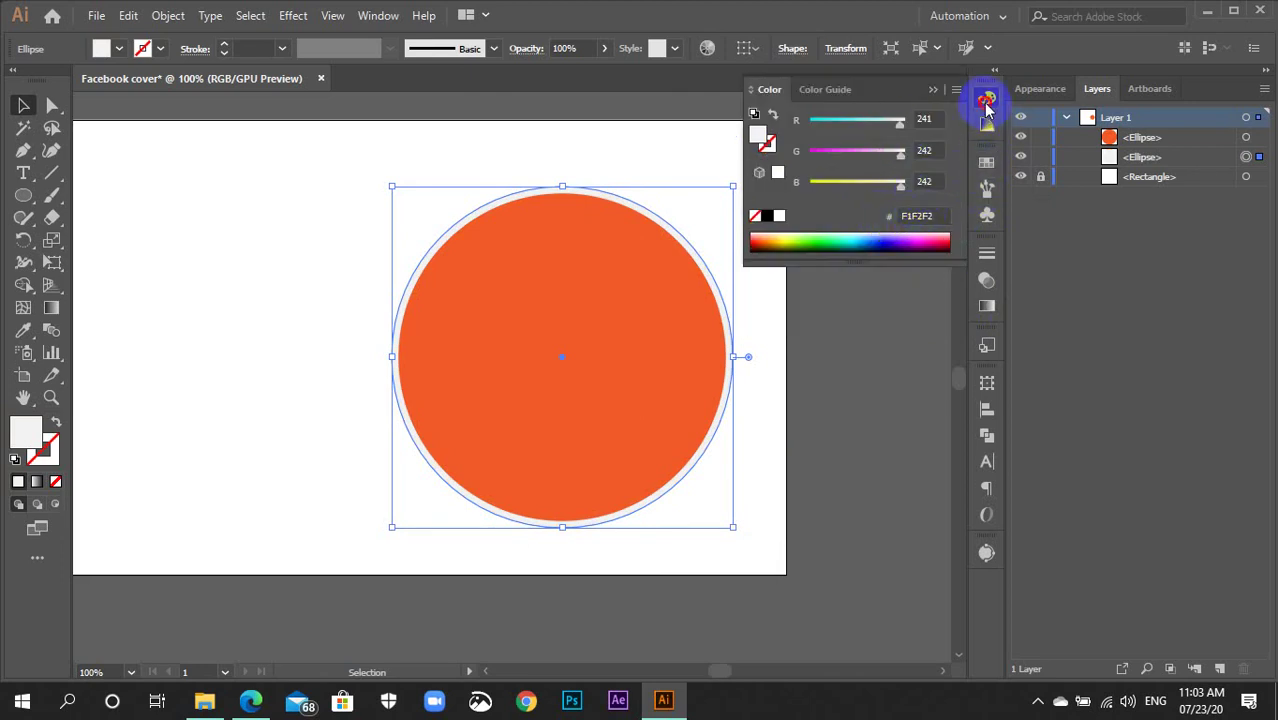
left_click(987, 104)
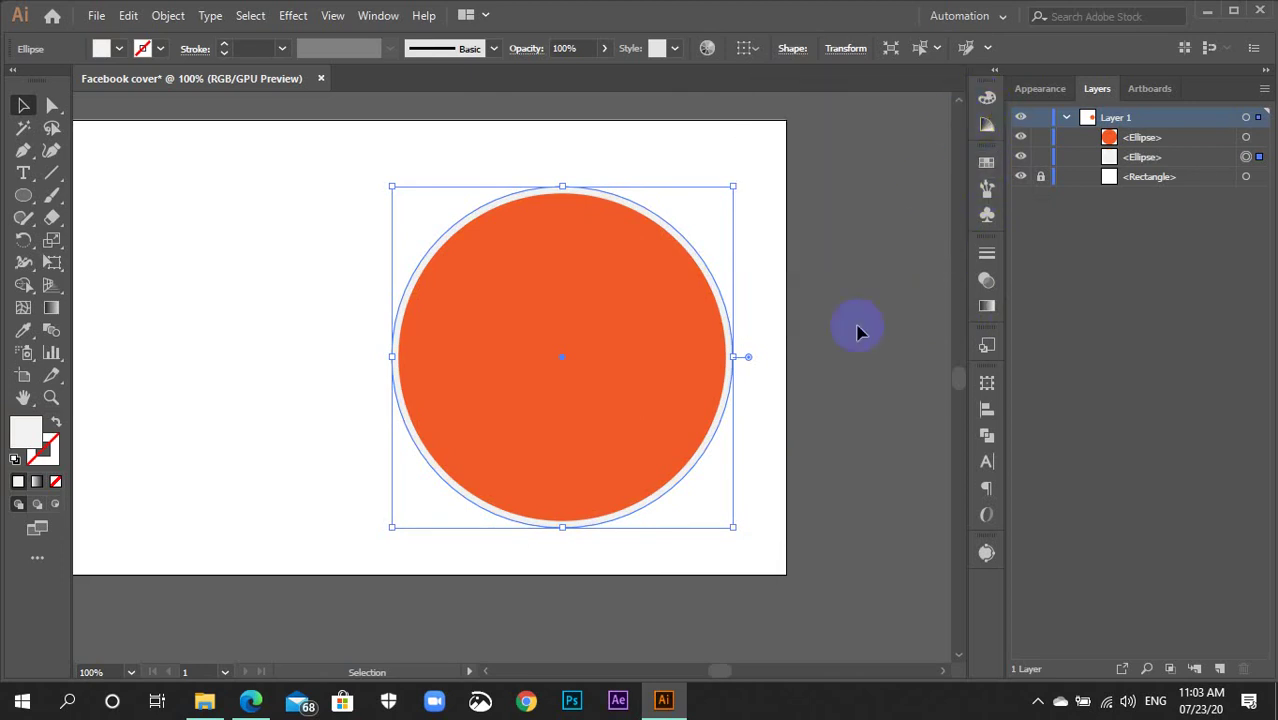
left_click(822, 386)
left_click(570, 393)
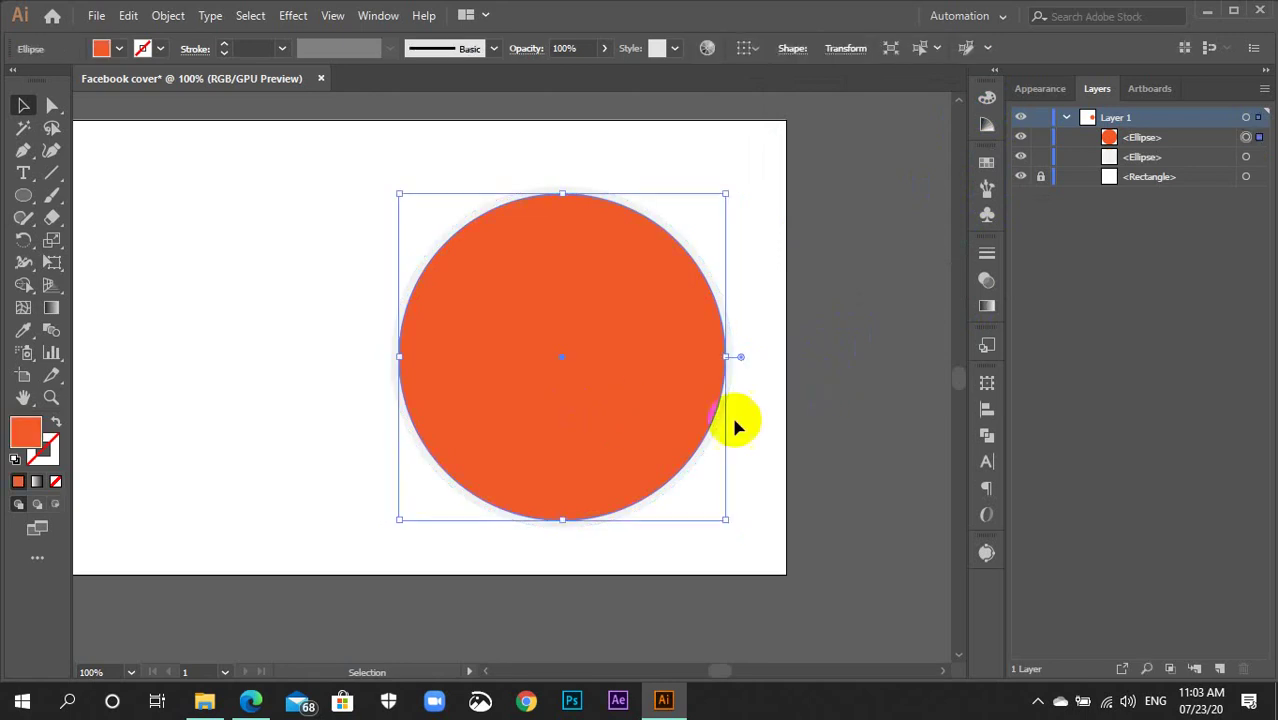
key("ctrl+minus")
key("ctrl+minus")
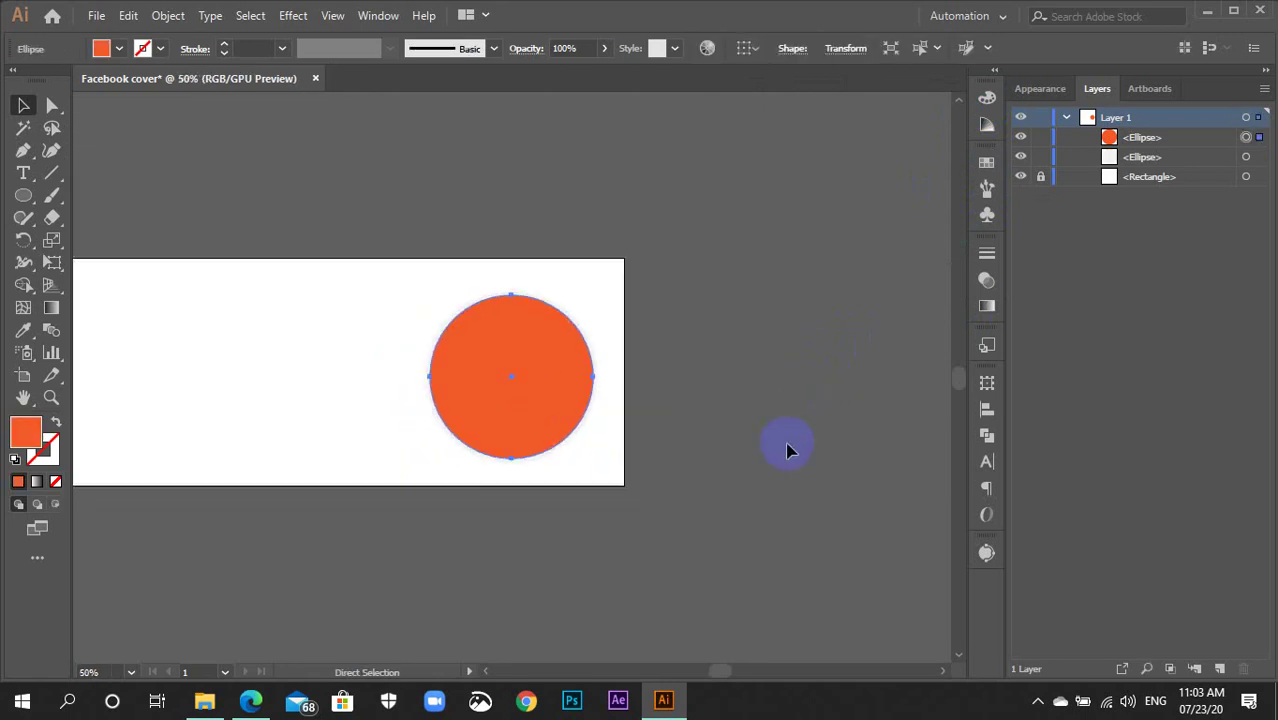
key("ctrl+minus")
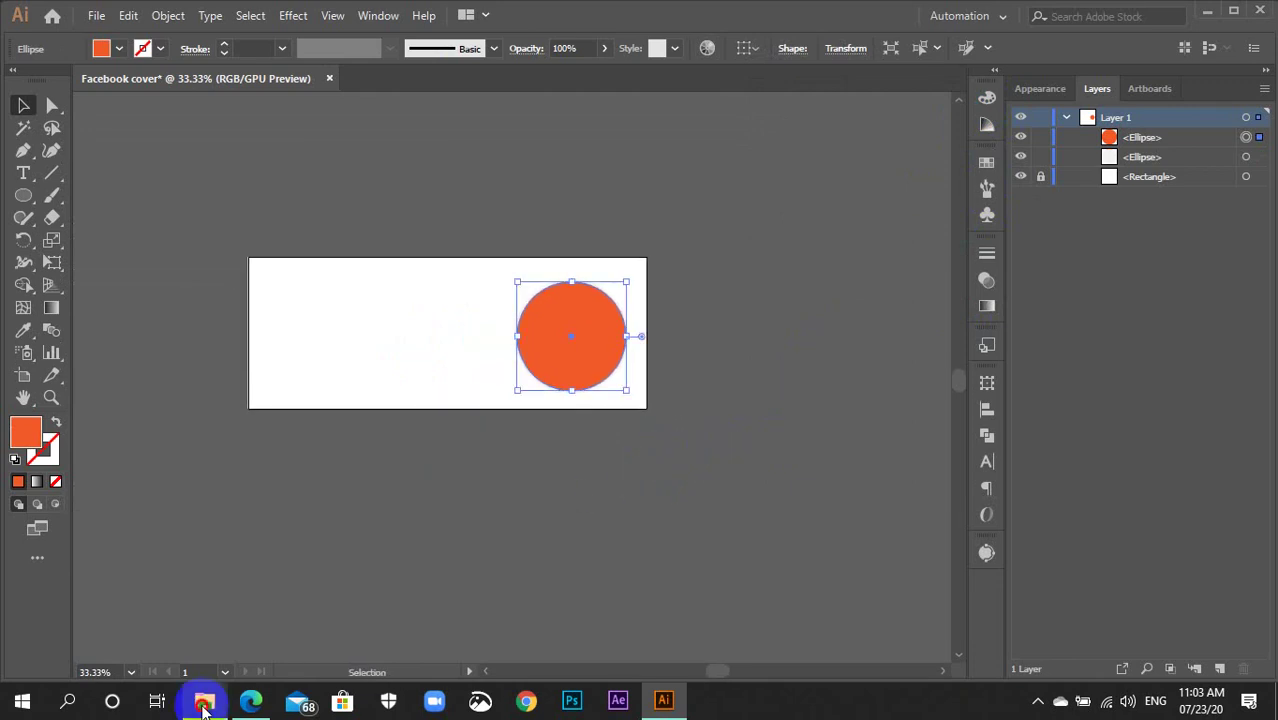
Find and preview the blue-lit portrait photo in File Explorer, then close the viewer.
left_click(204, 700)
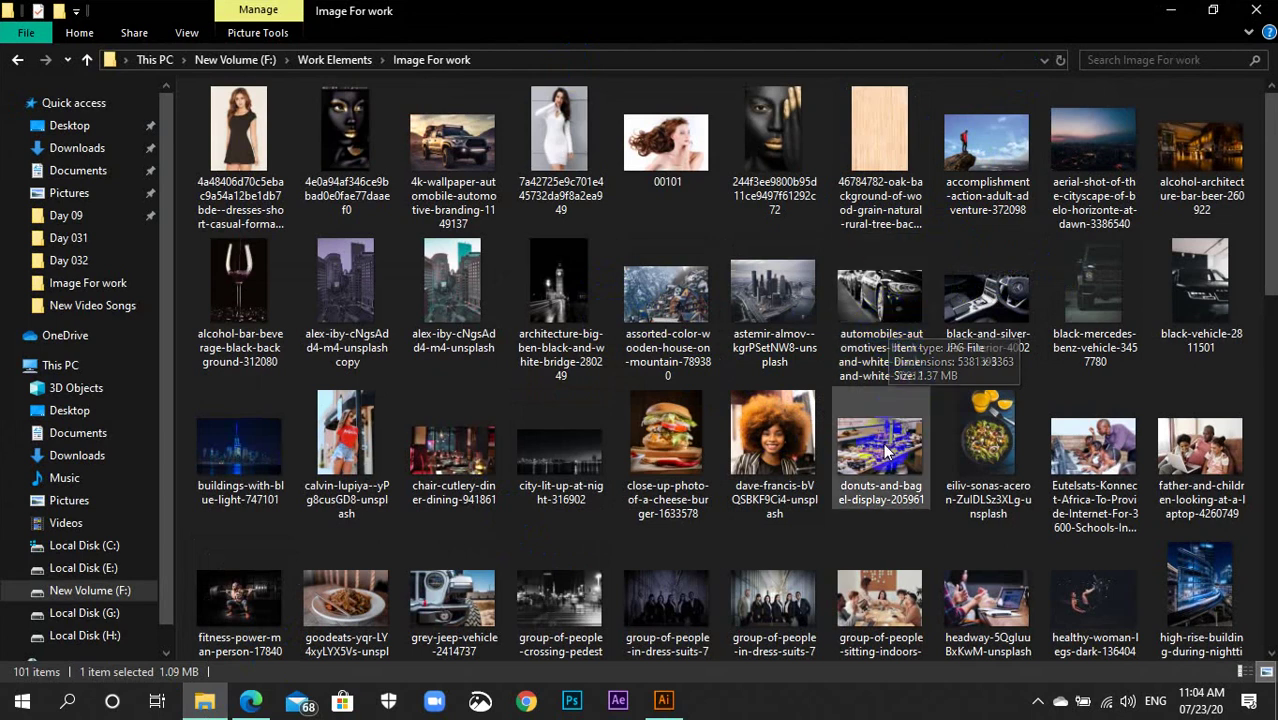
scroll(783, 477, "down", 2)
scroll(785, 477, "down", 3)
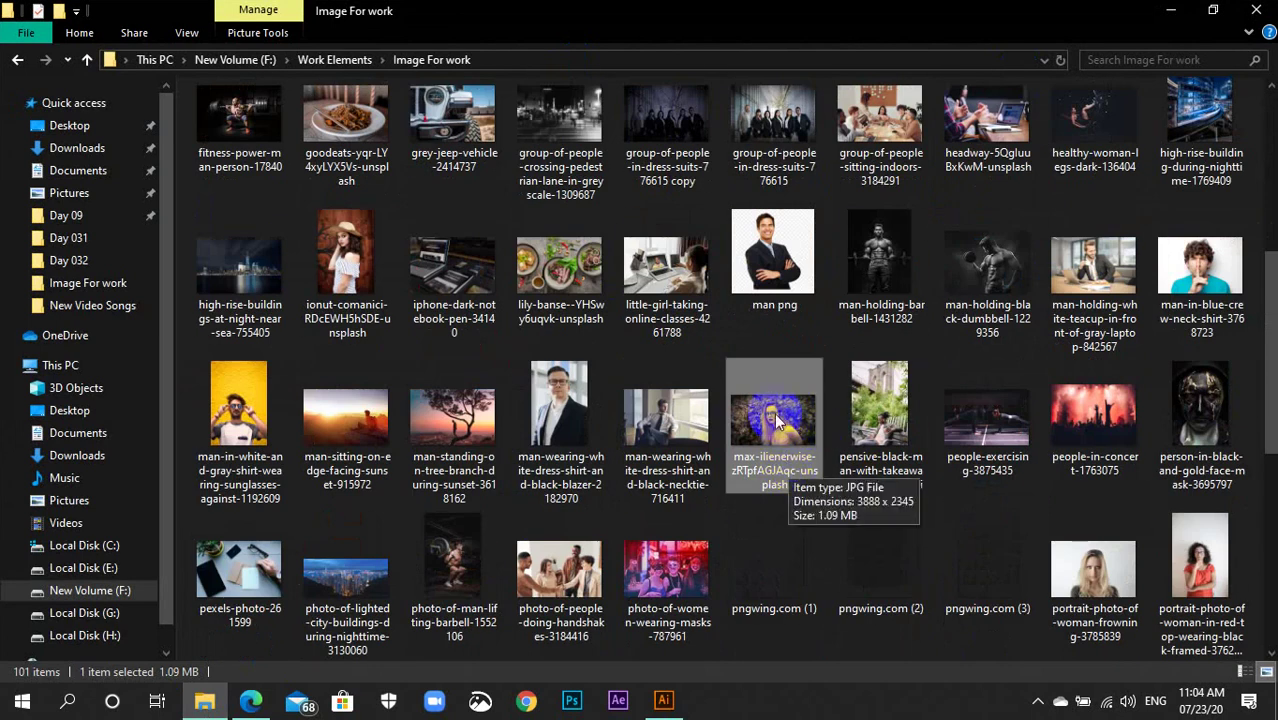
left_click(763, 403)
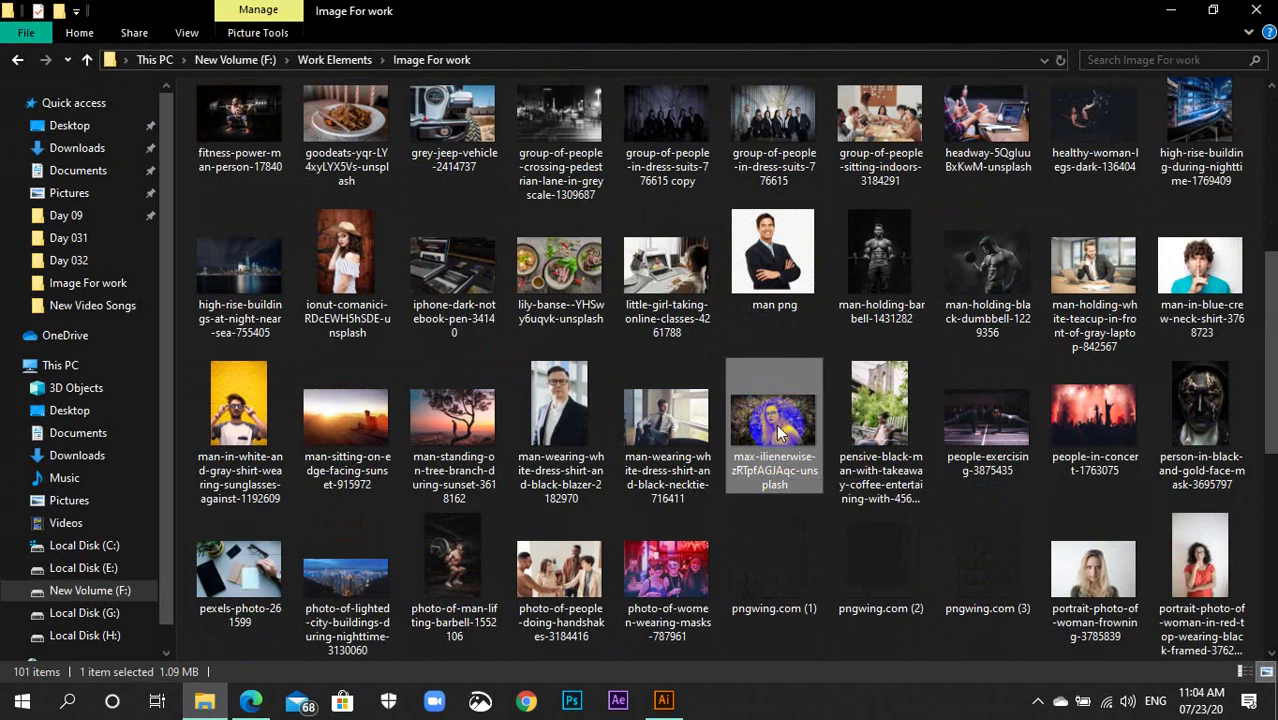
double_click(777, 432)
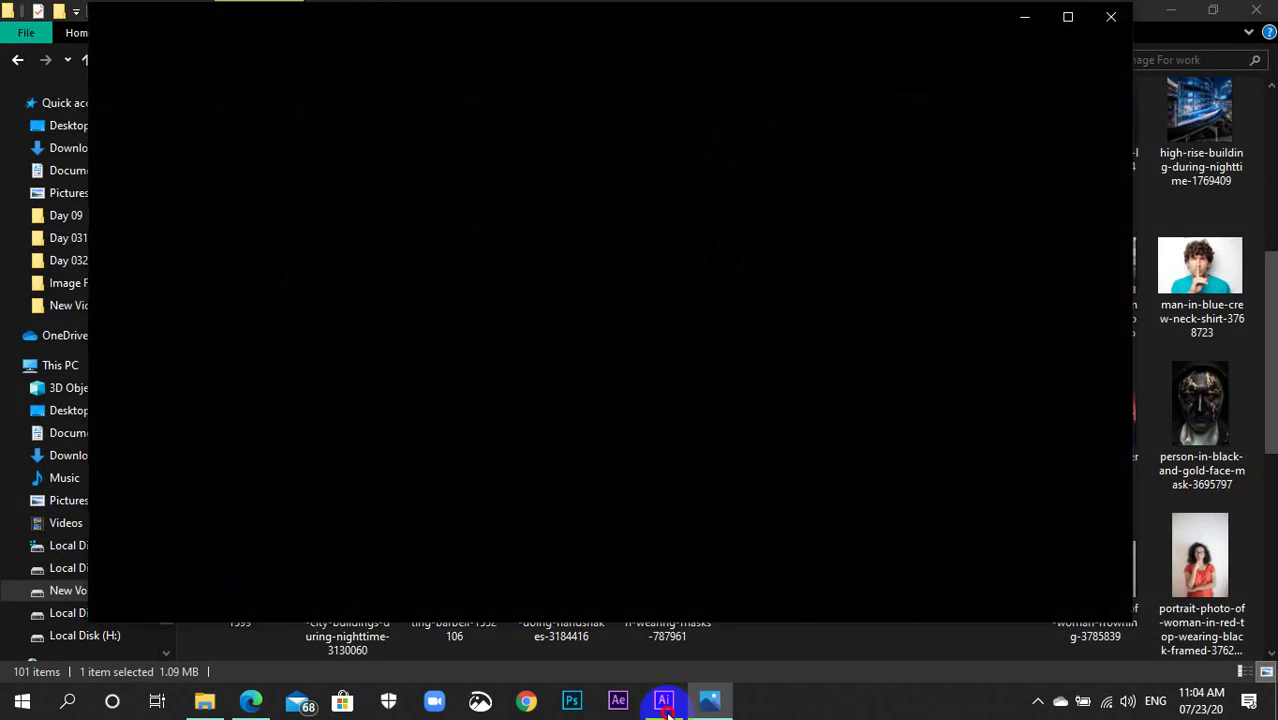
left_click(826, 582)
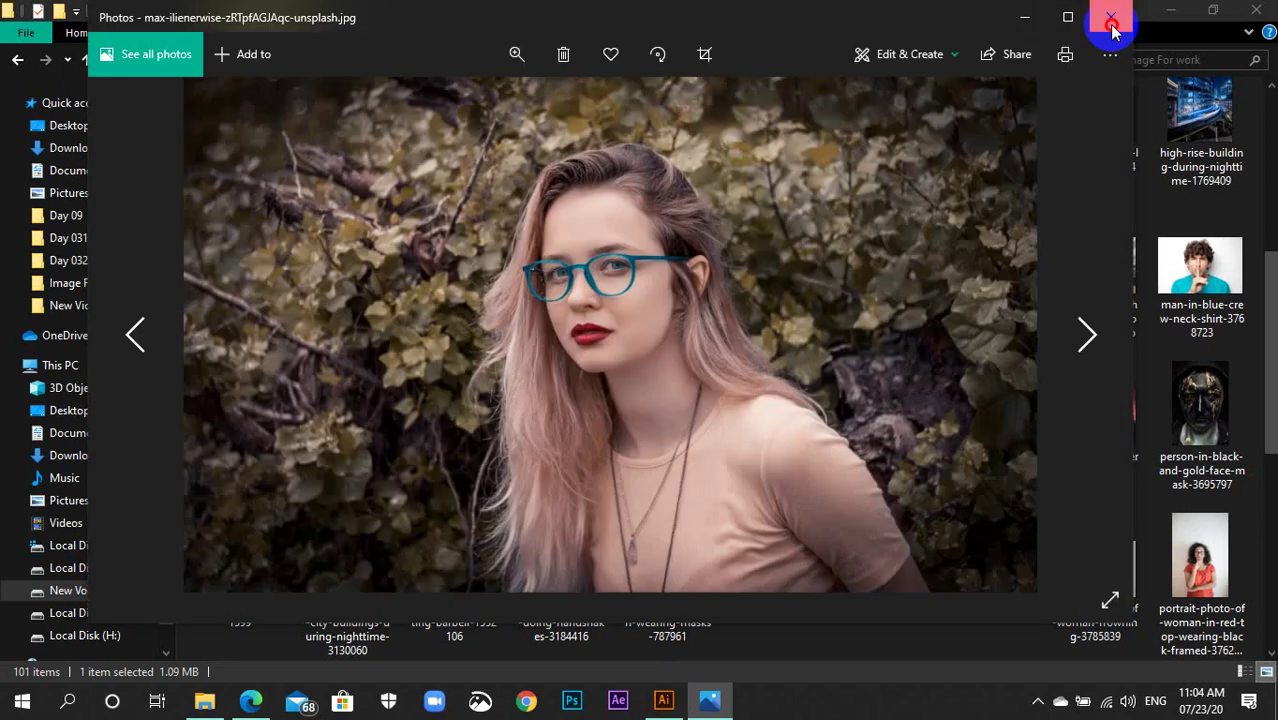
left_click(1110, 16)
Drag the portrait photo into the cover, then delete the dropped-in image.
mouse_move(785, 428)
left_mouse_down()
mouse_move(605, 357)
mouse_move(674, 350)
left_mouse_up()
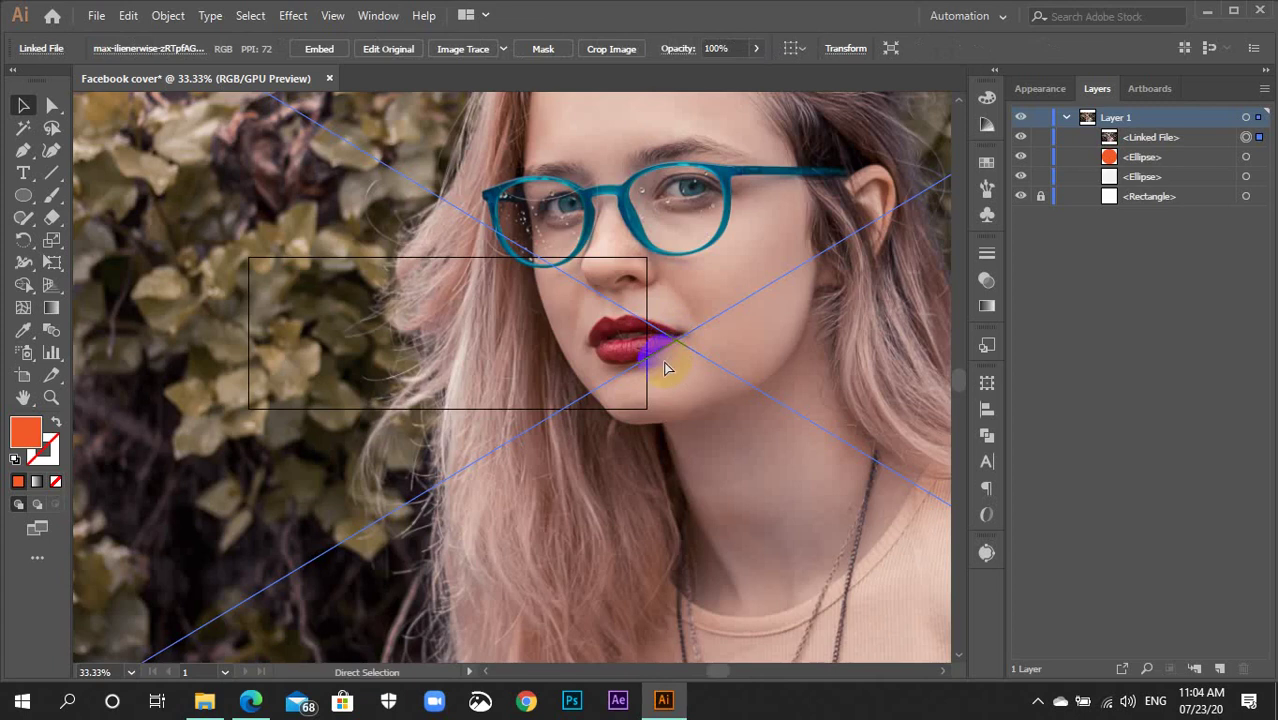
key("ctrl+minus")
key("ctrl+minus")
key("ctrl+minus")
key("ctrl+minus")
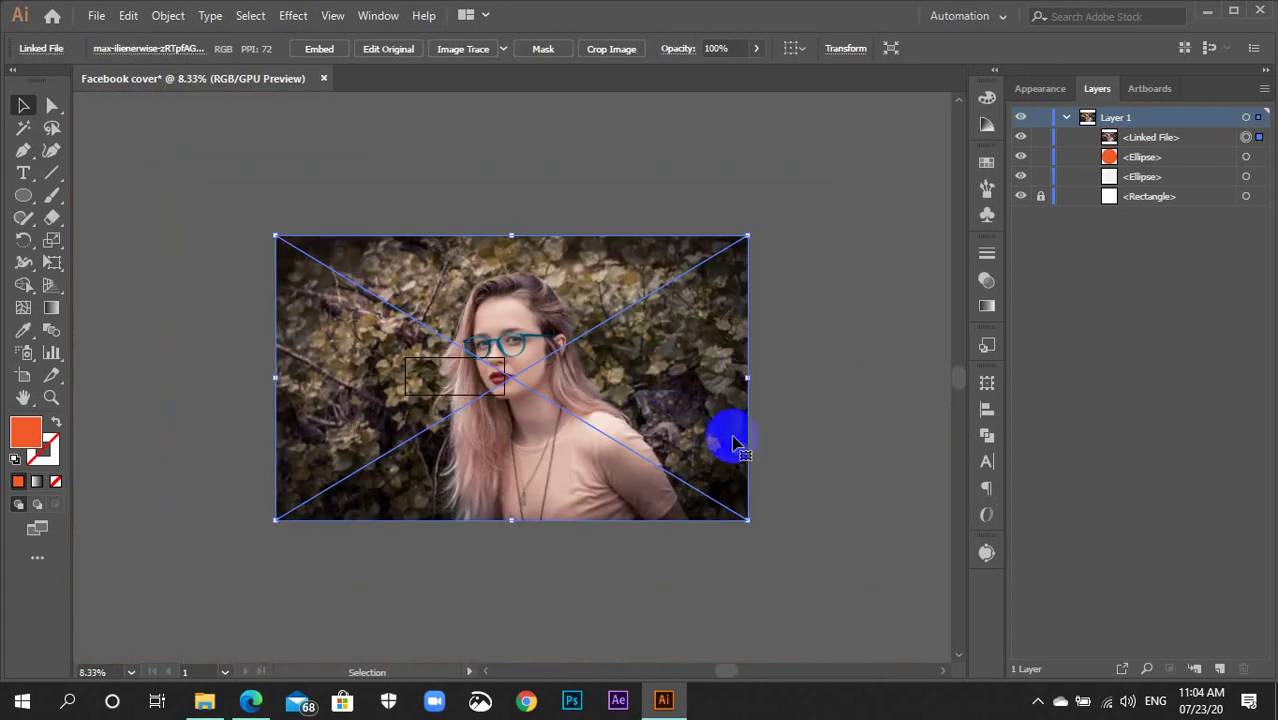
left_click(836, 398)
left_click(678, 432)
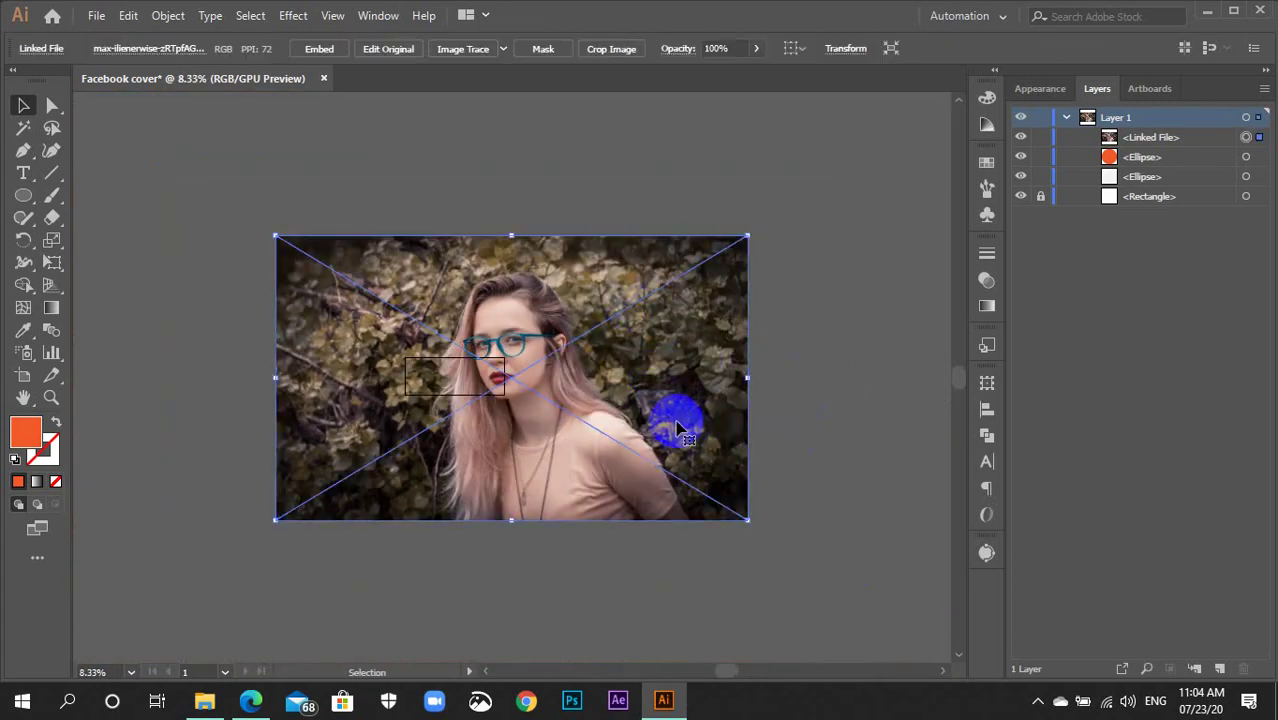
key("Delete")
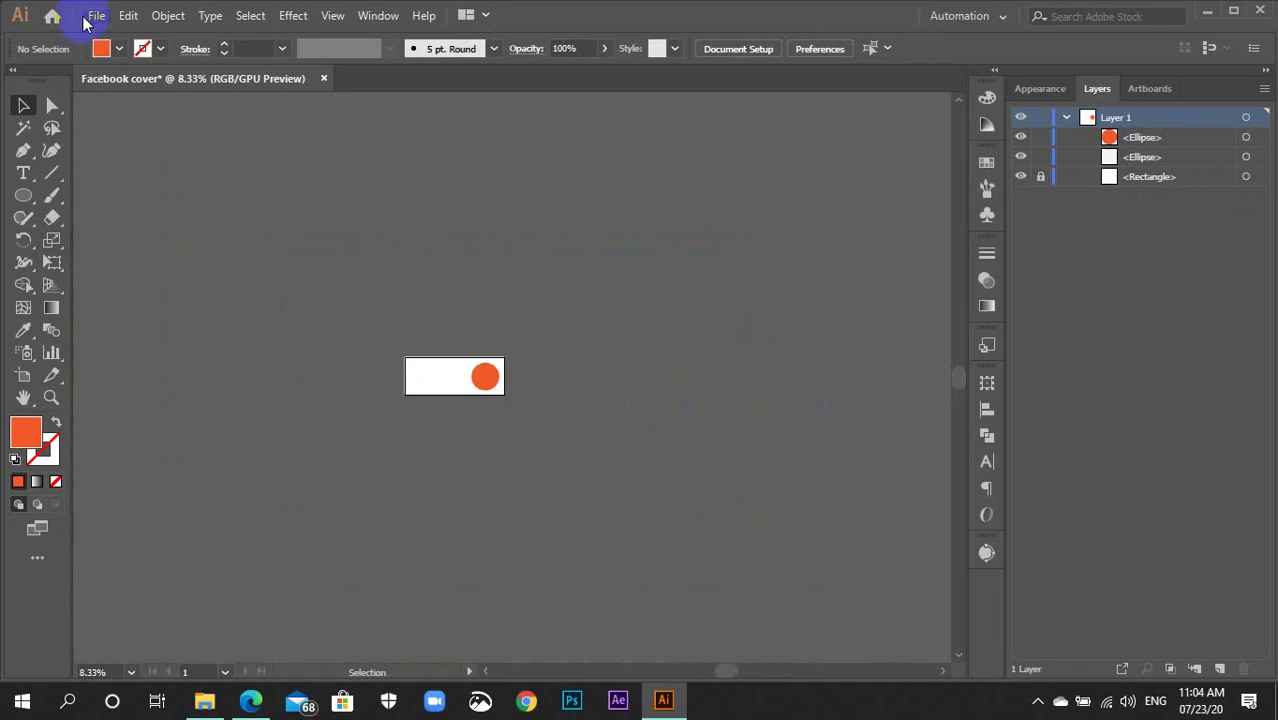
left_click(96, 15)
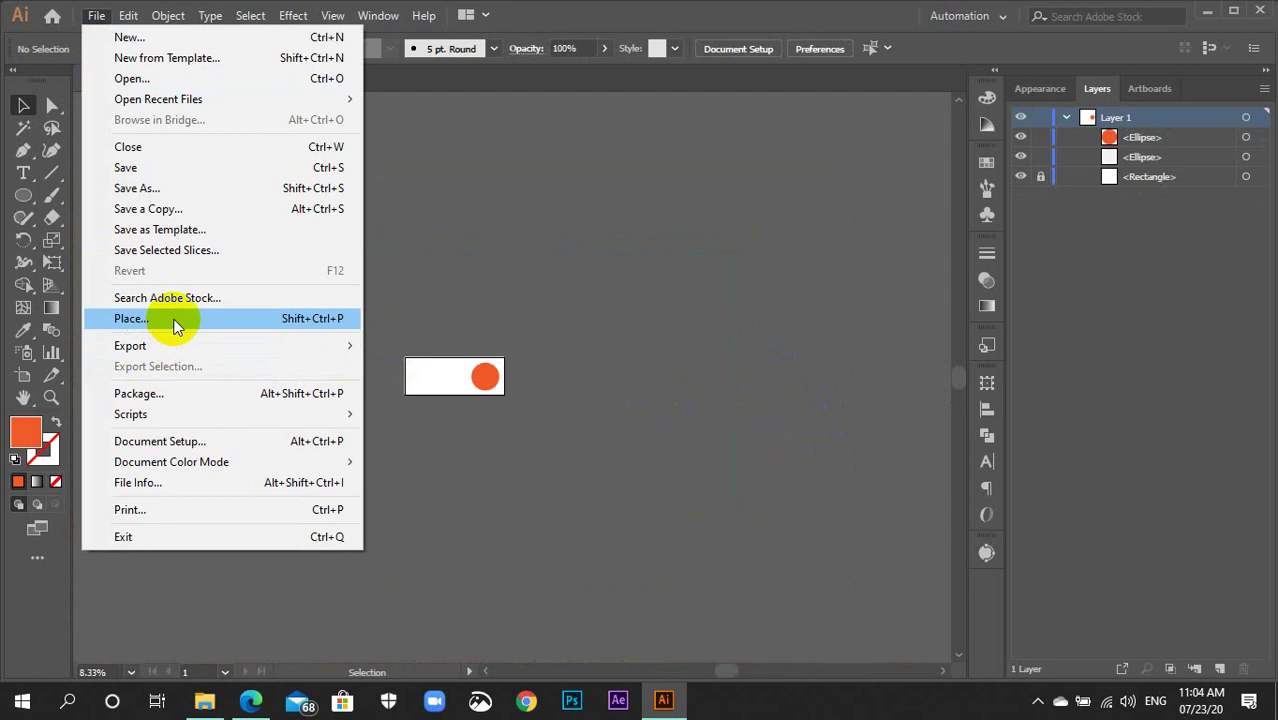
Use File > Place to browse to New Volume (F:) > Work Elements > Image For work.
left_click(173, 320)
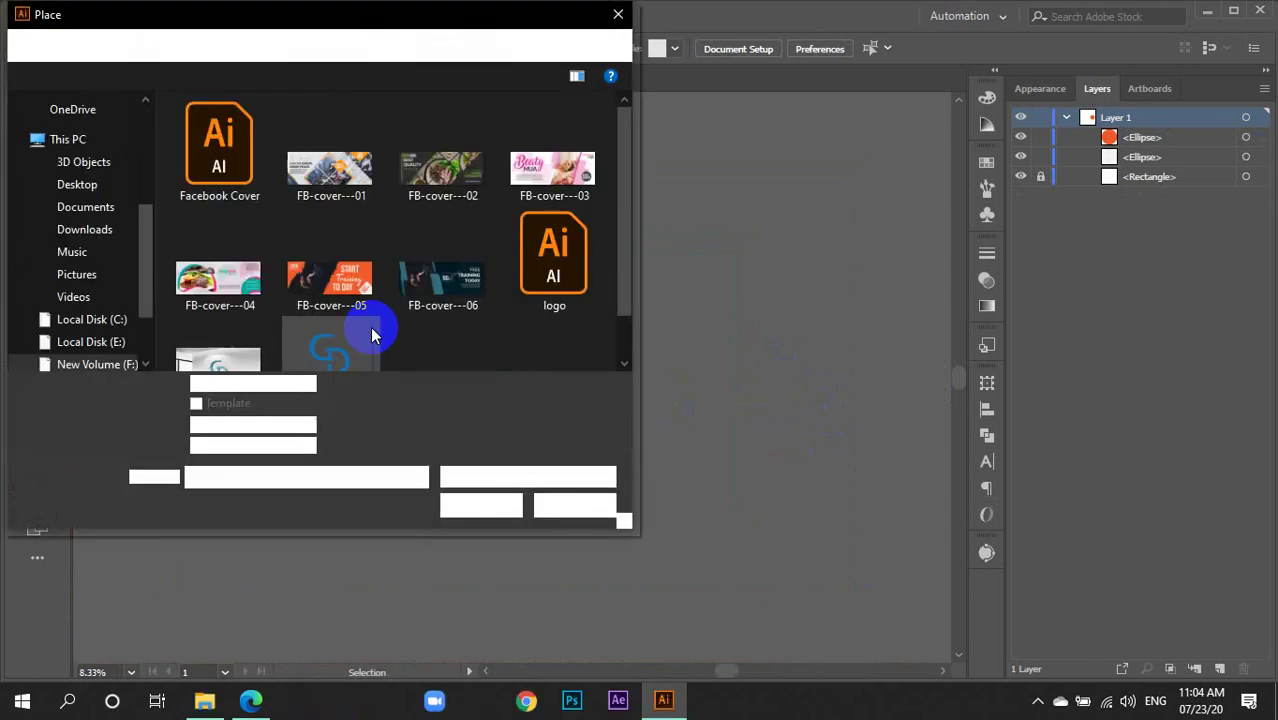
left_click(118, 364)
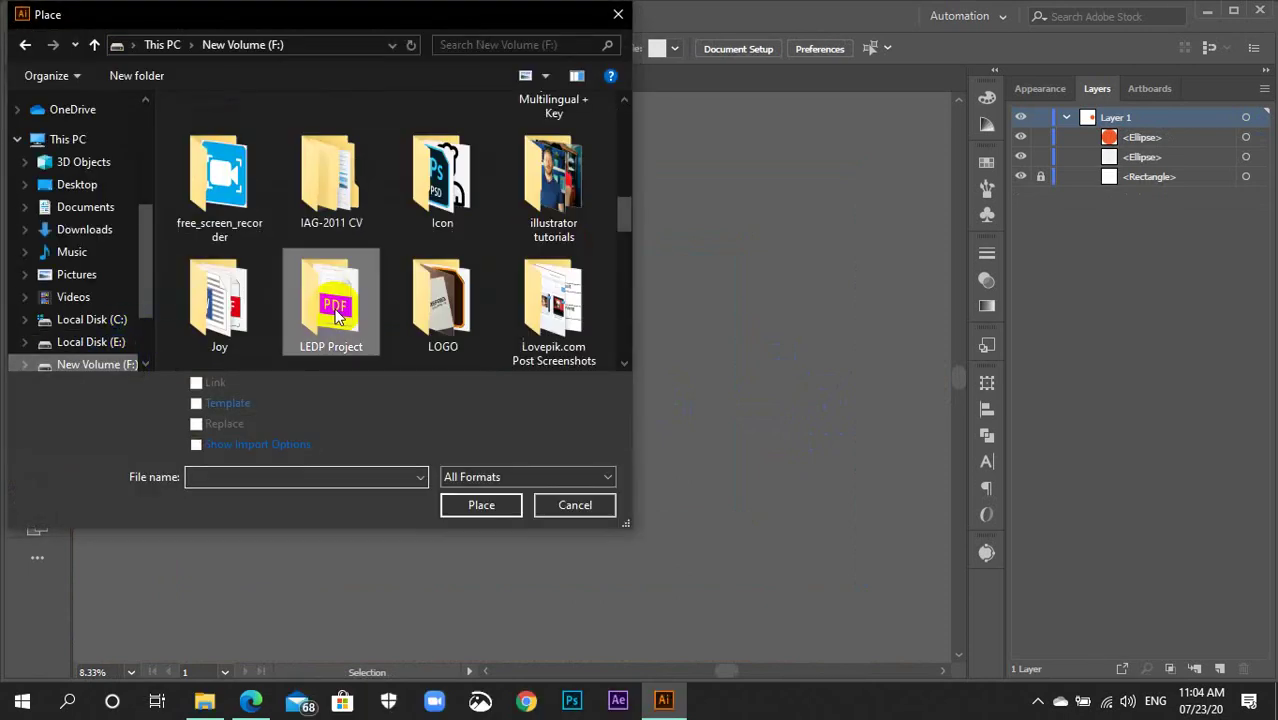
scroll(465, 290, "down", 2)
scroll(440, 300, "down", 10)
scroll(475, 210, "up", 5)
scroll(473, 220, "down", 1)
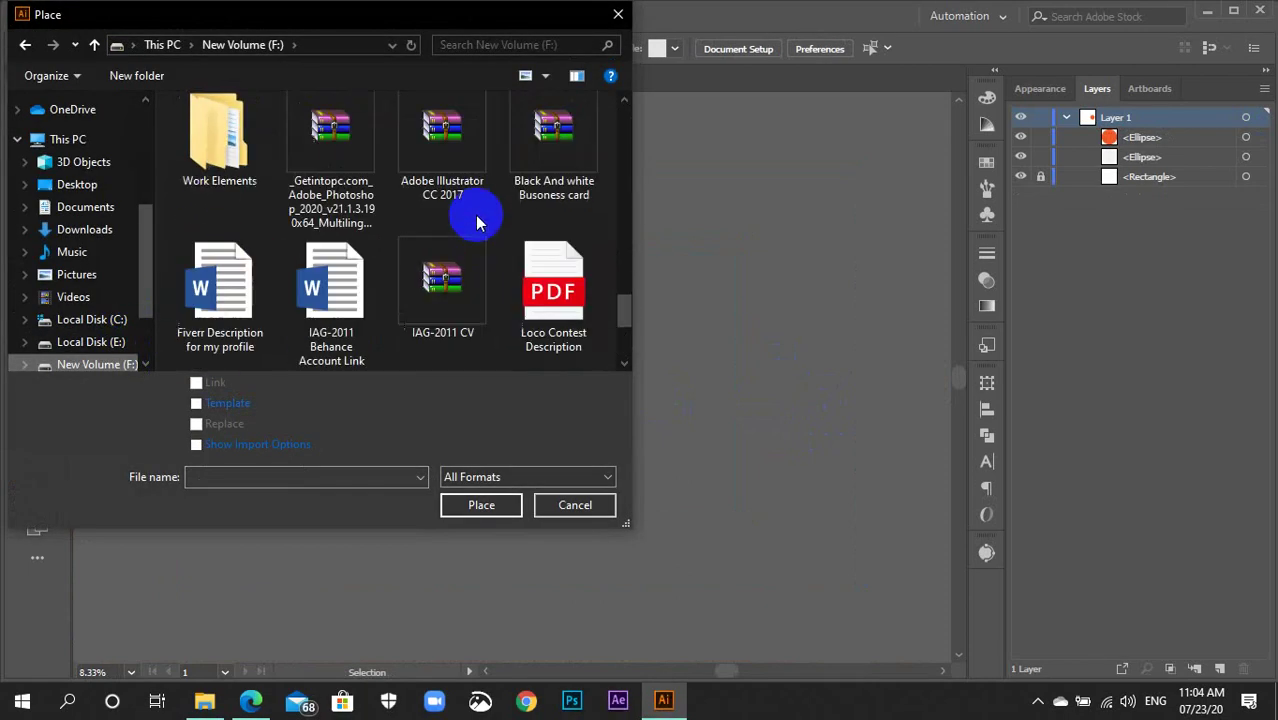
double_click(219, 140)
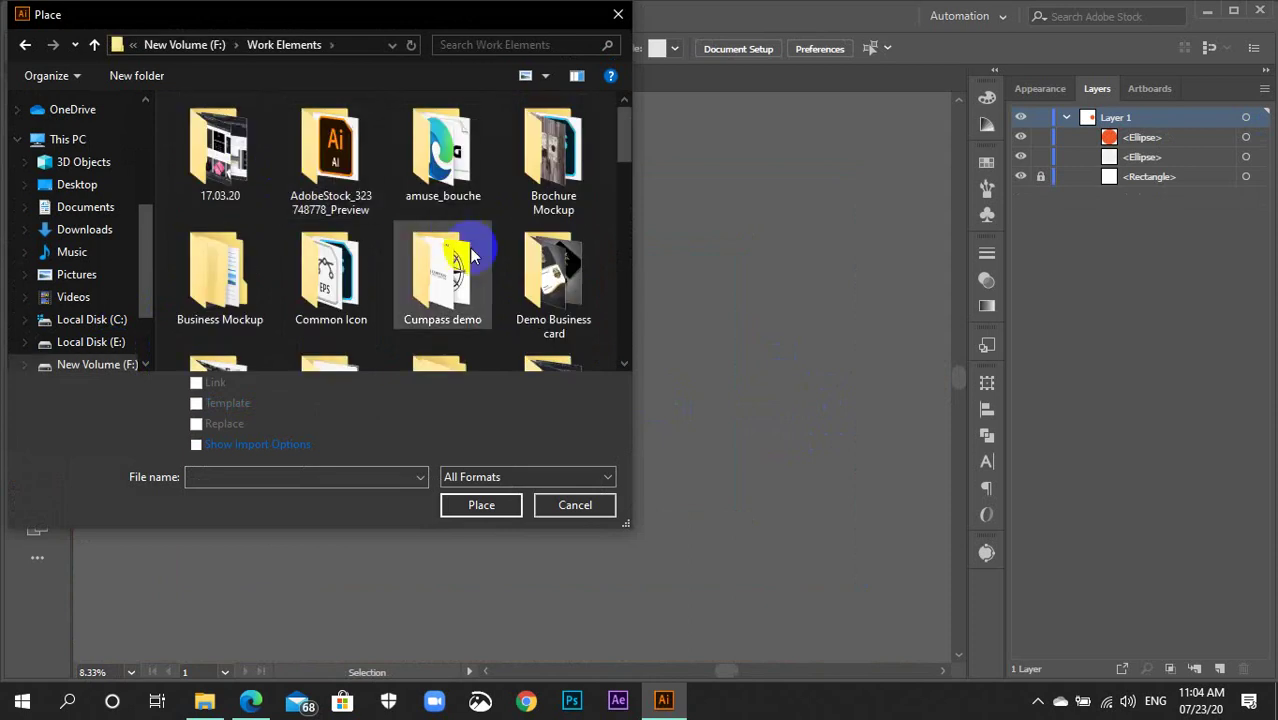
scroll(470, 257, "down", 1)
scroll(529, 293, "down", 2)
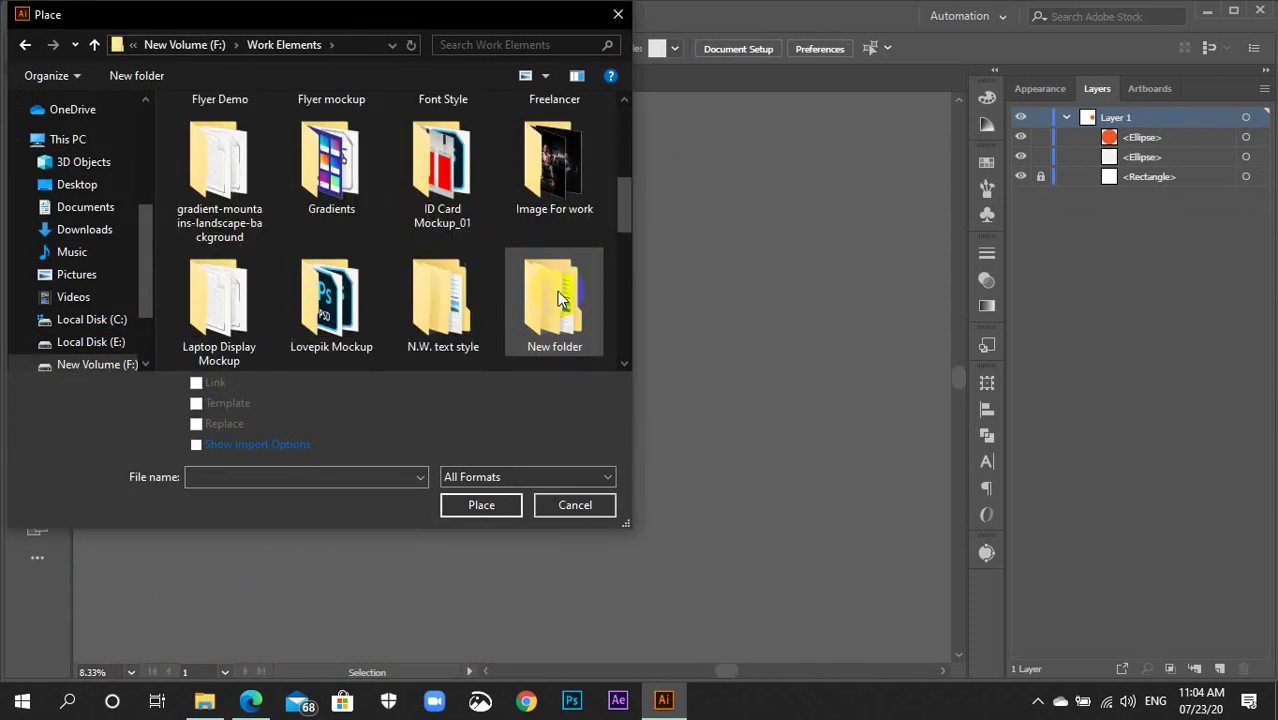
double_click(548, 205)
Choose the portrait of the woman in glasses and place it.
scroll(491, 266, "down", 2)
scroll(491, 266, "down", 3)
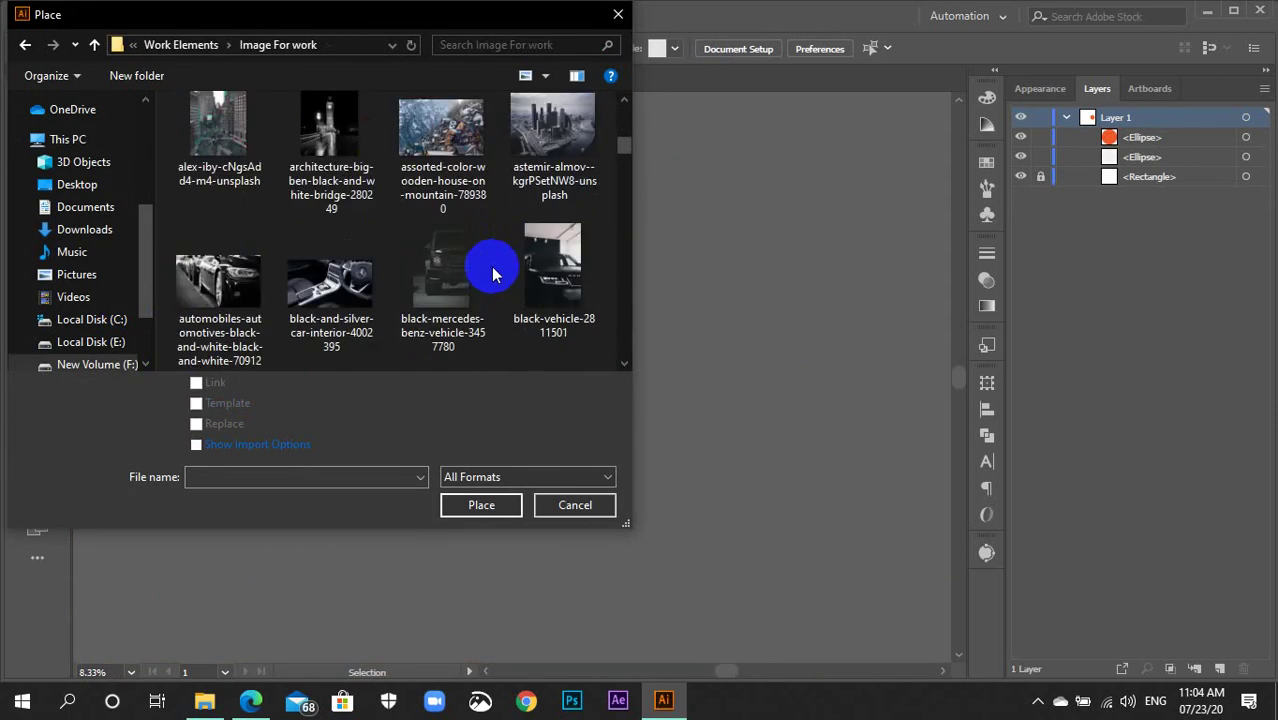
scroll(491, 266, "down", 3)
scroll(491, 266, "down", 2)
scroll(491, 266, "down", 3)
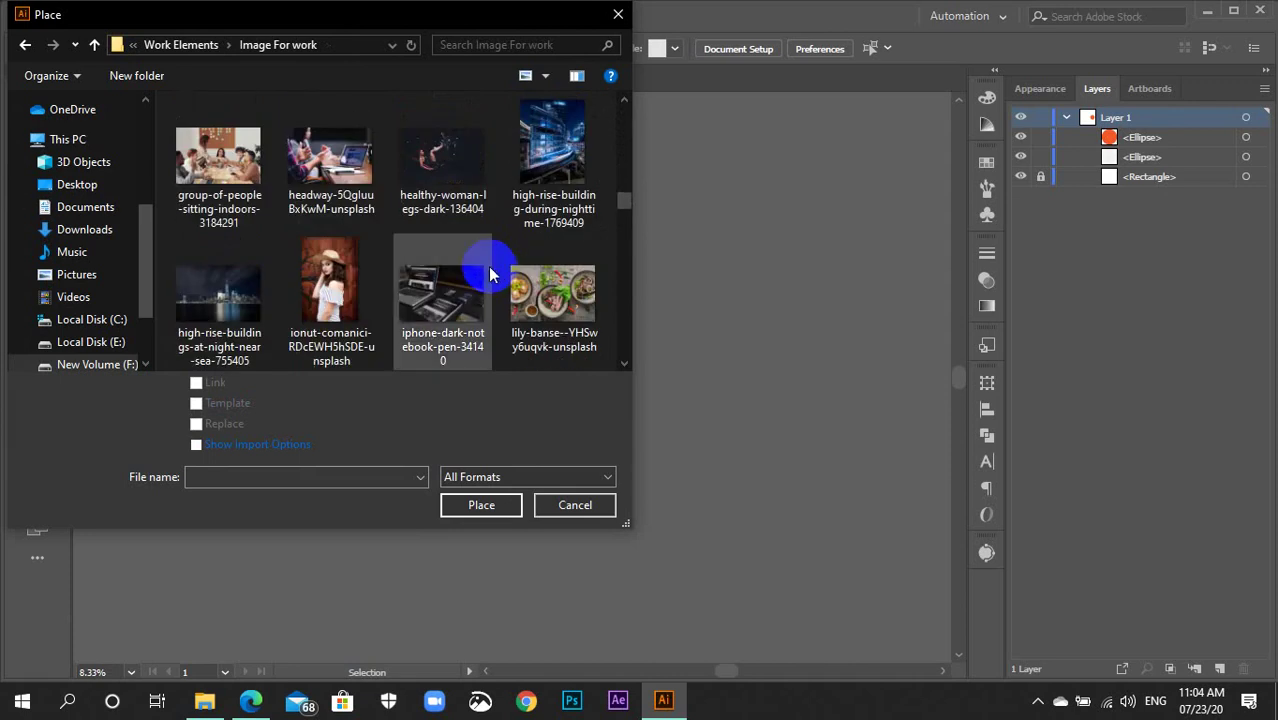
scroll(414, 277, "up", 2)
scroll(406, 286, "down", 2)
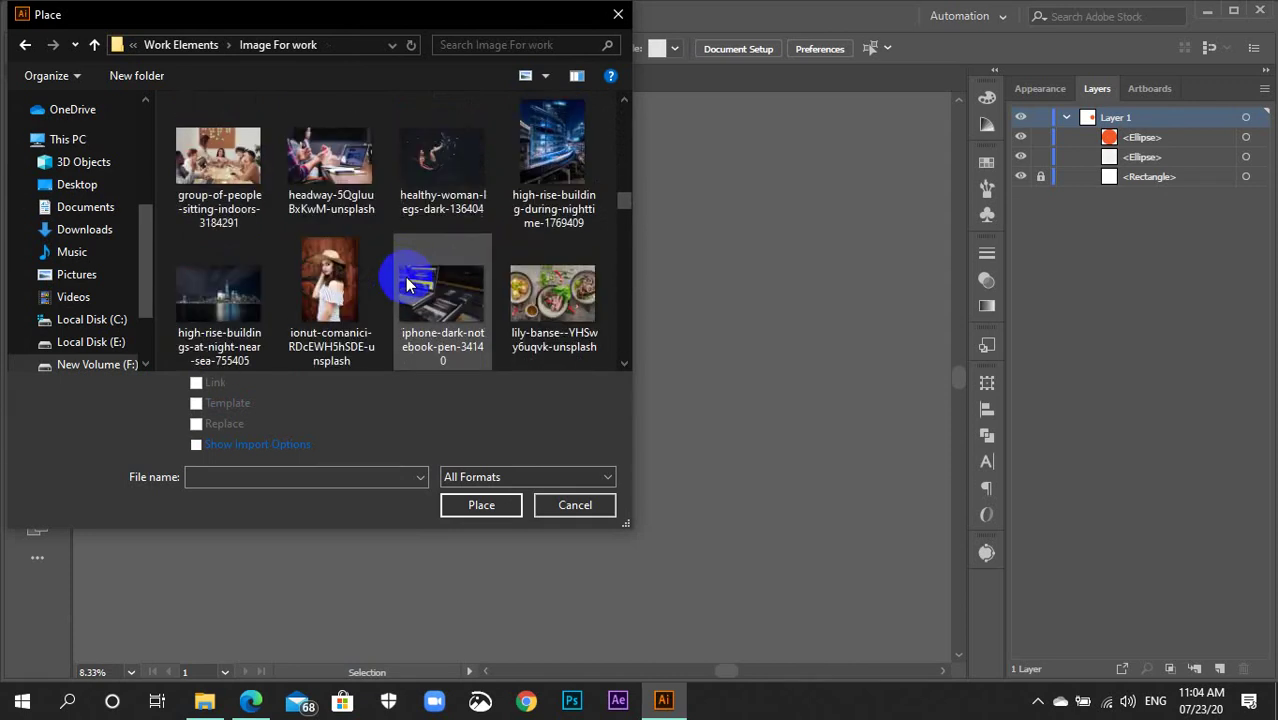
scroll(406, 286, "down", 2)
scroll(406, 286, "down", 2)
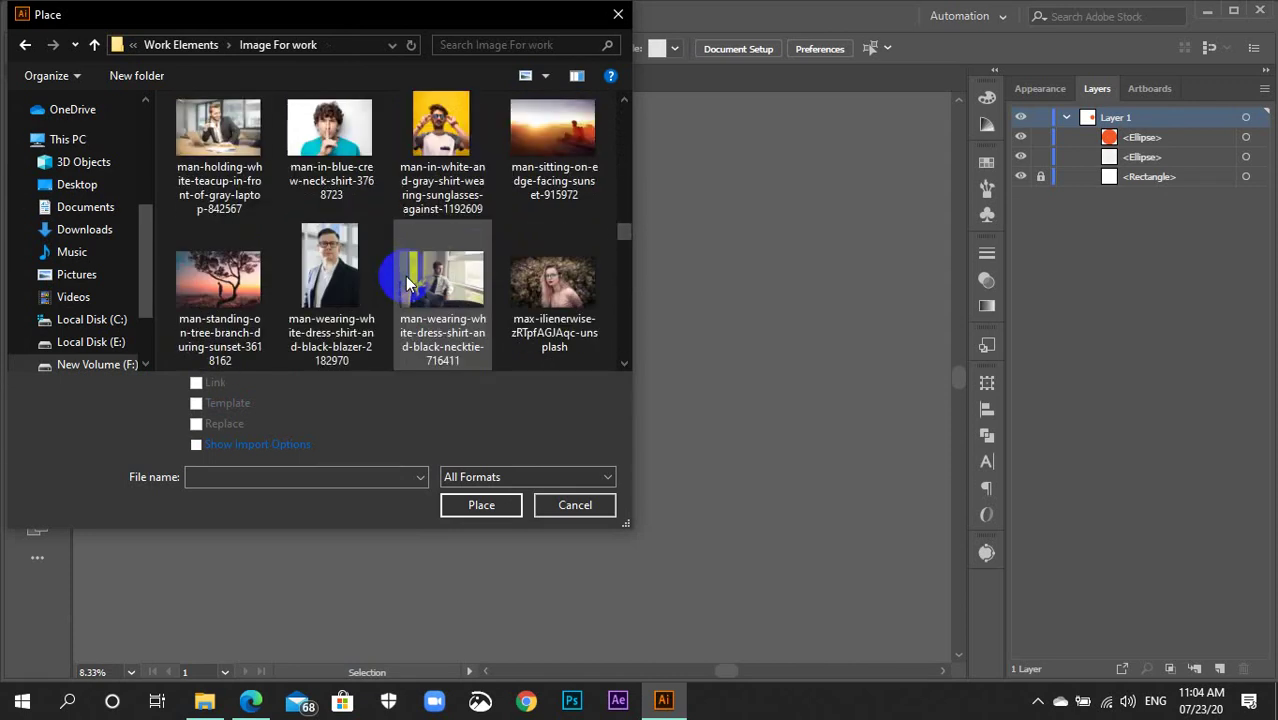
left_click(553, 282)
left_click(488, 505)
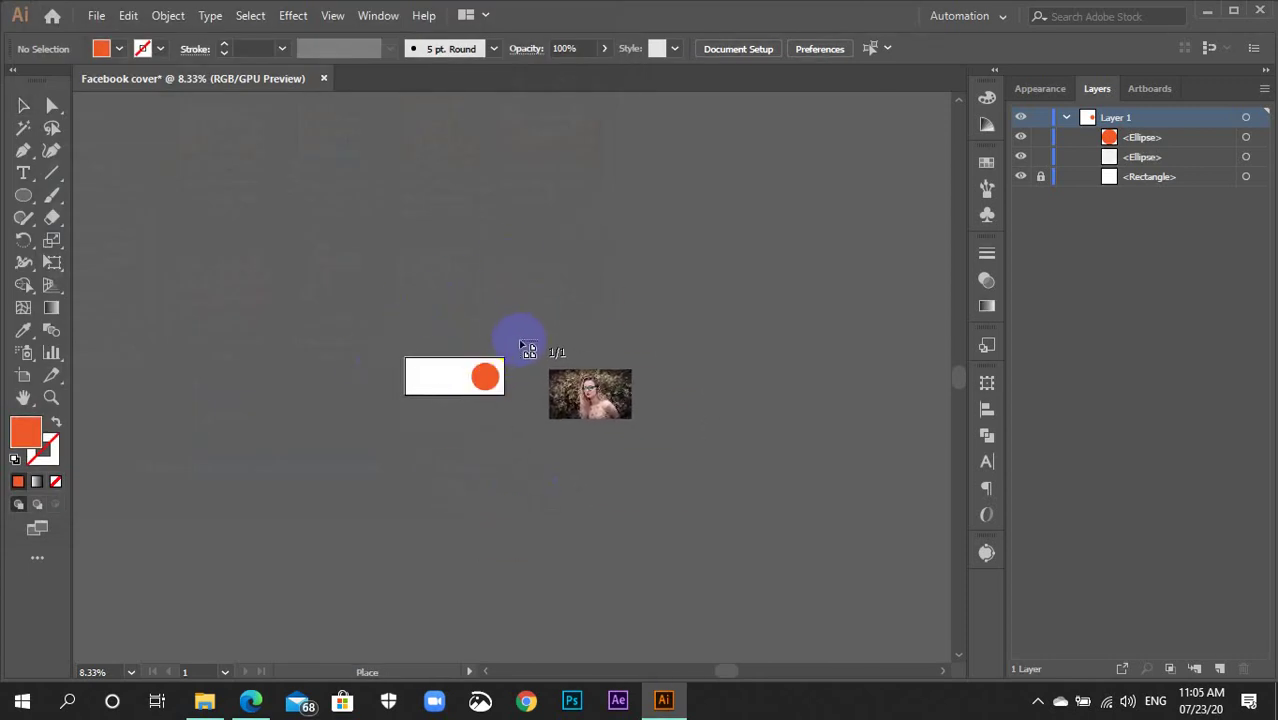
Place the portrait photo beside the card and embed it in the document.
left_click_drag(519, 342, 613, 427)
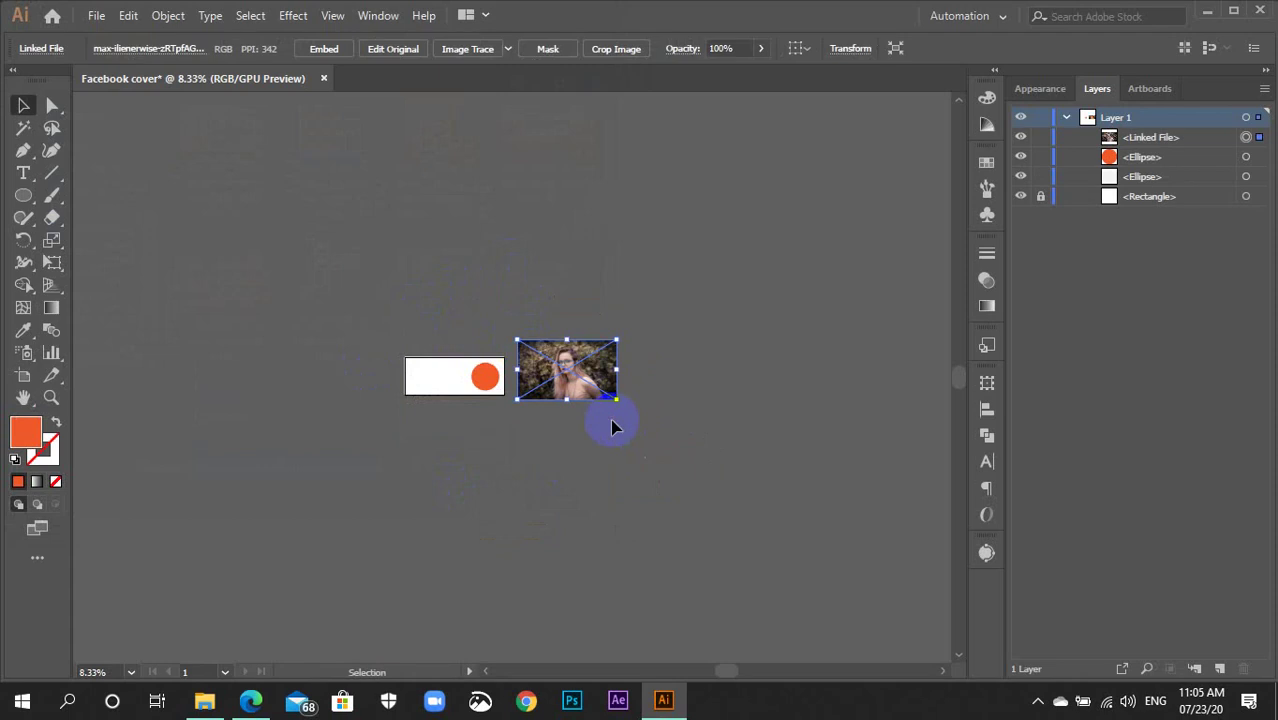
scroll(614, 427, "up", 2)
scroll(613, 420, "up", 2)
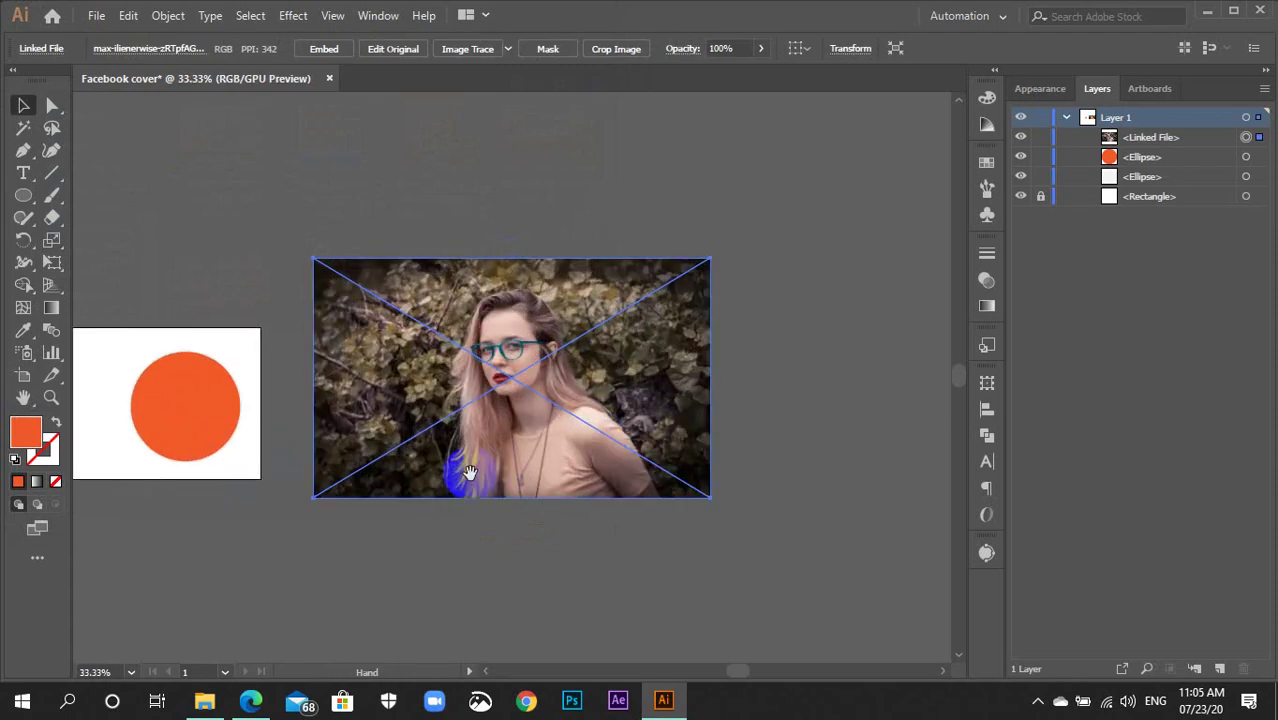
left_click_drag(460, 475, 685, 455)
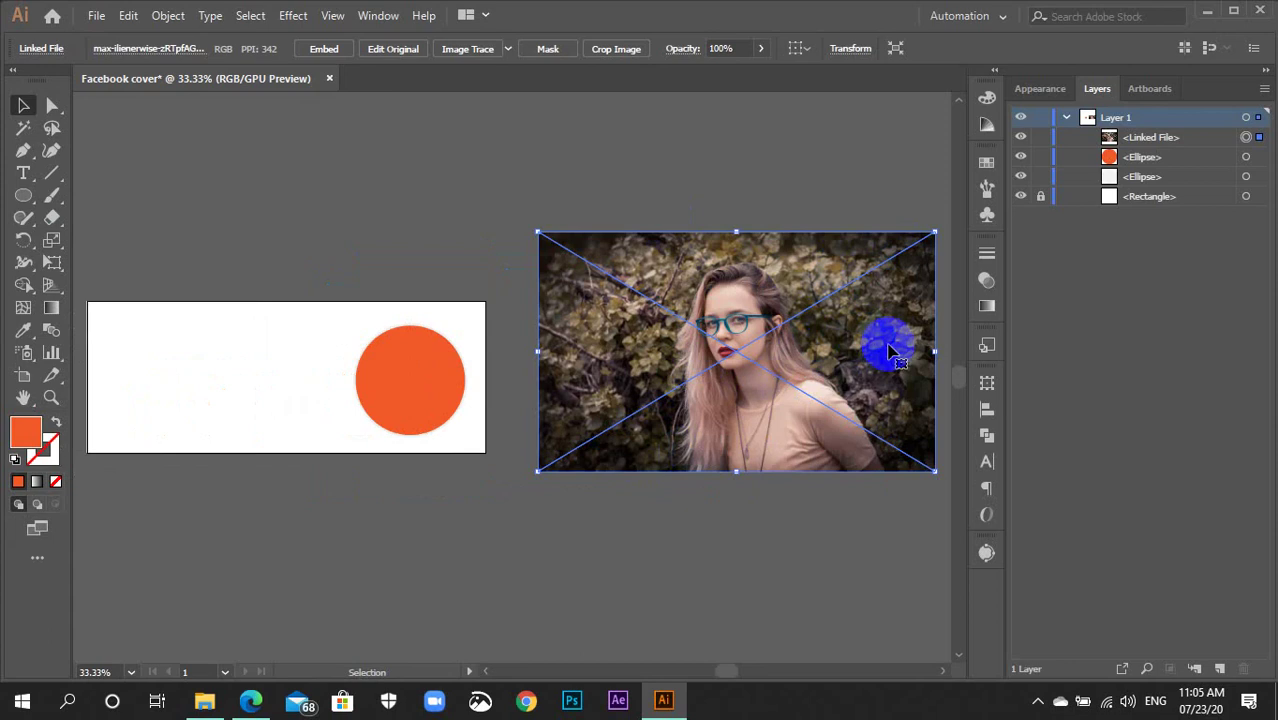
left_click(323, 48)
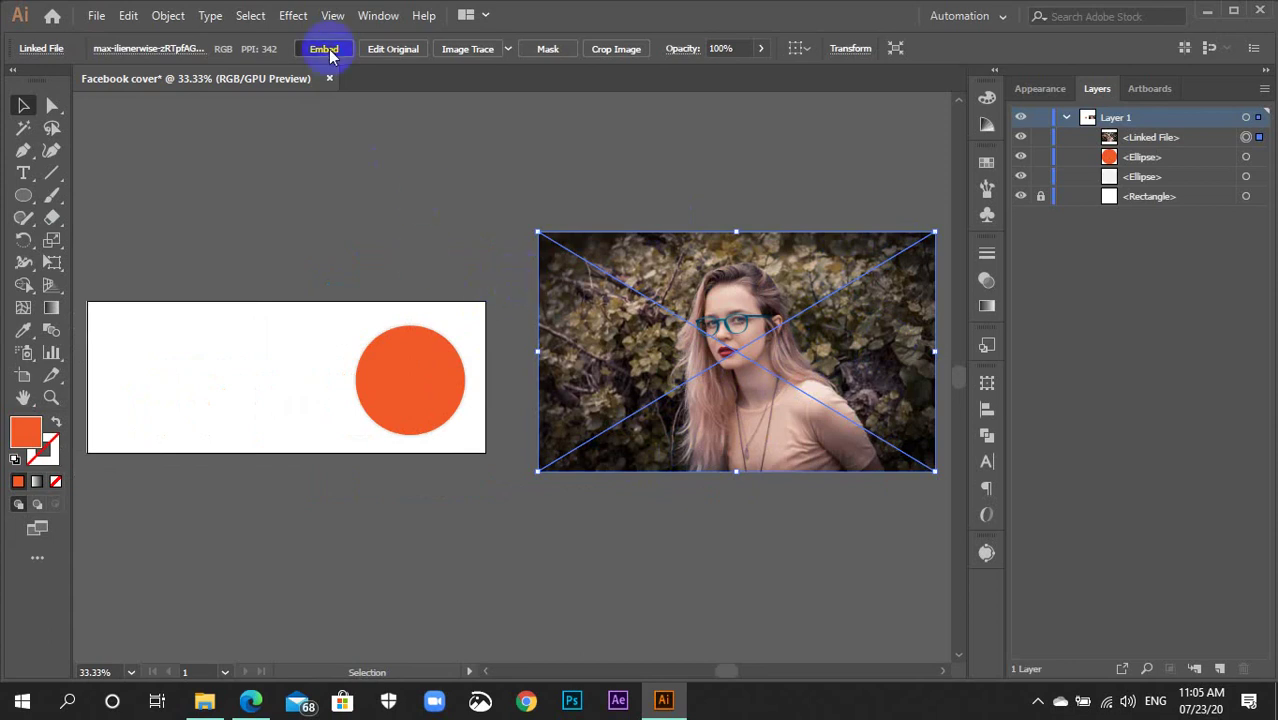
left_click(650, 505)
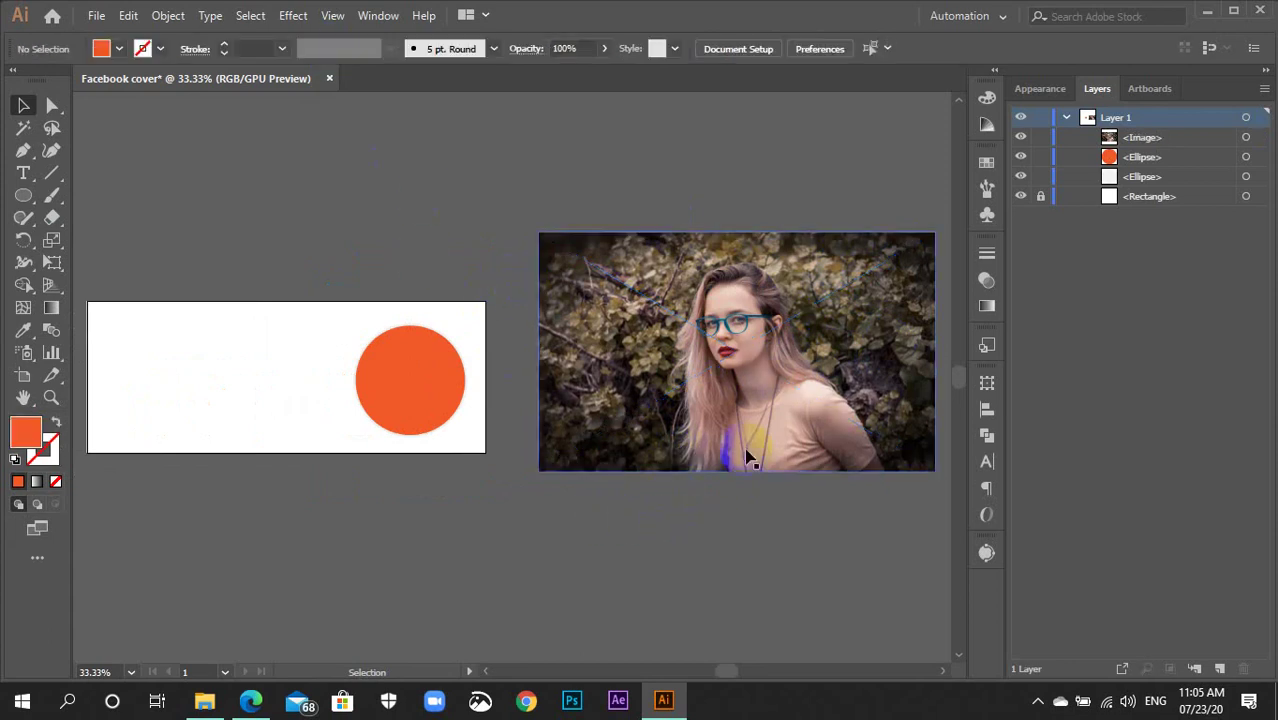
Move the photo onto the artboard and scale it up to cover the orange circle.
left_click_drag(708, 394, 418, 402)
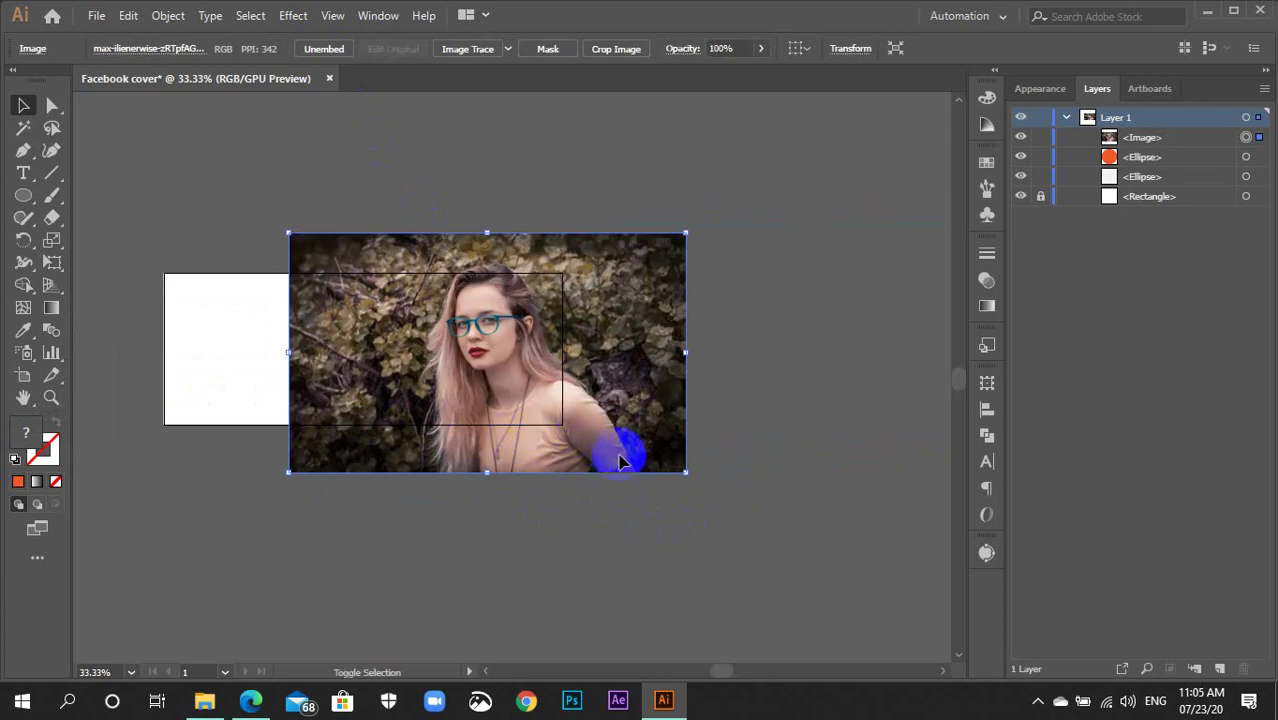
left_click_drag(686, 472, 565, 408)
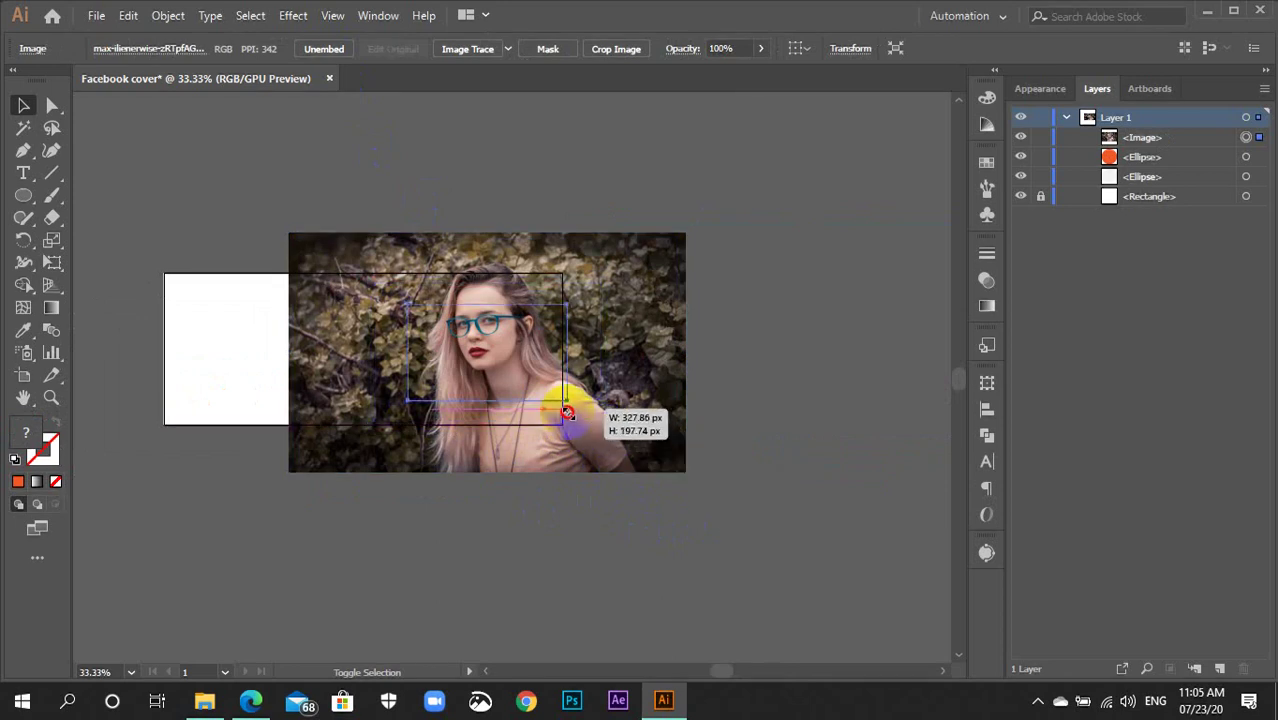
key("ctrl+1")
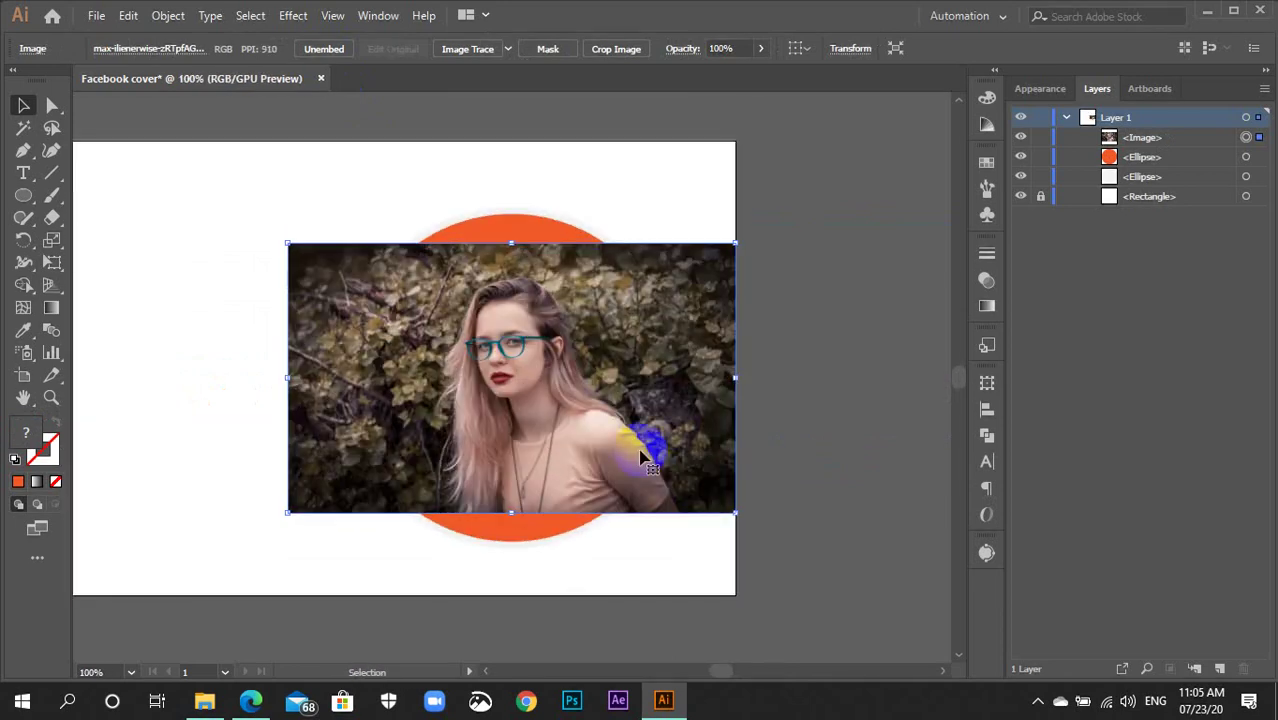
mouse_move(734, 511)
left_mouse_down()
mouse_move(804, 574)
mouse_move(803, 558)
left_mouse_up()
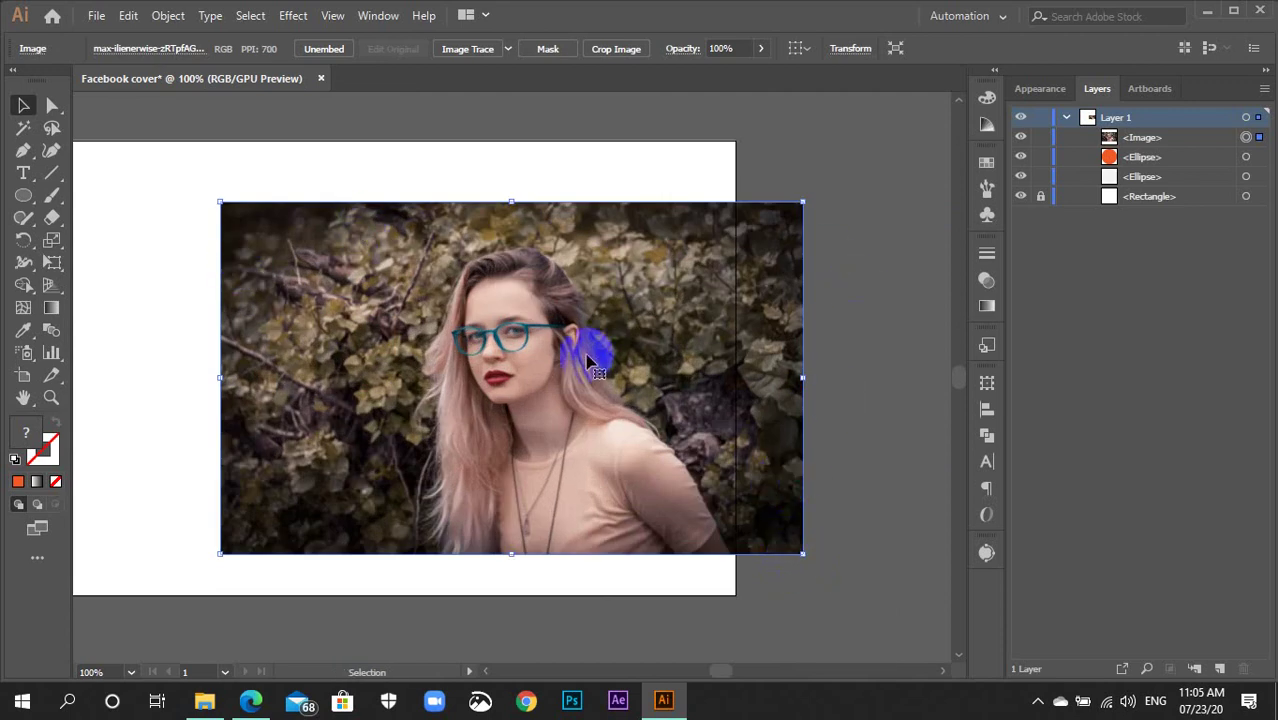
left_click_drag(1174, 171, 1153, 143)
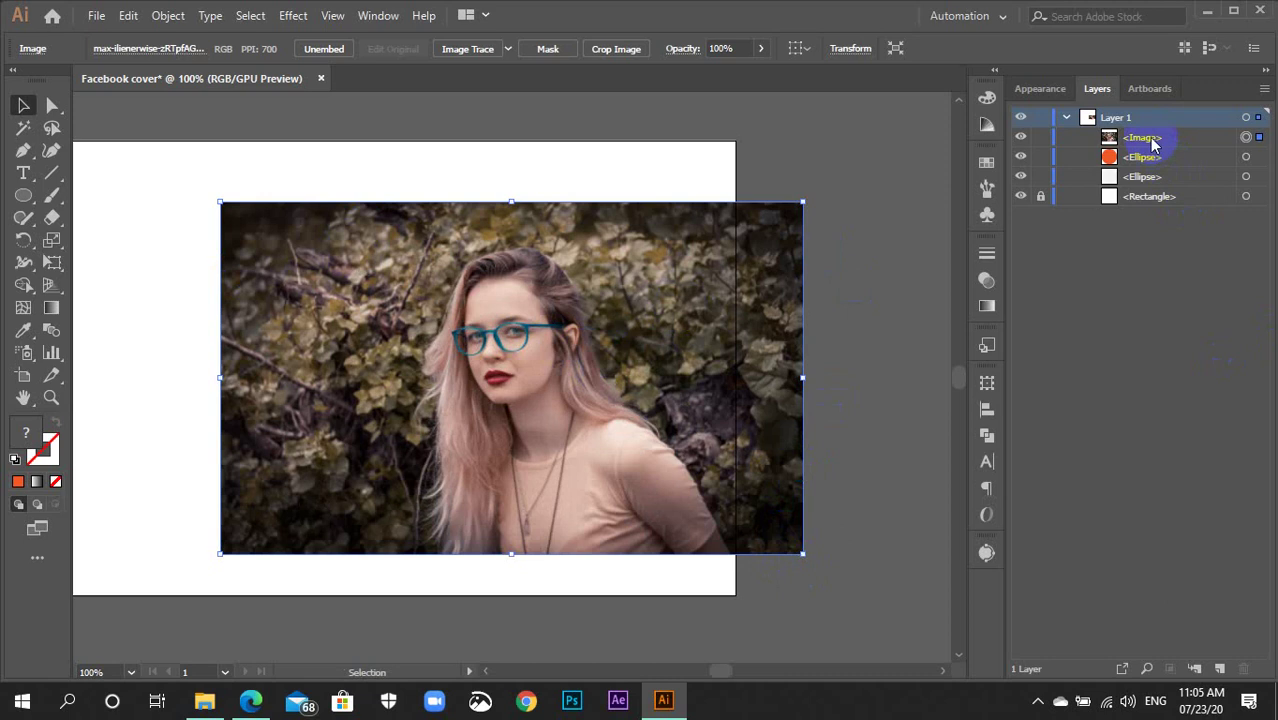
left_click(889, 283)
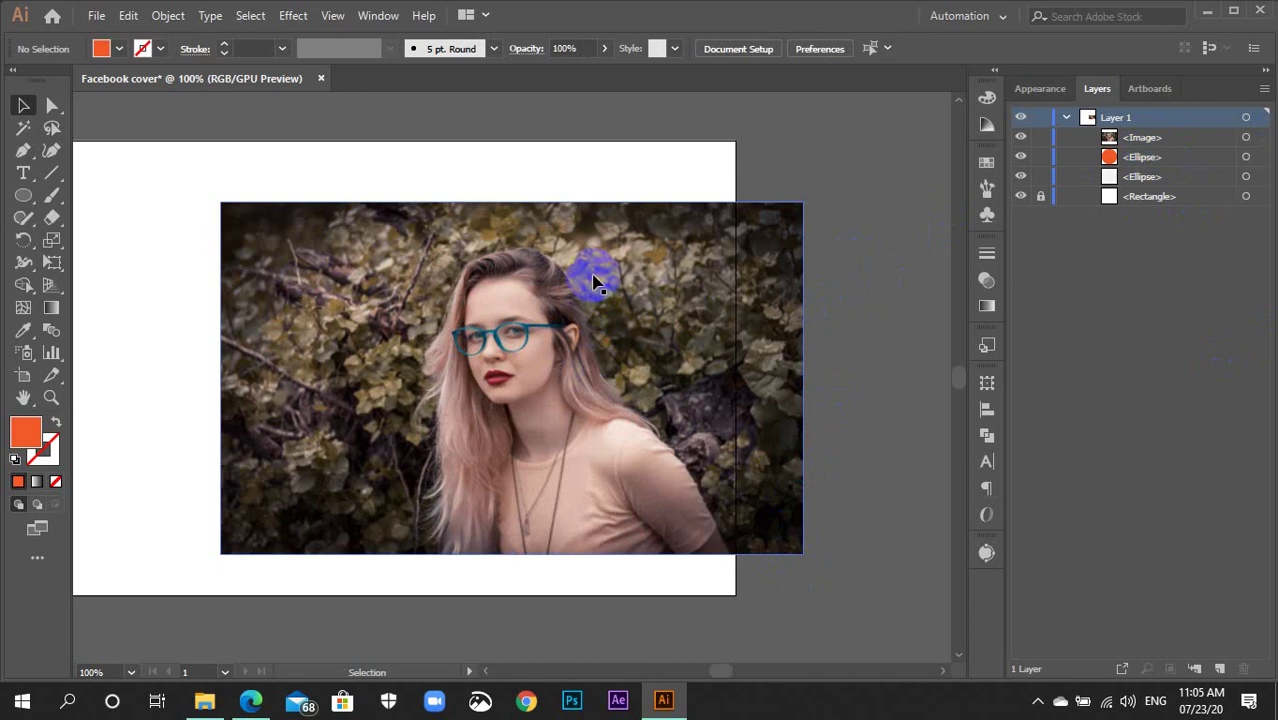
left_click(537, 387)
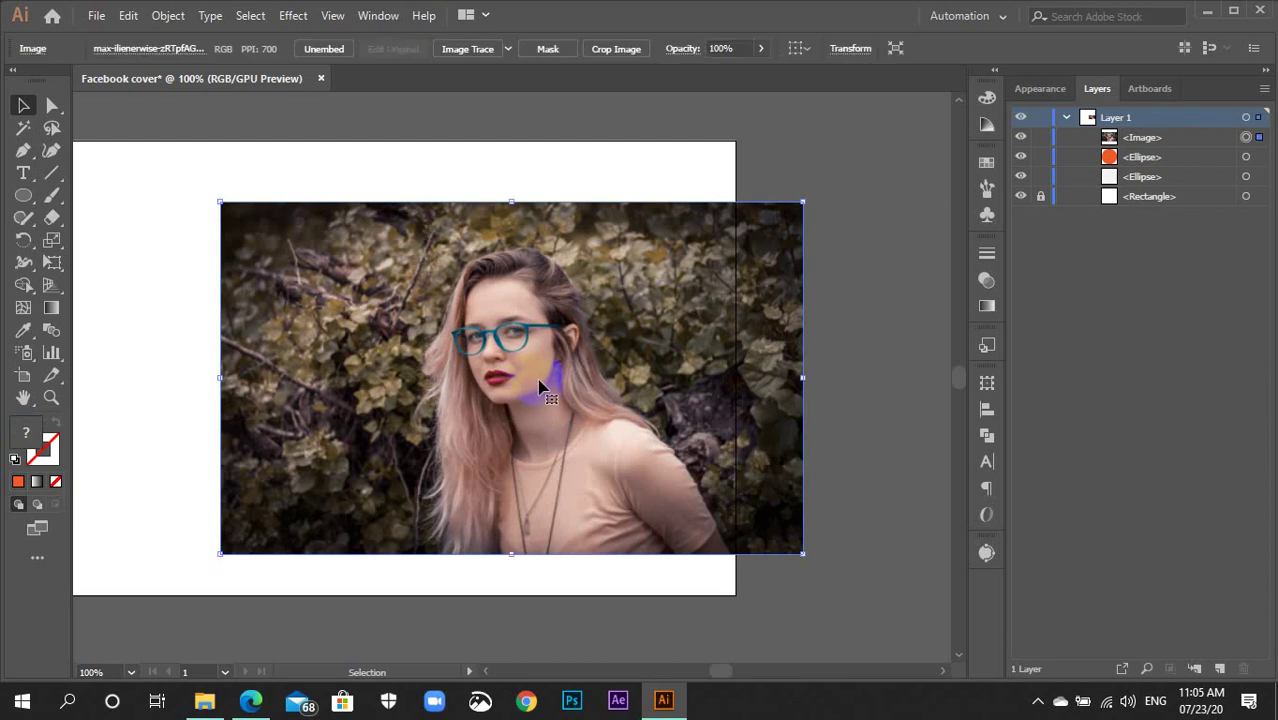
Send the portrait photo one step back, behind the orange circle, with Ctrl+[.
right_click(540, 384)
mouse_move(593, 539)
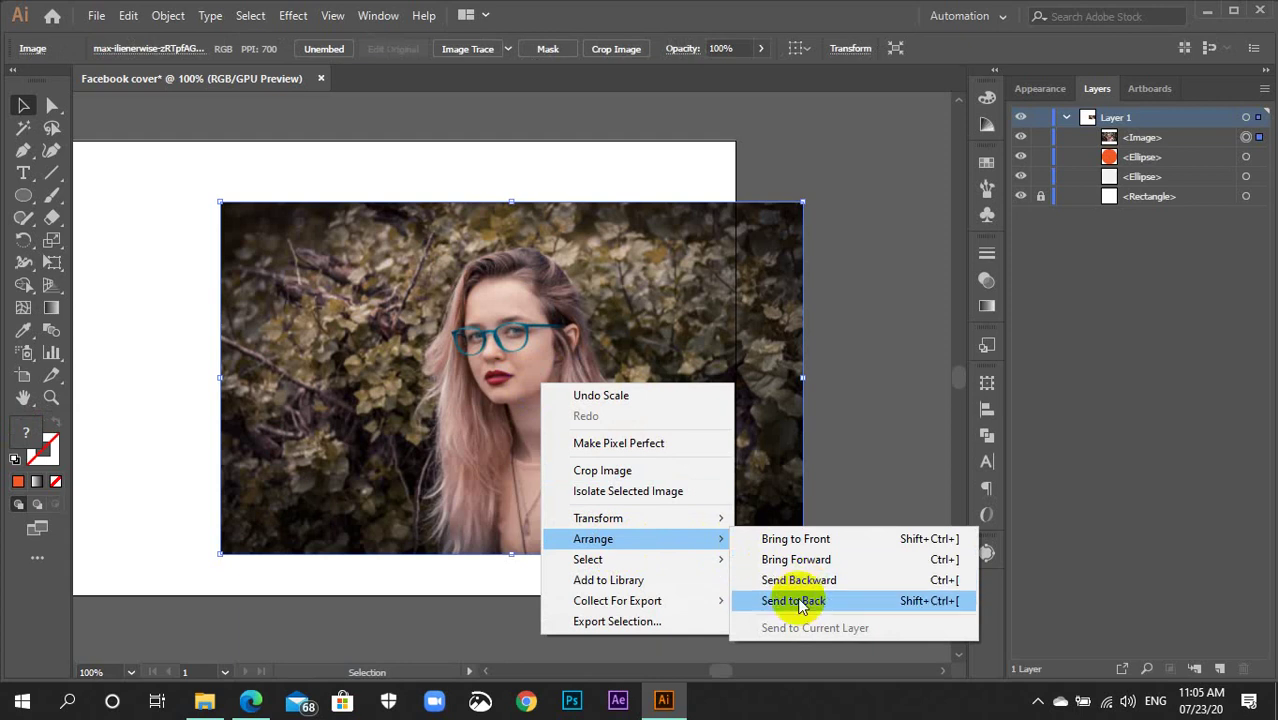
left_click(805, 581)
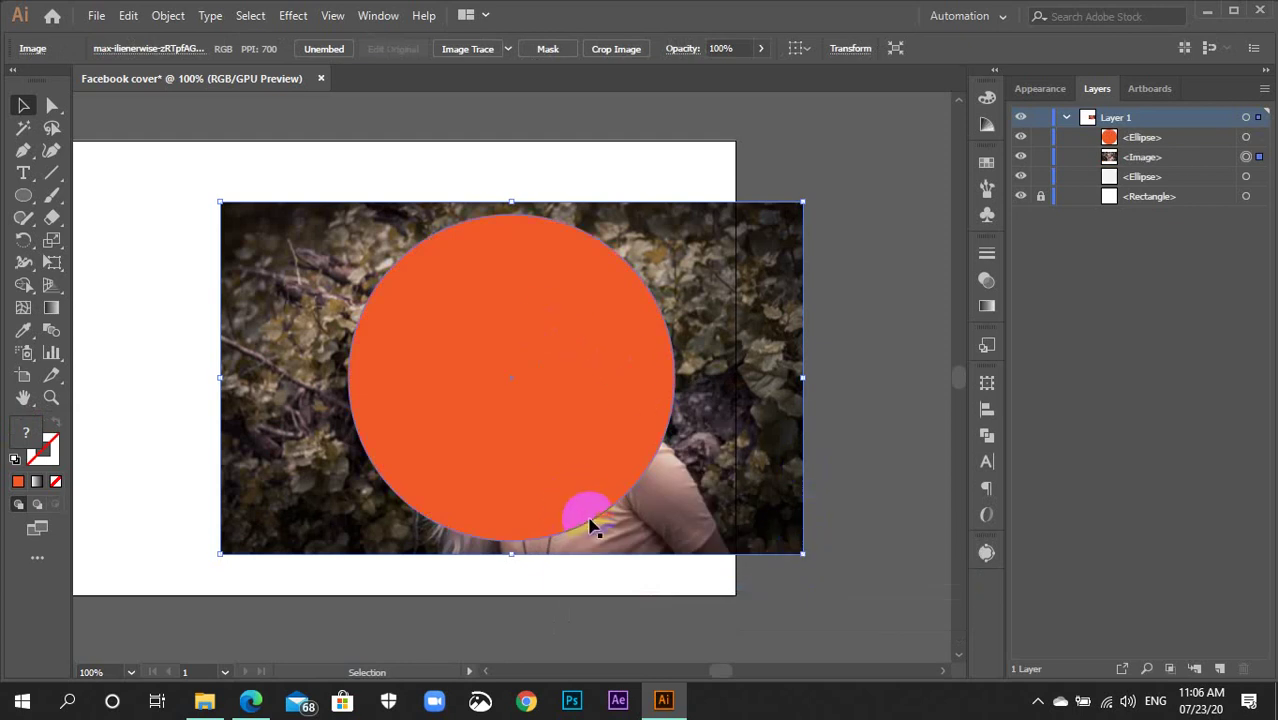
left_click(838, 490)
key("ctrl+z")
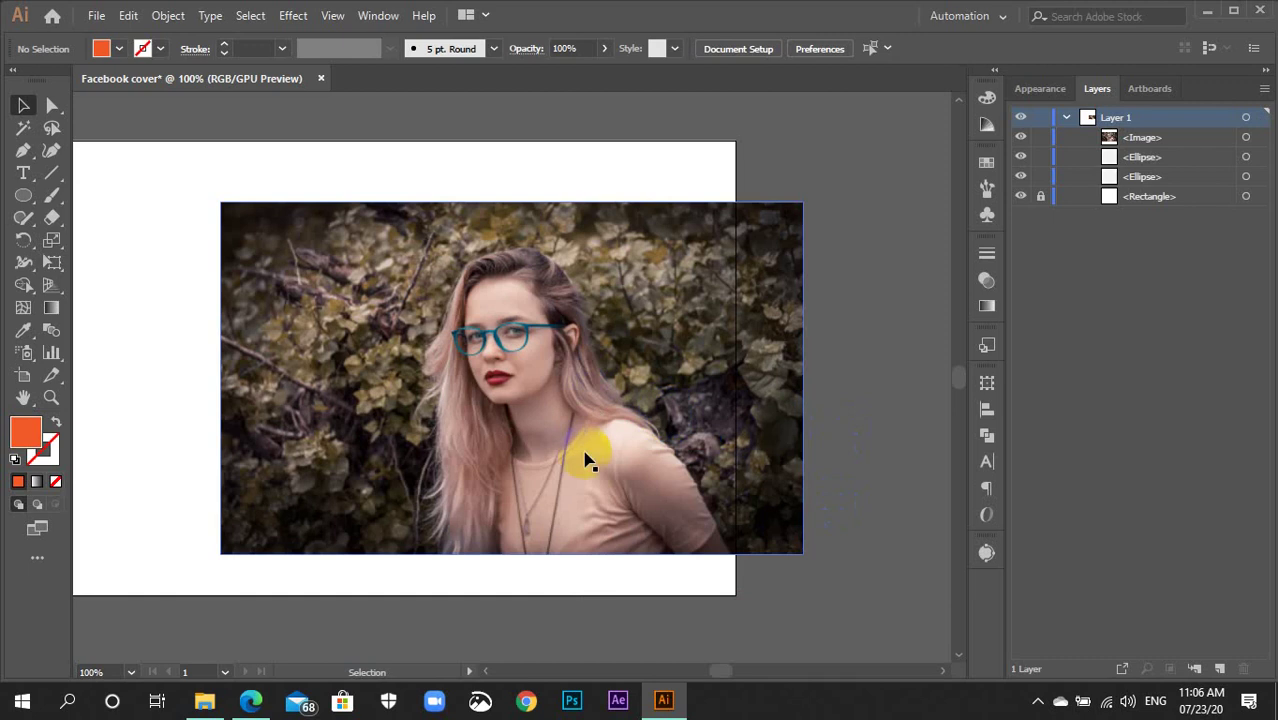
left_click(596, 412)
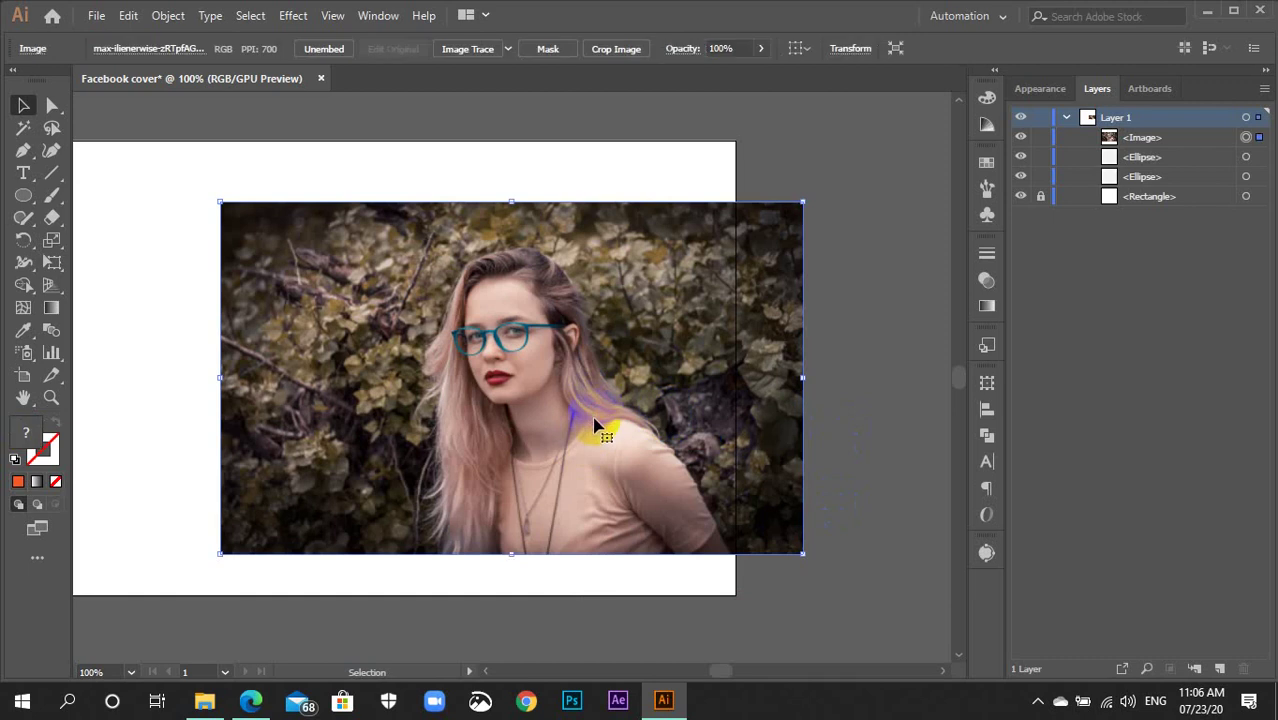
key("ctrl")
key("ctrl+bracketleft")
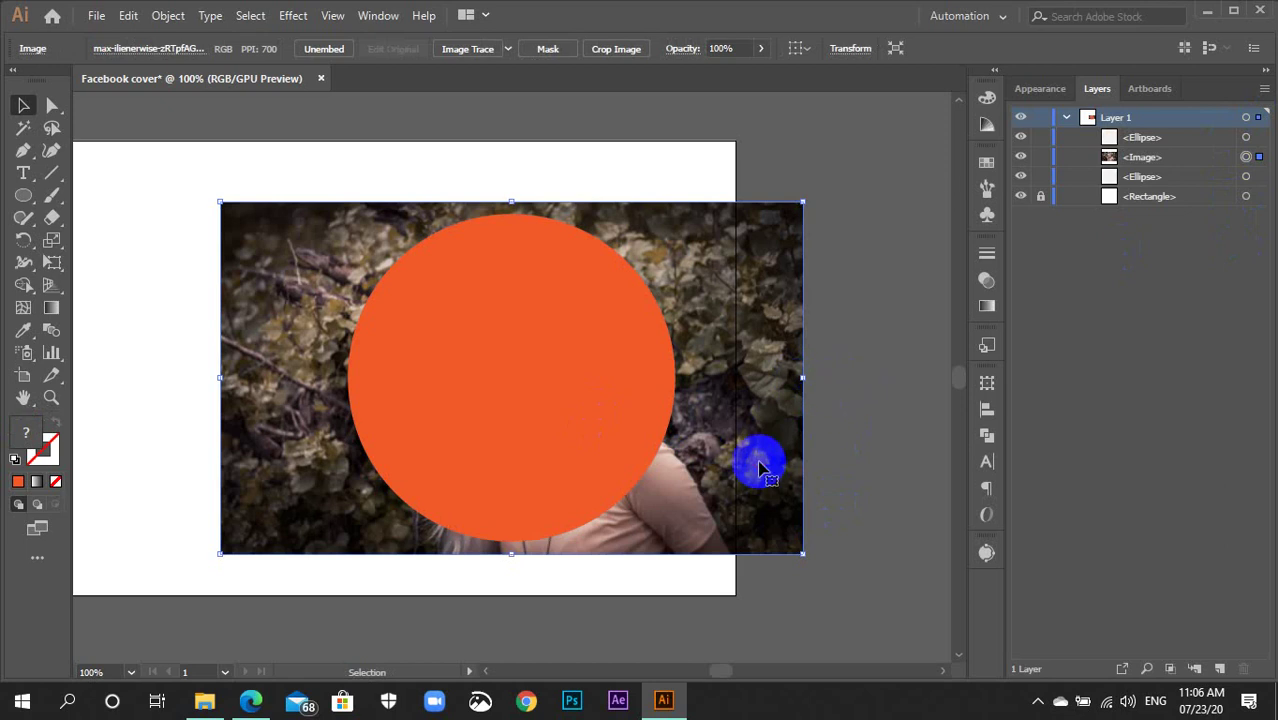
Select the photo with the orange circle and make a clipping mask.
left_click(614, 440, "shift")
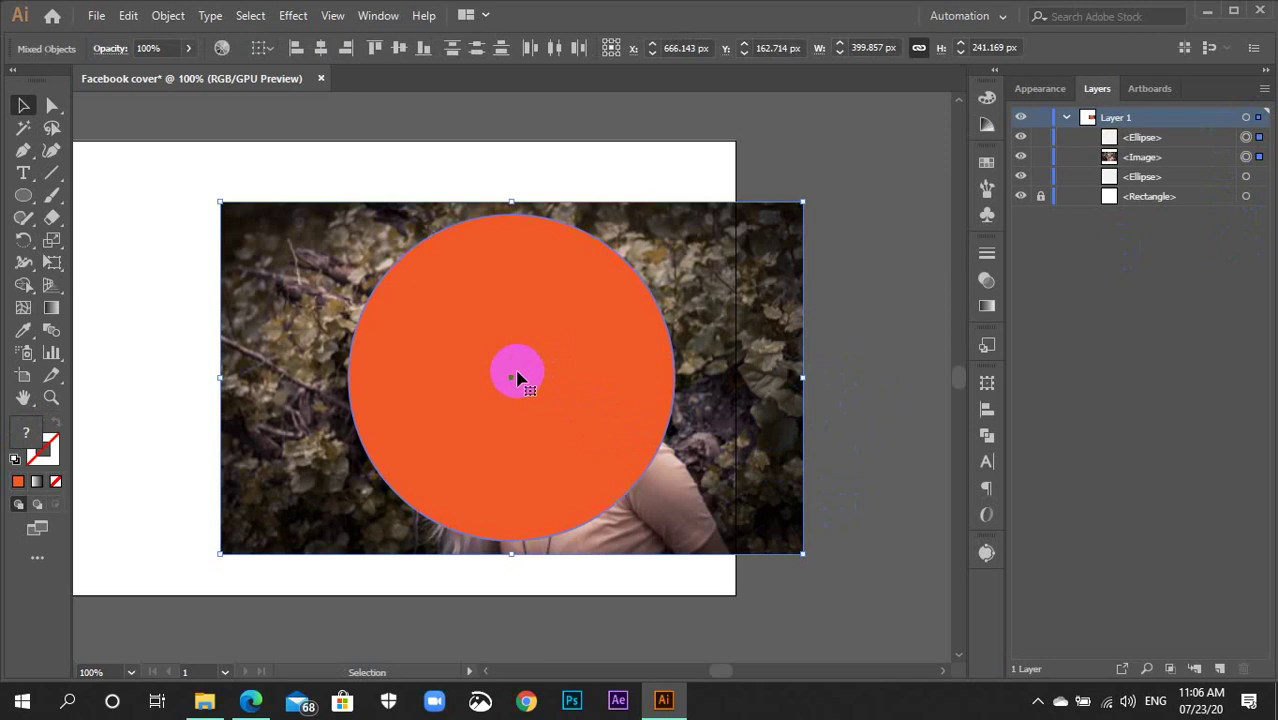
right_click(516, 376)
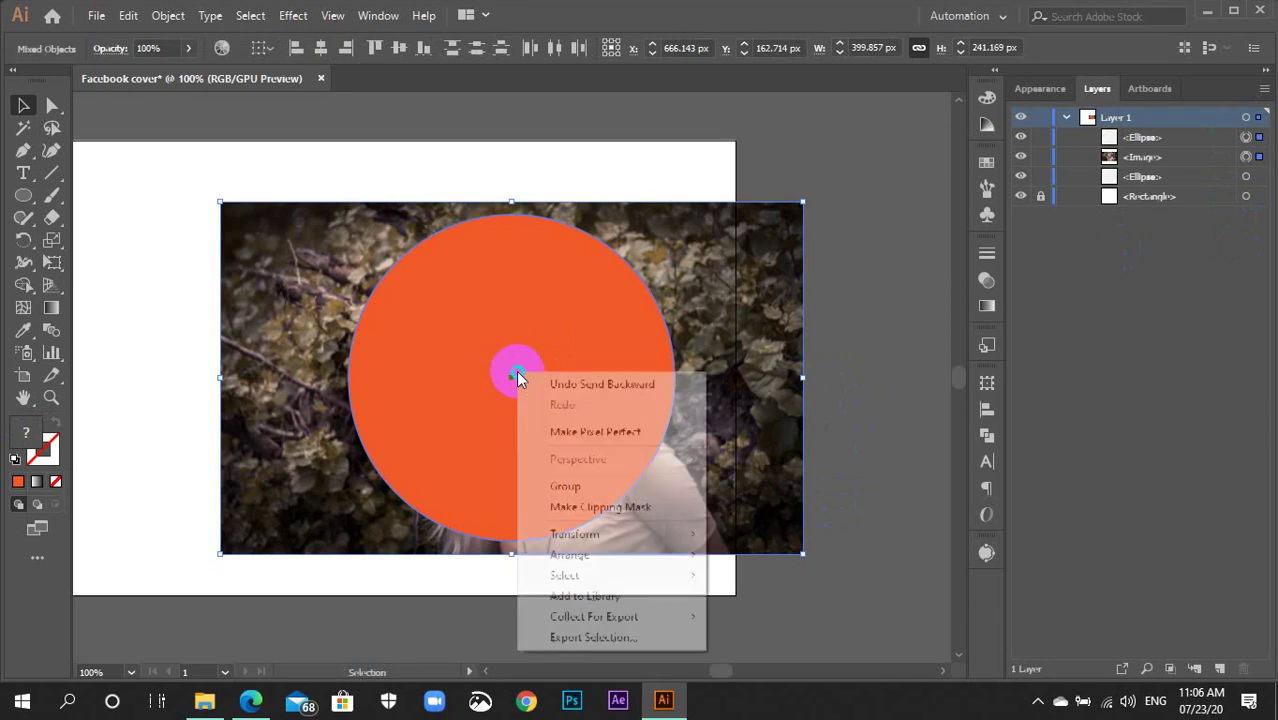
left_click(562, 508)
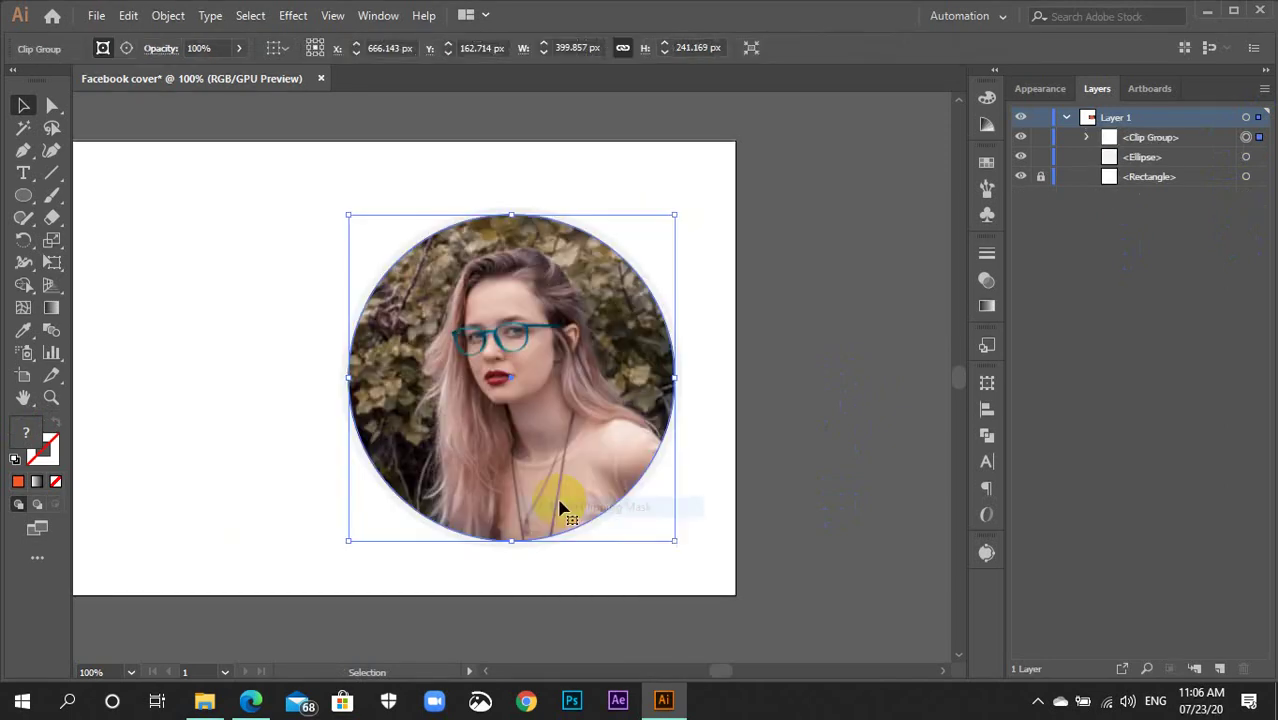
Marquee-select the clipped portrait and its pale rim circle and group them.
left_click(800, 461)
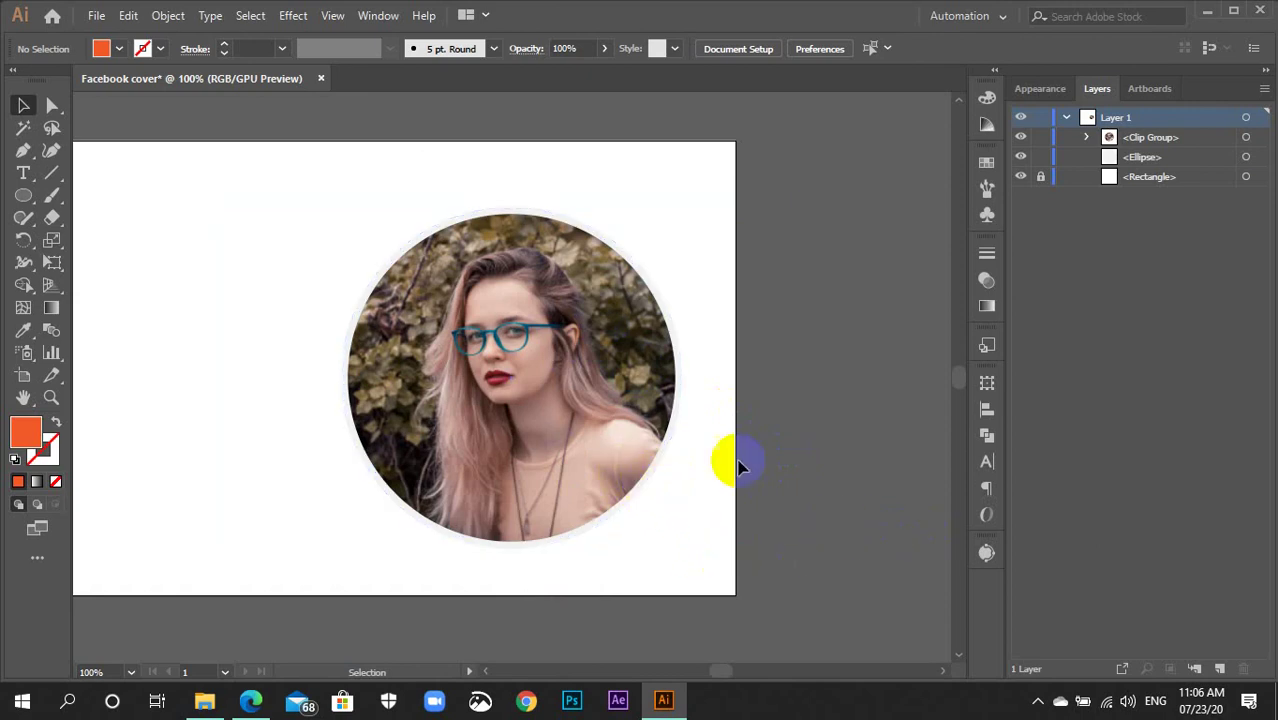
left_click_drag(676, 388, 583, 373)
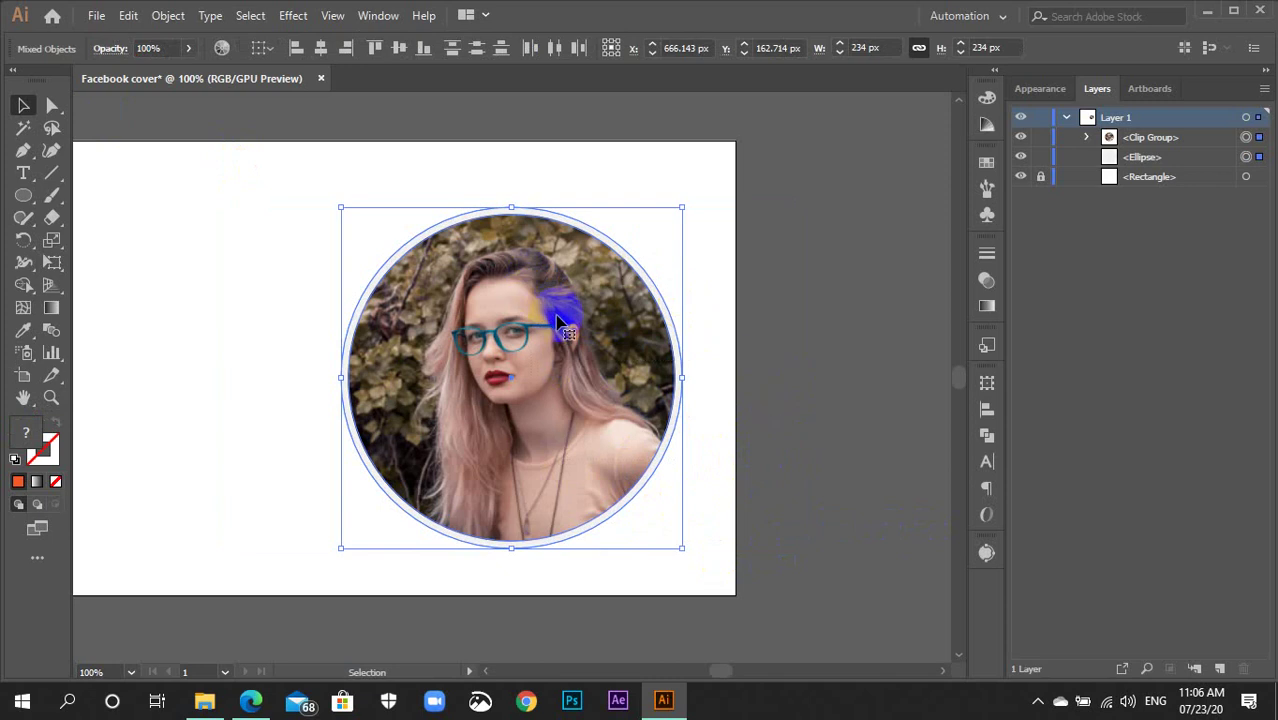
key("ctrl+g")
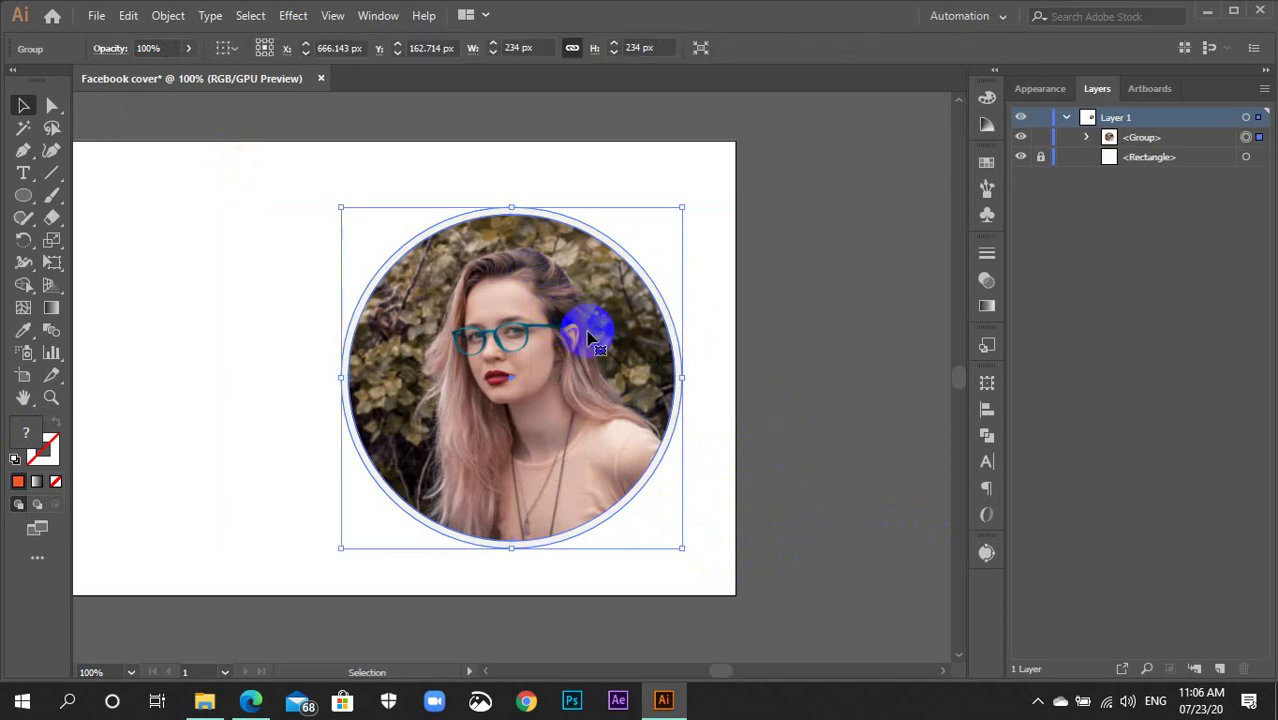
Nudge the portrait group slightly up and left on the cover.
left_click(767, 419)
left_click_drag(767, 419, 867, 374)
left_click_drag(761, 367, 700, 343)
scroll(742, 505, "down", 2)
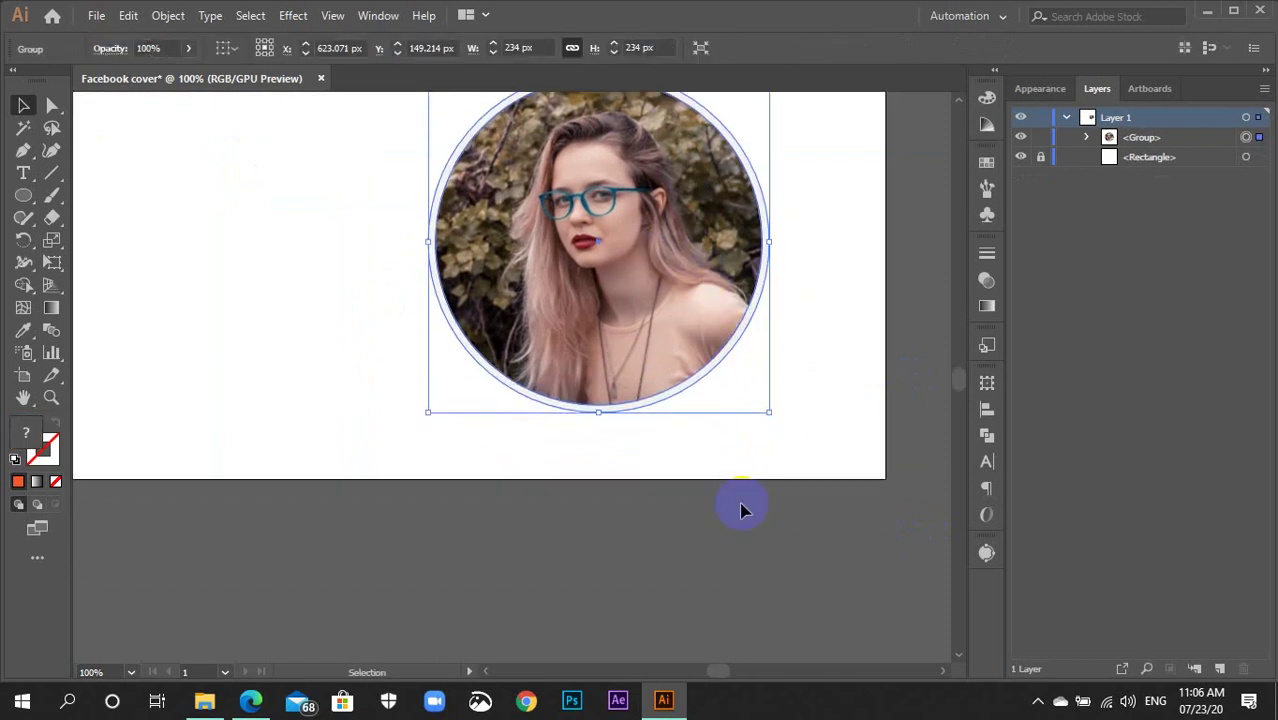
scroll(742, 510, "up", 2)
left_click(893, 479)
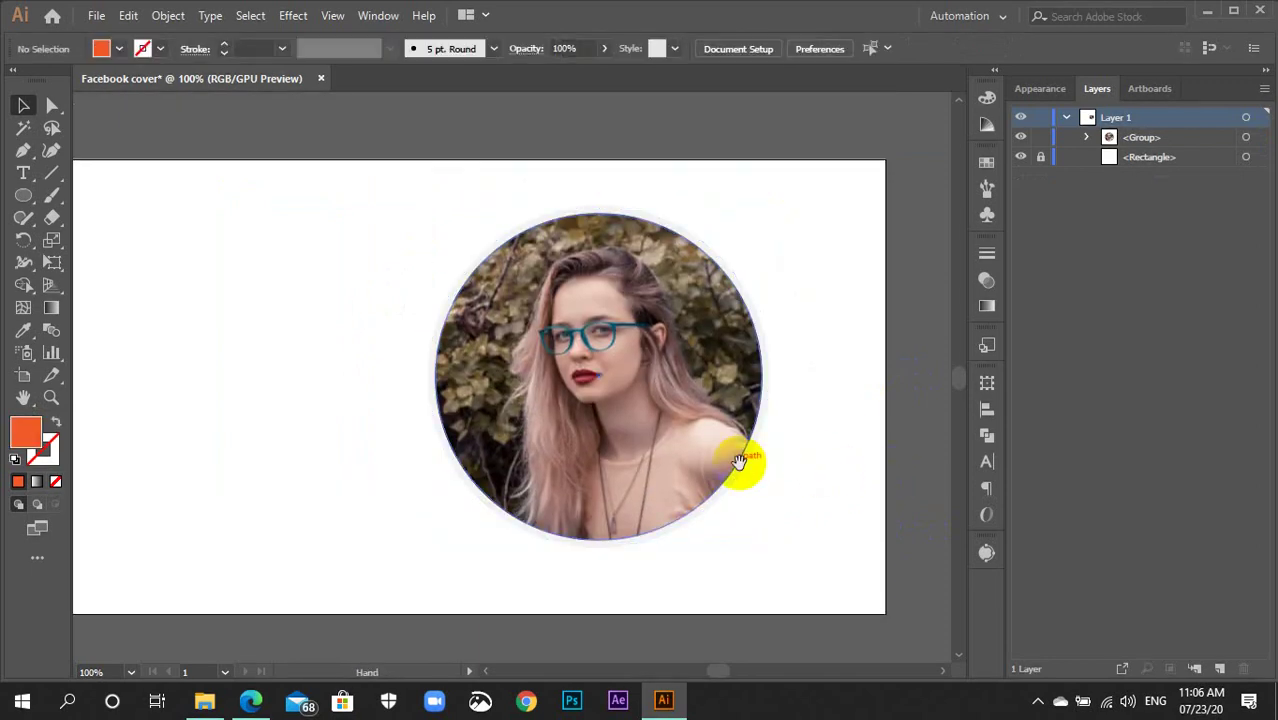
left_click(741, 470)
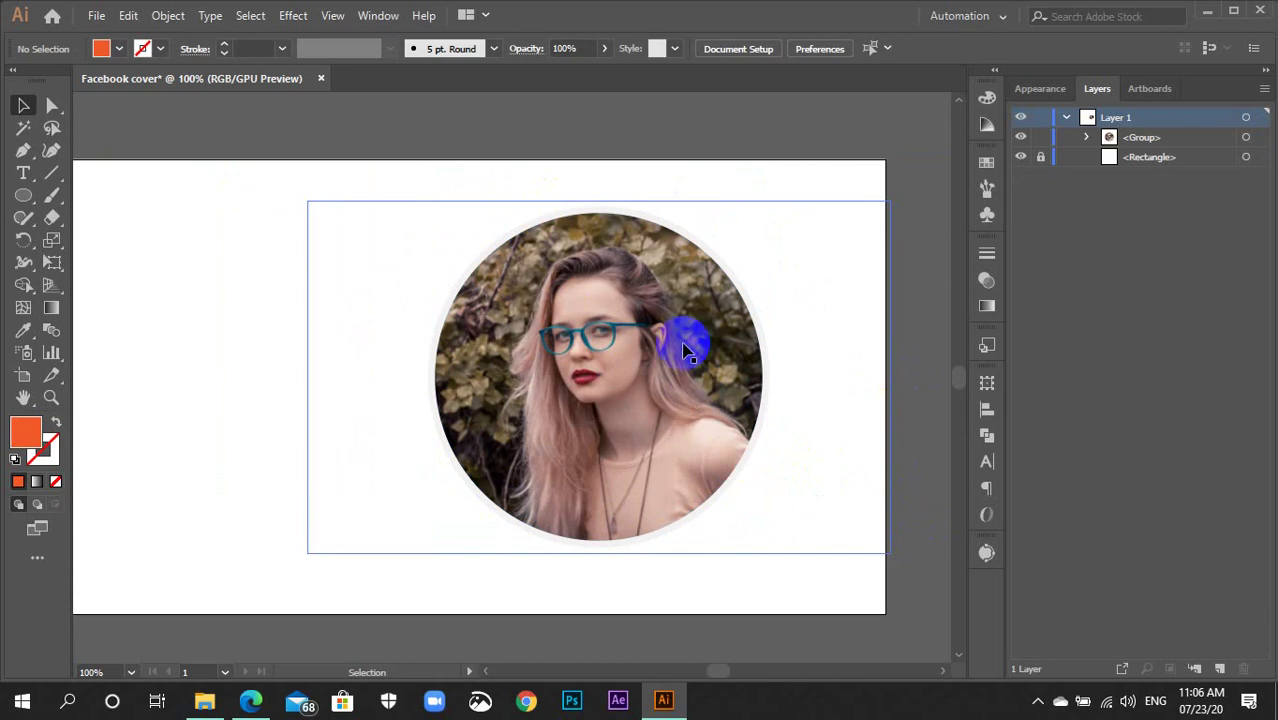
left_click(673, 232)
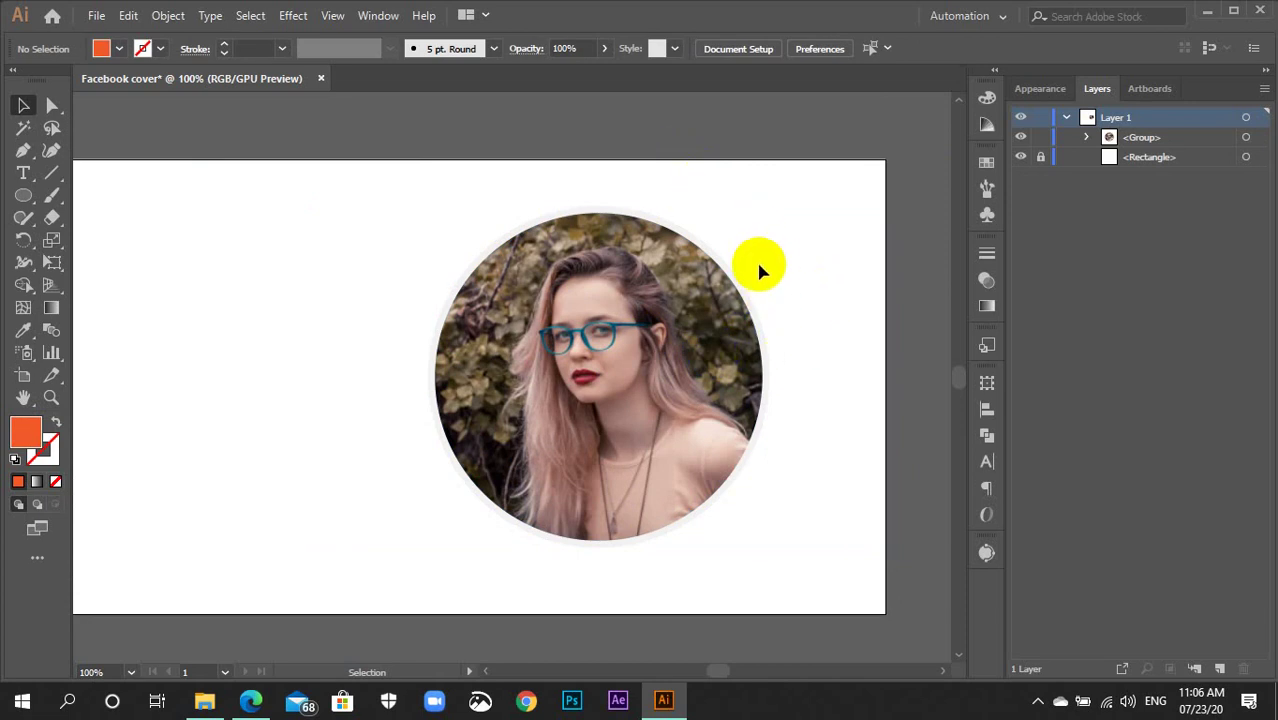
Draw a circle overlapping the portrait's right edge and nudge it slightly left.
key("l")
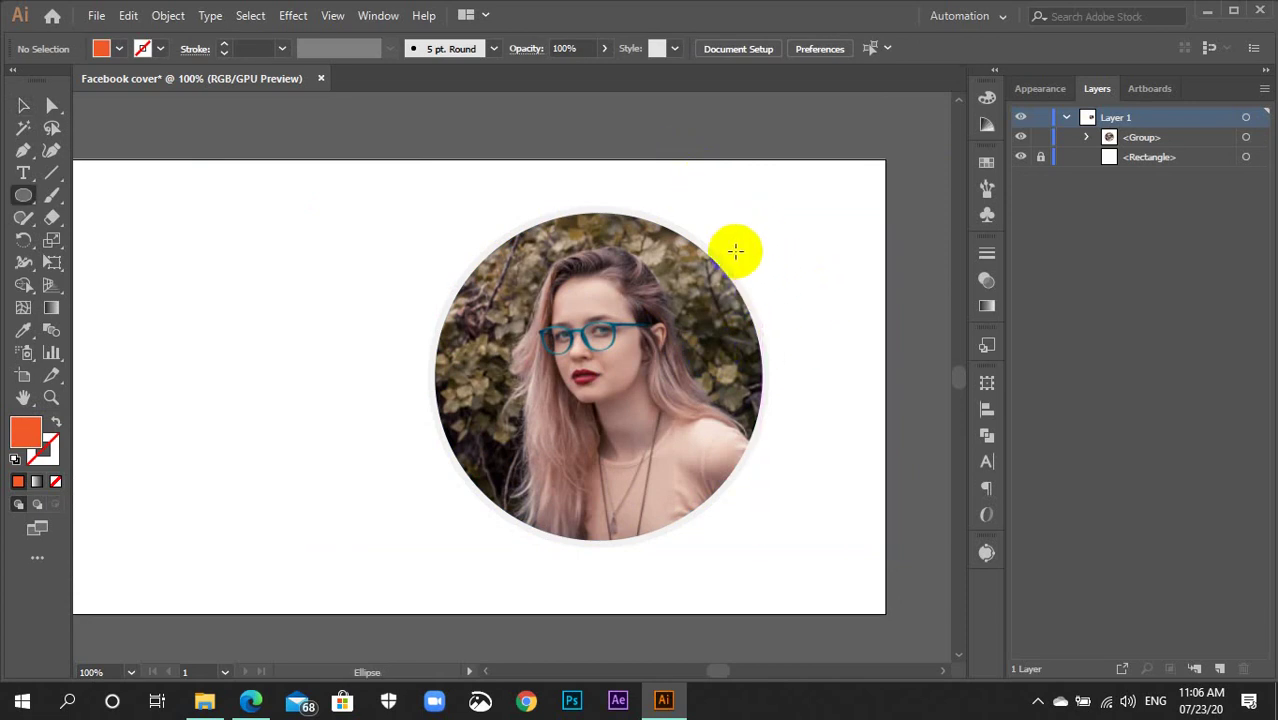
left_click_drag(701, 323, 804, 434)
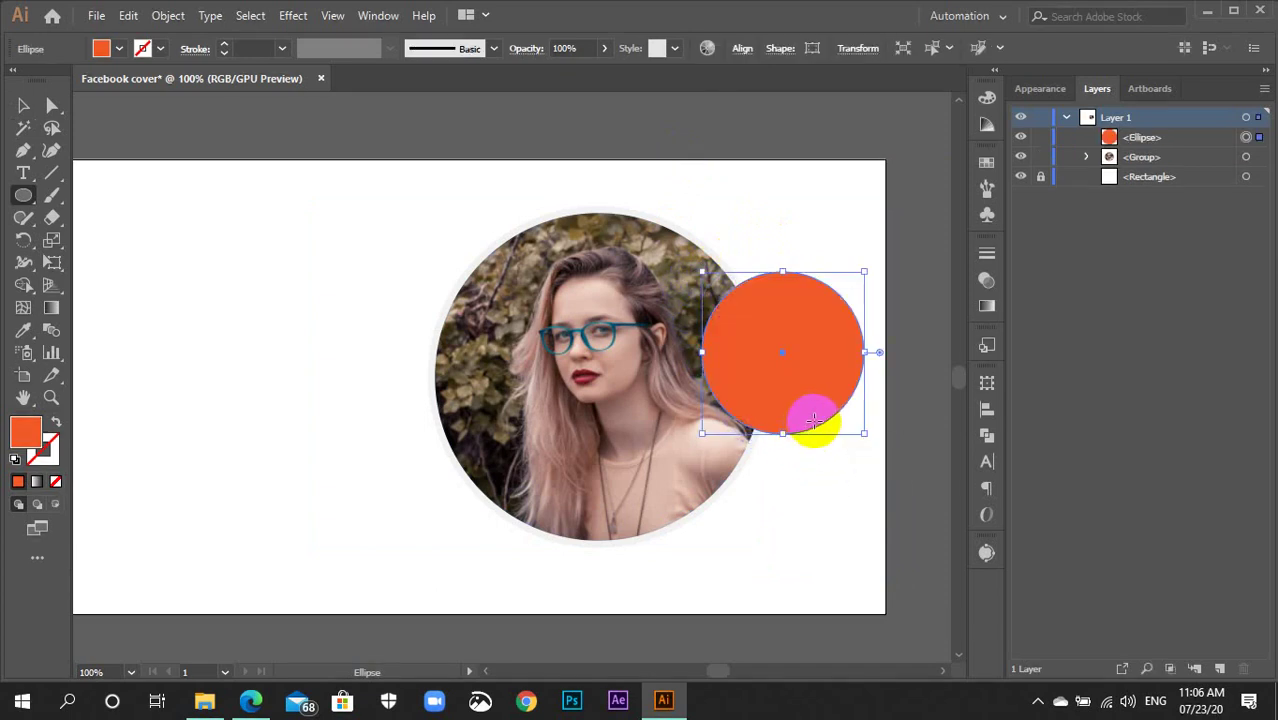
key("v")
left_click_drag(820, 352, 801, 352)
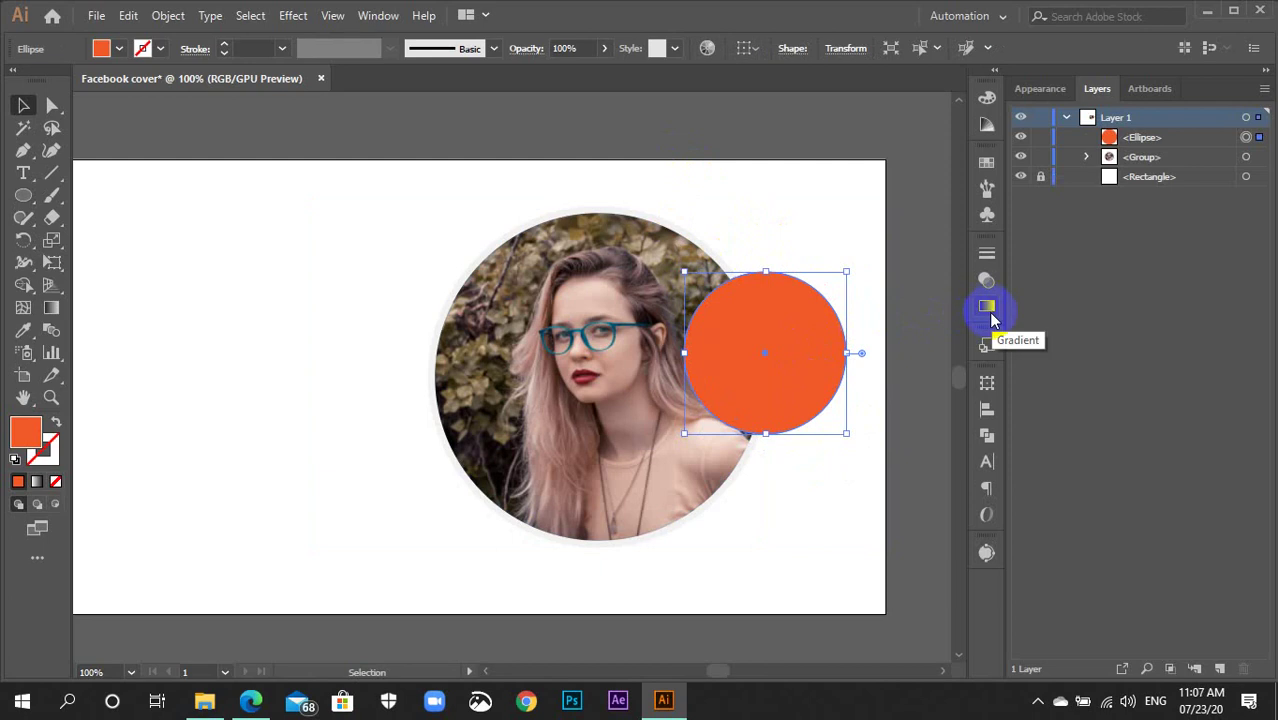
Fill the circle with the White, Black preset gradient from the Gradient panel.
left_click(378, 15)
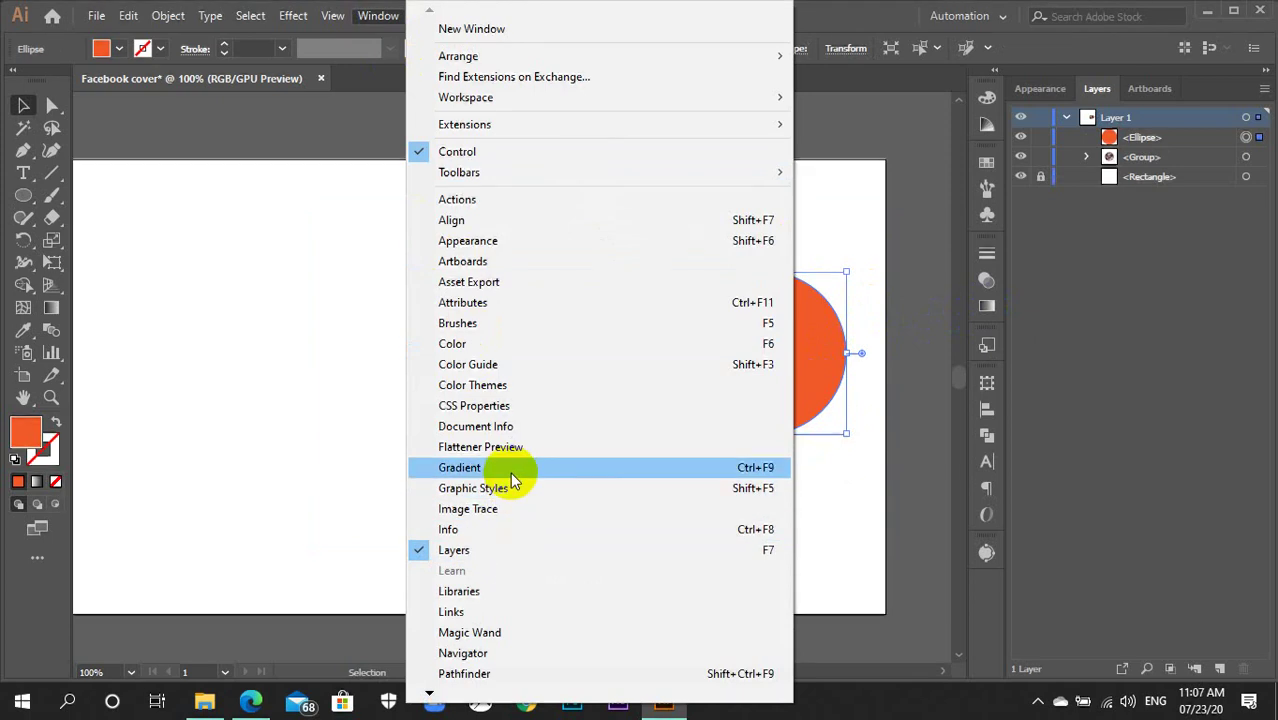
left_click(982, 312)
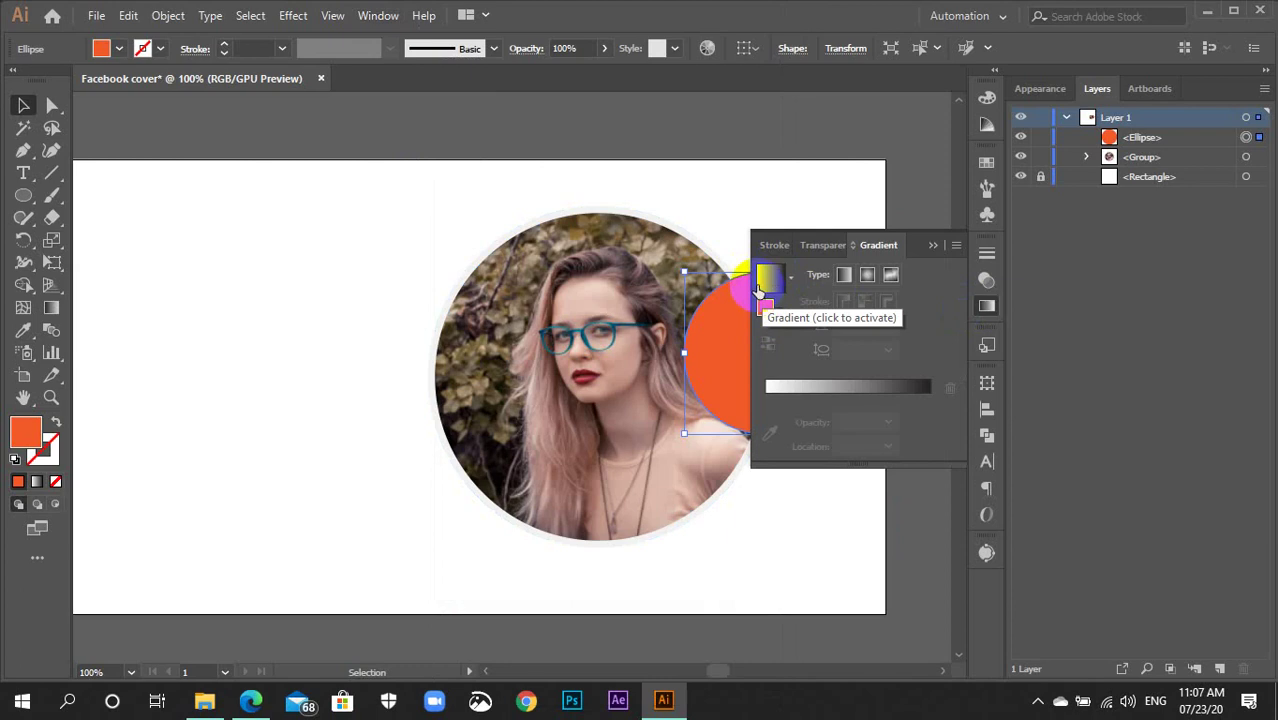
left_click(790, 277)
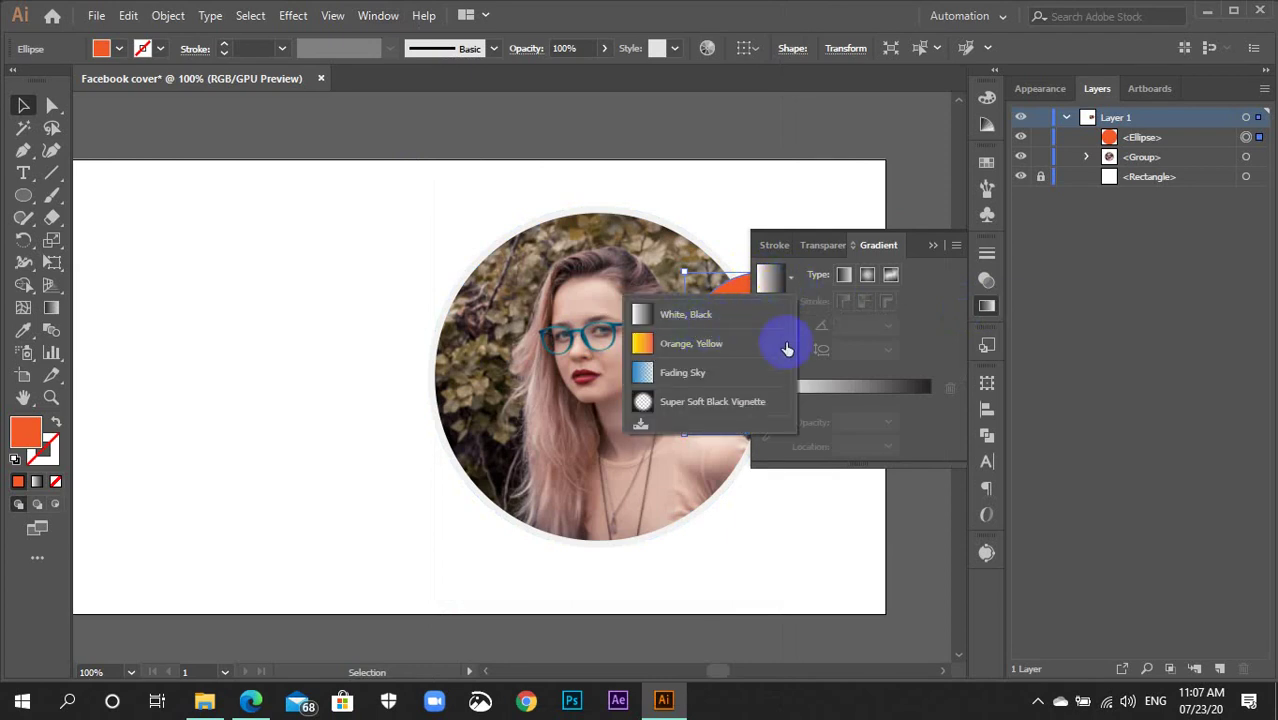
left_click(697, 316)
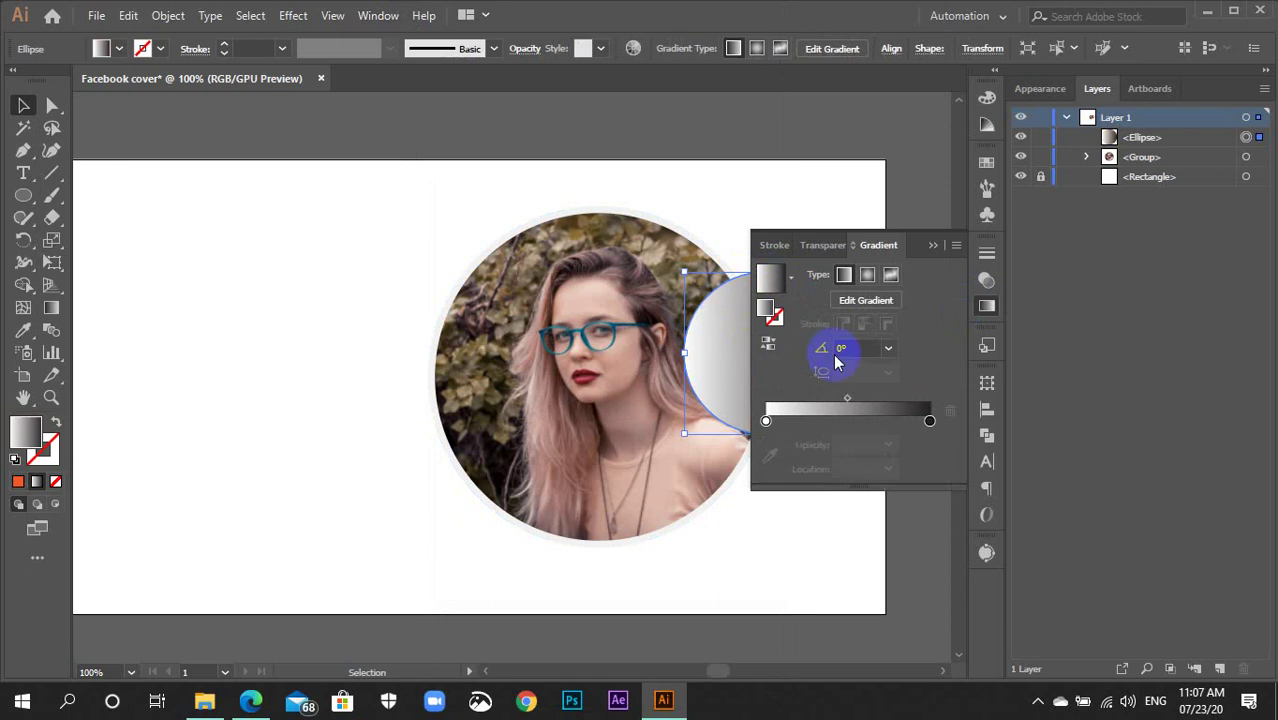
Pan the view, reopen the Gradient panel and select the black end stop.
left_click(987, 305)
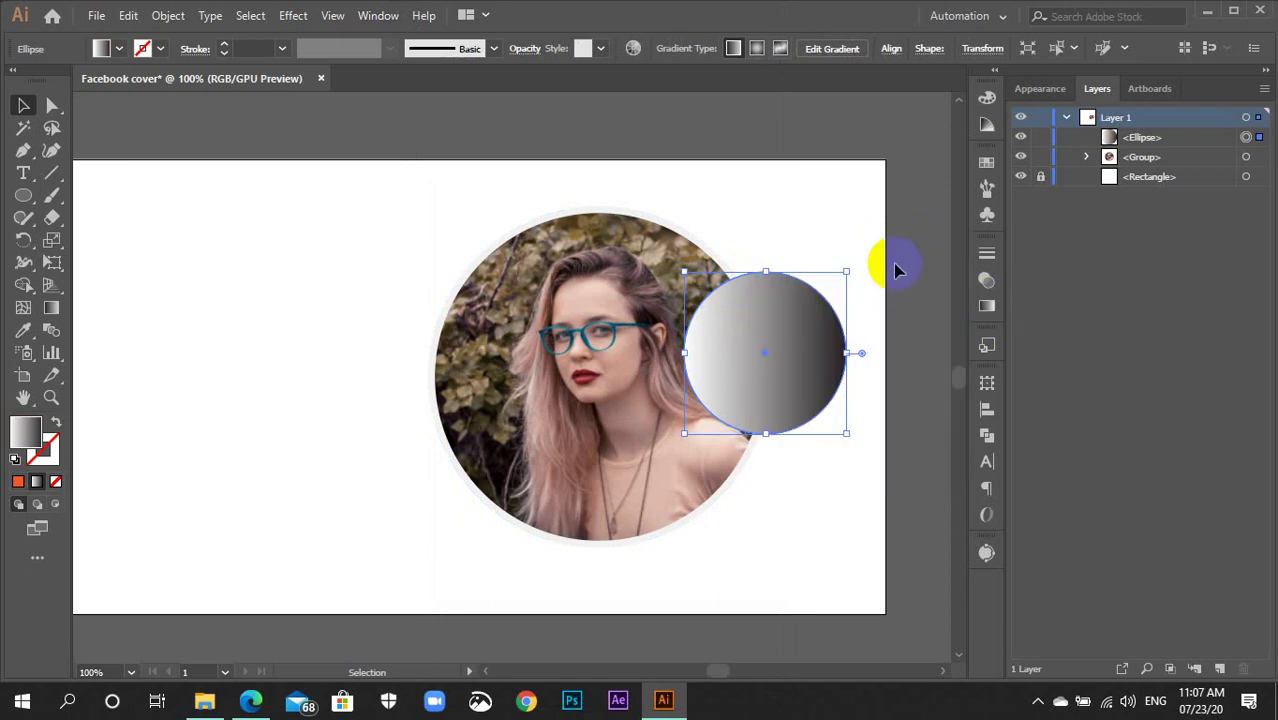
left_click_drag(895, 268, 626, 265)
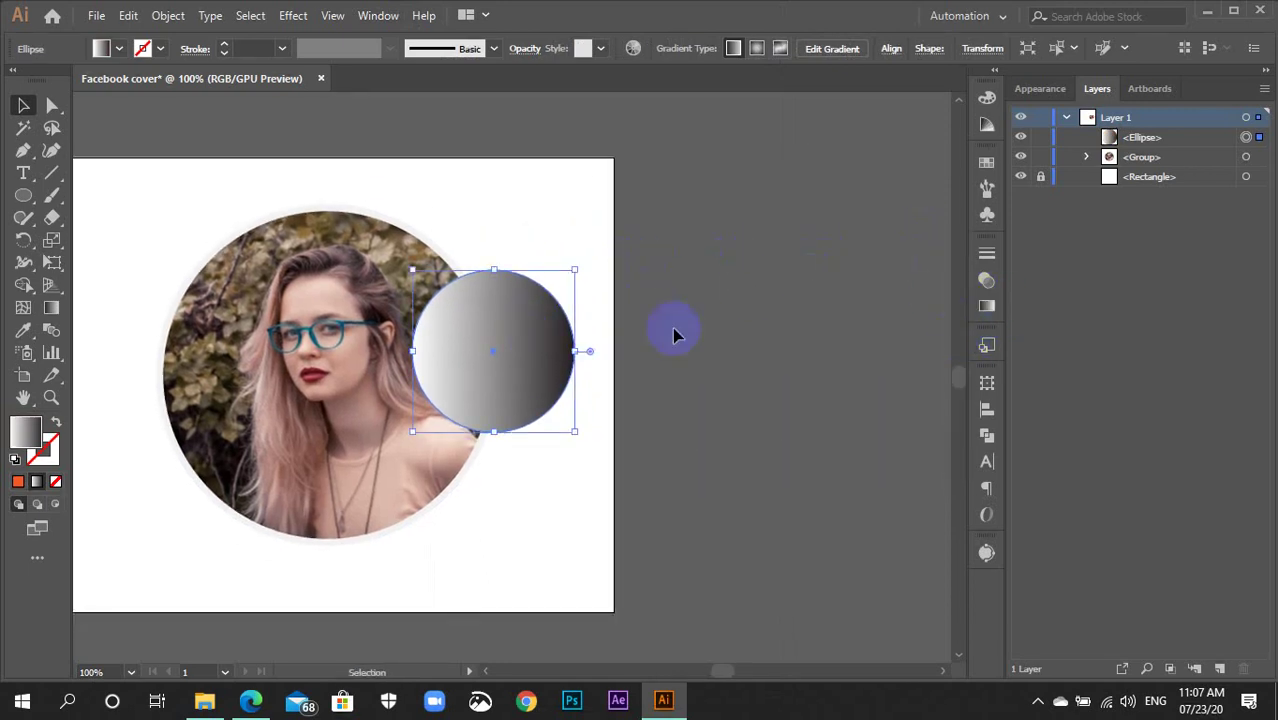
left_click(981, 313)
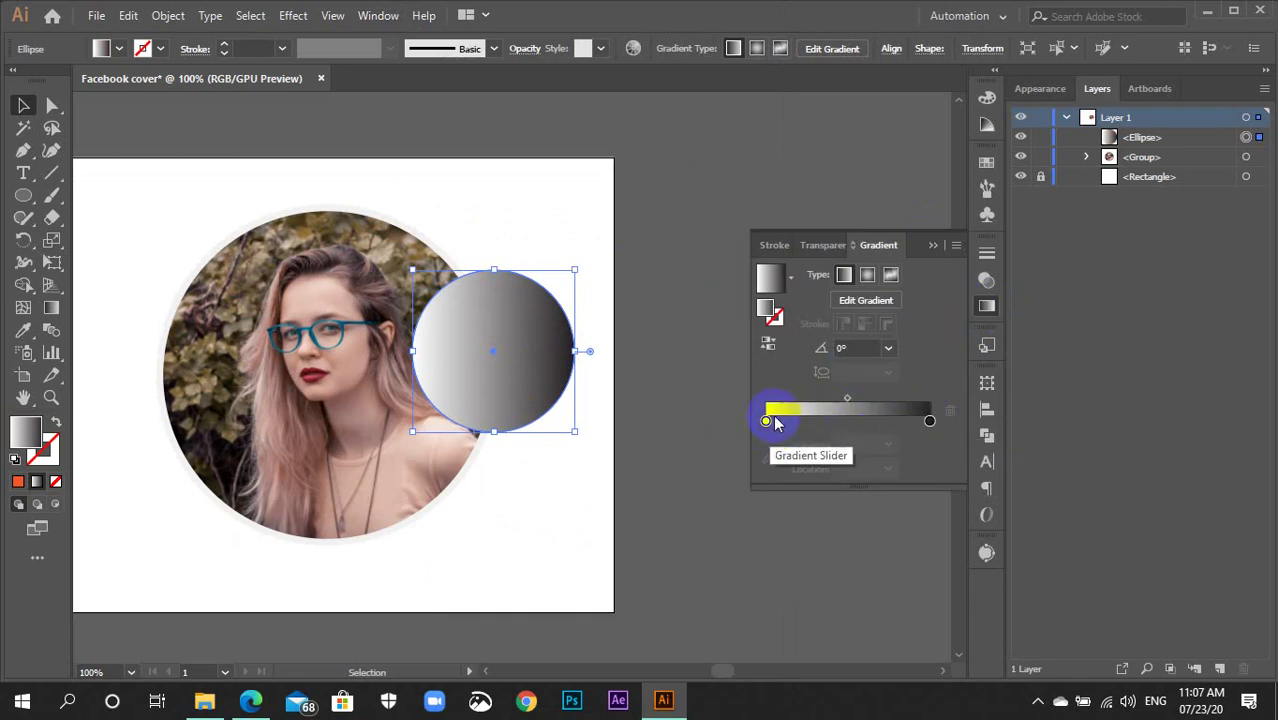
left_click(927, 421)
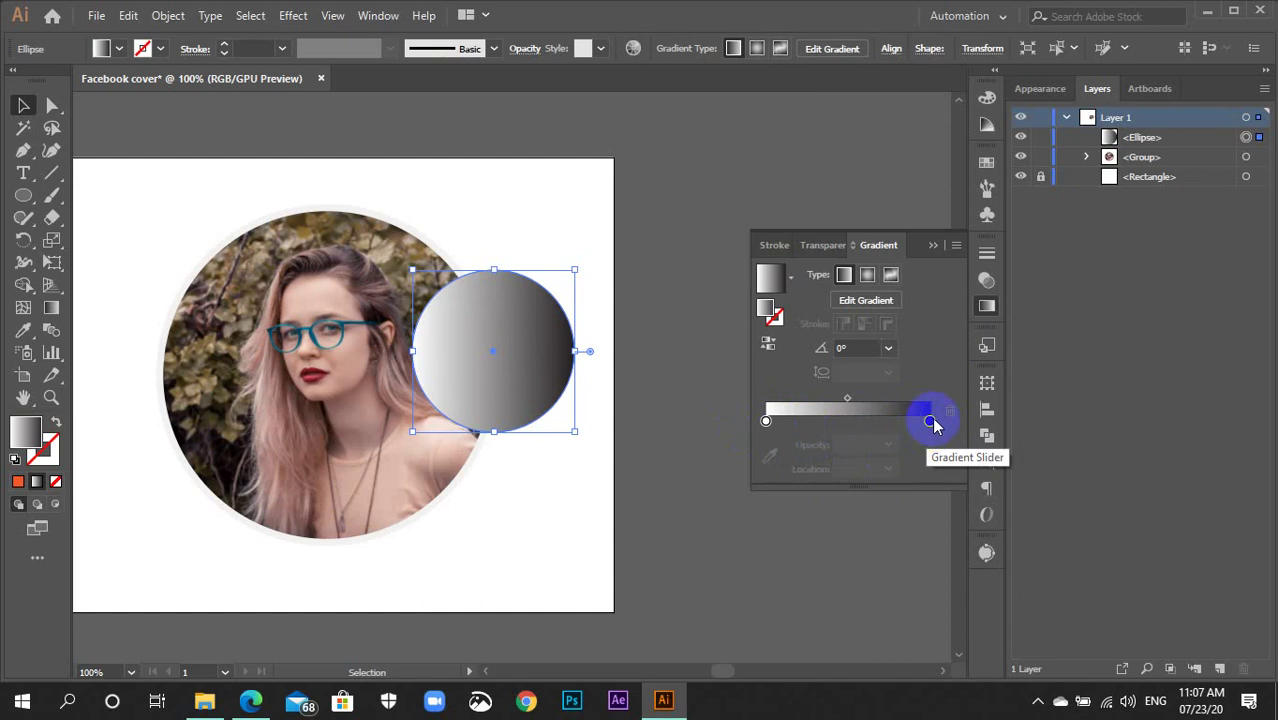
left_click(930, 421)
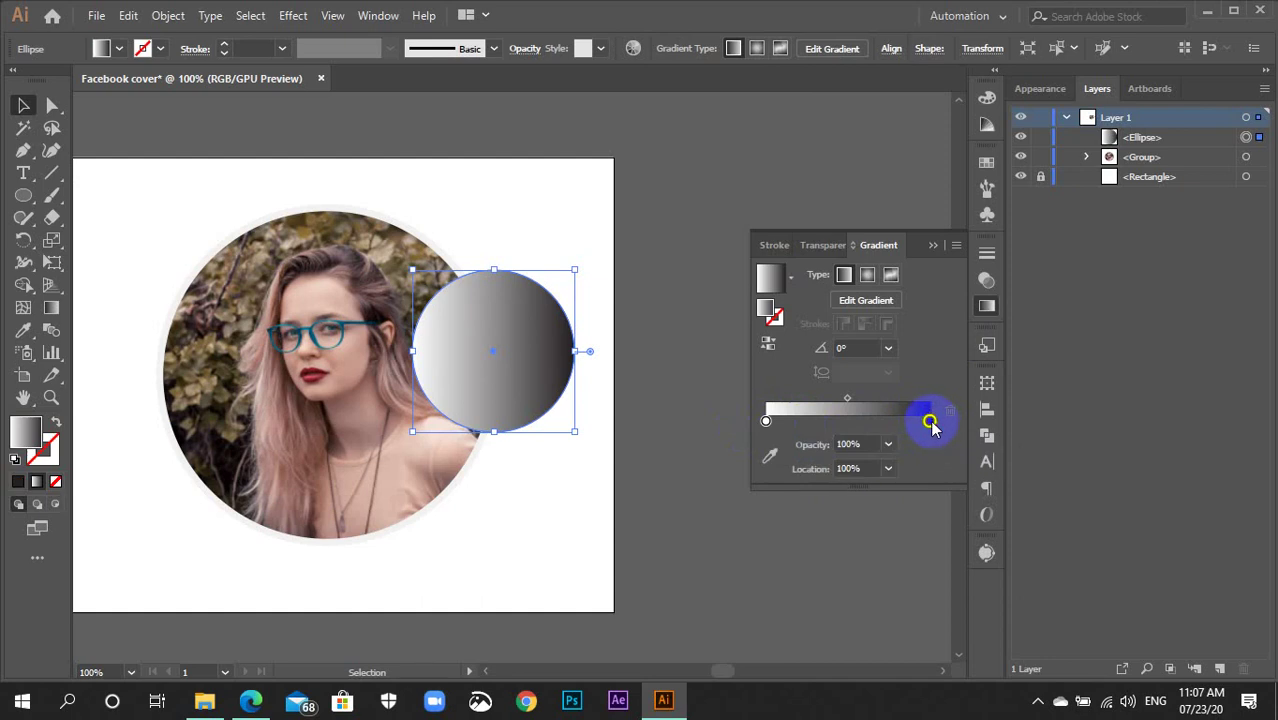
Set the right gradient stop to a deep magenta swatch.
double_click(930, 421)
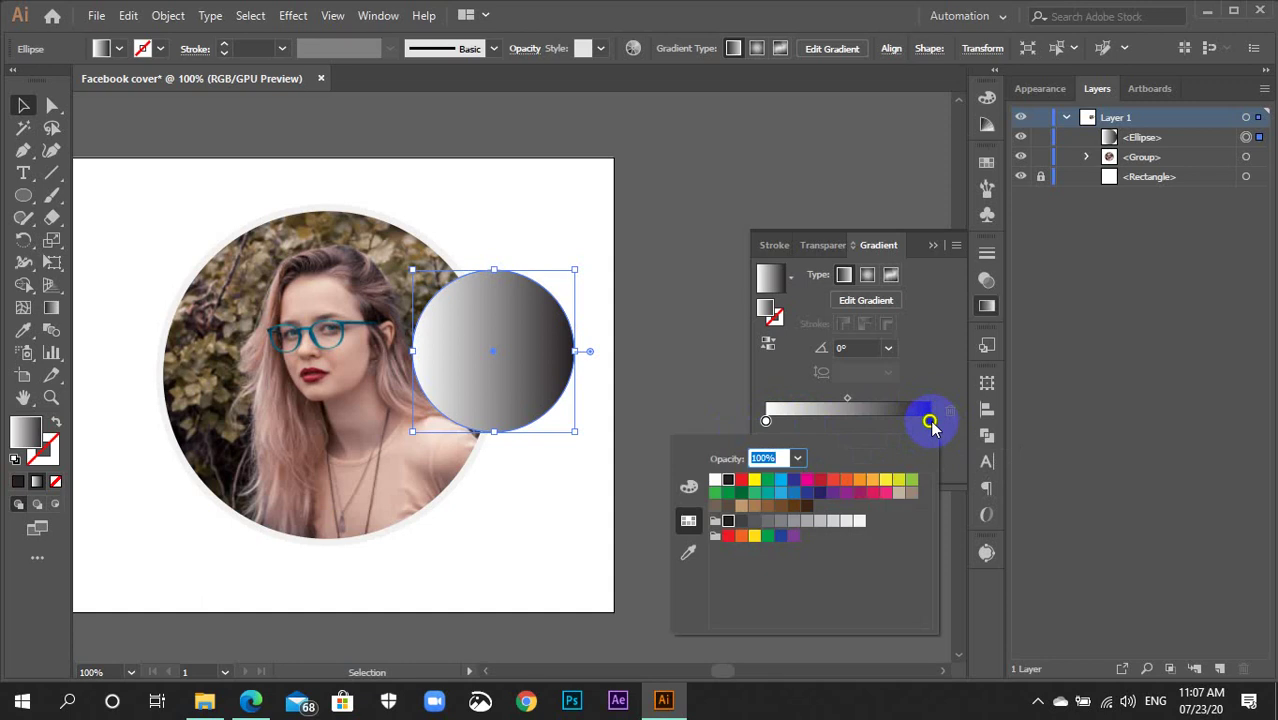
left_click(688, 487)
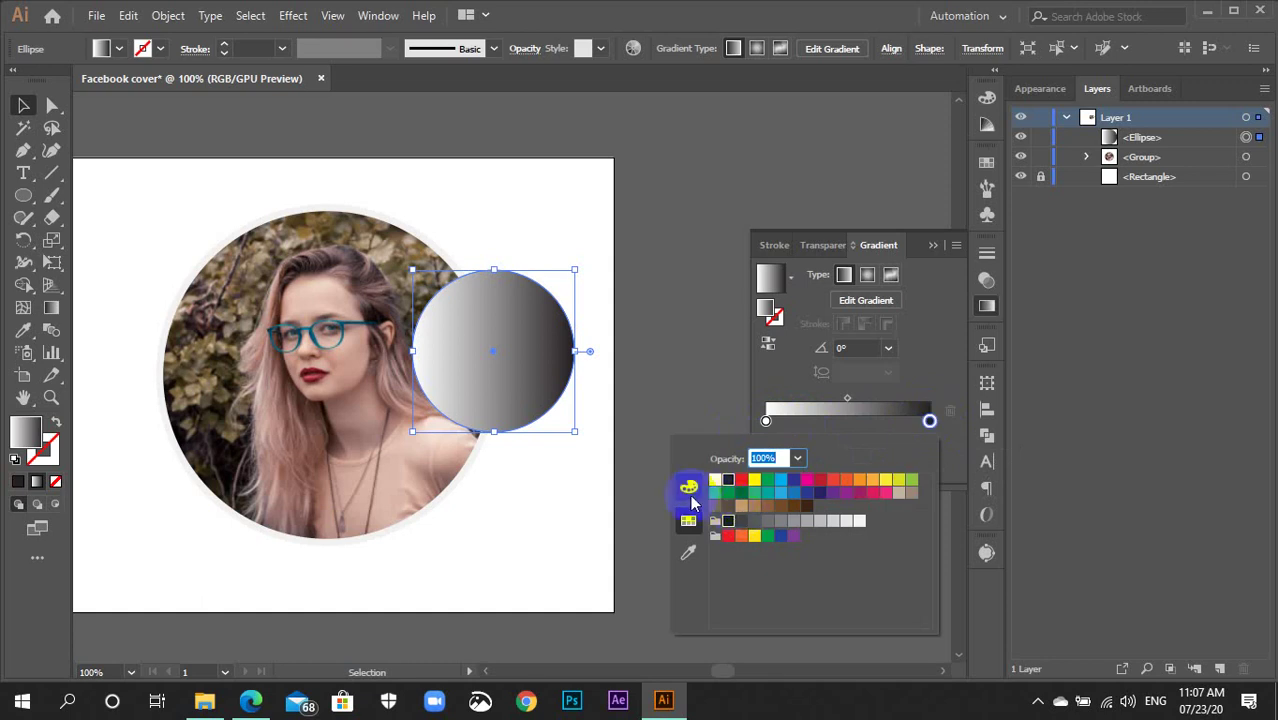
left_click(688, 520)
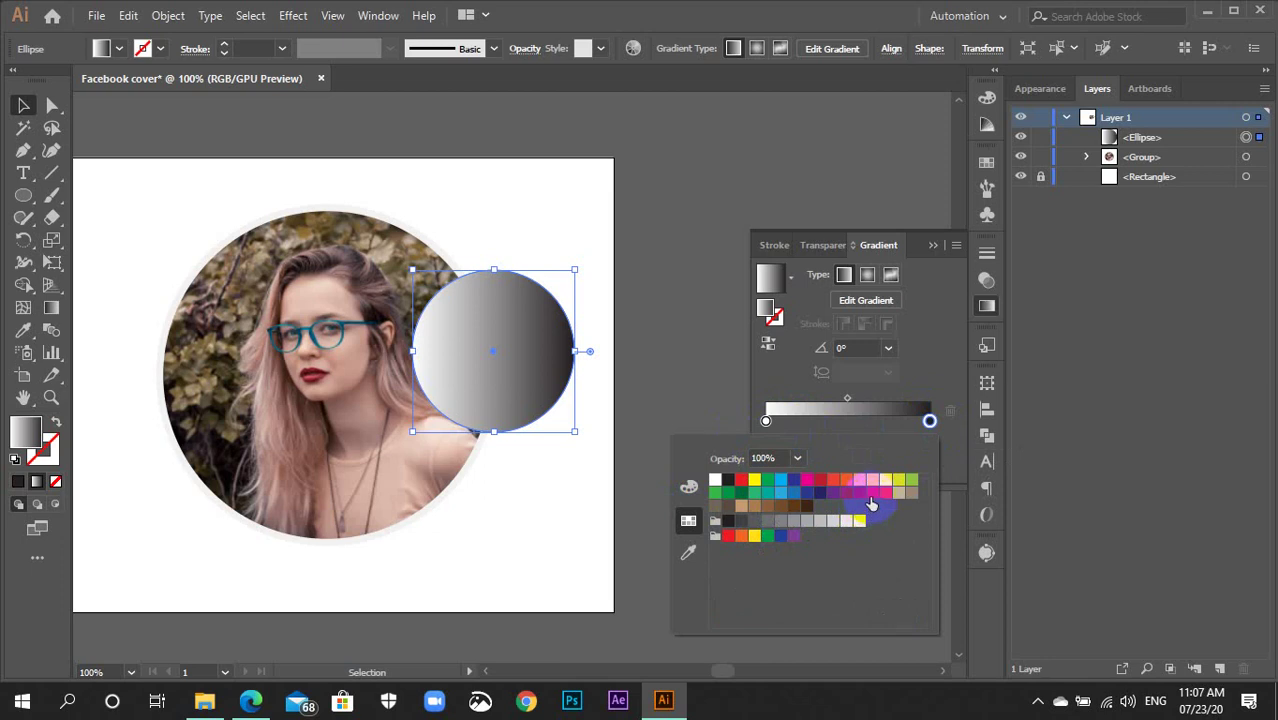
left_click(872, 496)
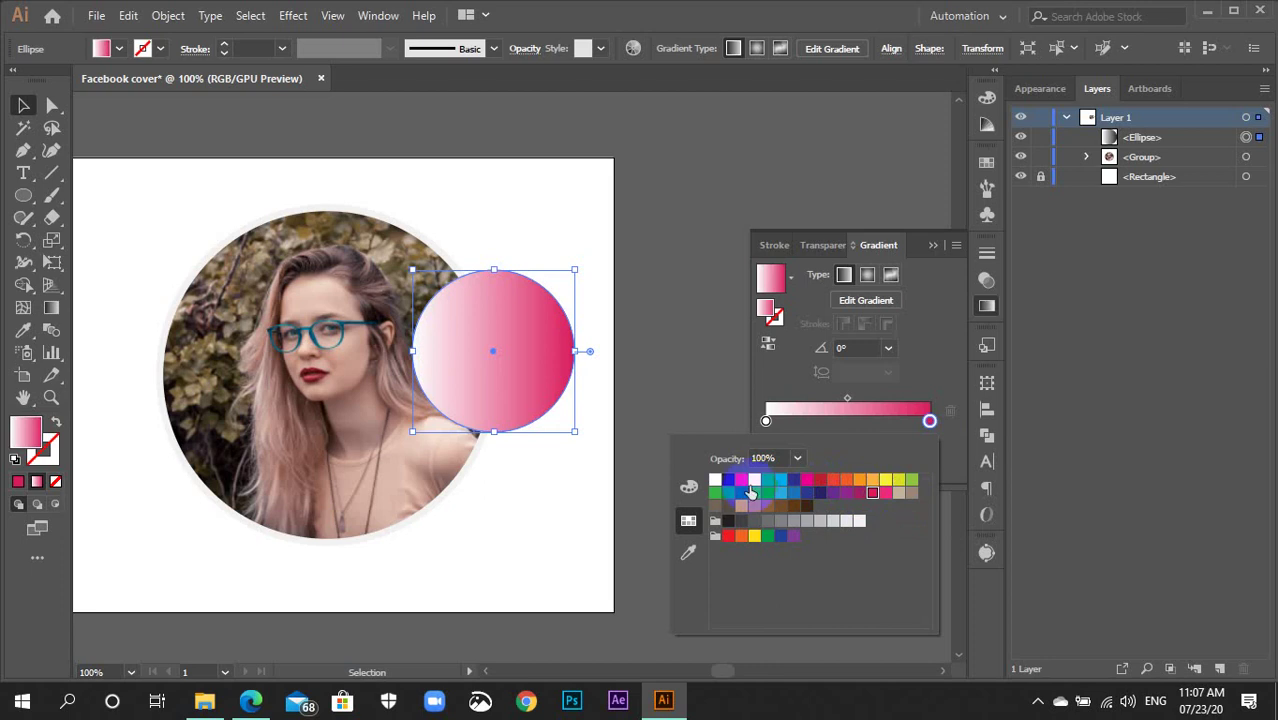
left_click(860, 494)
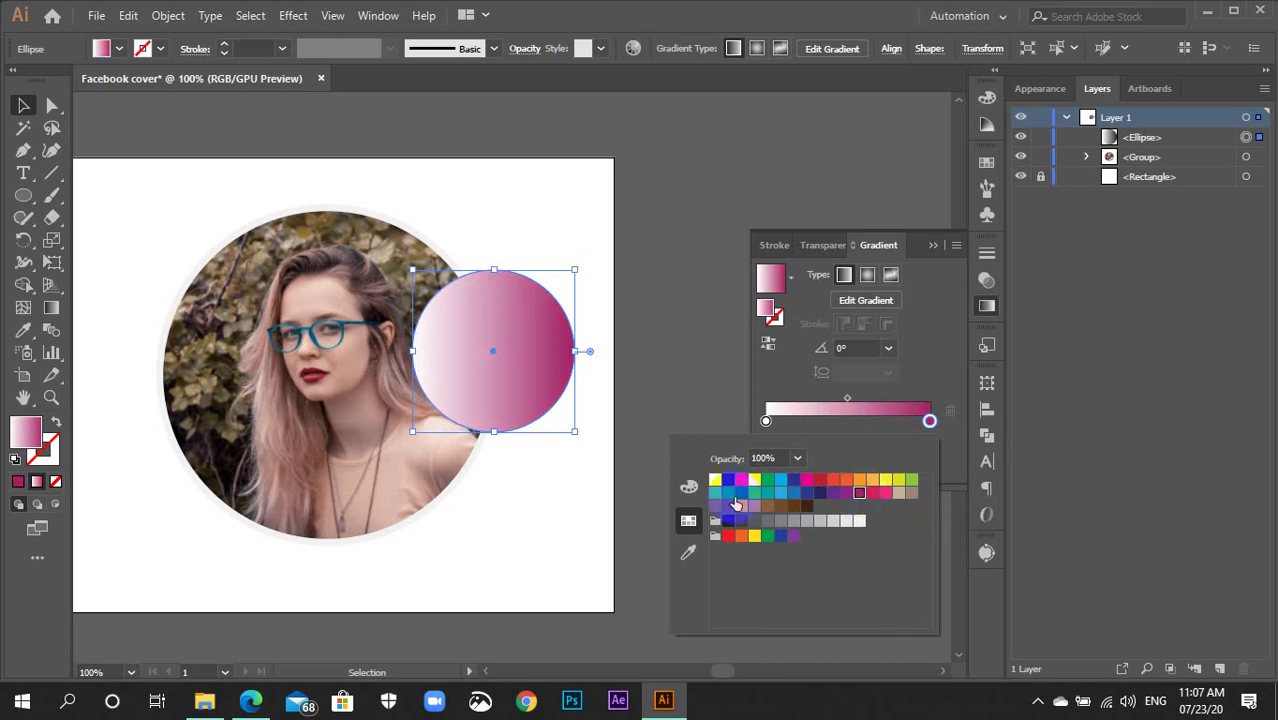
left_click(692, 492)
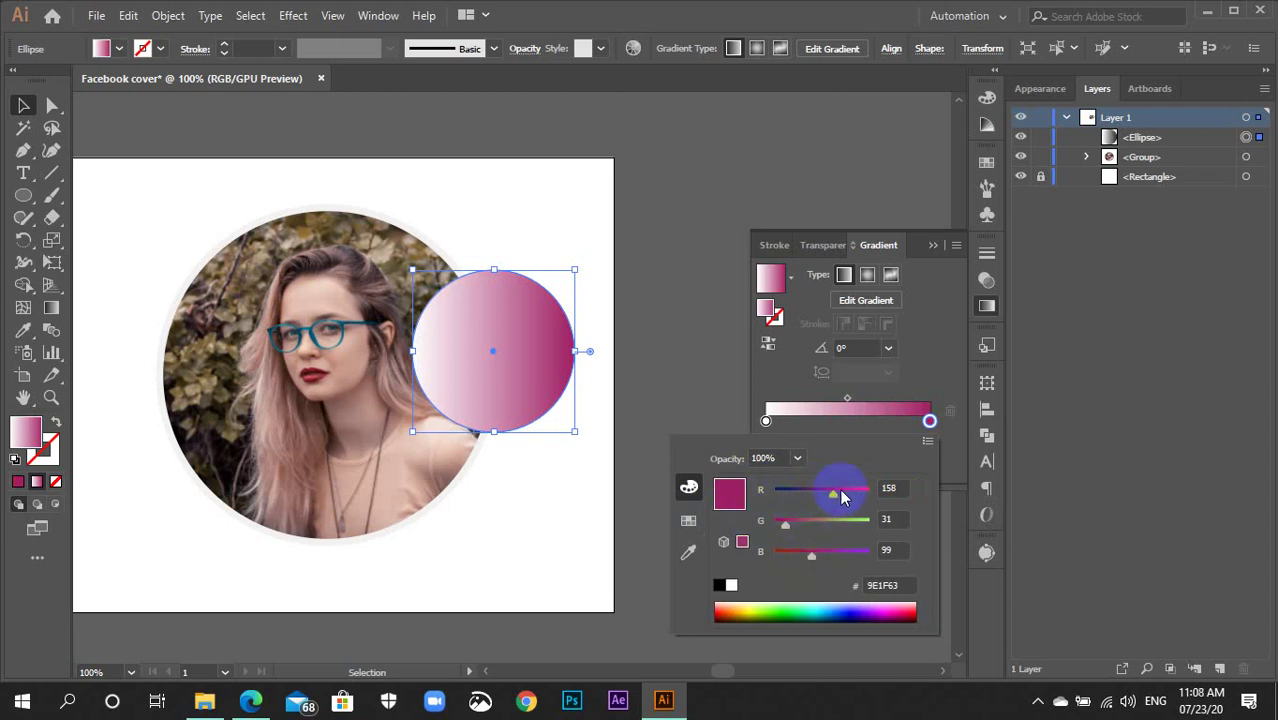
Adjust the stop's RGB values to deep plum R 110, G 9, B 71 (6E0947).
left_click_drag(898, 516, 872, 517)
type("9")
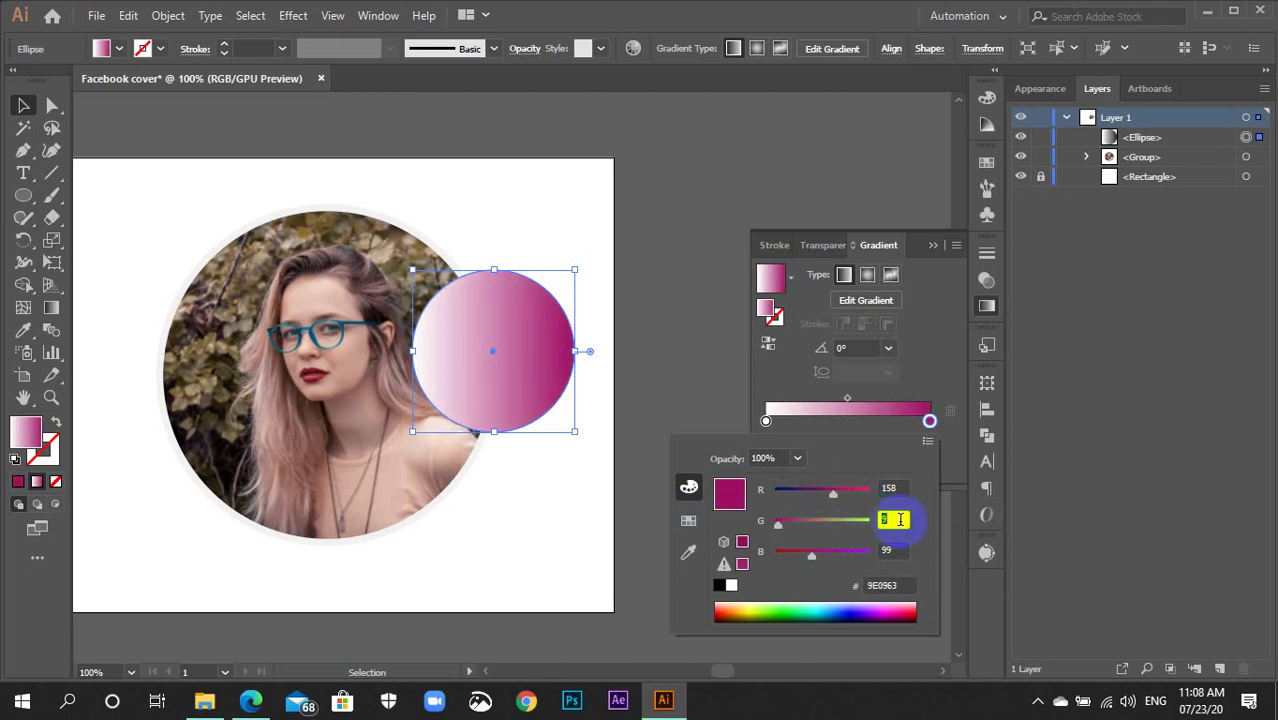
left_click(890, 488)
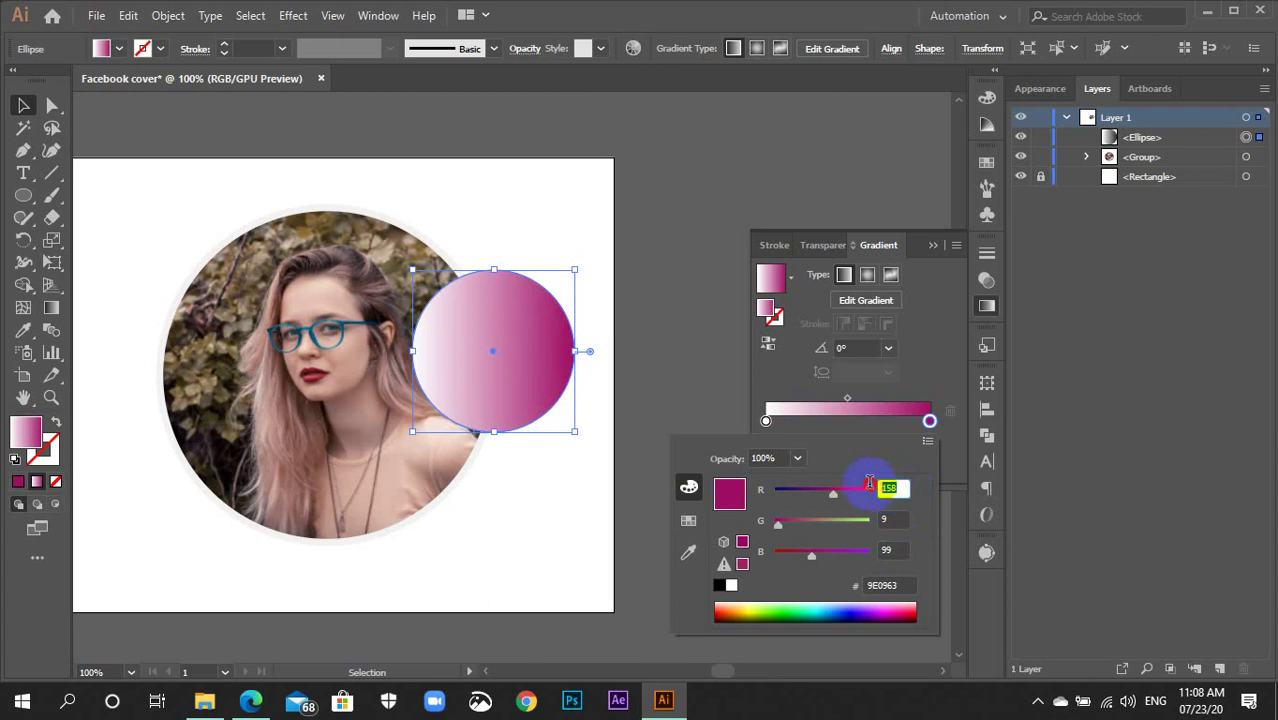
type("153")
key("Return")
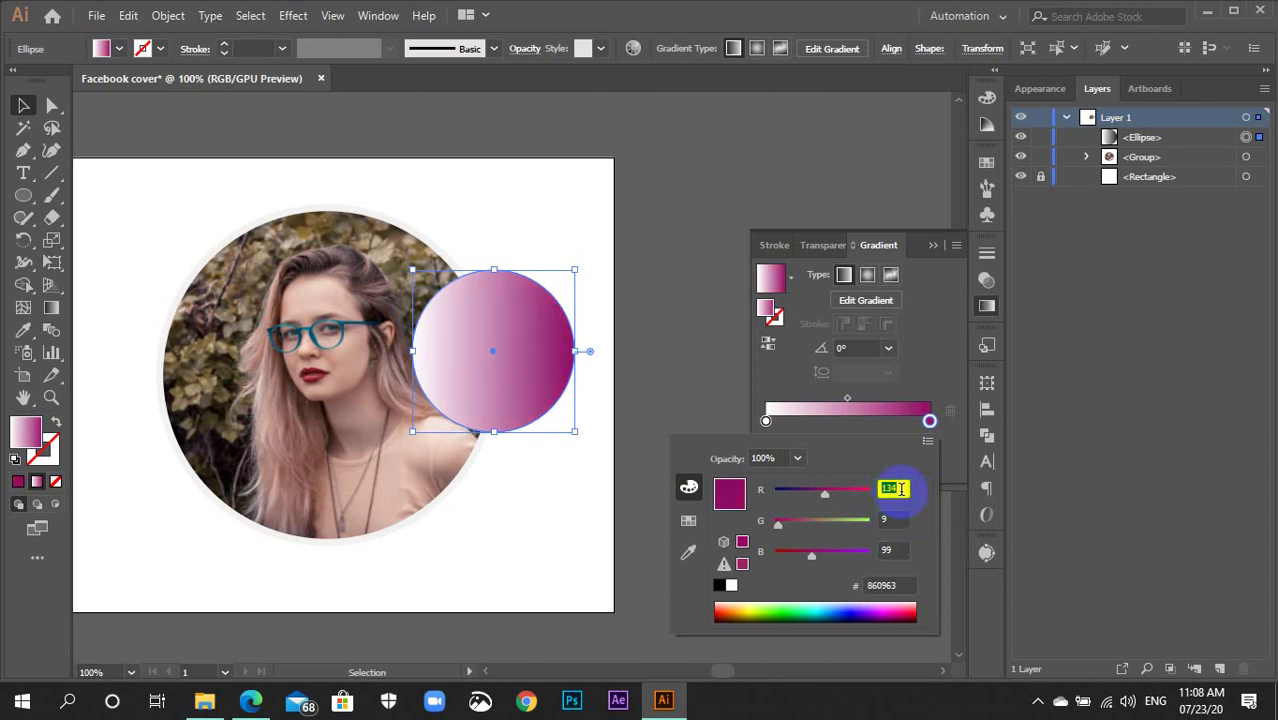
left_click(890, 550)
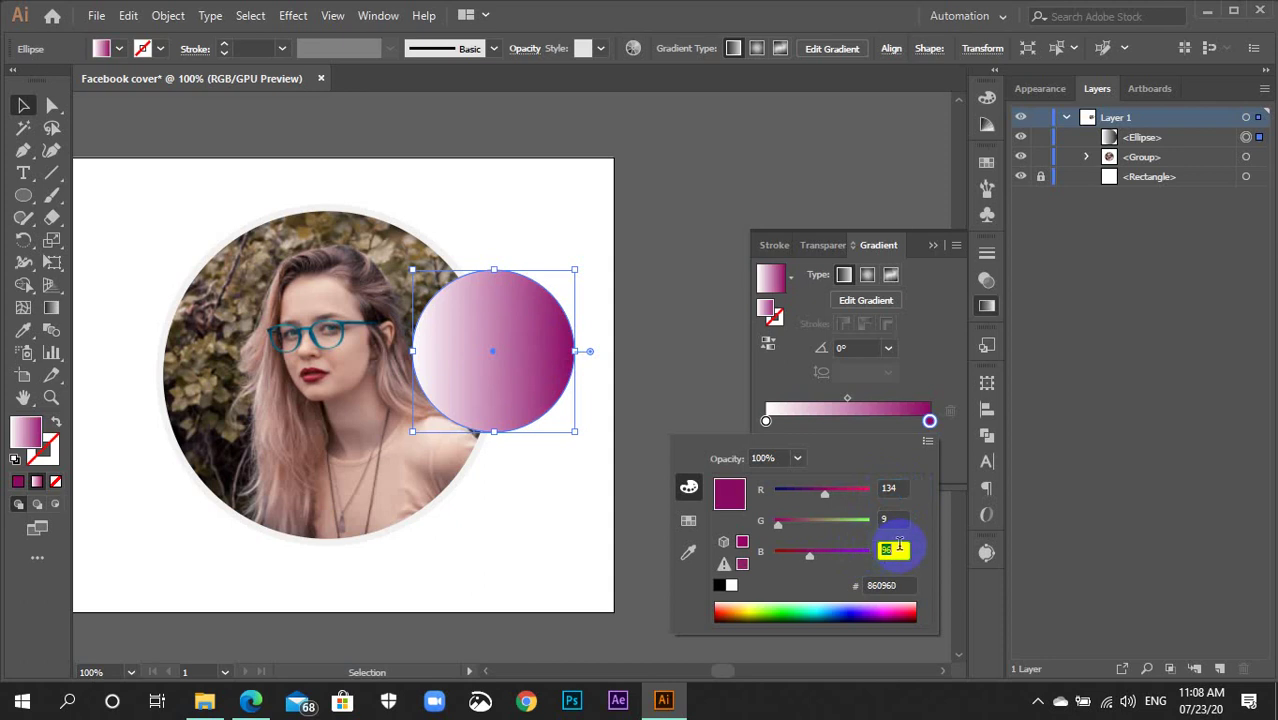
key("Down")
key("Down")
key("Down")
left_click(880, 489)
key("Down")
key("Down")
key("Down")
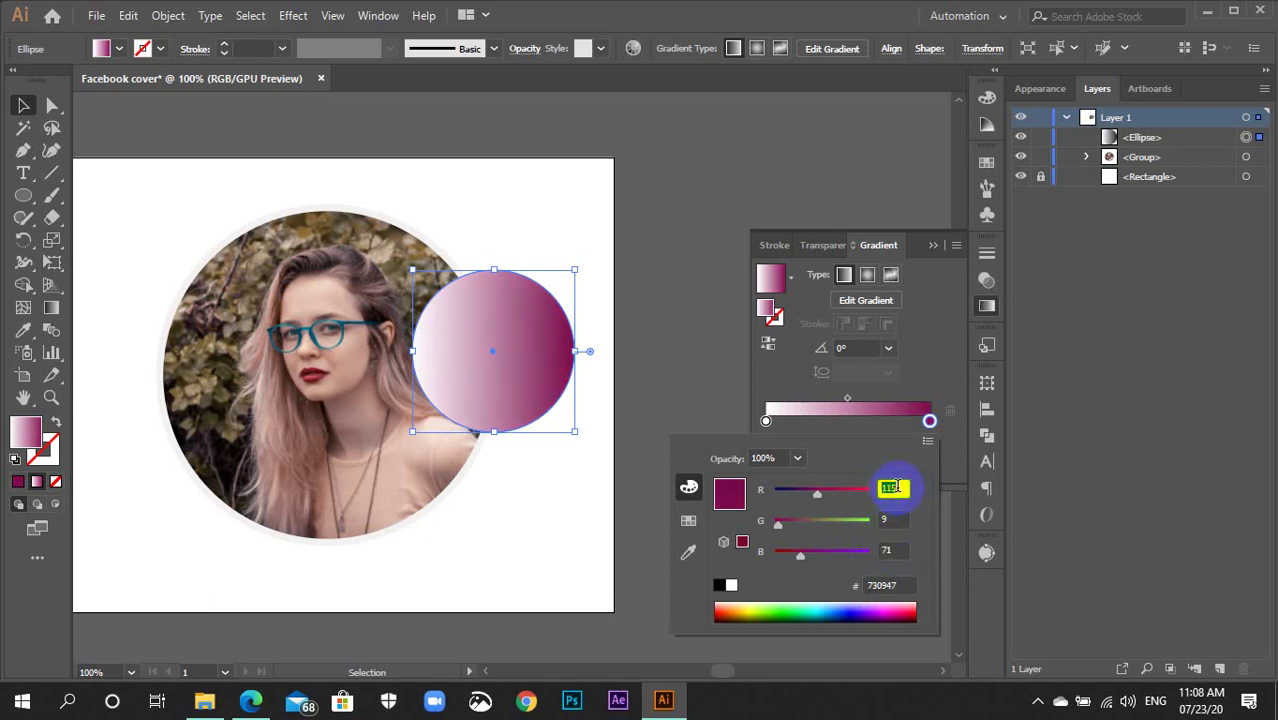
left_click(927, 367)
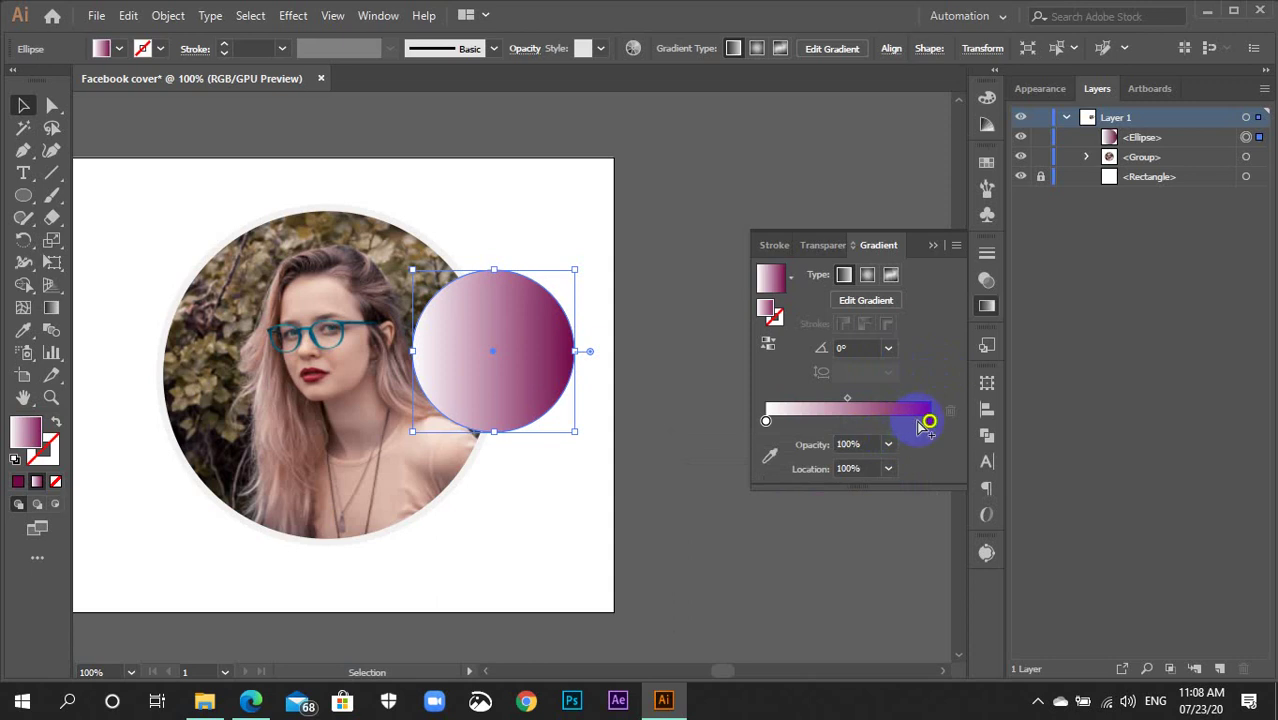
Change the left gradient stop from white to the pink swatch C0 M95 Y20 K0.
left_click(768, 422)
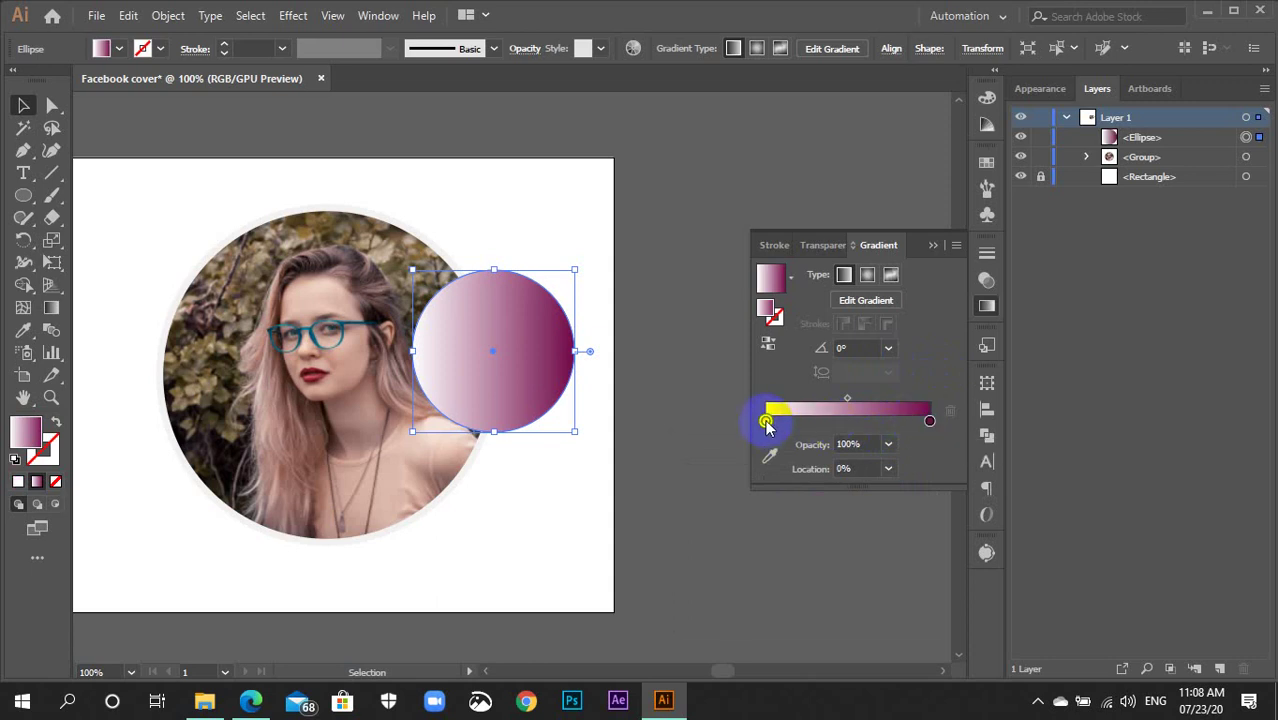
double_click(766, 422)
left_click(688, 520)
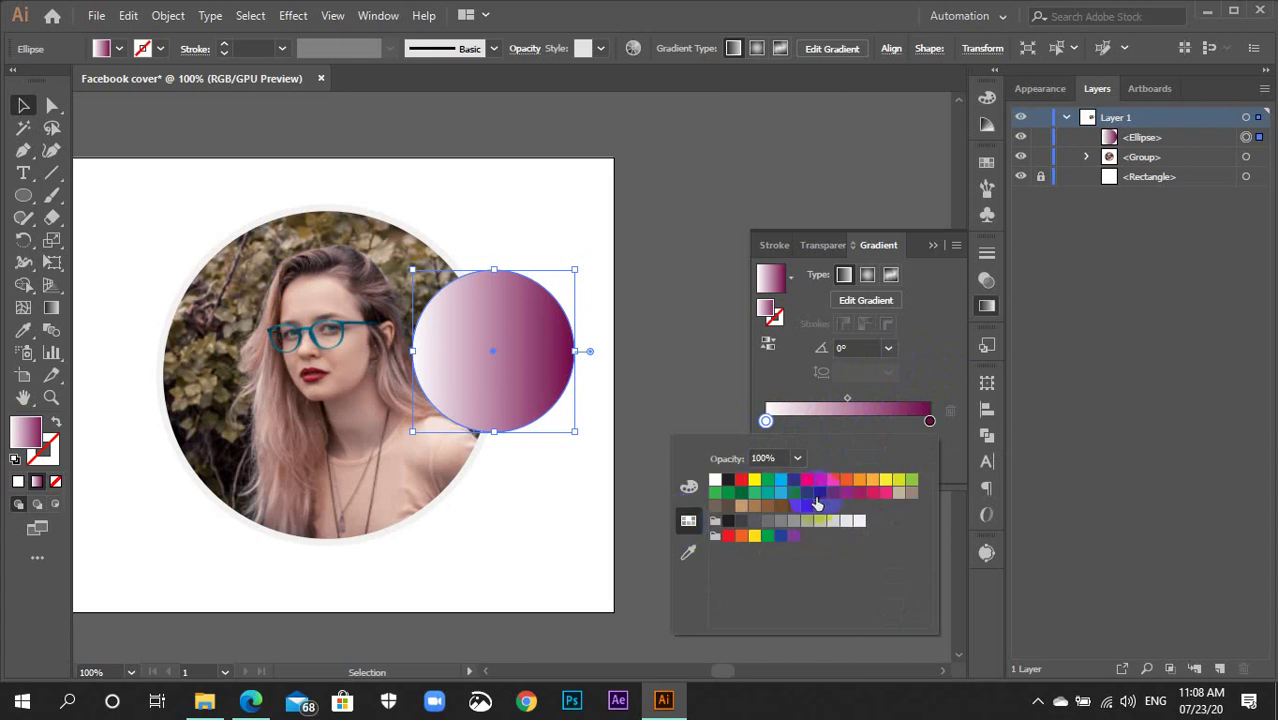
left_click(845, 494)
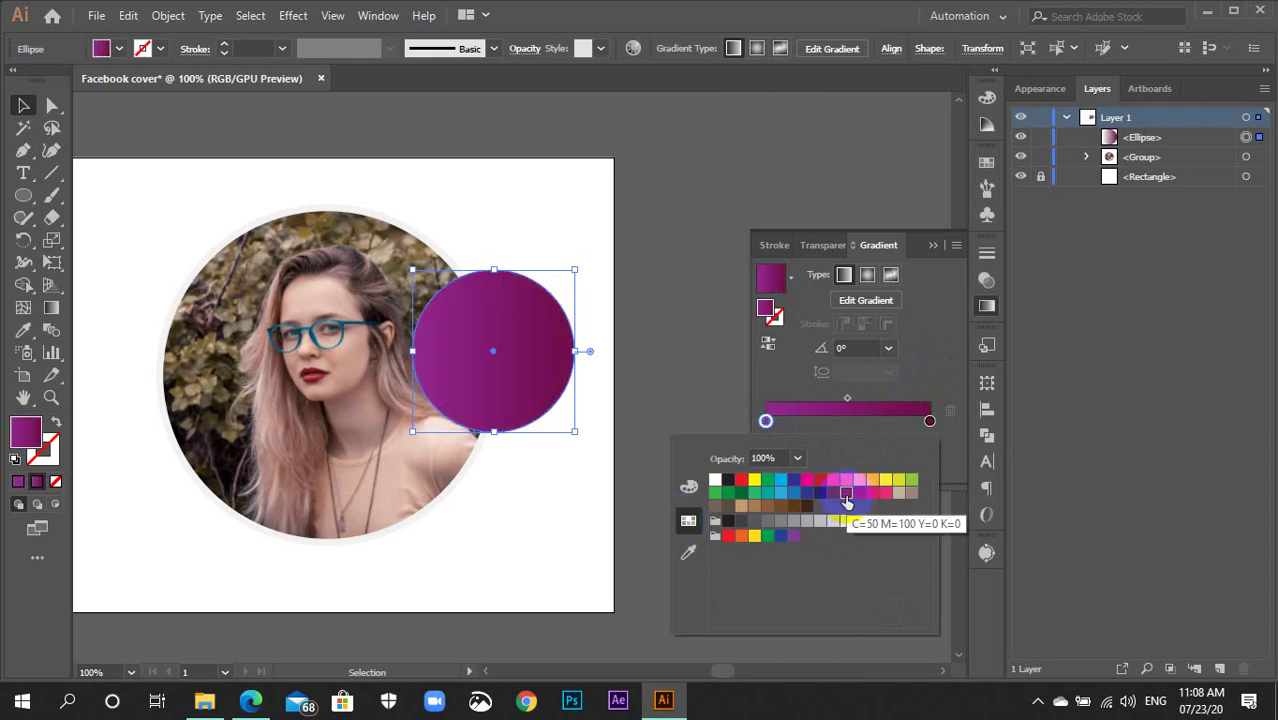
left_click(885, 494)
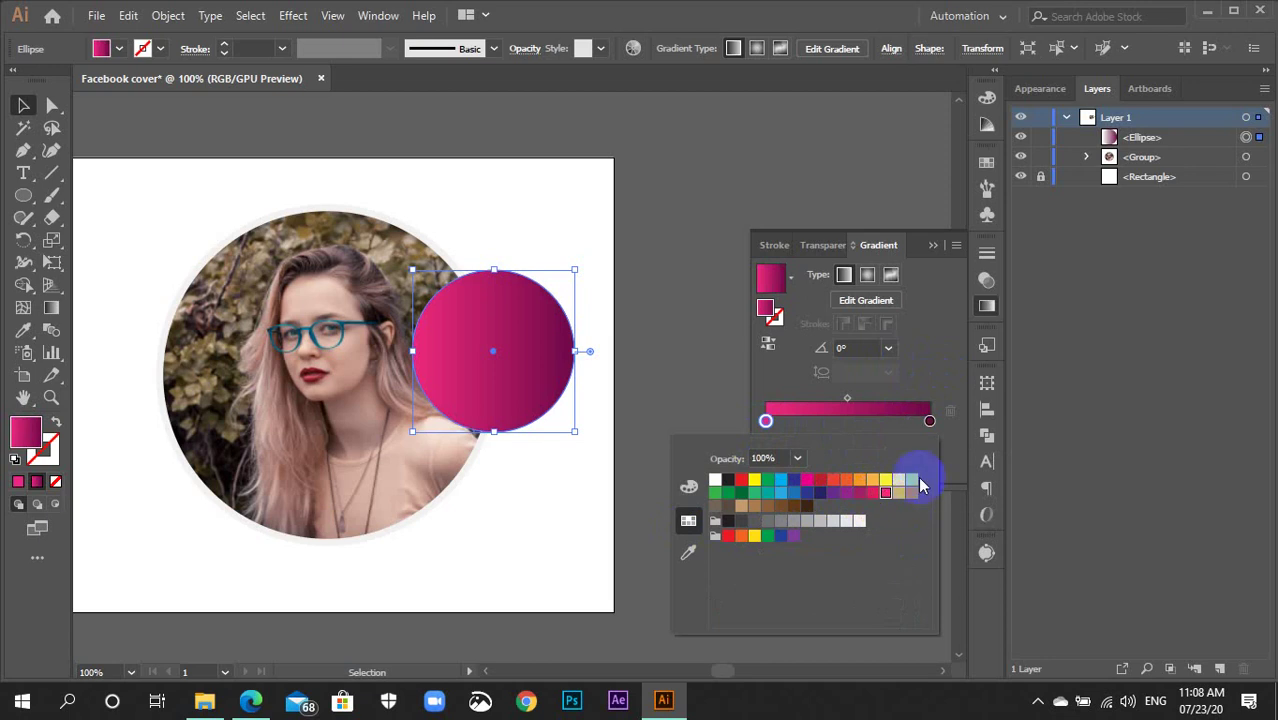
left_click(914, 364)
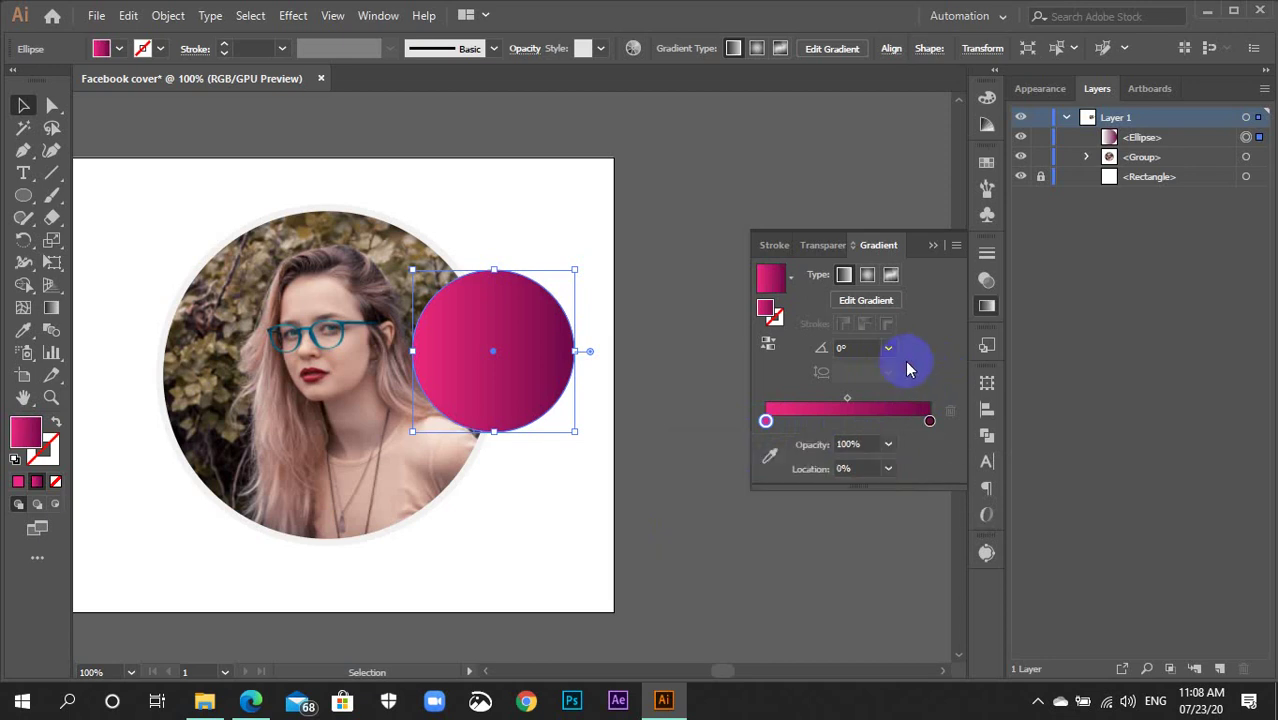
left_click(987, 306)
left_click(674, 369)
left_click(510, 370)
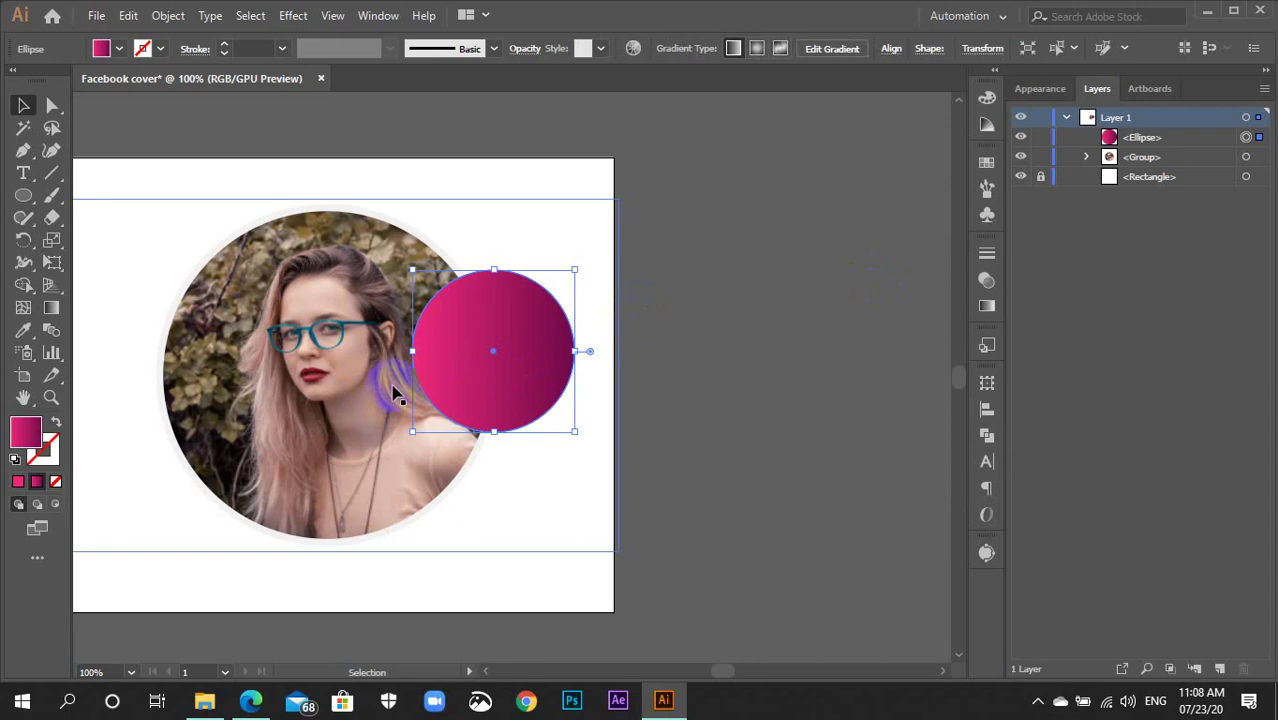
Send the gradient circle behind the portrait, rotating it diagonally against the right edge.
key("ctrl+bracketleft")
key("v")
left_click(584, 376)
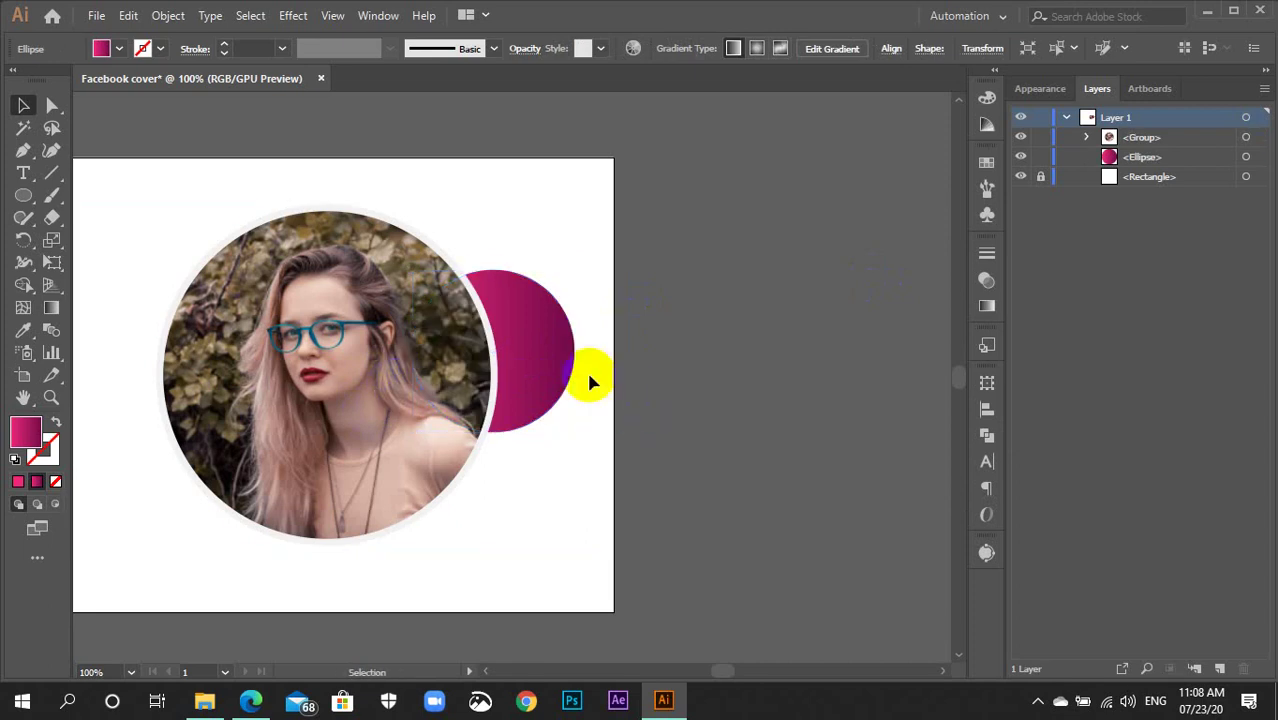
left_click(550, 353)
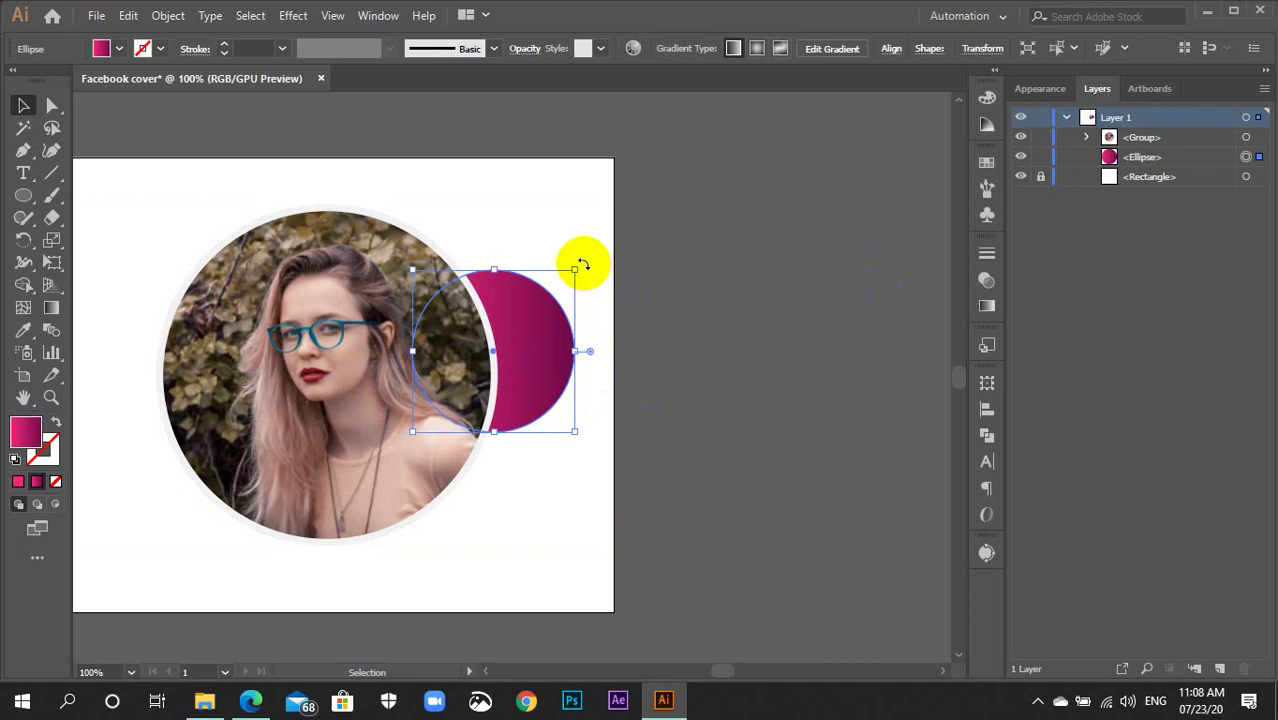
left_click_drag(583, 265, 584, 264)
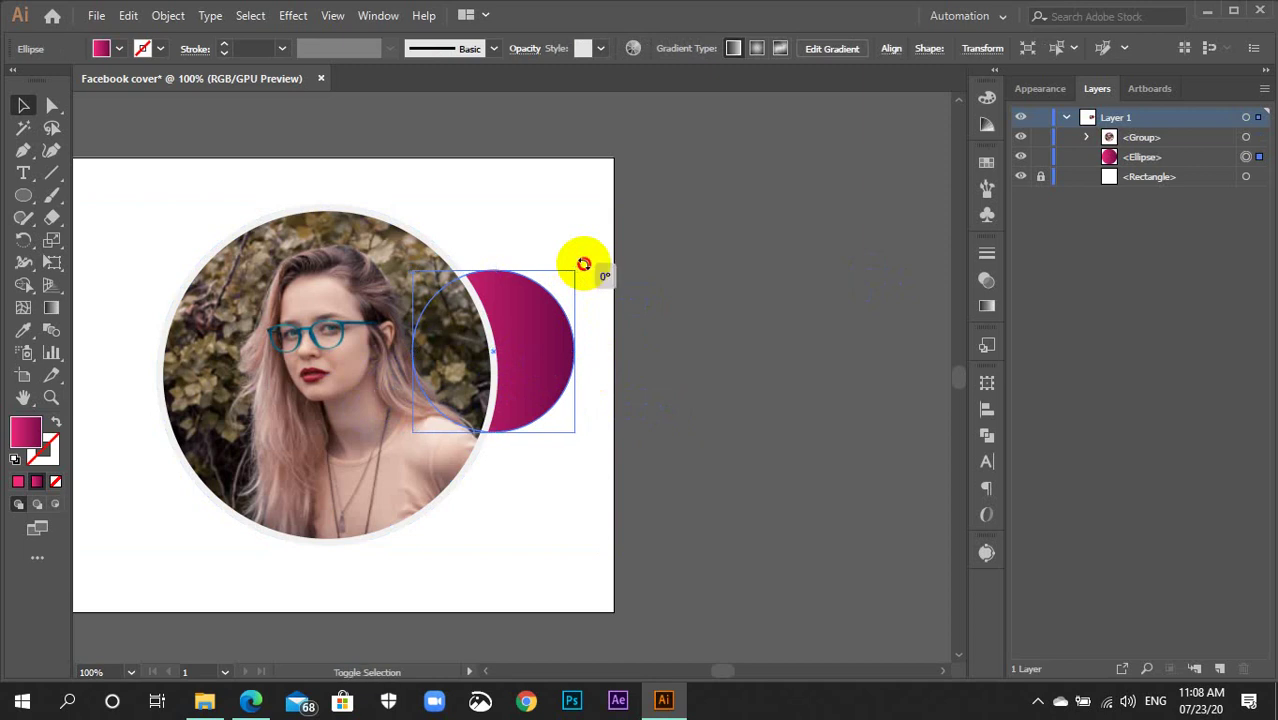
key("Escape")
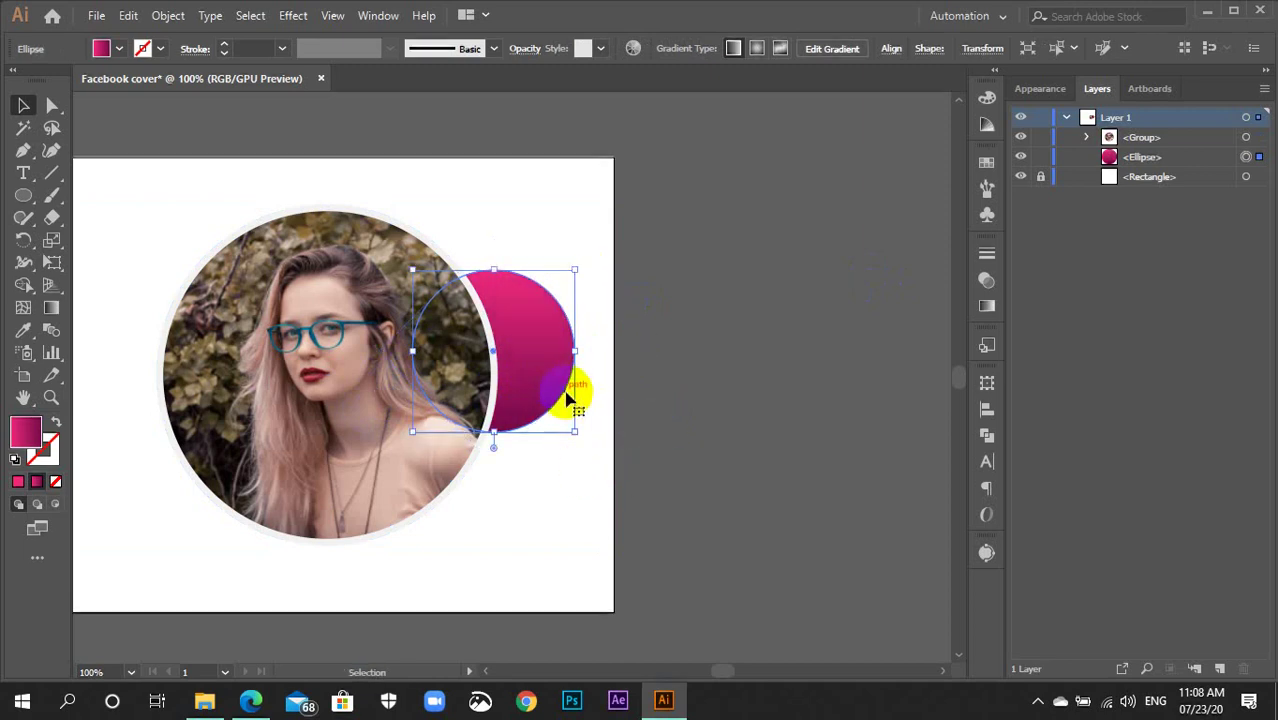
left_click_drag(584, 440, 656, 400)
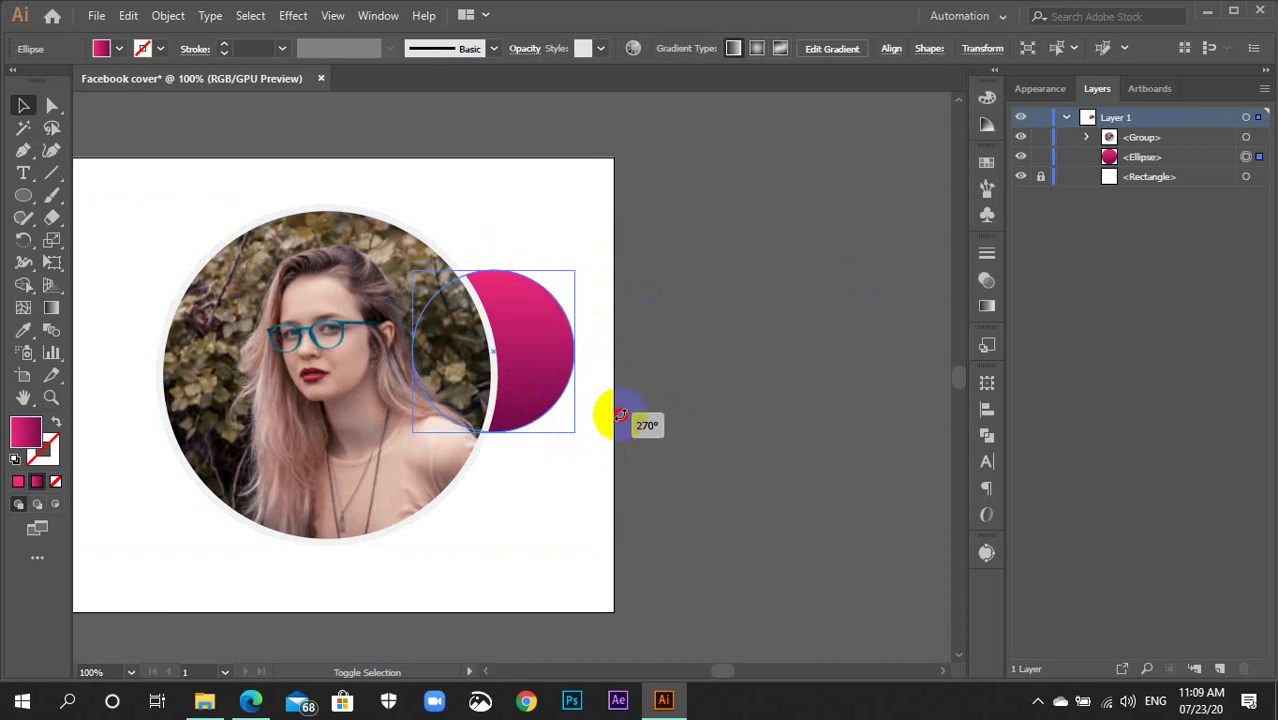
left_click_drag(550, 384, 492, 356)
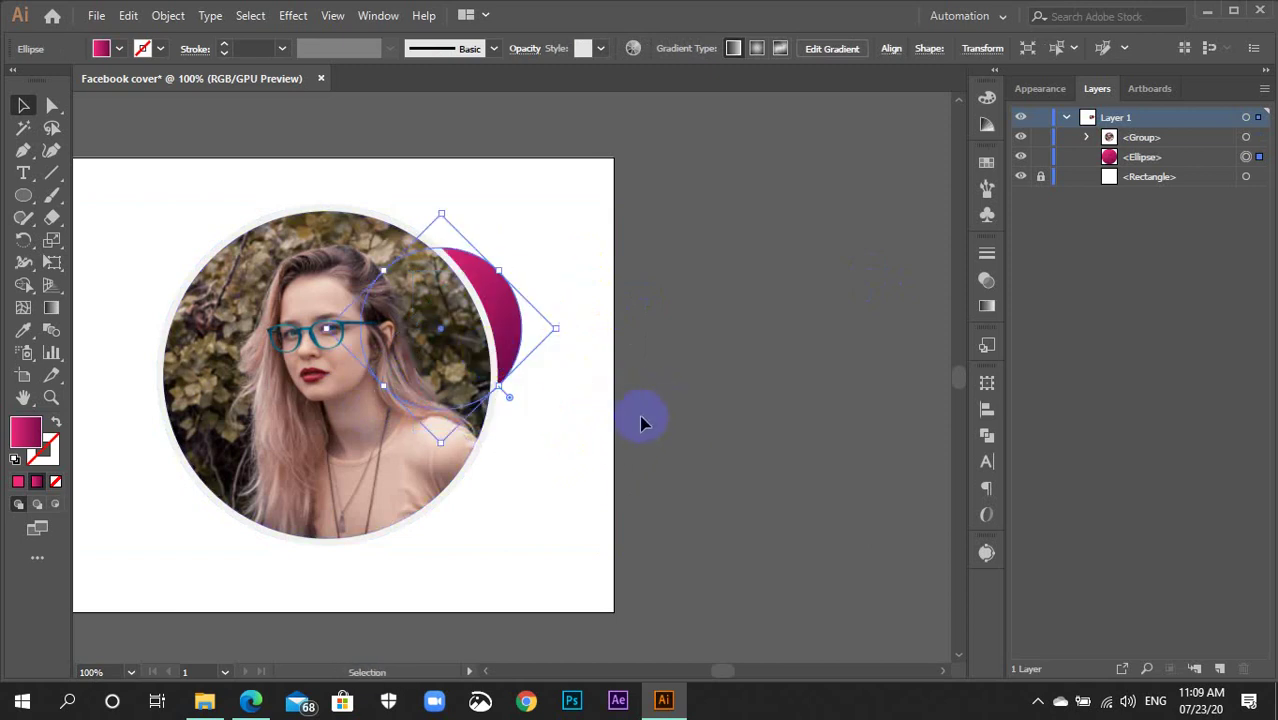
left_click(599, 471)
scroll(656, 537, "left", 3)
scroll(710, 437, "up", 2)
left_click(710, 437)
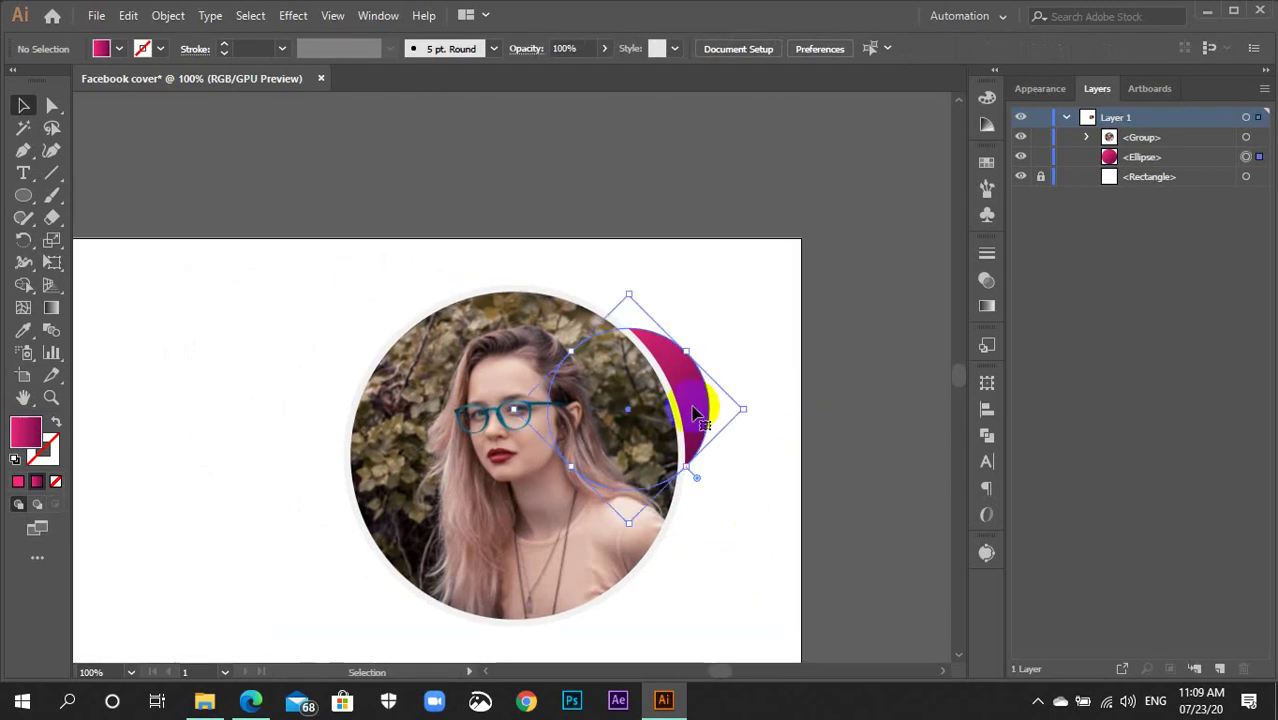
mouse_move(750, 408)
left_mouse_down()
mouse_move(757, 489)
mouse_move(743, 460)
left_mouse_up()
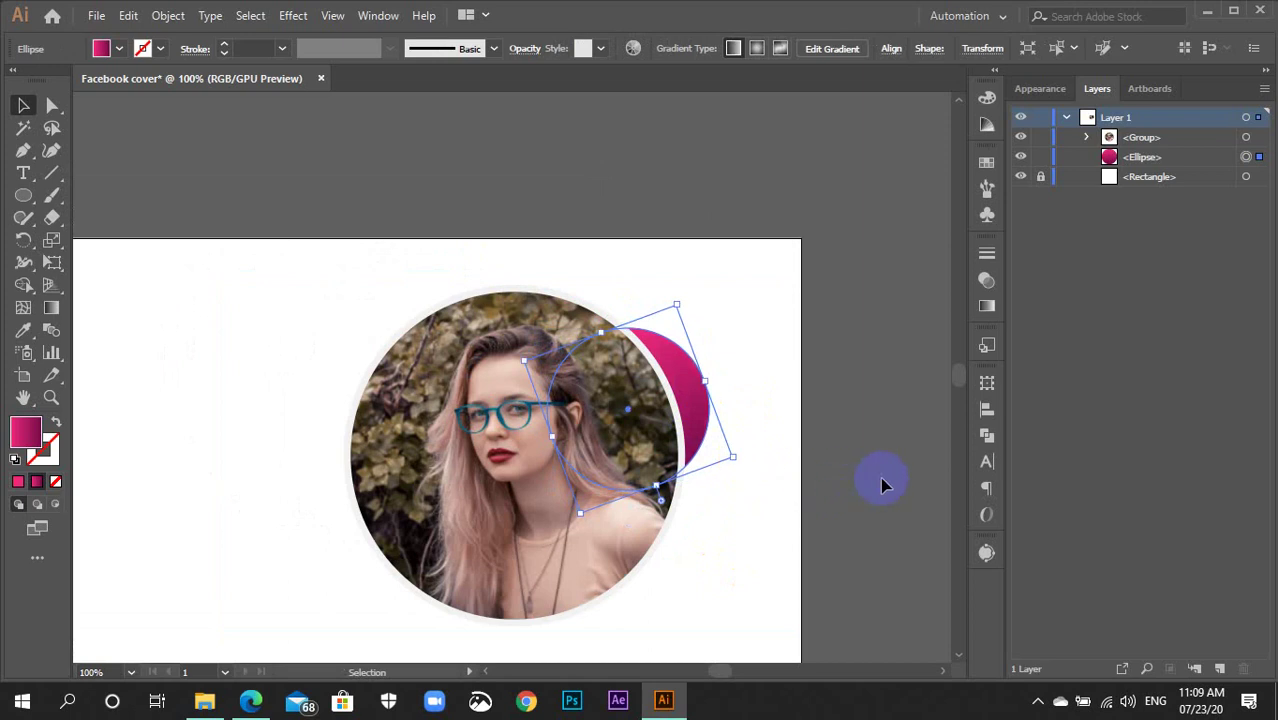
Alt-drag a copy to the portrait's left and scale and rotate it as a mirror.
left_click(695, 388)
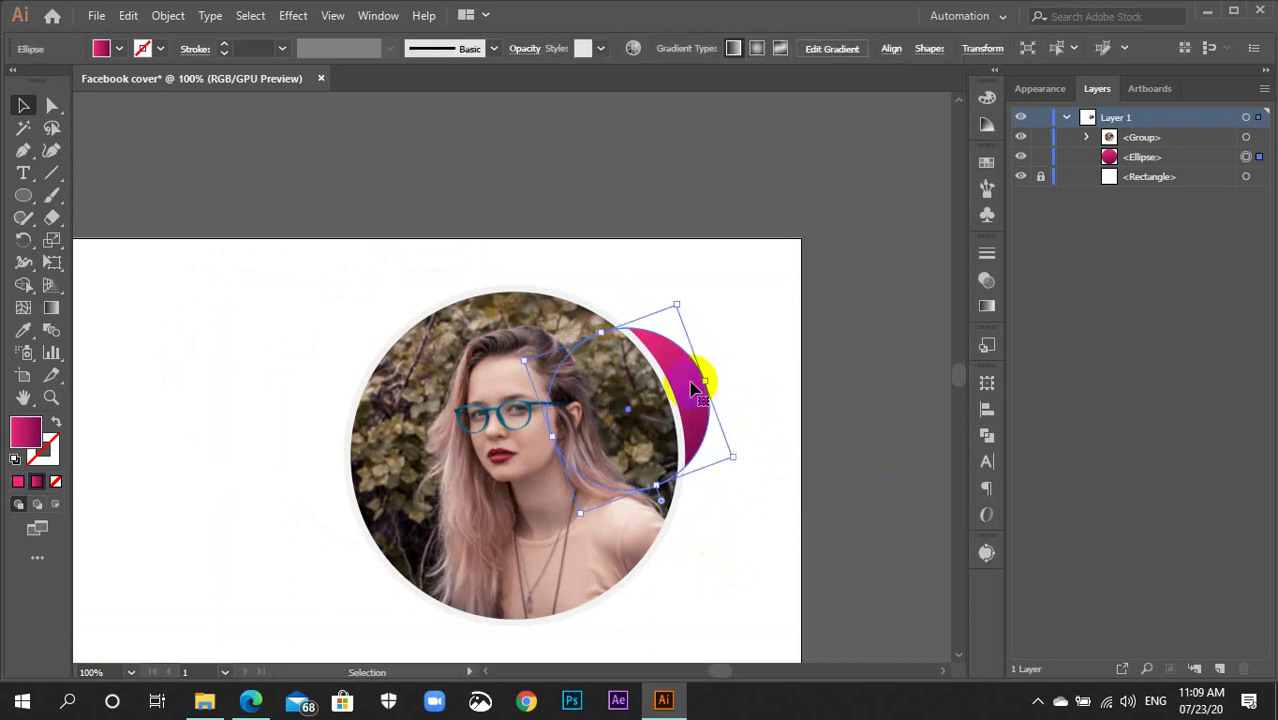
left_click_drag(695, 388, 485, 443)
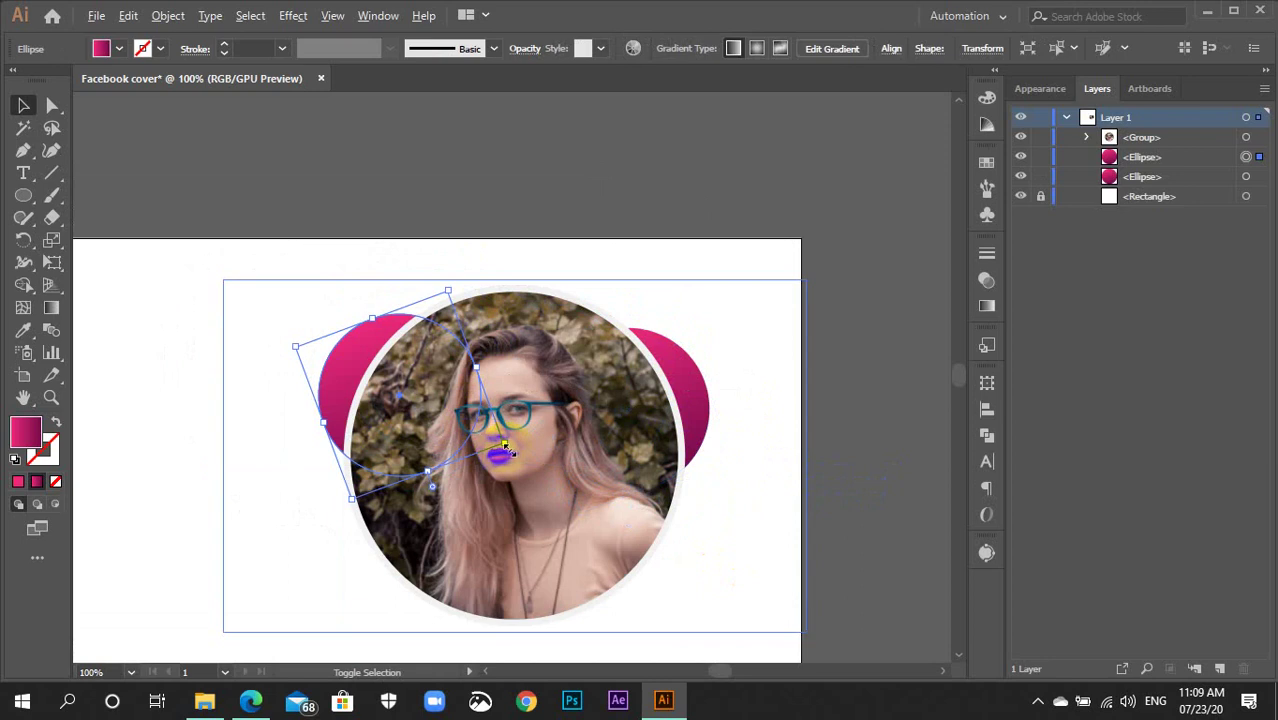
left_click_drag(506, 446, 541, 461)
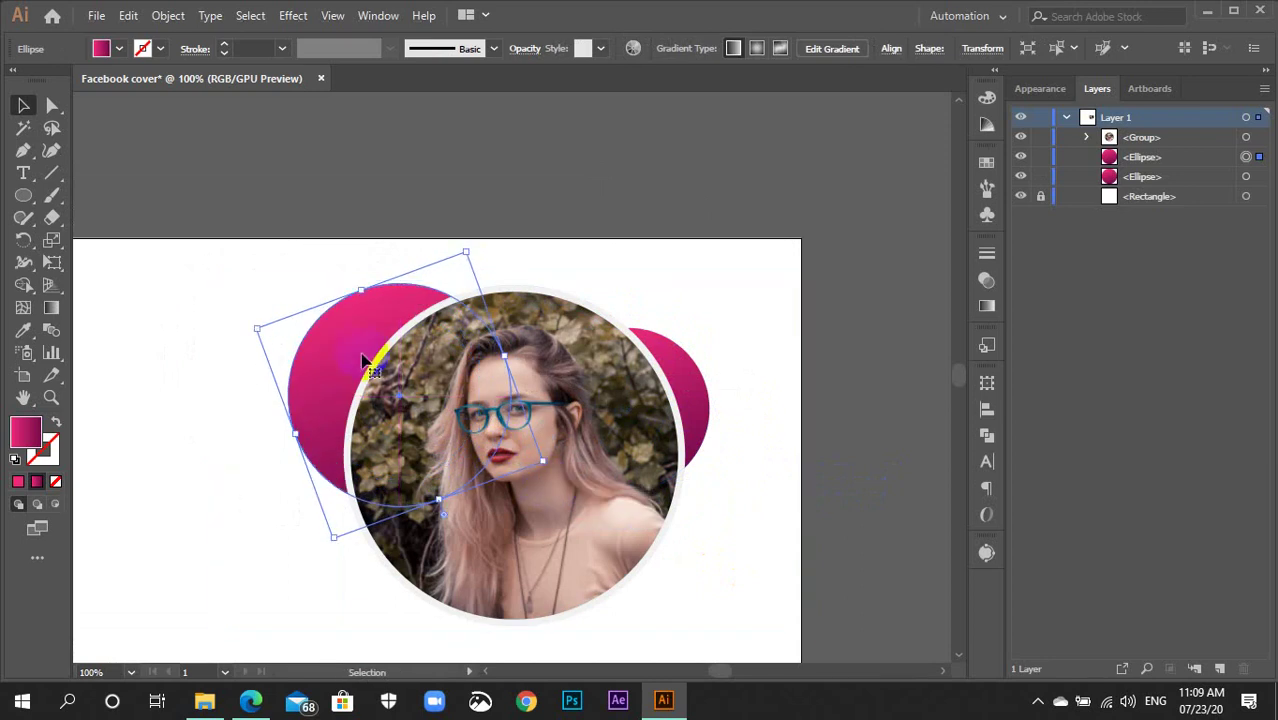
left_click_drag(465, 252, 507, 281)
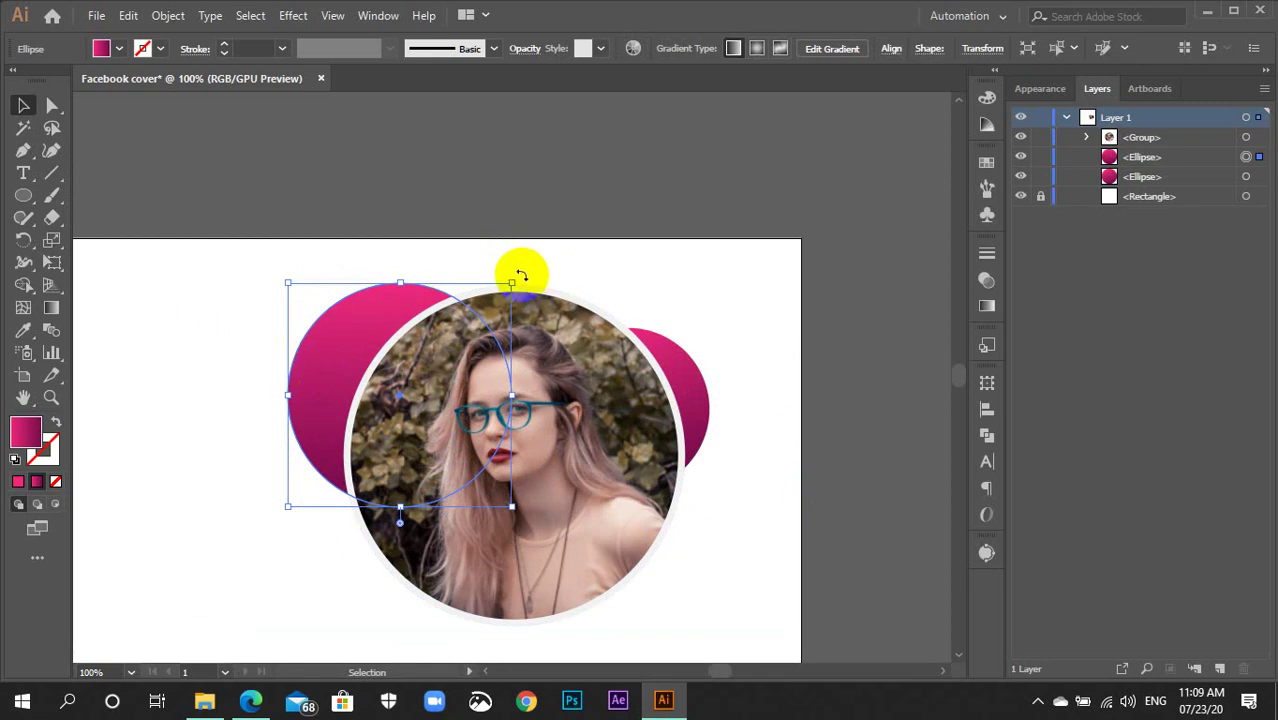
left_click_drag(520, 273, 557, 350)
left_click_drag(305, 338, 359, 367)
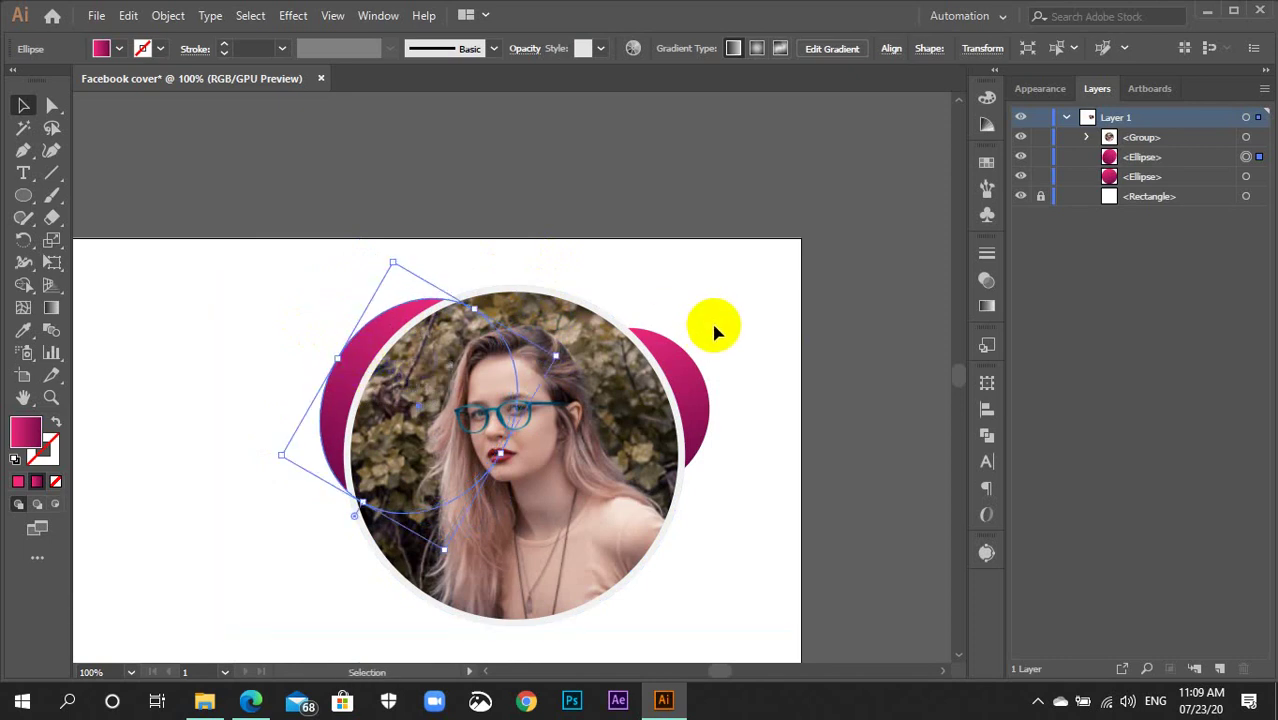
Shrink the right pink circle slightly to match the left one.
left_click(856, 394)
left_click(700, 406)
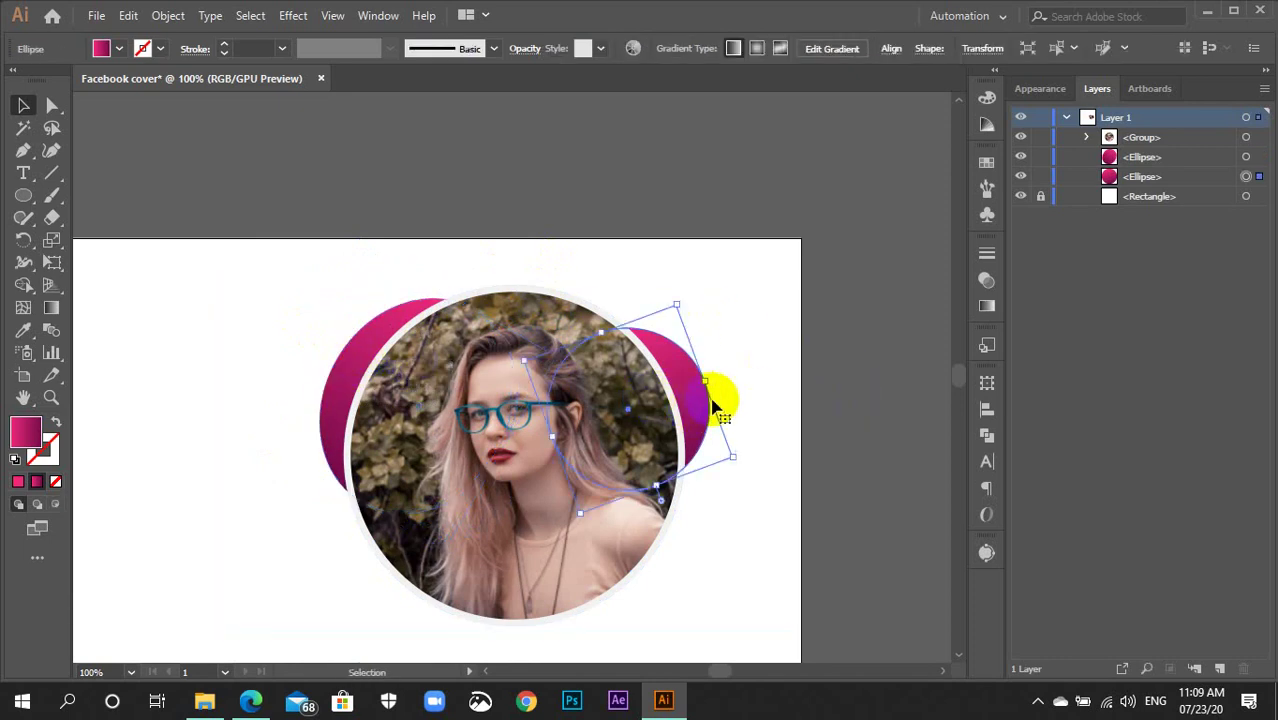
left_click_drag(706, 381, 702, 386)
left_click(856, 402)
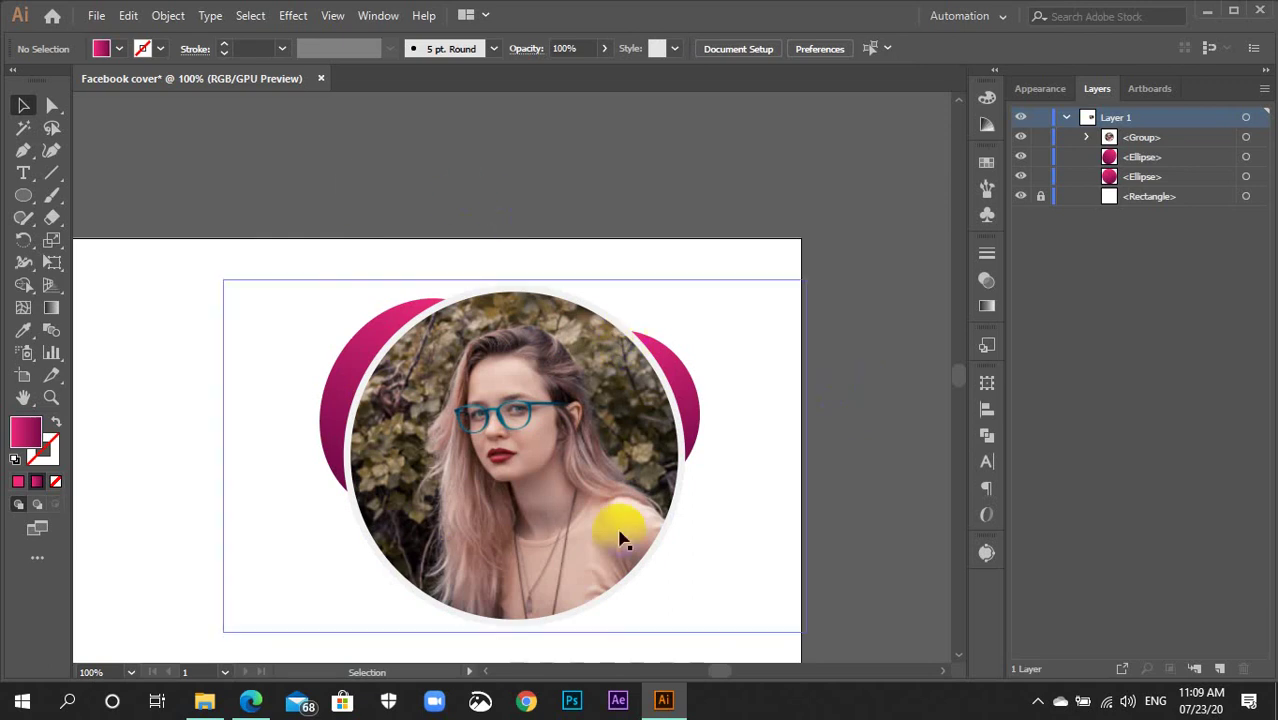
Marquee-select the portrait and both pink circles, group them, and recentre the view.
left_click_drag(378, 243, 764, 543)
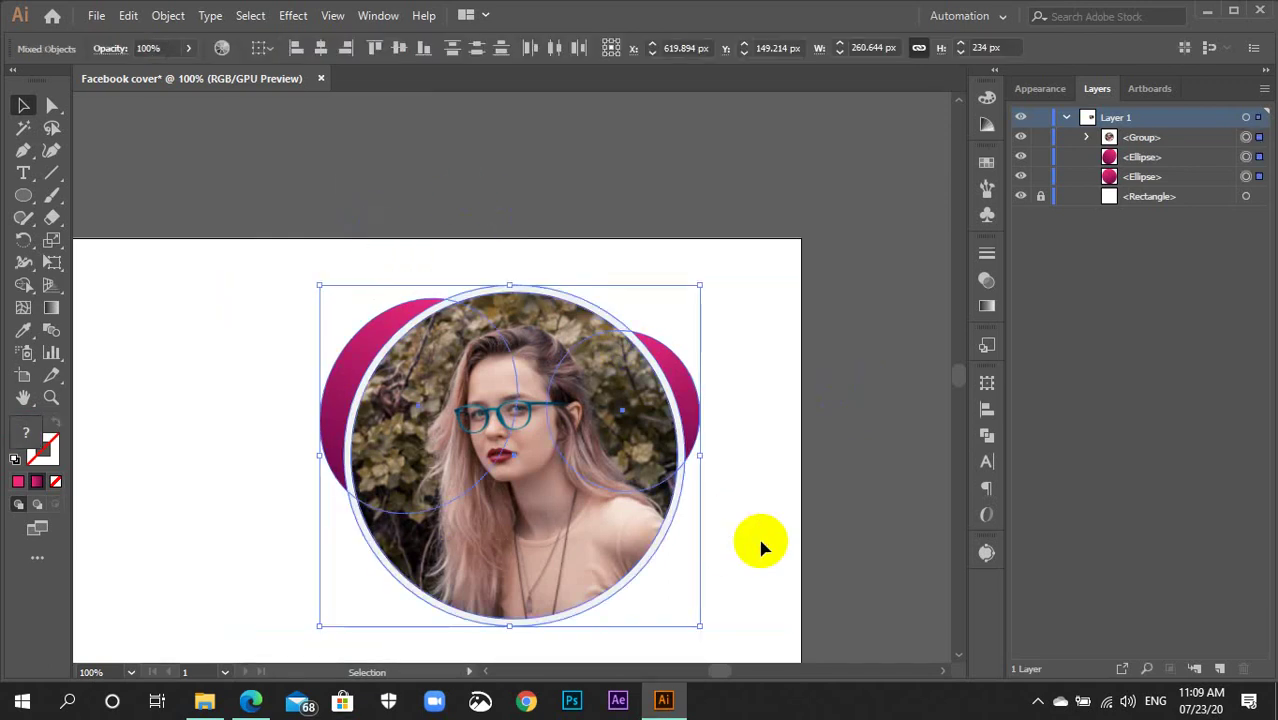
key("ctrl+g")
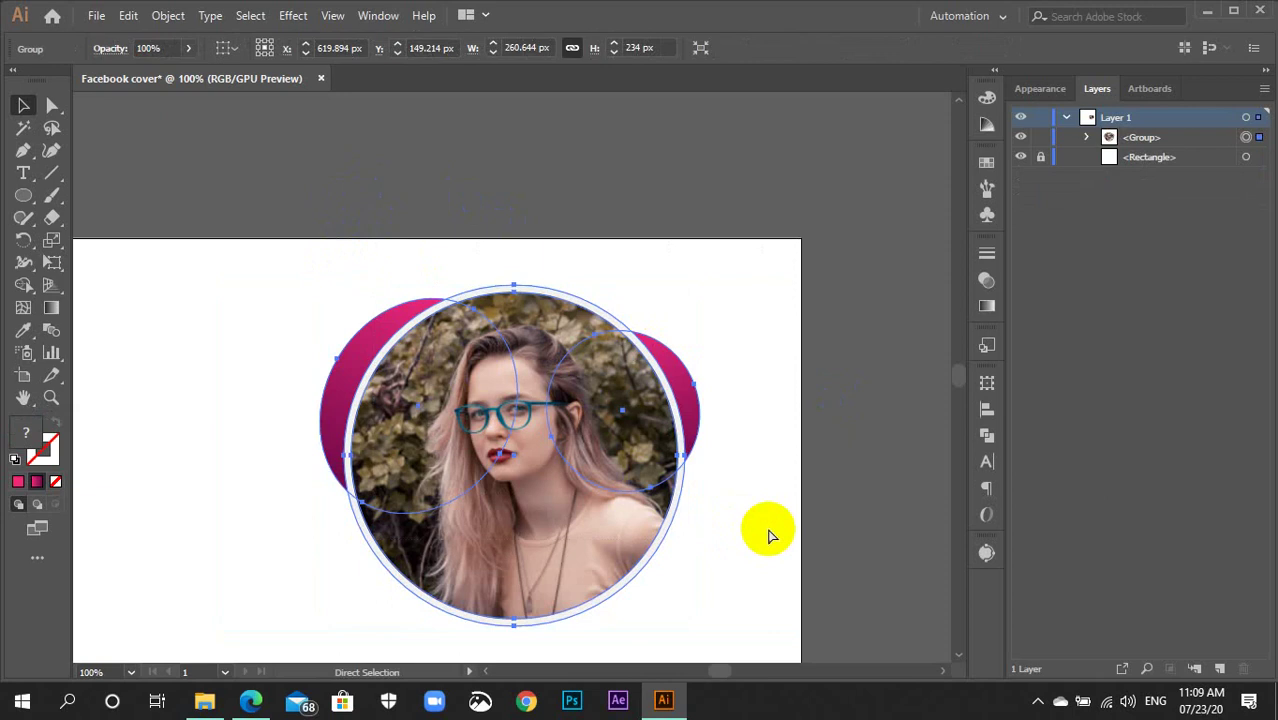
key("ctrl+minus")
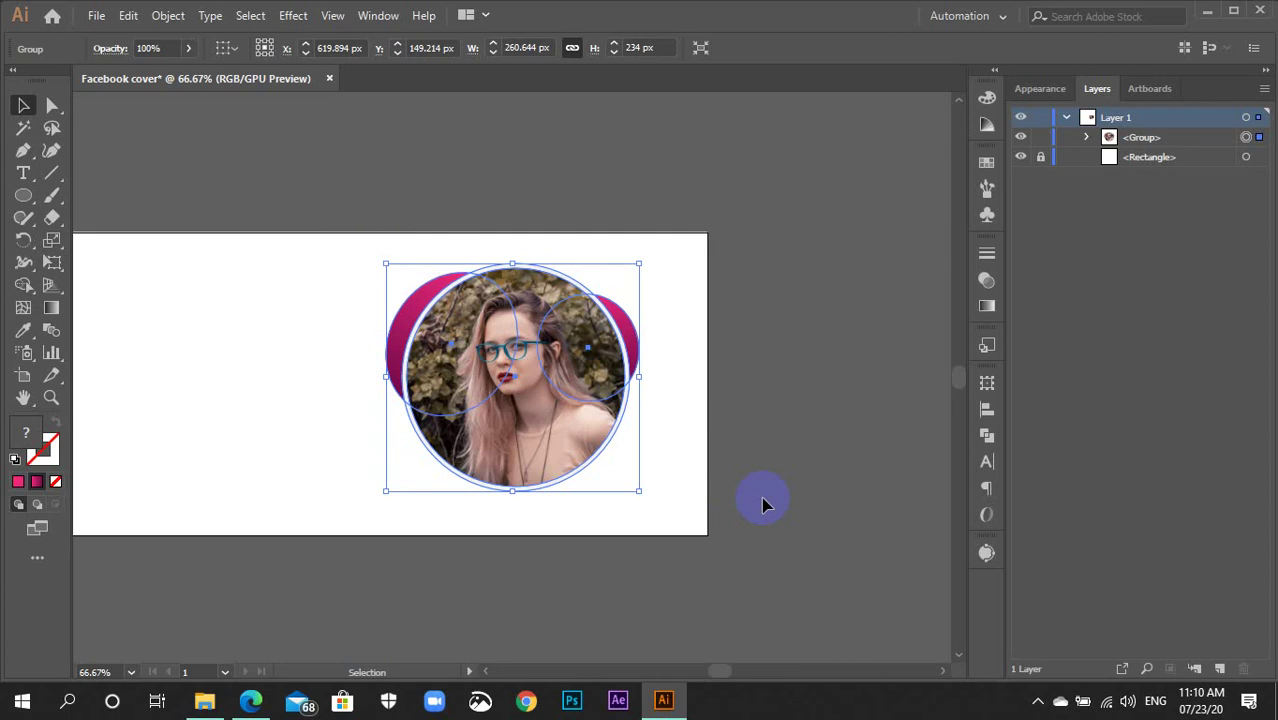
key("ctrl+shift+a")
key("ctrl+plus")
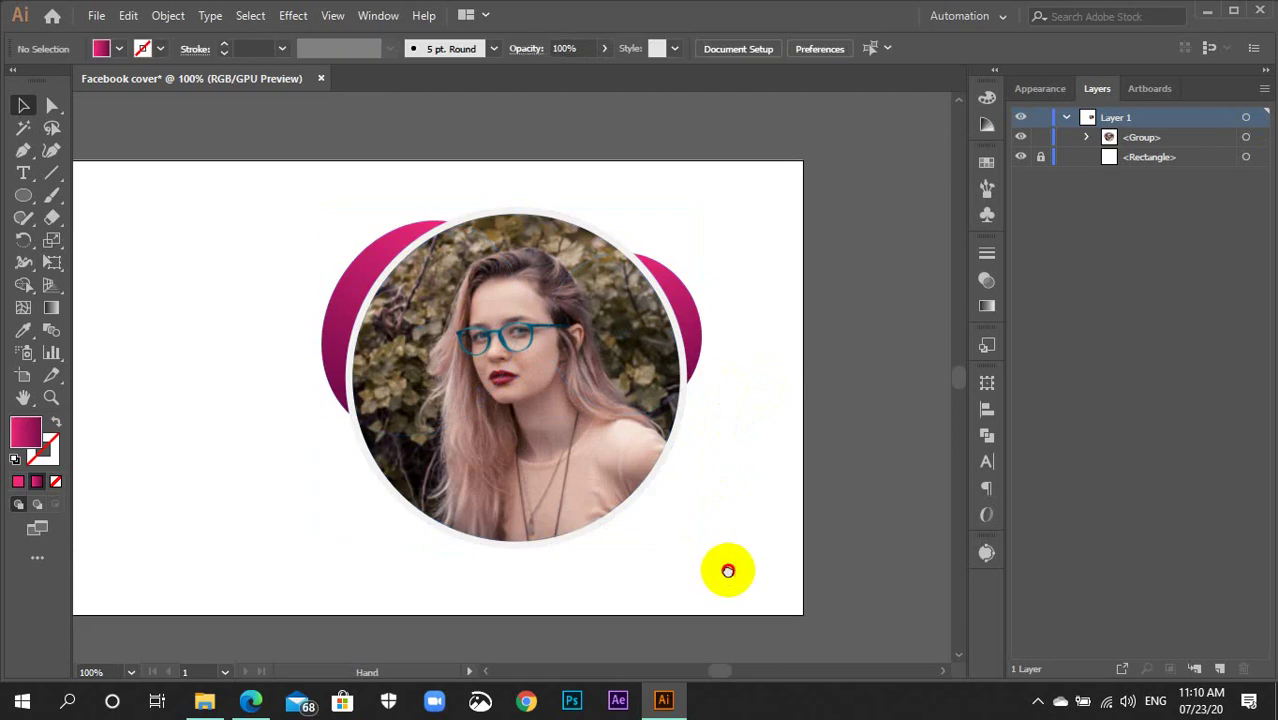
left_click_drag(728, 571, 643, 487)
Draw a small circle below-right of the portrait and Alt-drag an overlapping copy up-left.
key("l")
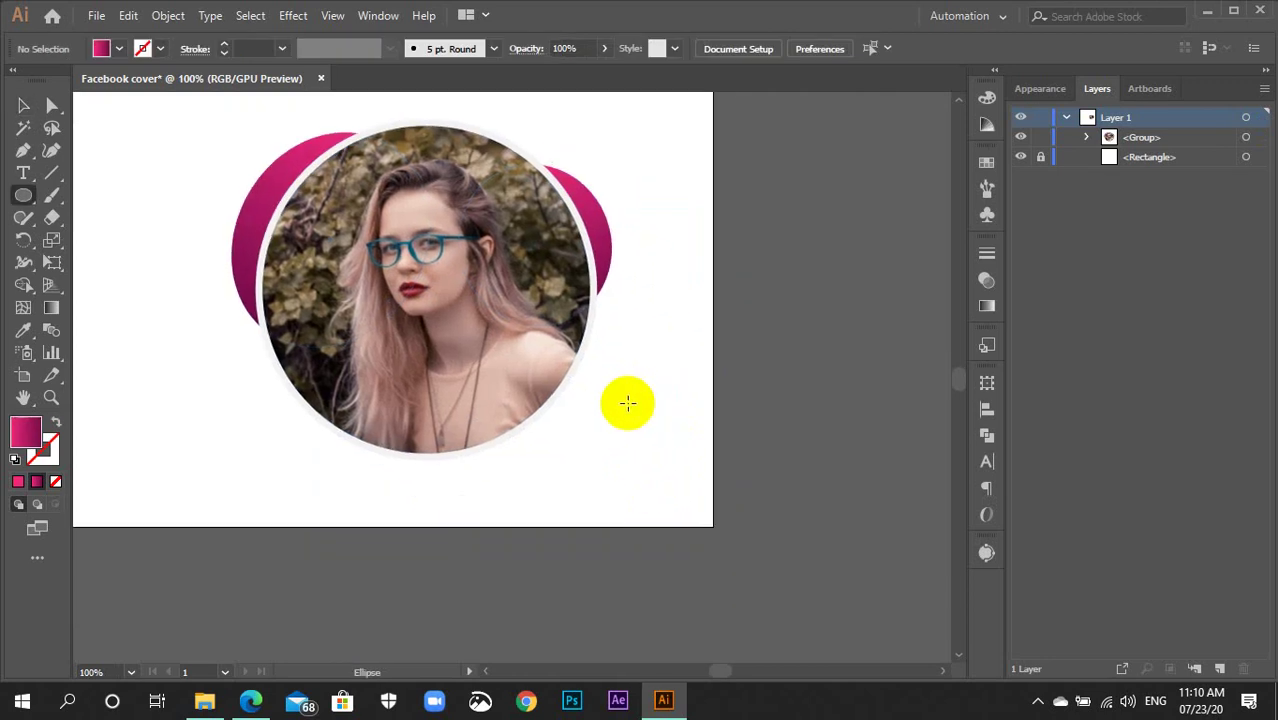
left_click_drag(597, 402, 652, 477)
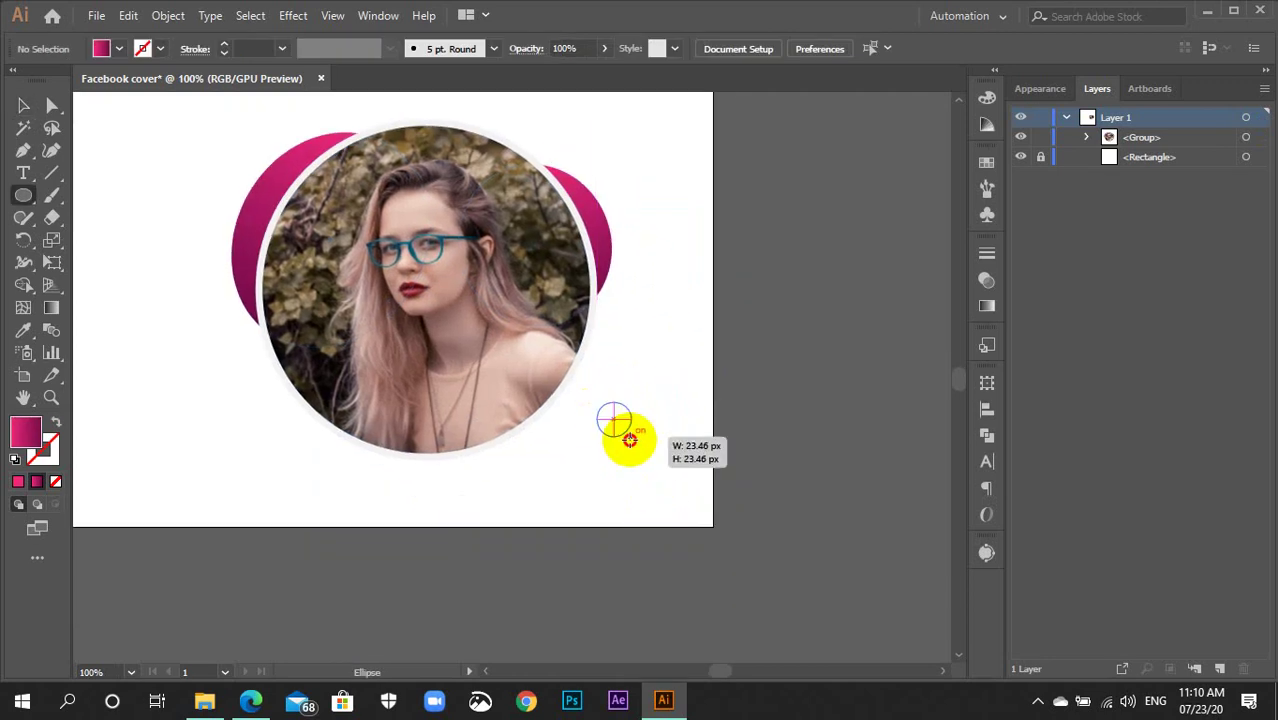
key("v")
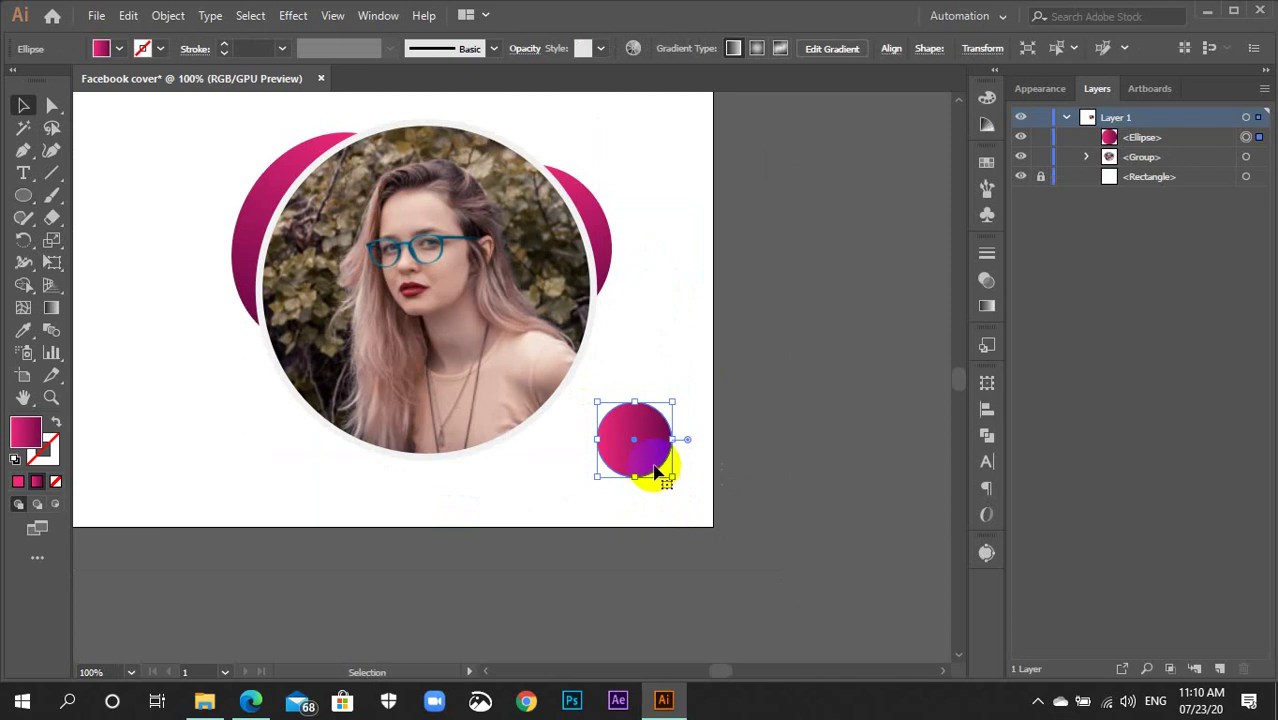
left_click_drag(645, 458, 641, 436)
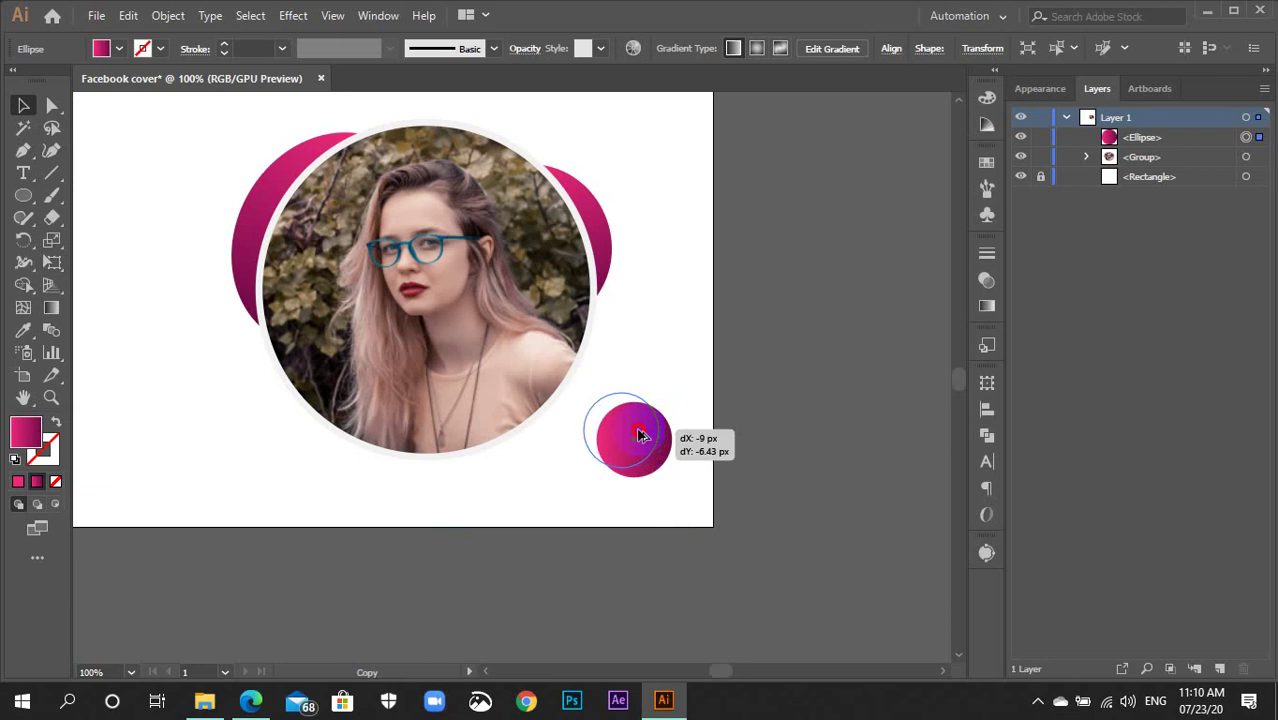
left_click_drag(641, 436, 638, 431)
left_click_drag(644, 481, 602, 428)
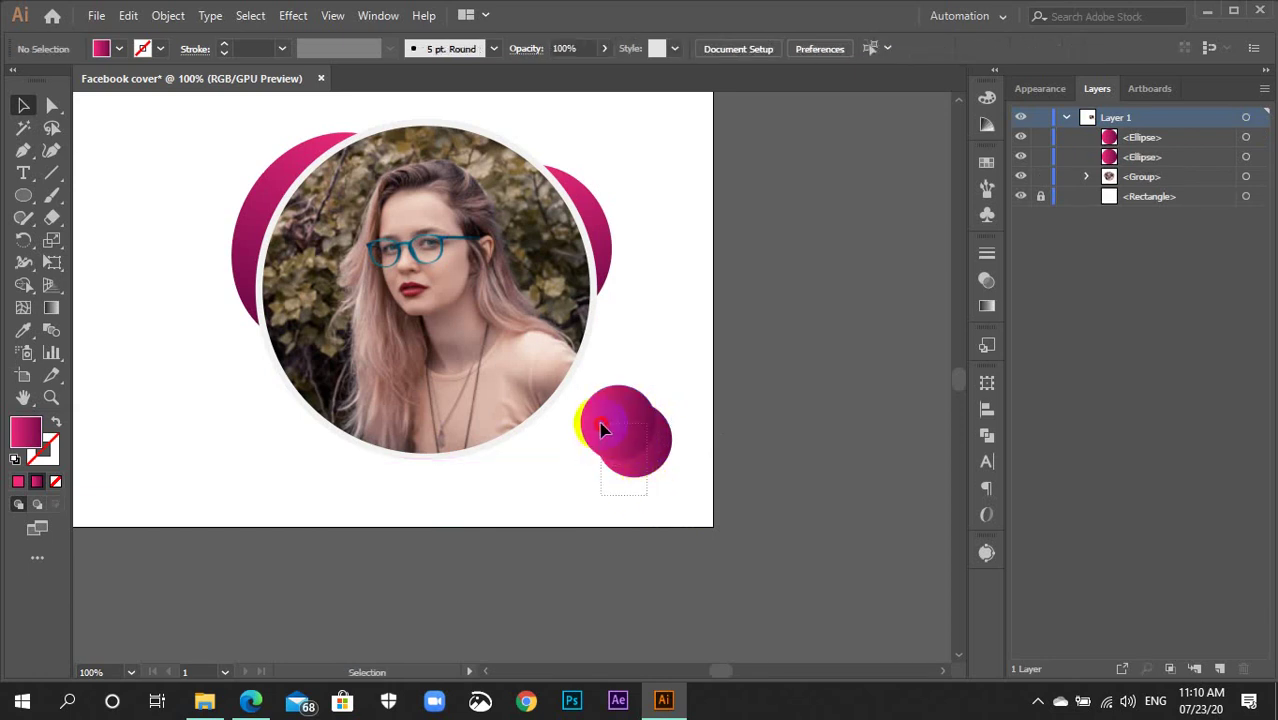
Subtract the front circle from the back one with Pathfinder Minus Front, leaving a magenta crescent.
left_click(986, 435)
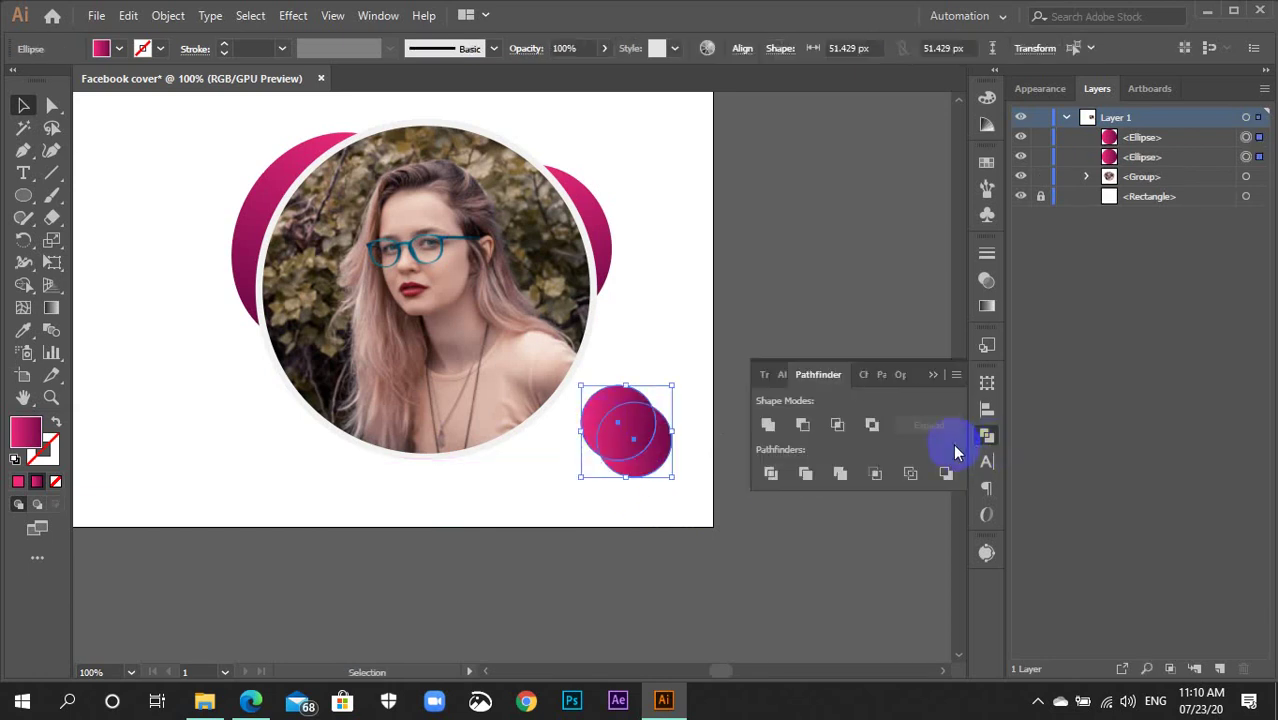
left_click(803, 427)
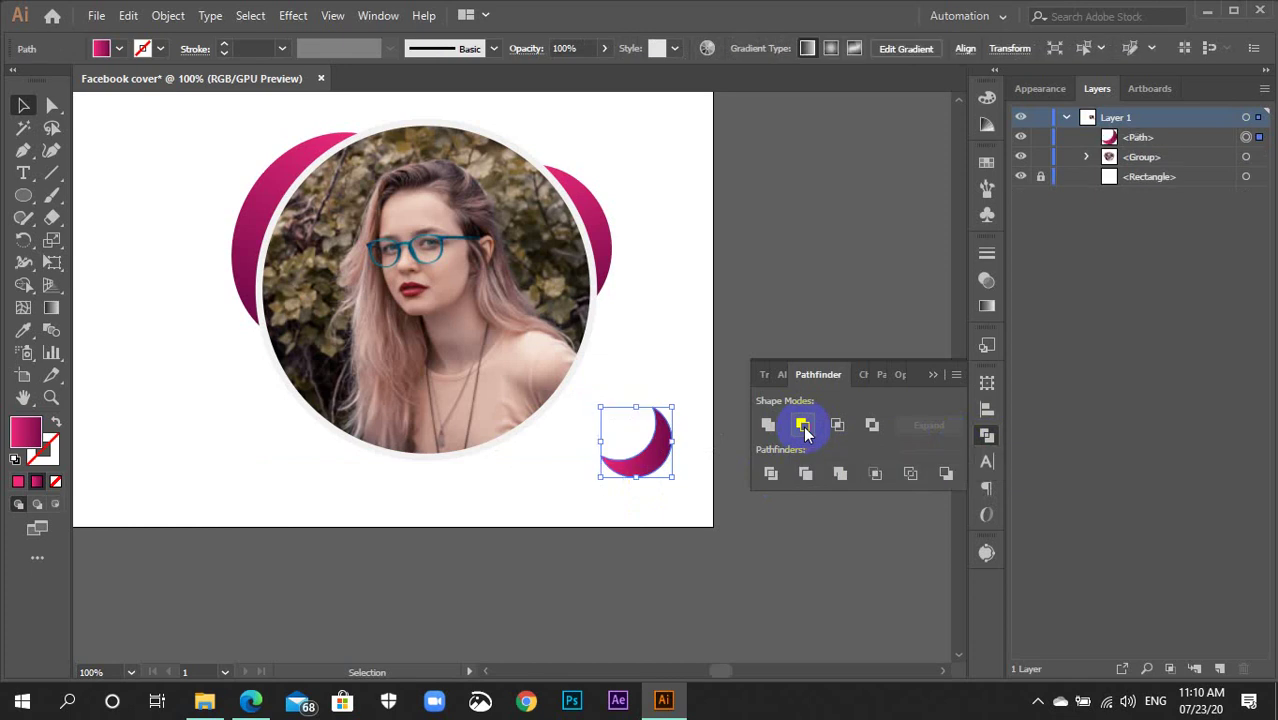
left_click(987, 437)
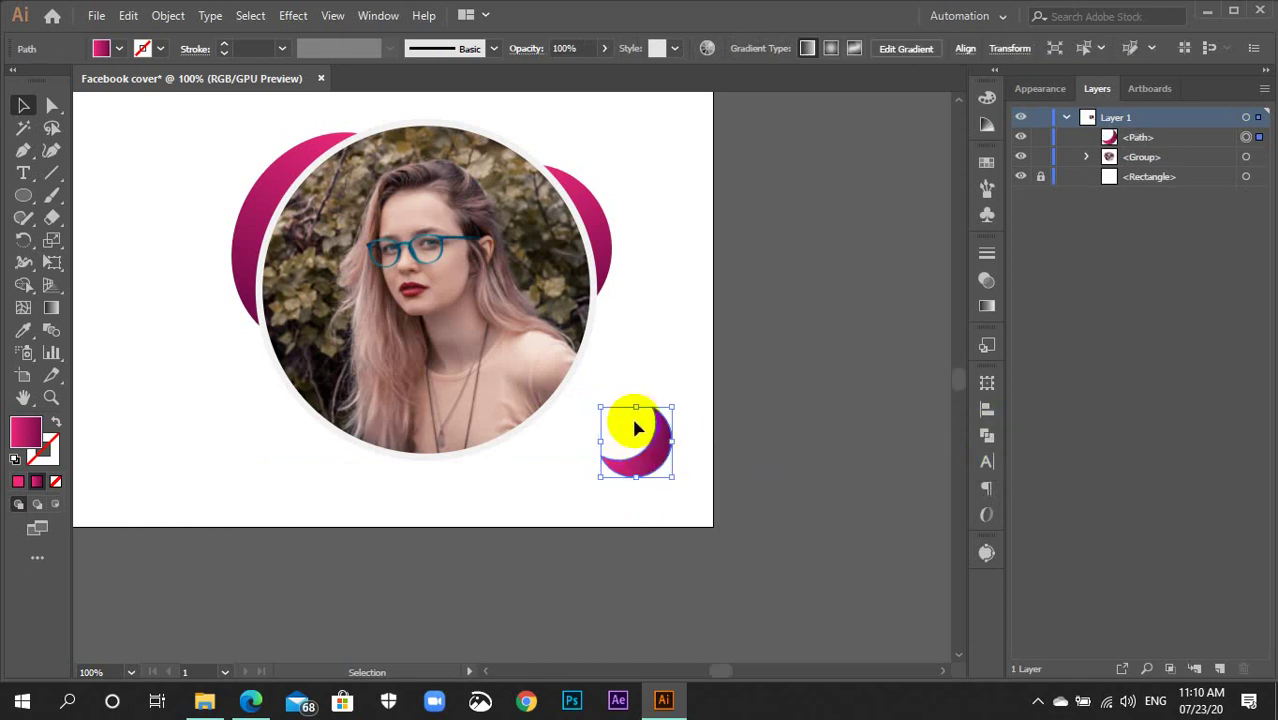
Round off both pointed tips of the crescent using its live-corner widgets.
key("a")
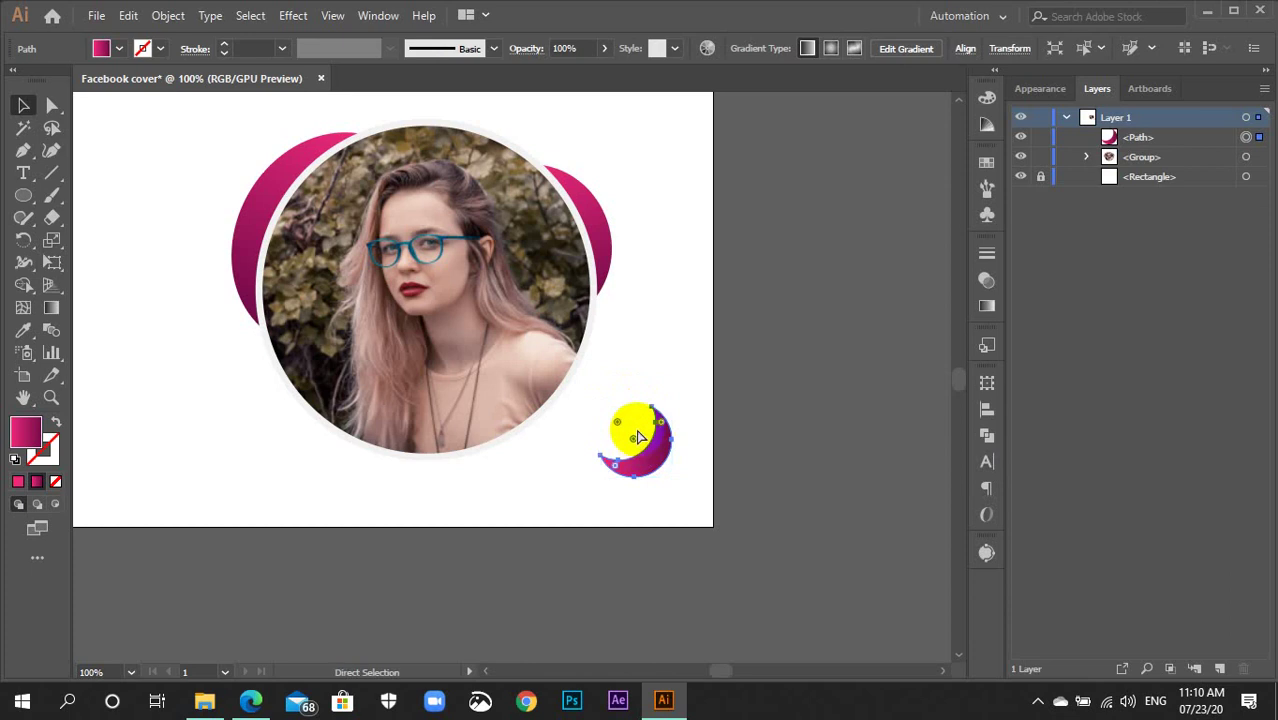
key("ctrl+equal")
key("ctrl+equal")
key("ctrl+equal")
key("ctrl+equal")
key("v")
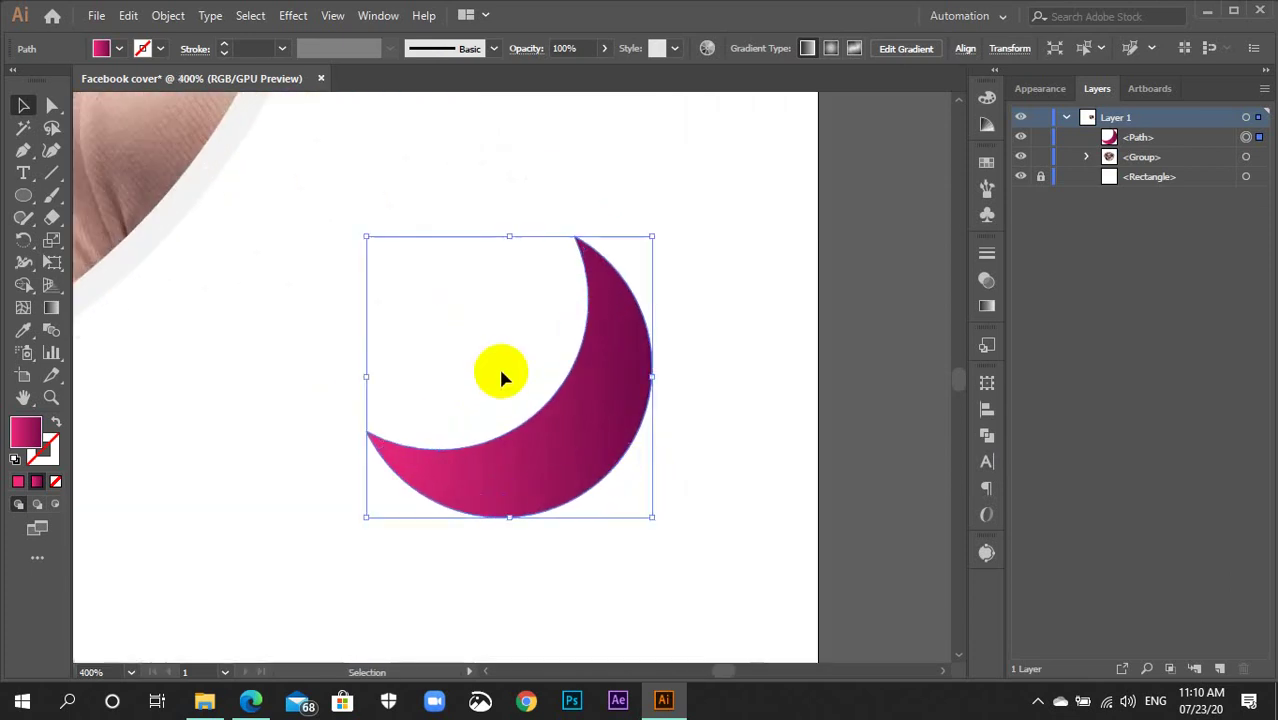
left_click(562, 428)
key("a")
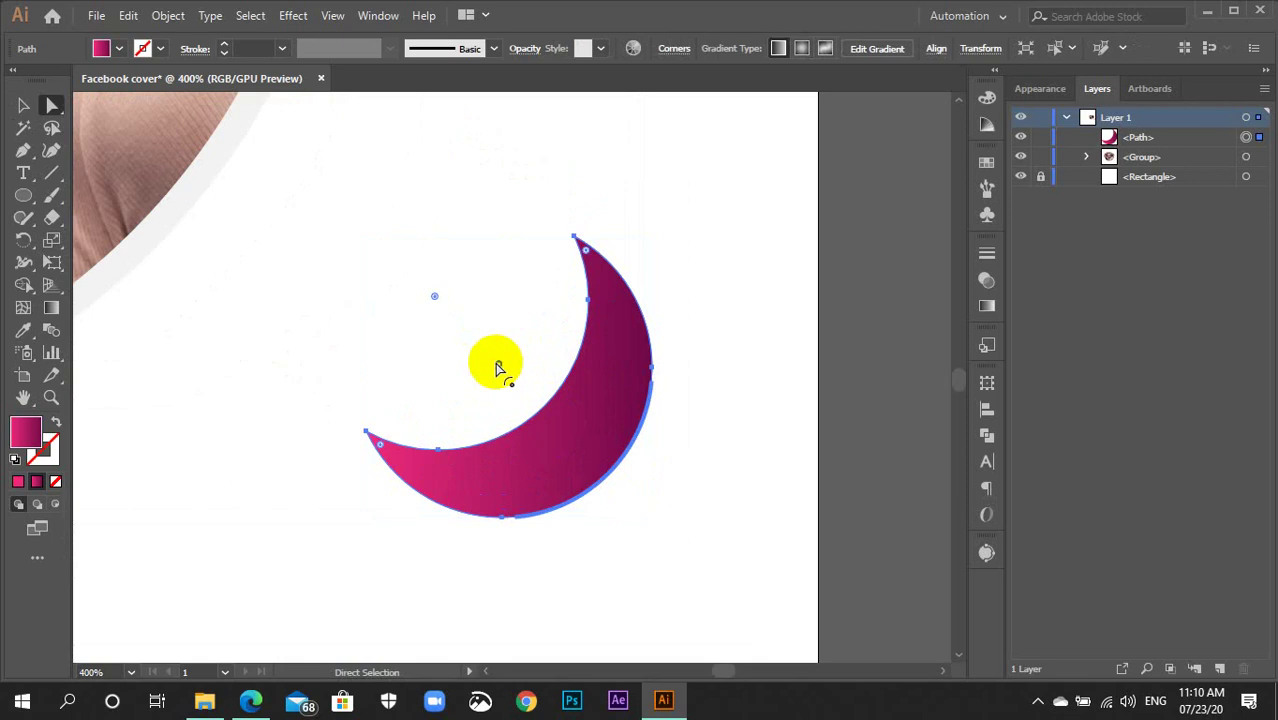
mouse_move(497, 368)
left_mouse_down()
mouse_move(473, 308)
mouse_move(434, 296)
left_mouse_up()
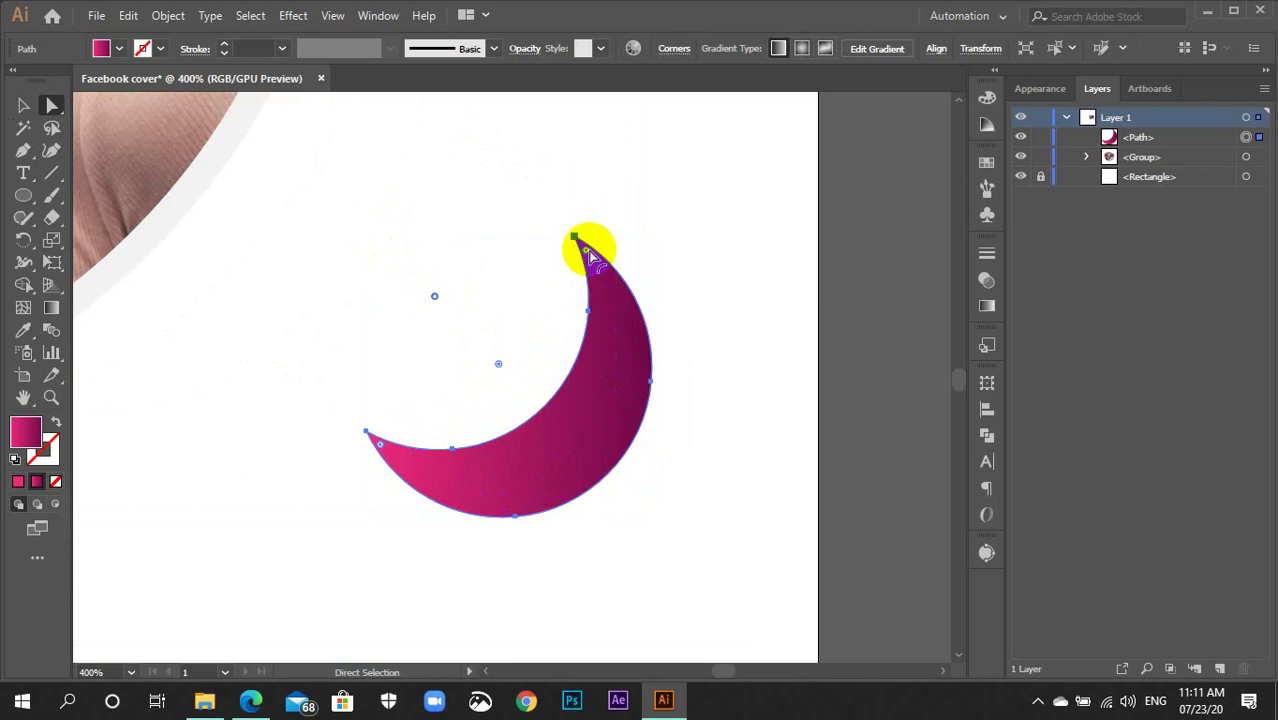
left_click_drag(588, 258, 588, 258)
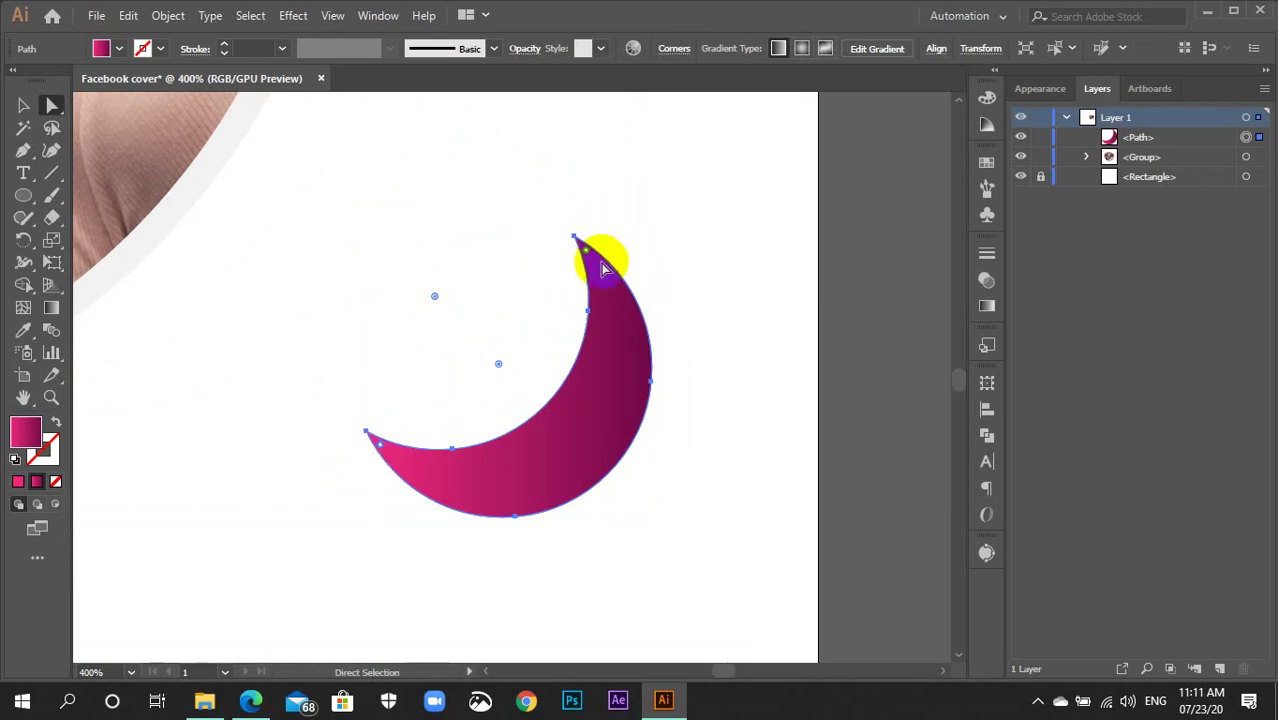
left_click_drag(590, 255, 719, 434)
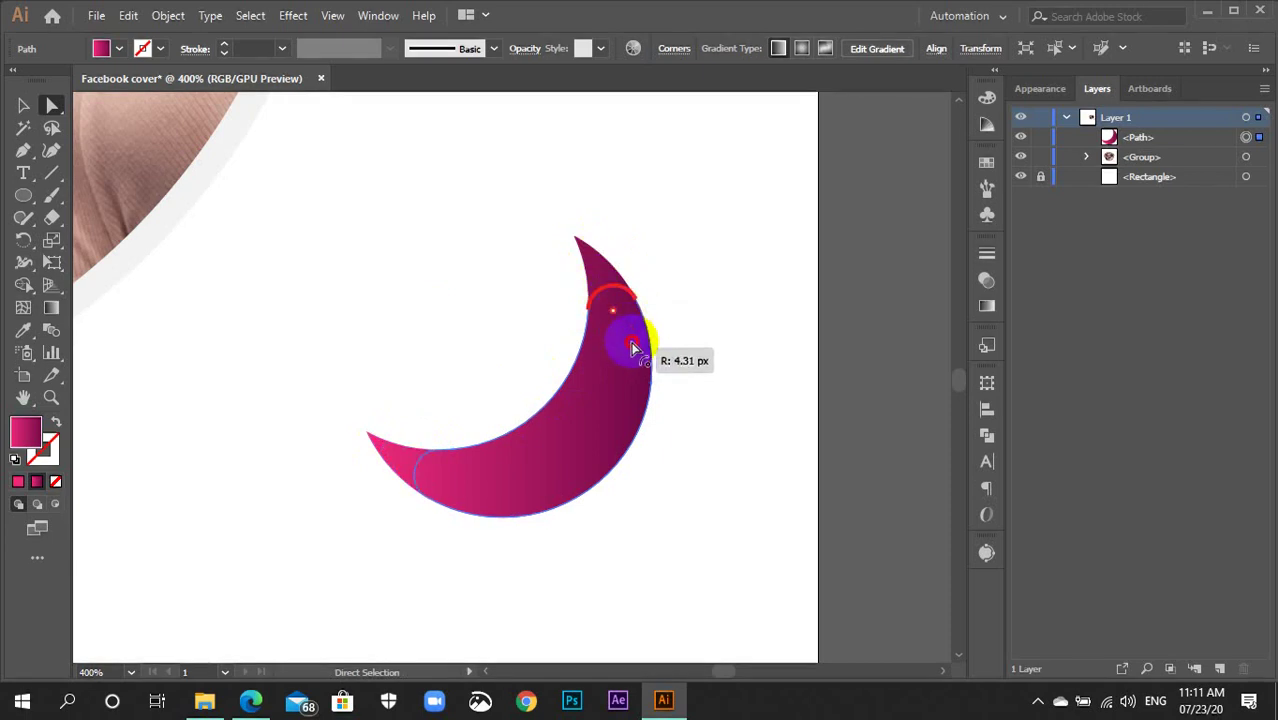
Move the crescent up against the portrait's lower right and tilt it about 22 degrees.
key("v")
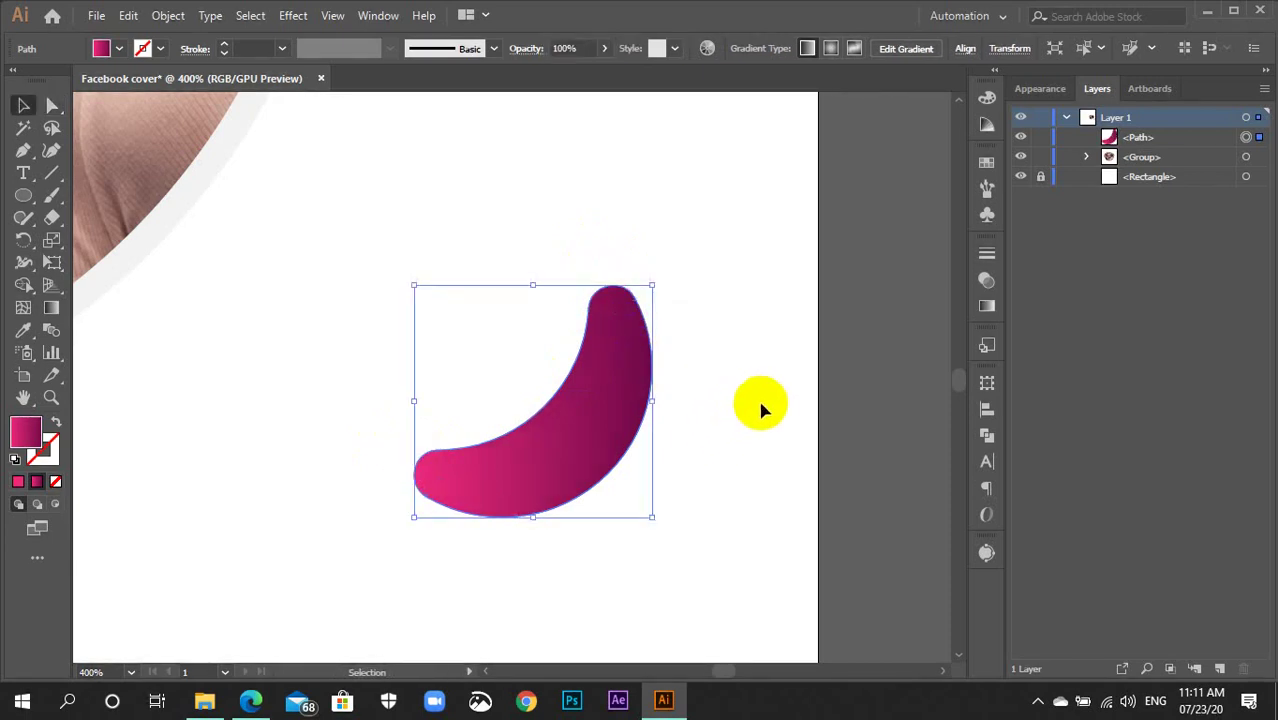
left_click(915, 450)
key("ctrl+minus")
key("ctrl+minus")
key("ctrl+minus")
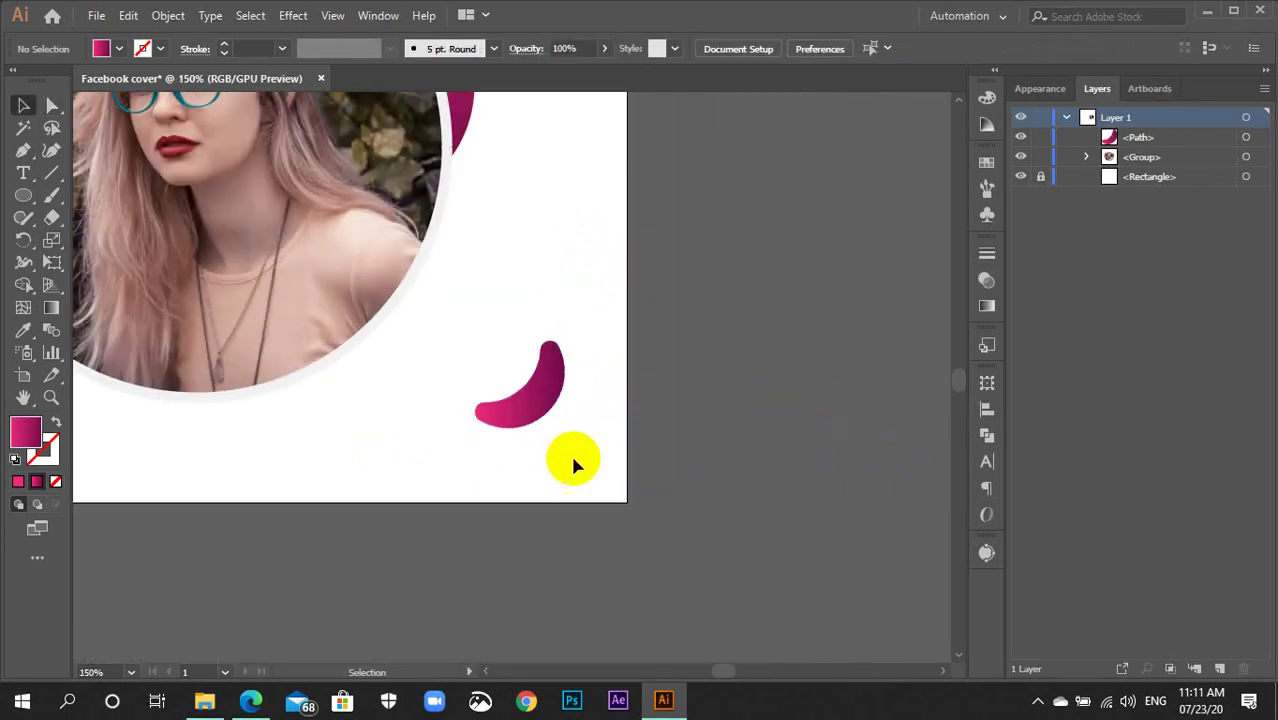
left_click_drag(533, 464, 645, 515)
left_click_drag(651, 437, 605, 370)
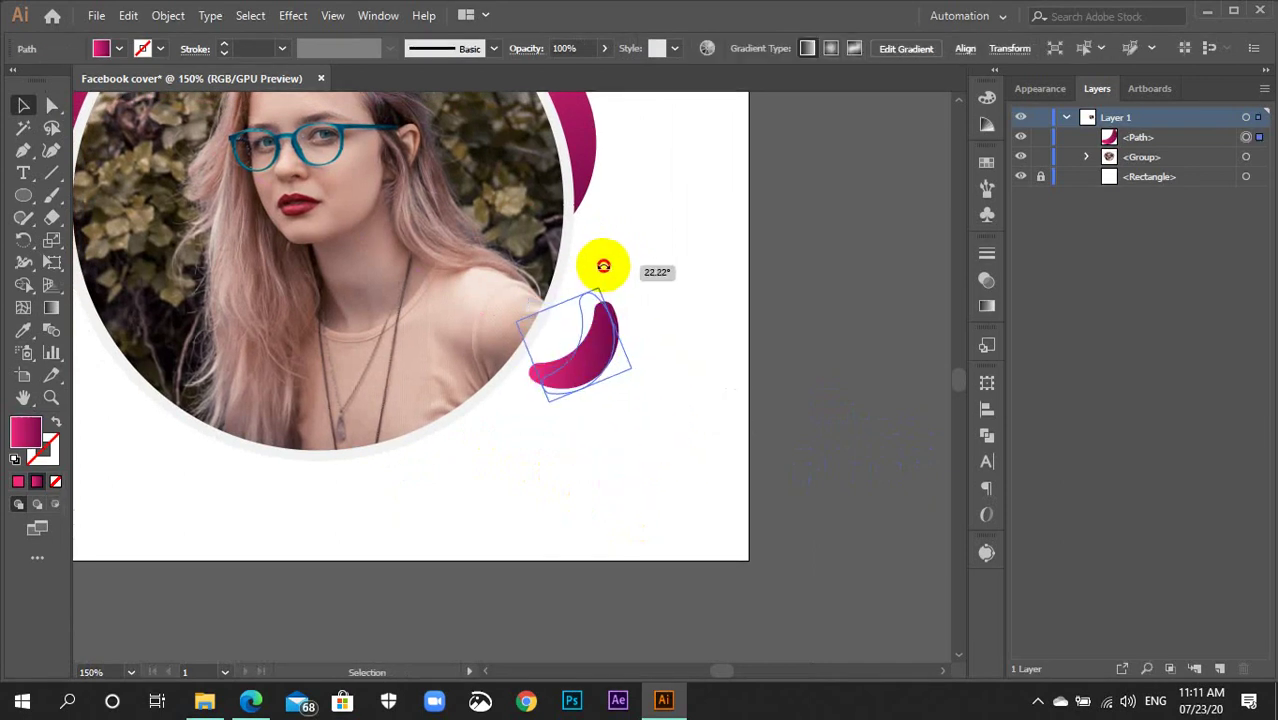
left_click_drag(622, 296, 597, 263)
key("ctrl+minus")
key("a")
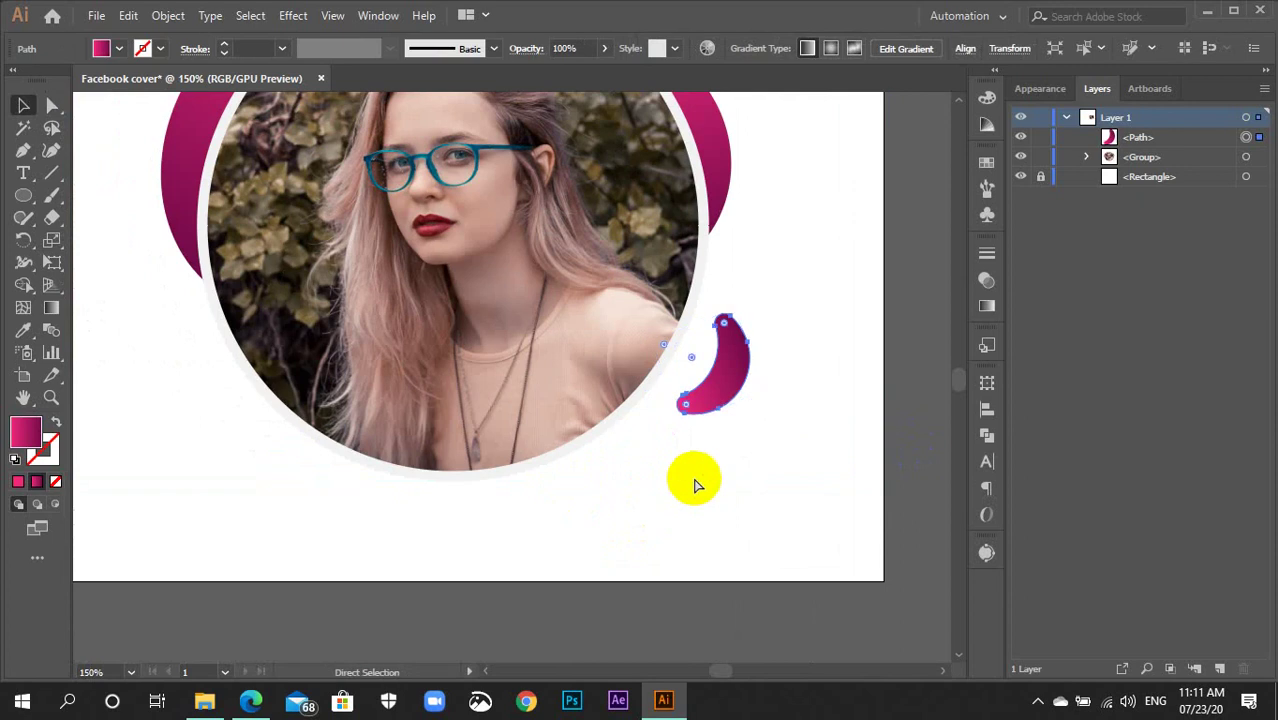
key("ctrl+minus")
key("v")
left_click_drag(522, 485, 621, 499)
left_click(632, 390)
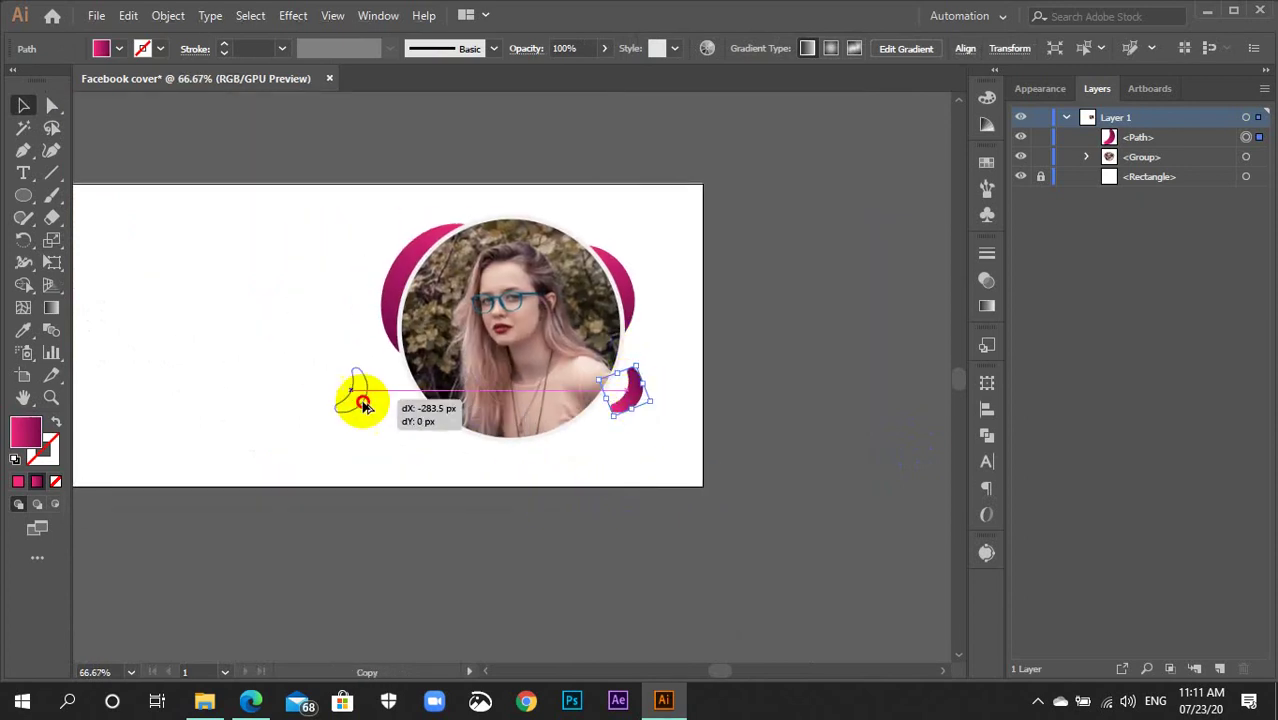
Place copies of the crescent left of and below the portrait, repeating the copy with Ctrl+D.
left_click_drag(638, 403, 356, 400)
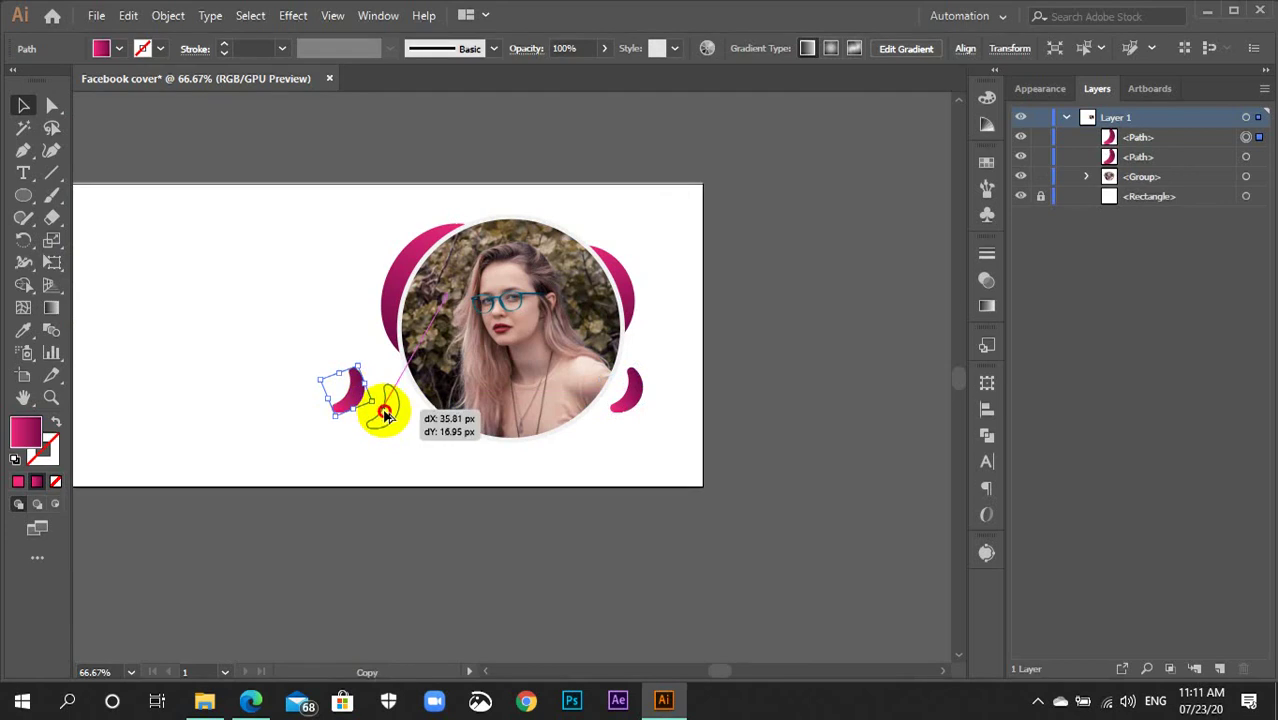
left_click_drag(360, 398, 390, 420)
key("ctrl+d")
key("ctrl+d")
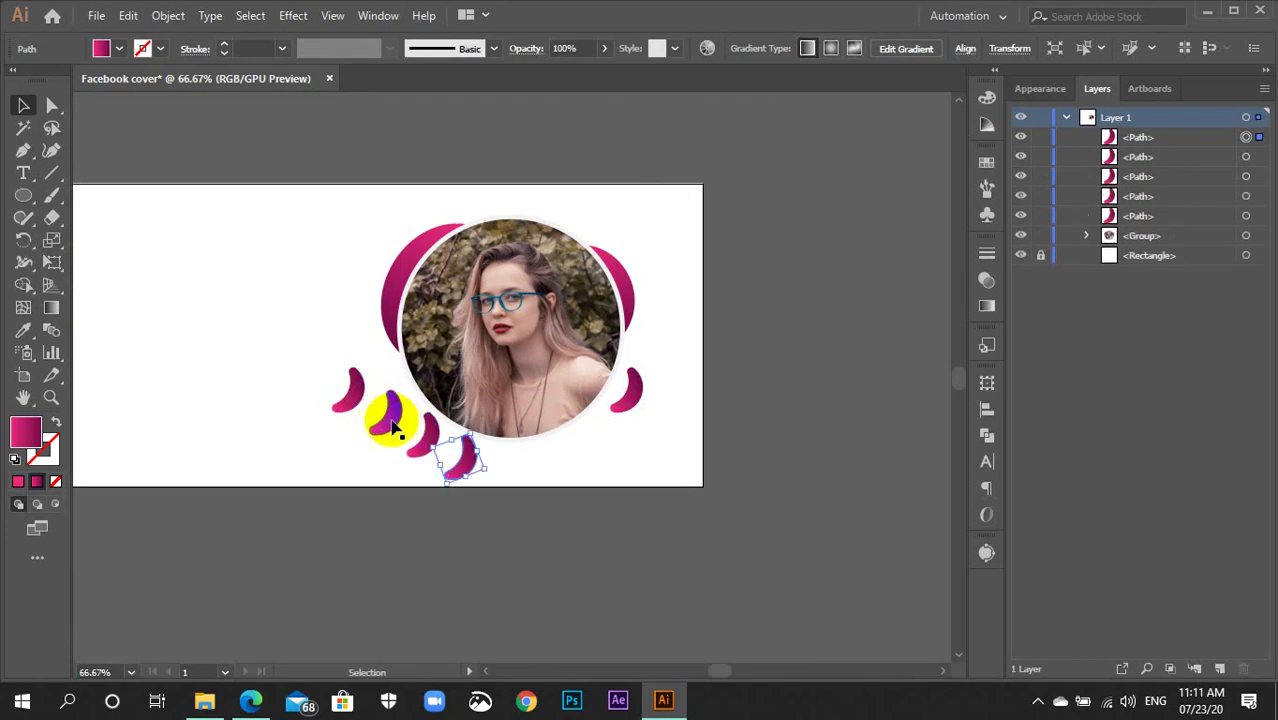
left_click(410, 455)
key("v")
Shrink the left crescent, rotate another copy, and move one to the portrait's top-left.
left_click(357, 400)
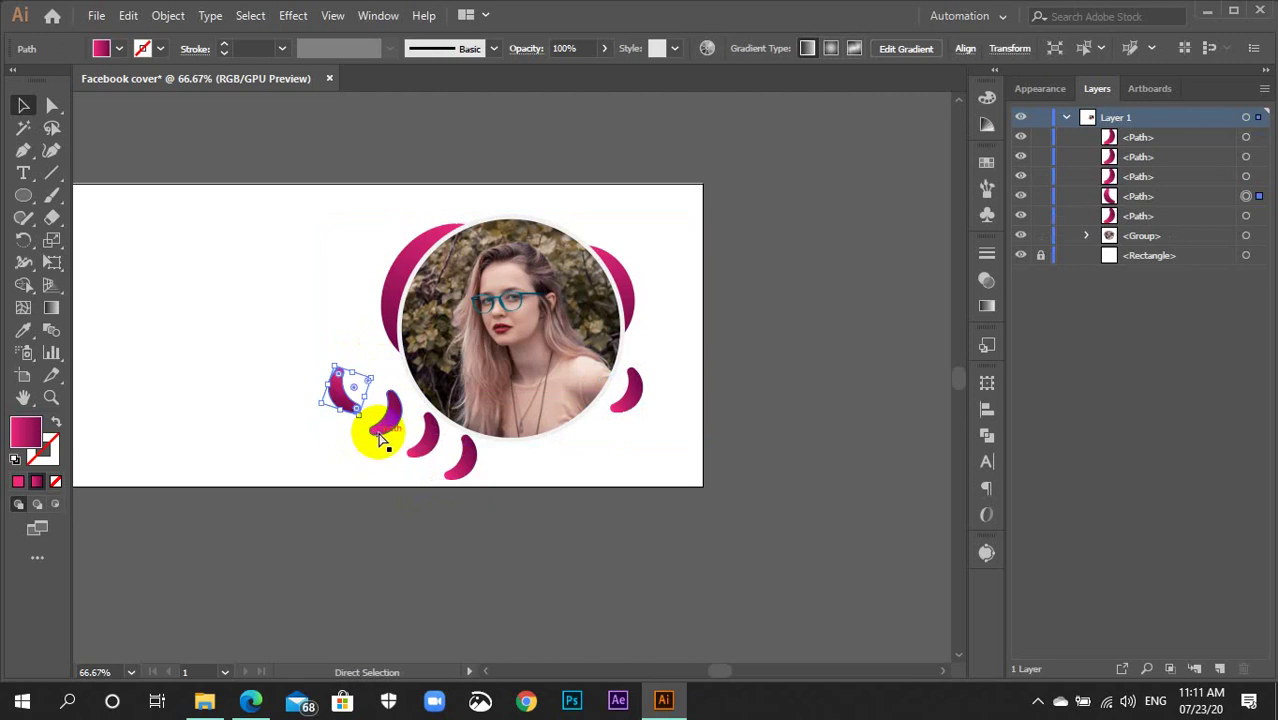
key("ctrl+plus")
key("ctrl+plus")
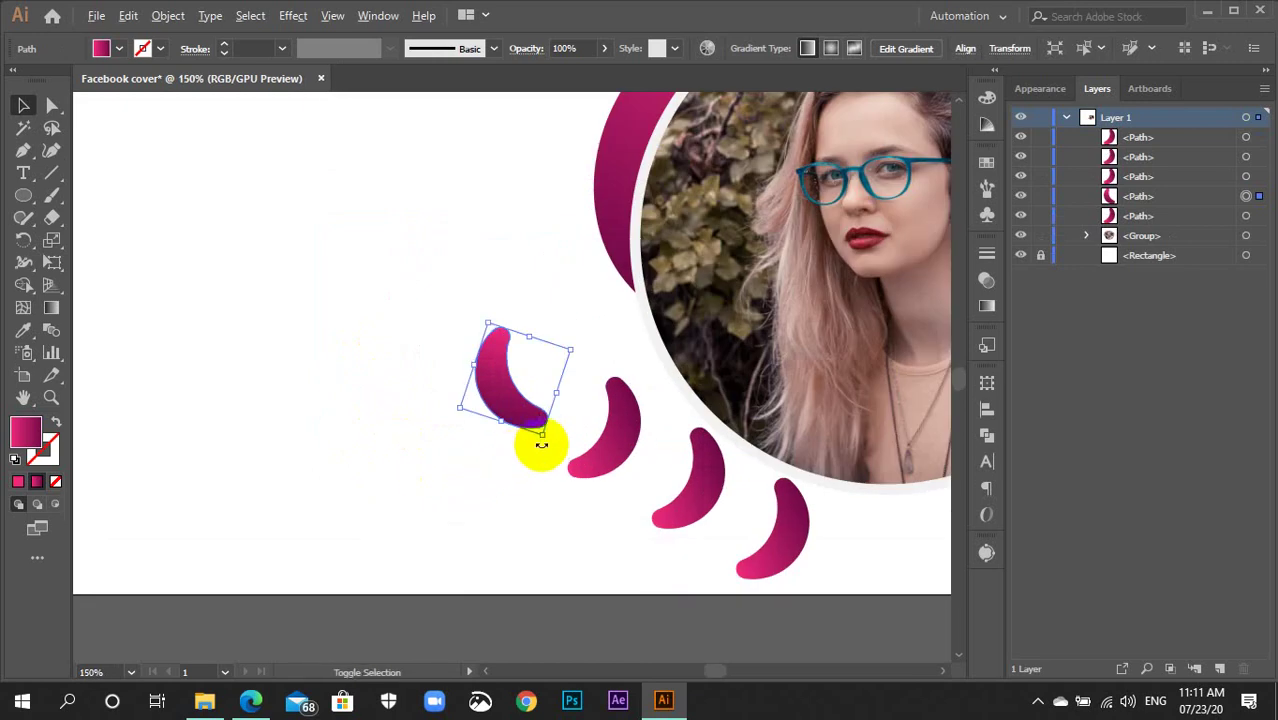
mouse_move(541, 433)
left_mouse_down()
mouse_move(512, 406)
mouse_move(575, 340)
left_mouse_up()
left_click(620, 470)
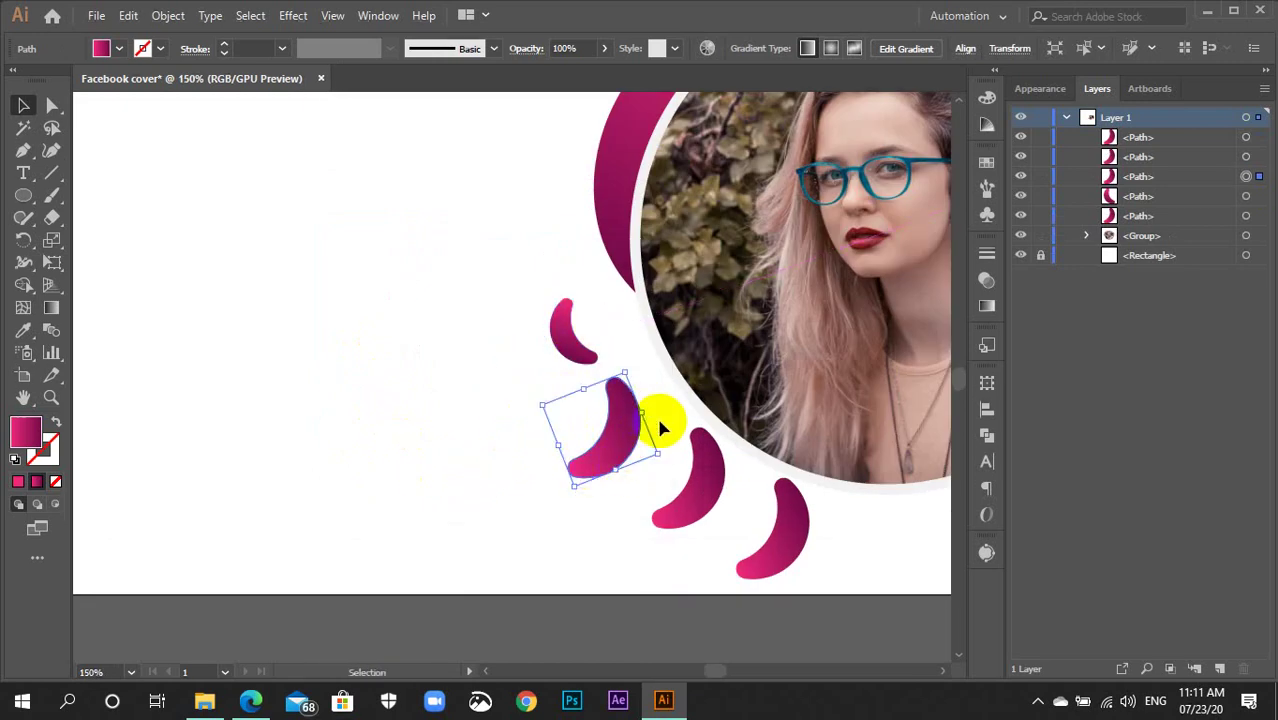
left_click_drag(674, 462, 465, 505)
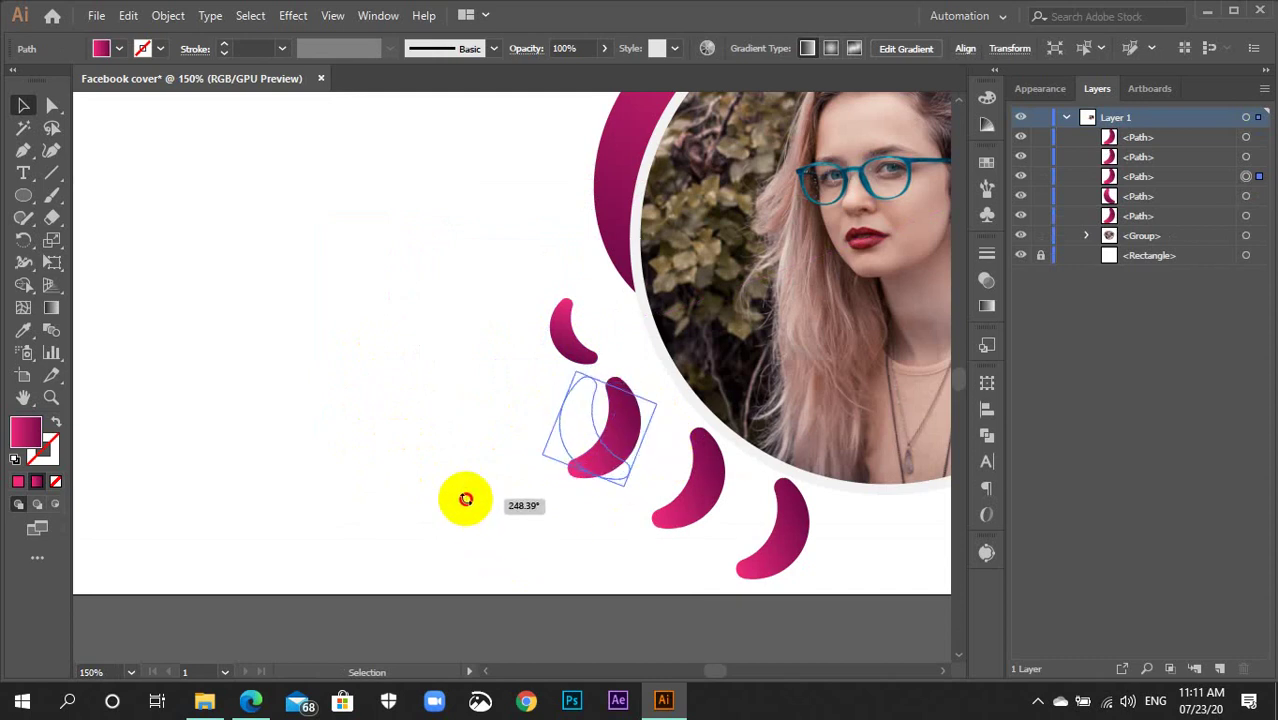
key("a")
key("ctrl+minus")
key("ctrl+minus")
key("ctrl+minus")
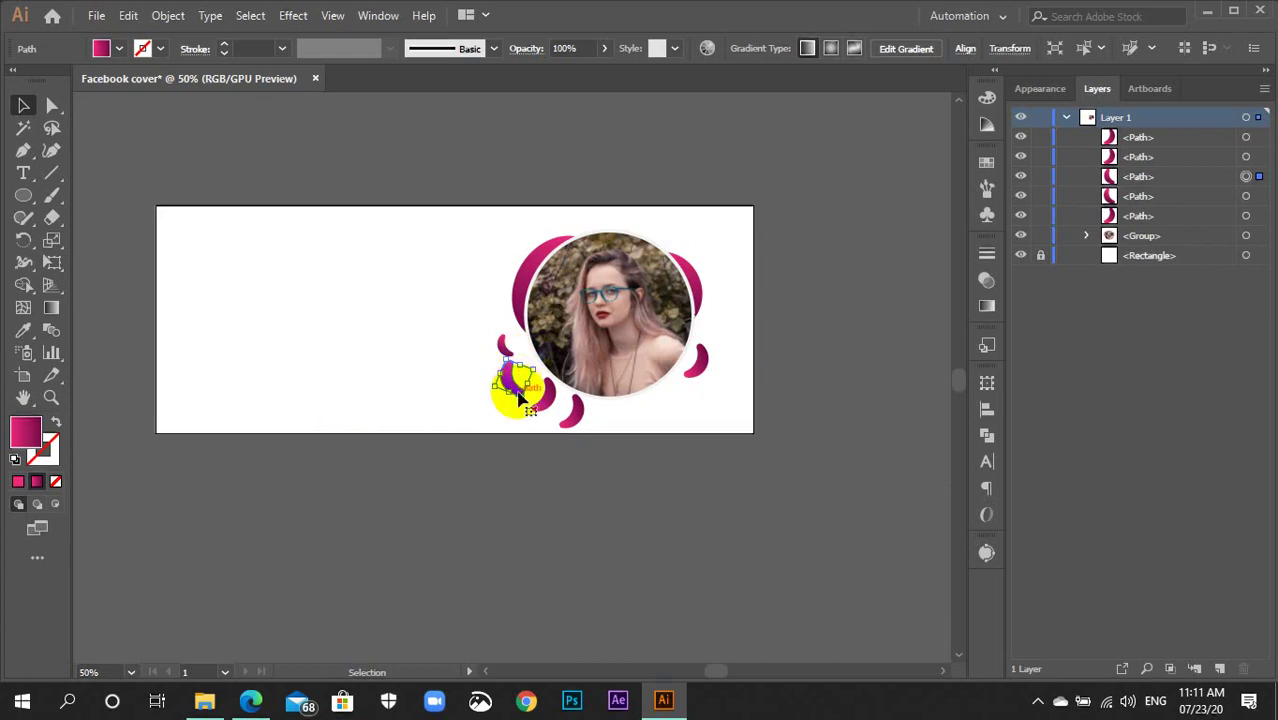
mouse_move(509, 372)
left_mouse_down()
mouse_move(489, 216)
mouse_move(551, 235)
mouse_move(565, 222)
left_mouse_up()
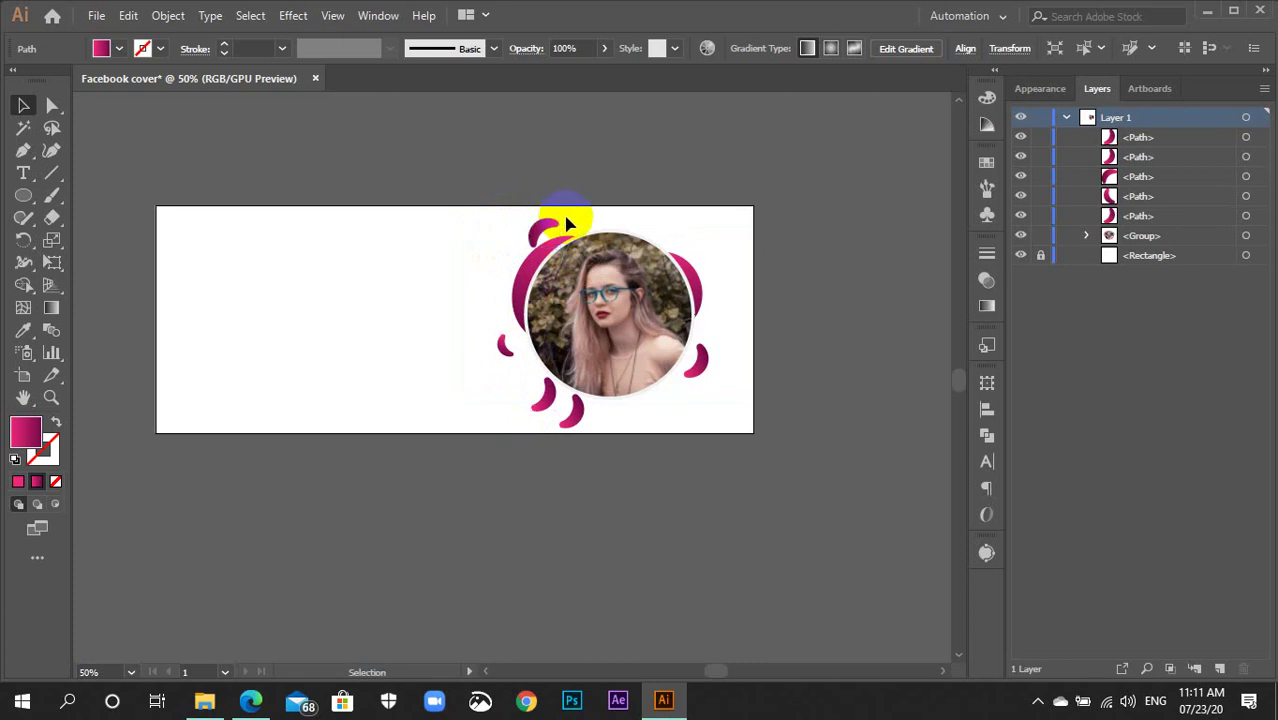
Rotate the crescent at the top of the portrait clockwise.
left_click(570, 215)
scroll(590, 245, "up", 2)
scroll(622, 323, "up", 1)
scroll(622, 323, "up", 2)
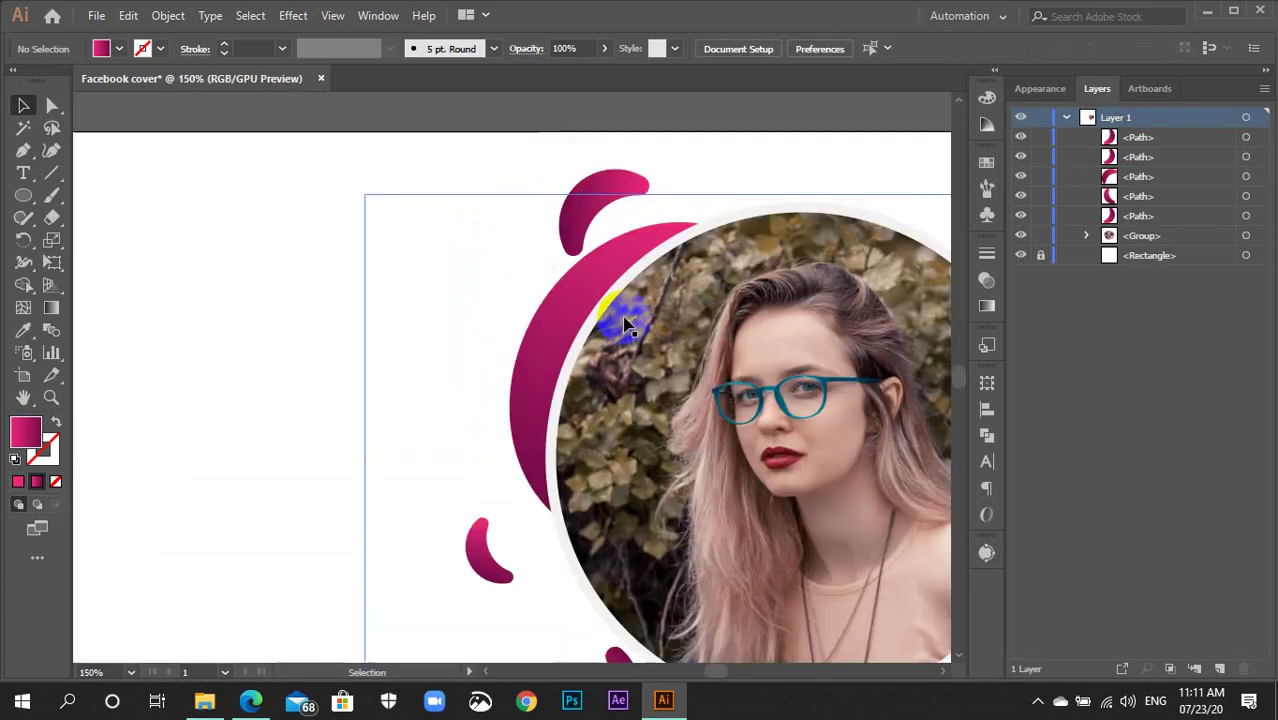
left_click(628, 200)
left_click_drag(654, 170, 676, 177)
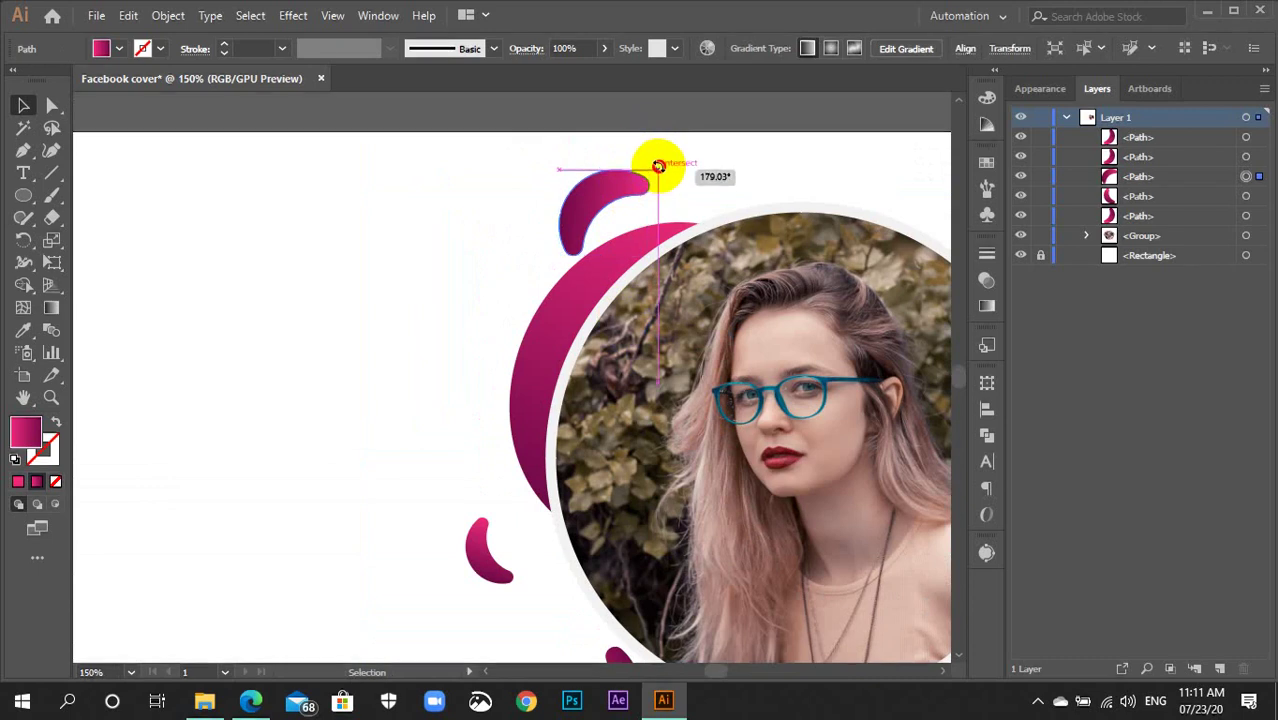
left_click(720, 390)
Move the small left crescent up to the top-left, rotate it, and shrink it.
left_click_drag(720, 390, 444, 205)
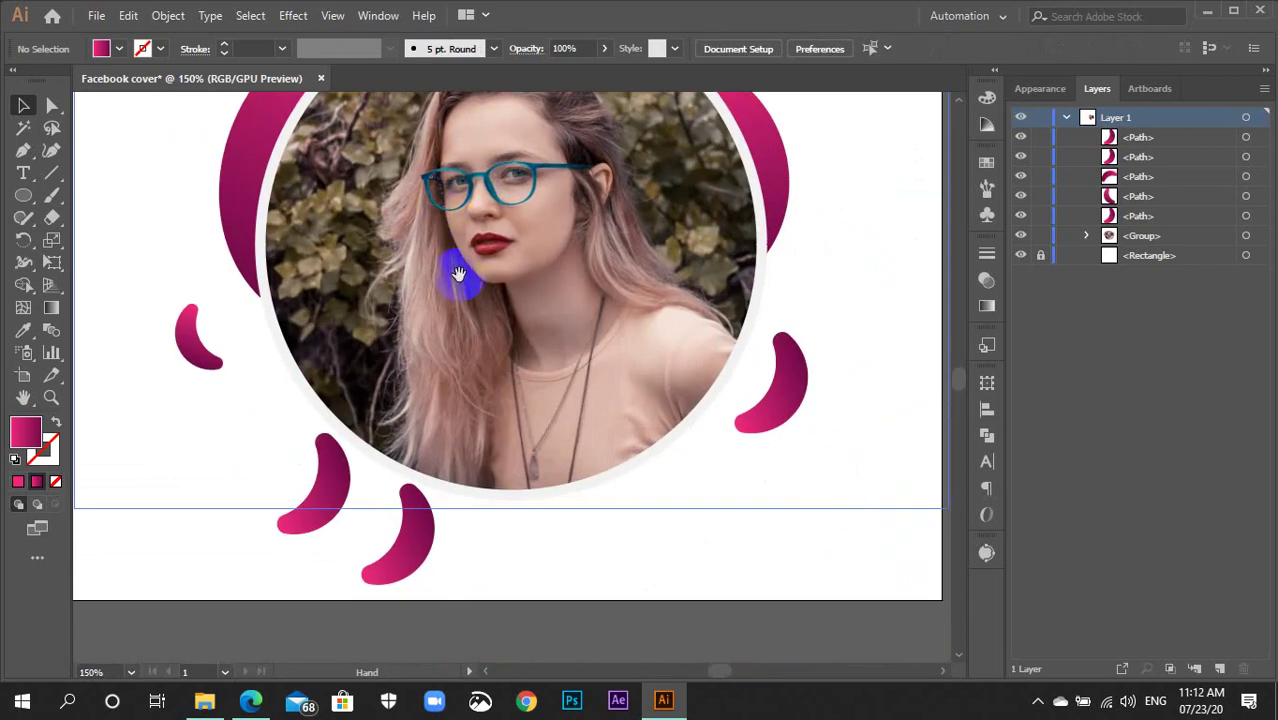
left_click_drag(448, 316, 584, 288)
left_click(348, 335)
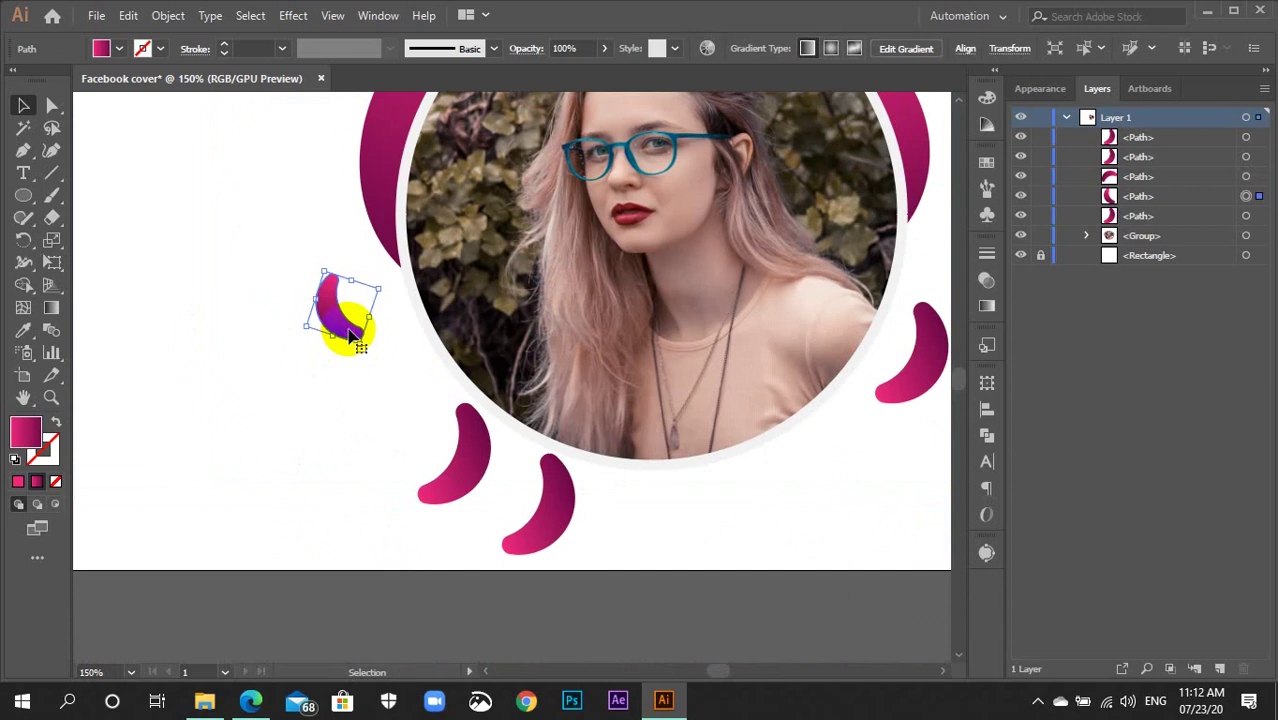
left_click_drag(345, 335, 318, 235)
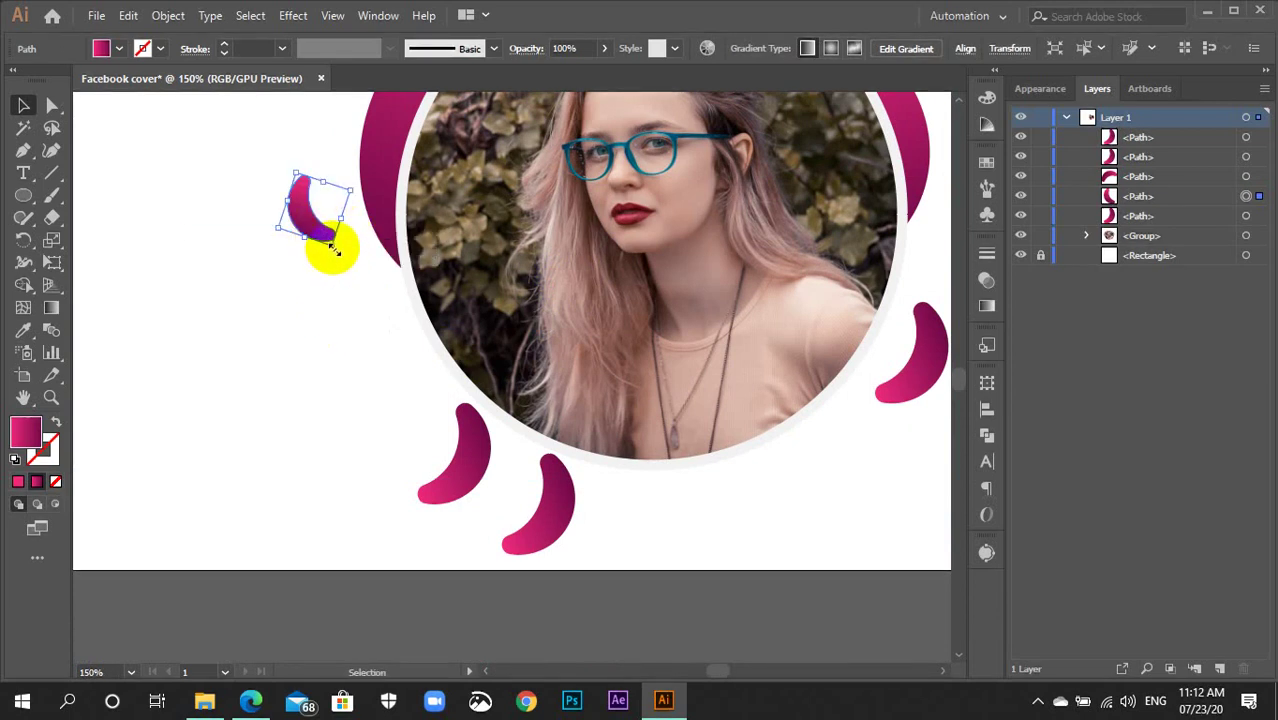
left_click_drag(334, 254, 342, 251)
left_click(368, 350)
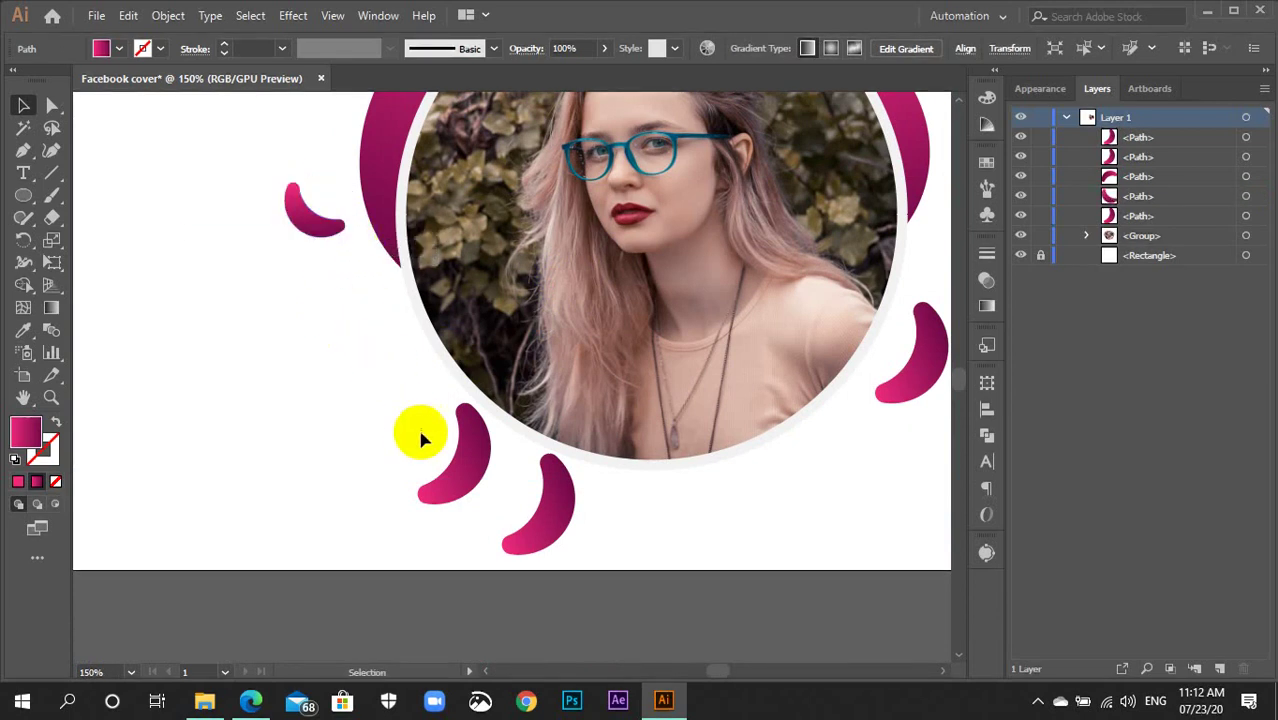
left_click(466, 467)
mouse_move(500, 470)
left_mouse_down()
mouse_move(470, 450)
mouse_move(483, 484)
mouse_move(471, 479)
mouse_move(419, 372)
left_mouse_up()
Reposition and rotate the right crescent, and send it behind the photo circle.
left_click(732, 538)
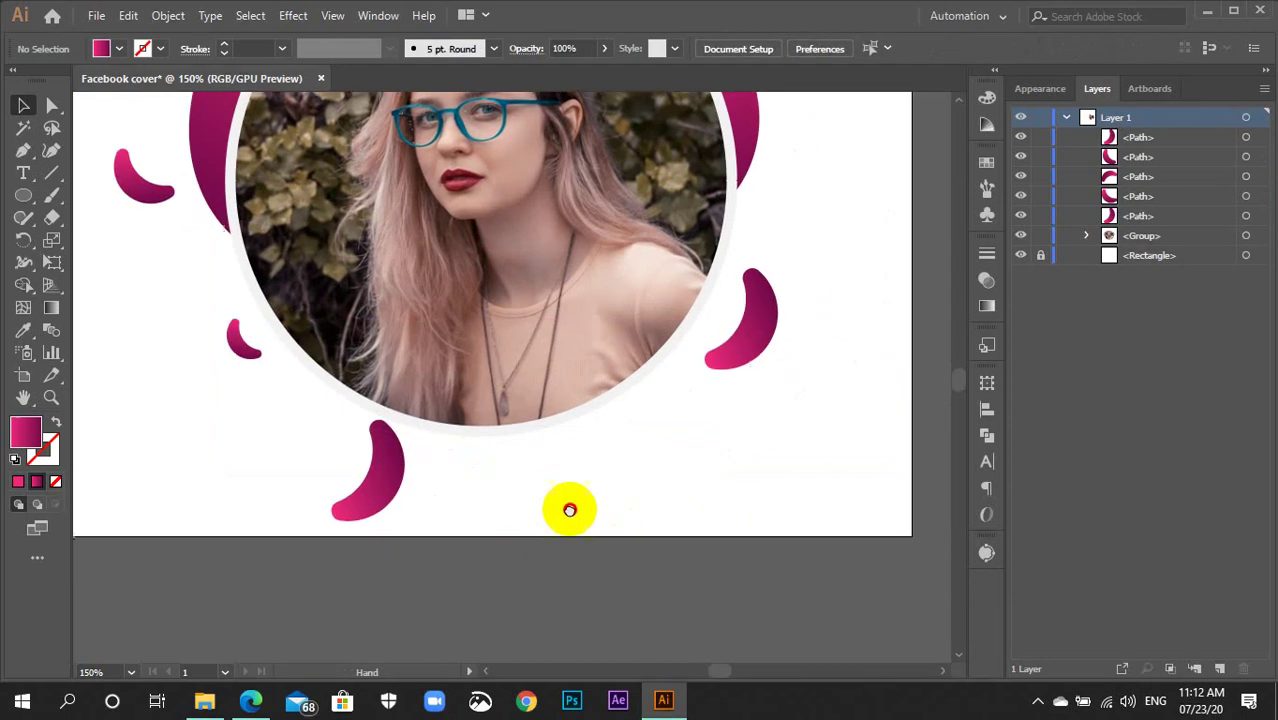
mouse_move(732, 538)
left_mouse_down()
mouse_move(569, 506)
mouse_move(451, 533)
left_mouse_up()
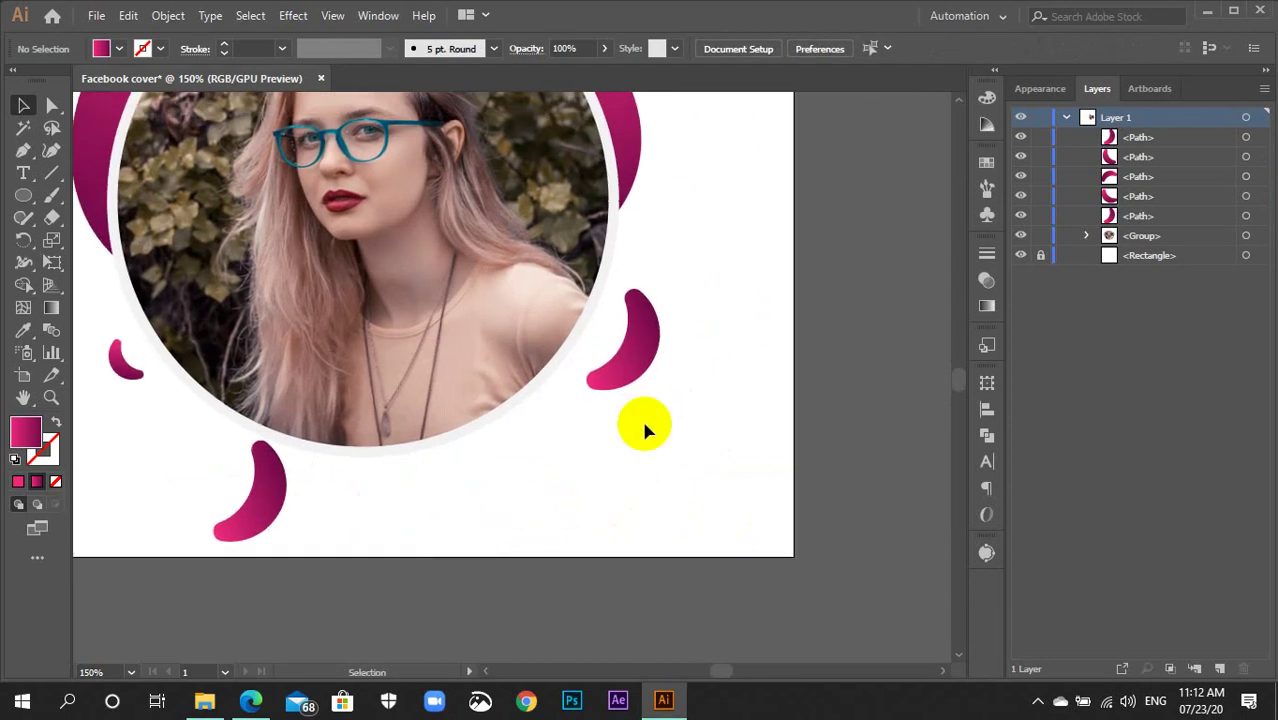
left_click(626, 345)
mouse_move(642, 277)
left_mouse_down()
mouse_move(685, 328)
mouse_move(628, 335)
left_mouse_up()
key("ctrl+bracketleft")
key("a")
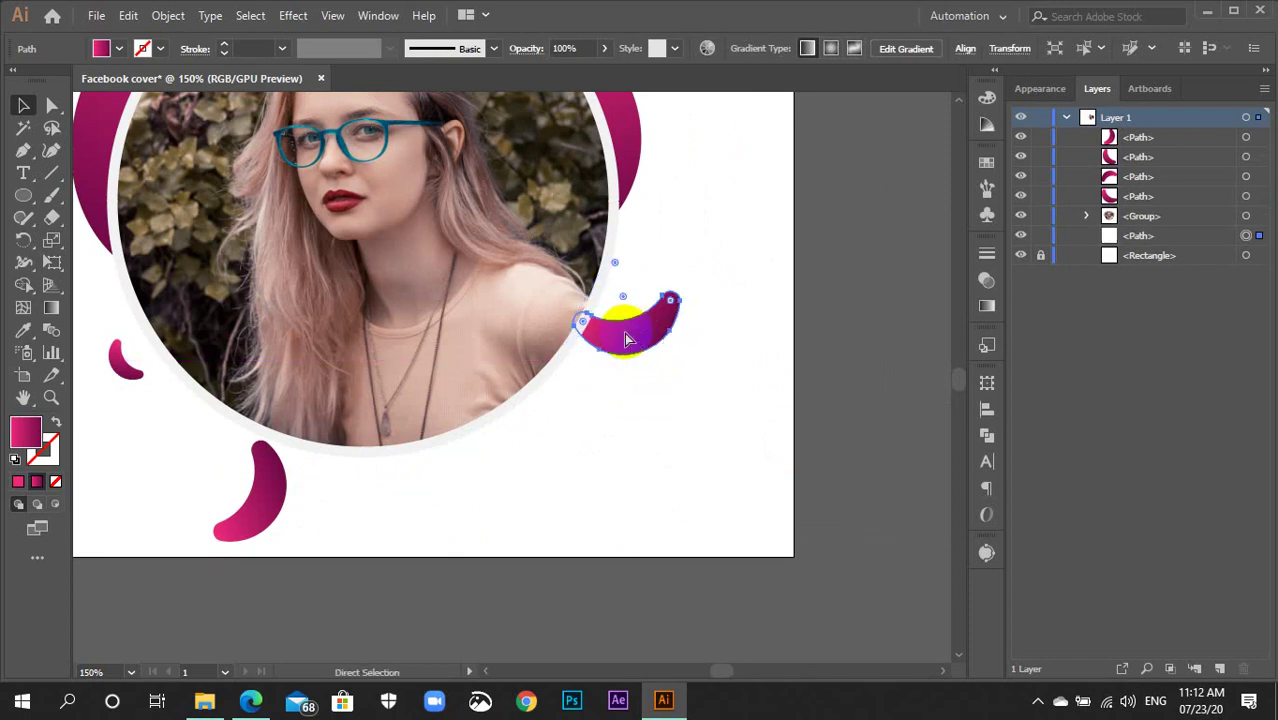
key("v")
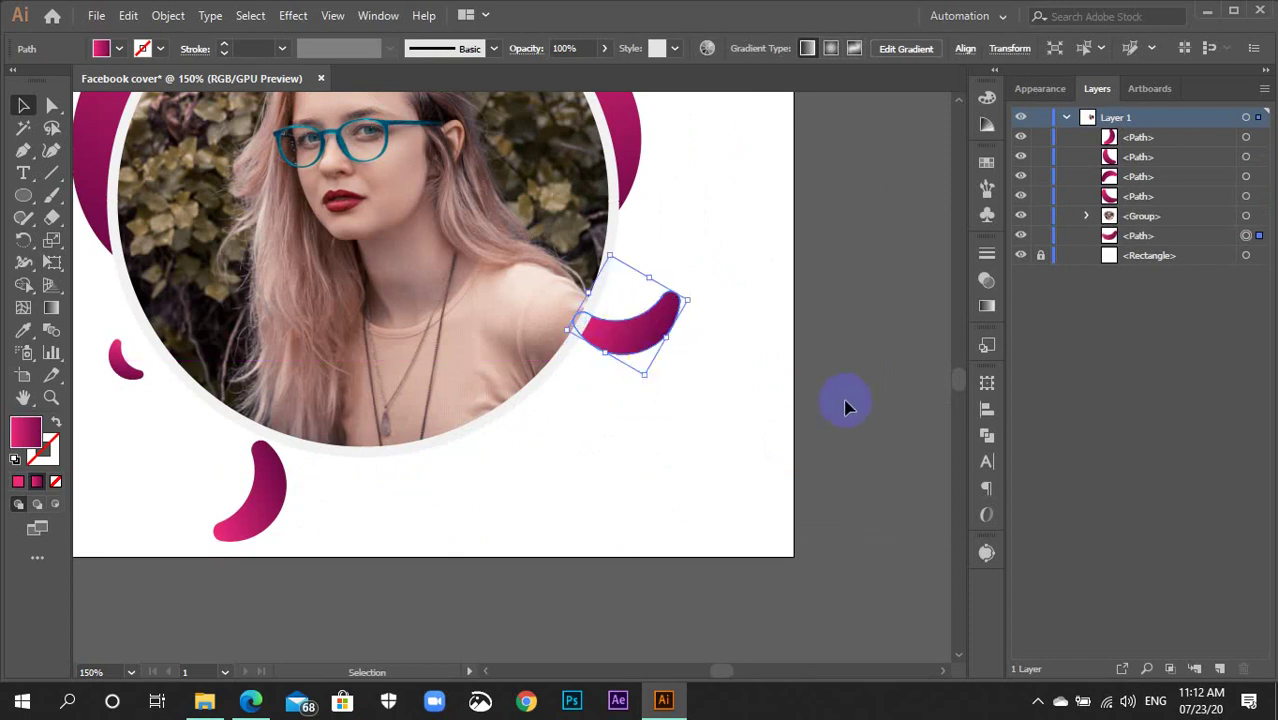
left_click(838, 405)
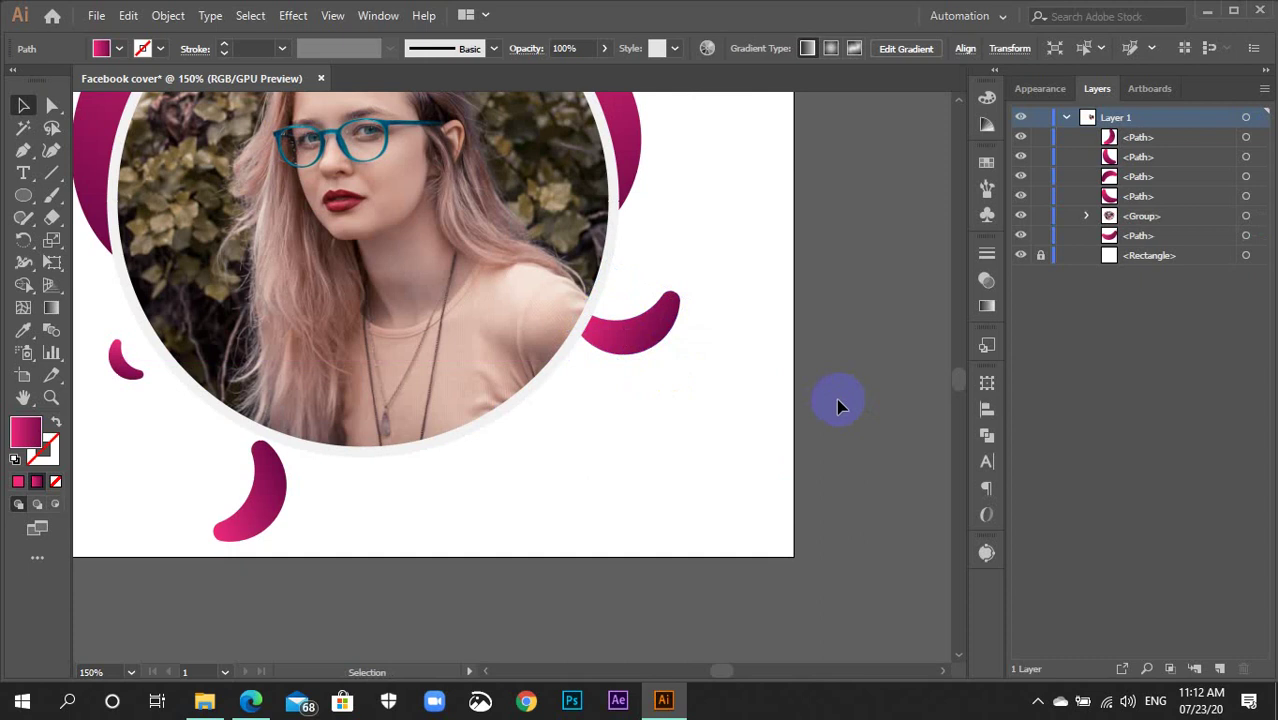
left_click(662, 338)
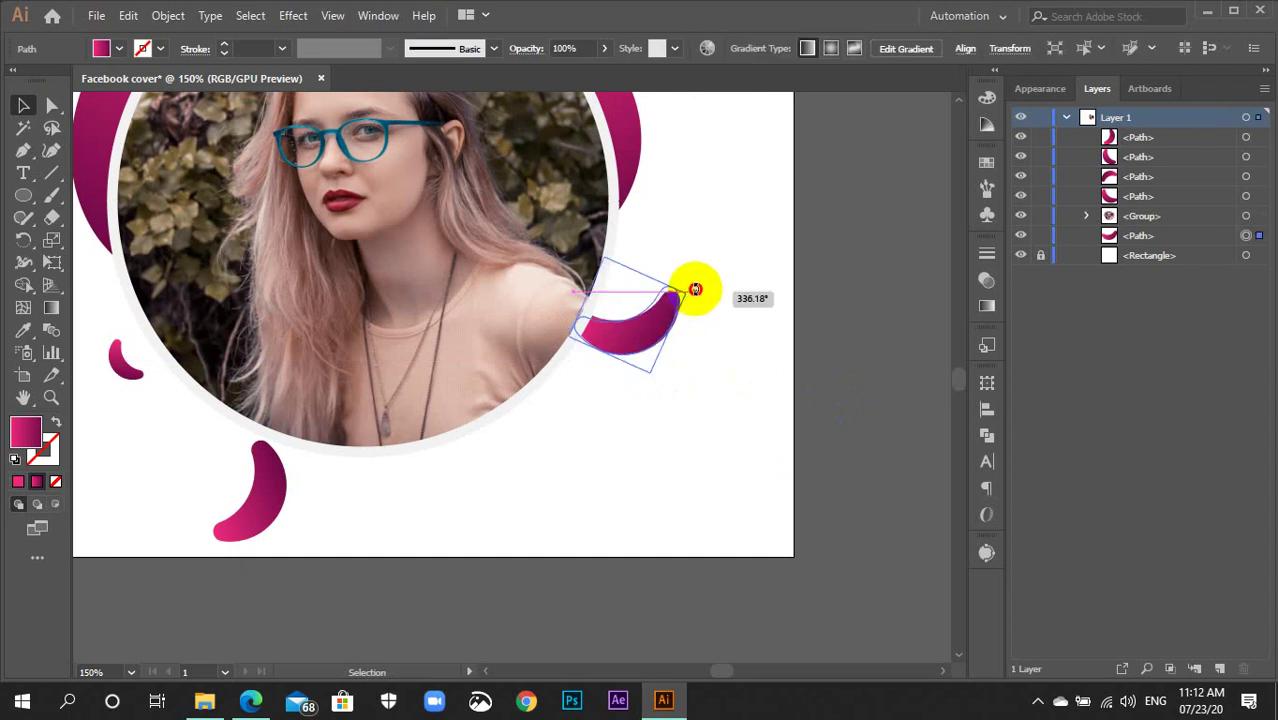
left_click_drag(693, 299, 688, 277)
left_click_drag(668, 321, 679, 311)
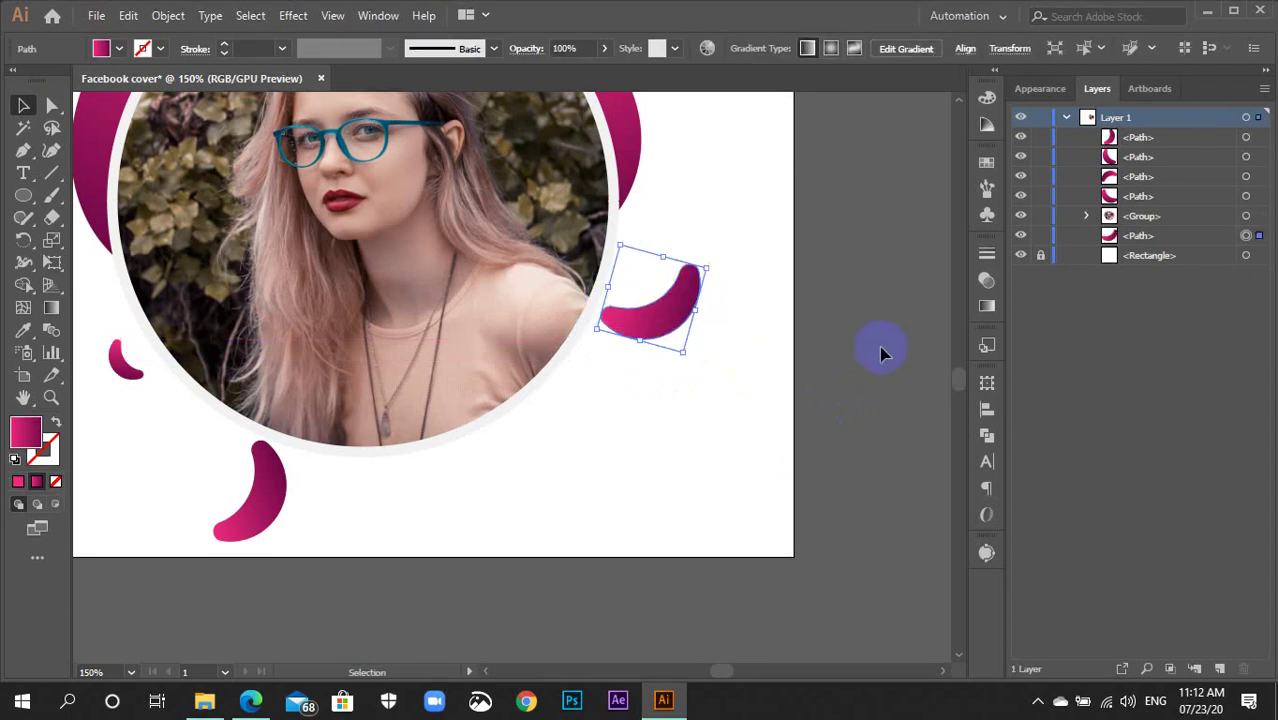
left_click(739, 369)
Shrink the lower-left crescent around its centre and zoom out to the whole cover.
left_click_drag(369, 475, 553, 441)
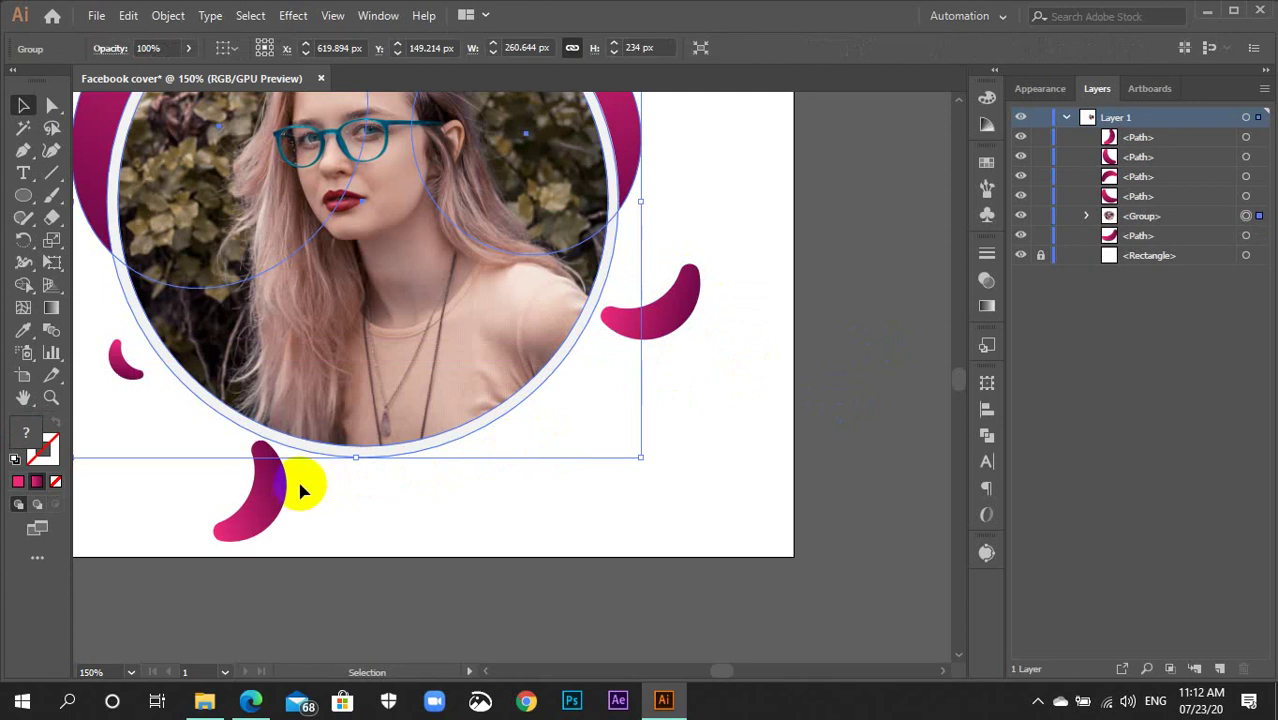
left_click(300, 485)
left_click(257, 499)
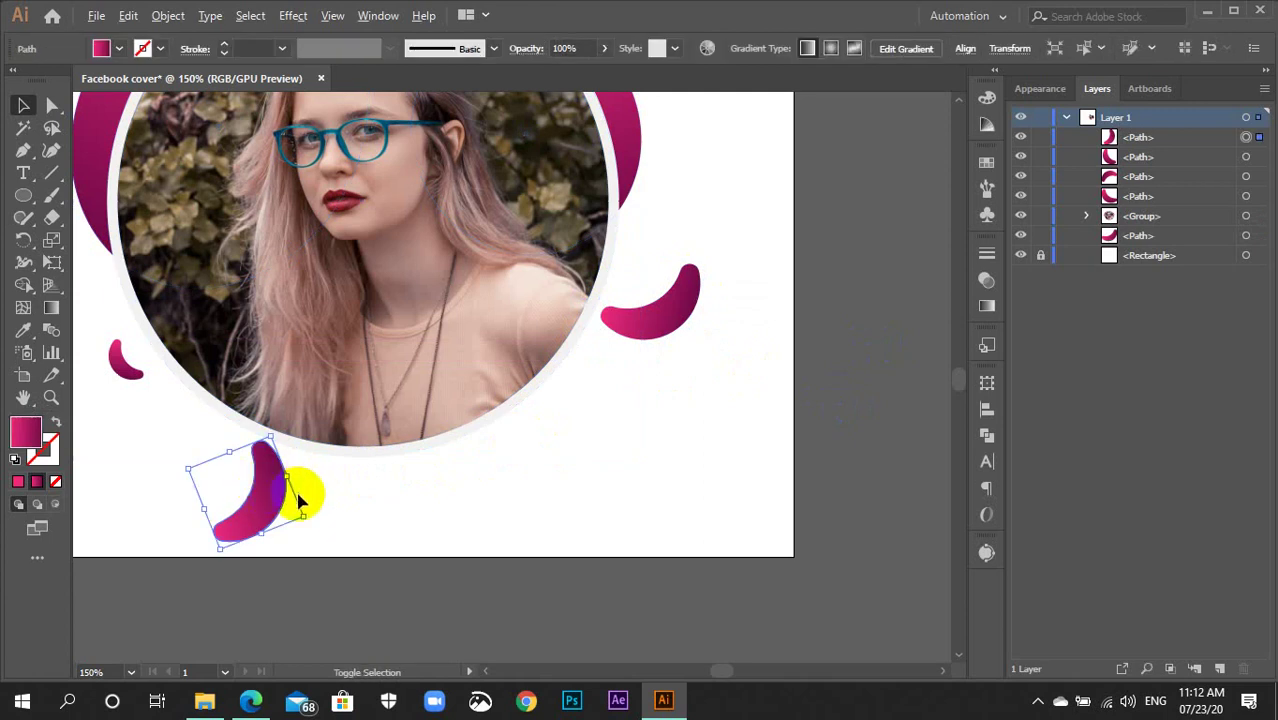
mouse_move(300, 514)
left_mouse_down()
mouse_move(288, 488)
mouse_move(297, 509)
mouse_move(305, 486)
mouse_move(229, 512)
mouse_move(261, 506)
left_mouse_up()
left_click(345, 537)
left_click(270, 510)
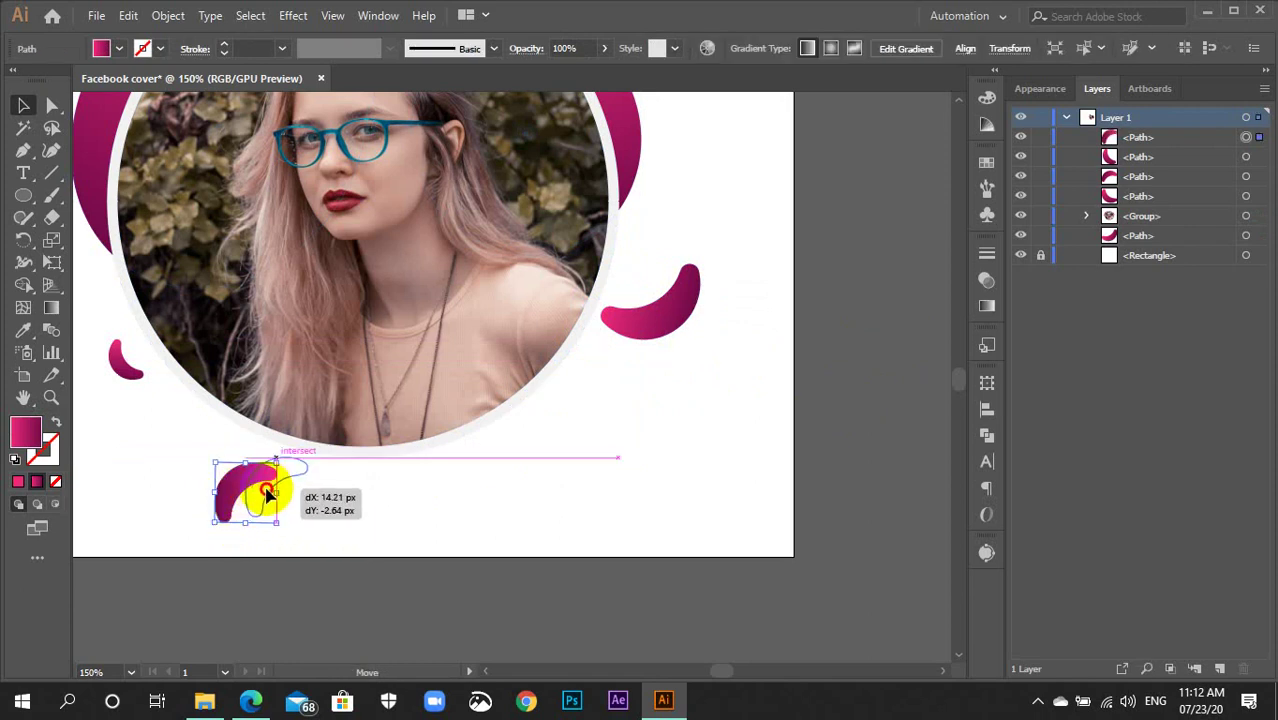
left_click(354, 500)
key("ctrl+minus")
key("ctrl+minus")
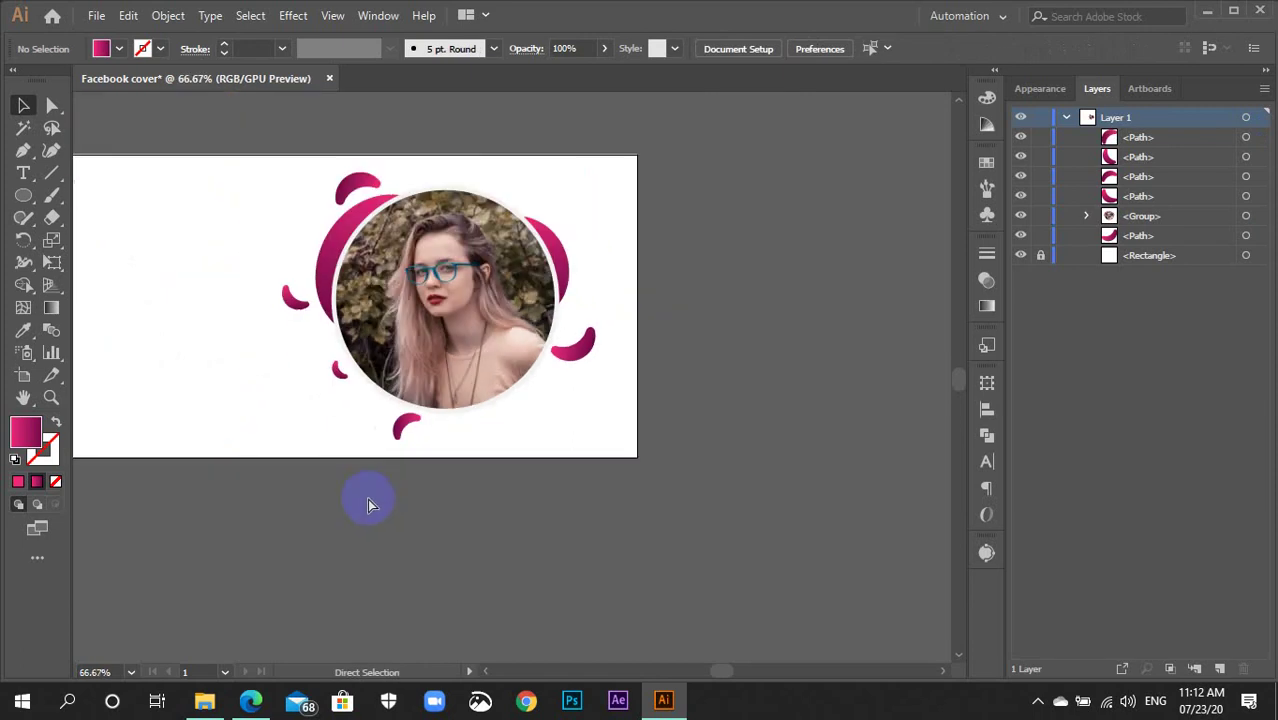
key("ctrl+minus")
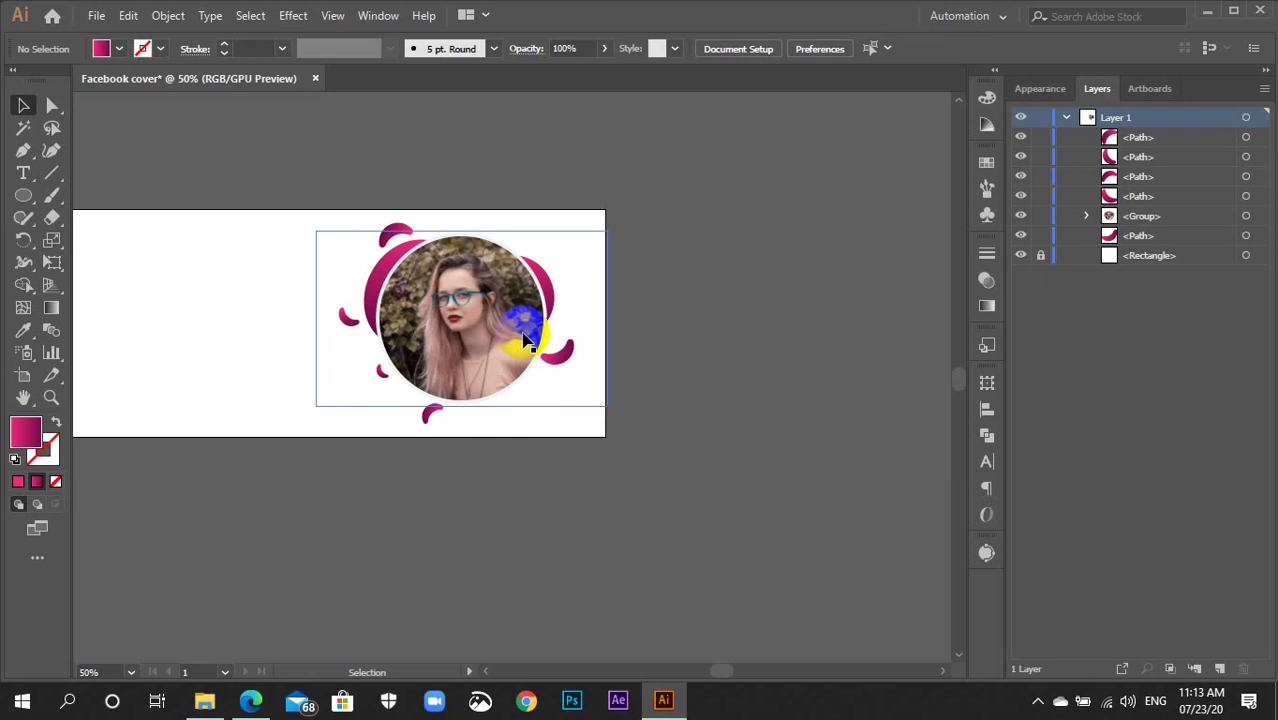
key("ctrl+plus")
key("ctrl+plus")
key("ctrl+plus")
key("ctrl+plus")
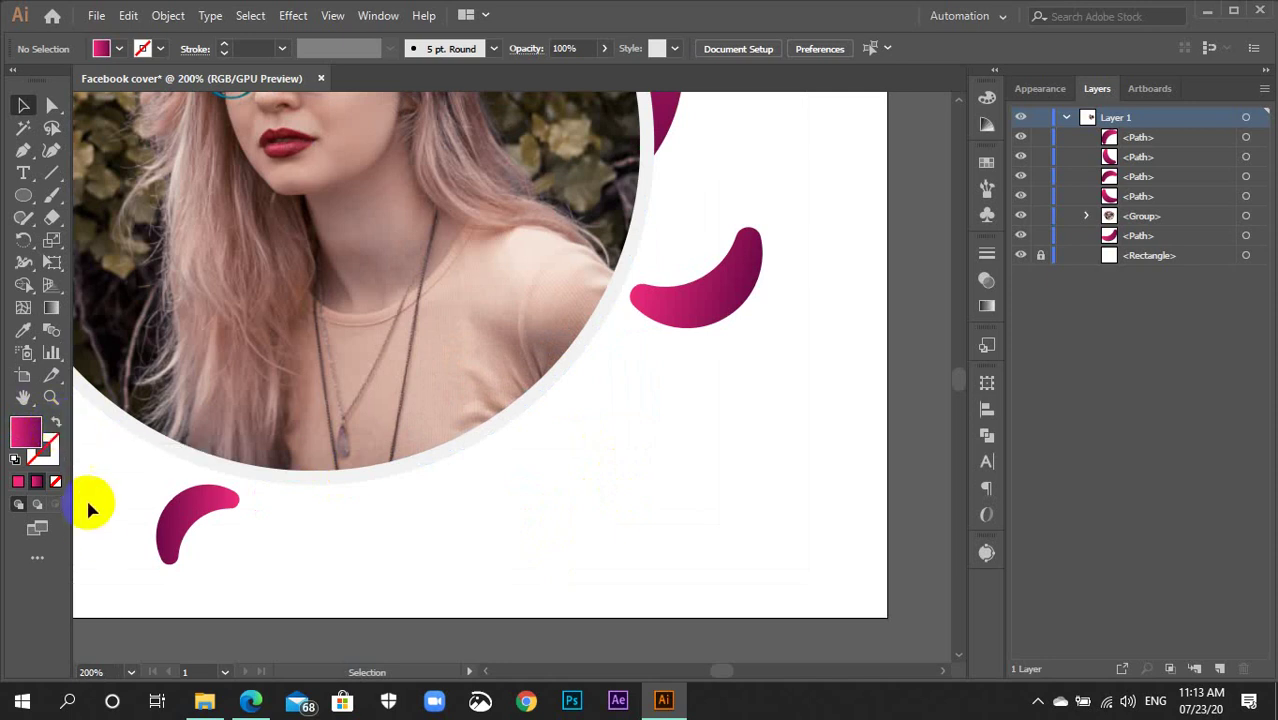
Draw a small pink-outlined ring below the portrait and thicken its stroke.
left_click(56, 424)
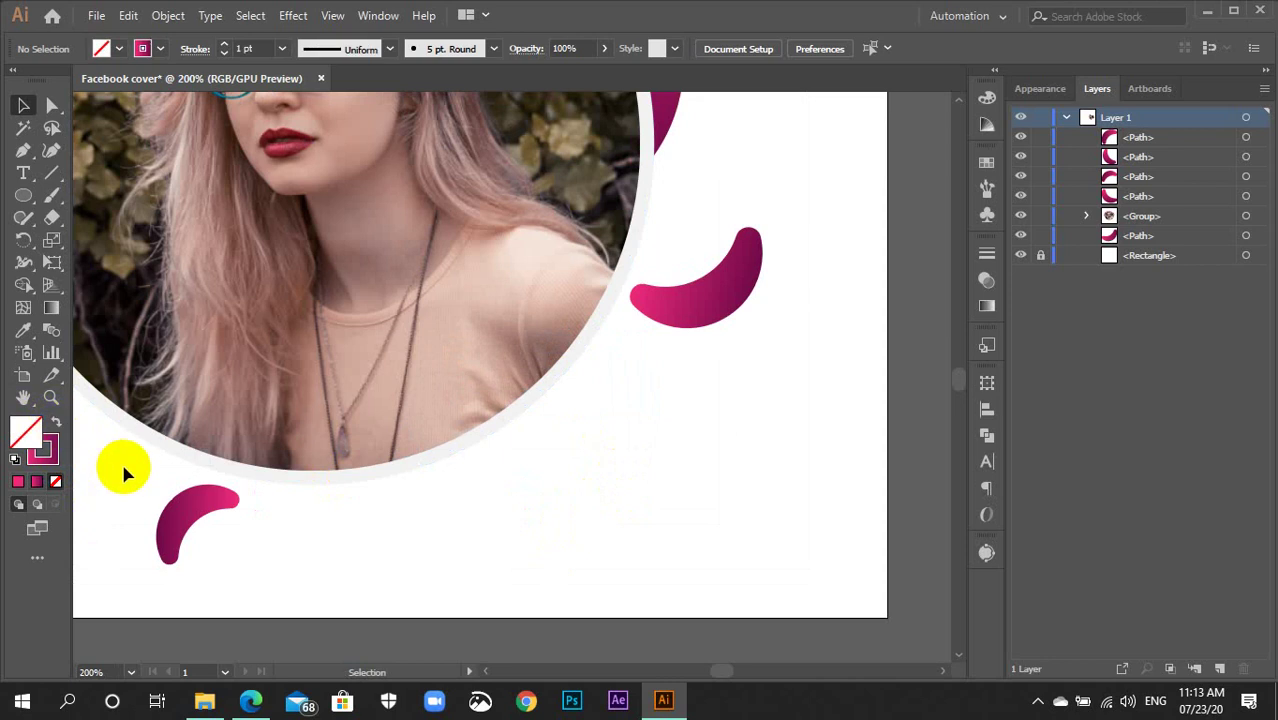
key("shift+x")
key("shift+x")
key("l")
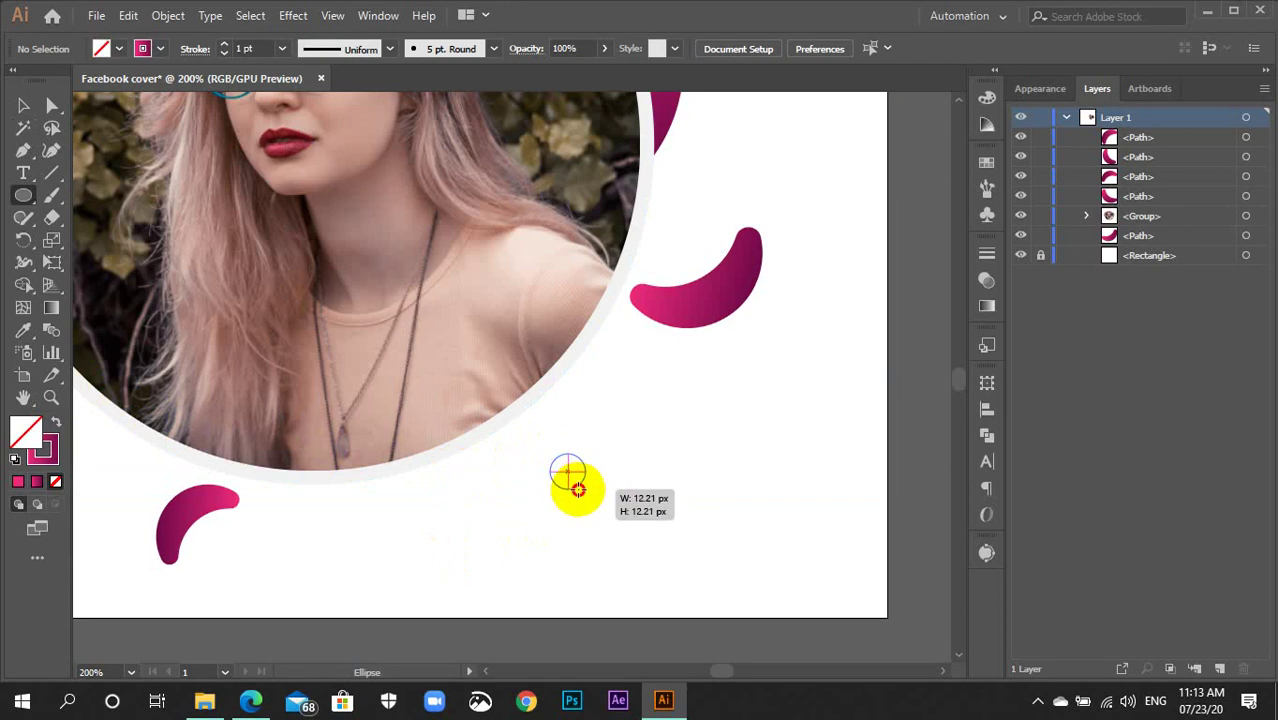
left_click_drag(548, 451, 590, 492)
key("v")
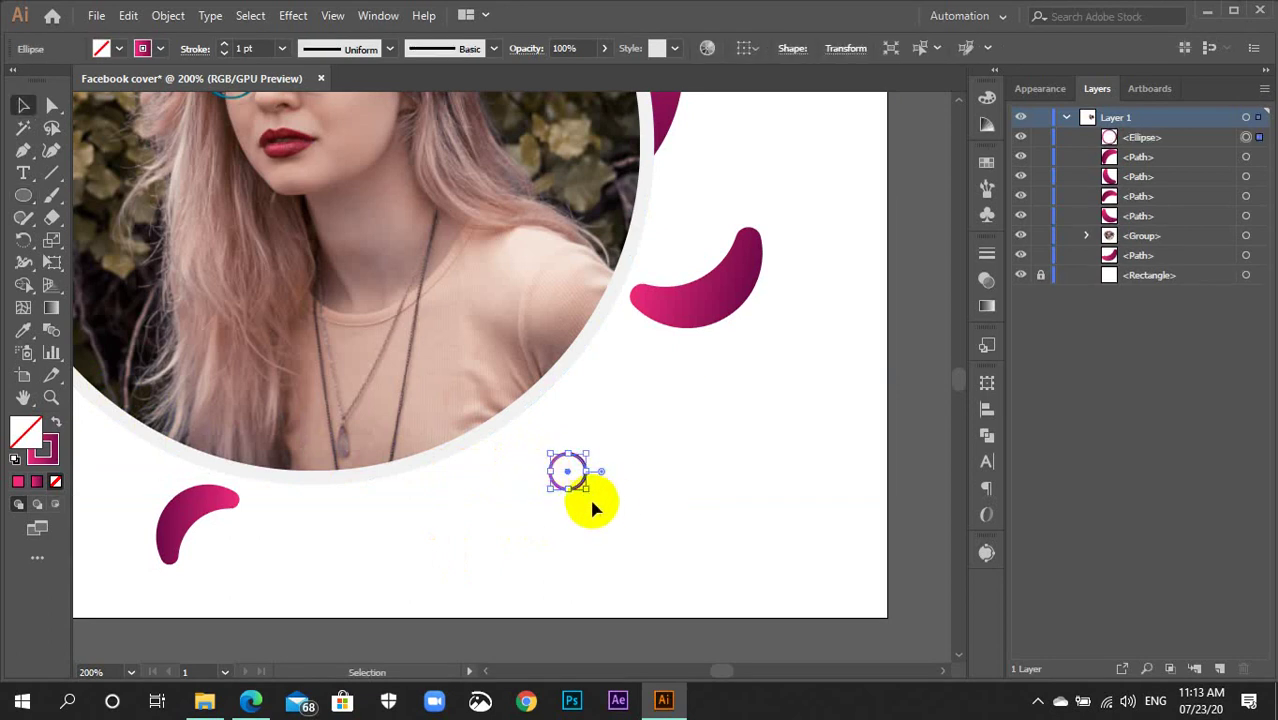
left_click(550, 465)
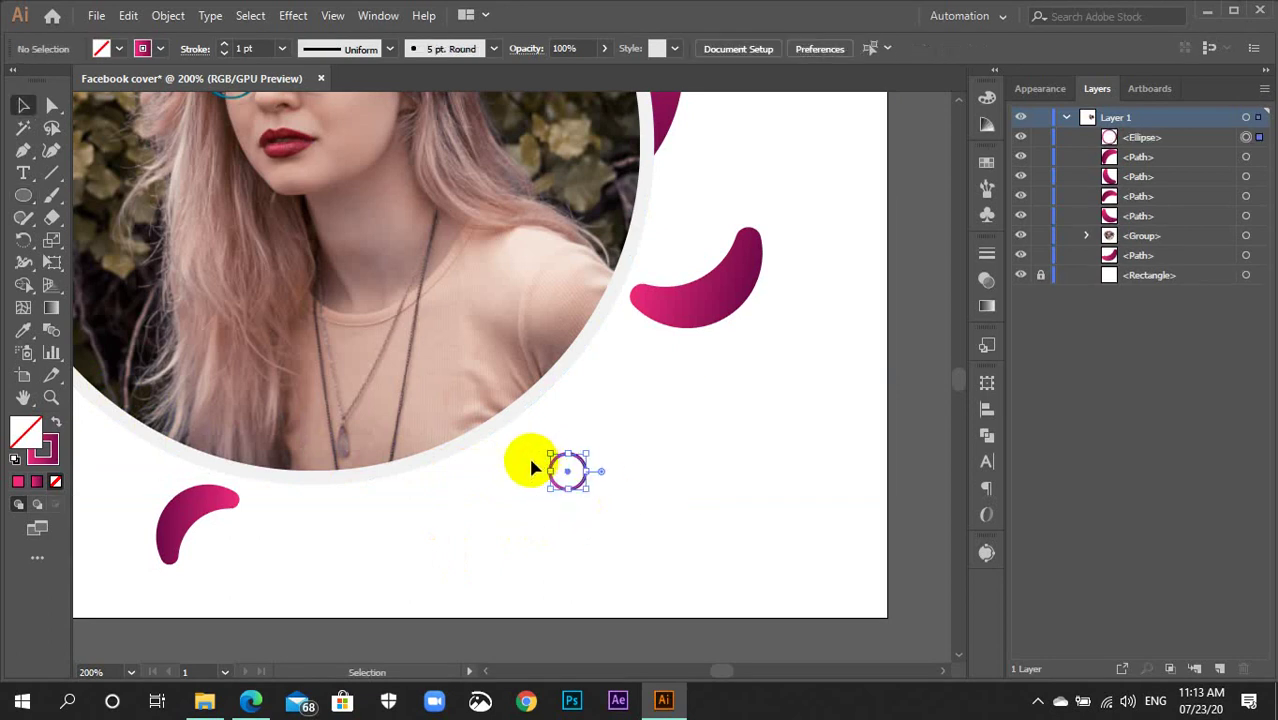
key("Up")
key("Up")
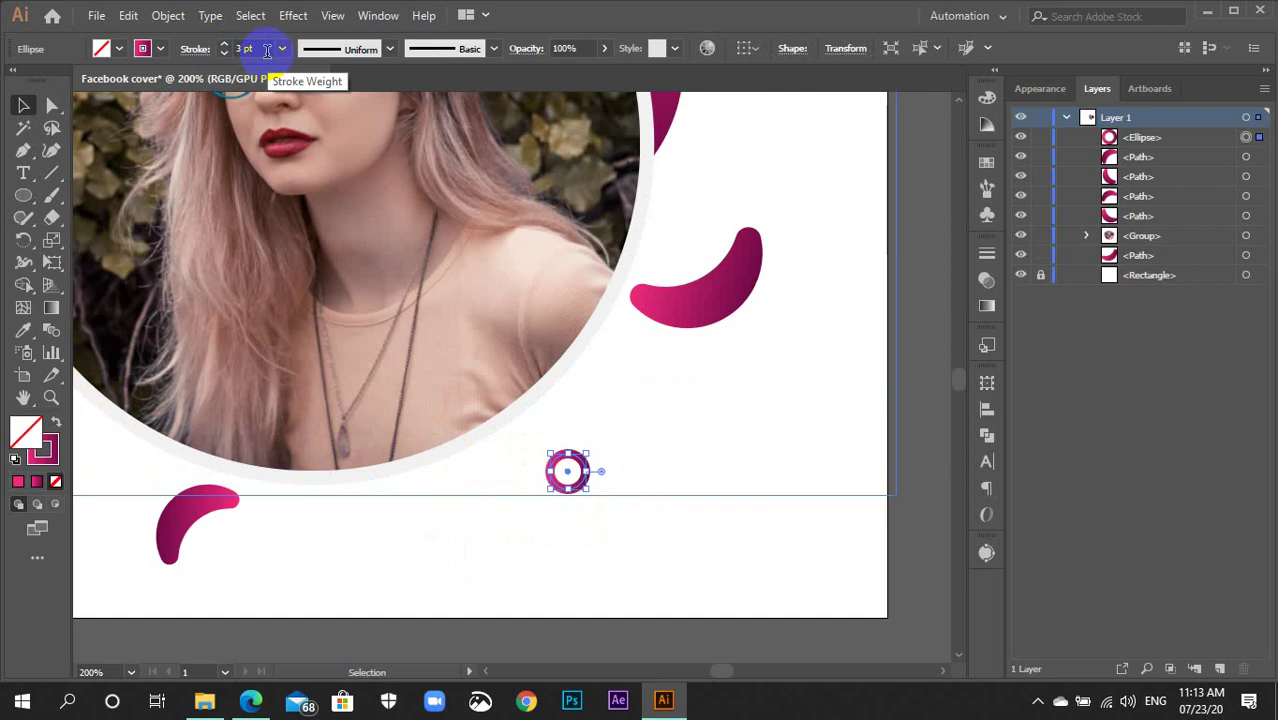
left_click(613, 534)
Duplicate the ring and place the copy above the portrait.
key("ctrl+1")
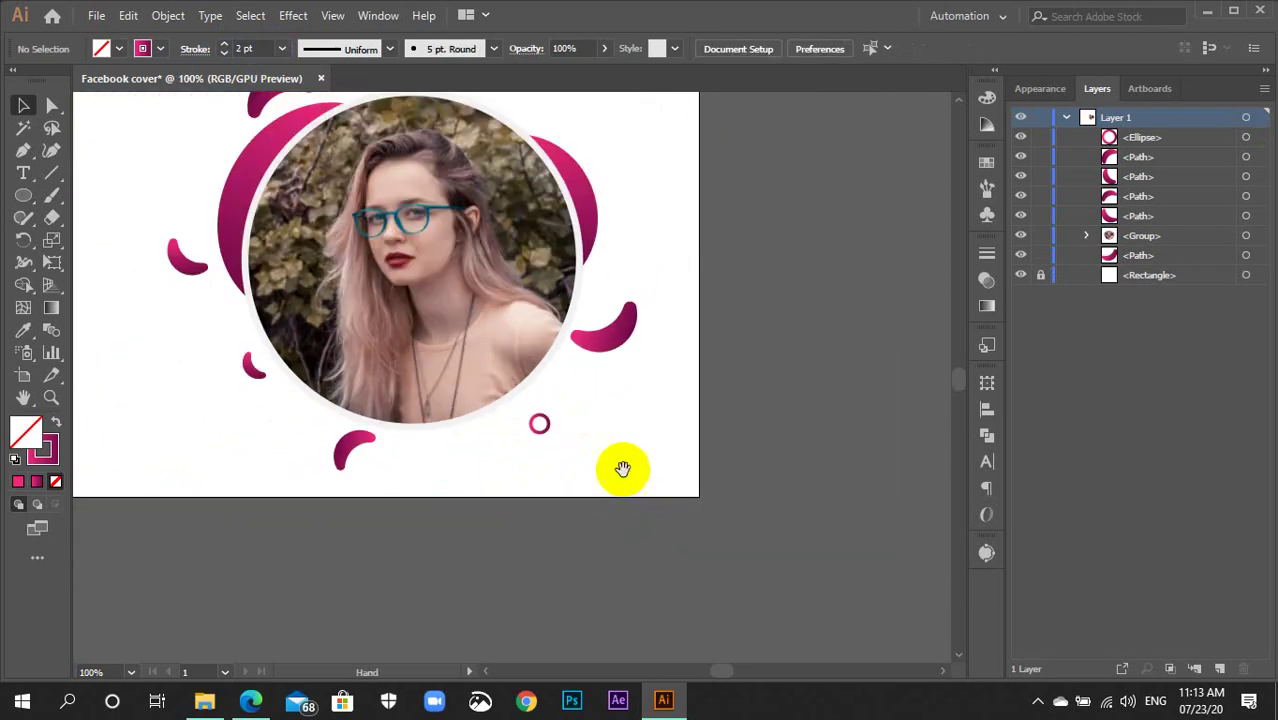
left_click_drag(622, 466, 685, 556)
left_click(614, 519)
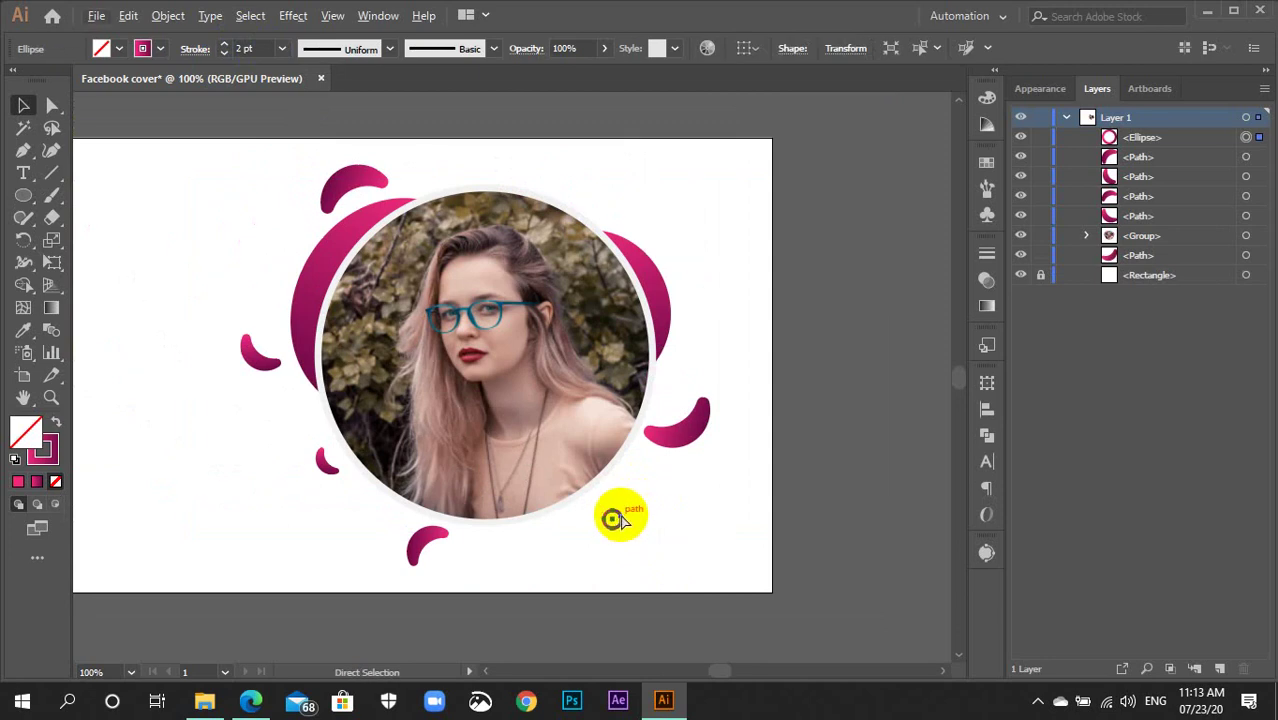
key("ctrl+=")
key("ctrl+=")
key("ctrl+=")
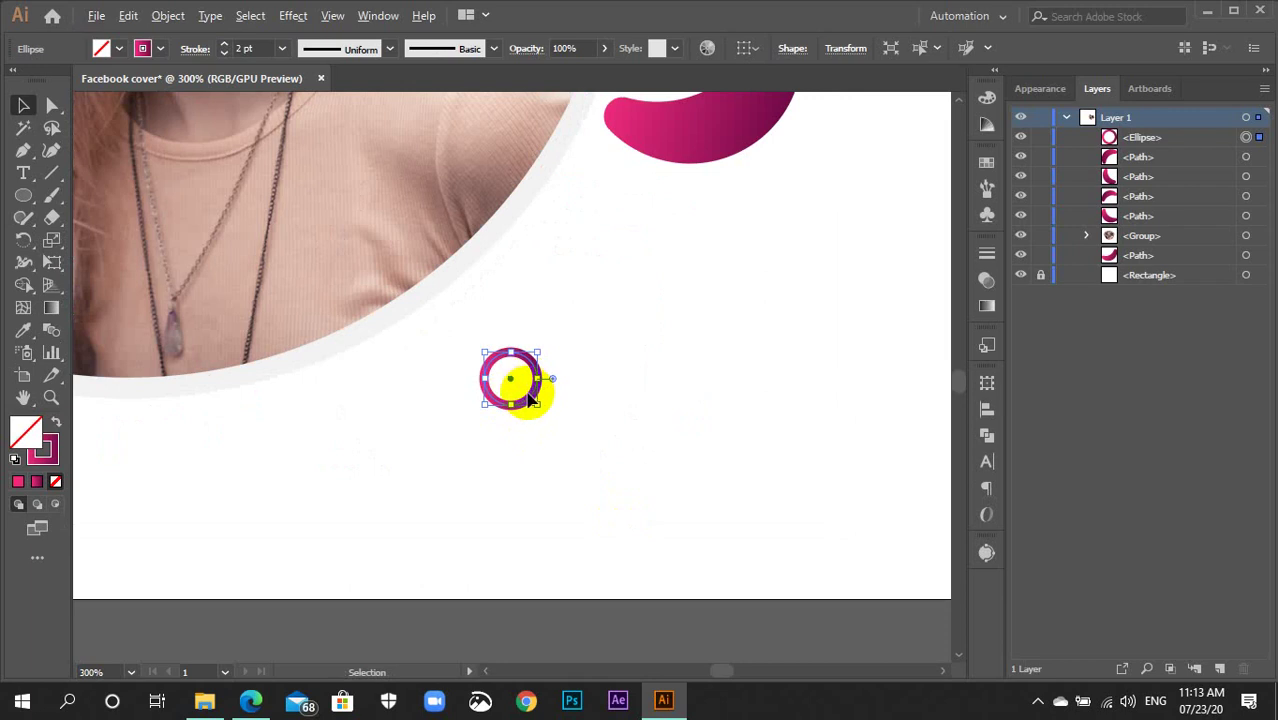
left_click_drag(535, 397, 615, 304, "alt")
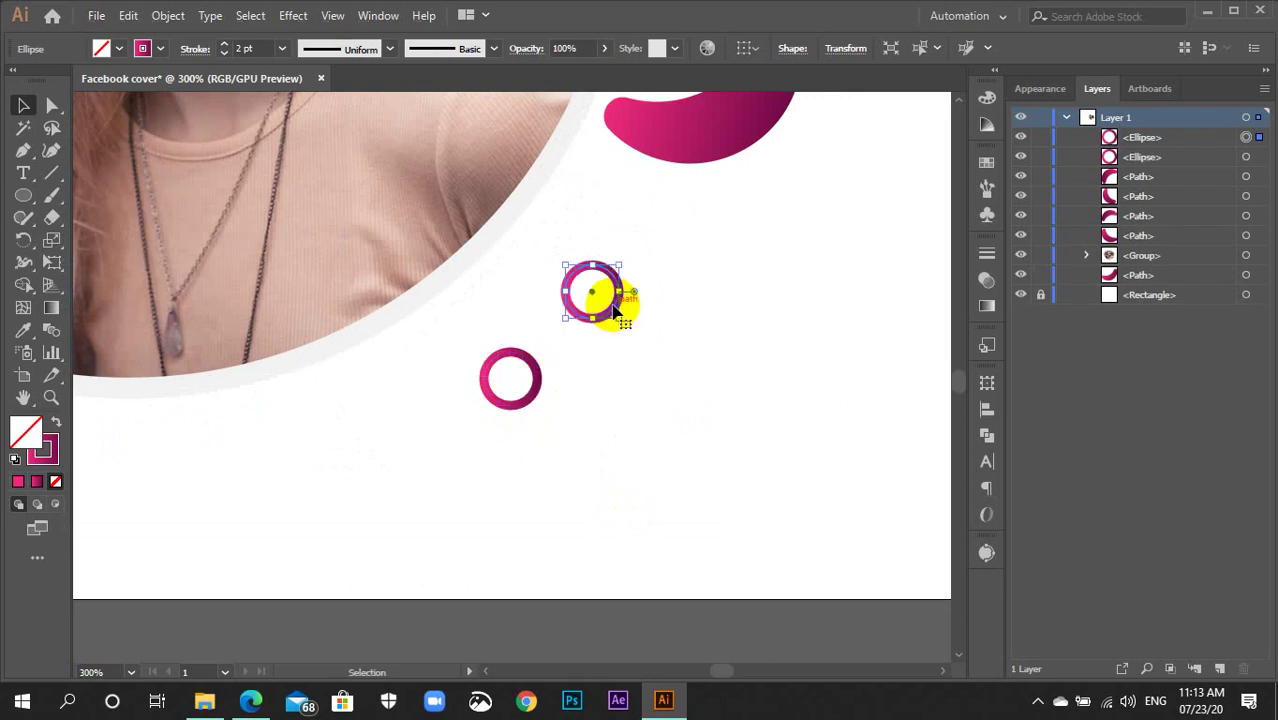
key("ctrl+minus")
key("ctrl+minus")
key("ctrl+minus")
key("v")
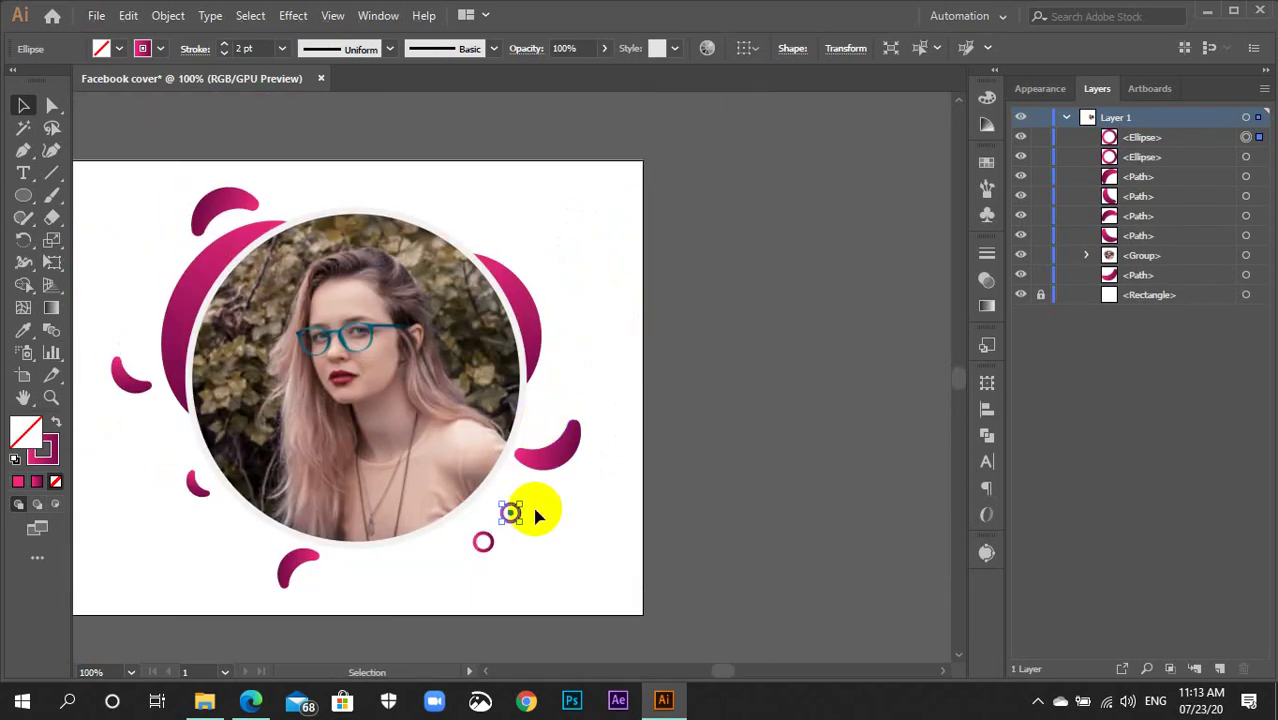
mouse_move(530, 505)
left_mouse_down()
mouse_move(511, 513)
mouse_move(465, 215)
mouse_move(476, 217)
left_mouse_up()
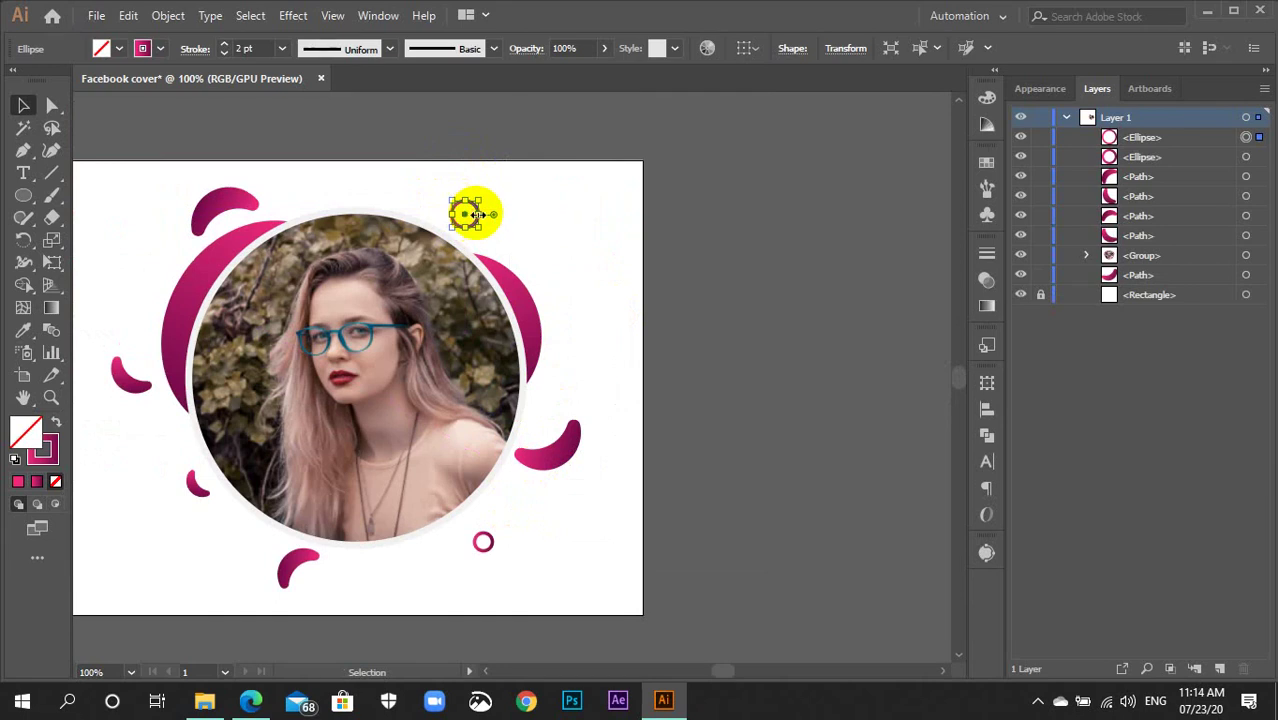
key("super")
key("super")
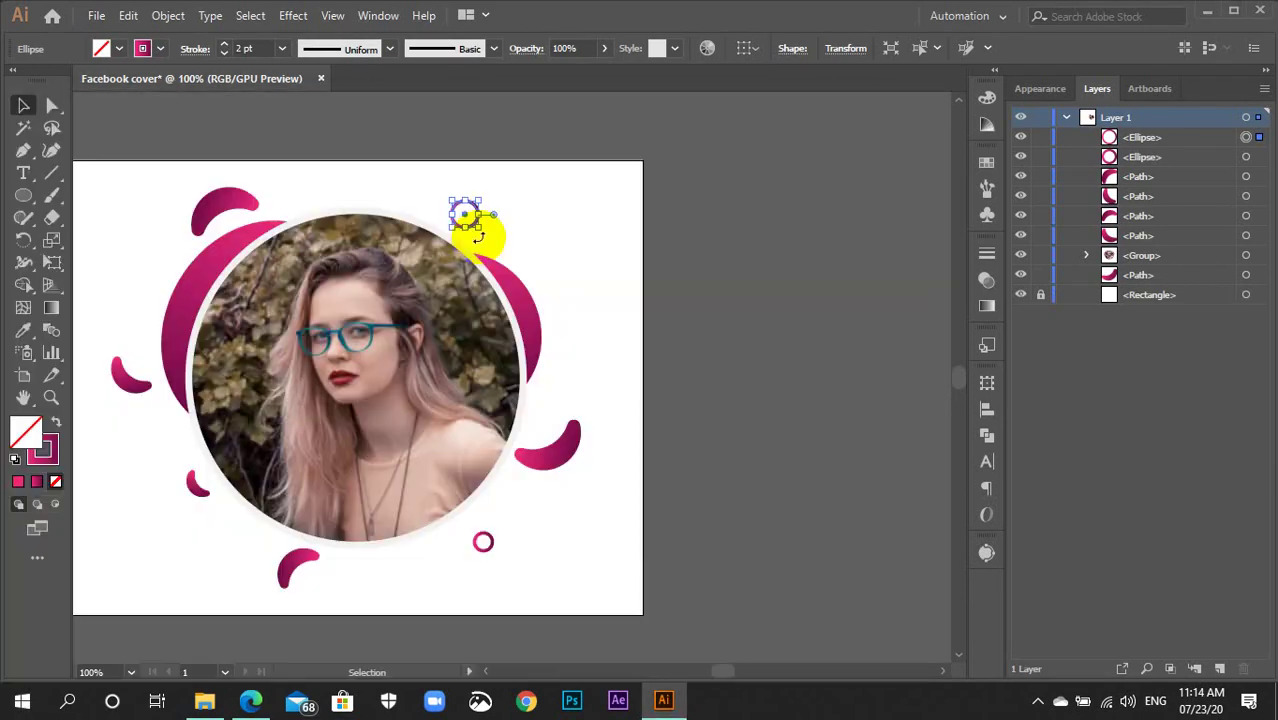
left_click_drag(481, 228, 487, 229)
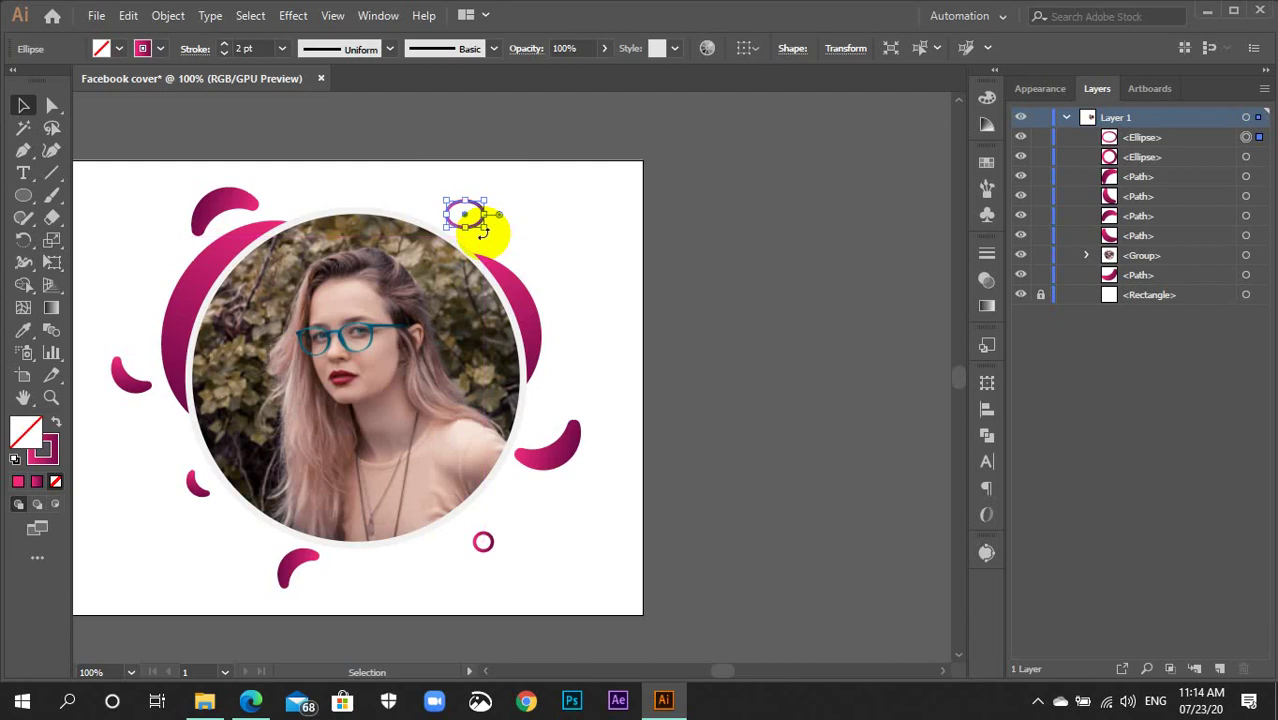
key("ctrl+z")
Set the upper ring's stroke weight to 2.5 pt.
key("ctrl+plus")
key("ctrl+plus")
key("ctrl+plus")
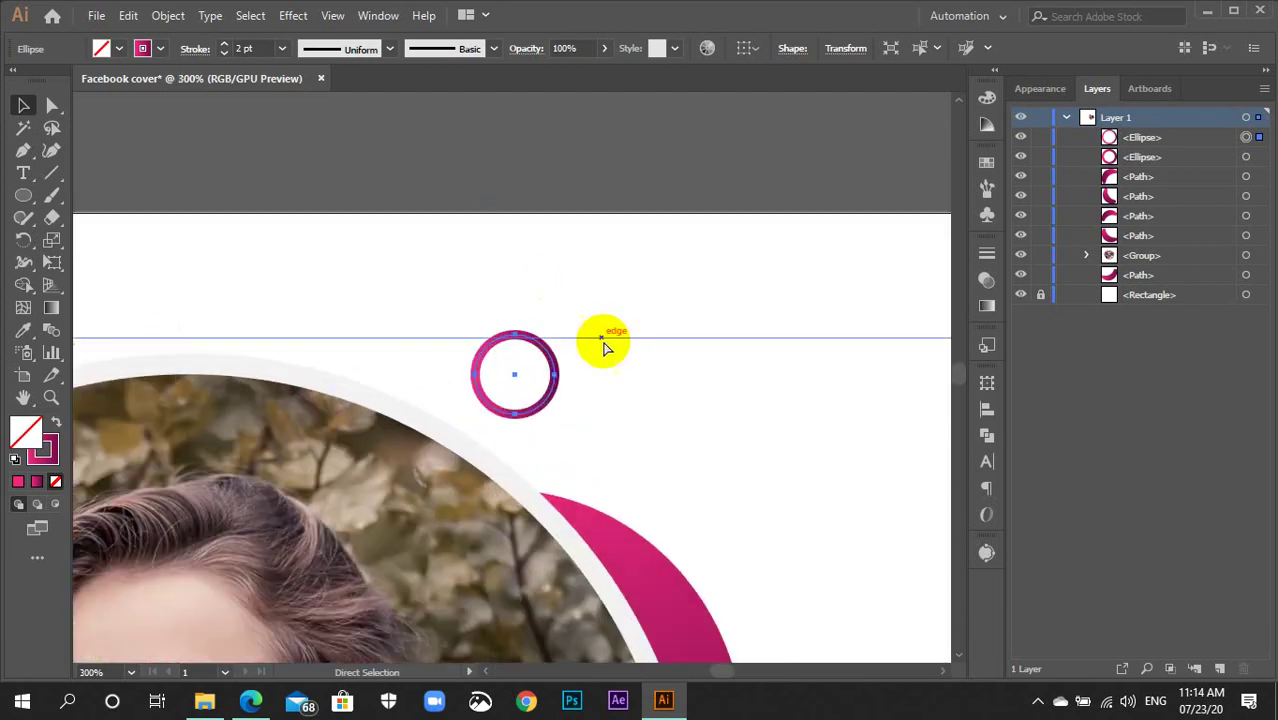
key("ctrl+plus")
left_click(255, 48)
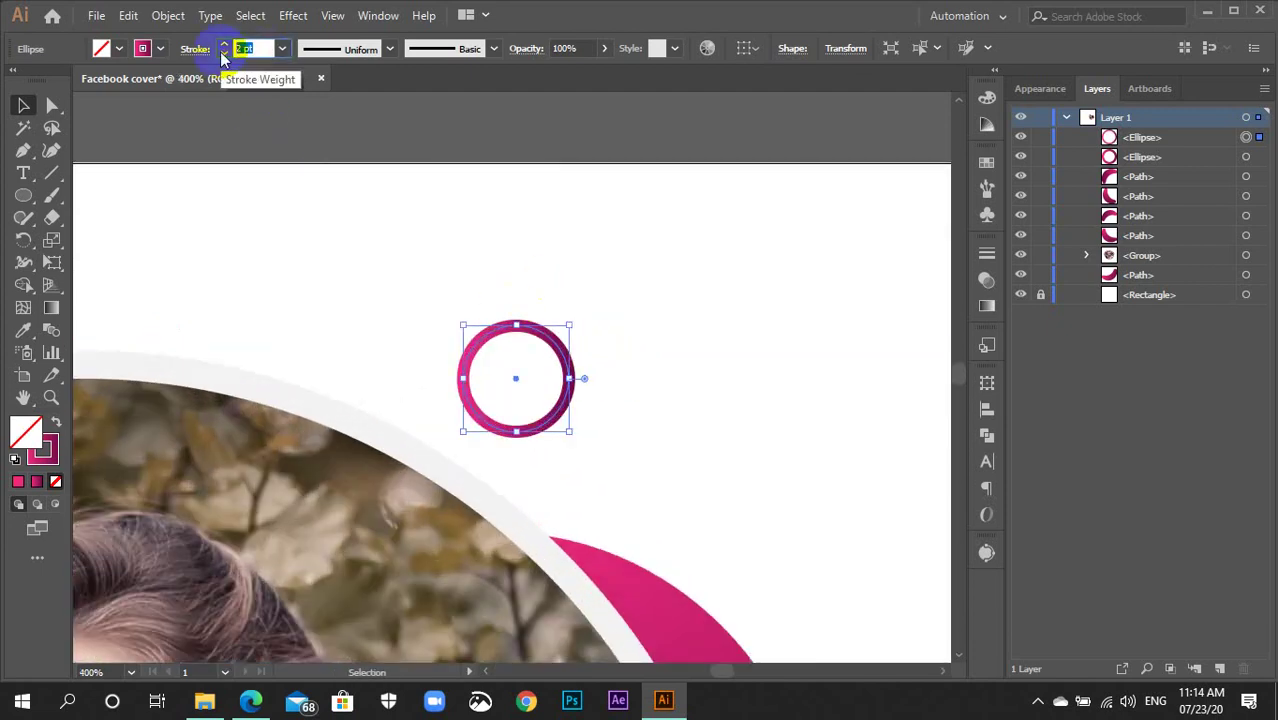
type("2.5")
key("Return")
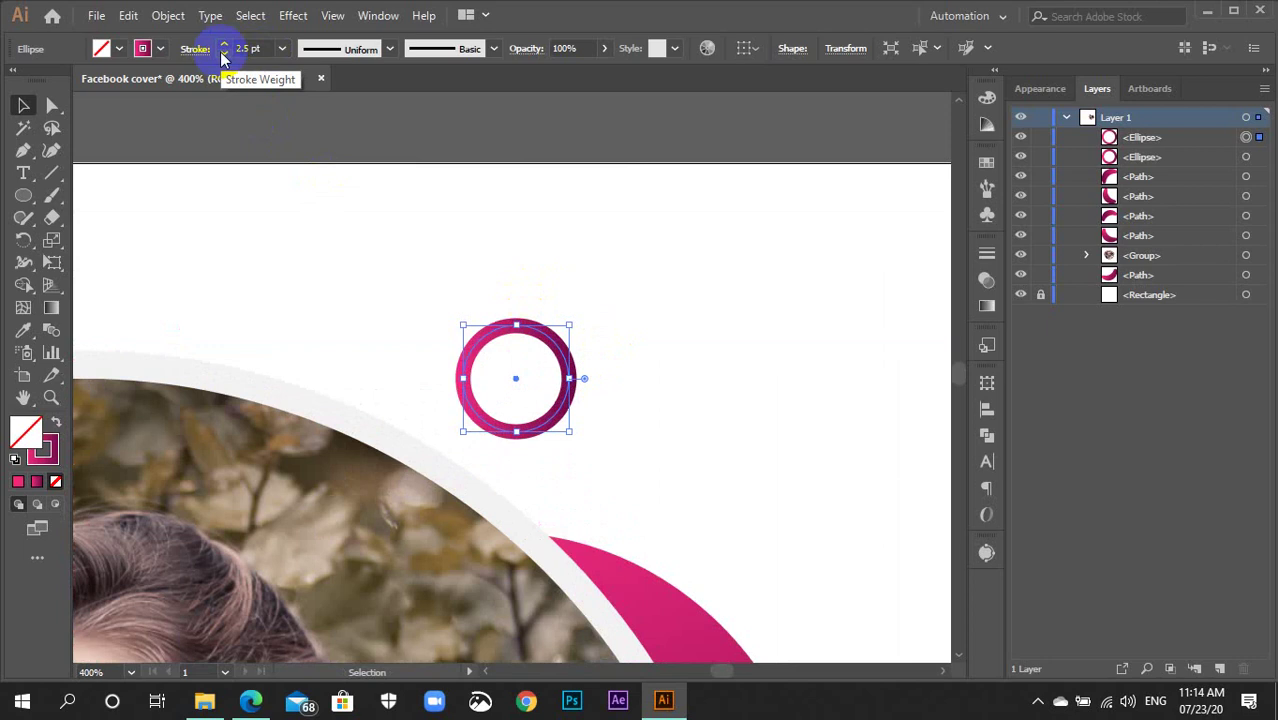
key("ctrl+minus")
key("ctrl+minus")
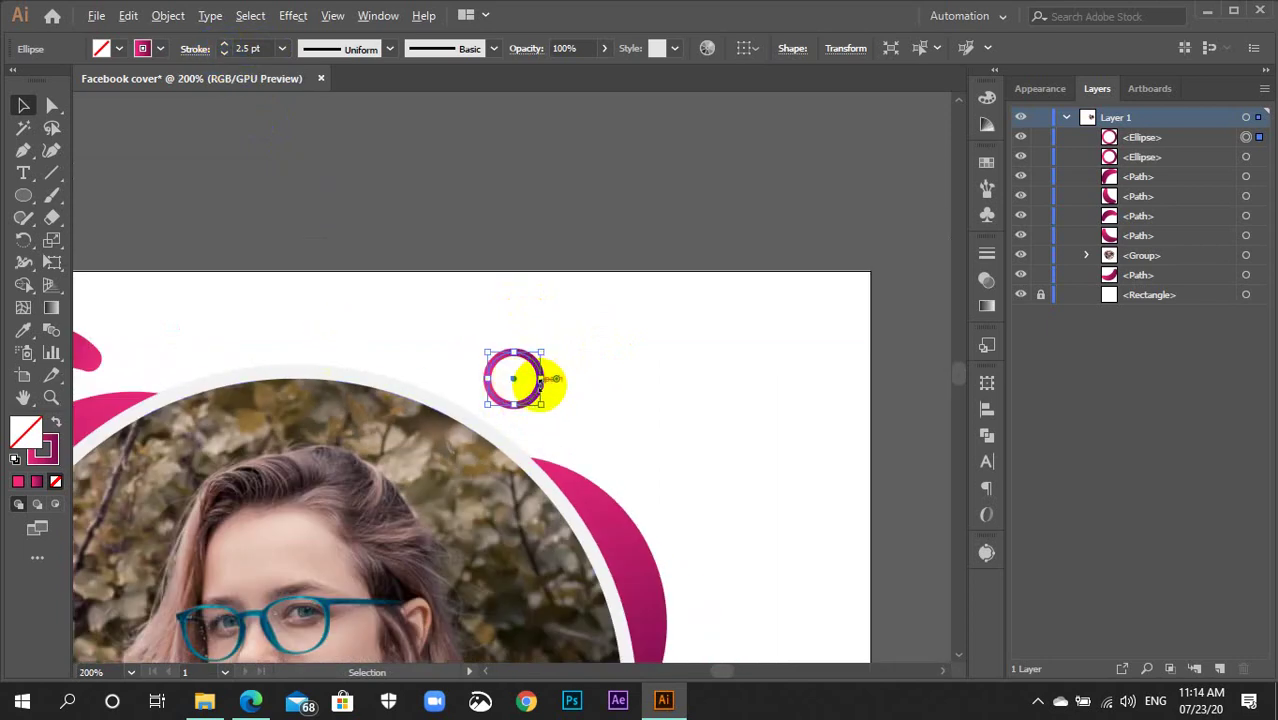
Copy the ring to the upper right, shrink it, and set its stroke to 1.5 pt.
left_click_drag(540, 398, 728, 560)
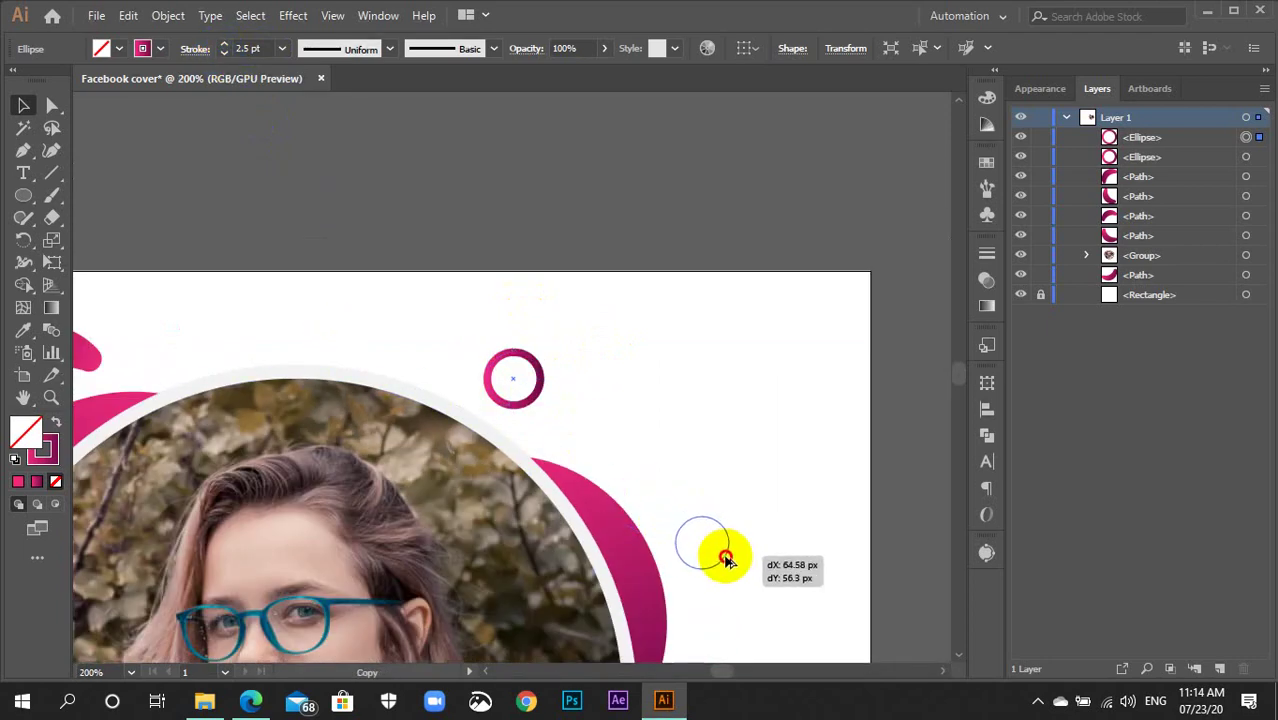
scroll(728, 560, "down", 3)
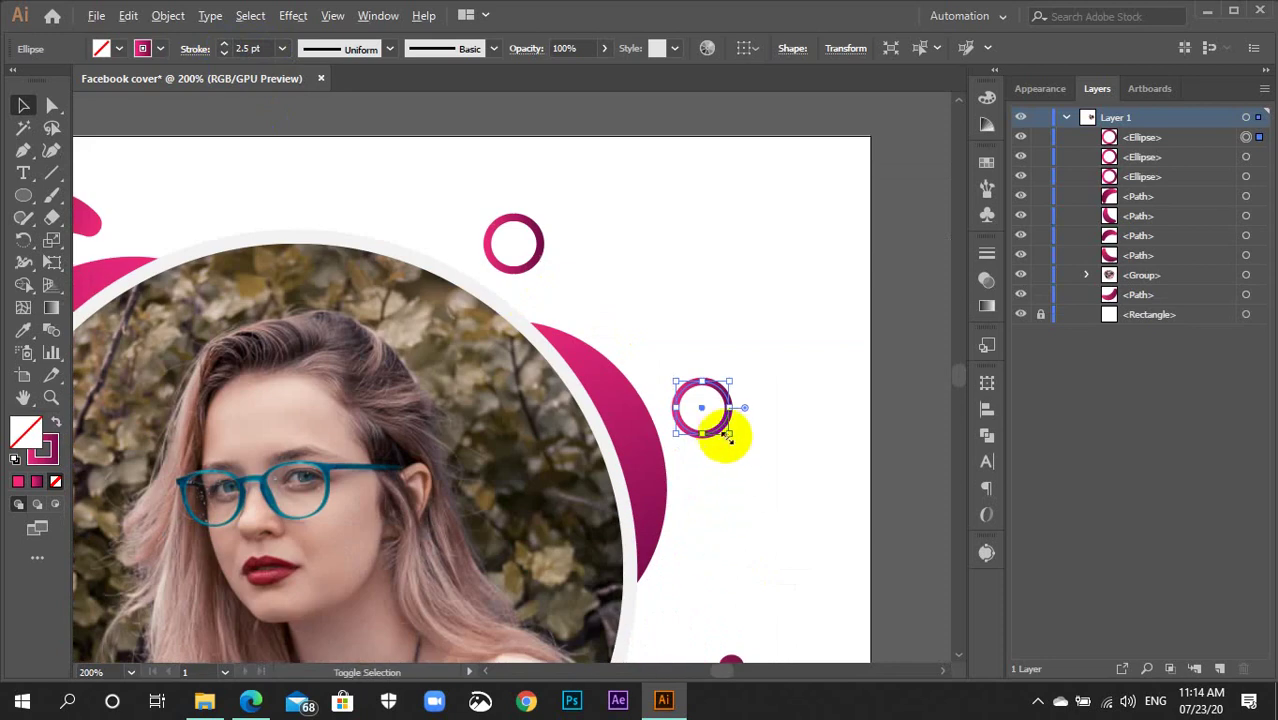
left_click_drag(731, 434, 720, 424)
left_click(245, 48)
type("1")
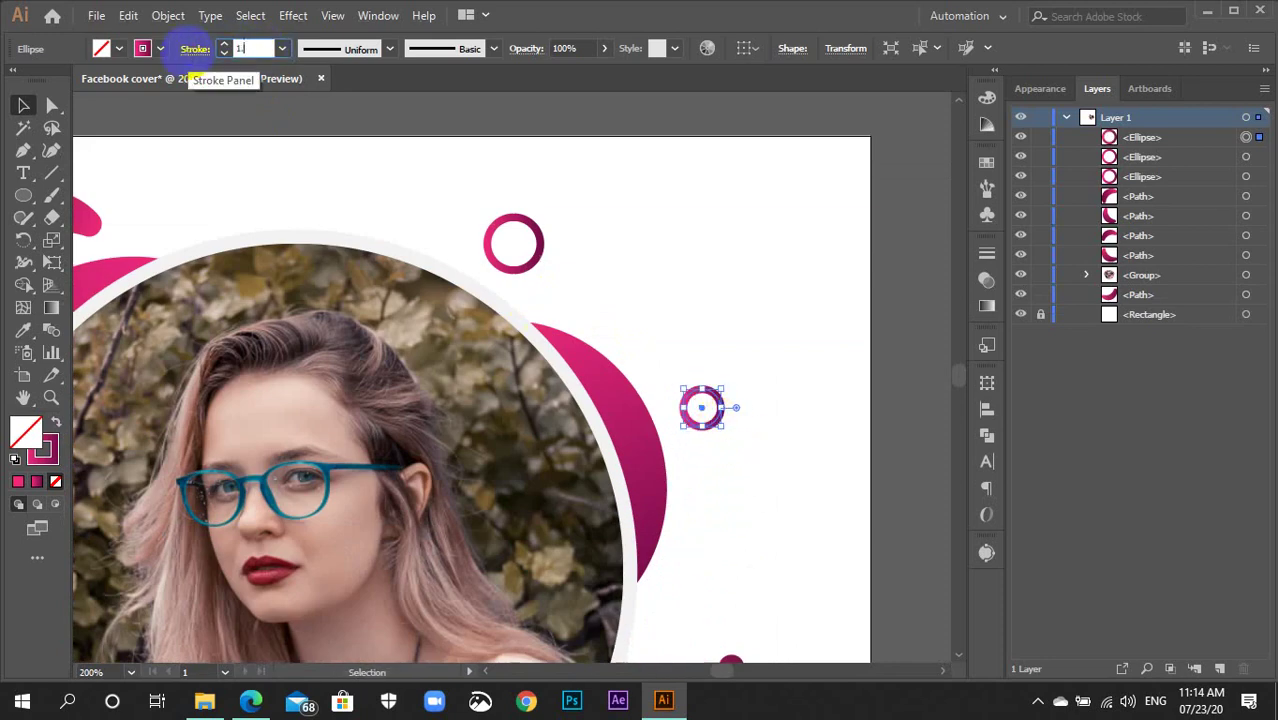
type(".5")
key("Return")
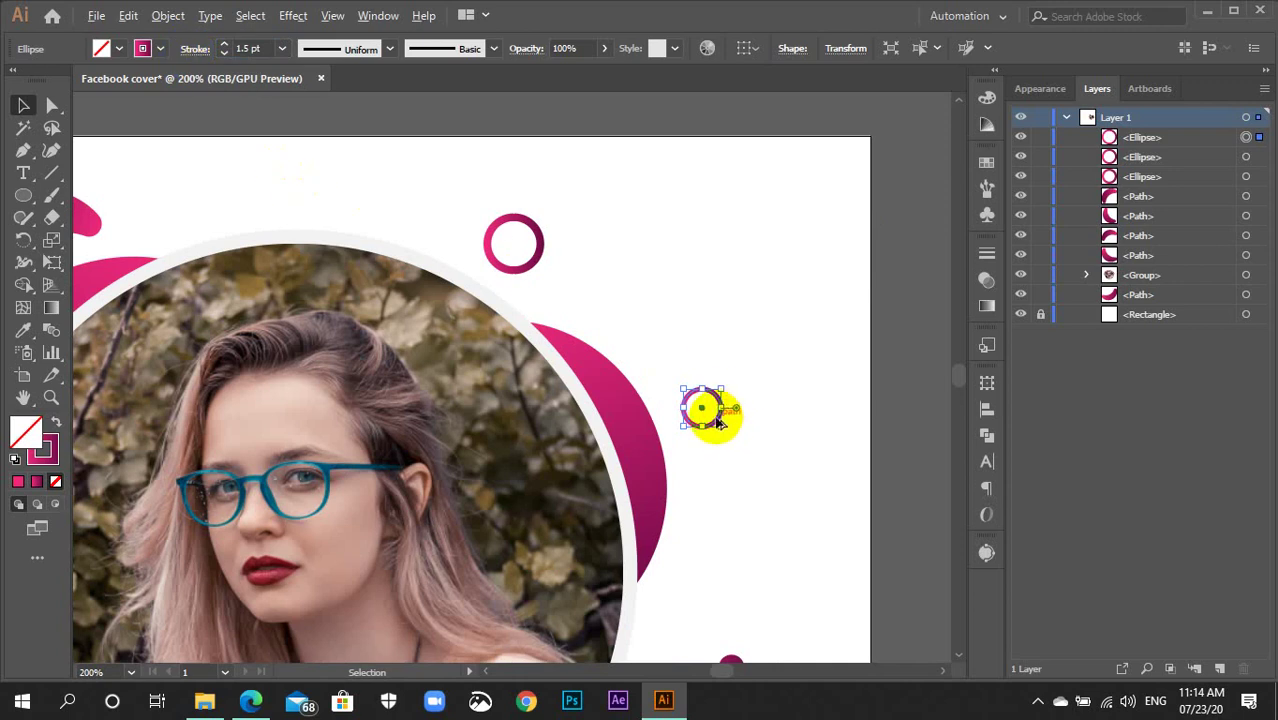
Add a smaller ring copy above it and another ring copy at the portrait's upper left.
left_click_drag(716, 422, 720, 264)
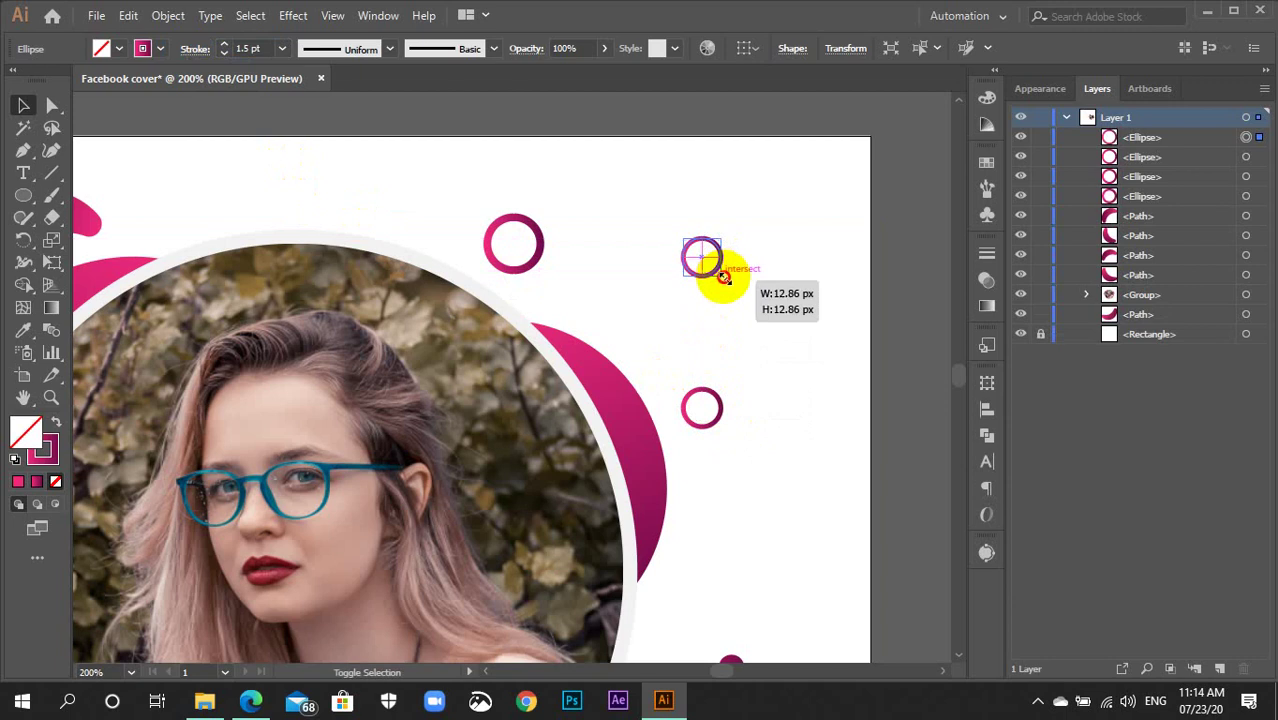
left_click_drag(718, 274, 713, 246)
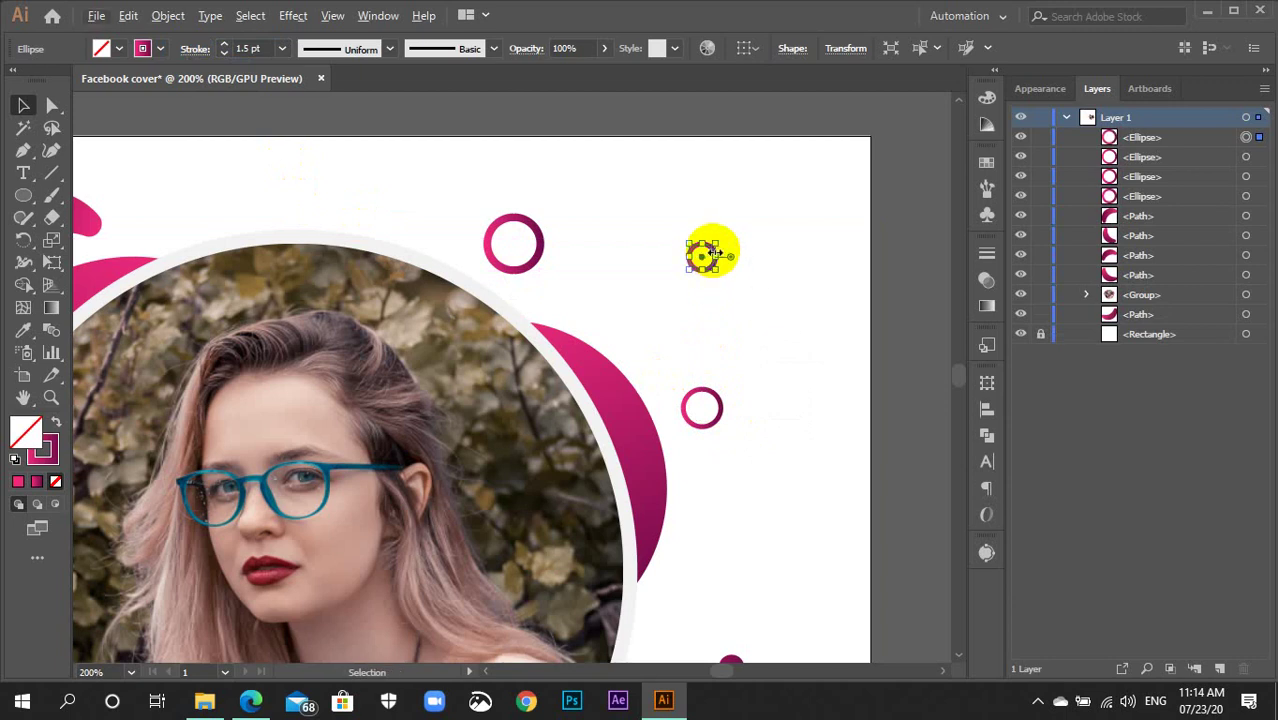
left_click(719, 410)
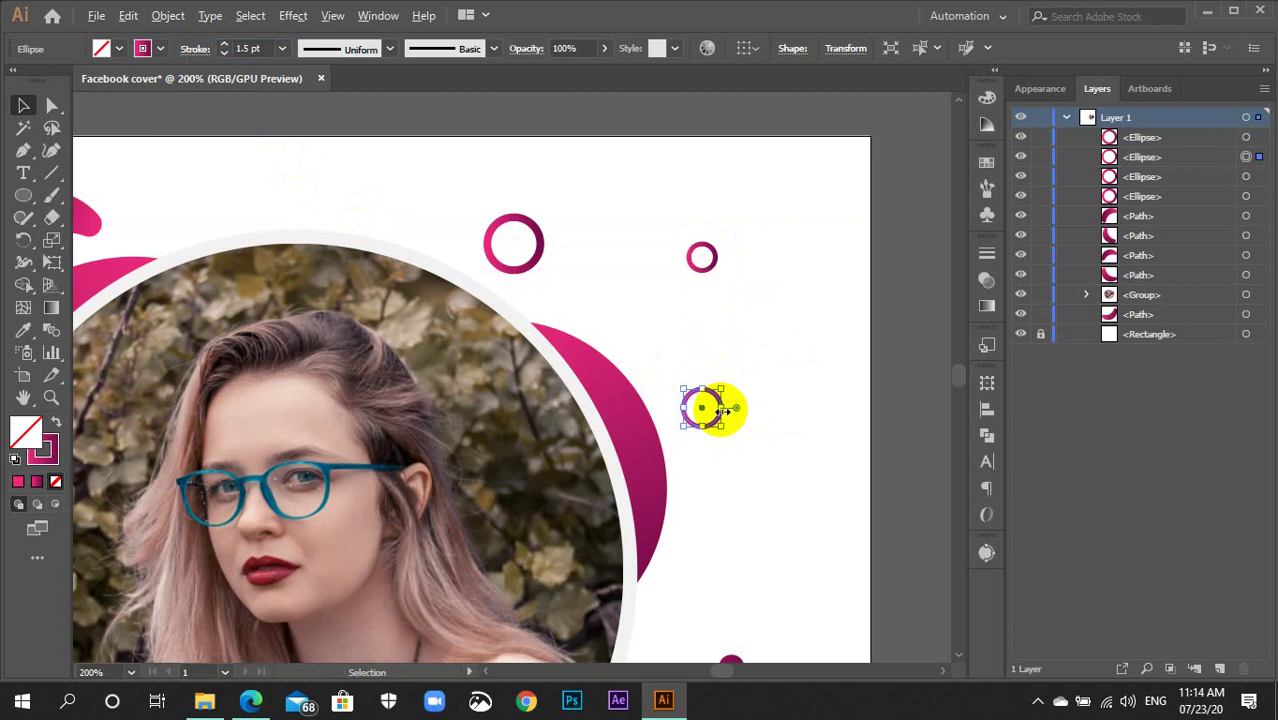
left_click_drag(720, 422, 190, 220)
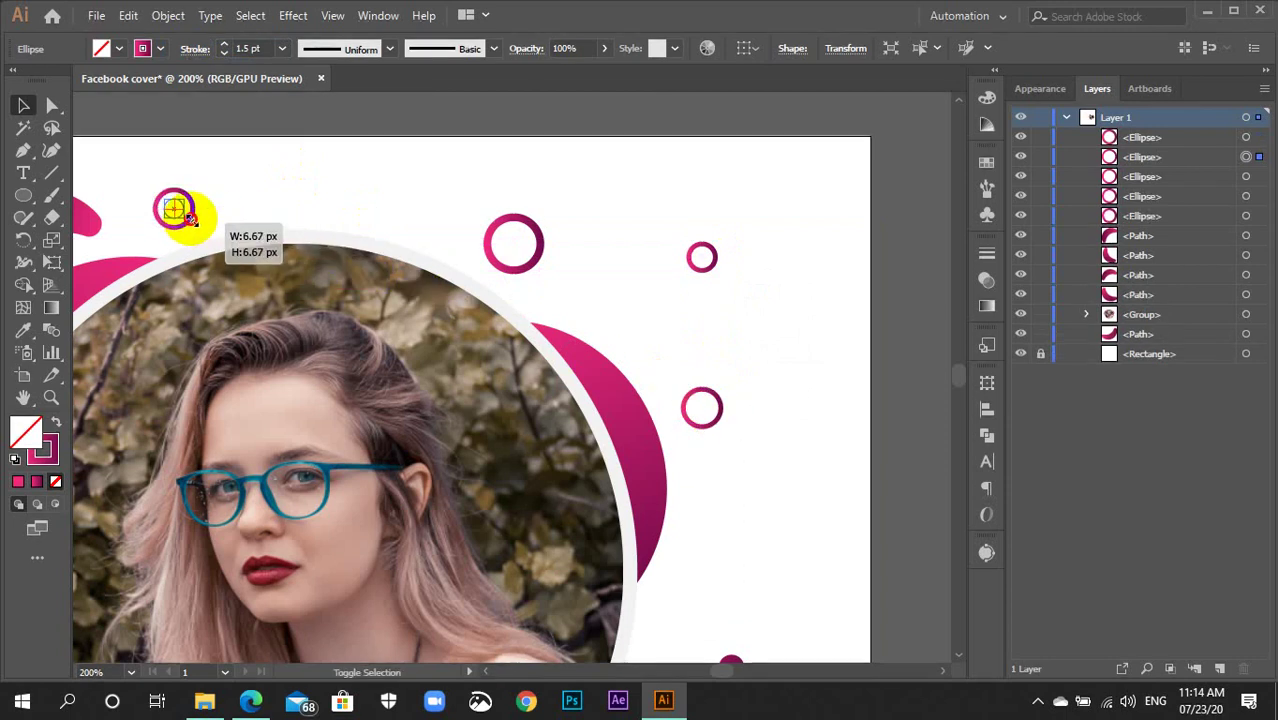
left_click(210, 182)
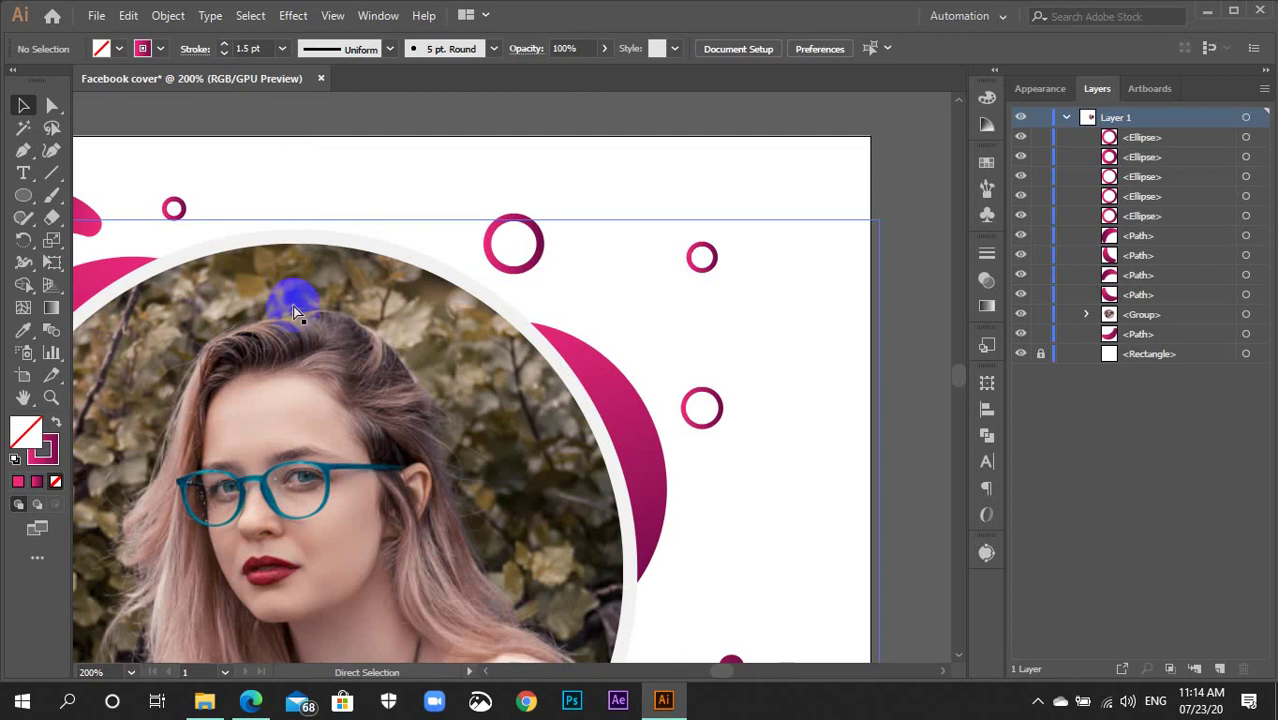
scroll(293, 306, "down", 3)
left_click_drag(380, 370, 386, 347)
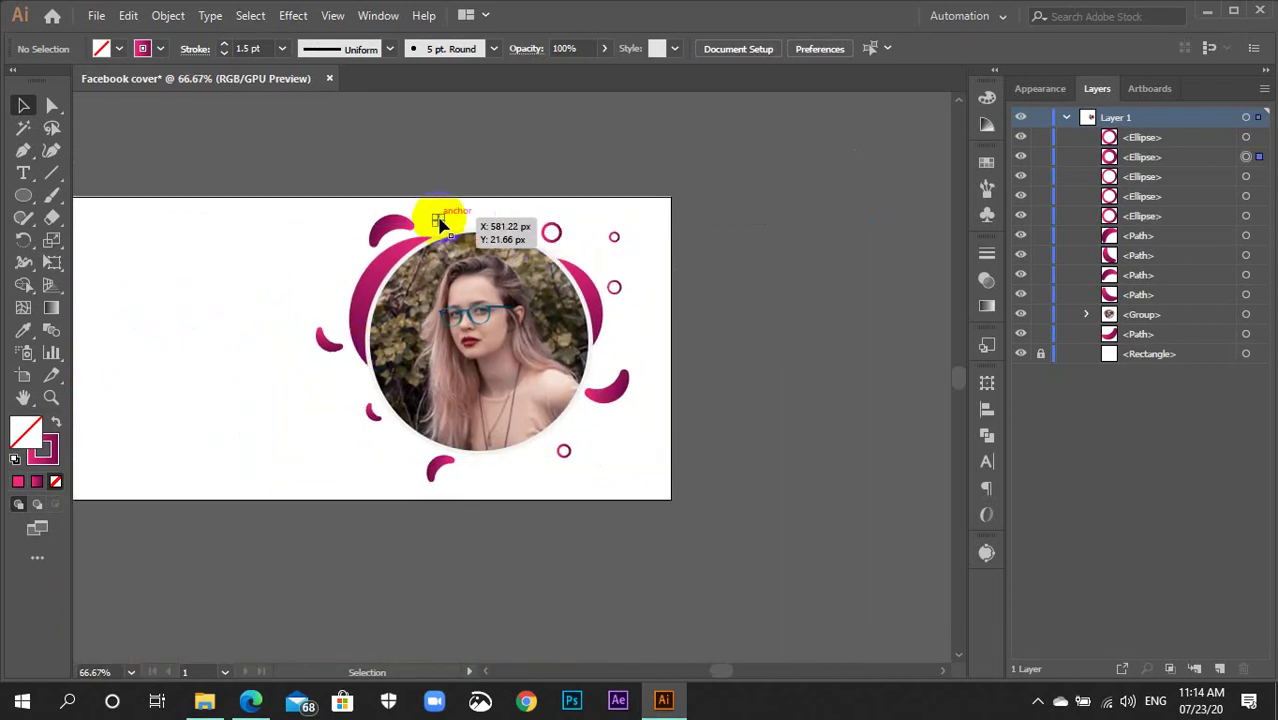
Nudge the small ring up beside the top crescent.
left_click_drag(440, 222, 438, 220)
left_click_drag(560, 455, 565, 452)
key("ctrl+equal")
key("ctrl+equal")
key("ctrl+equal")
key("ctrl+equal")
key("ctrl+equal")
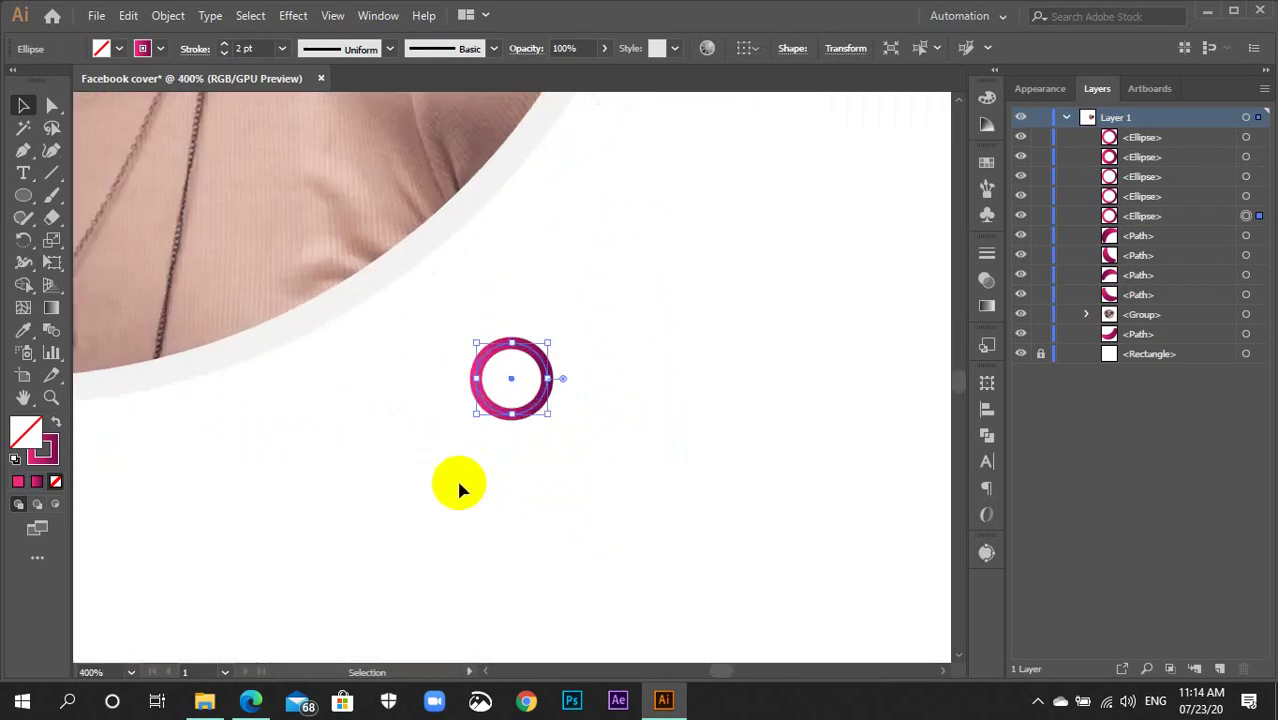
left_click_drag(458, 488, 593, 474)
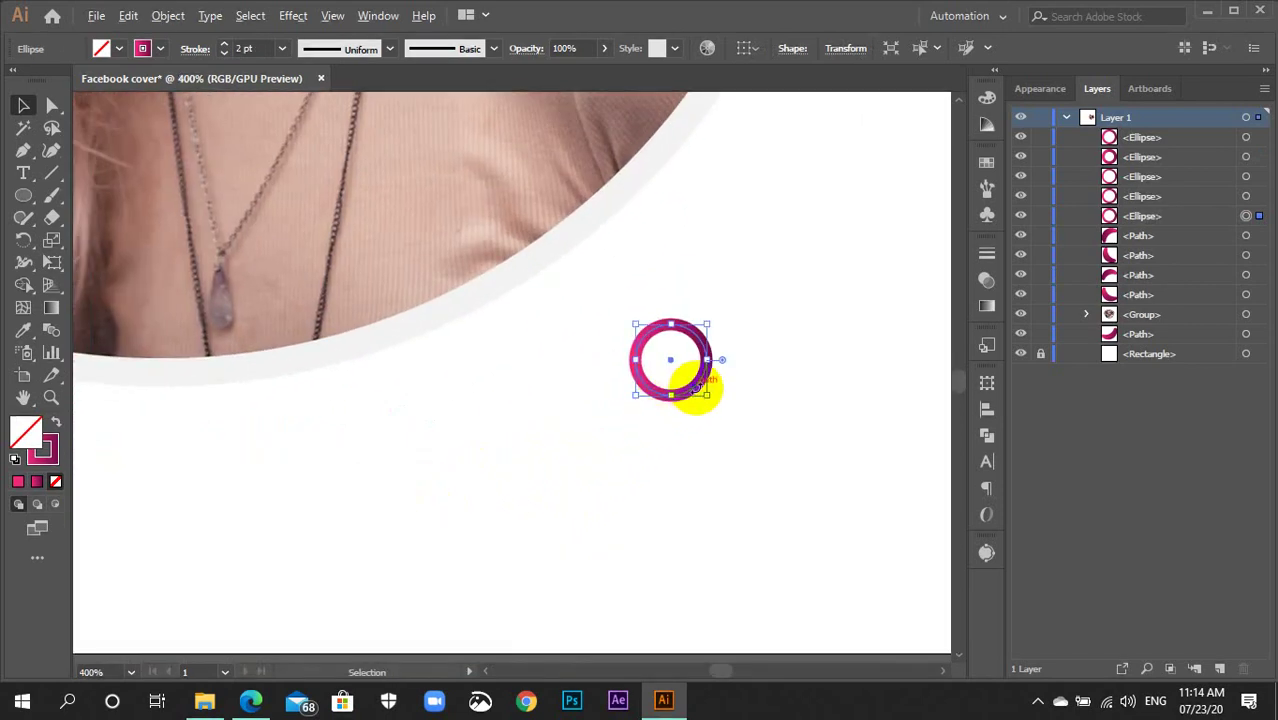
Add a slightly smaller ring copy, about 12.21 px, below the portrait.
left_click_drag(700, 385, 140, 498)
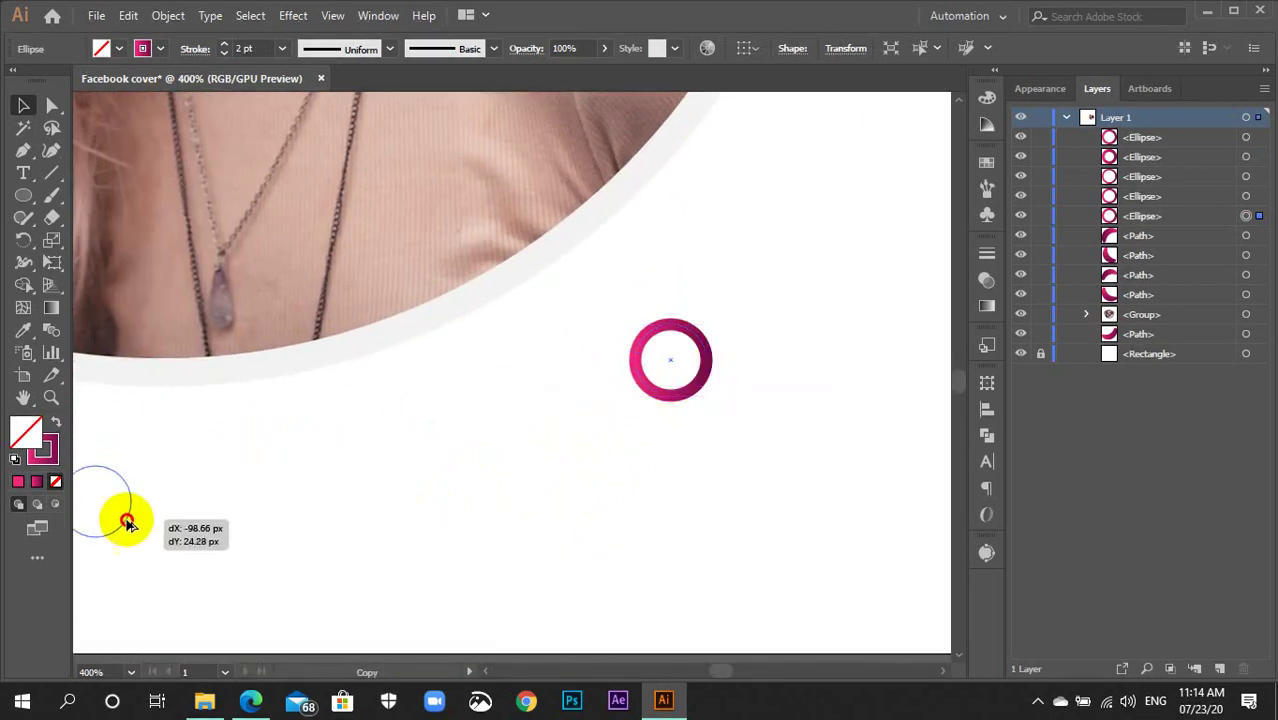
left_click_drag(186, 556, 390, 563)
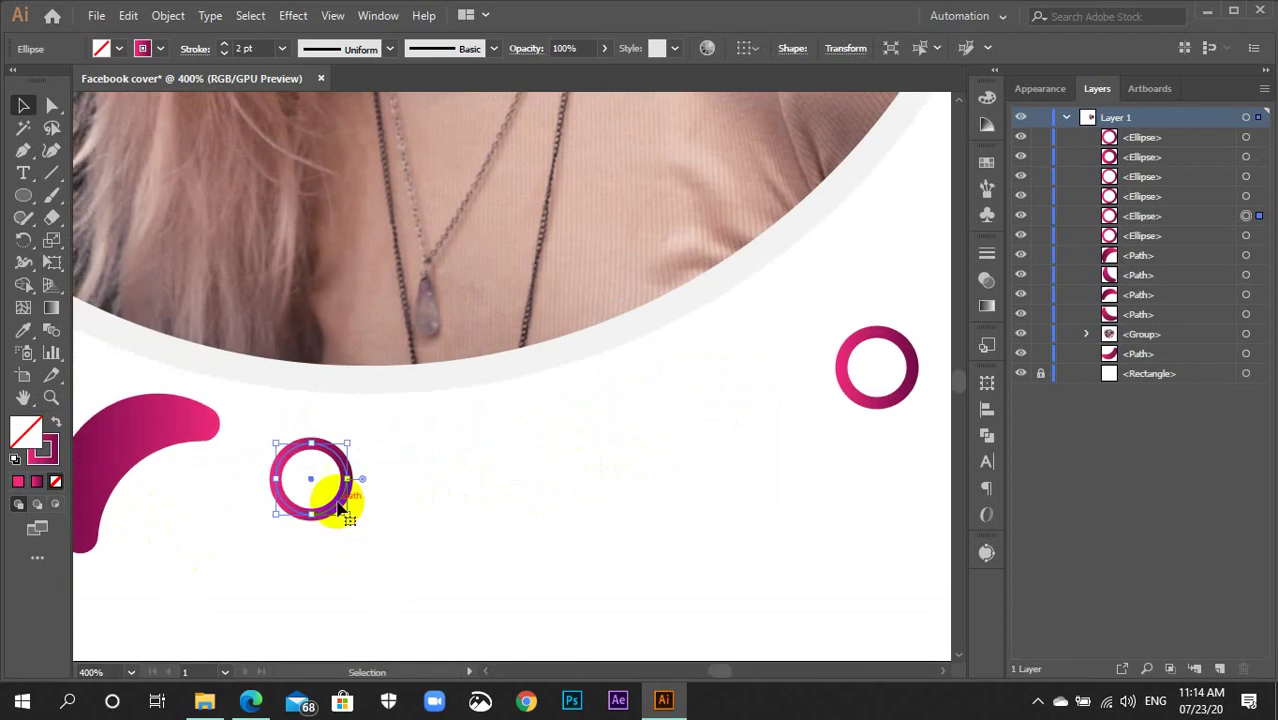
left_click_drag(340, 505, 424, 514)
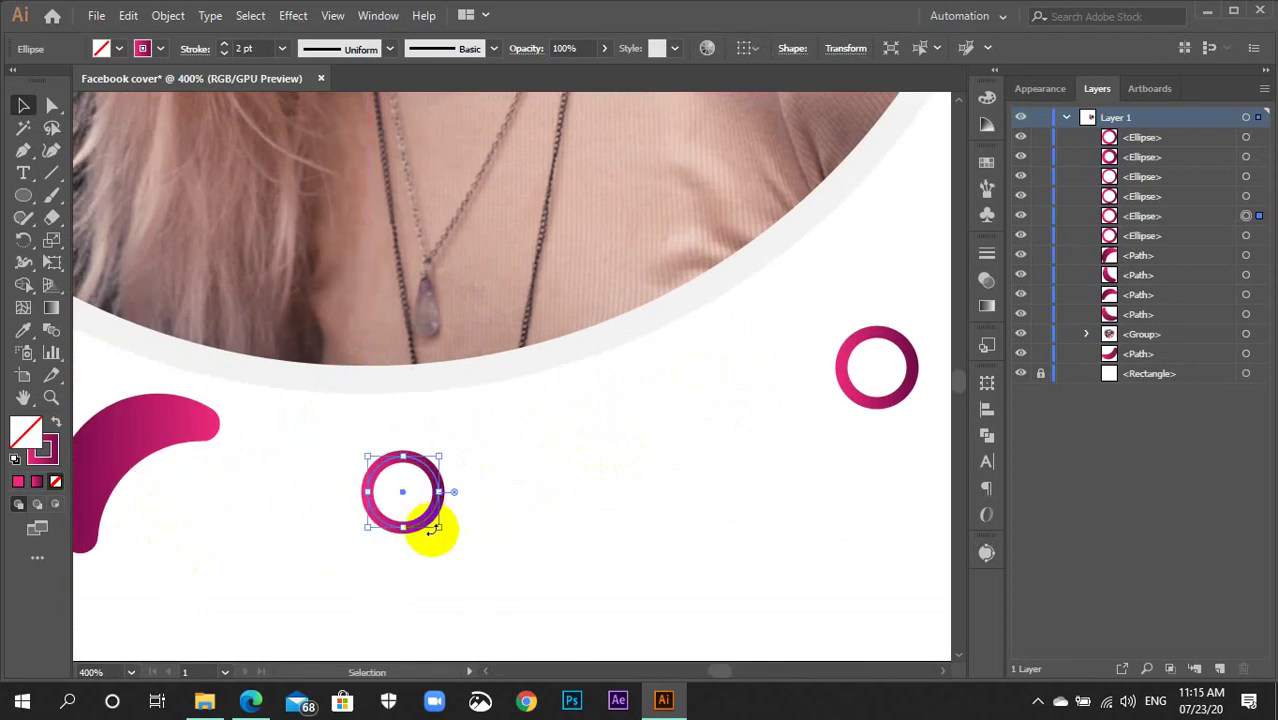
left_click_drag(441, 530, 439, 520)
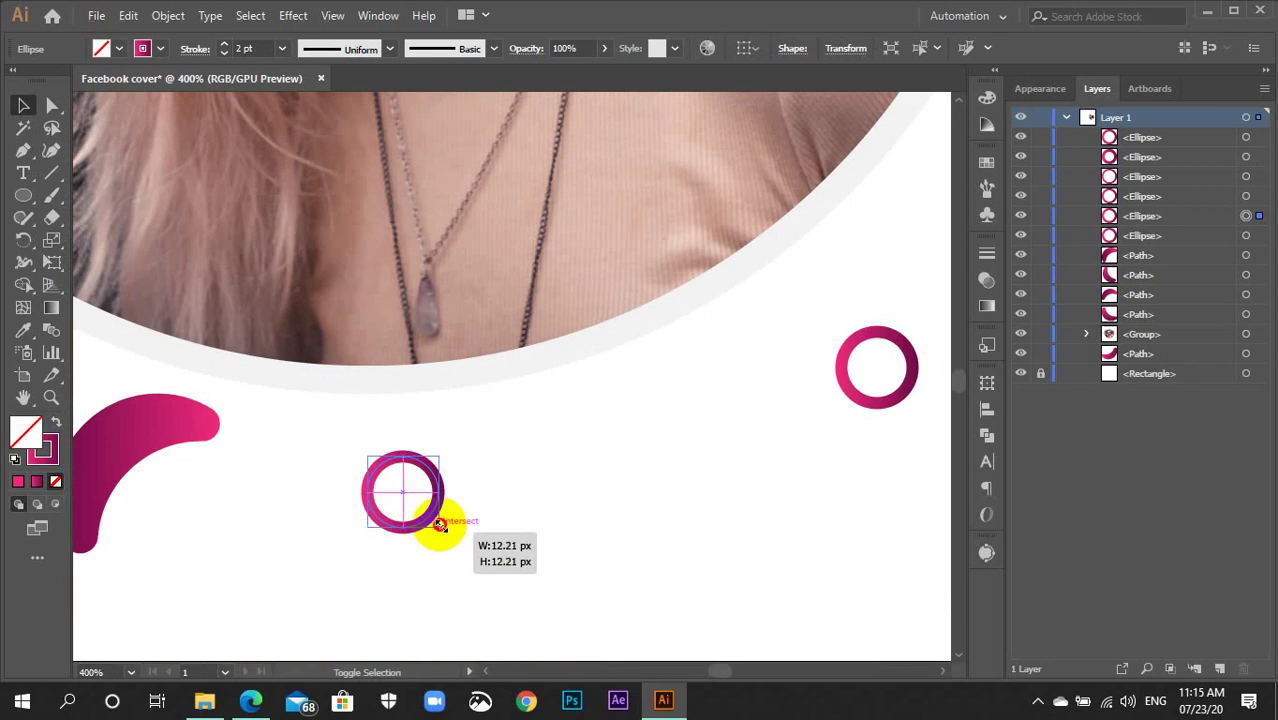
left_click(456, 553)
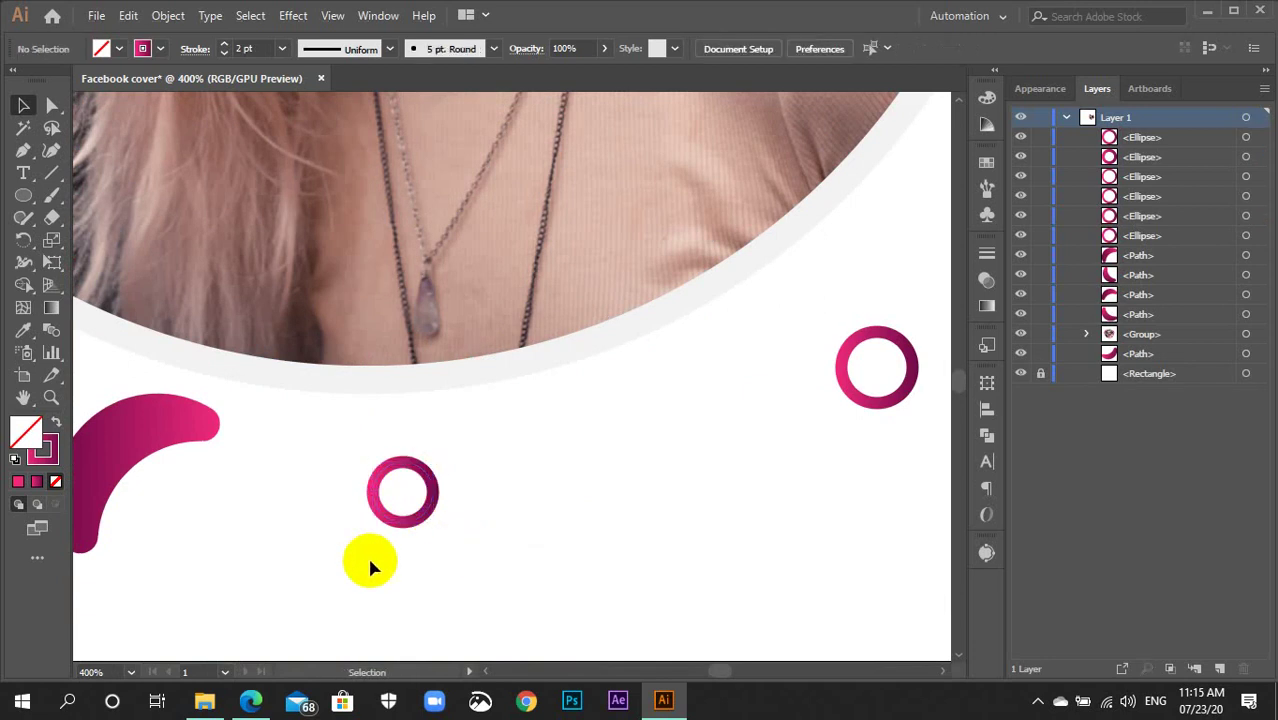
key("ctrl+minus")
key("ctrl+minus")
key("ctrl+minus")
key("ctrl+minus")
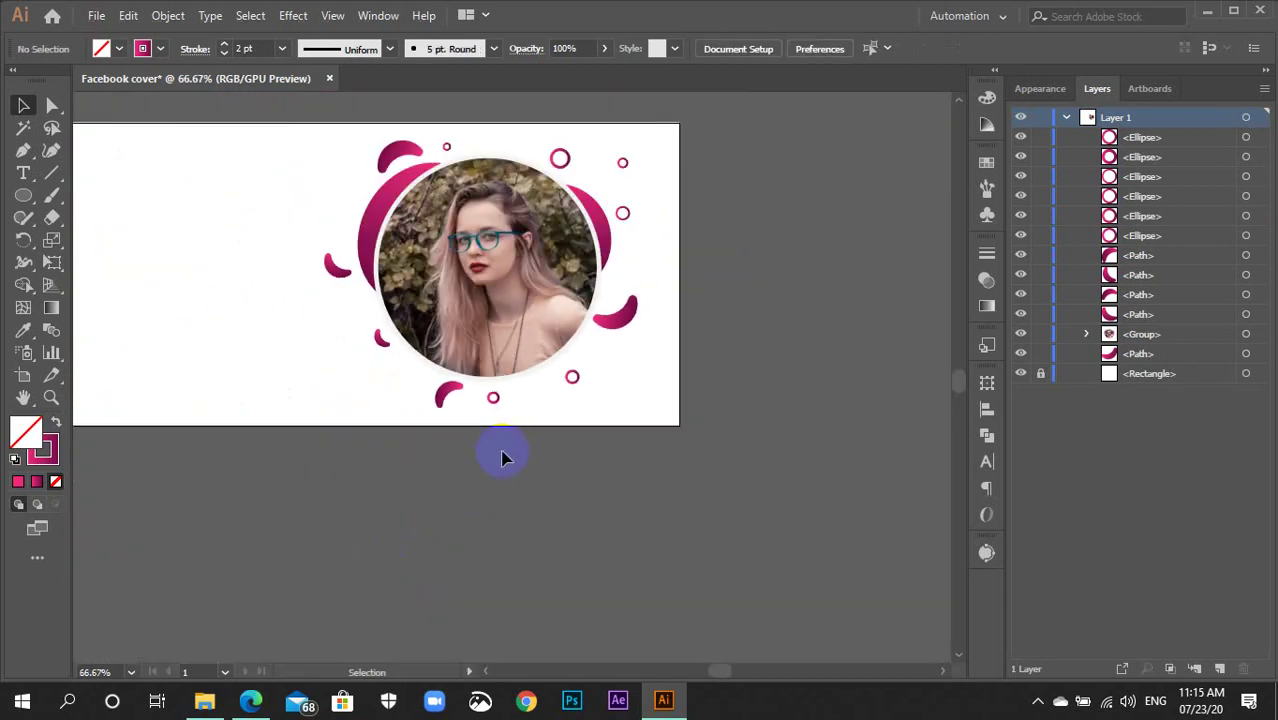
scroll(530, 470, "up", 5)
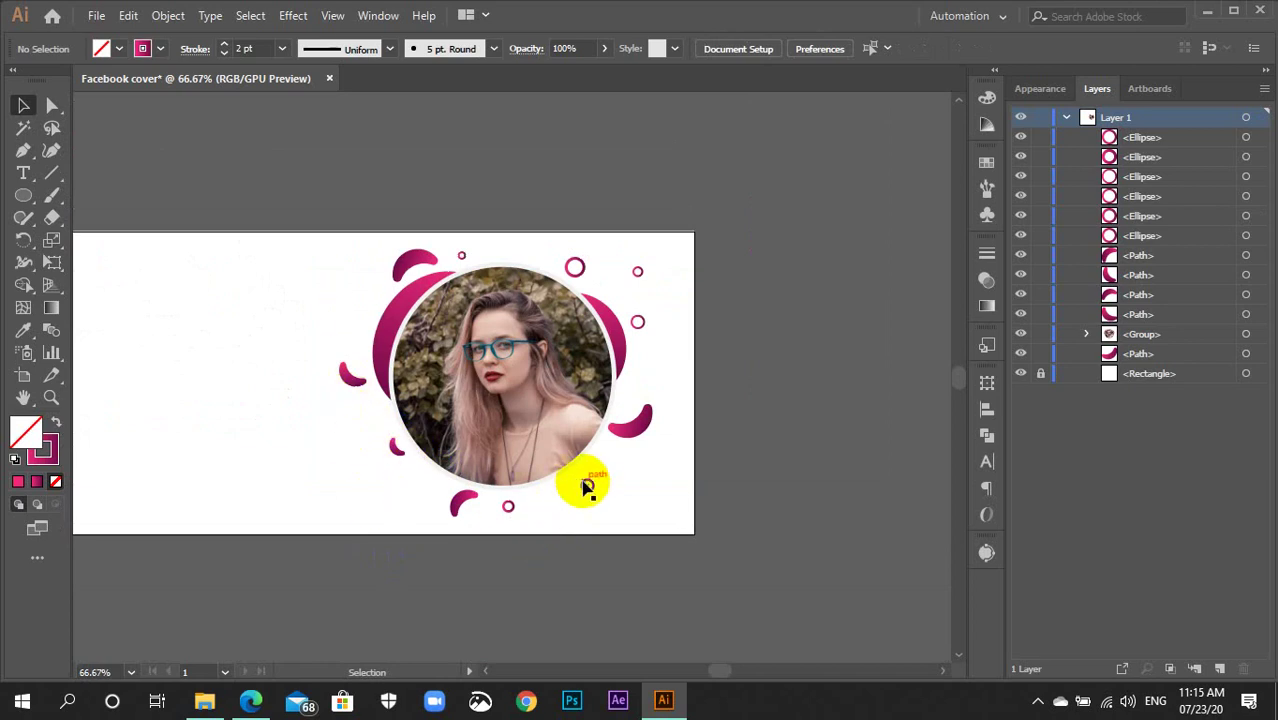
left_click(587, 486)
Nudge the small ring upward and duplicate it down-left toward the portrait's lower left.
key("ctrl+plus")
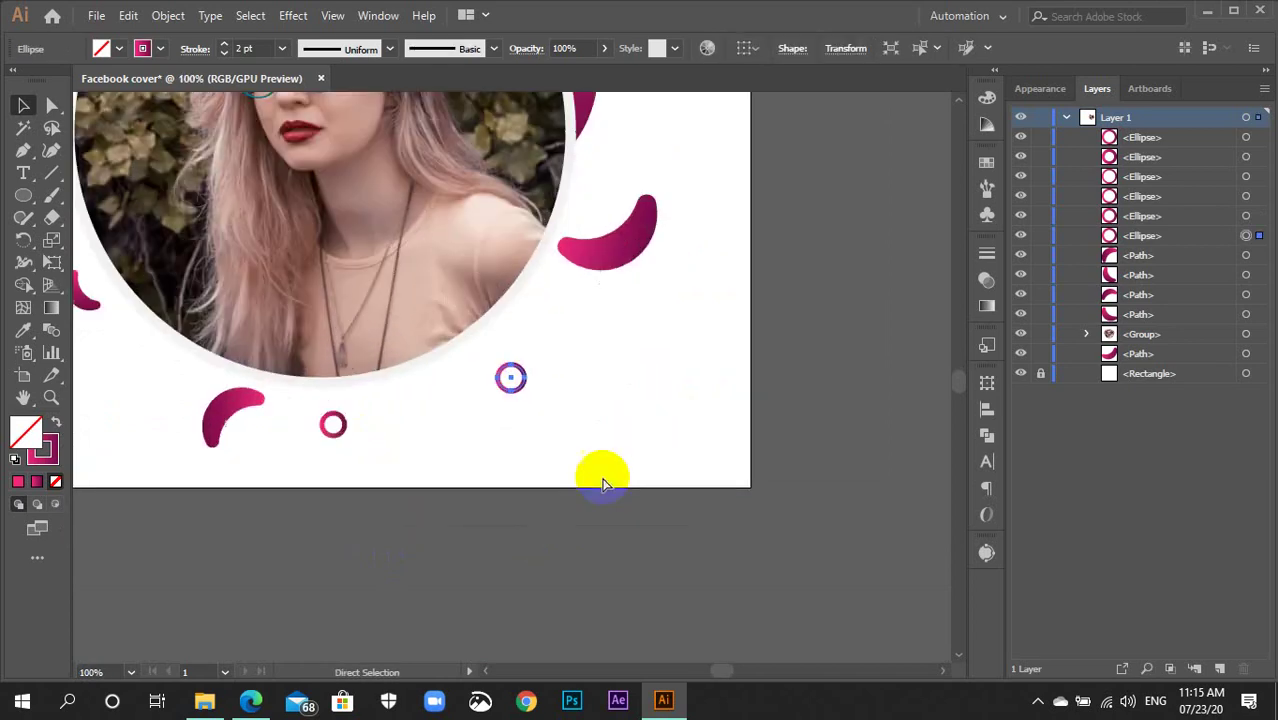
key("ctrl+plus")
scroll(720, 585, "down", 1)
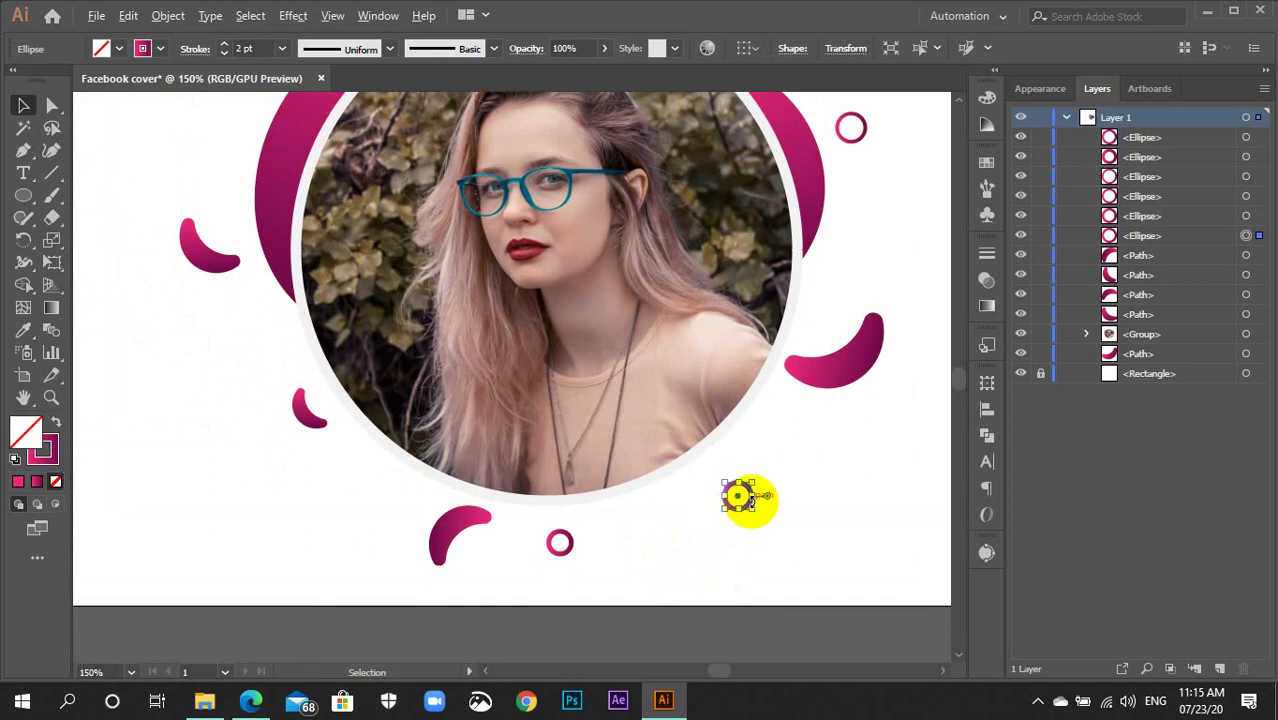
left_click_drag(750, 501, 749, 490)
key("ctrl+plus")
key("ctrl+plus")
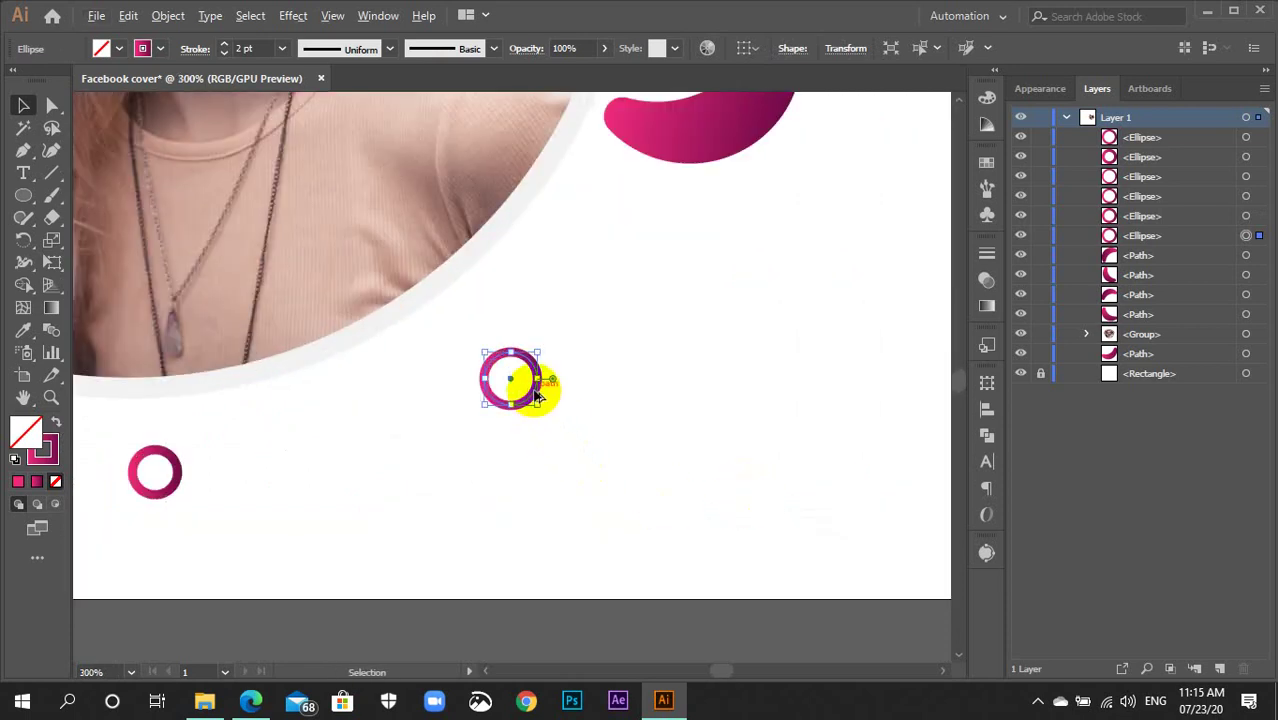
left_click_drag(537, 395, 271, 525)
key("ctrl+minus")
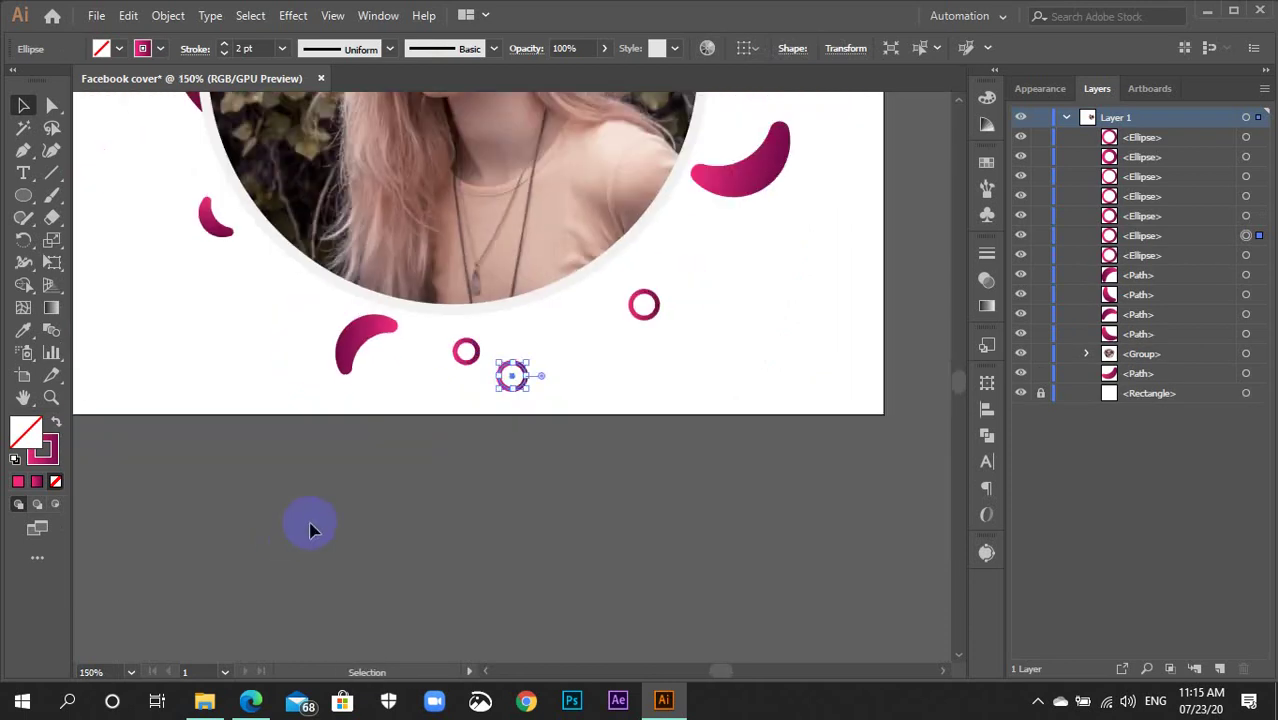
left_click_drag(650, 528, 383, 450)
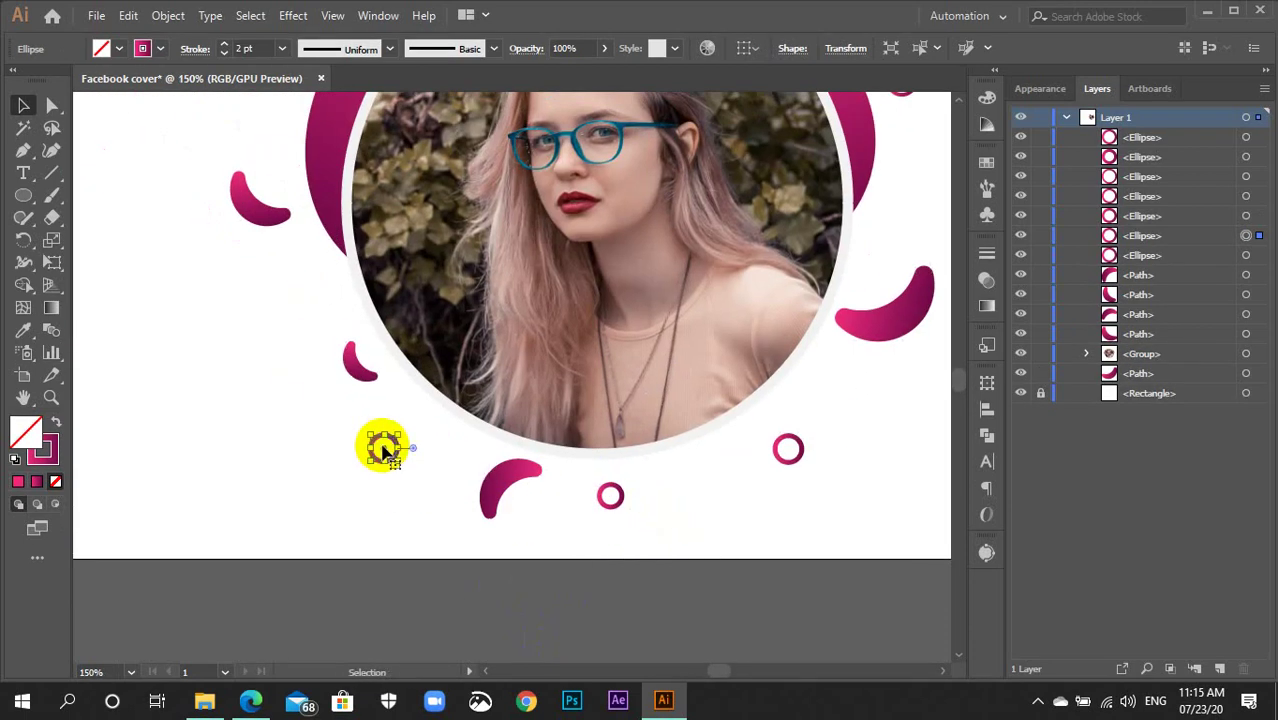
Place another copy of the ring beneath the portrait up along its left edge.
left_click(609, 495)
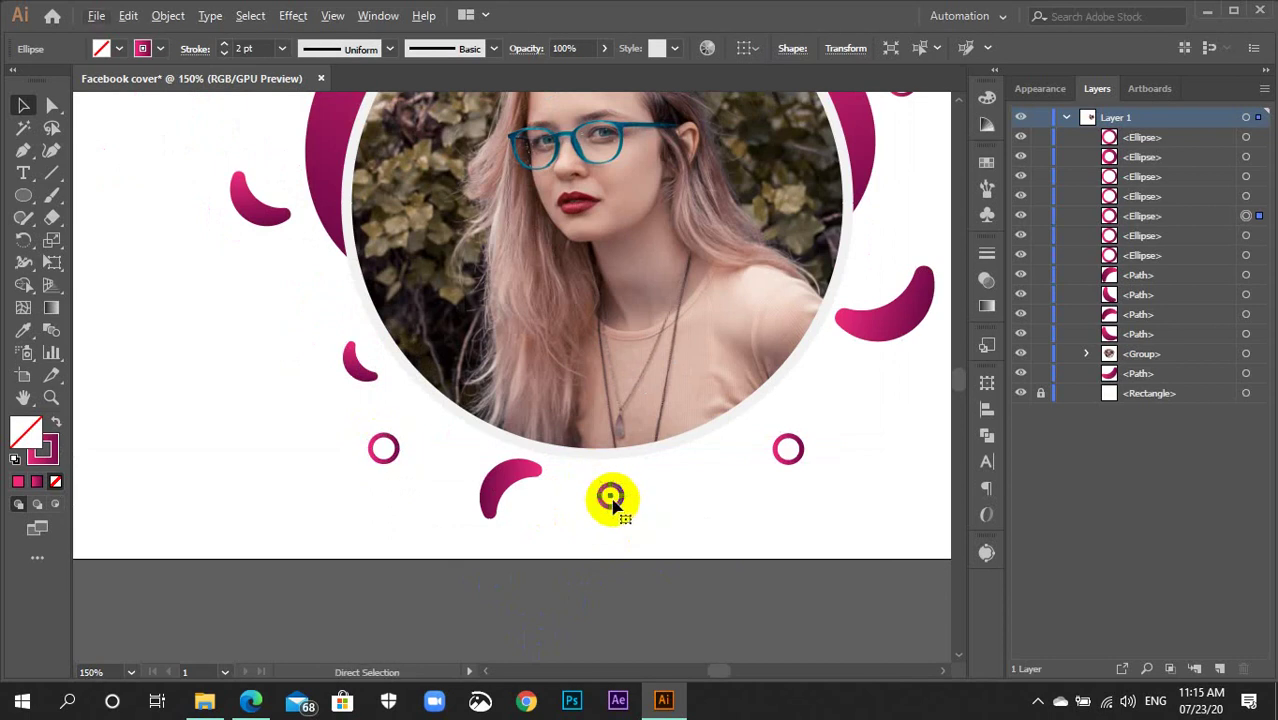
key("ctrl+equal")
key("ctrl+equal")
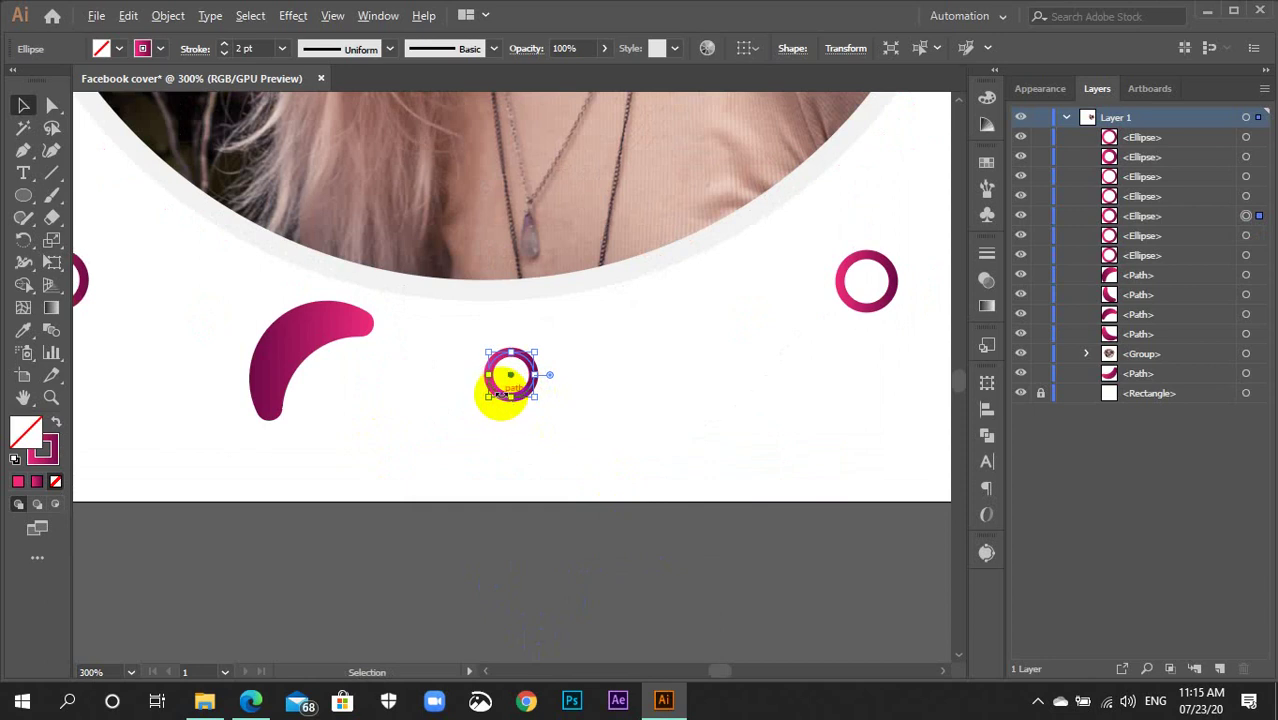
mouse_move(495, 390)
left_mouse_down()
mouse_move(199, 322)
mouse_move(577, 603)
left_mouse_up()
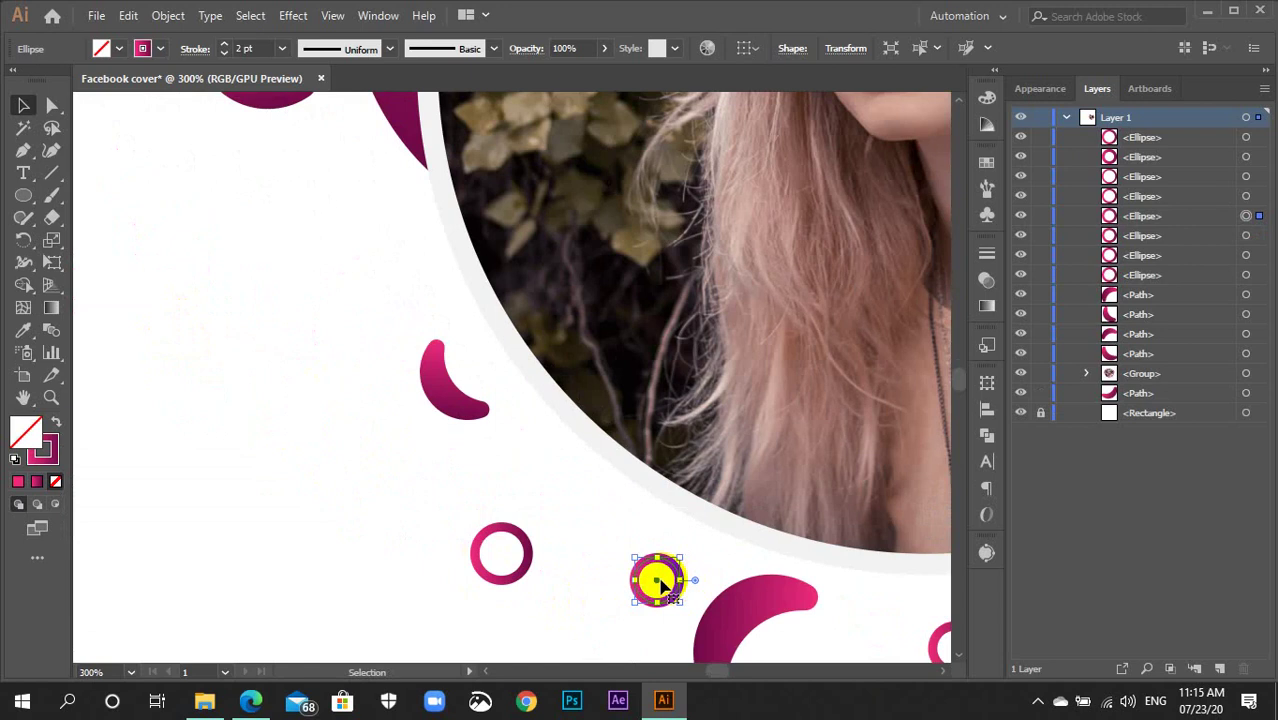
mouse_move(656, 580)
left_mouse_down()
mouse_move(332, 236)
mouse_move(373, 196)
left_mouse_up()
left_click(321, 310)
scroll(330, 313, "down", 3)
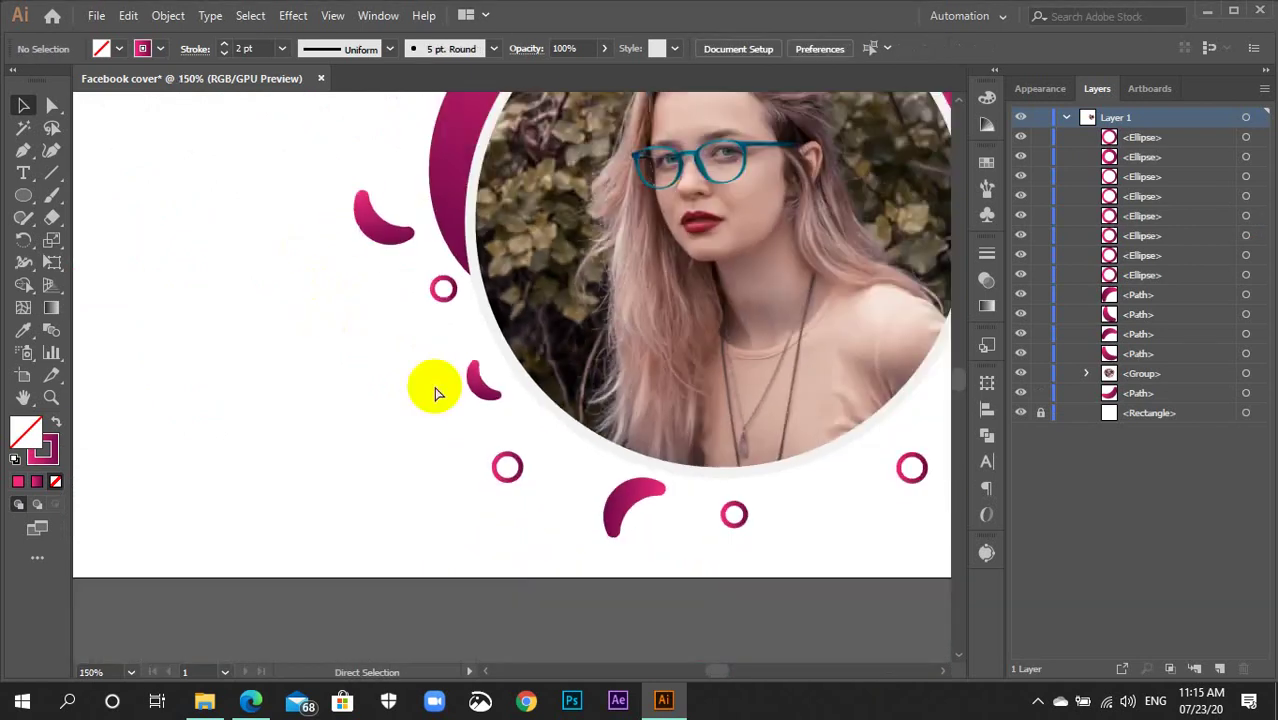
scroll(433, 390, "down", 1)
scroll(653, 473, "down", 1)
scroll(628, 510, "up", 2)
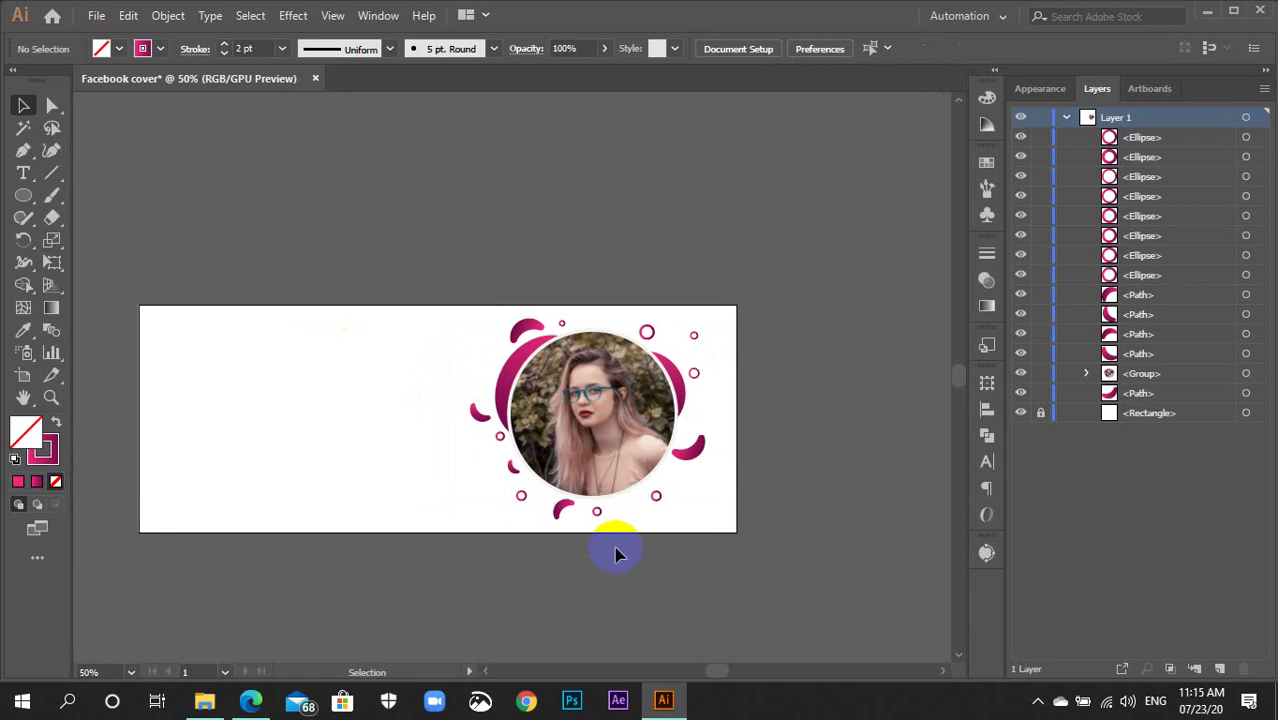
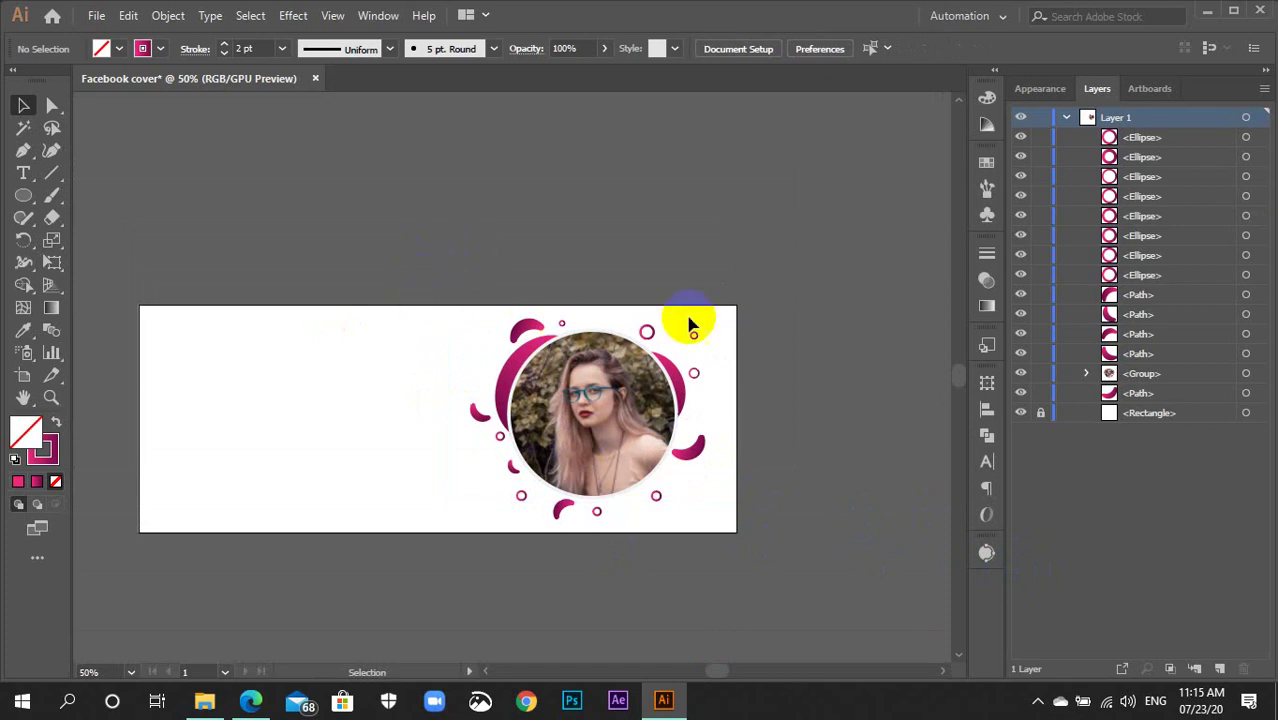
Select all the artwork and group the portrait with its magenta shapes.
scroll(827, 560, "down", 3)
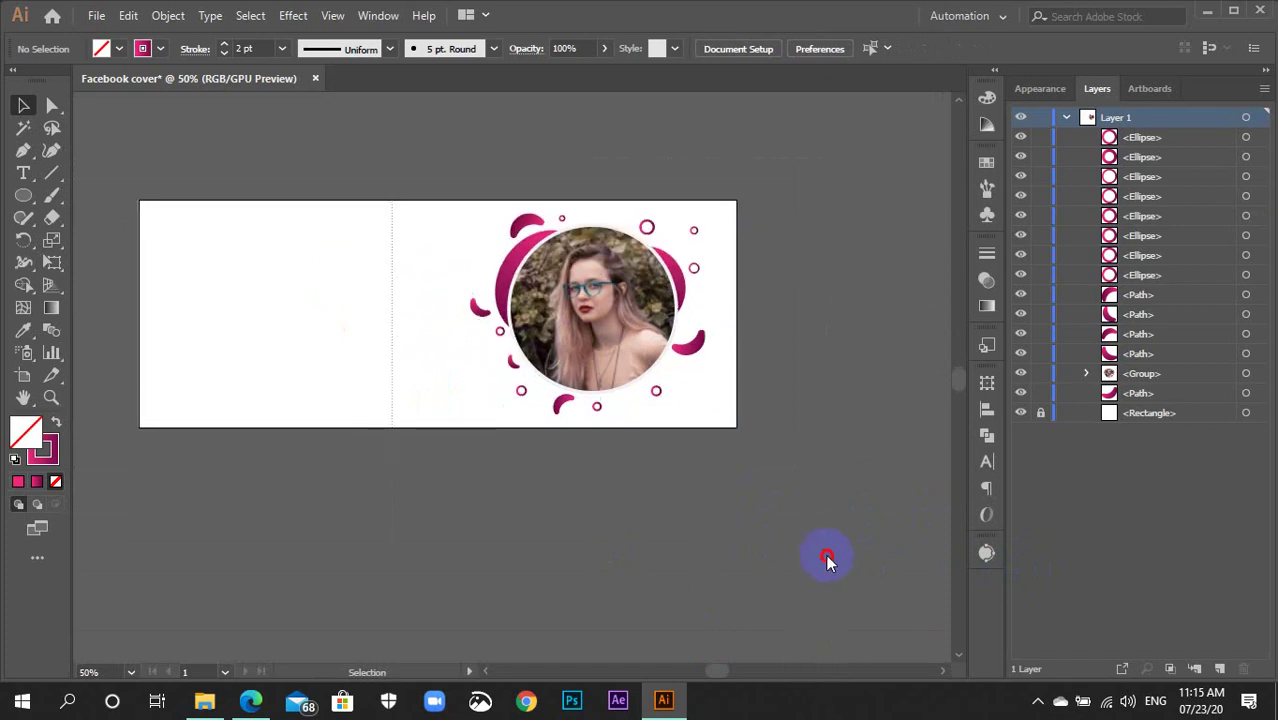
key("ctrl+a")
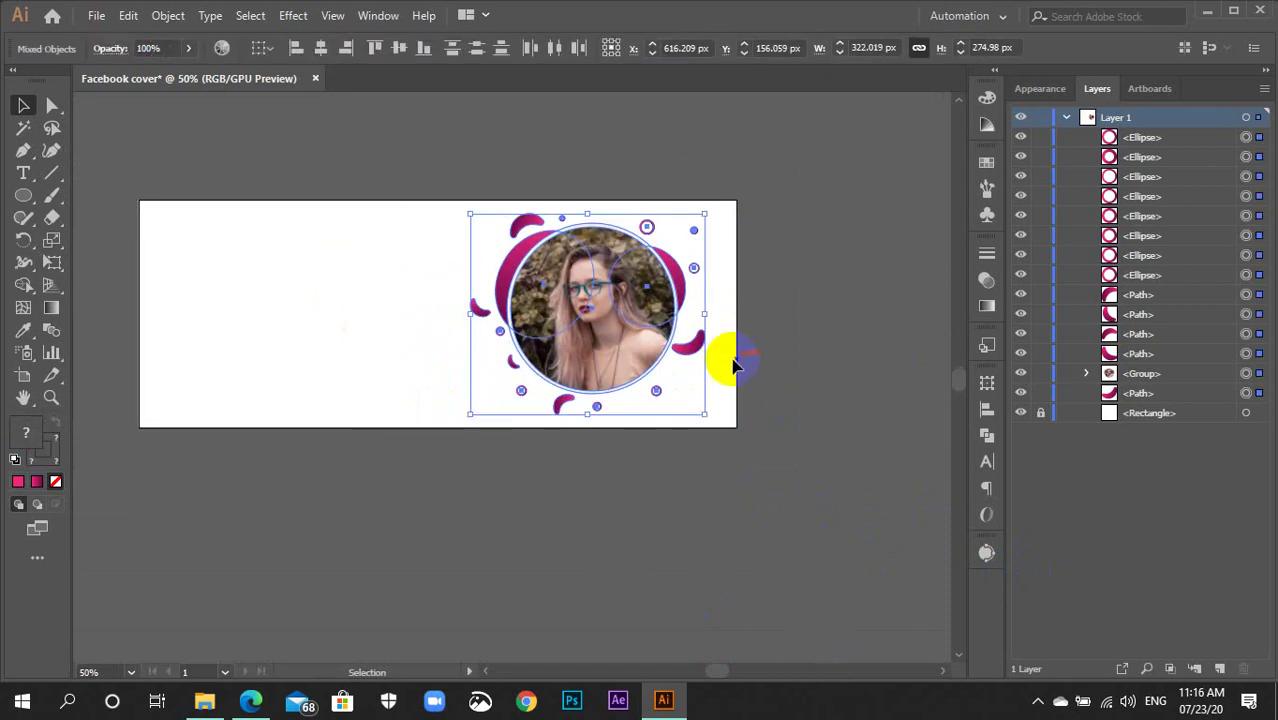
key("a")
key("ctrl+g")
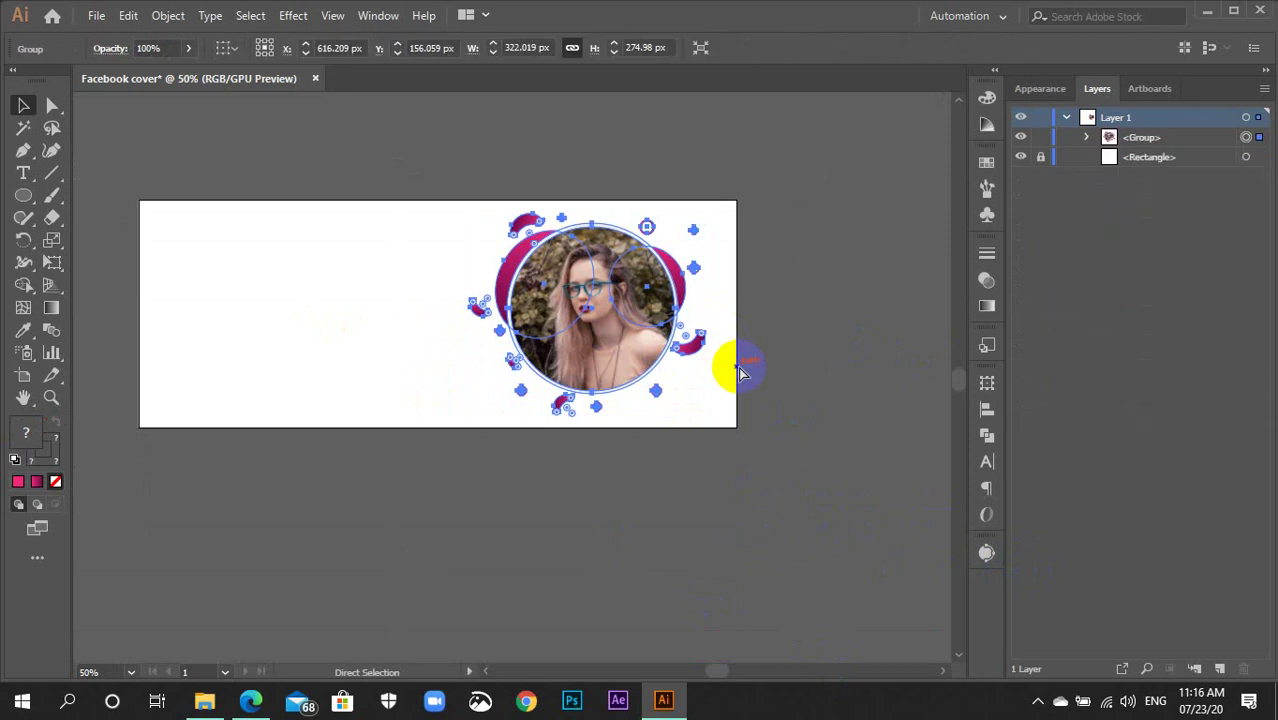
key("v")
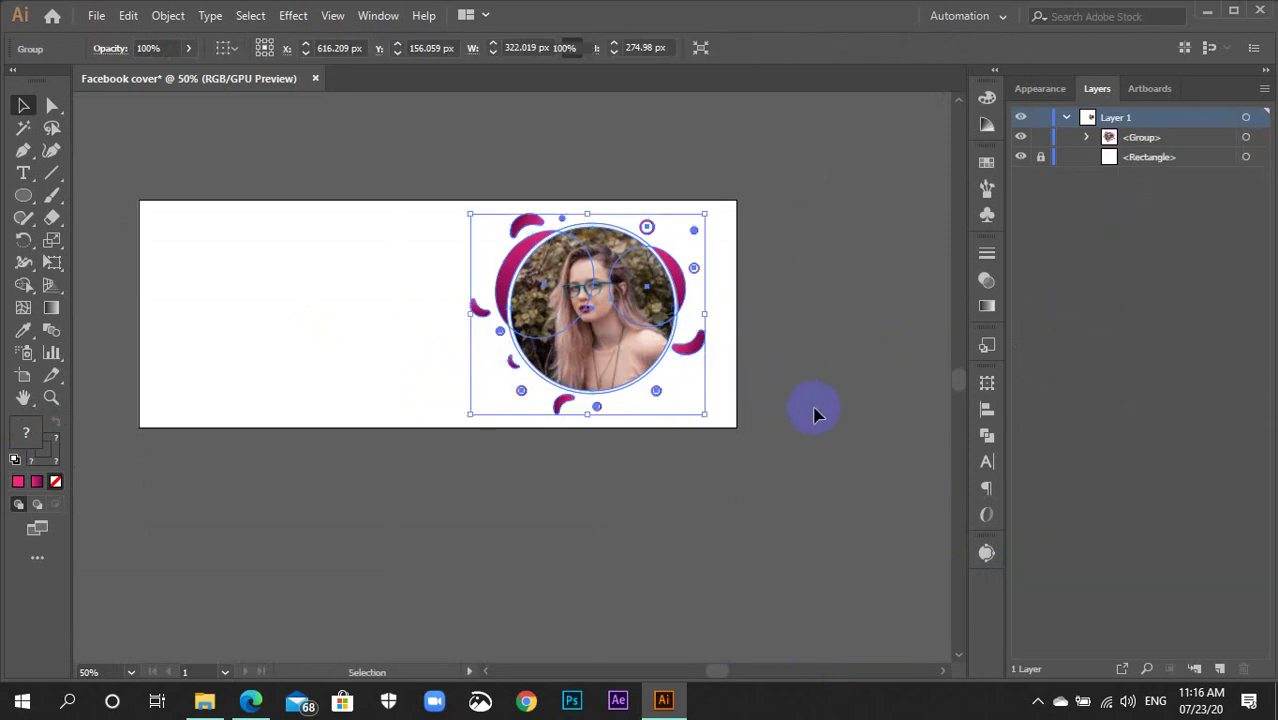
left_click(815, 415)
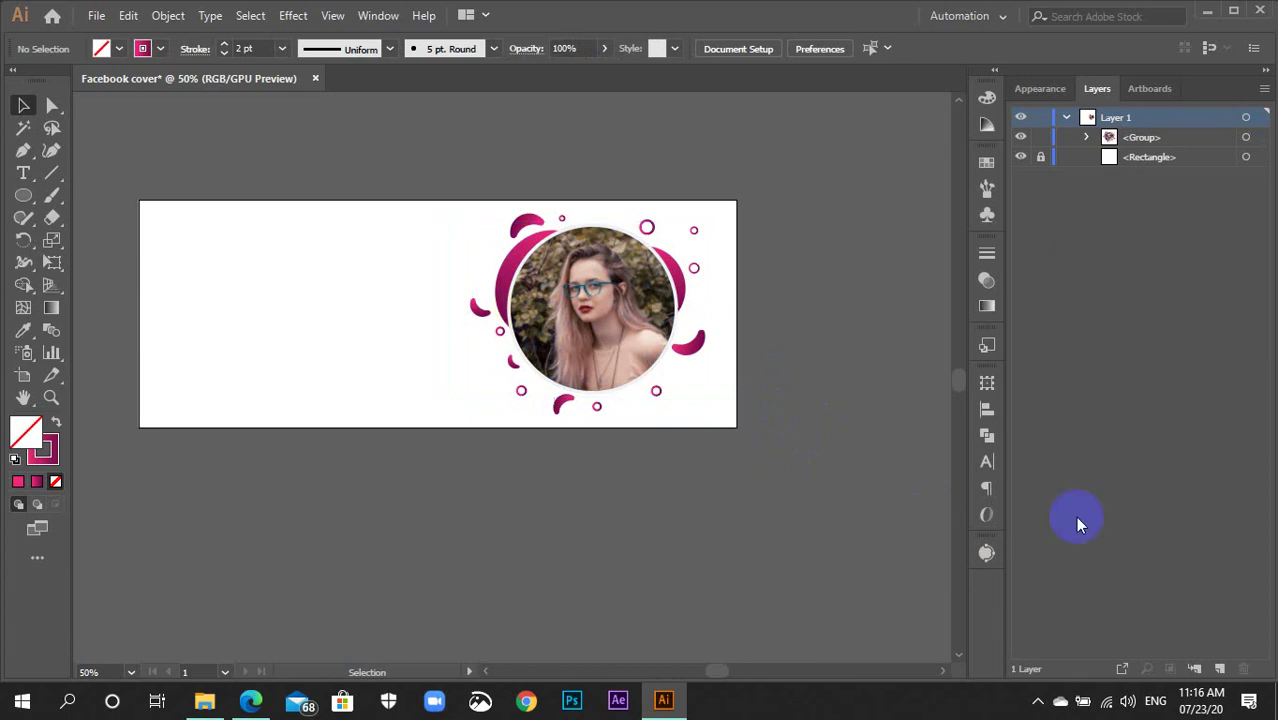
Move the portrait group left toward the cover centre, to X 543.383 px.
key("ctrl+equal")
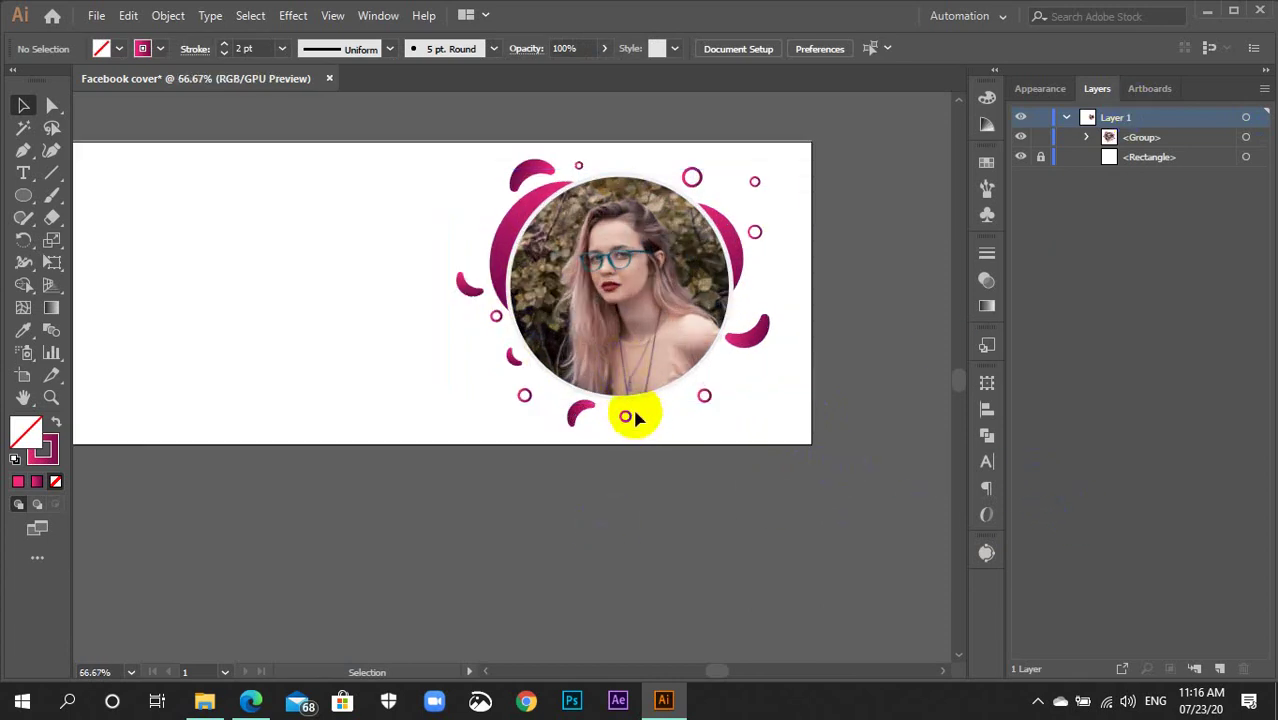
left_click(704, 400)
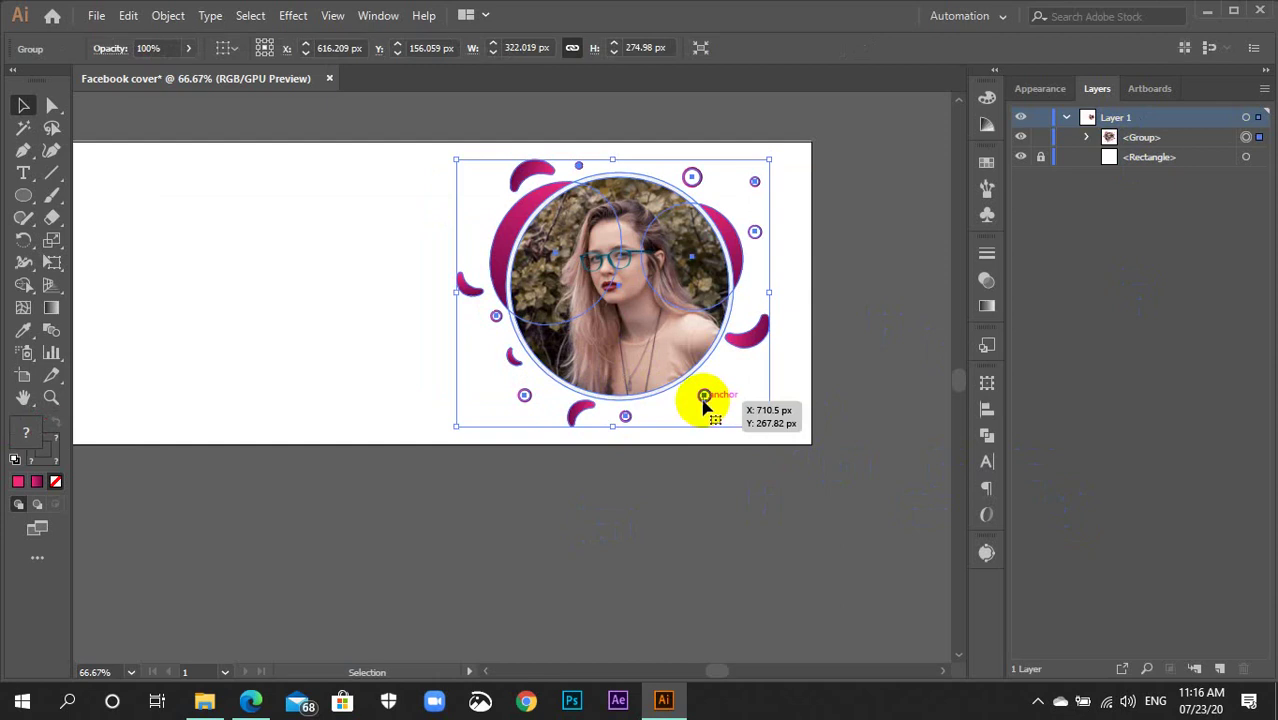
left_click(650, 479)
mouse_move(593, 491)
left_mouse_down()
mouse_move(448, 536)
mouse_move(479, 561)
left_mouse_up()
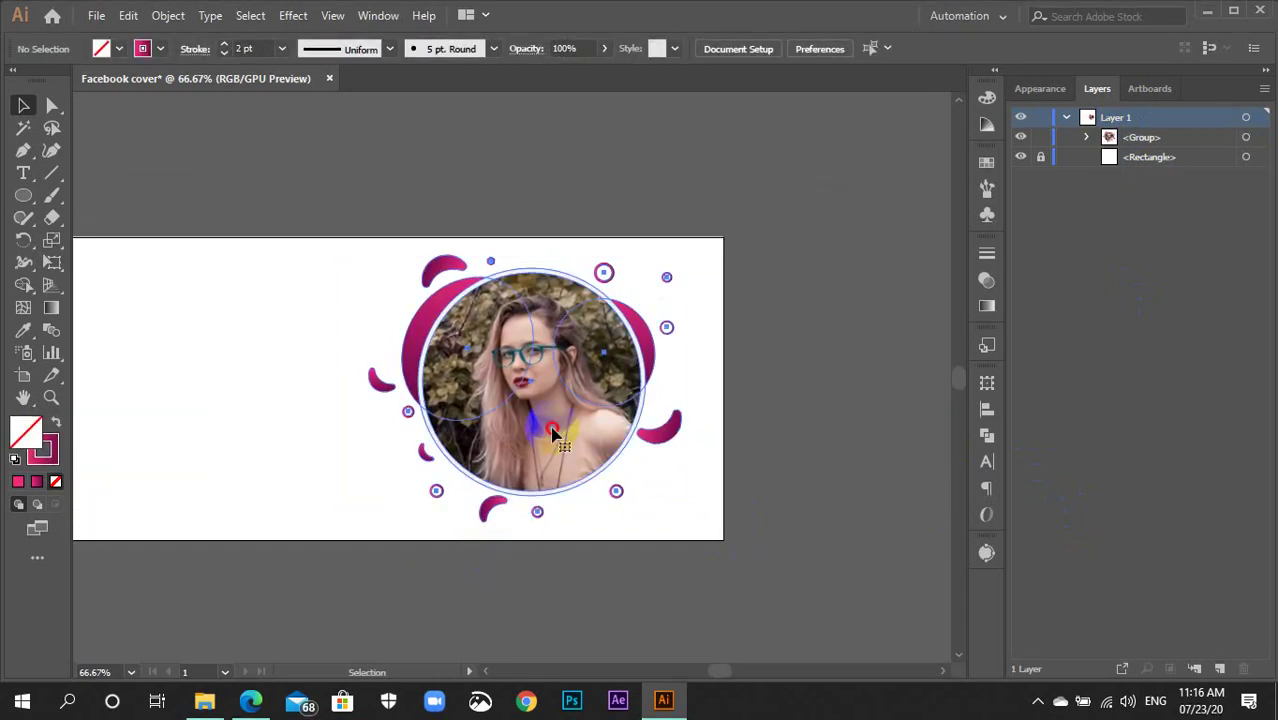
left_click(552, 435)
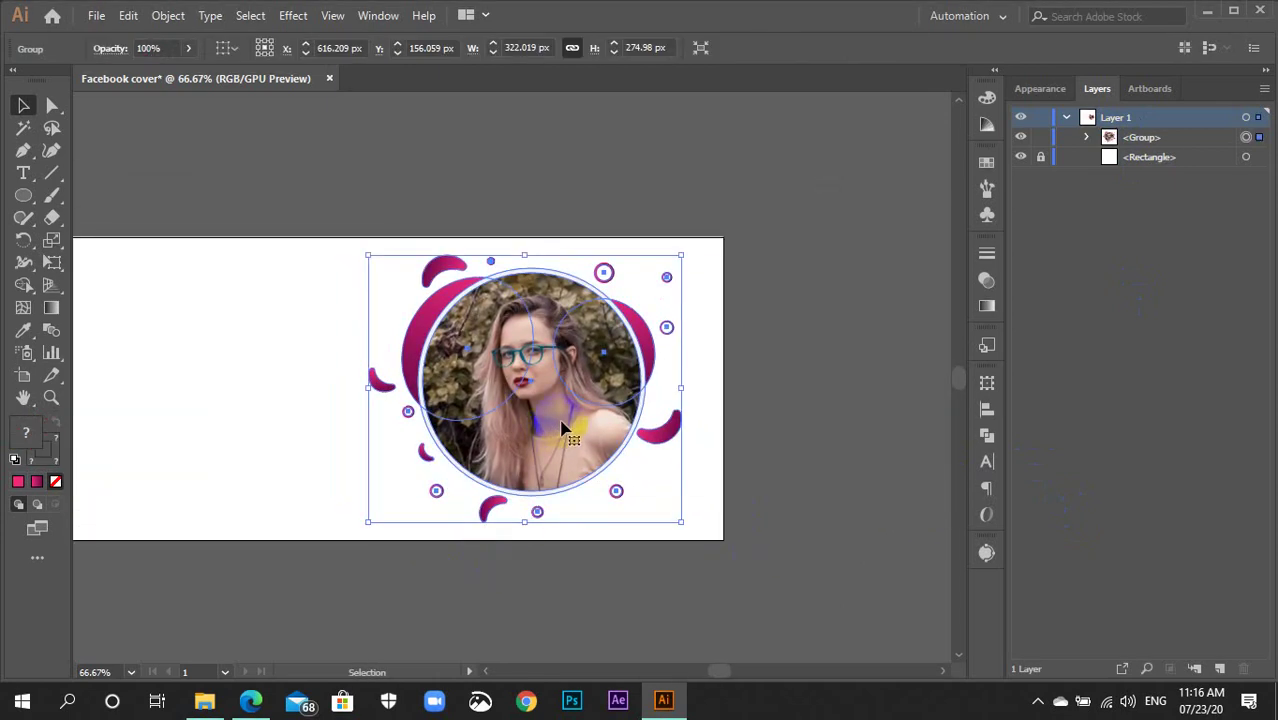
left_click_drag(563, 428, 493, 428)
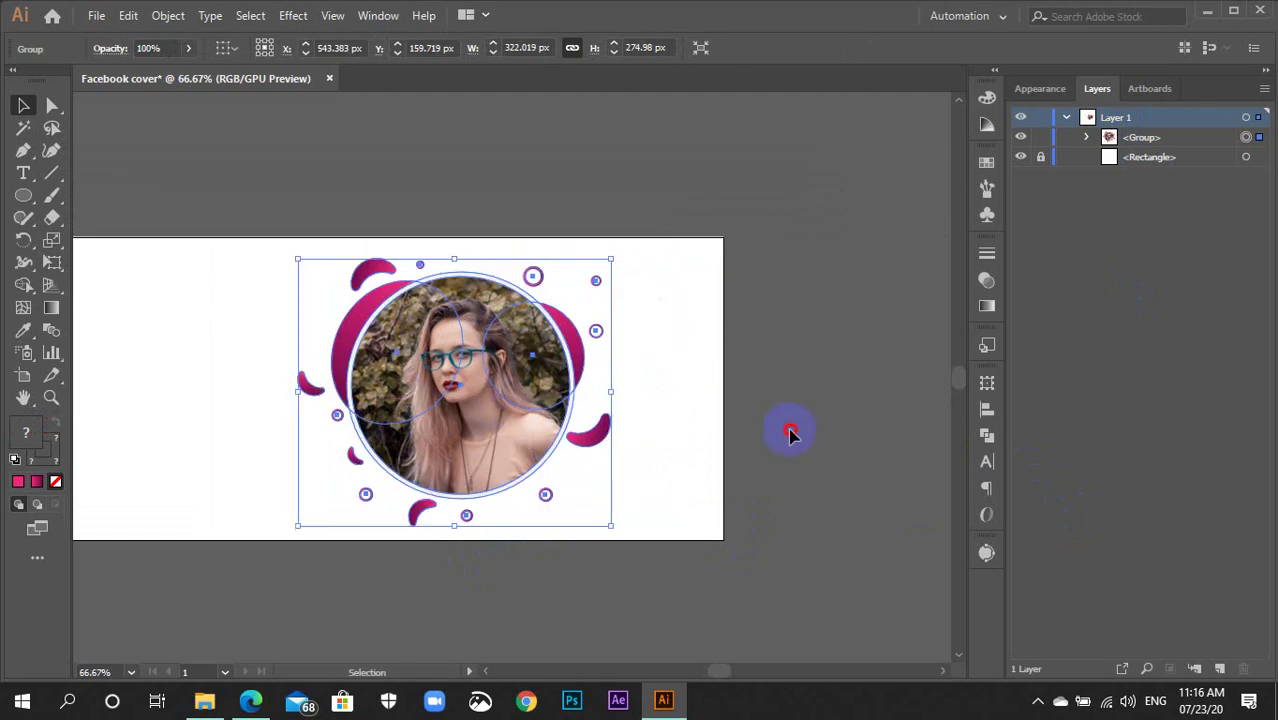
left_click(627, 507)
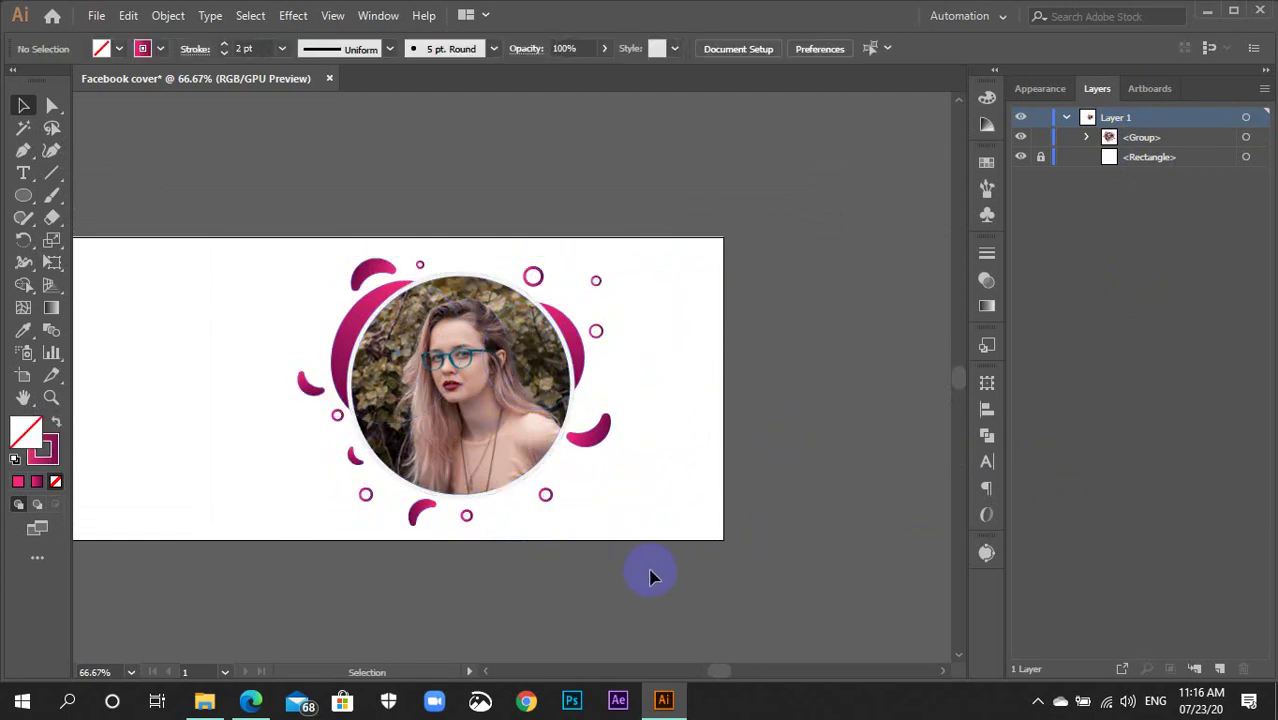
left_click(214, 319)
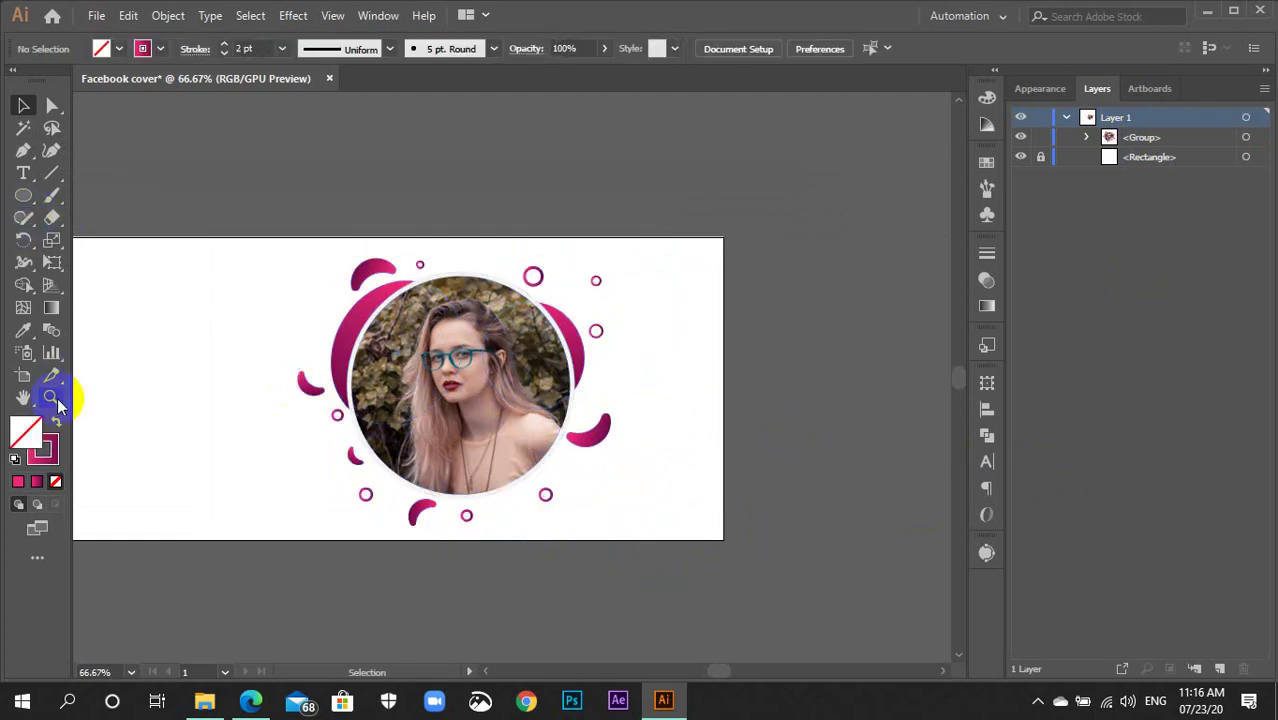
With the Pen, draw a closed curved pink gradient shape without stroke overhanging the bottom-right corner.
key("p")
key("shift+x")
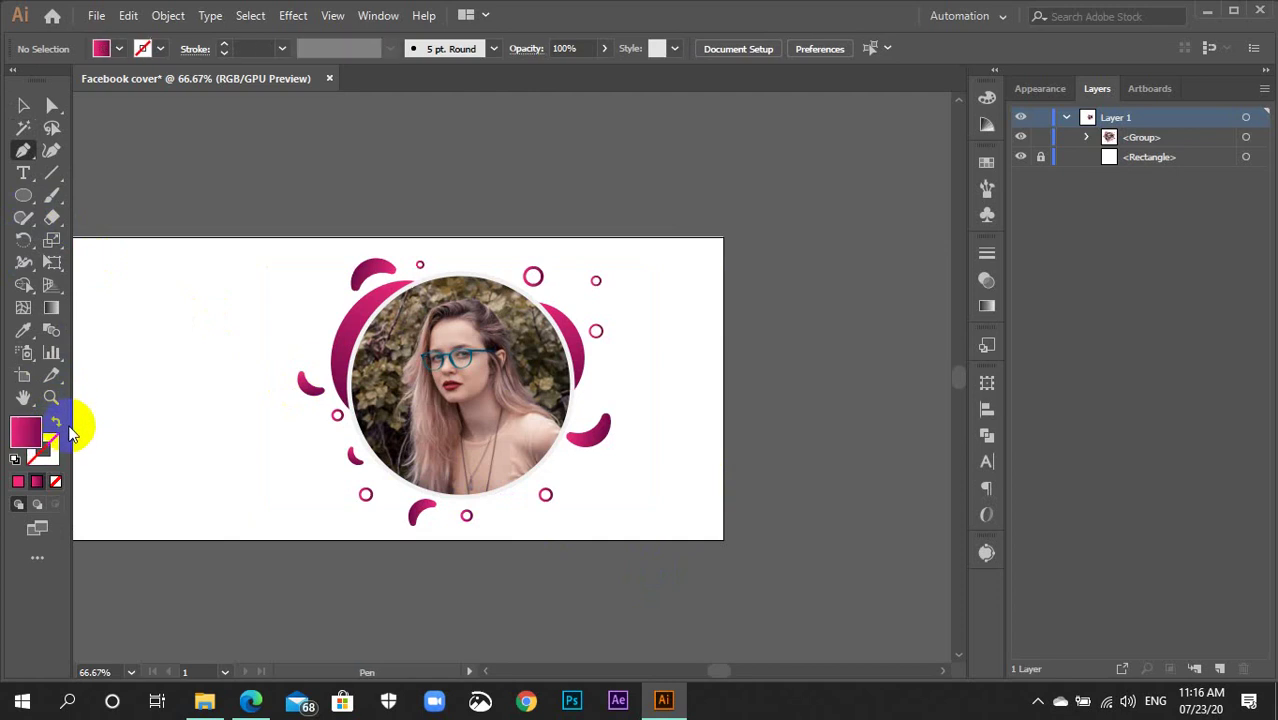
left_click(618, 568)
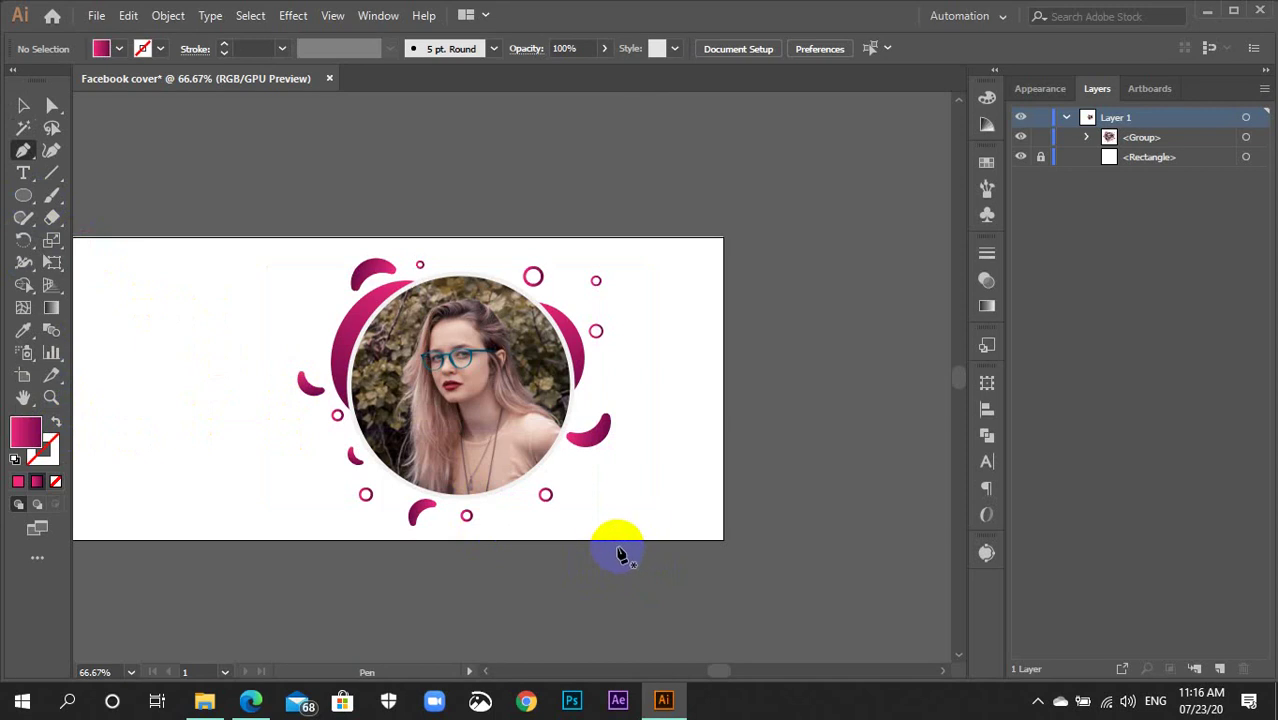
left_click_drag(656, 511, 697, 511)
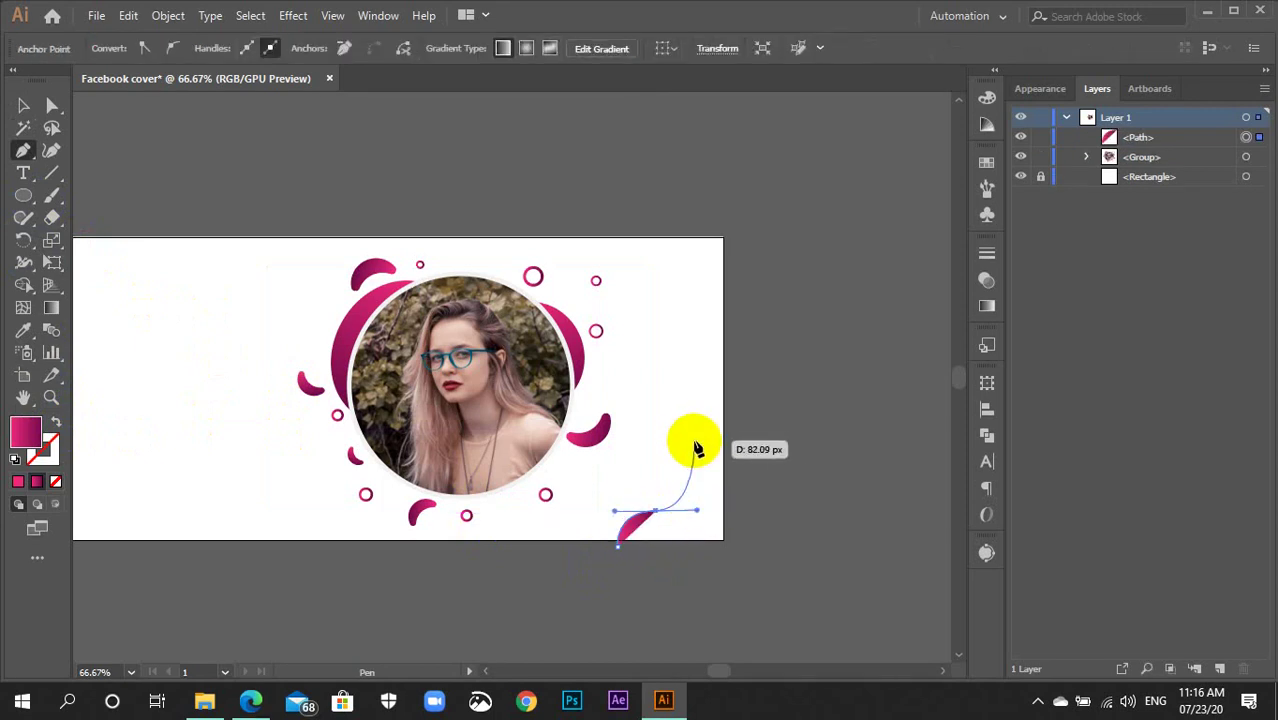
left_click(695, 442)
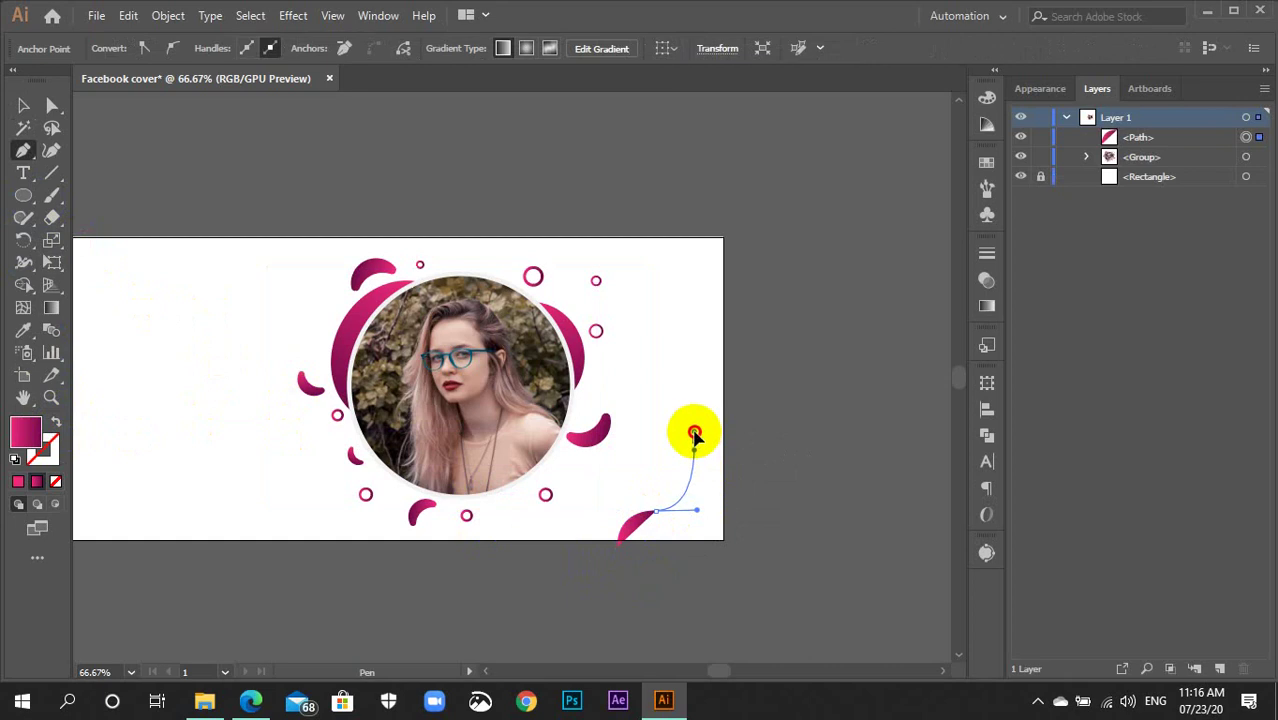
mouse_move(695, 434)
left_mouse_down()
mouse_move(737, 448)
mouse_move(735, 424)
mouse_move(744, 558)
left_mouse_up()
left_click(735, 423)
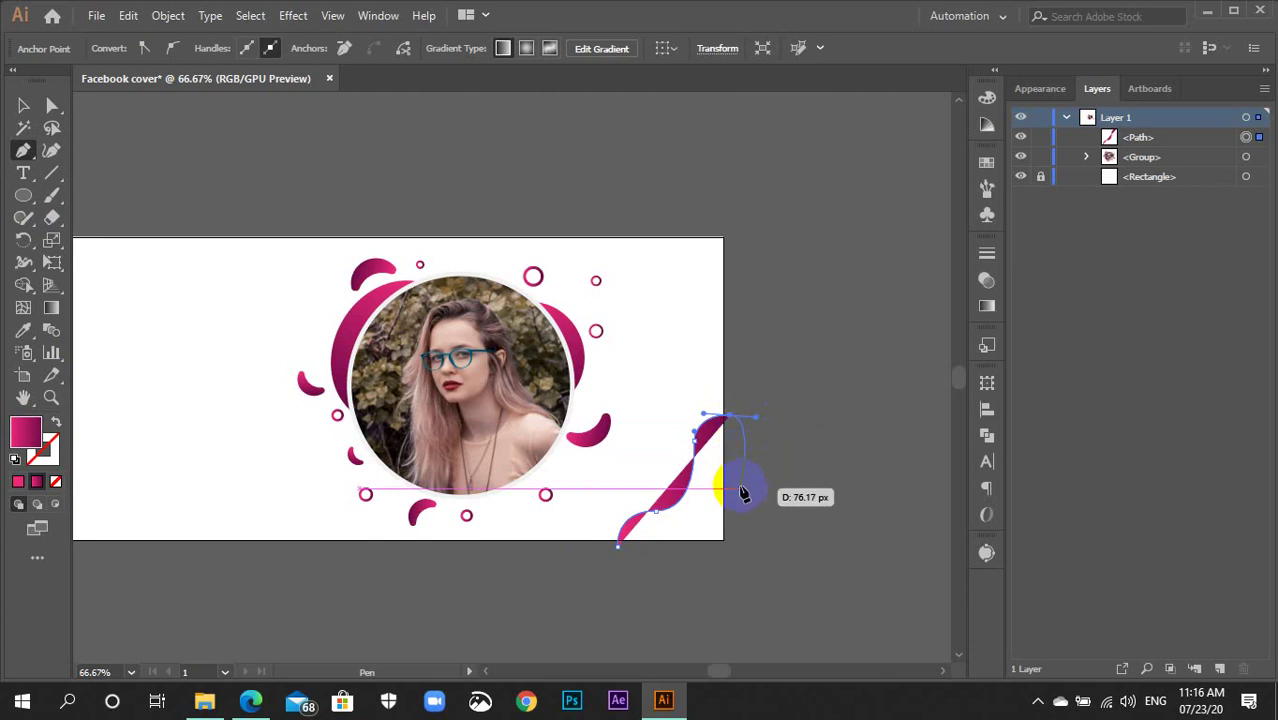
left_click(741, 545)
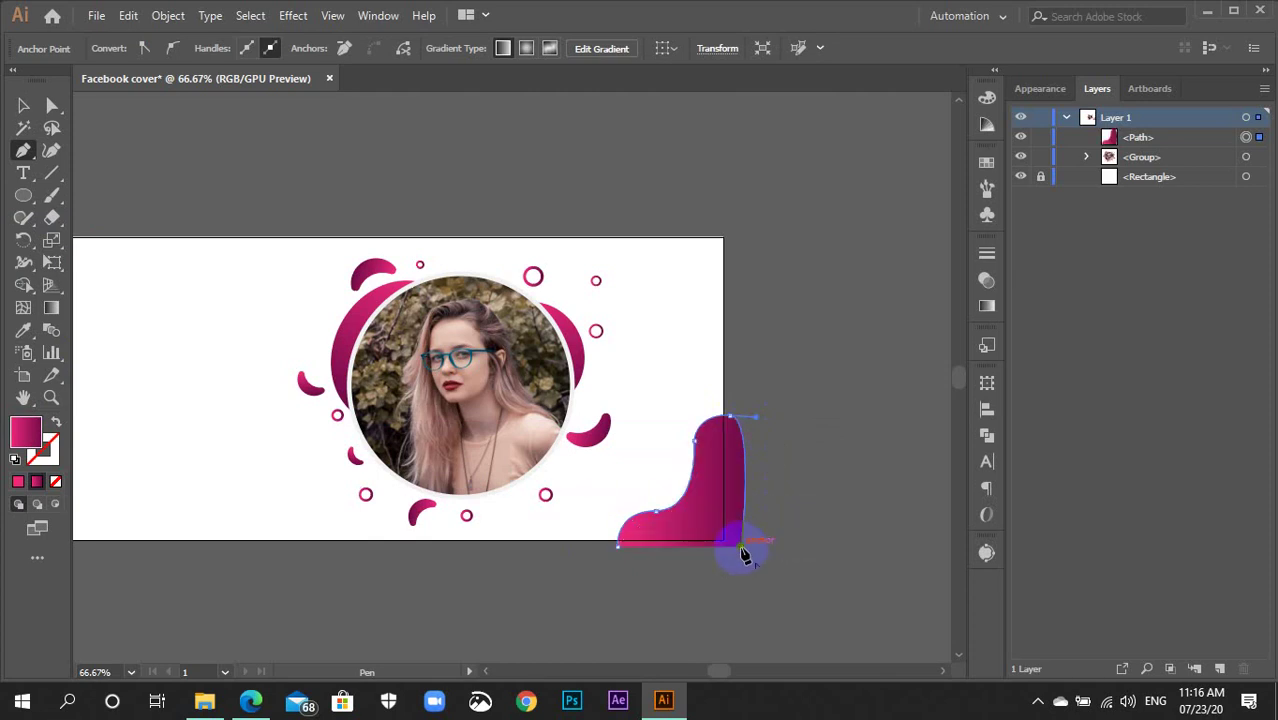
left_click_drag(616, 545, 624, 554)
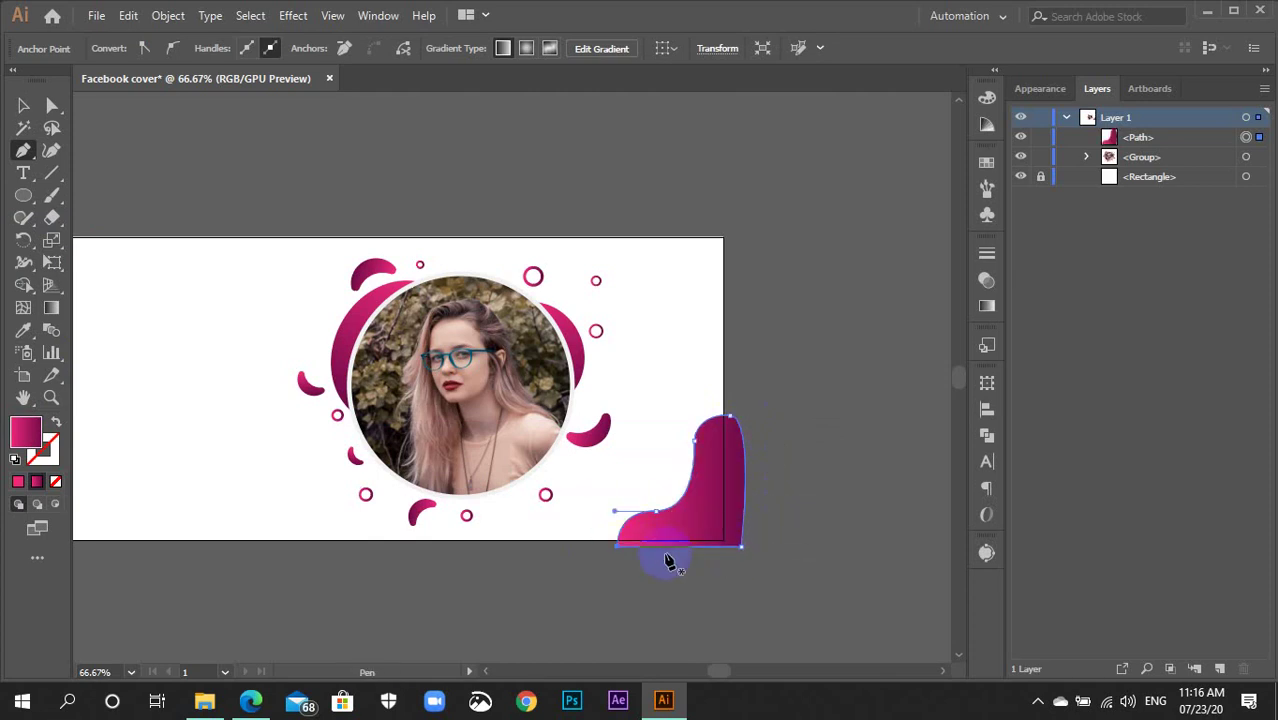
key("v")
left_click(805, 551)
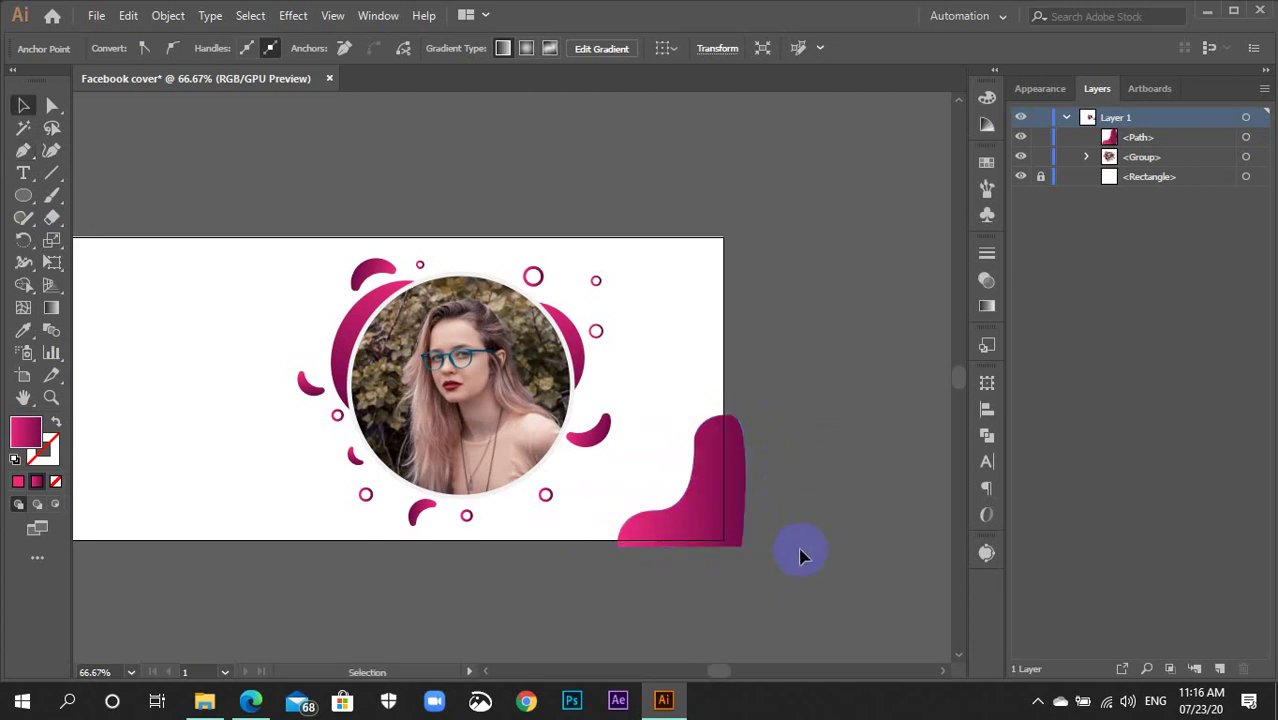
left_click(707, 522)
Adjust the pink shape's lower and left curve handles to smooth its edges.
scroll(765, 525, "up", 3)
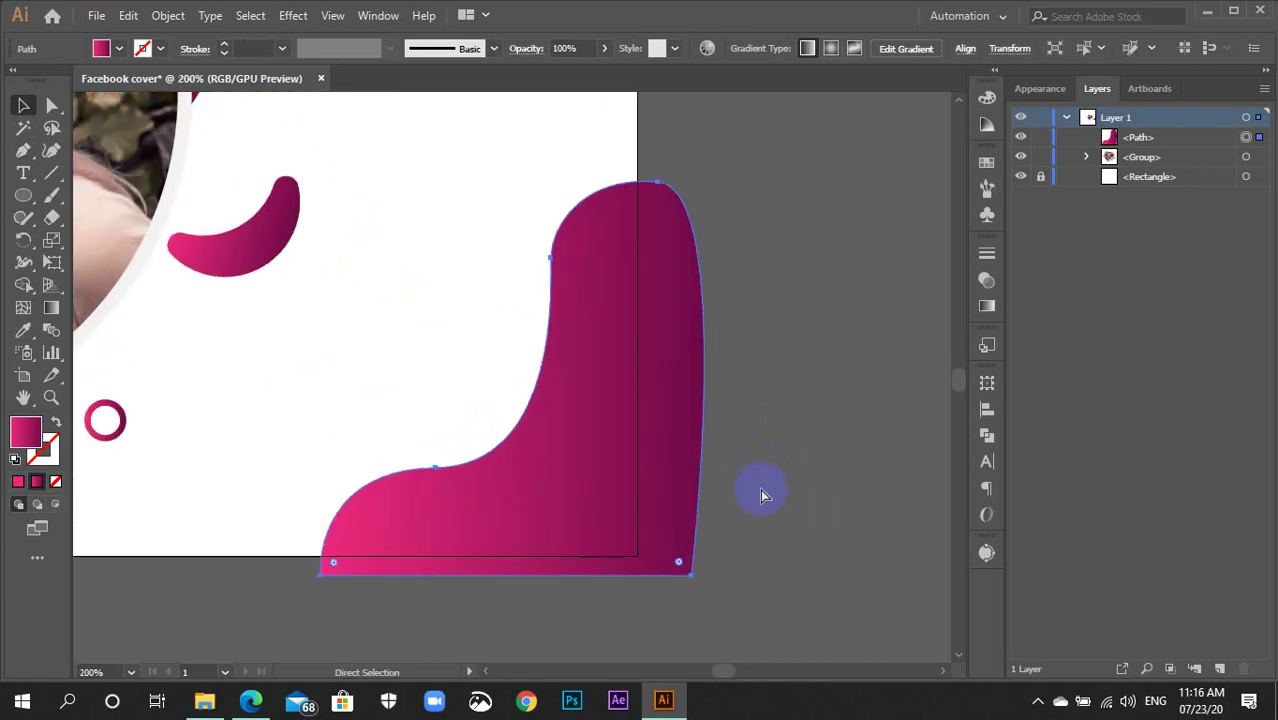
key("a")
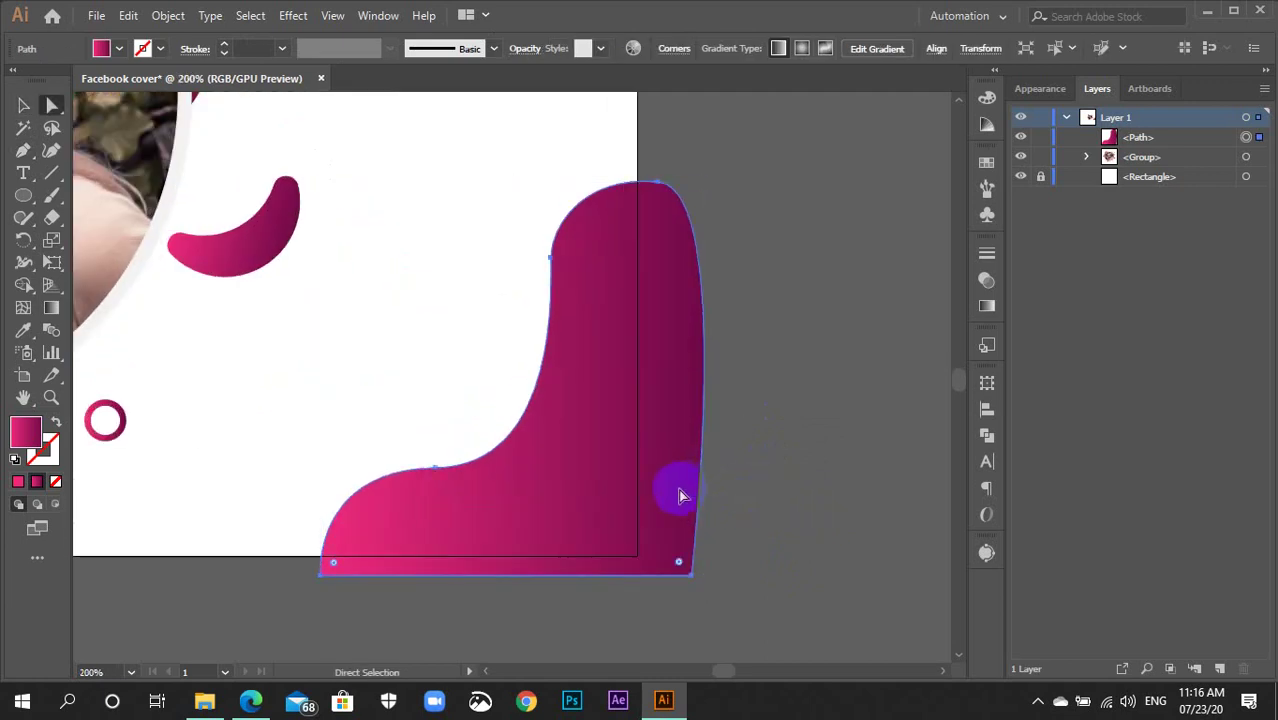
left_click(430, 469)
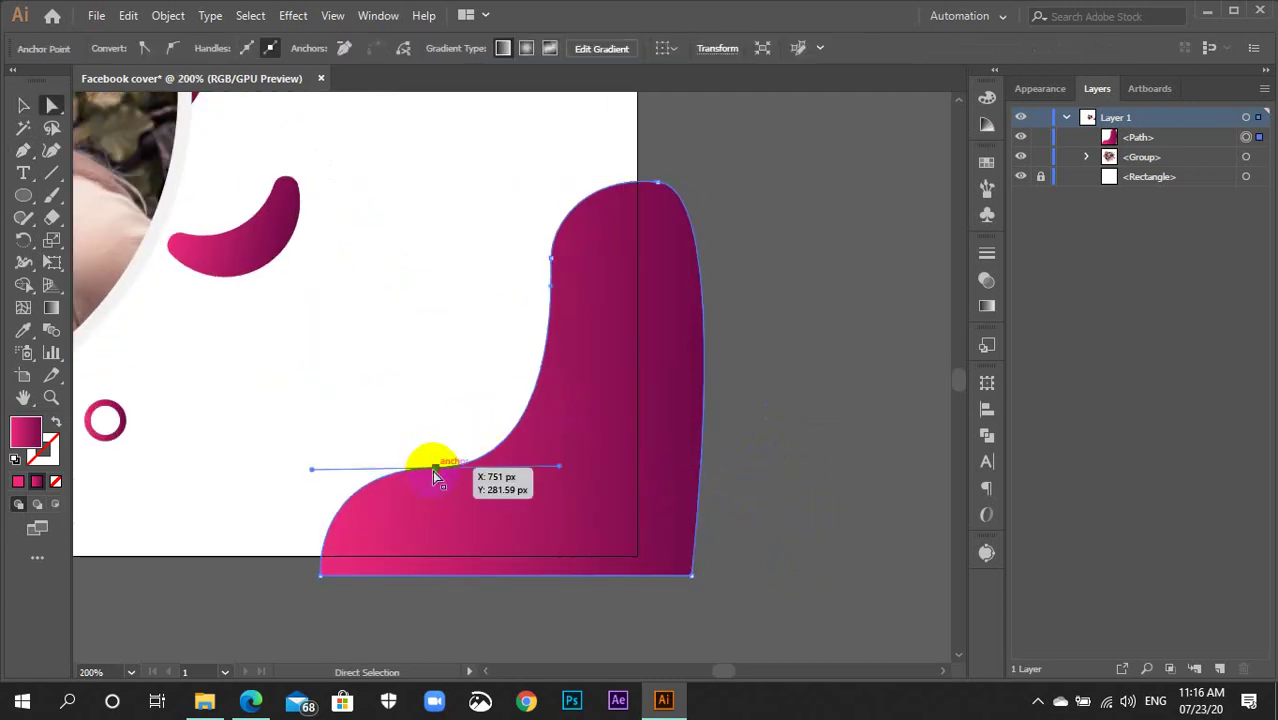
left_click_drag(558, 470, 547, 468)
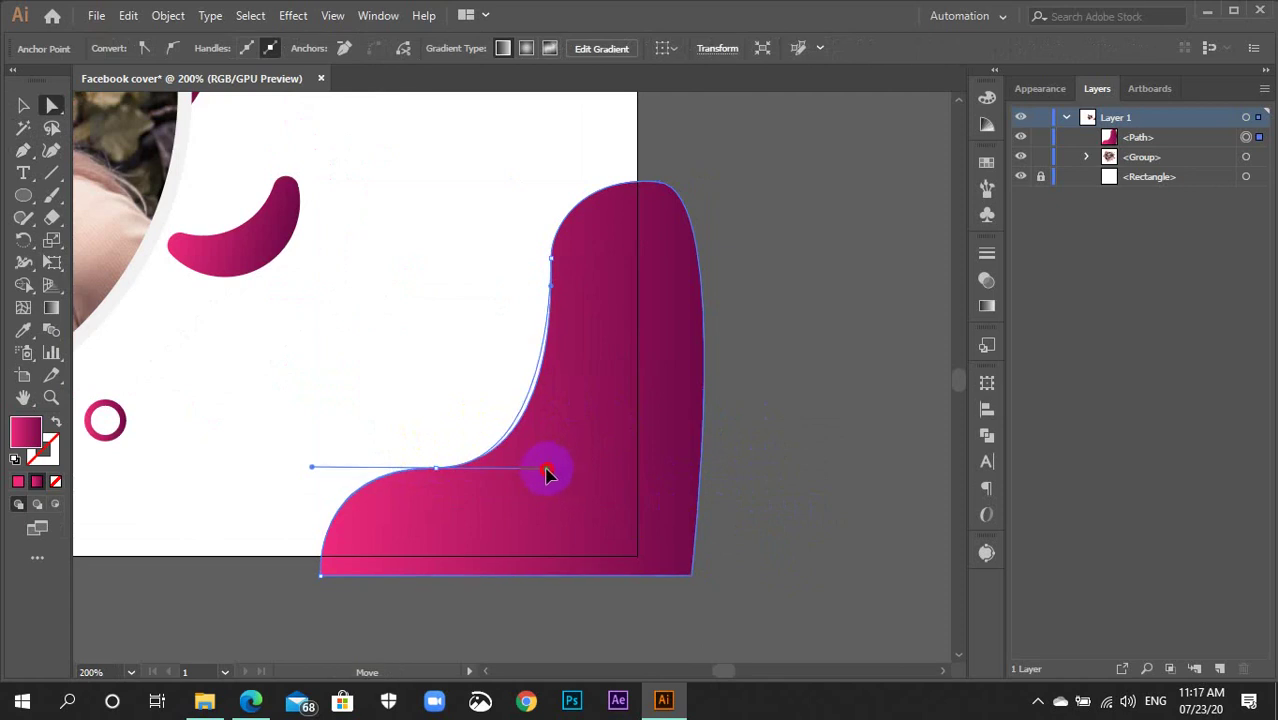
left_click(556, 262)
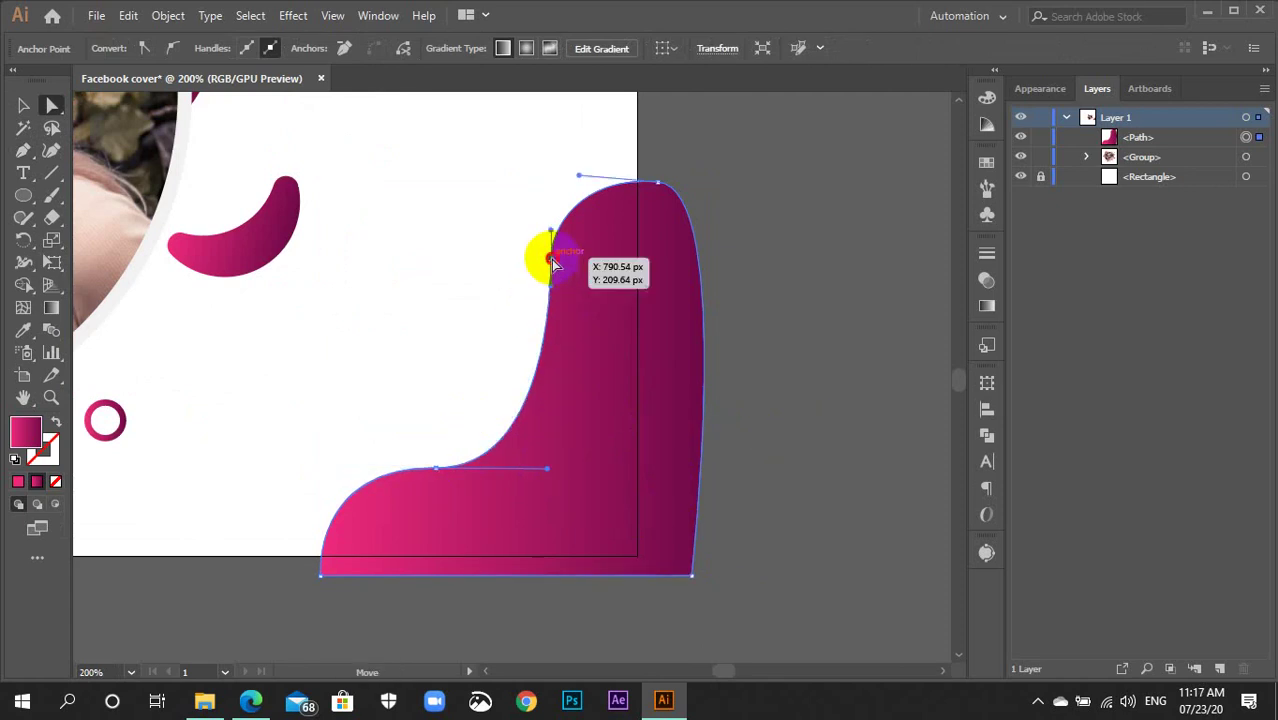
left_click_drag(550, 287, 543, 295)
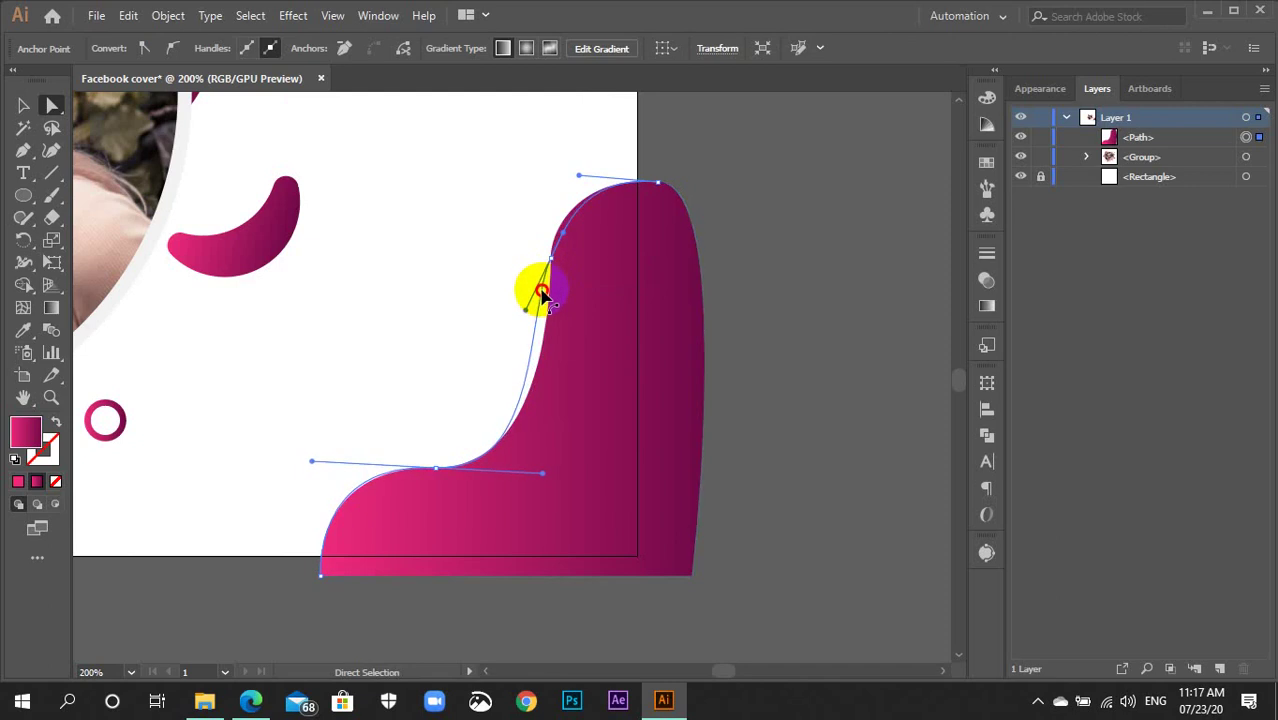
left_click_drag(541, 293, 542, 294)
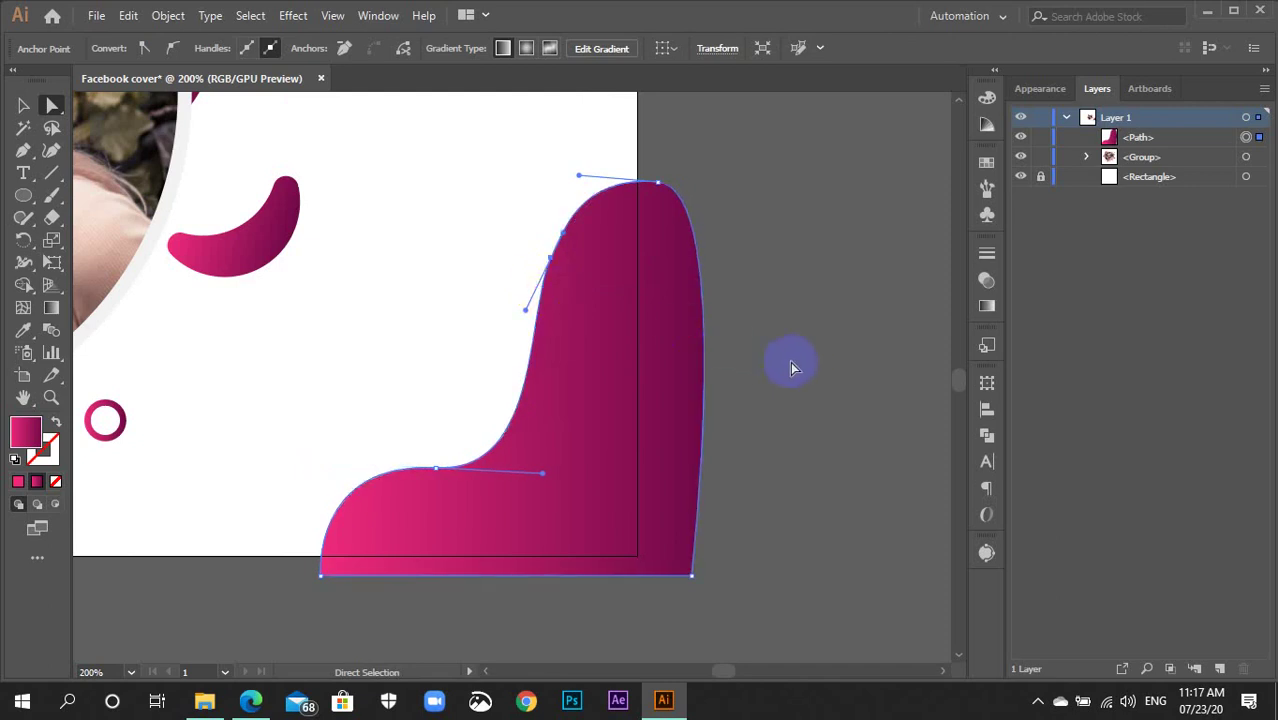
left_click(557, 297)
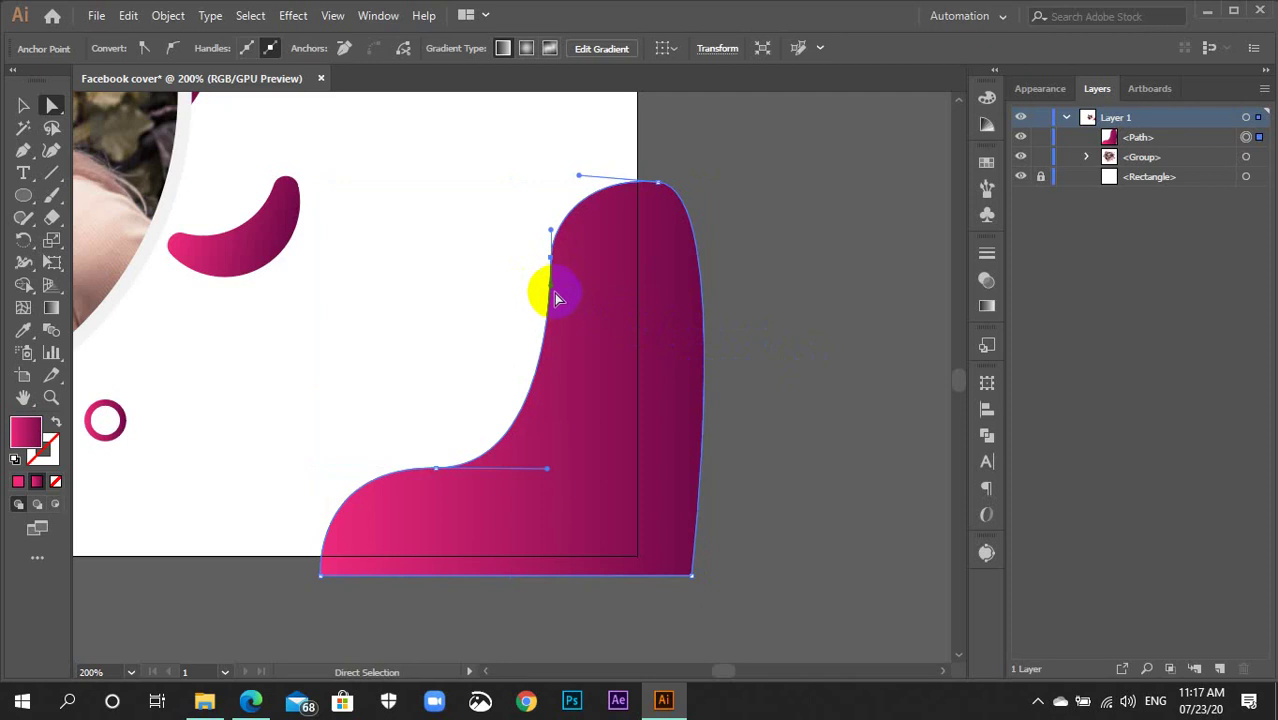
left_click_drag(553, 295, 545, 290)
key("ctrl+plus")
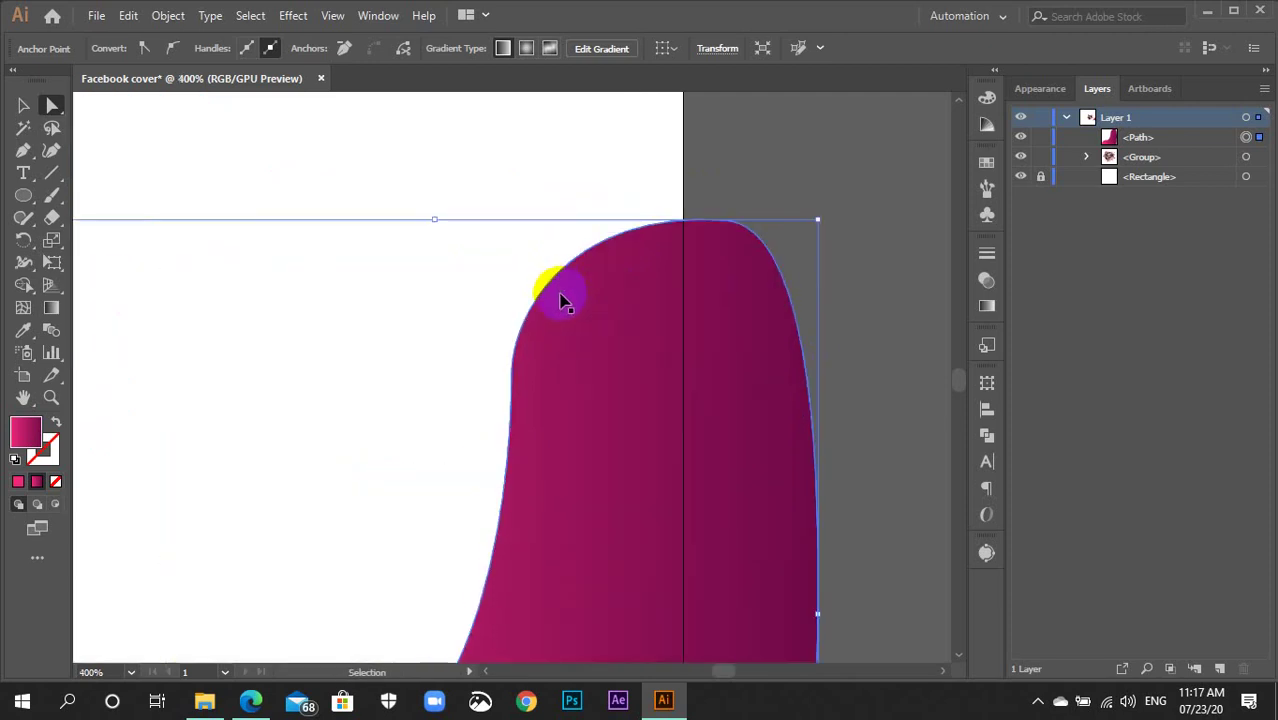
left_click_drag(513, 428, 503, 435)
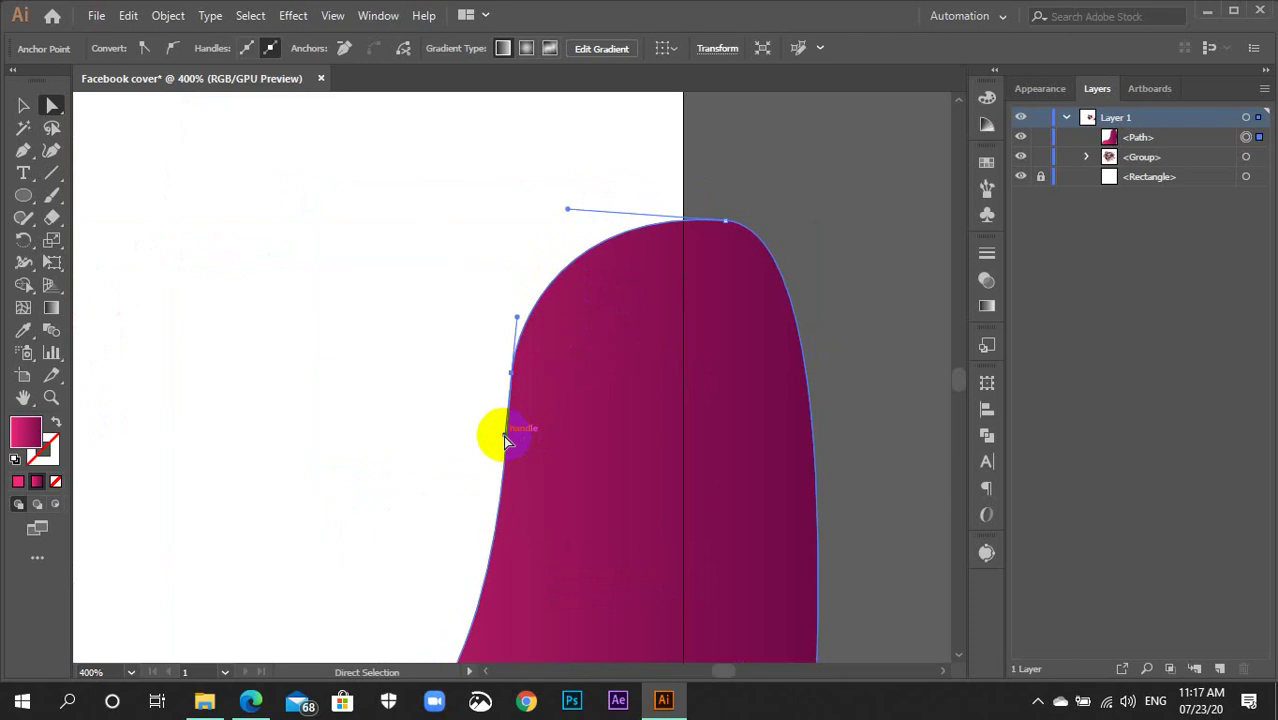
key("ctrl+minus")
key("ctrl+minus")
key("ctrl+minus")
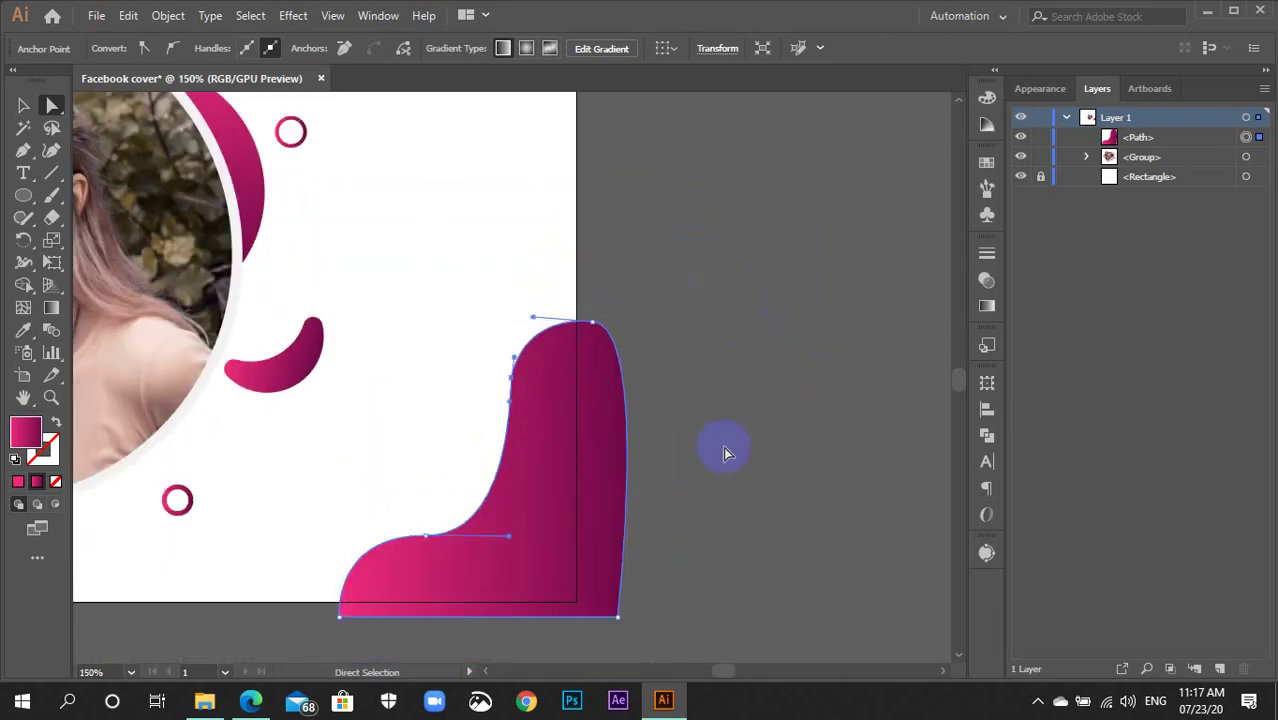
left_click(727, 454)
Raise the top anchor into a taller rounded peak and bulge the right edge outward.
scroll(727, 452, "down", 2)
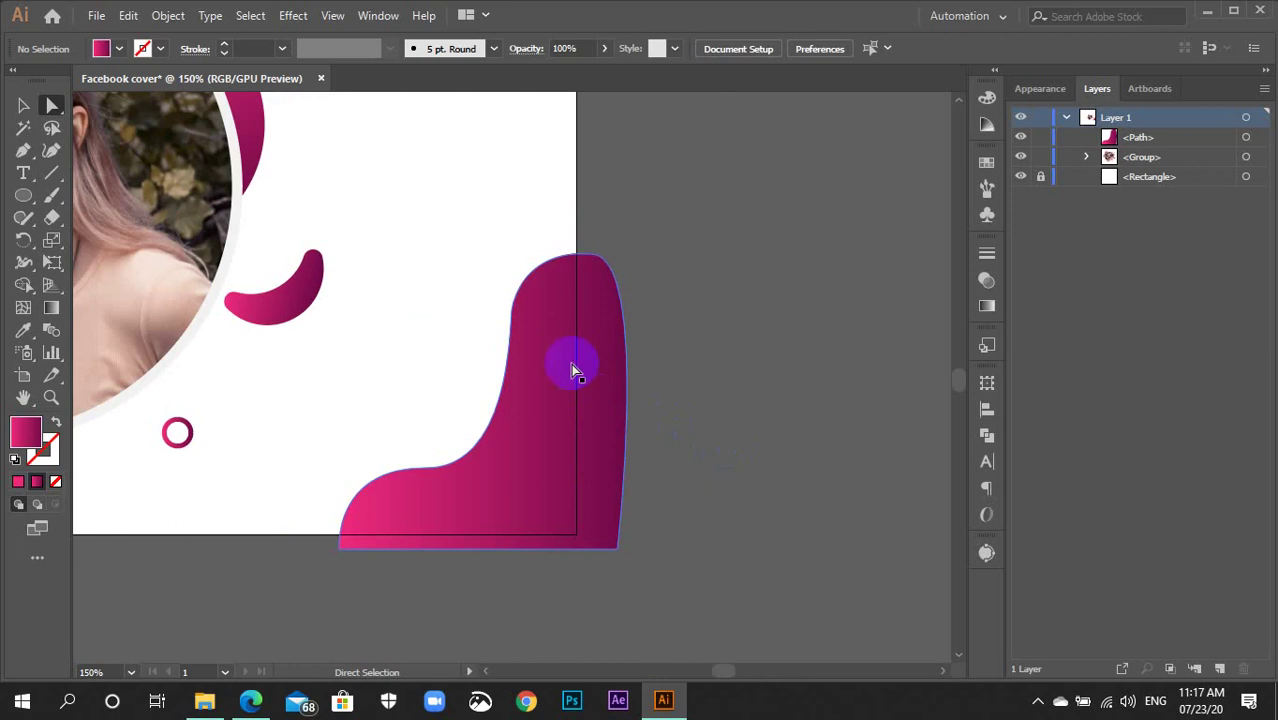
left_click(573, 332)
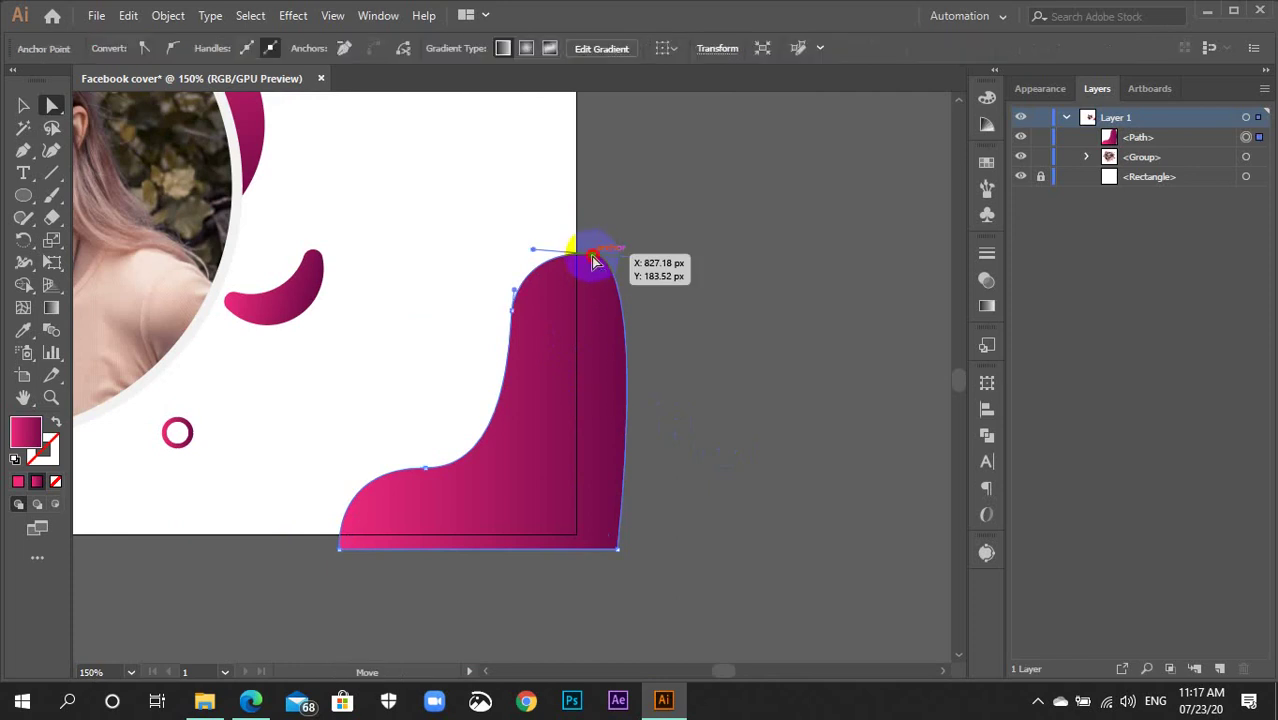
mouse_move(594, 263)
left_mouse_down()
mouse_move(598, 288)
mouse_move(553, 241)
left_mouse_up()
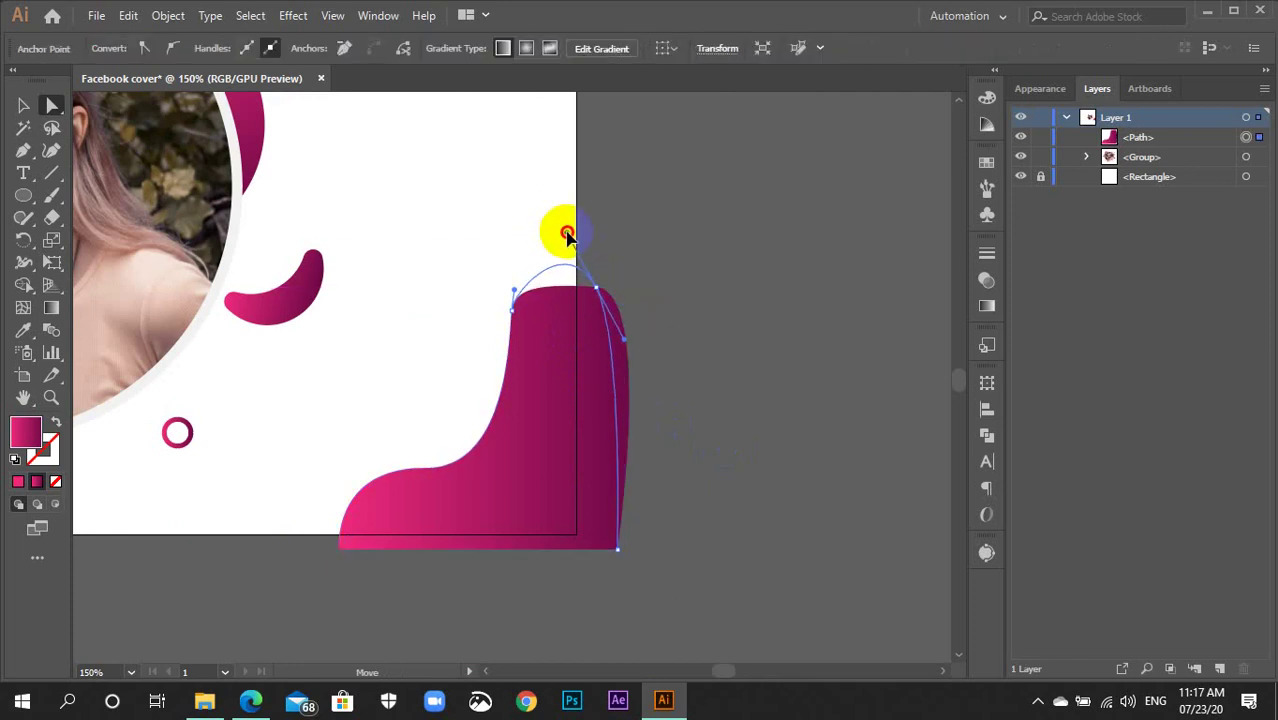
left_click_drag(553, 241, 561, 210)
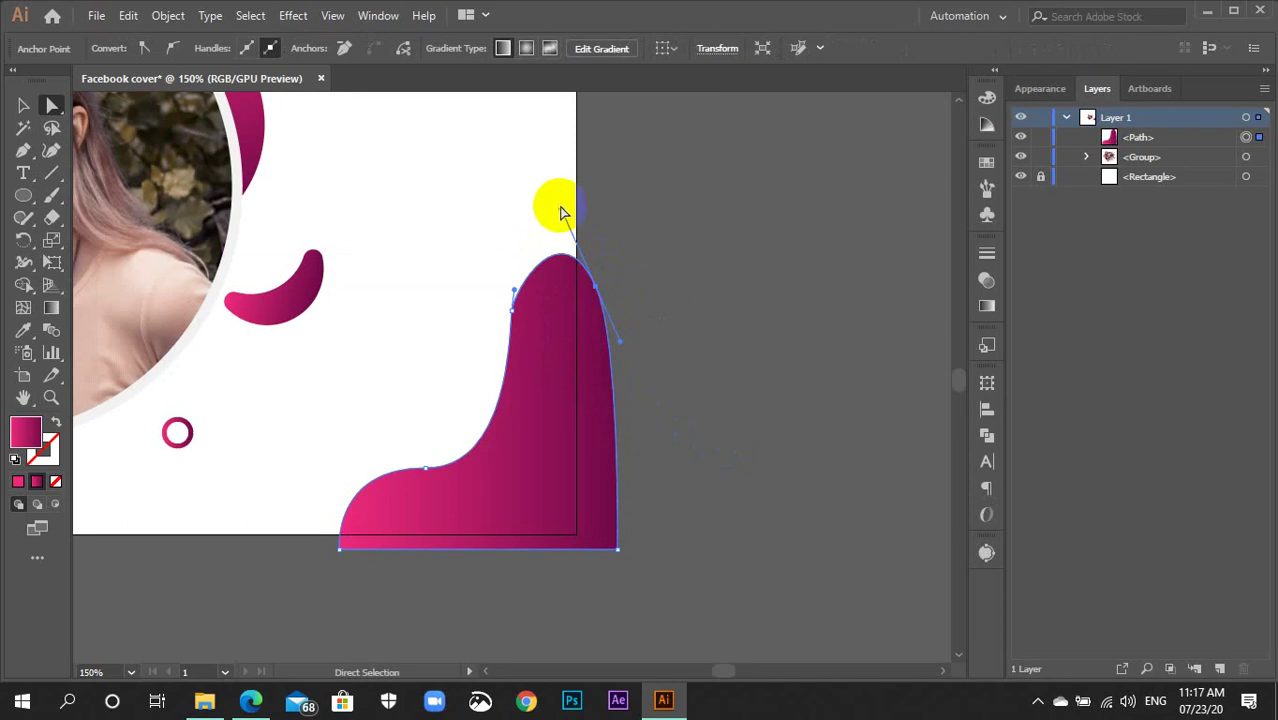
left_click(562, 203)
left_click(582, 306)
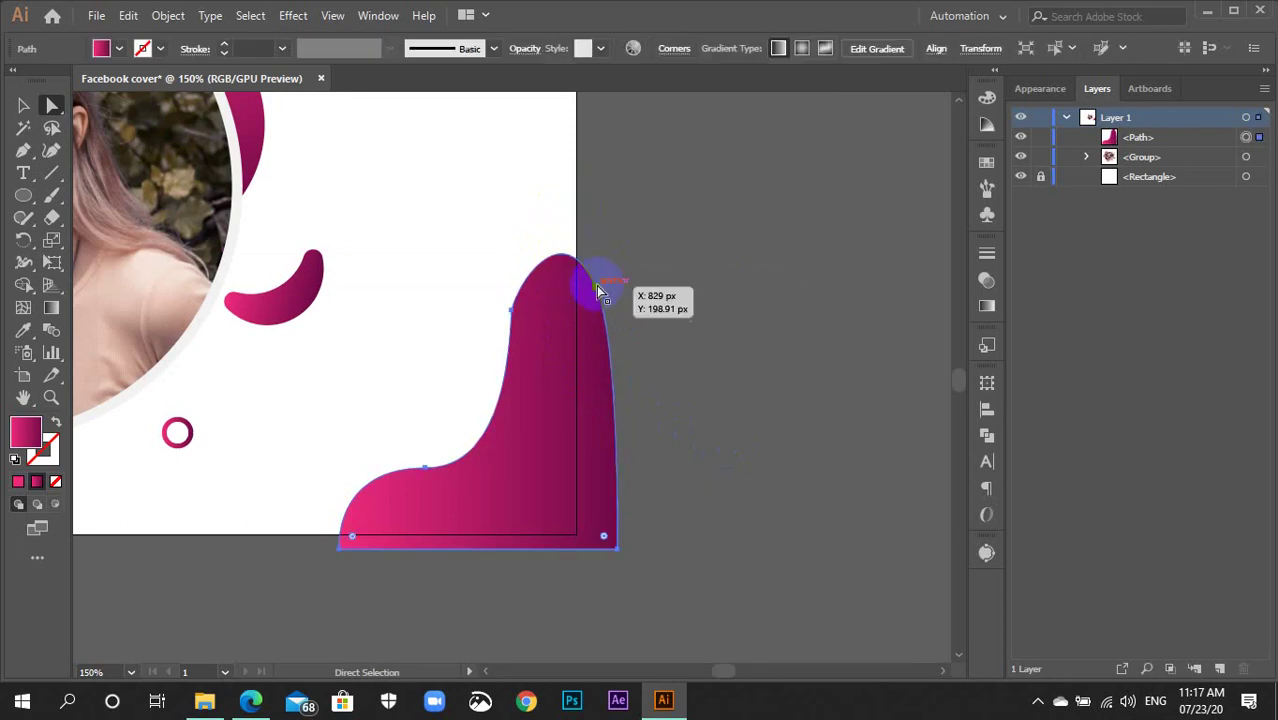
left_click(593, 285)
left_click_drag(562, 211, 582, 206)
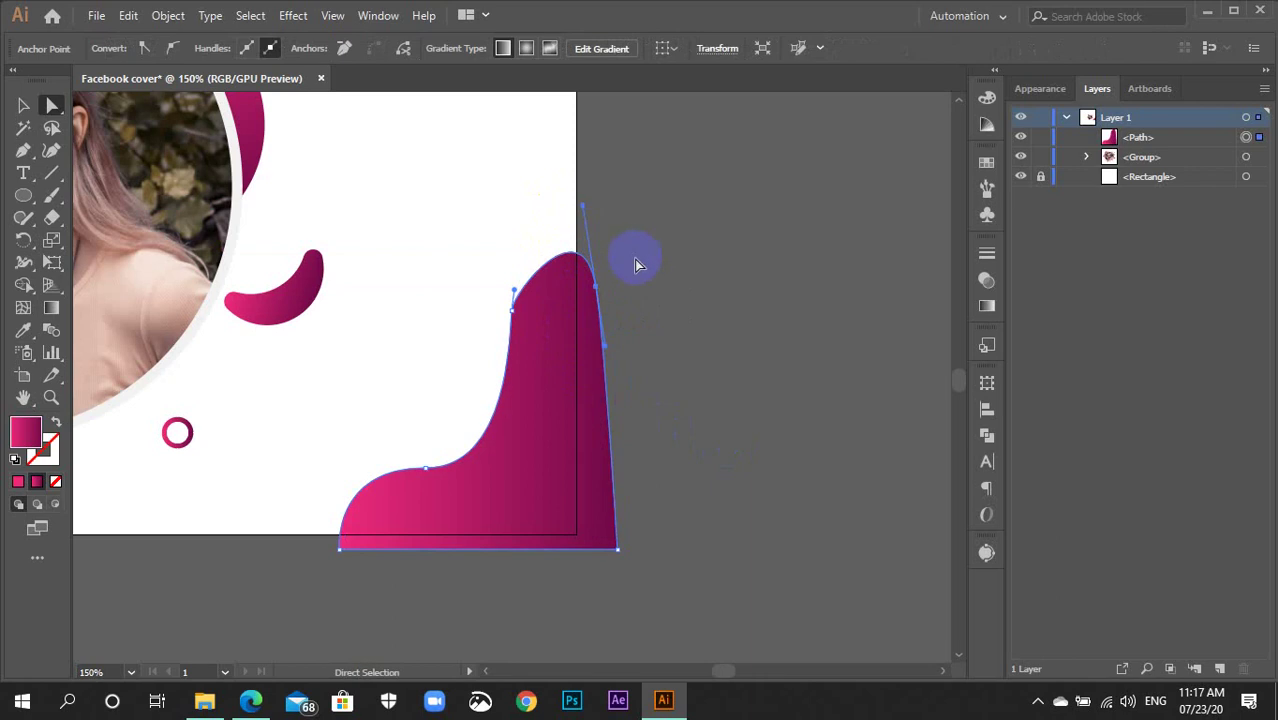
left_click_drag(638, 265, 617, 303)
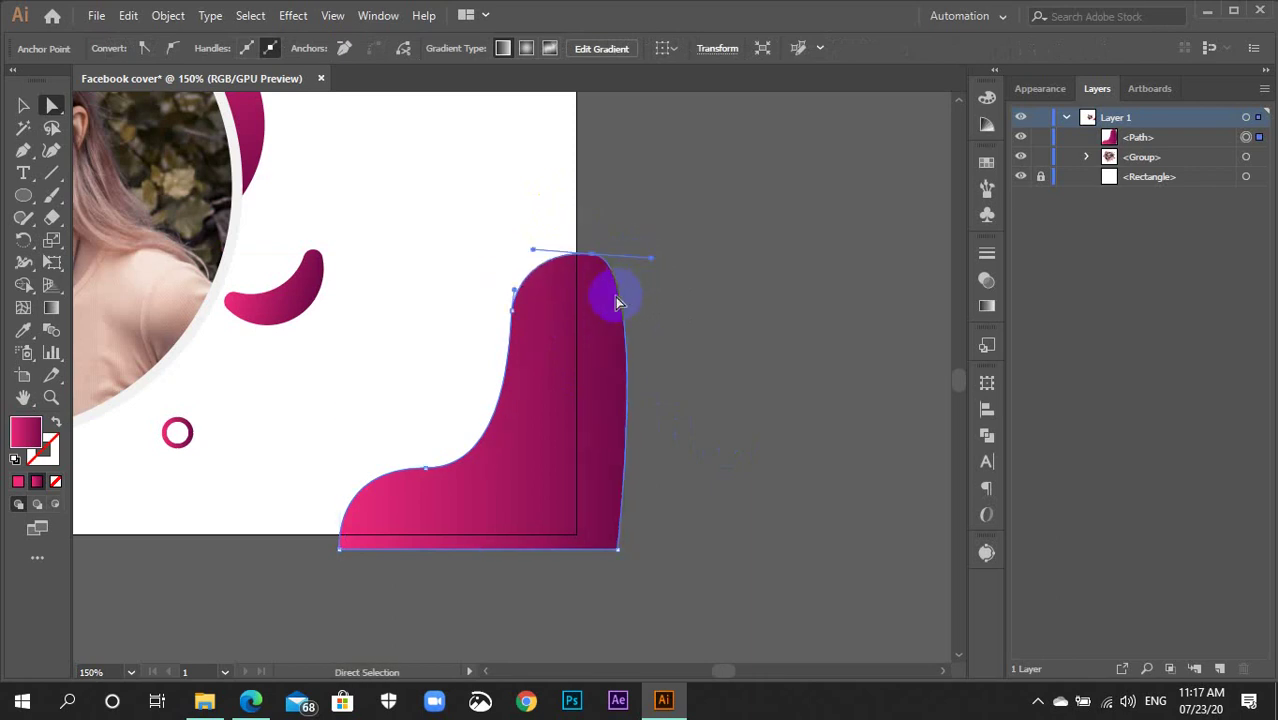
left_click_drag(584, 257, 594, 230)
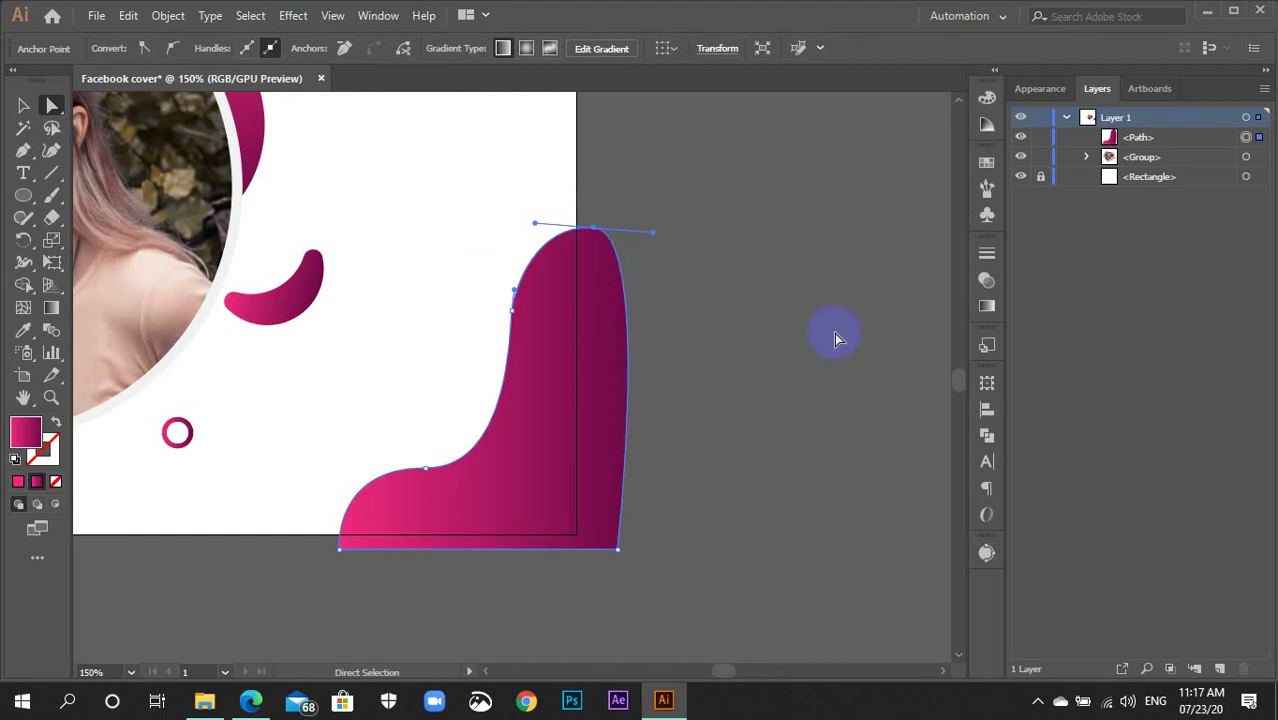
left_click(793, 349)
Unlock the white background <Rectangle> in Layers and select it with the pink corner shape.
key("ctrl+0")
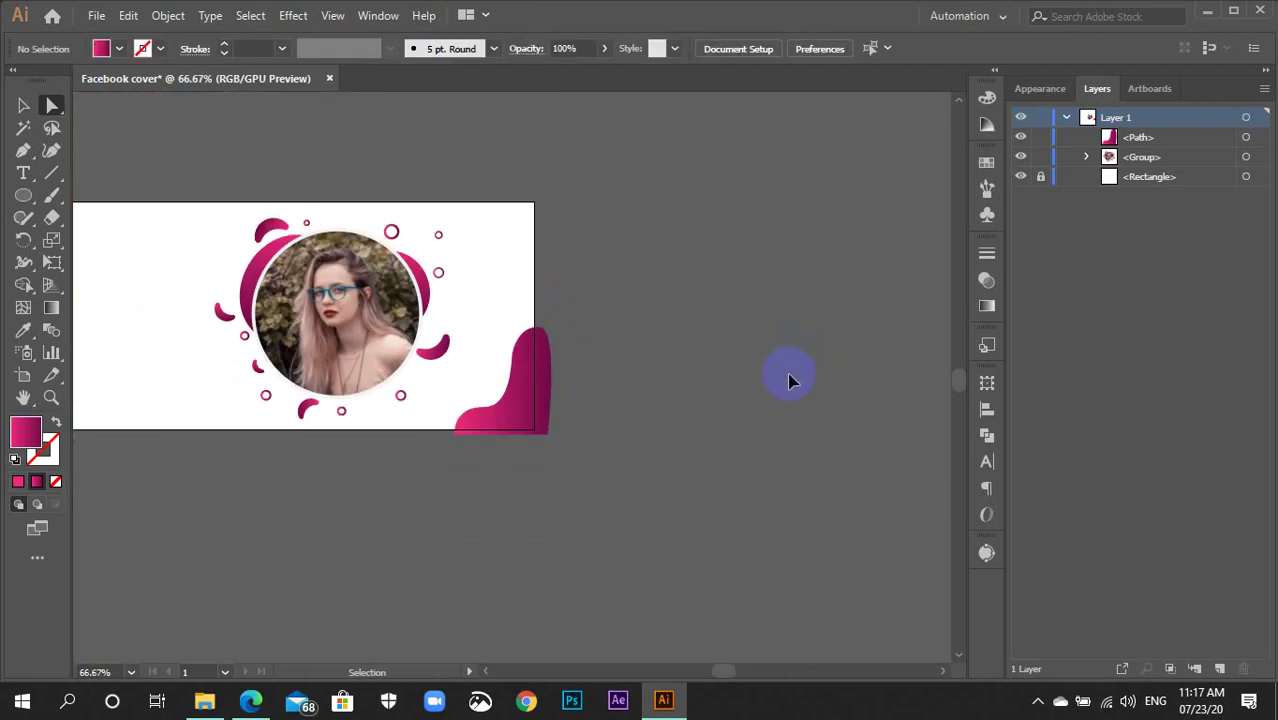
scroll(731, 549, "up", 1)
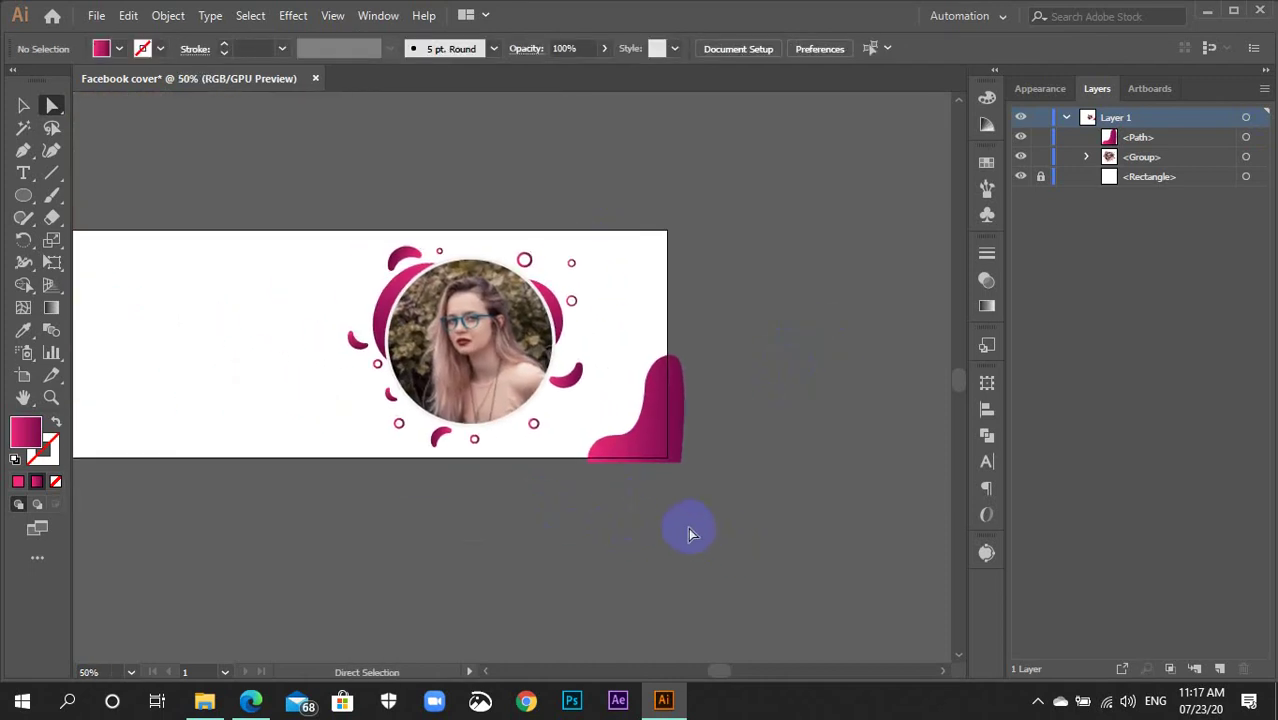
left_click(655, 387)
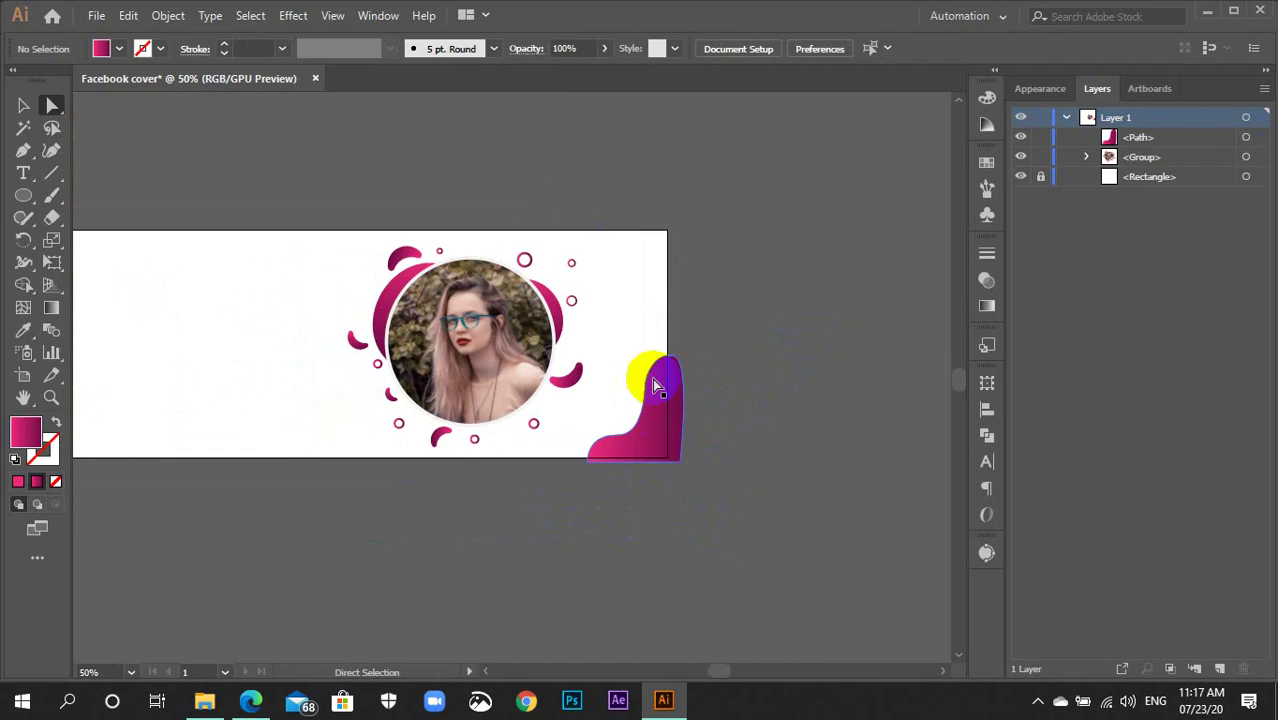
left_click(695, 459)
key("v")
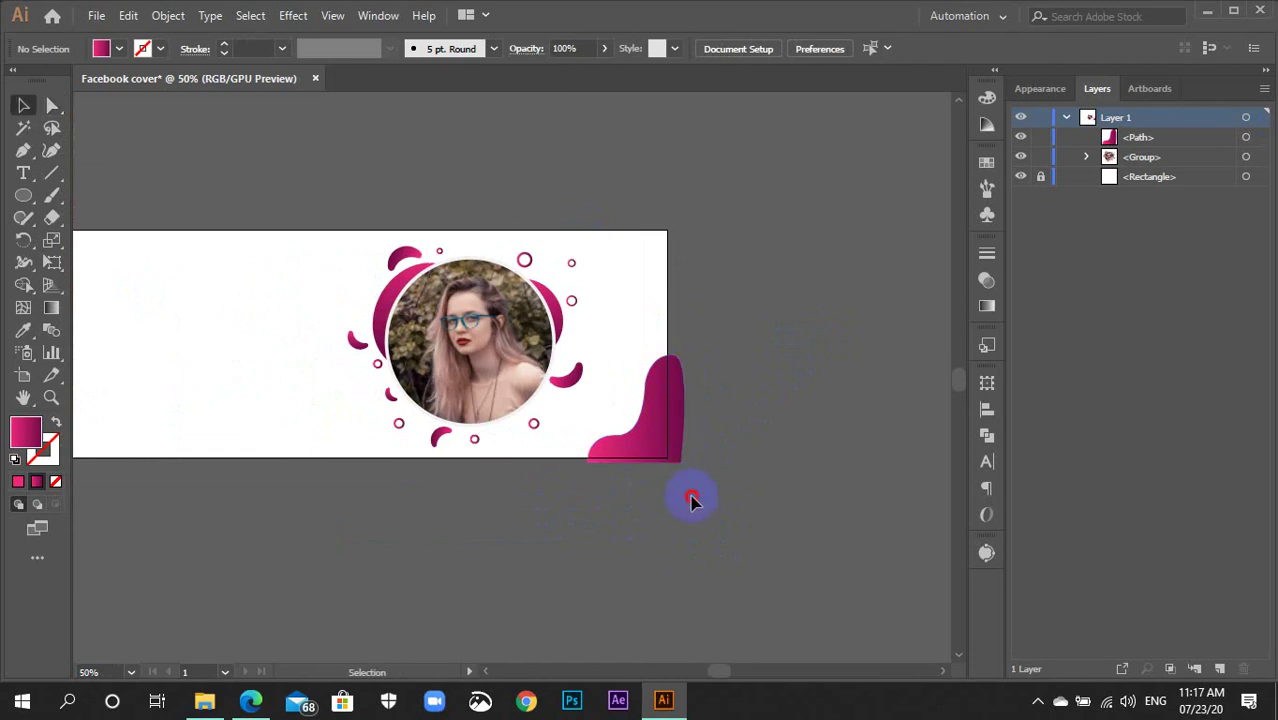
left_click(1040, 180)
left_click_drag(679, 528, 628, 408)
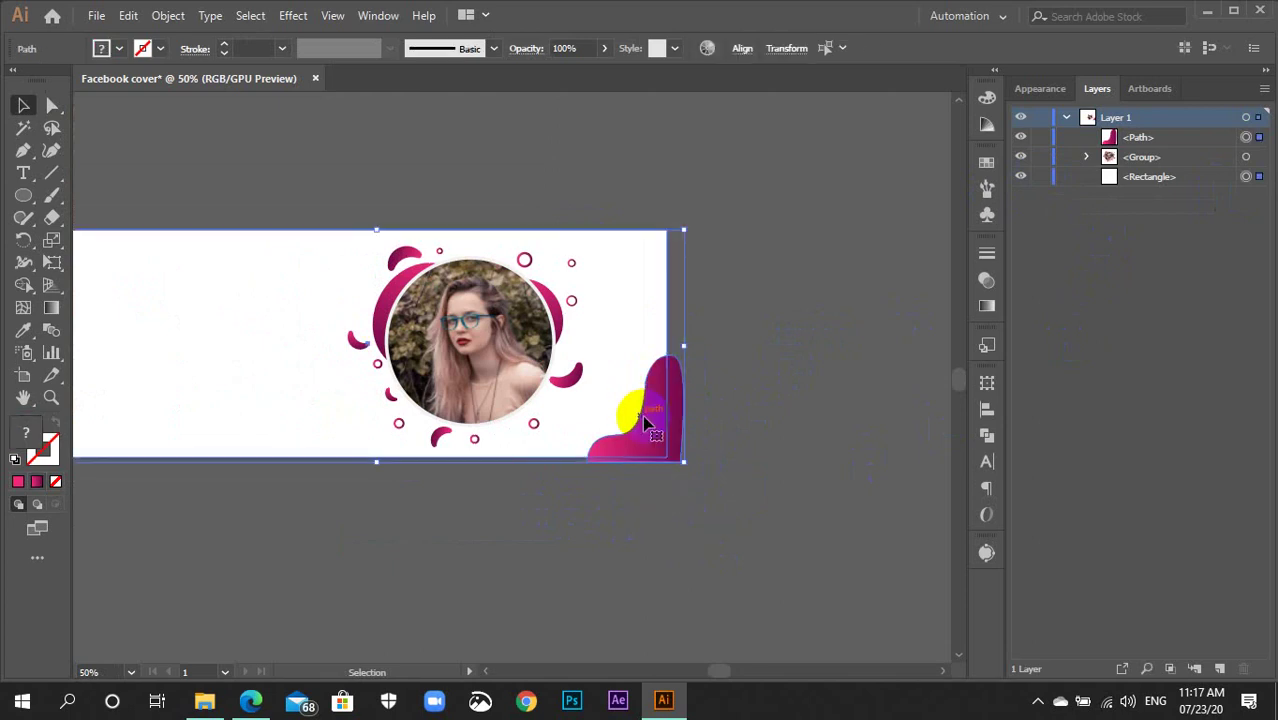
key("ctrl+plus")
key("ctrl+plus")
left_click_drag(736, 507, 270, 420)
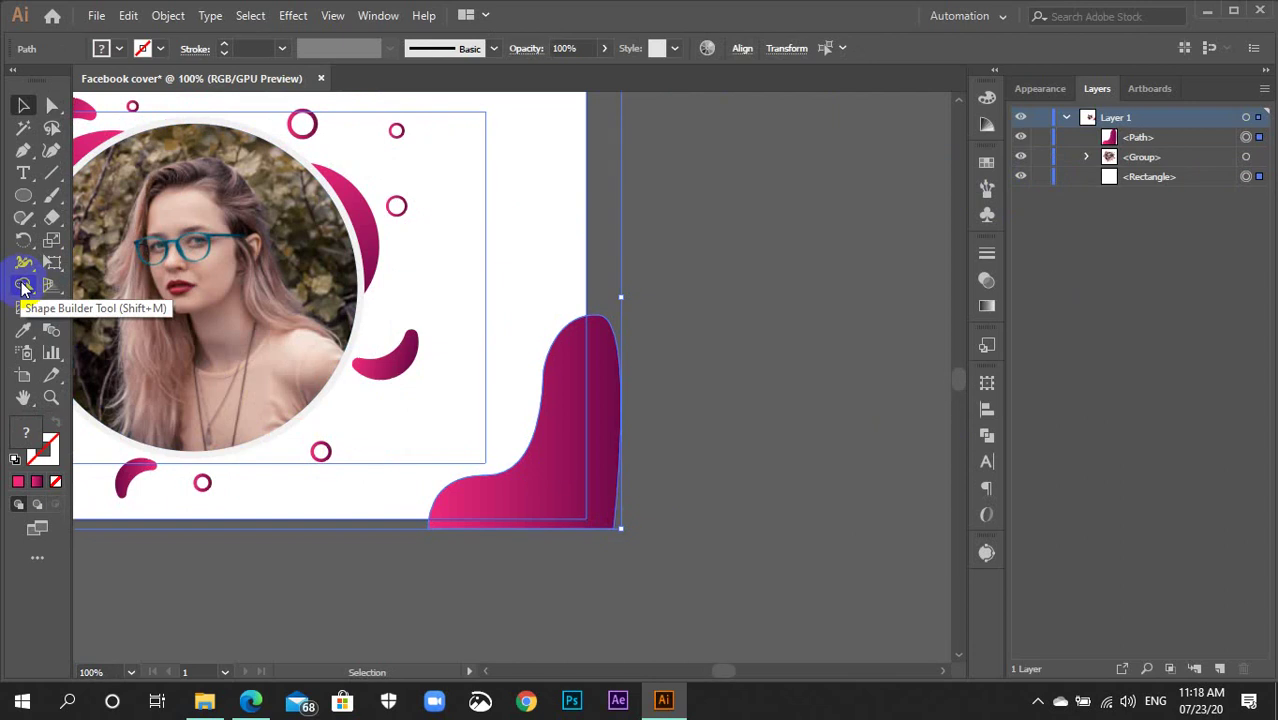
With Shape Builder, merge the pink pieces and delete the part overhanging the artboard edges.
left_click(23, 287)
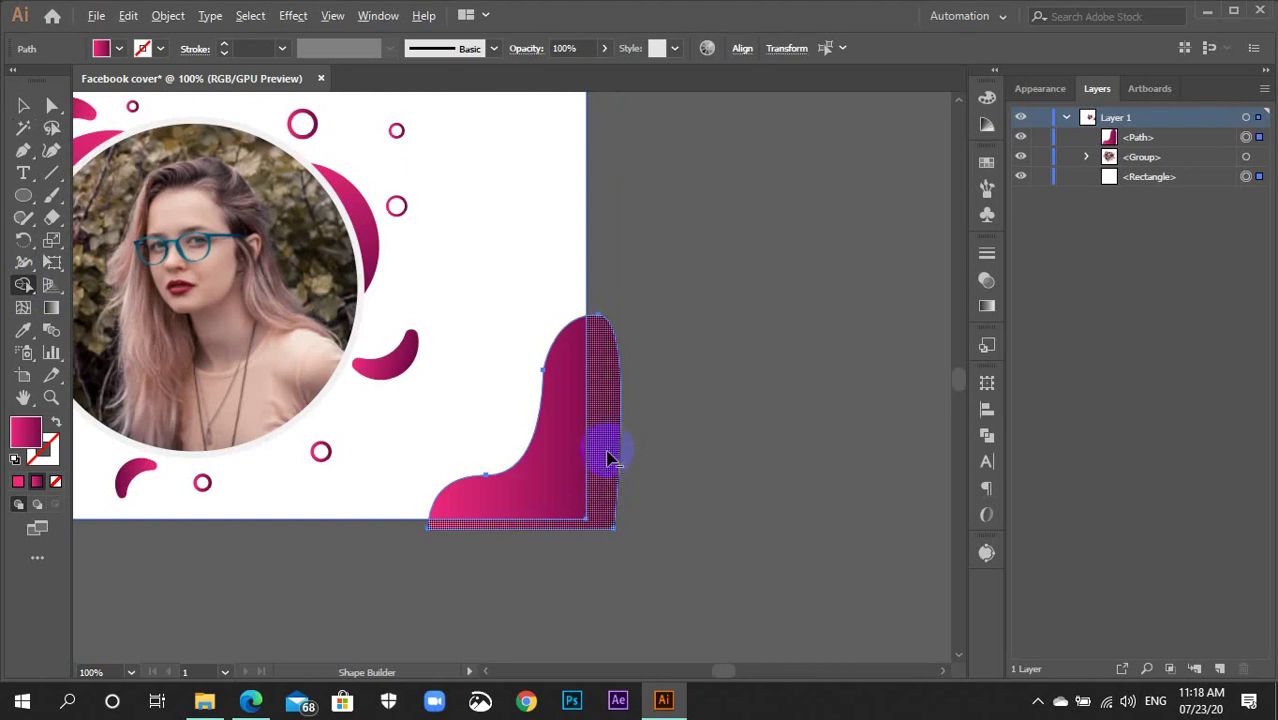
left_click(603, 458)
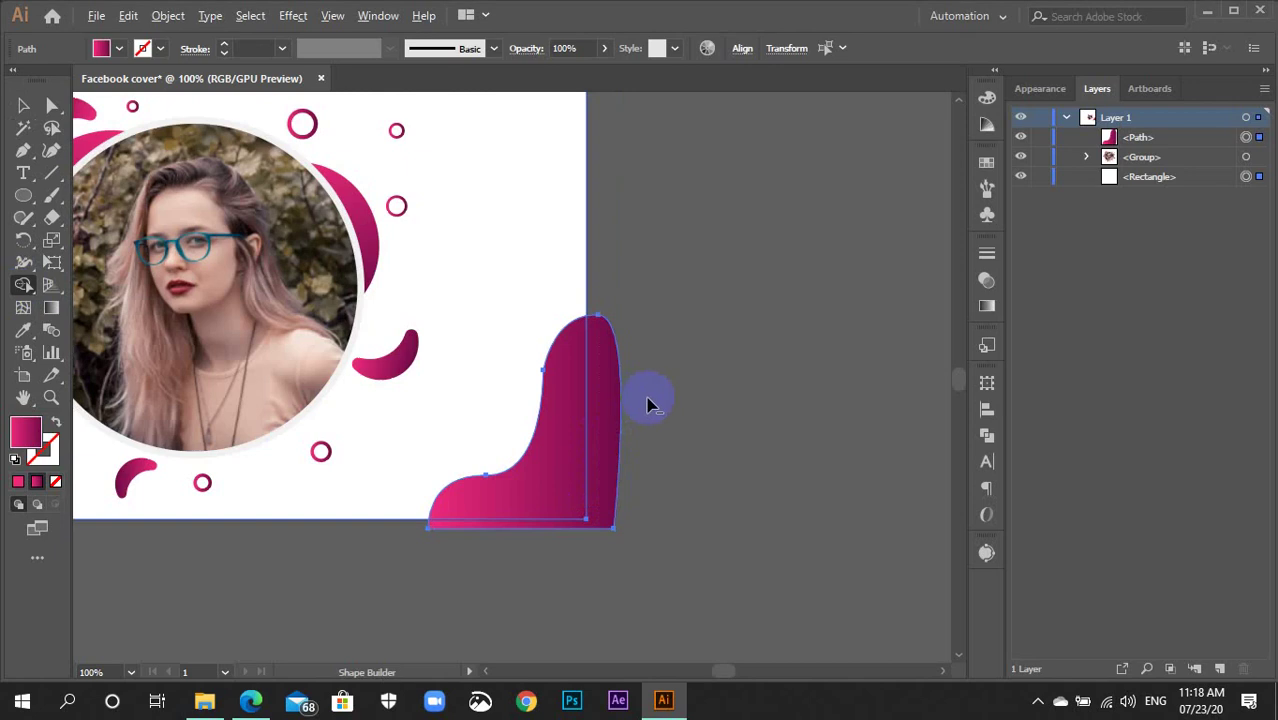
left_click(610, 422, "alt")
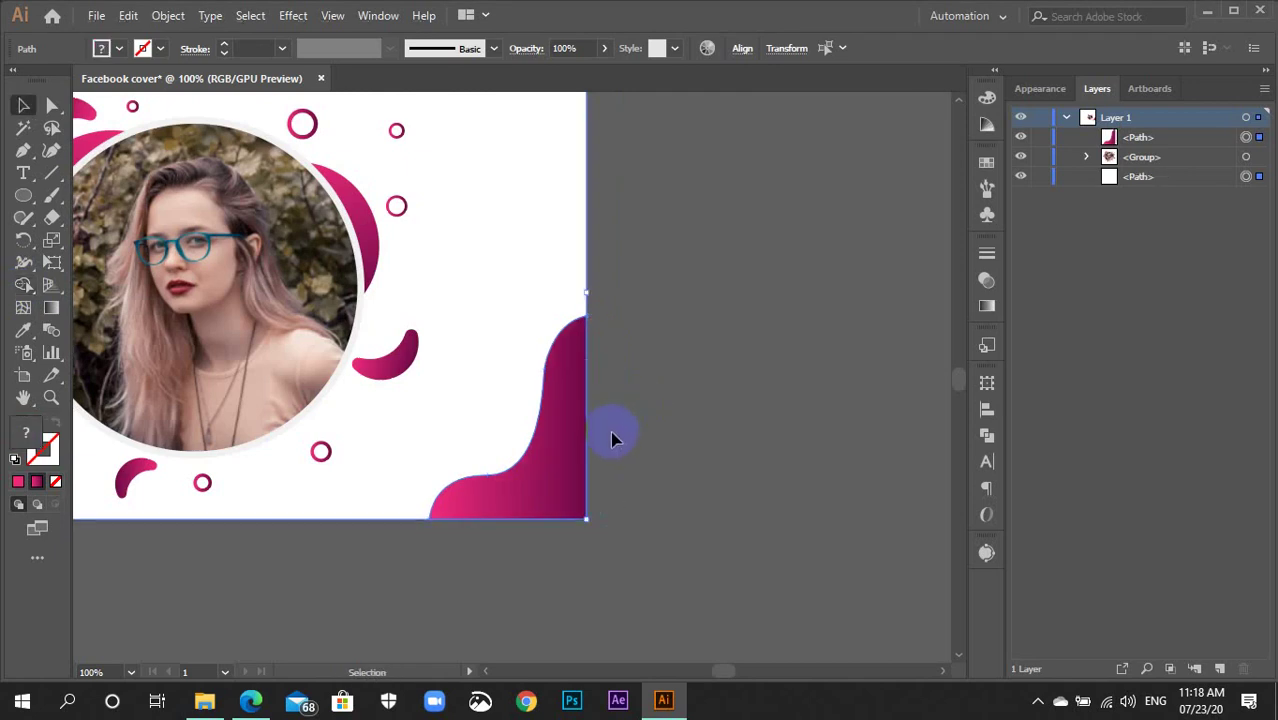
key("v")
left_click(657, 433)
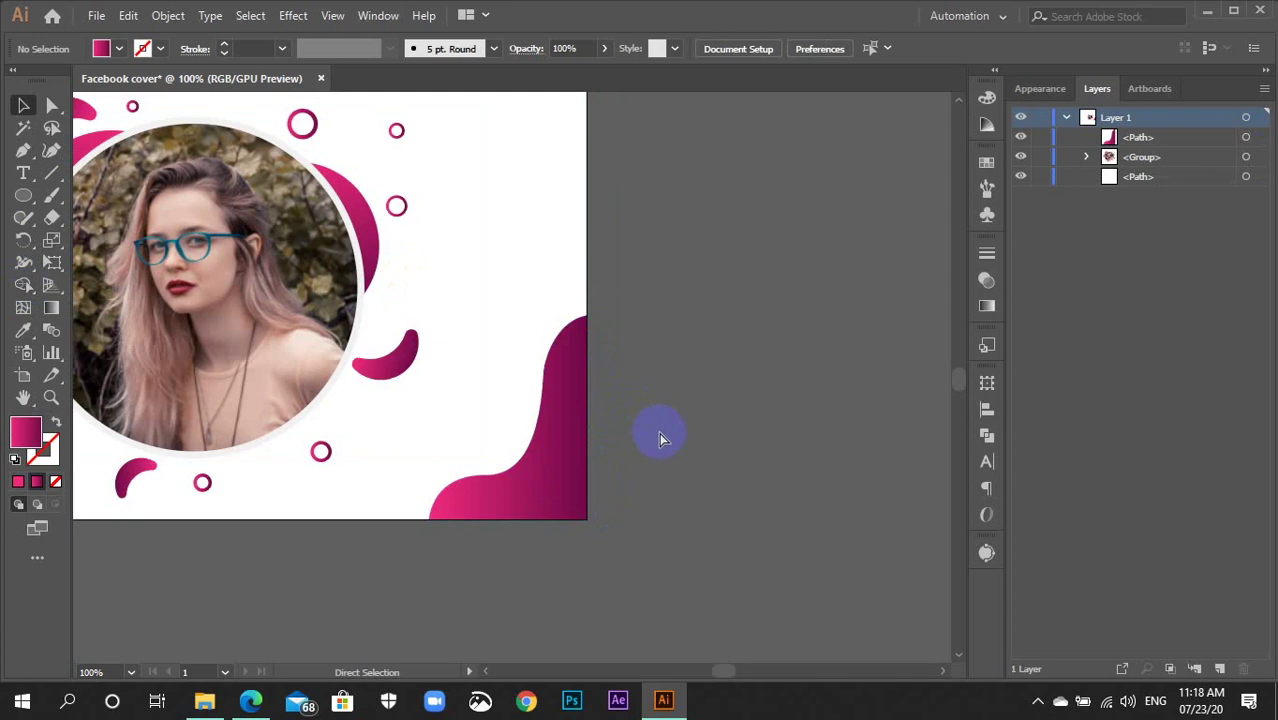
key("ctrl+minus")
key("ctrl+minus")
mouse_move(531, 545)
left_mouse_down()
mouse_move(650, 594)
mouse_move(762, 603)
left_mouse_up()
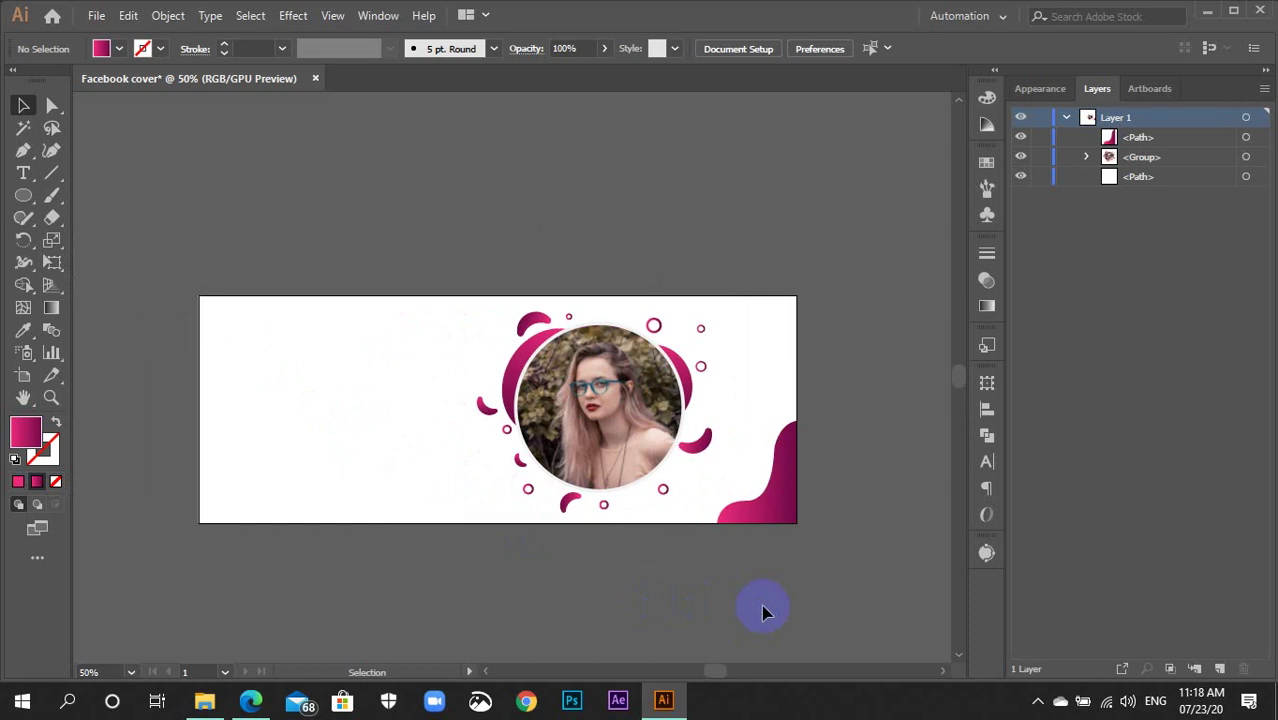
Copy the pink wave to the top-left and enlarge the bottom-right wave to fill its corner.
left_click(791, 518)
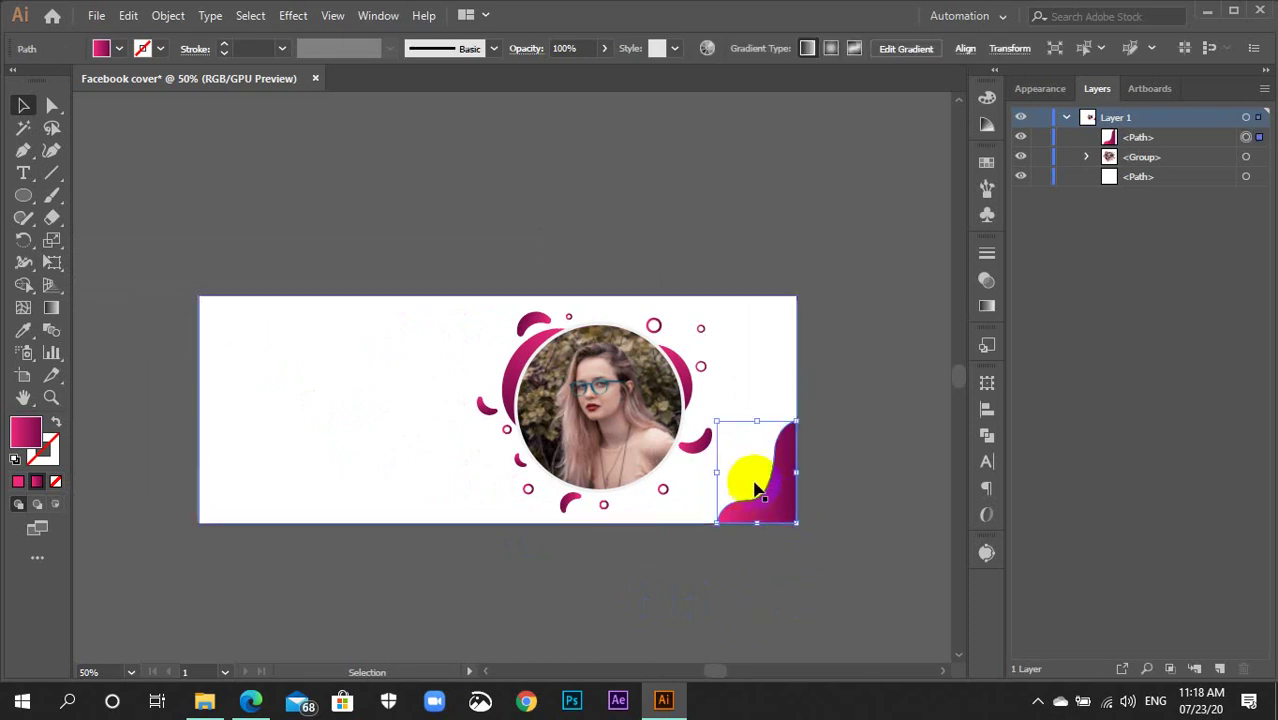
left_click_drag(760, 513, 277, 402)
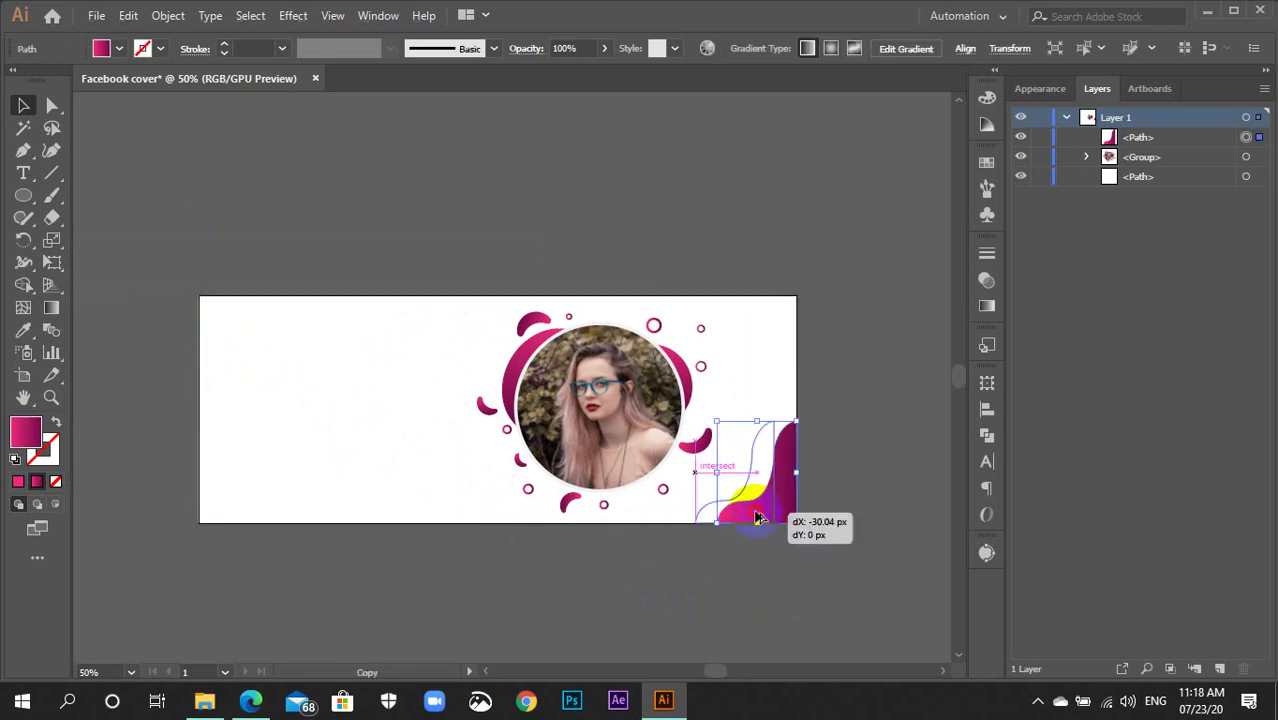
left_click(769, 522)
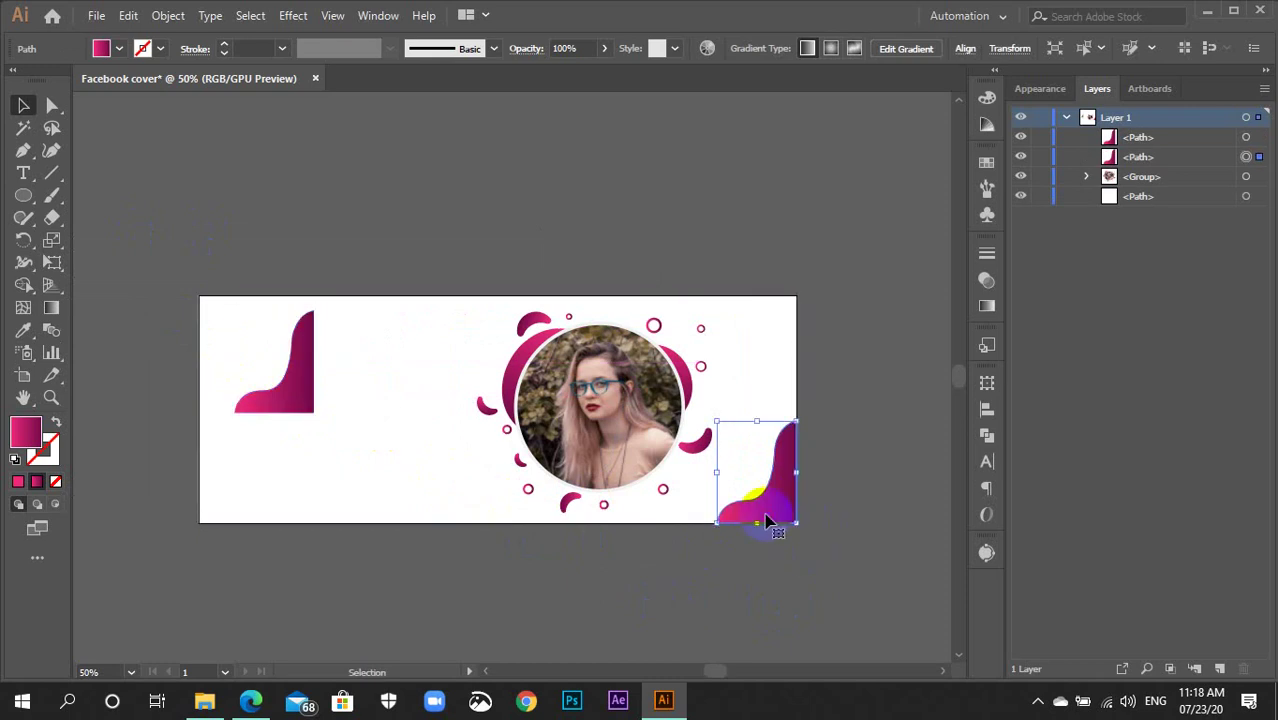
key("ctrl+equal")
key("ctrl+equal")
key("ctrl+equal")
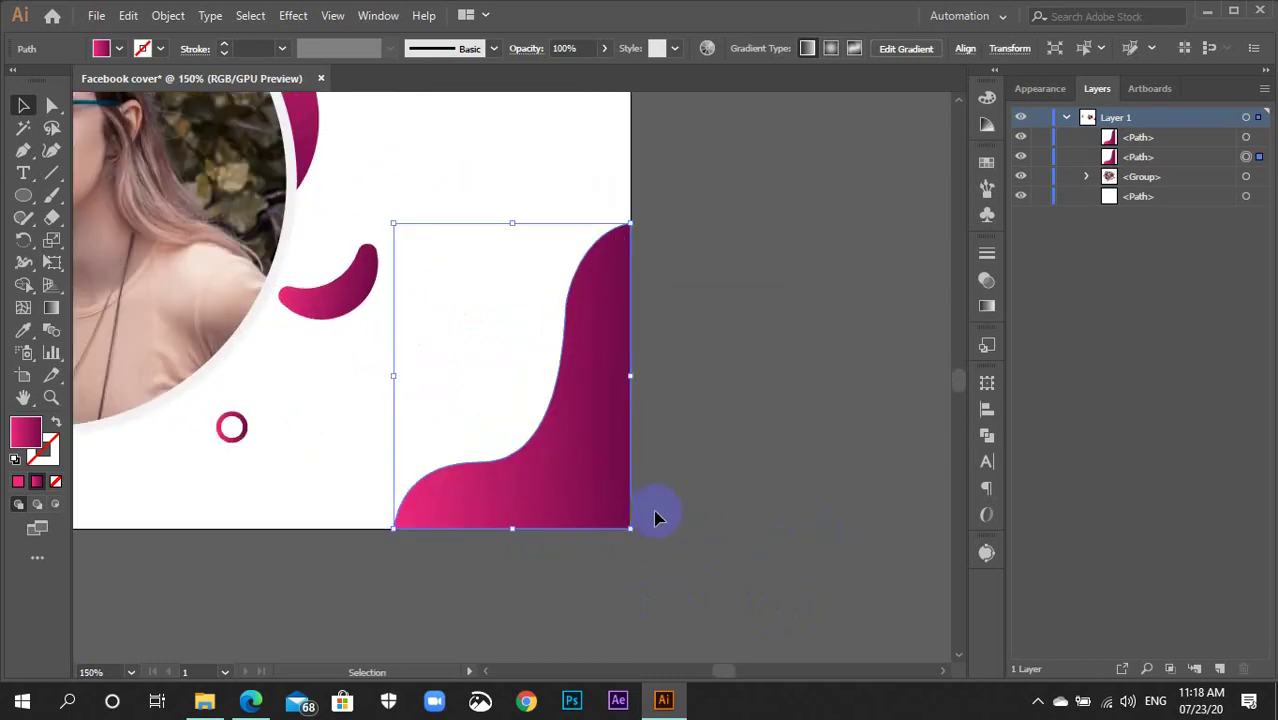
left_click_drag(624, 529, 650, 560)
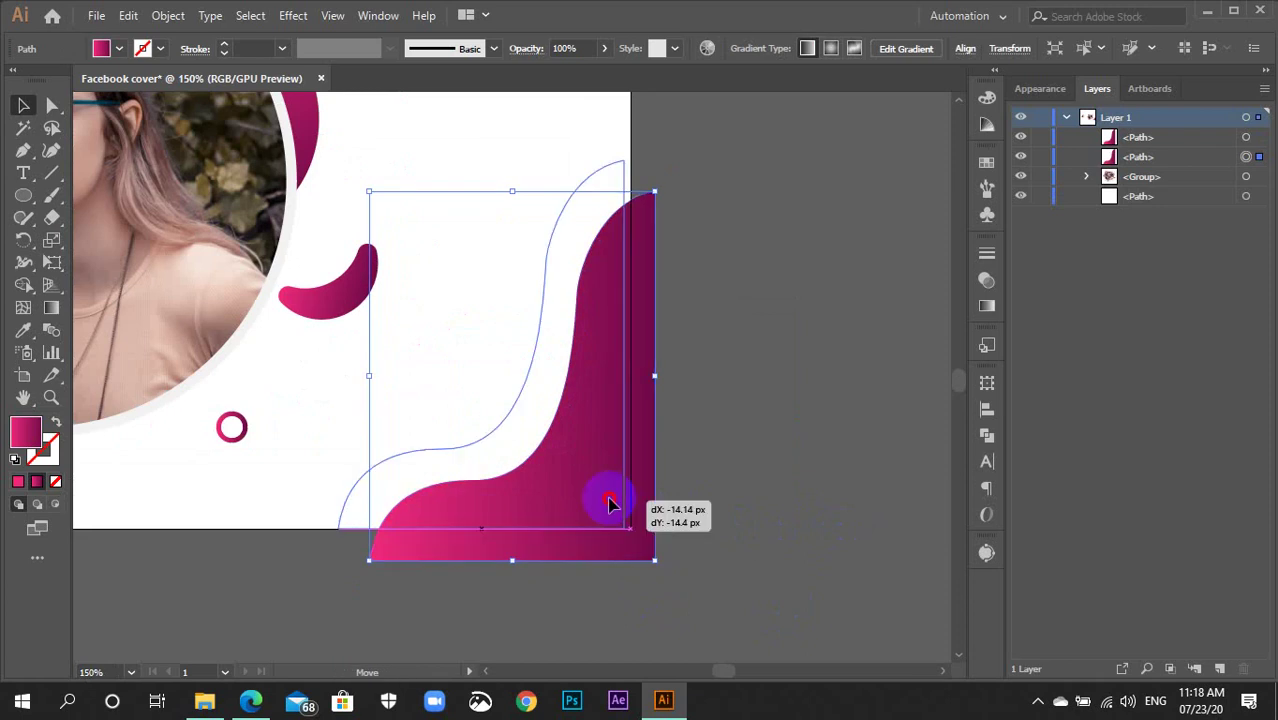
left_click_drag(641, 540, 618, 507)
left_click(685, 539)
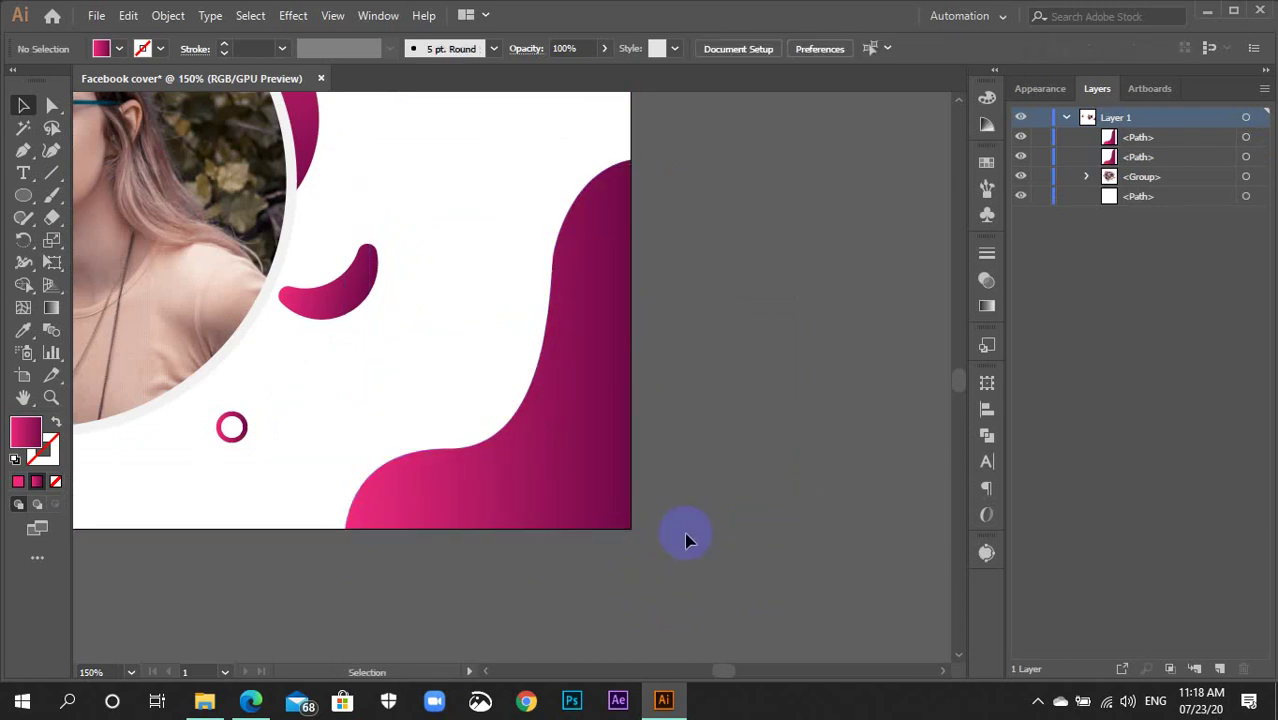
Rotate the top-left wave copy 180° and fit it into the artboard's top-left corner.
key("ctrl+minus")
key("ctrl+minus")
key("ctrl+minus")
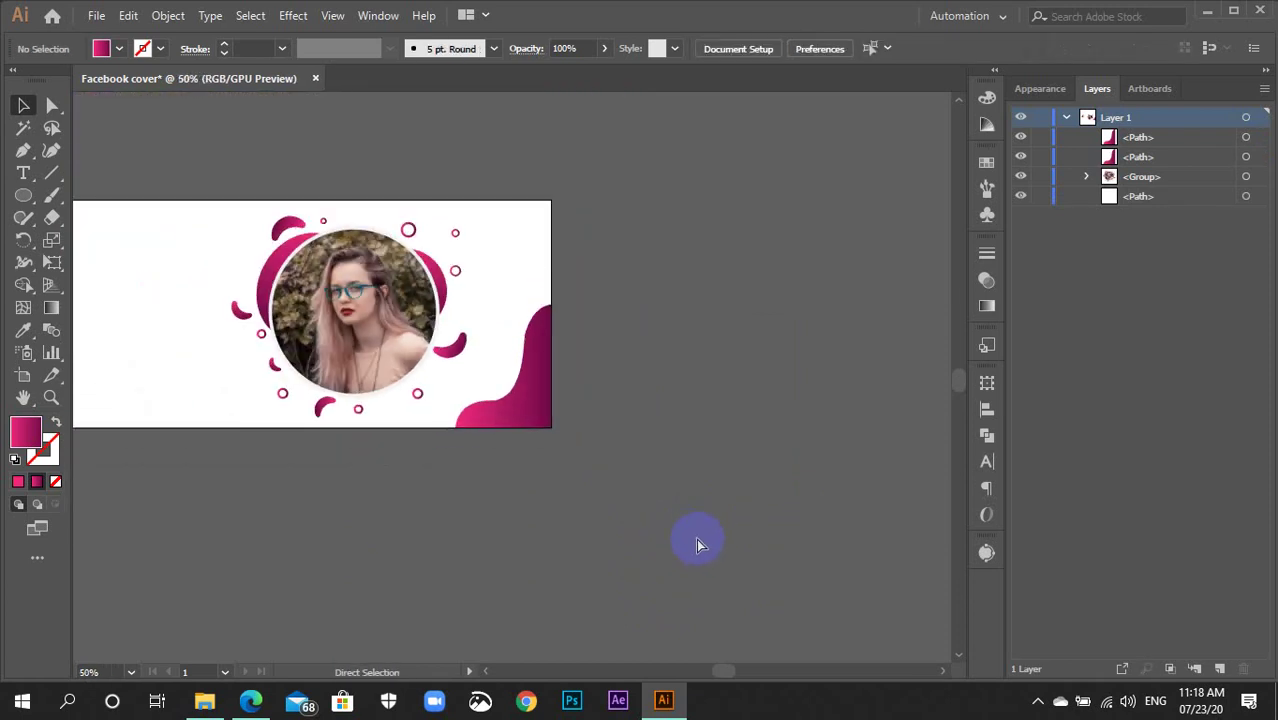
left_click_drag(583, 518, 840, 597)
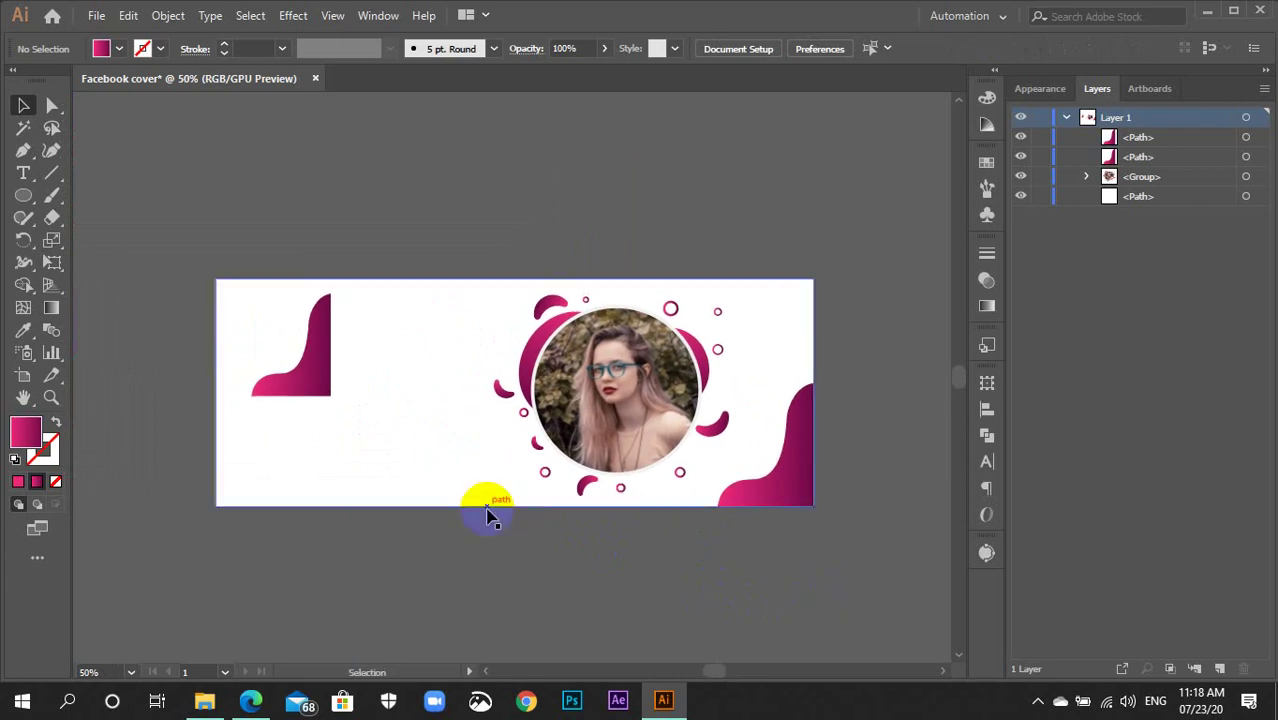
left_click(306, 398)
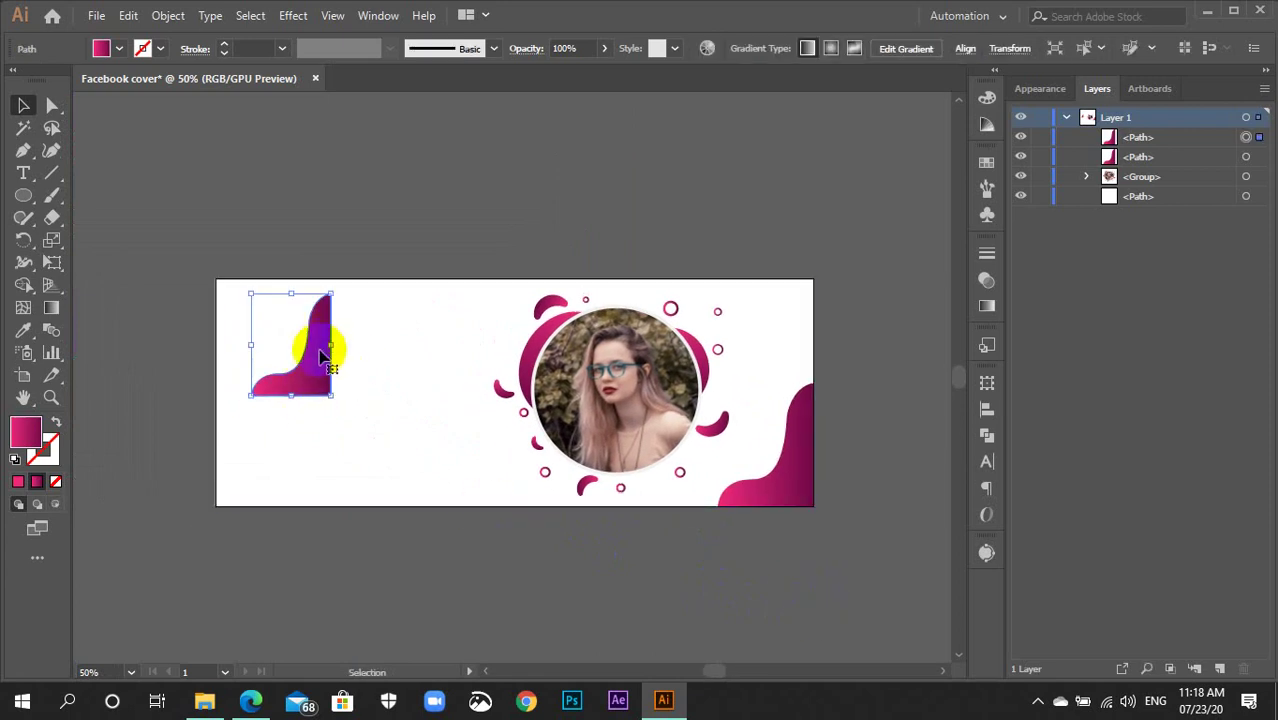
left_click_drag(243, 289, 334, 394)
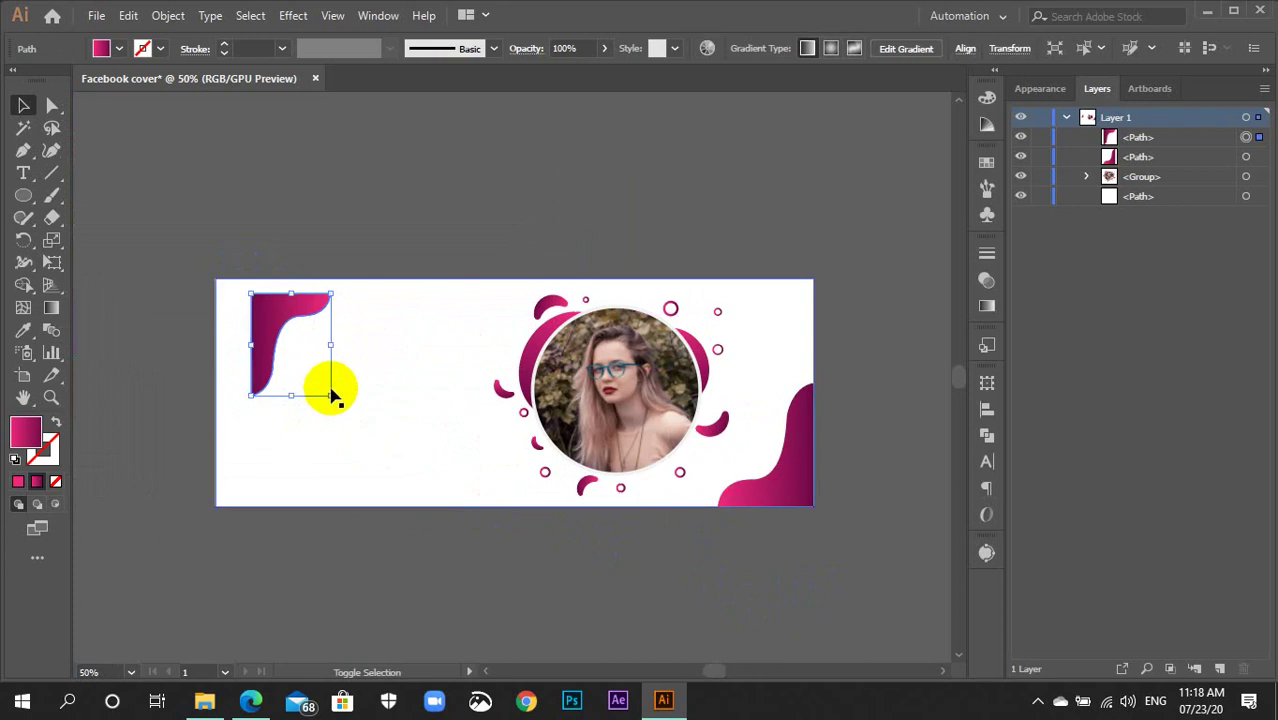
left_click_drag(268, 326, 240, 306)
left_click(282, 200)
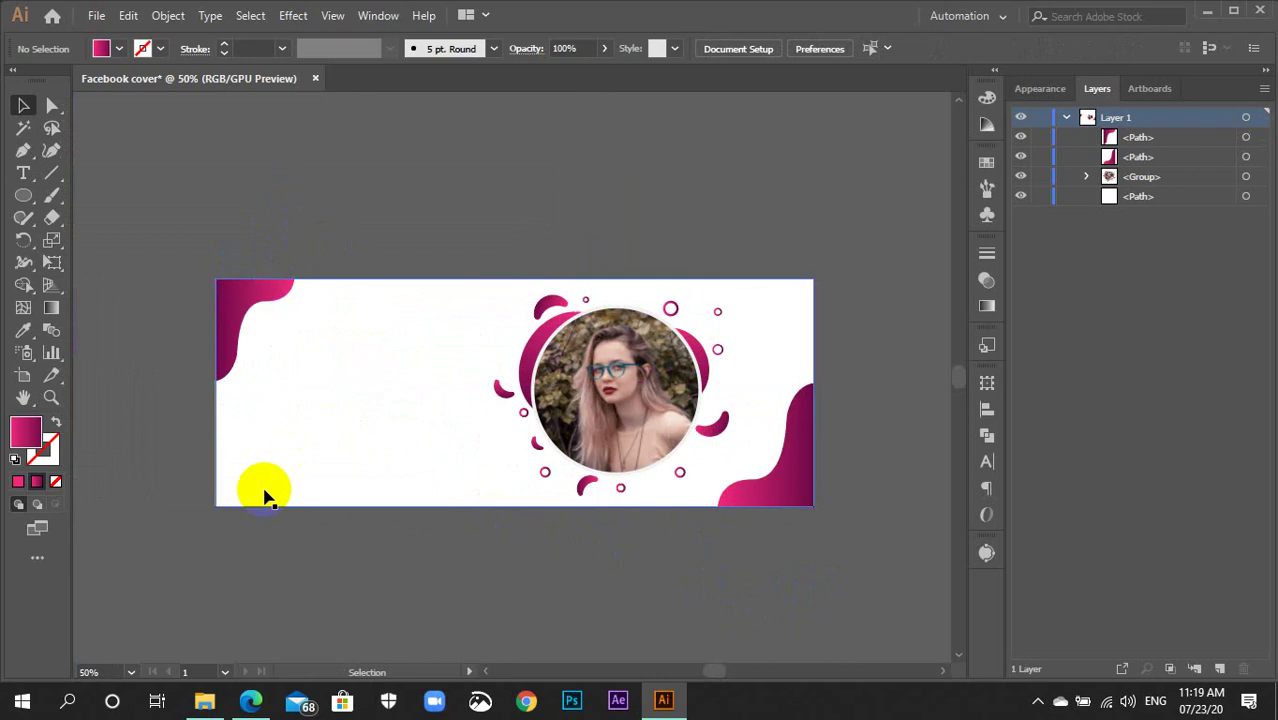
scroll(265, 495, "down", 2)
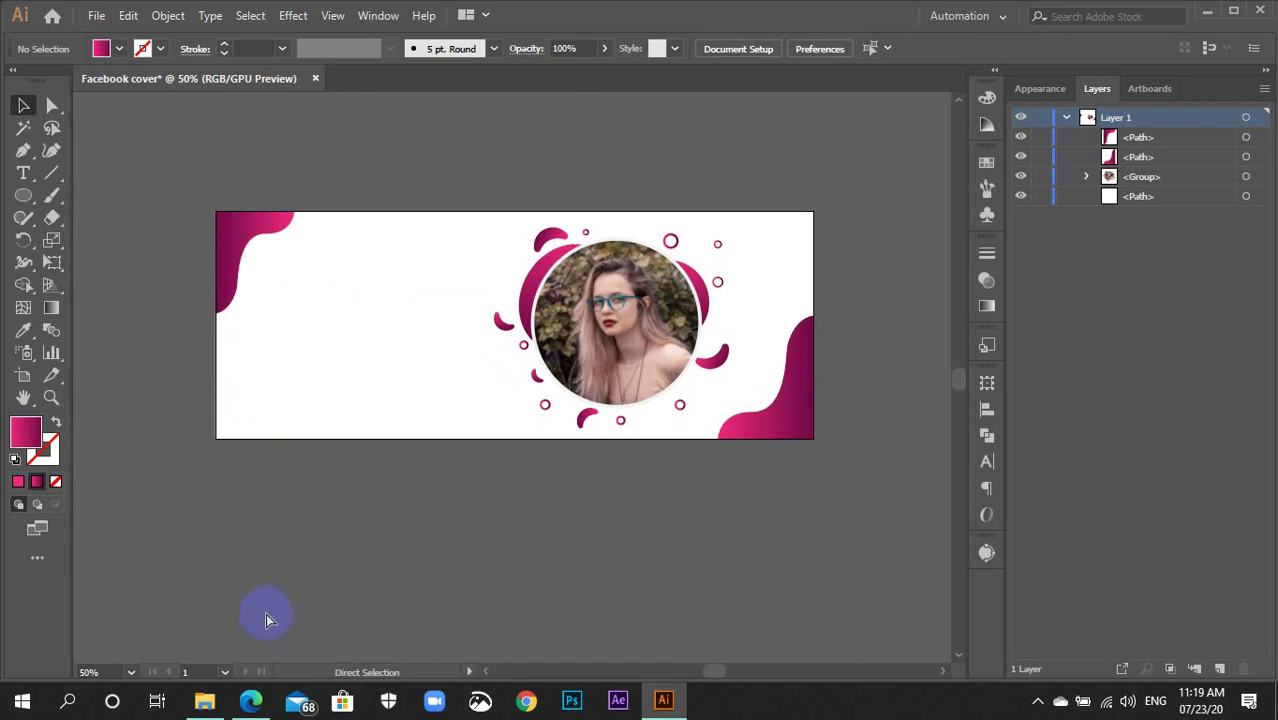
Nudge the portrait group slightly upward on the artboard.
key("ctrl+equal")
left_click_drag(180, 391, 414, 629)
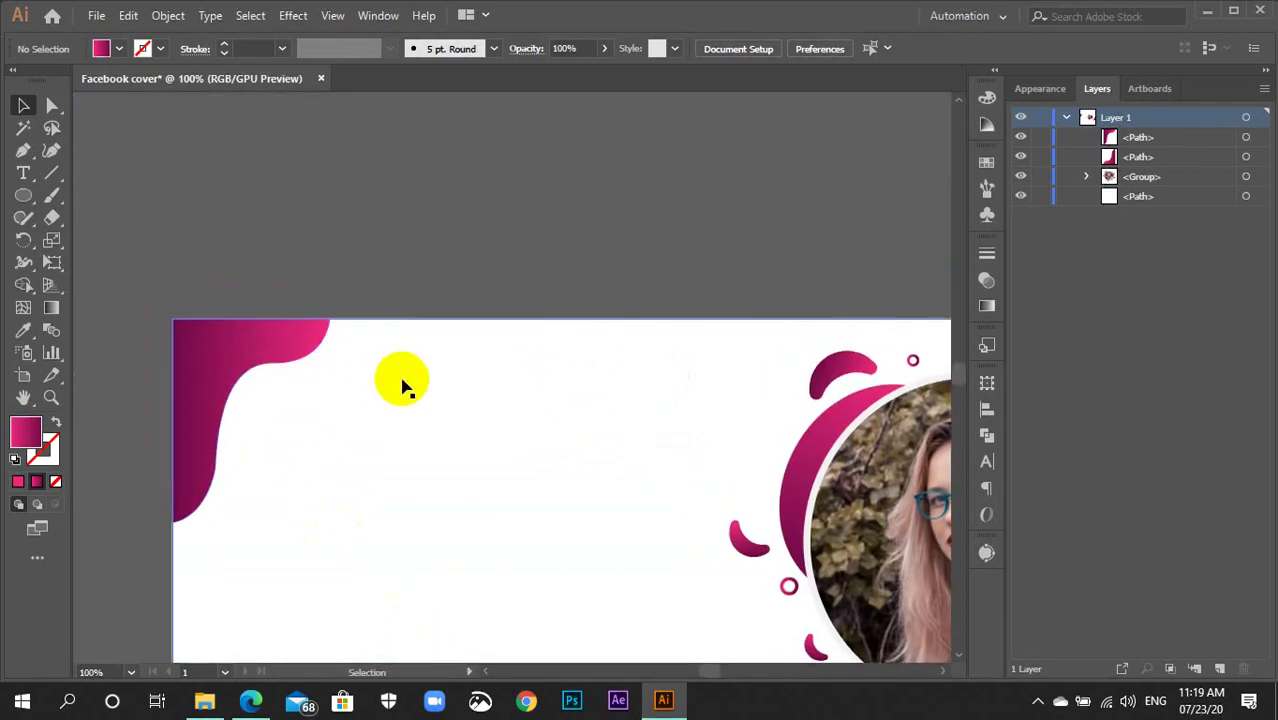
key("ctrl+minus")
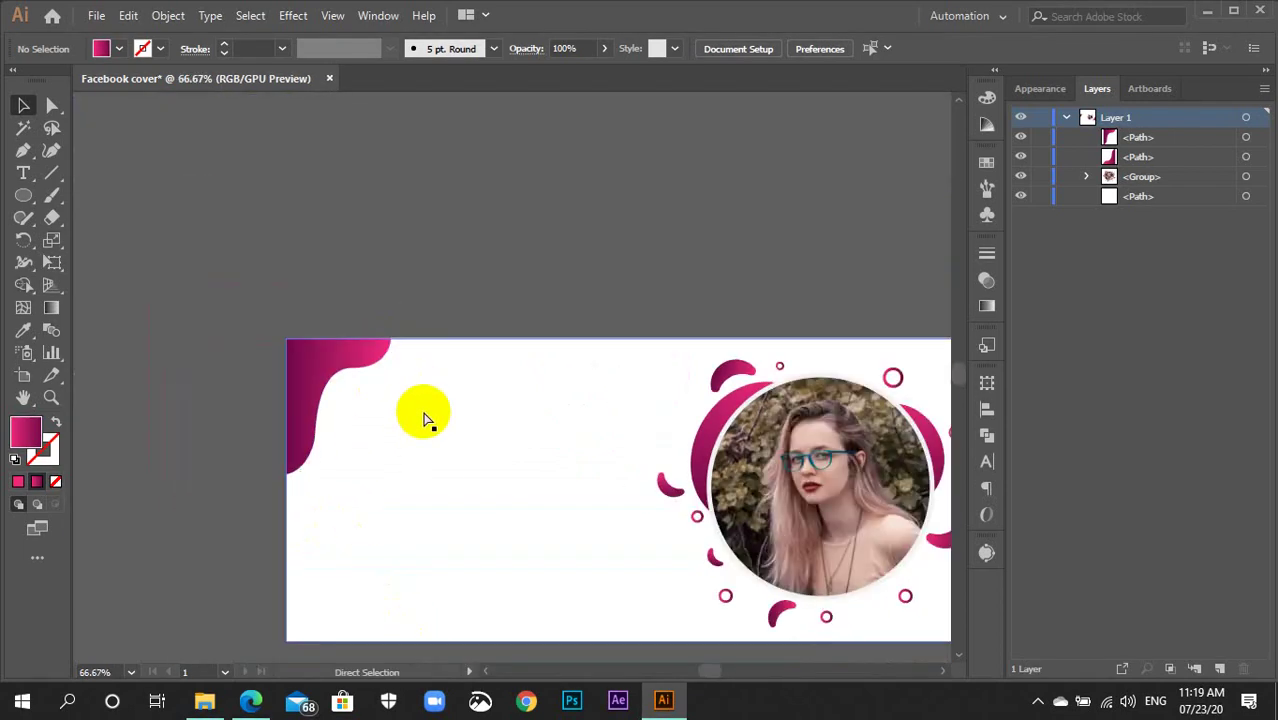
key("ctrl+minus")
key("ctrl+minus")
left_click_drag(437, 467, 308, 408)
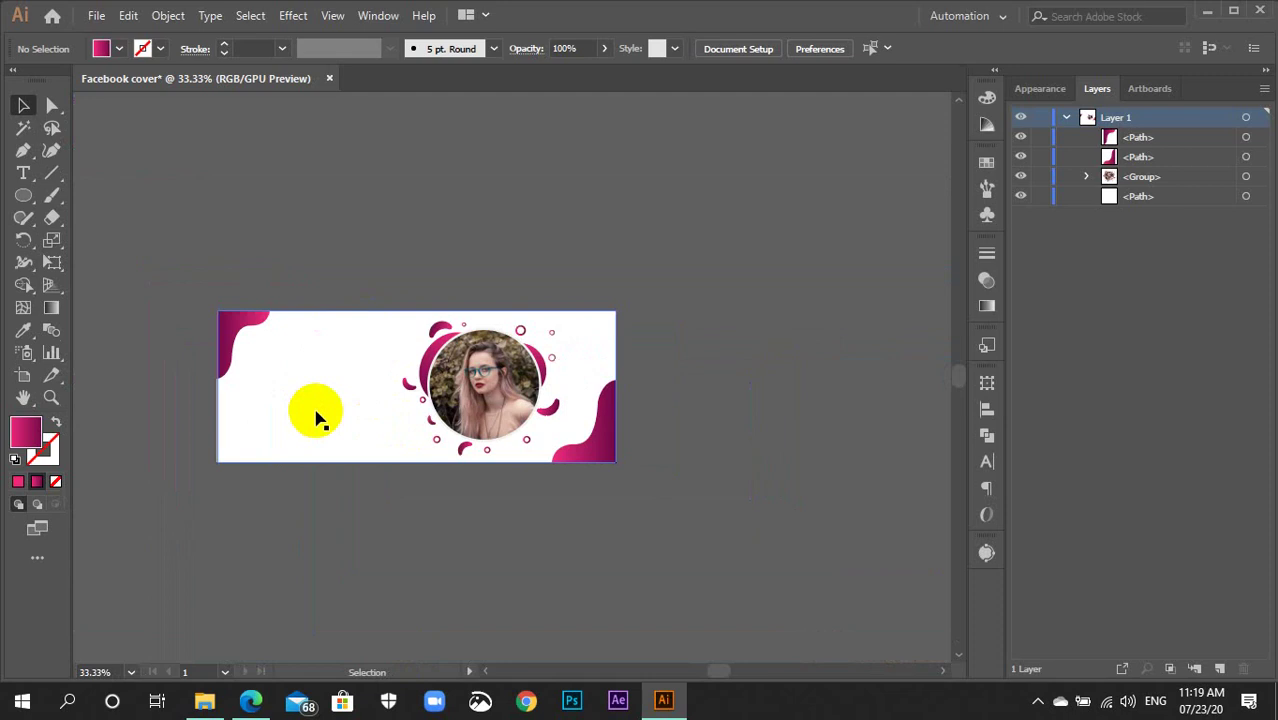
key("ctrl+equal")
key("ctrl+equal")
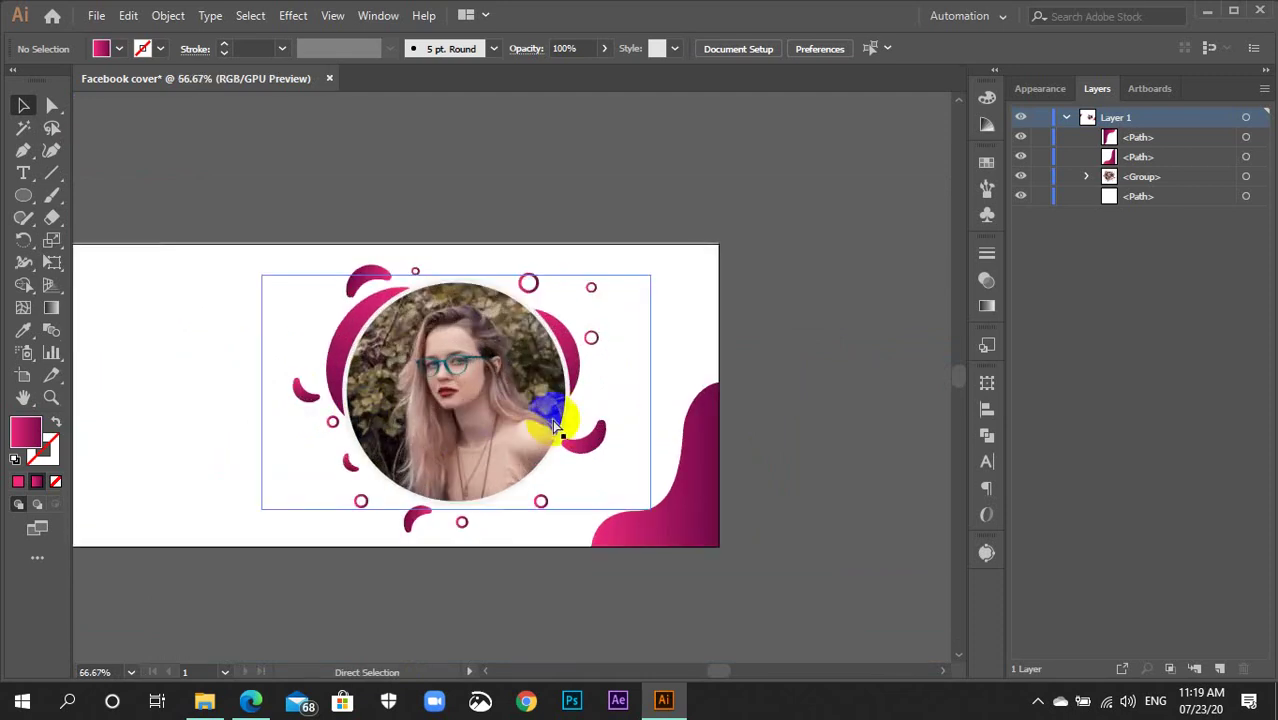
key("ctrl+equal")
left_click_drag(510, 443, 555, 459)
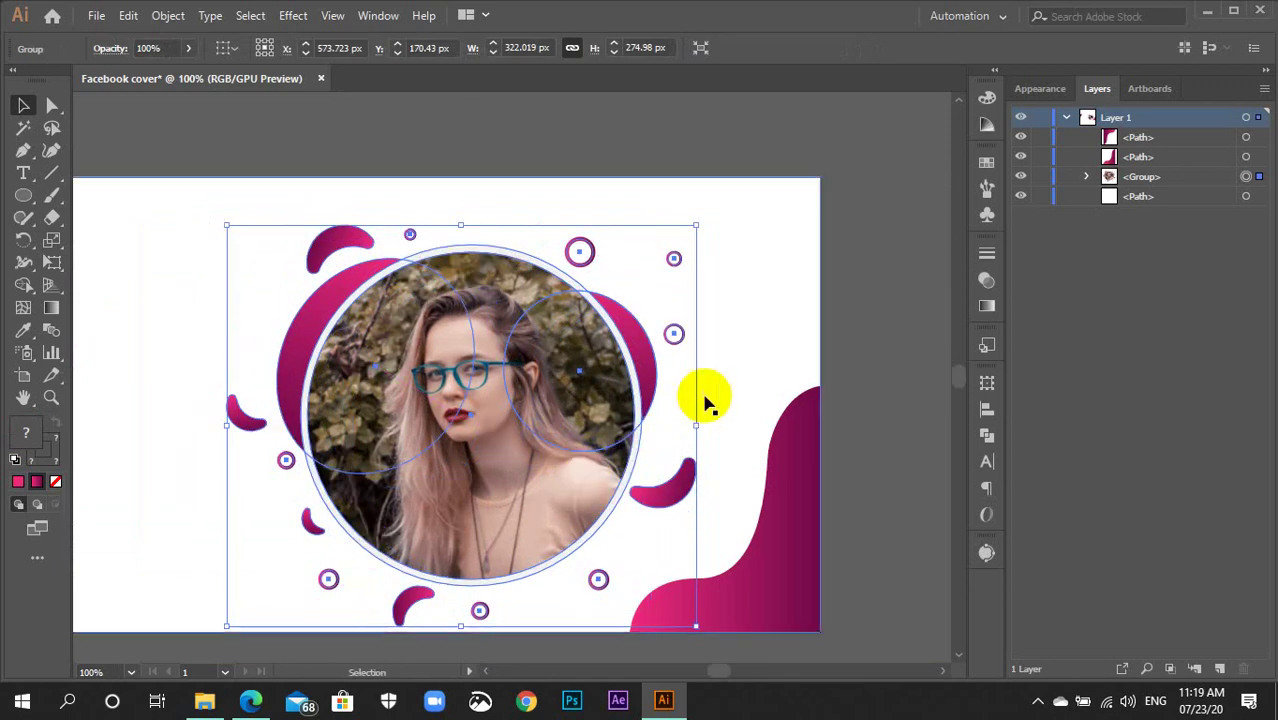
scroll(730, 405, "down", 2)
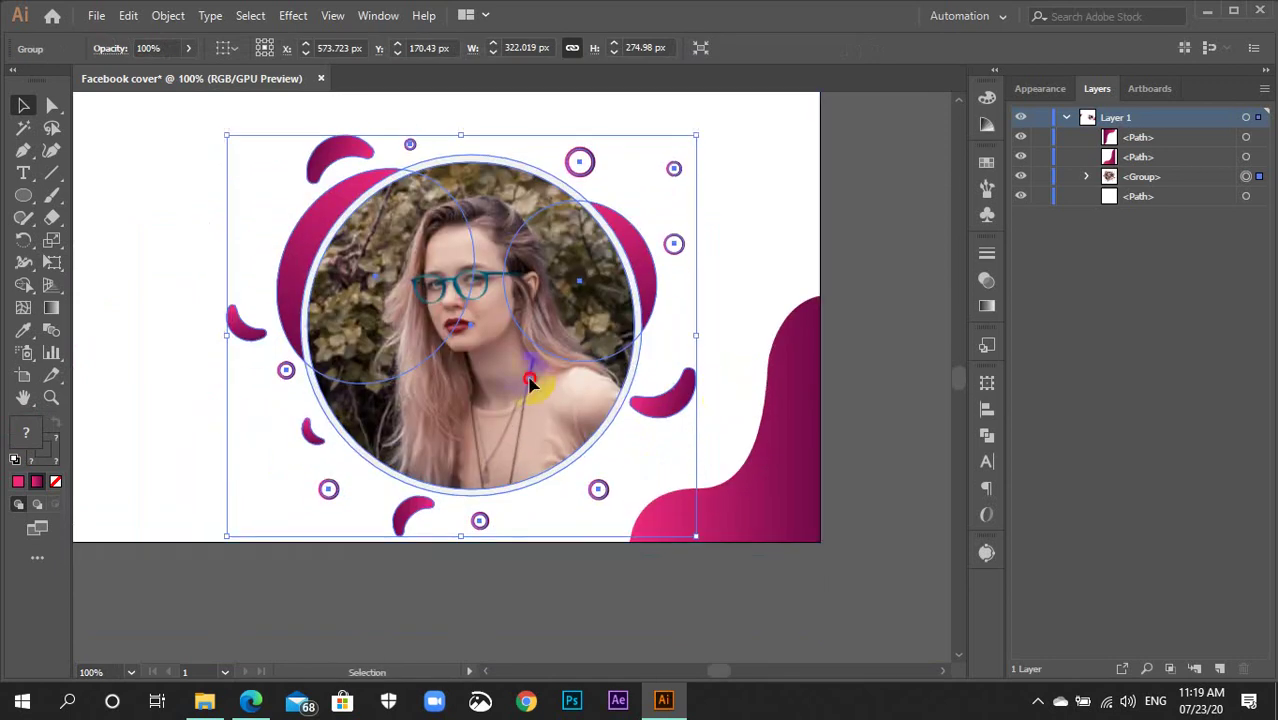
left_click_drag(535, 385, 543, 368)
scroll(522, 452, "up", 2)
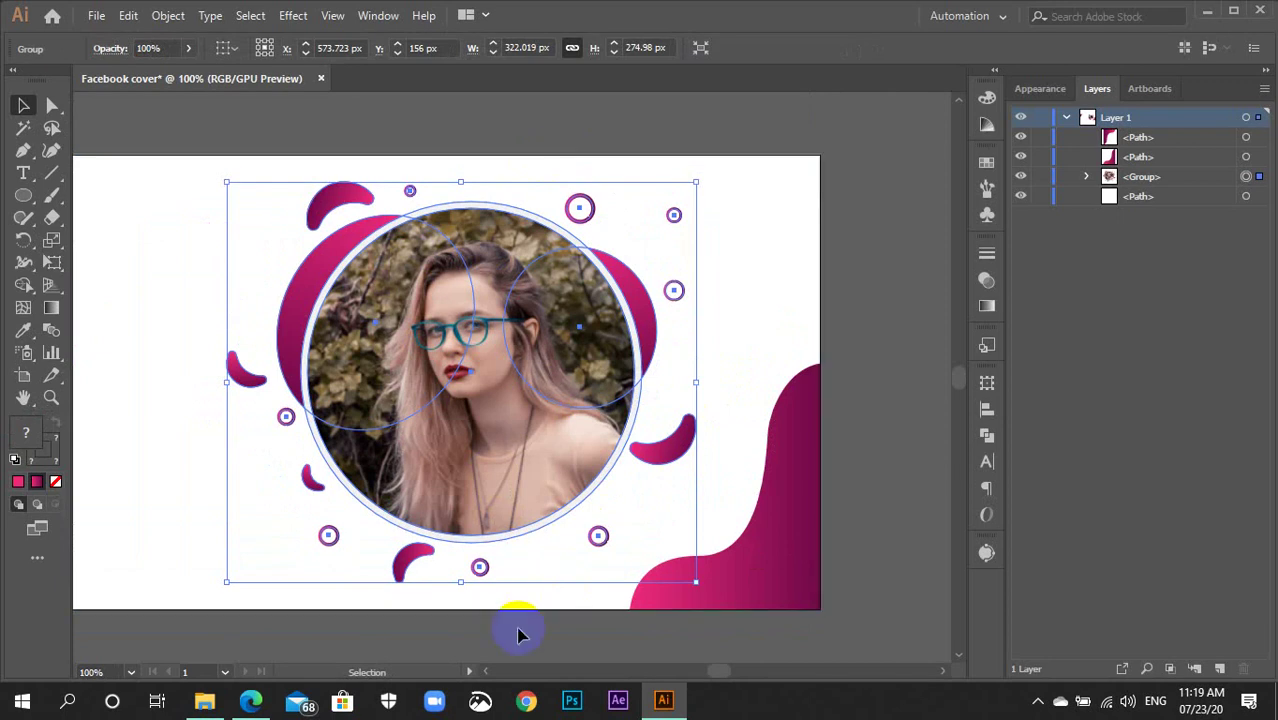
Vertically centre the portrait group using Align to Artboard.
left_click(228, 48)
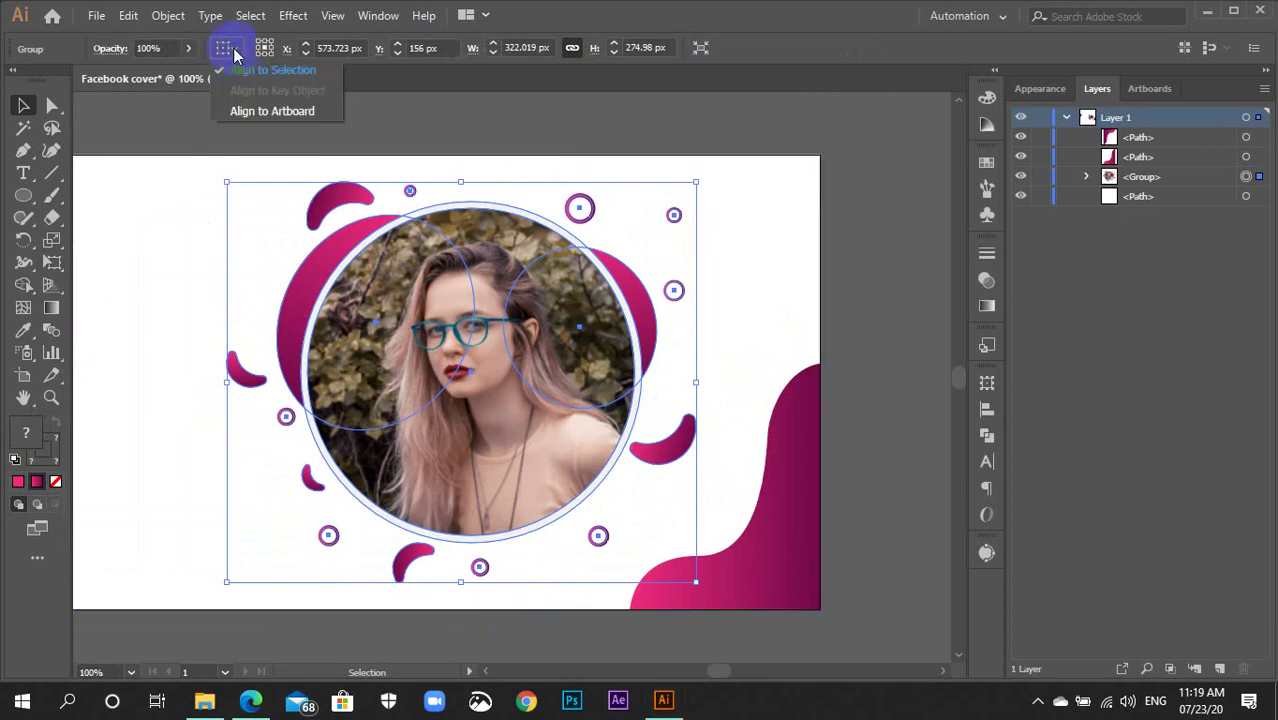
left_click(258, 111)
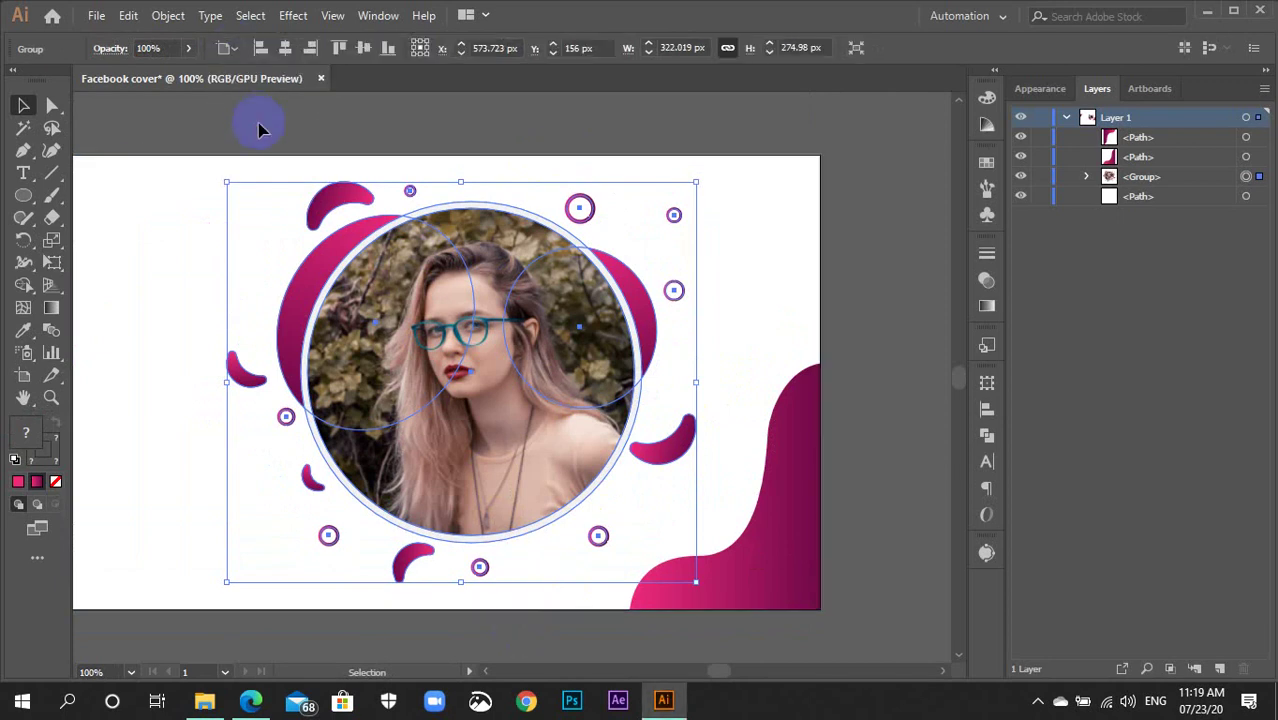
left_click(364, 49)
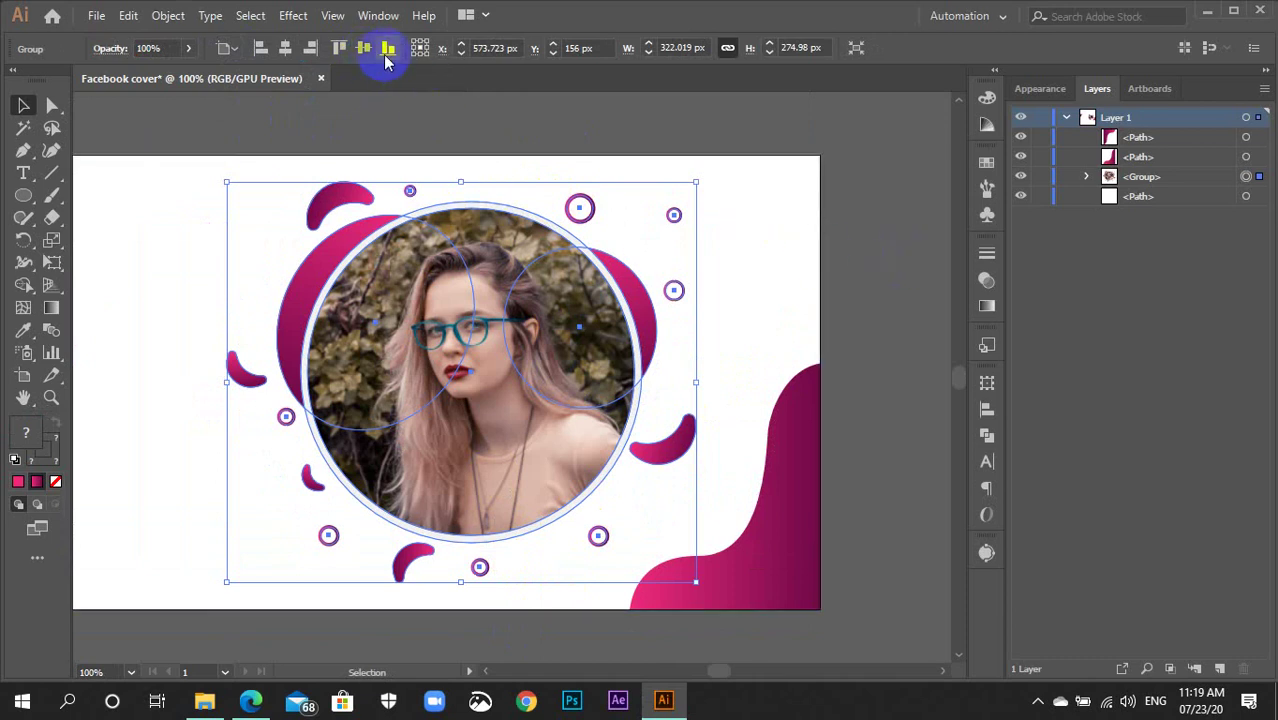
left_click(387, 52)
left_click(364, 49)
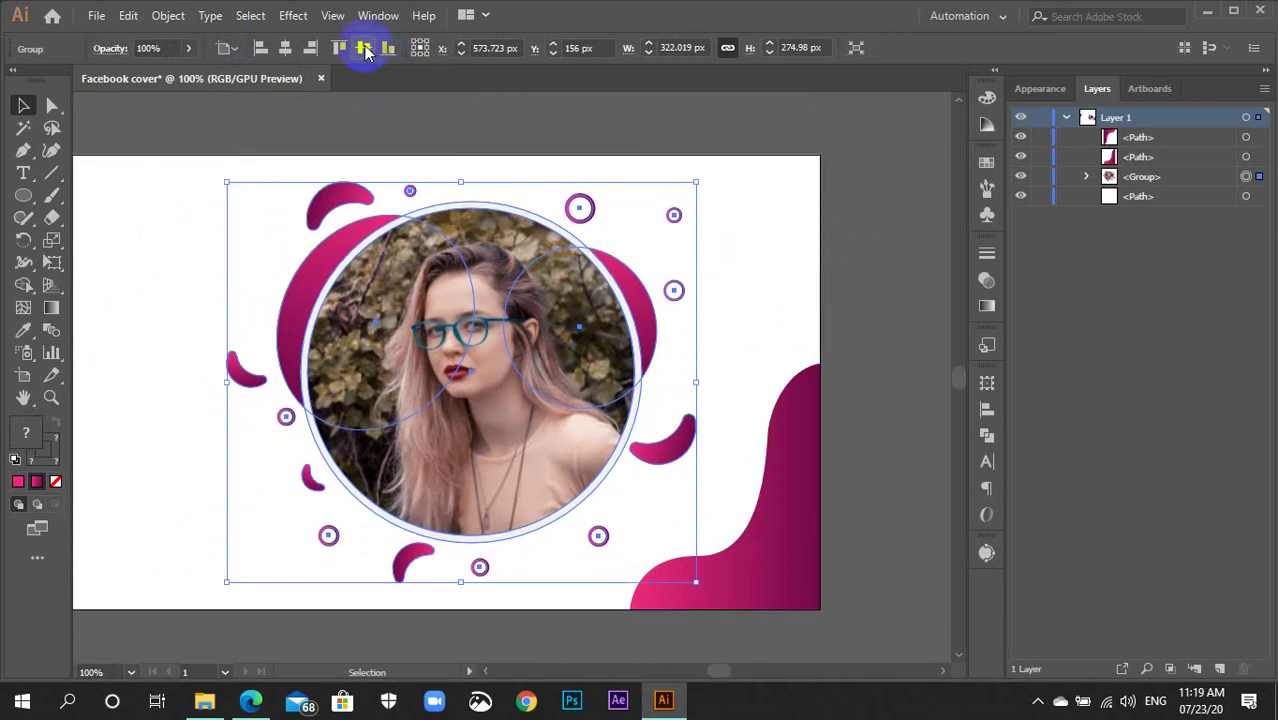
left_click(877, 250)
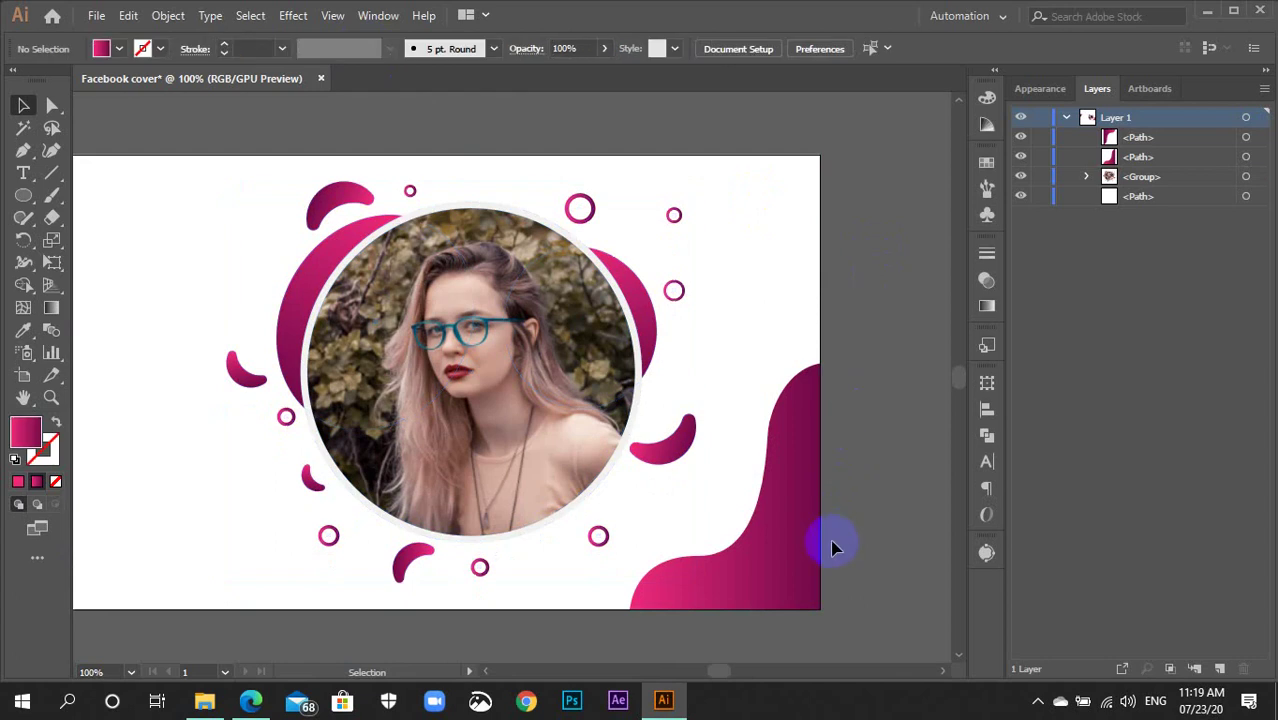
Lock both pink corner waves together with Ctrl+2.
scroll(820, 552, "up", 2)
scroll(845, 460, "down", 1)
scroll(845, 455, "right", 1)
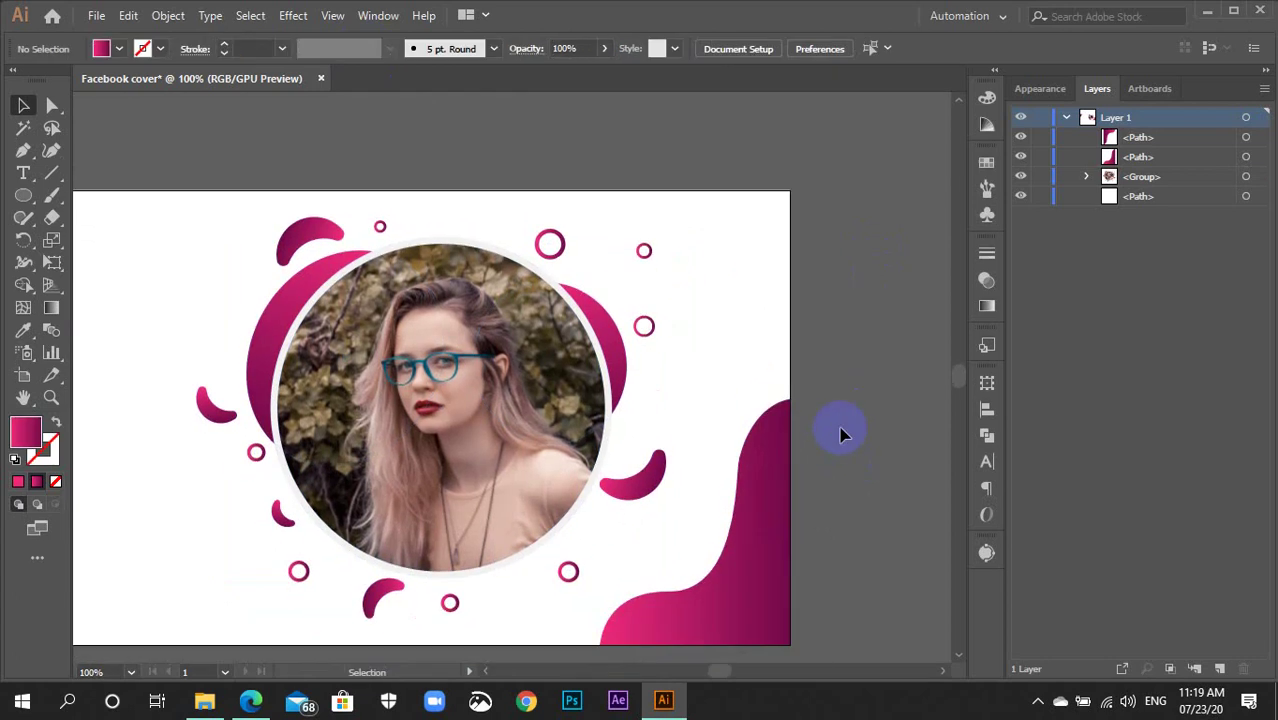
key("ctrl+minus")
key("ctrl+minus")
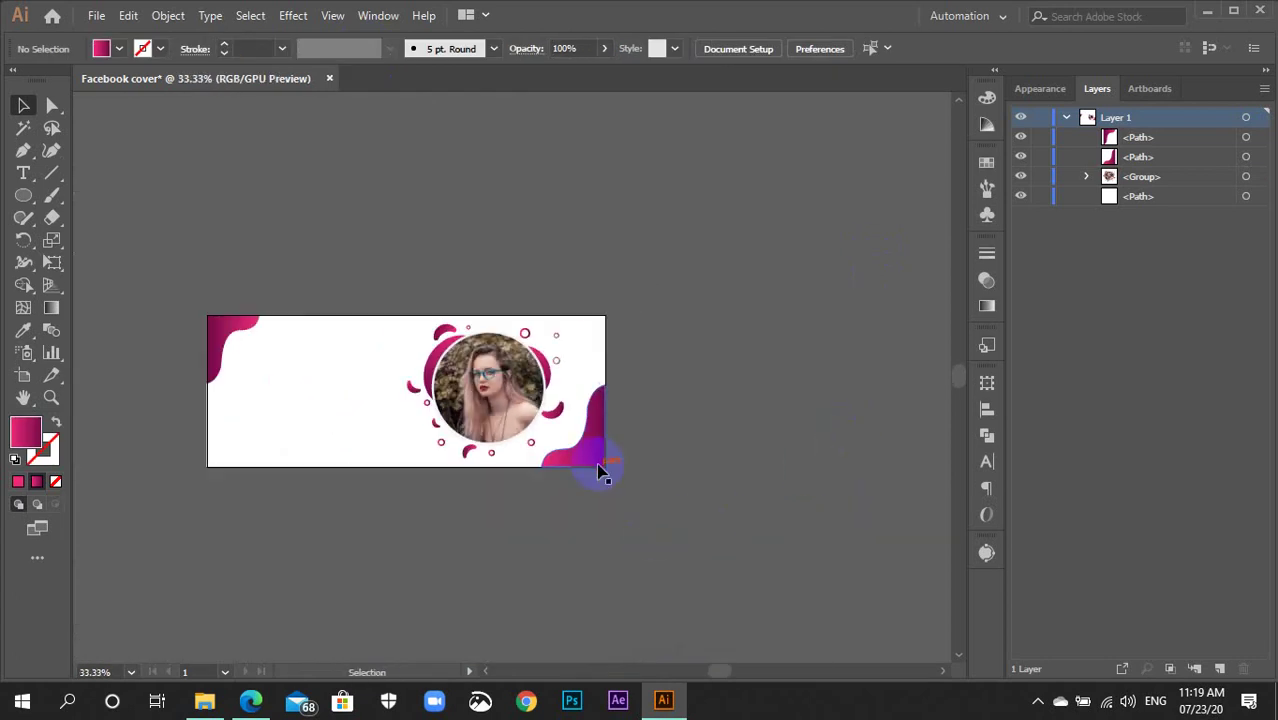
left_click(542, 454)
left_click(238, 342, "shift")
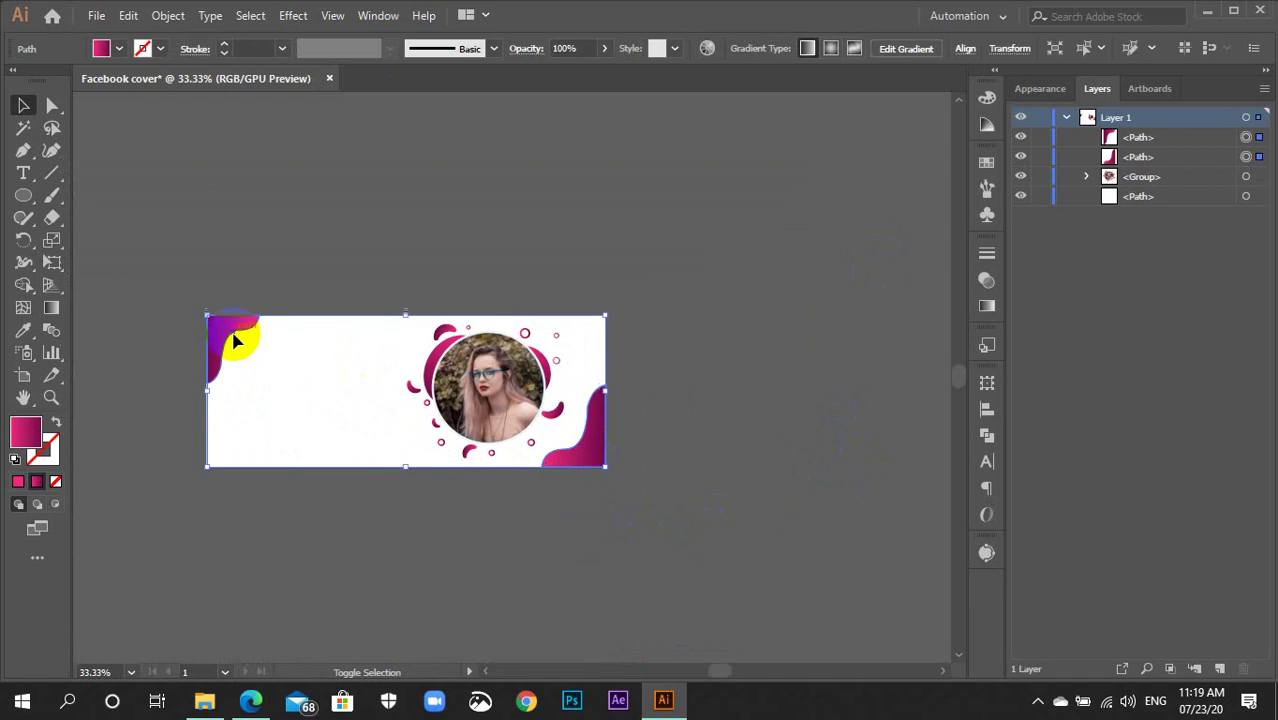
key("a")
key("ctrl+2")
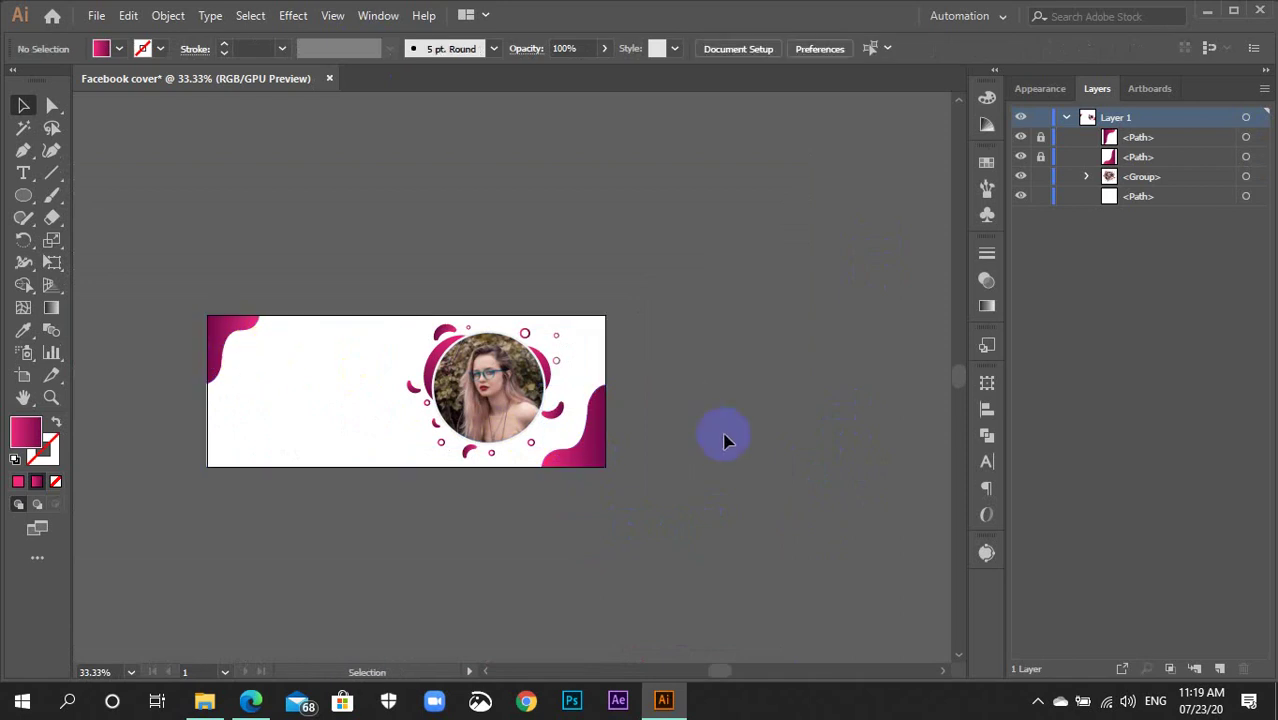
Lock the portrait group and the white background rectangle.
key("ctrl+plus")
left_click(491, 440)
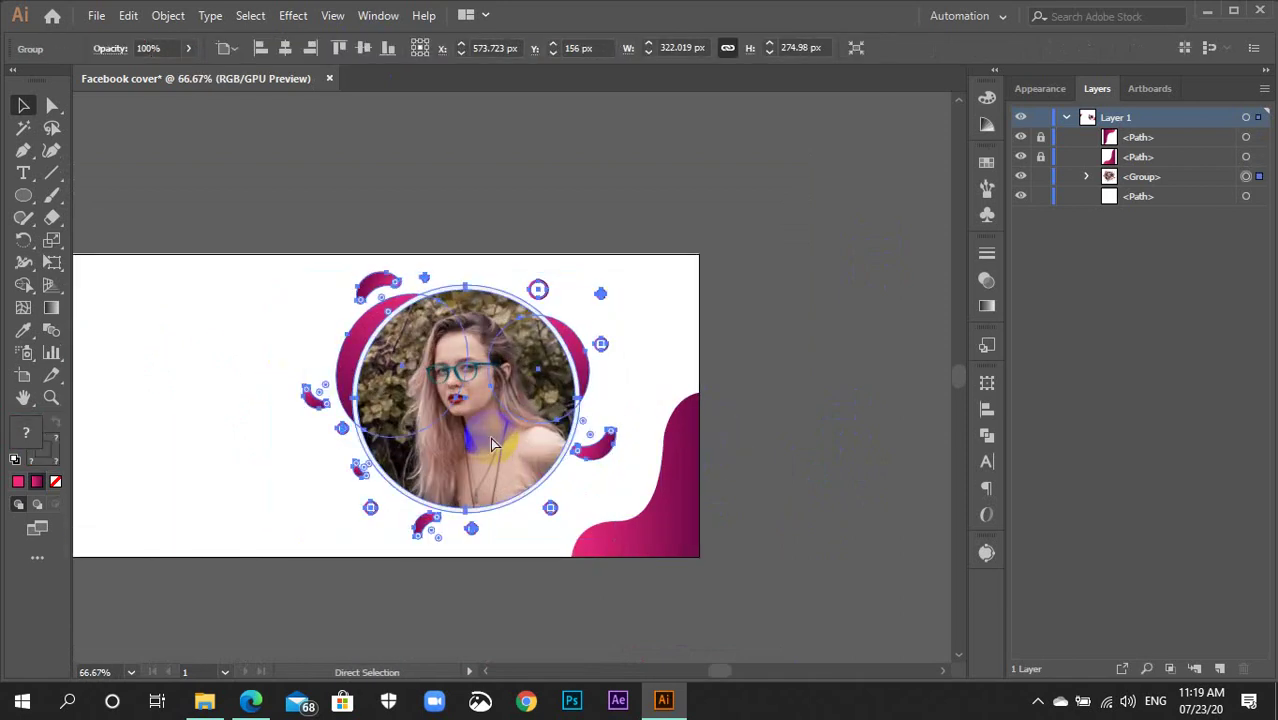
key("ctrl+2")
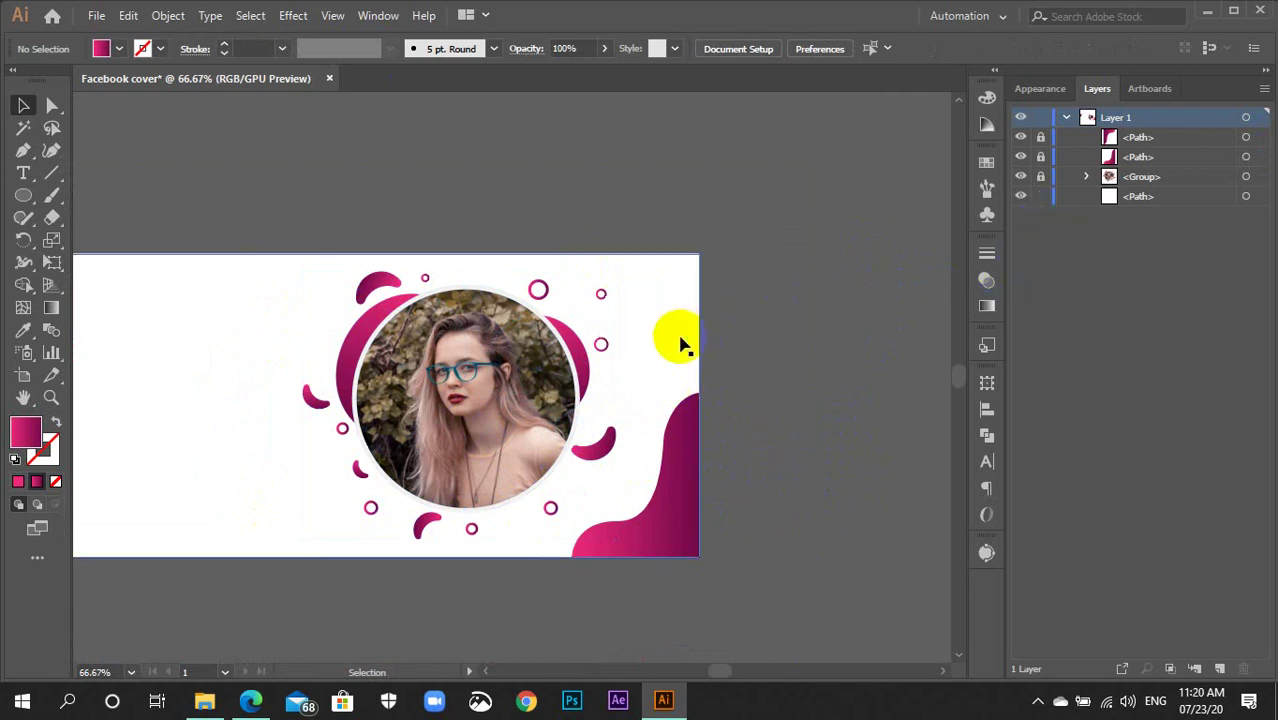
left_click(680, 344)
key("ctrl+2")
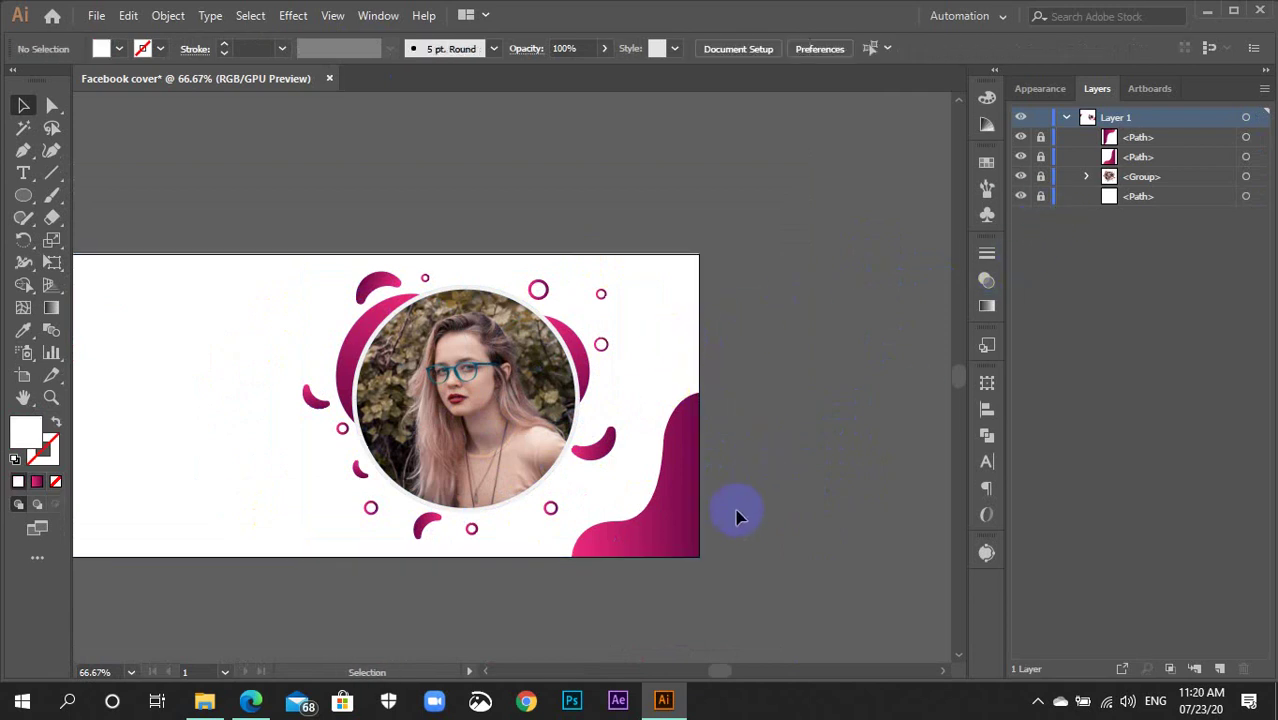
scroll(736, 517, "up", 2)
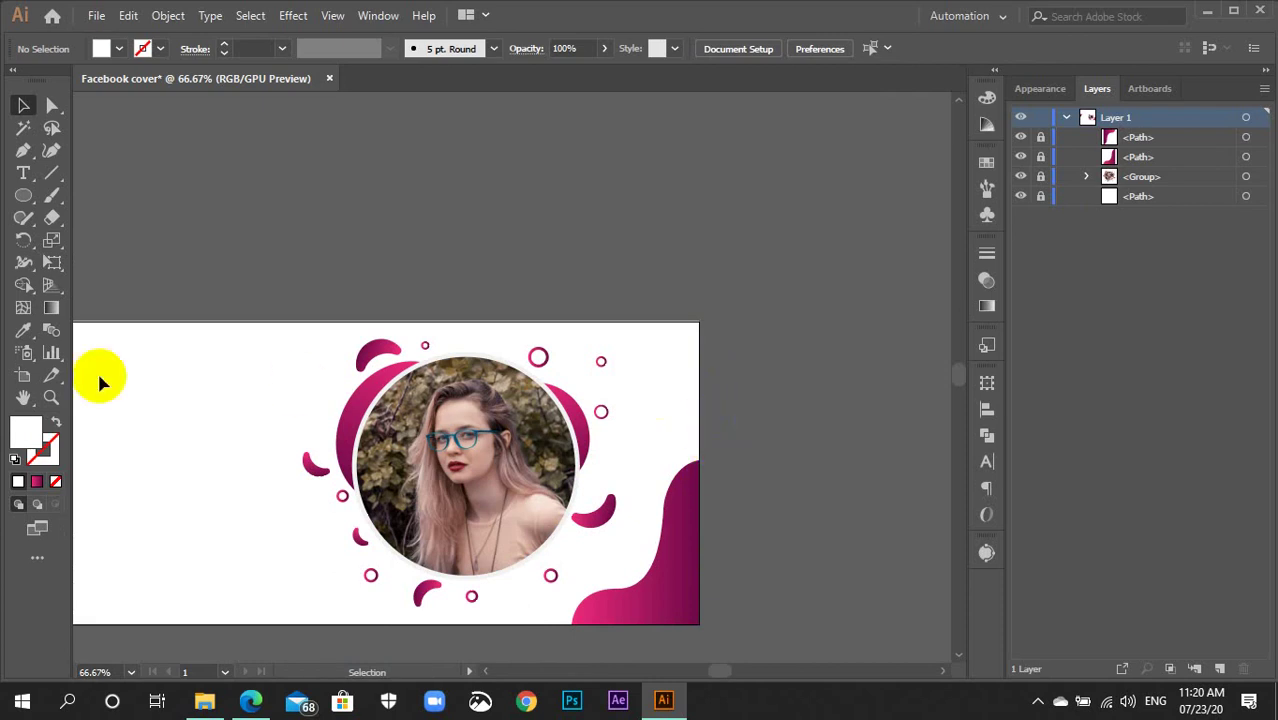
Draw a short horizontal line at the cover's left with a magenta stroke and no fill.
left_click(61, 180)
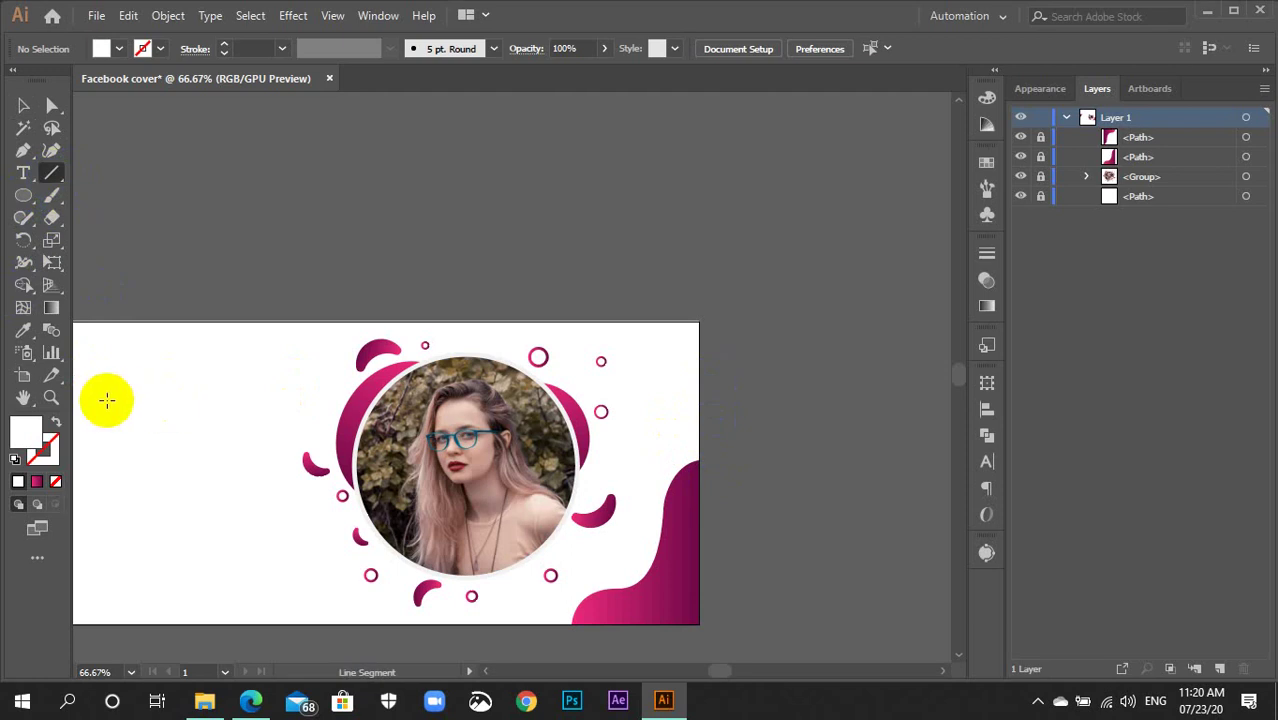
left_click(45, 453)
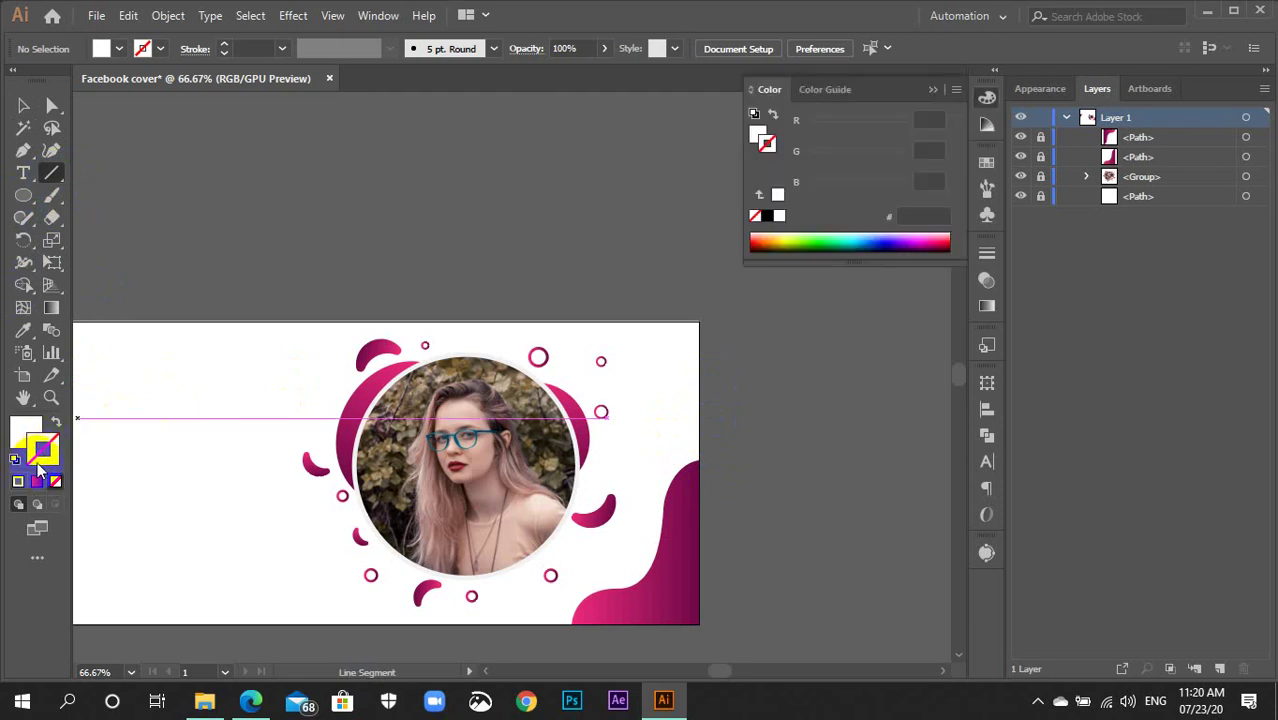
left_click(35, 484)
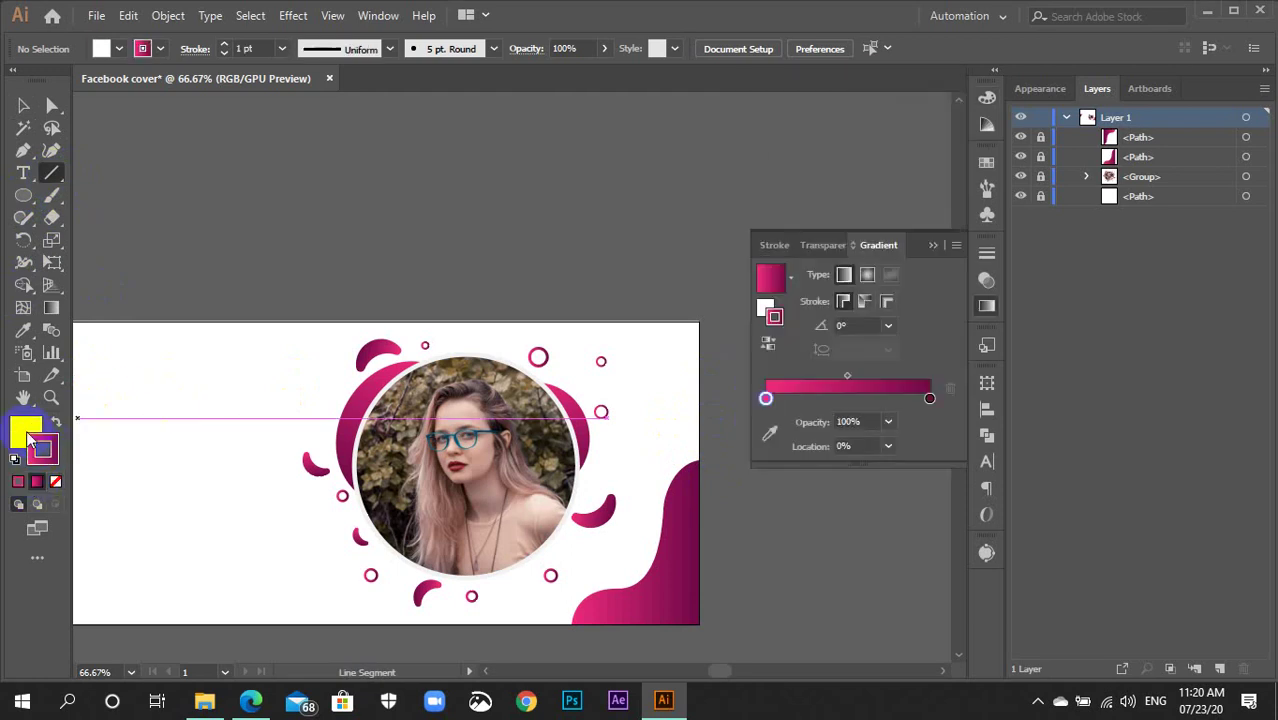
left_click(28, 433)
left_click(55, 481)
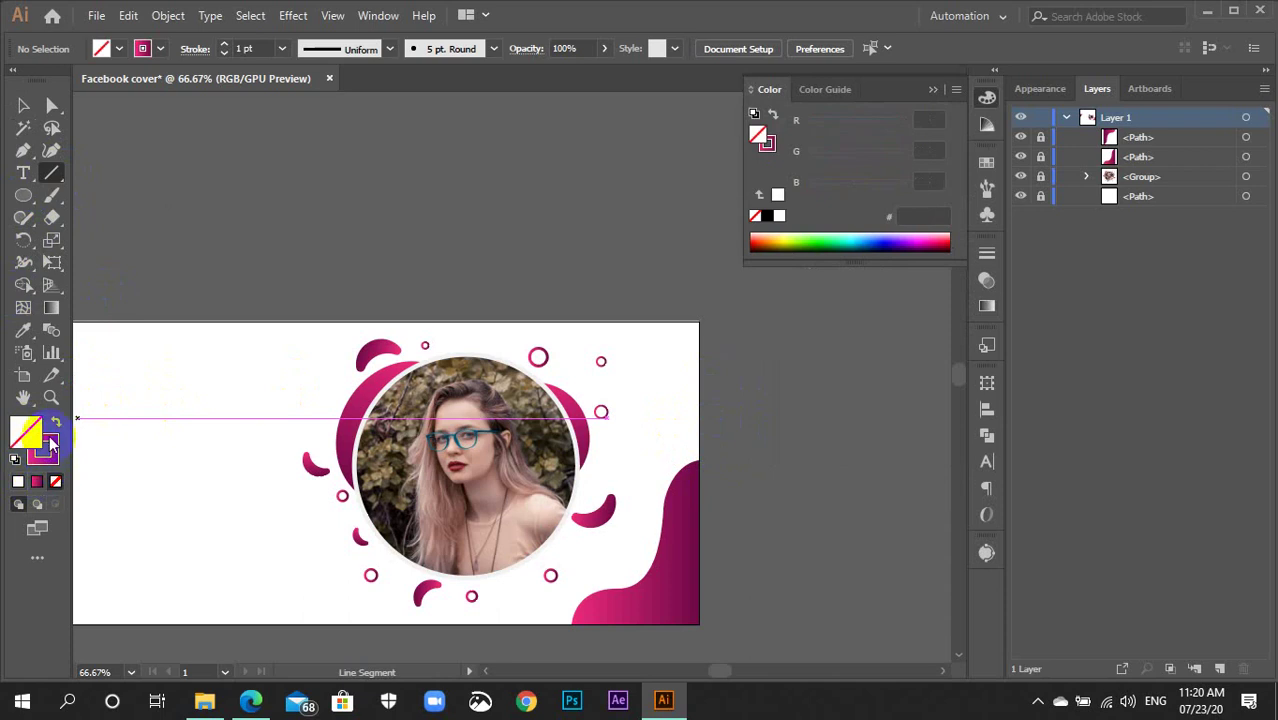
left_click(46, 460)
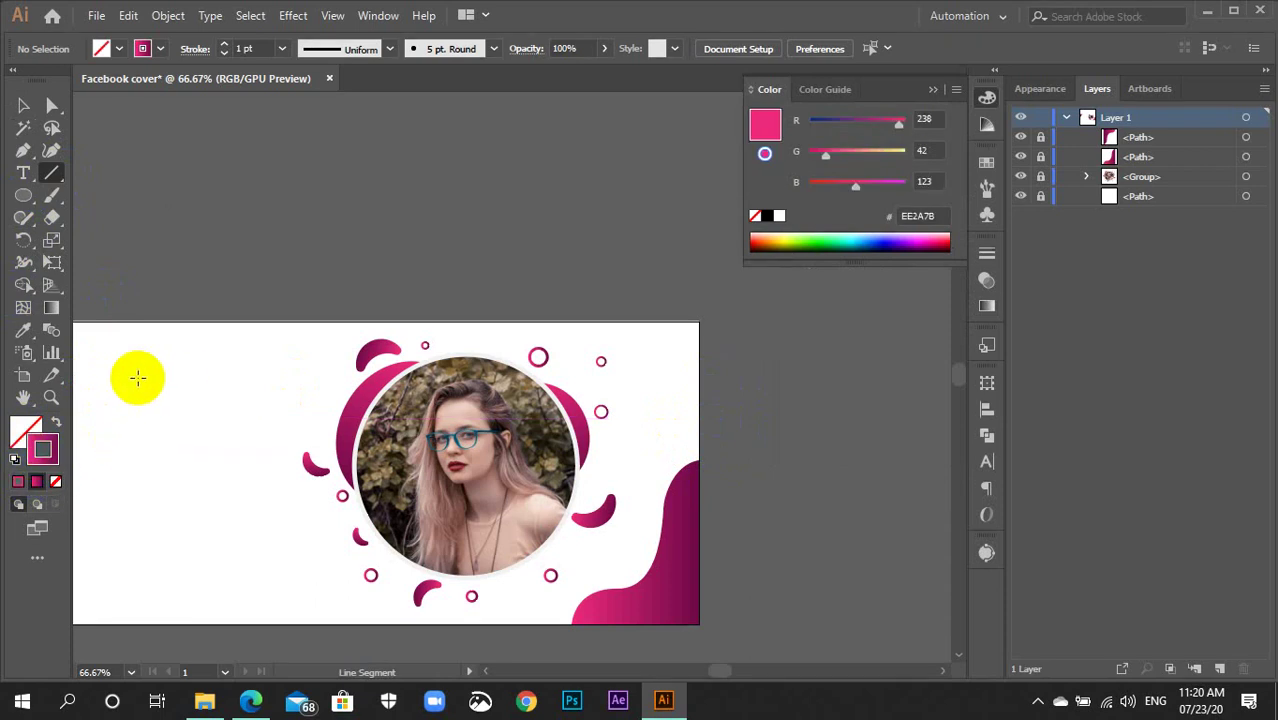
left_click_drag(138, 378, 205, 390)
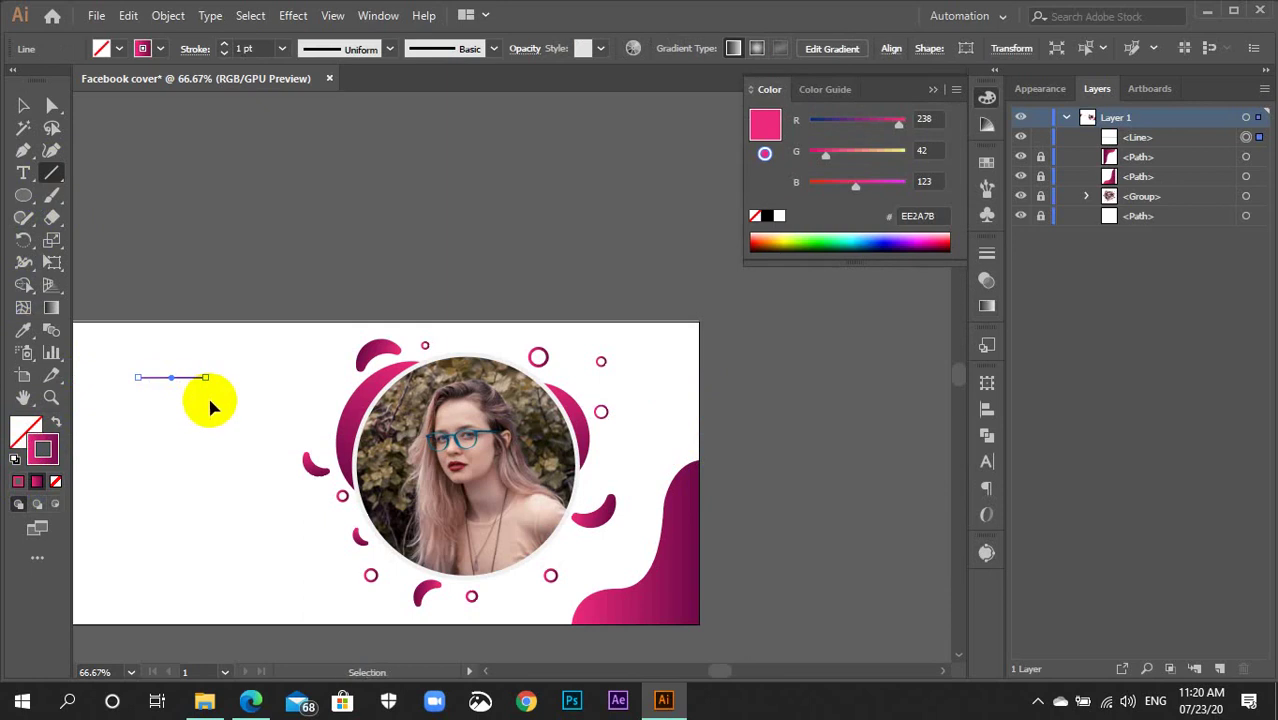
key("ctrl+equal")
key("ctrl+equal")
key("ctrl+equal")
key("v")
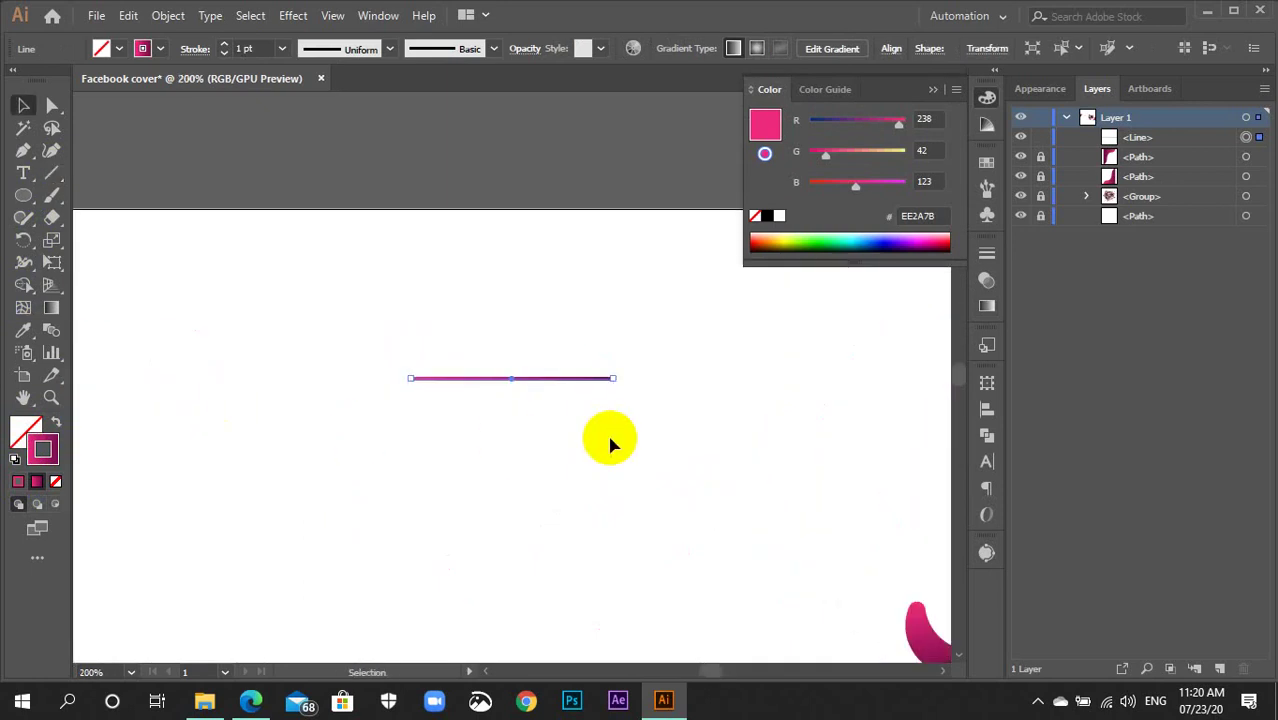
key("ctrl+minus")
key("ctrl+minus")
key("ctrl+minus")
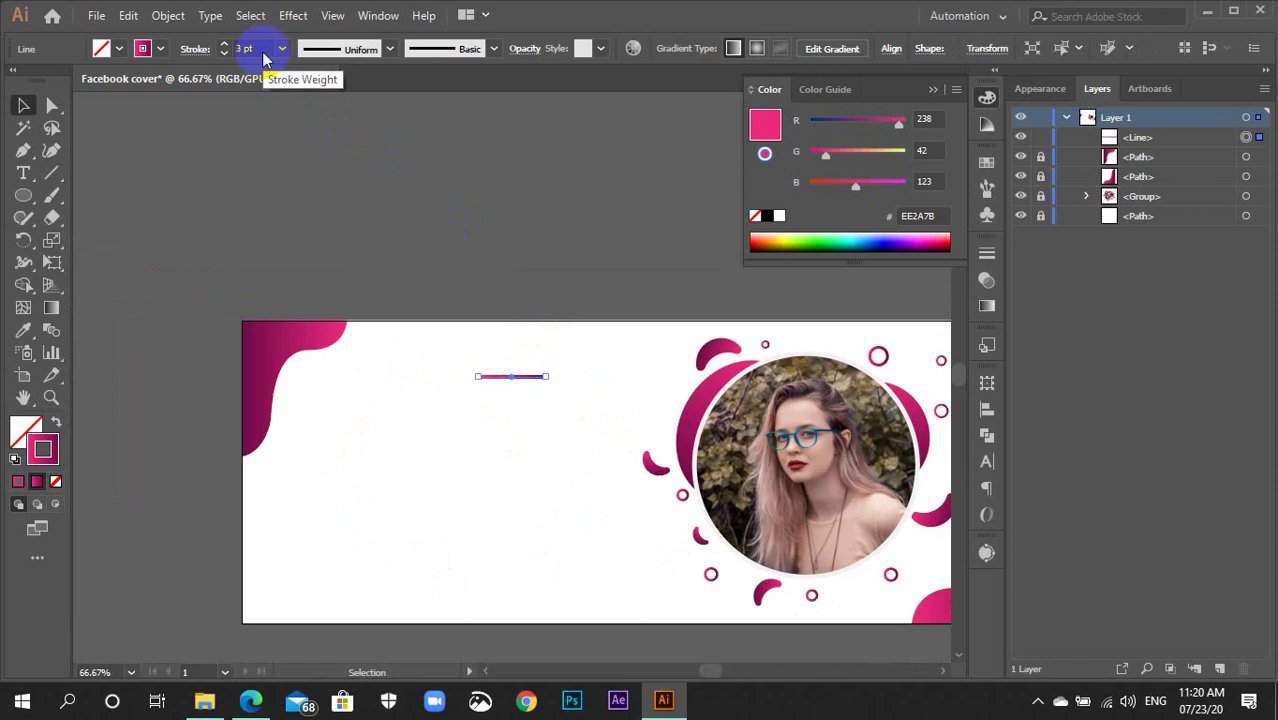
left_click(986, 97)
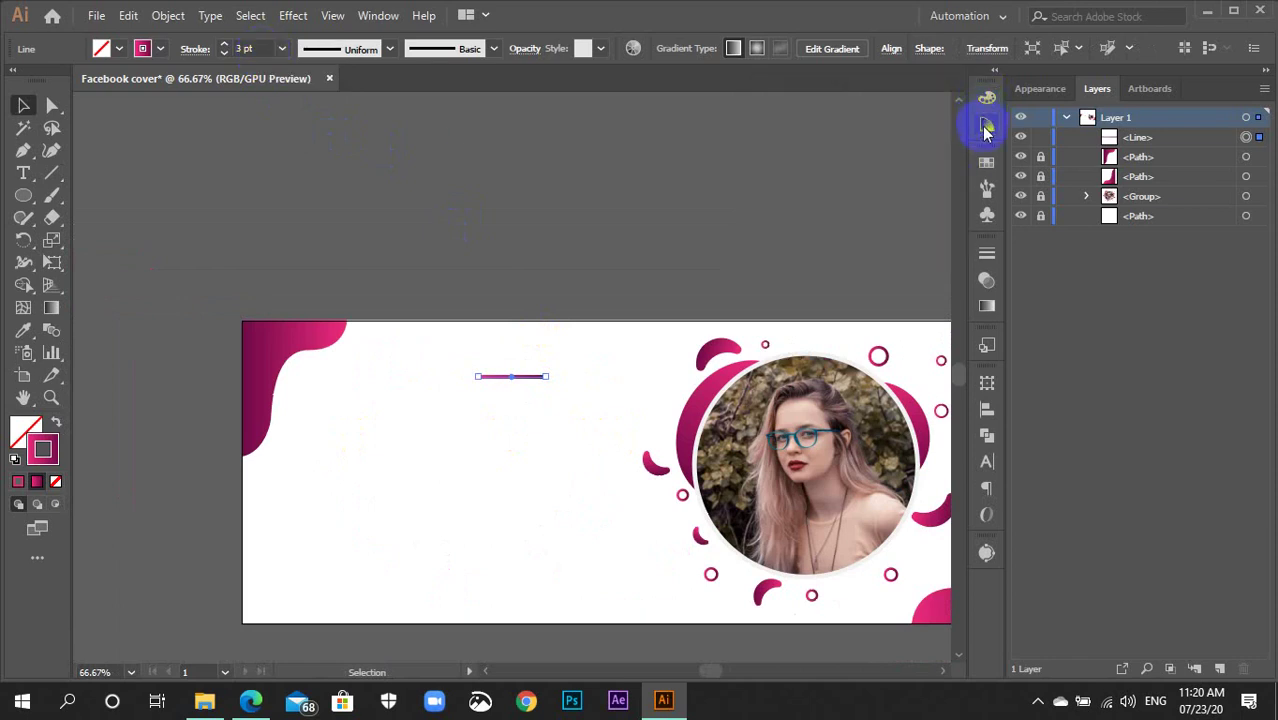
key("ctrl+plus")
key("ctrl+plus")
key("ctrl+plus")
key("ctrl+plus")
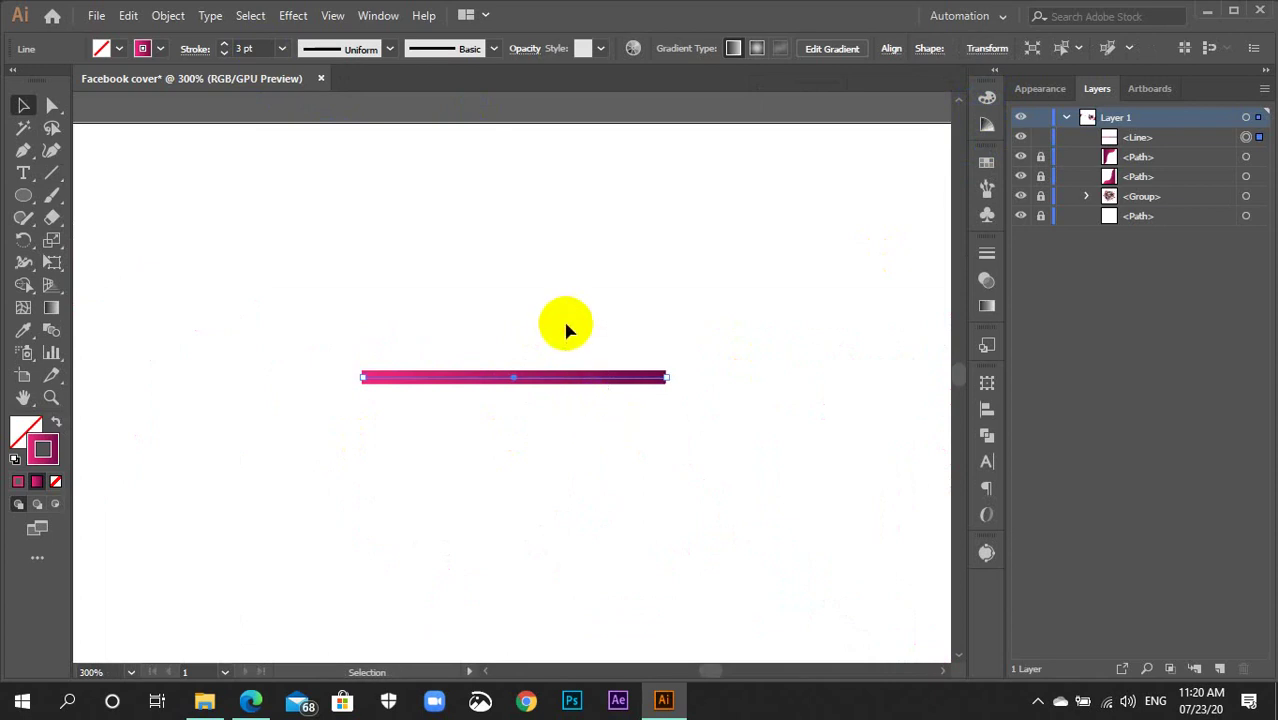
Apply a smooth, relative Zig Zag effect with 3% size and 14 ridges to the line.
left_click(291, 17)
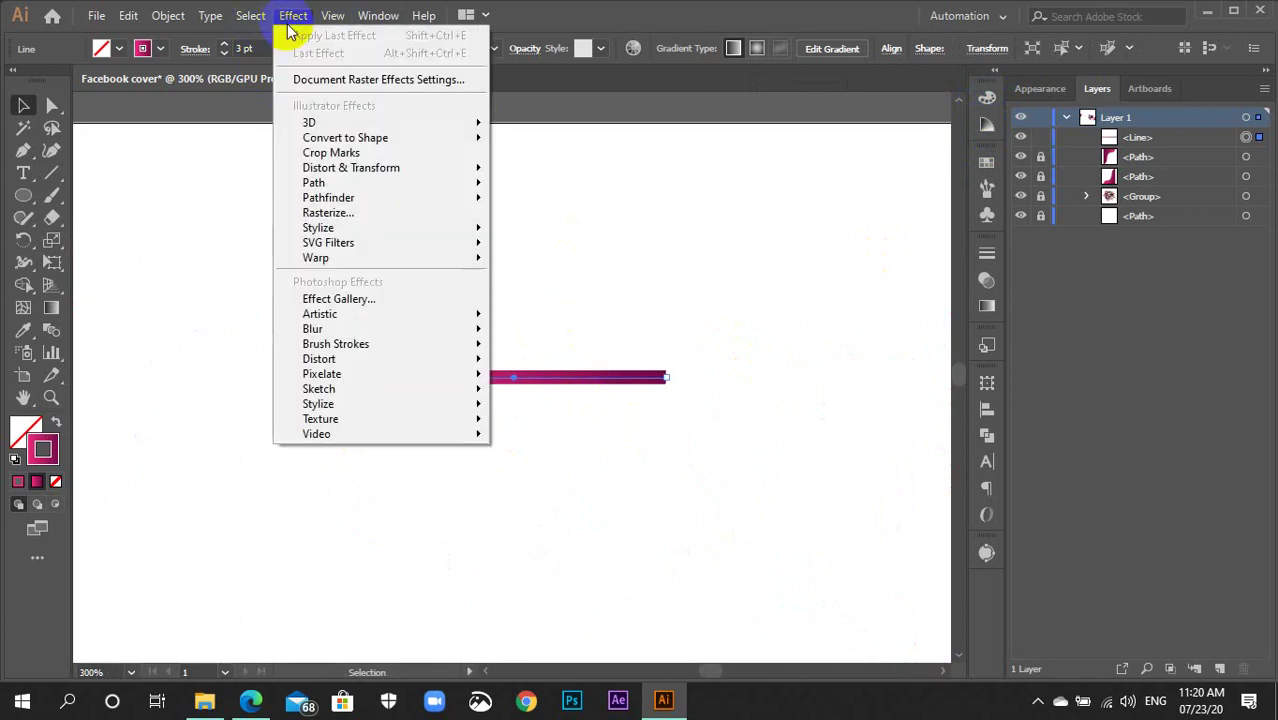
mouse_move(351, 168)
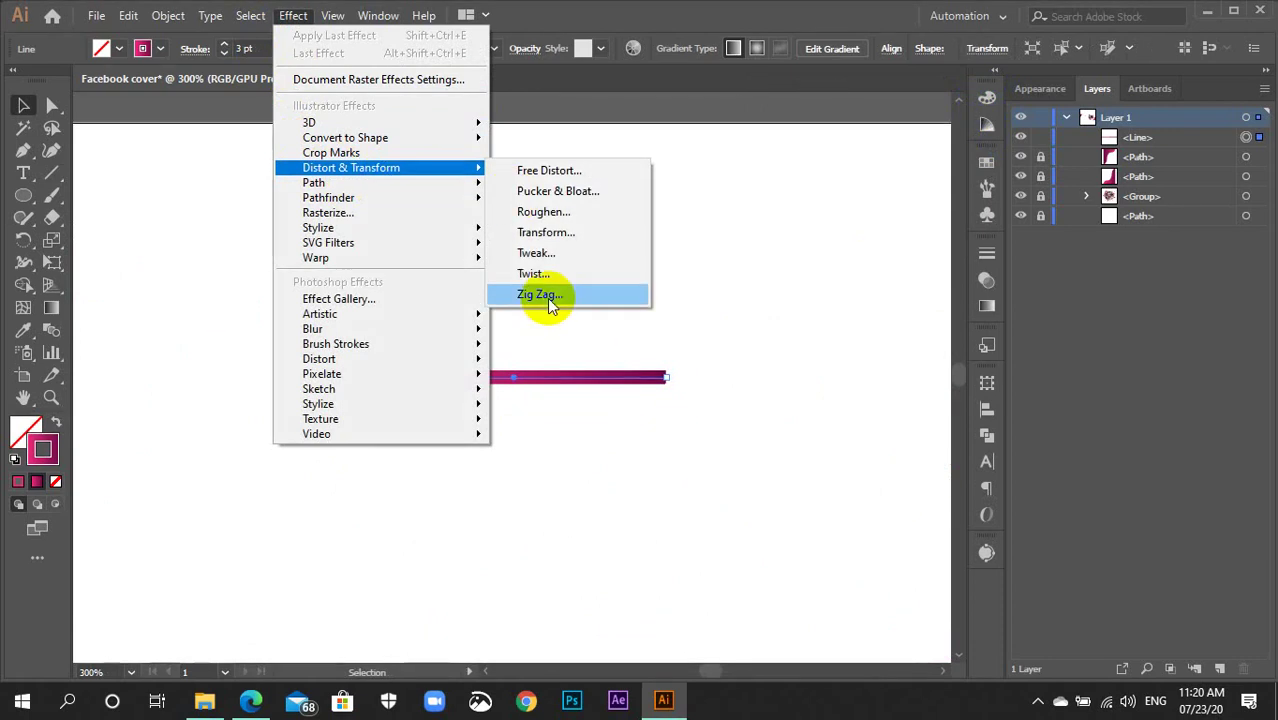
left_click(548, 297)
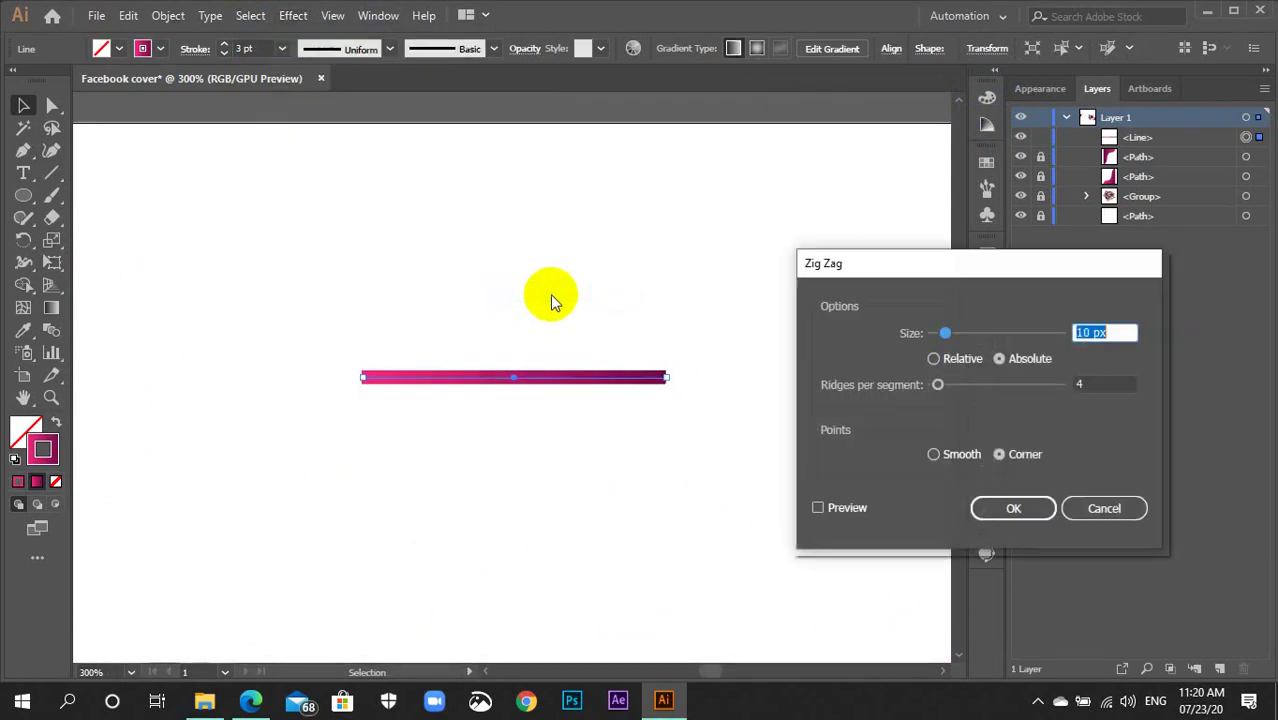
left_click(829, 506)
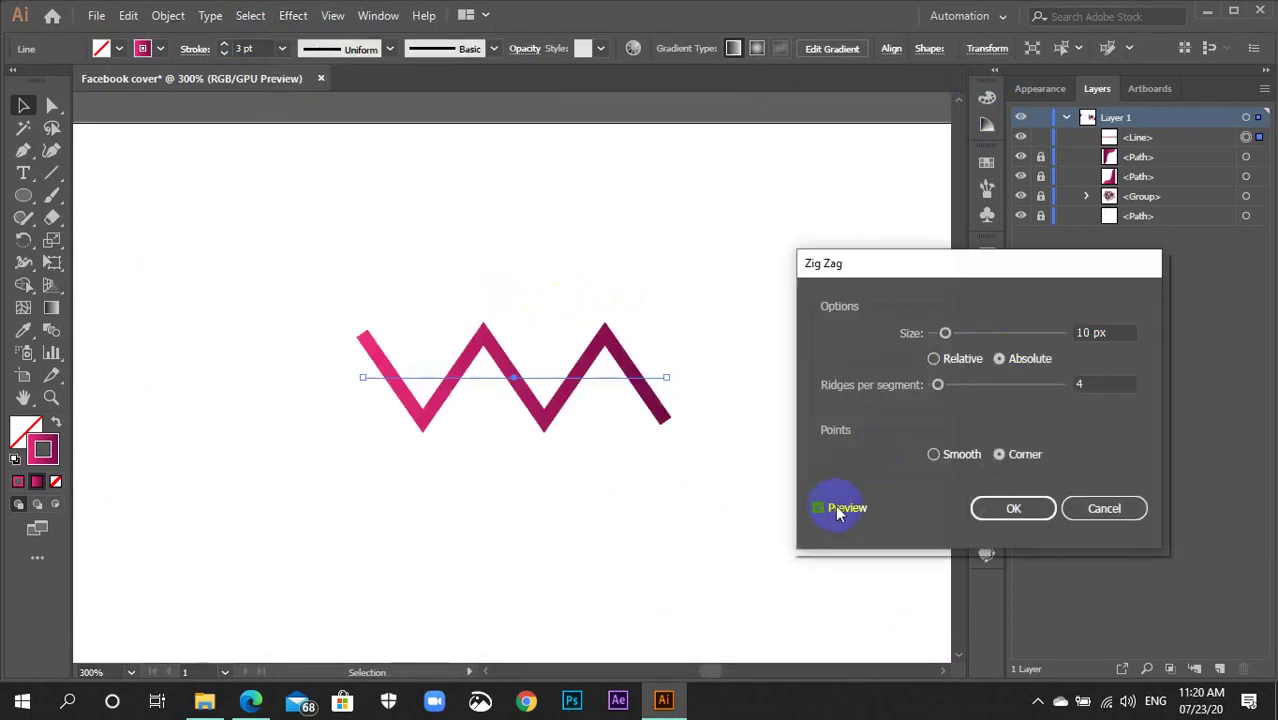
left_click(945, 462)
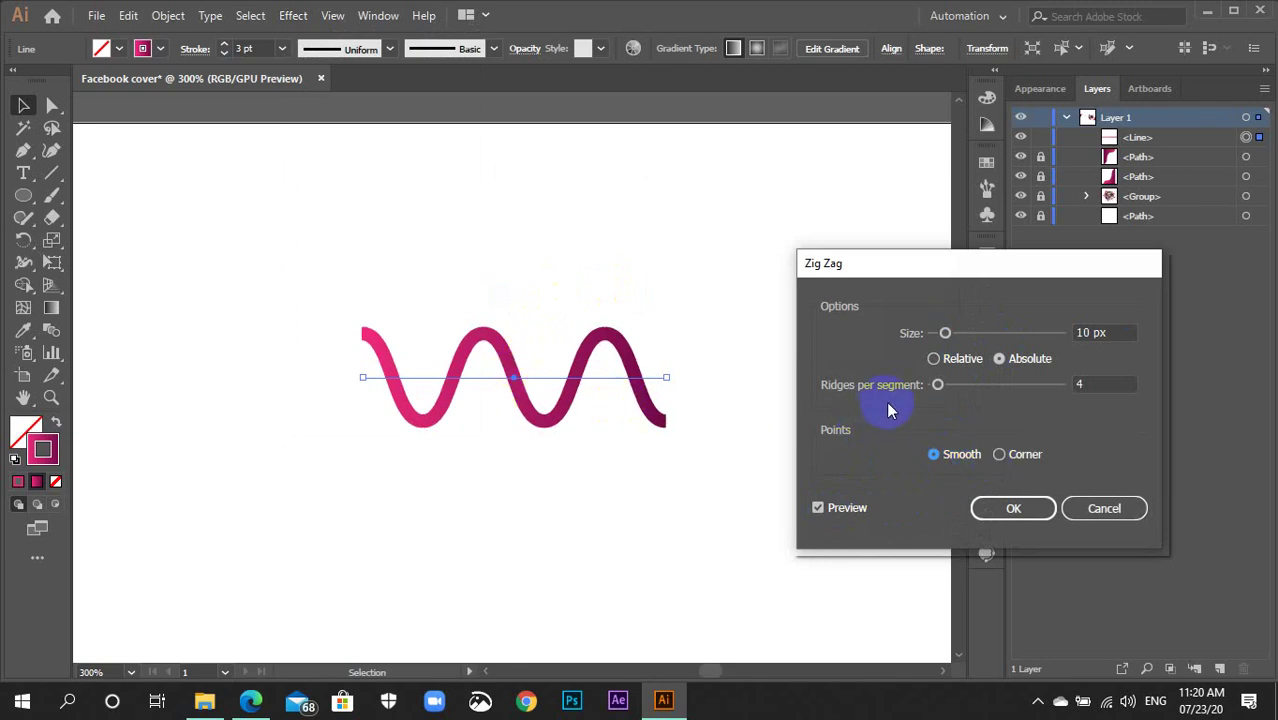
left_click(937, 359)
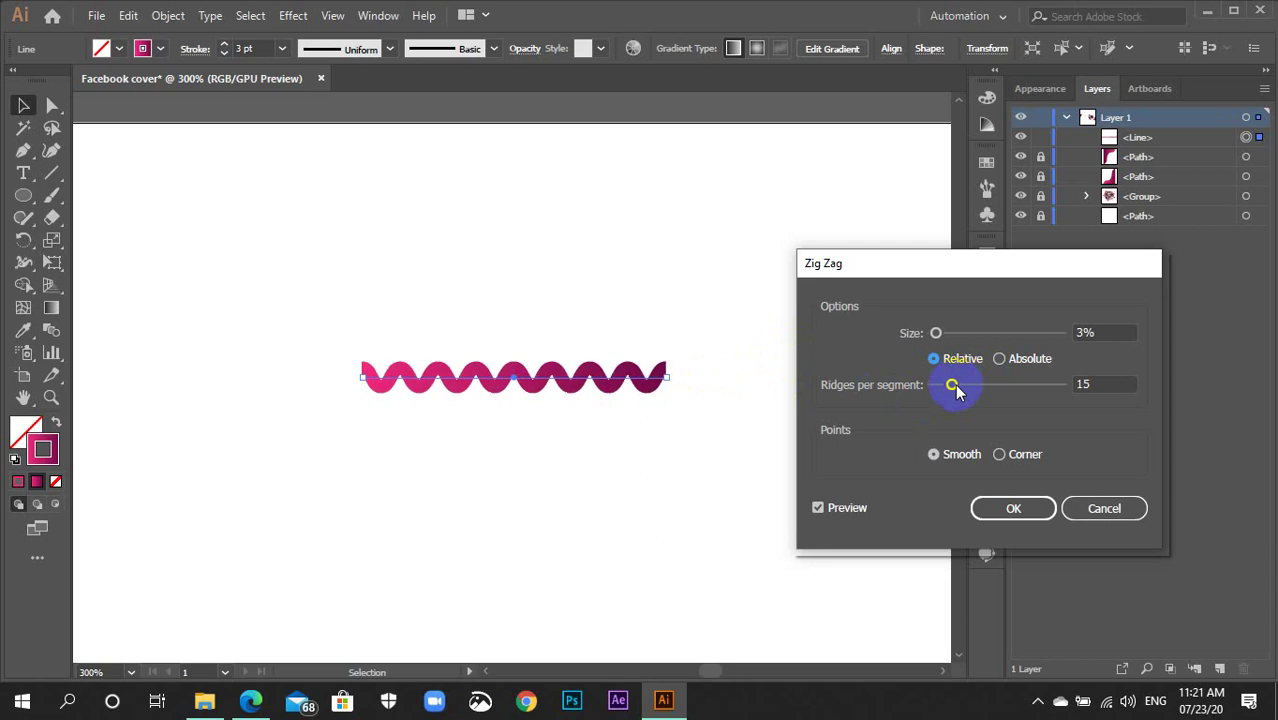
left_click_drag(955, 390, 958, 390)
left_click(990, 510)
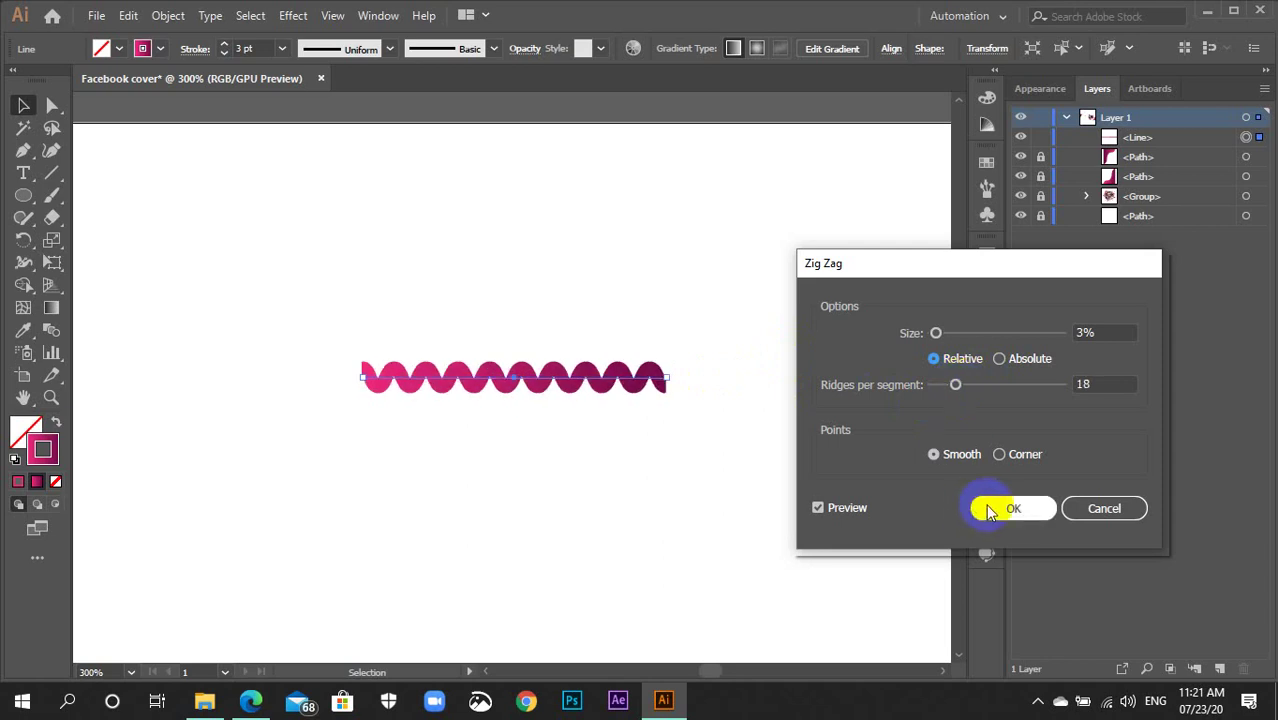
left_click(955, 388)
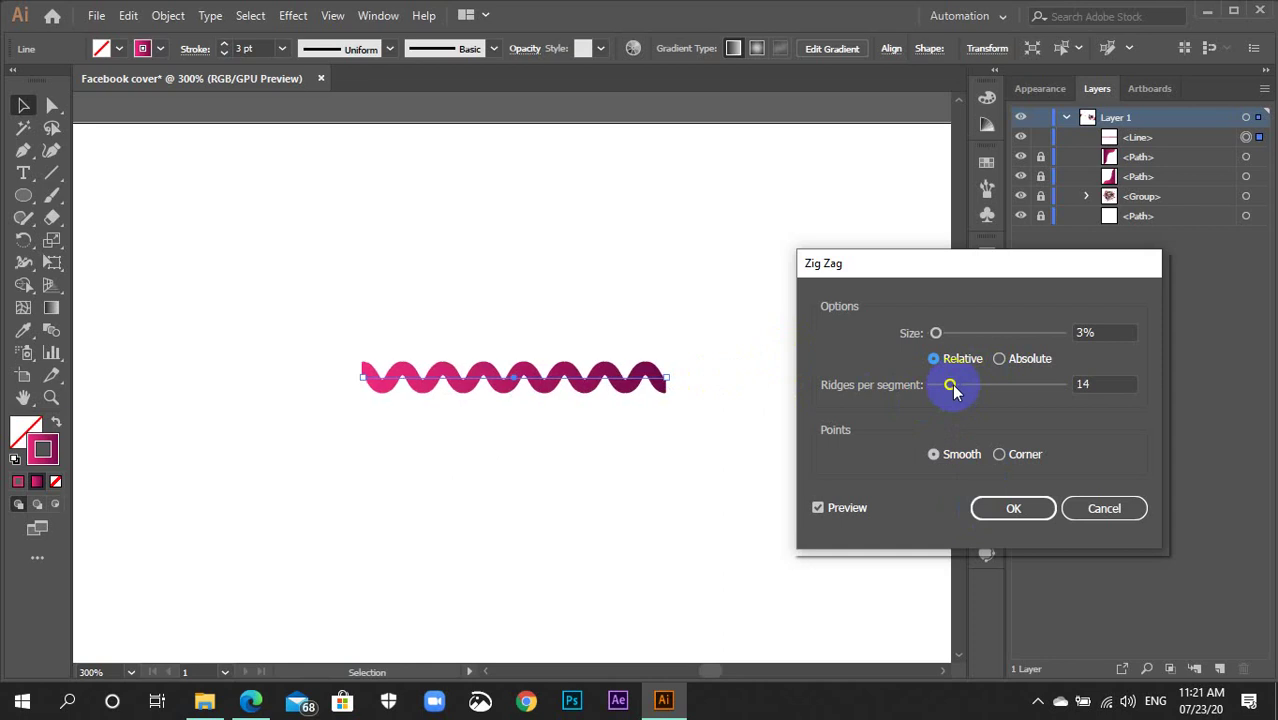
left_click(1005, 508)
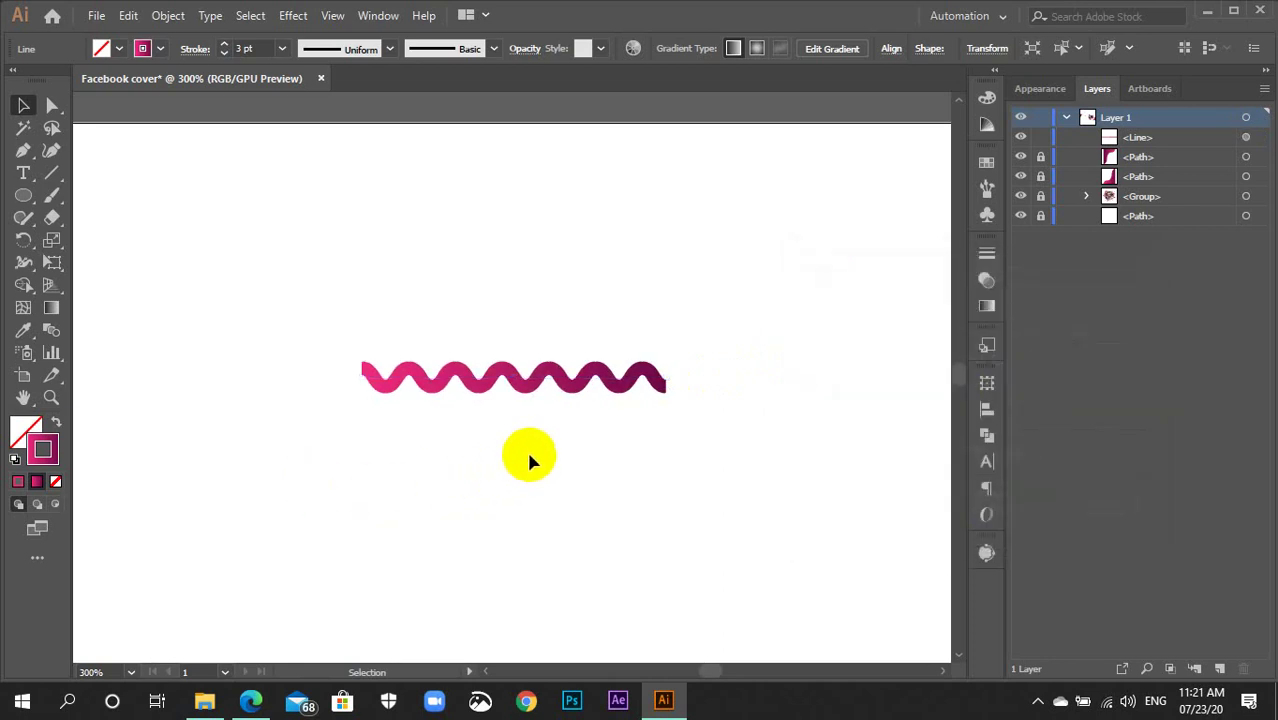
Give the wavy line's stroke Round Cap and Round Join through the Appearance panel.
left_click(596, 442)
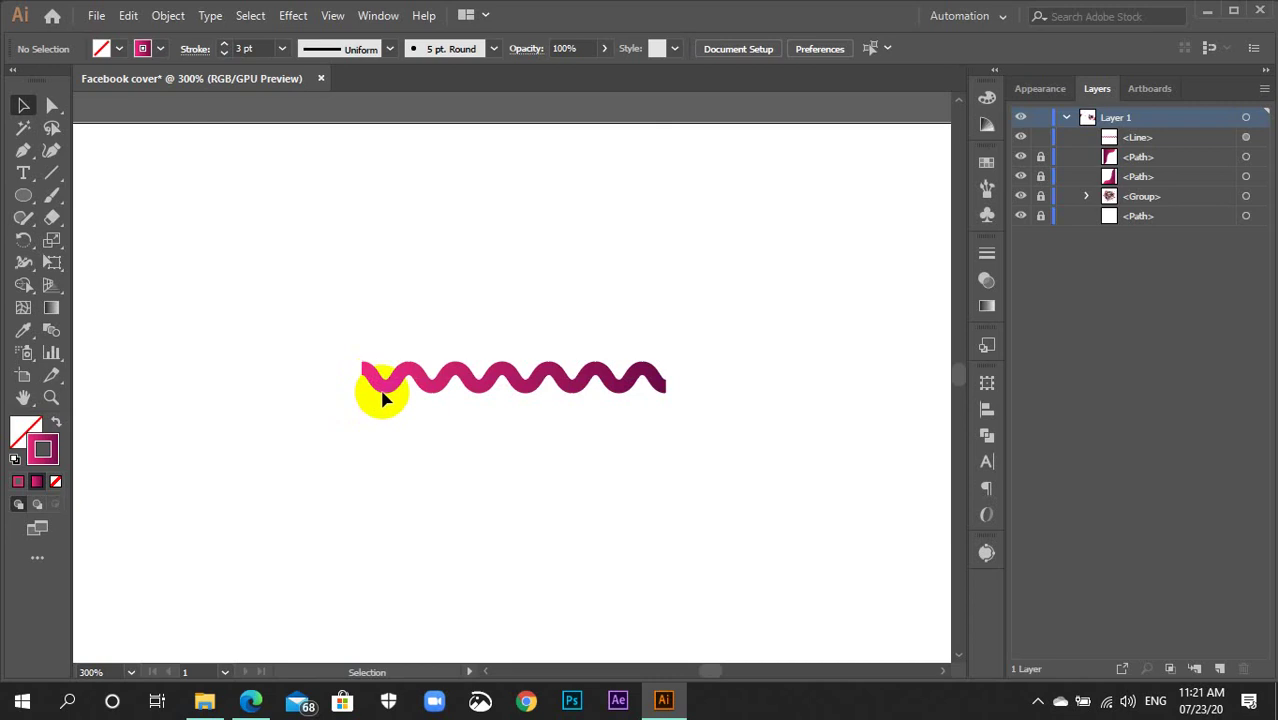
left_click_drag(471, 489, 379, 323)
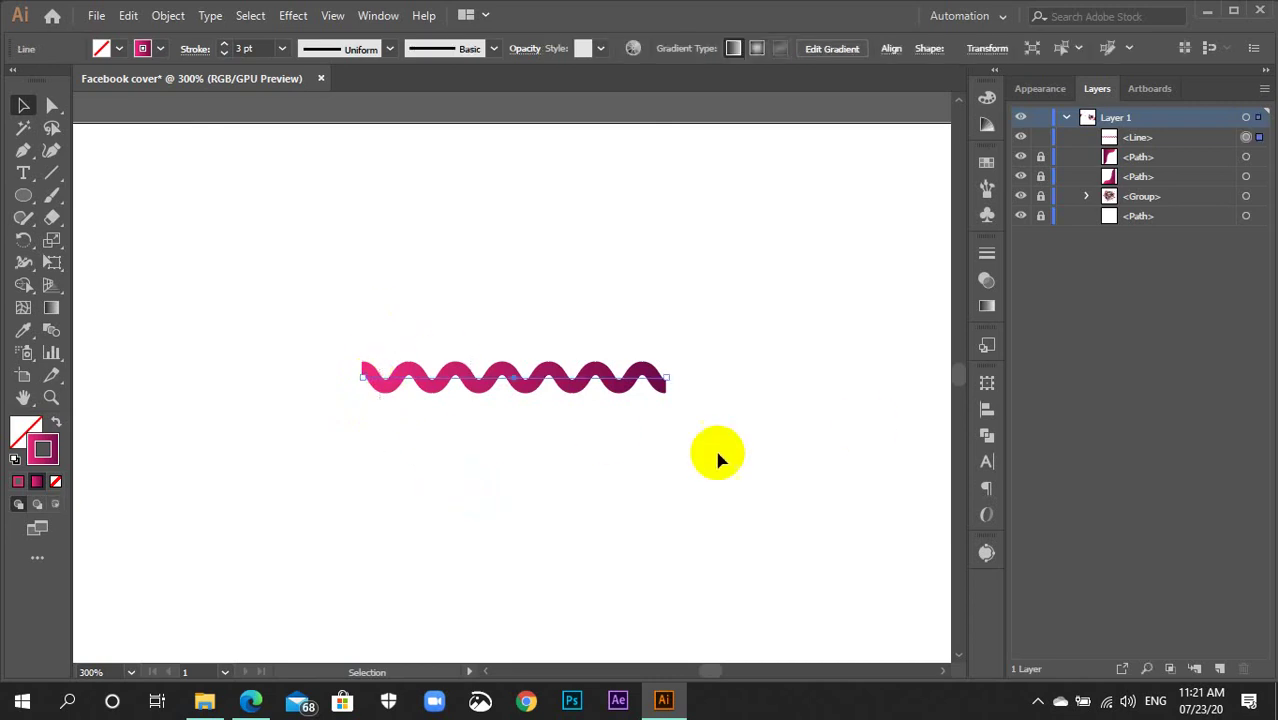
left_click(986, 281)
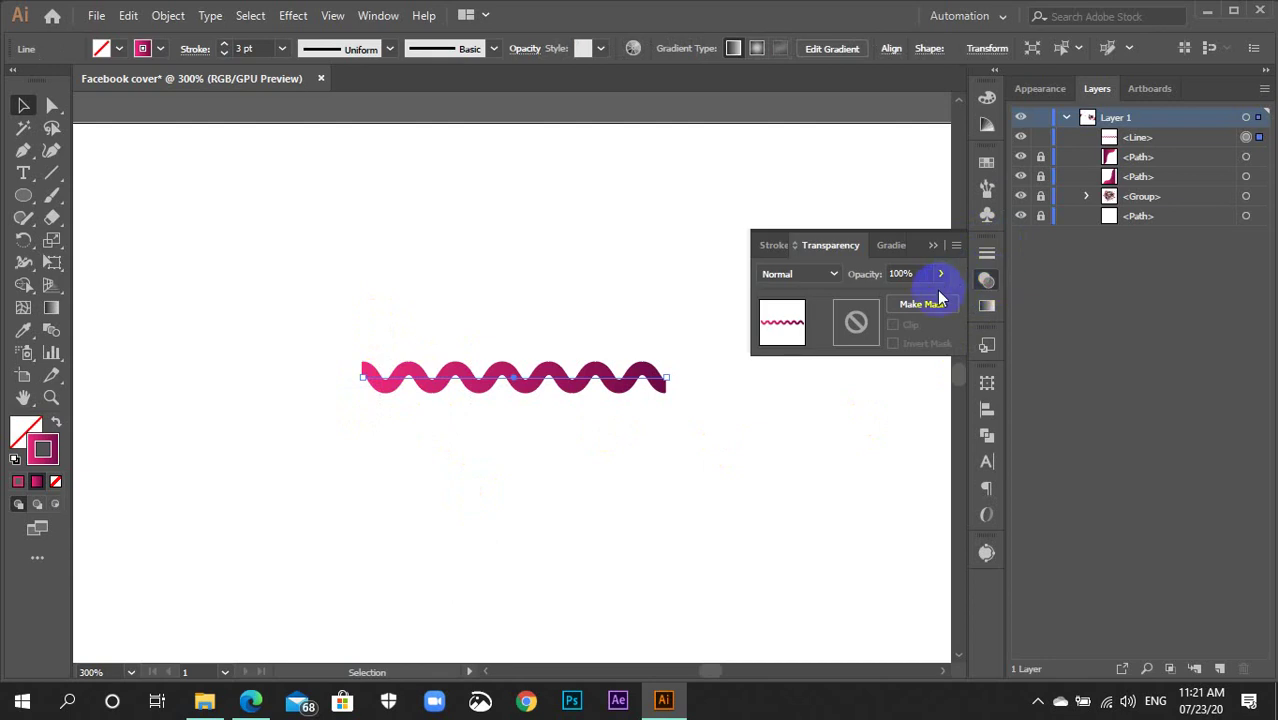
left_click(987, 281)
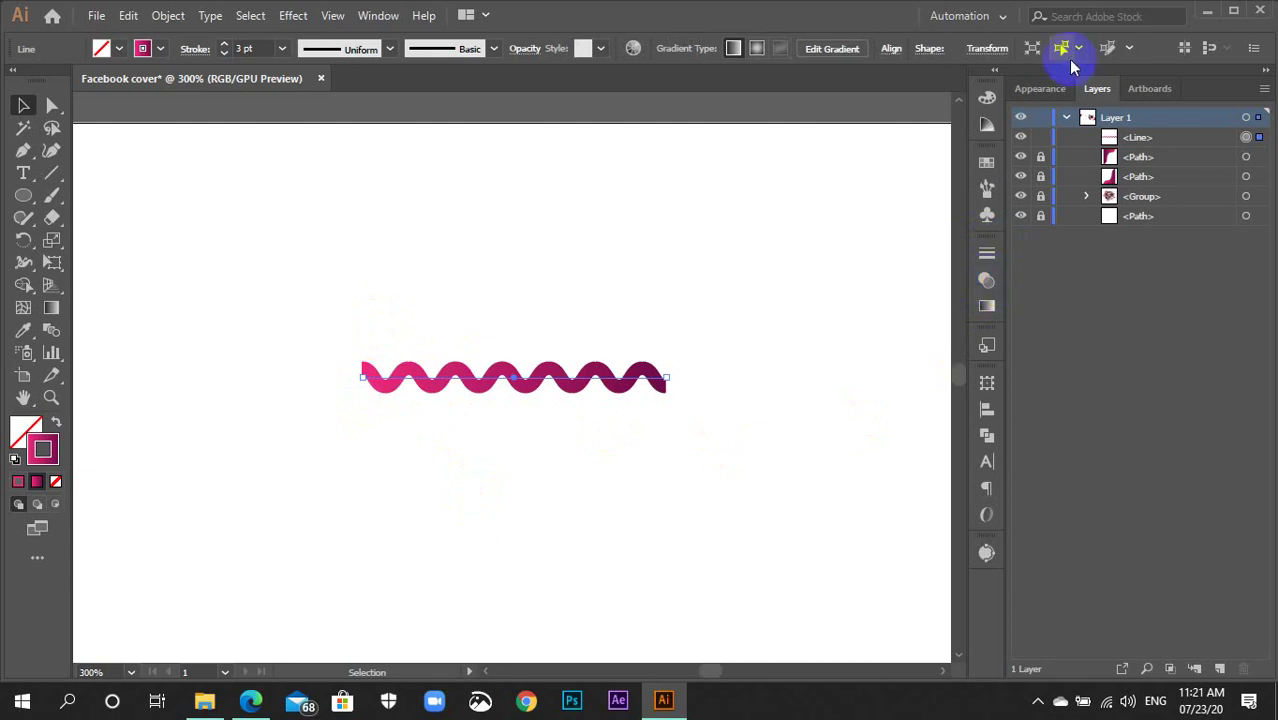
left_click(1050, 90)
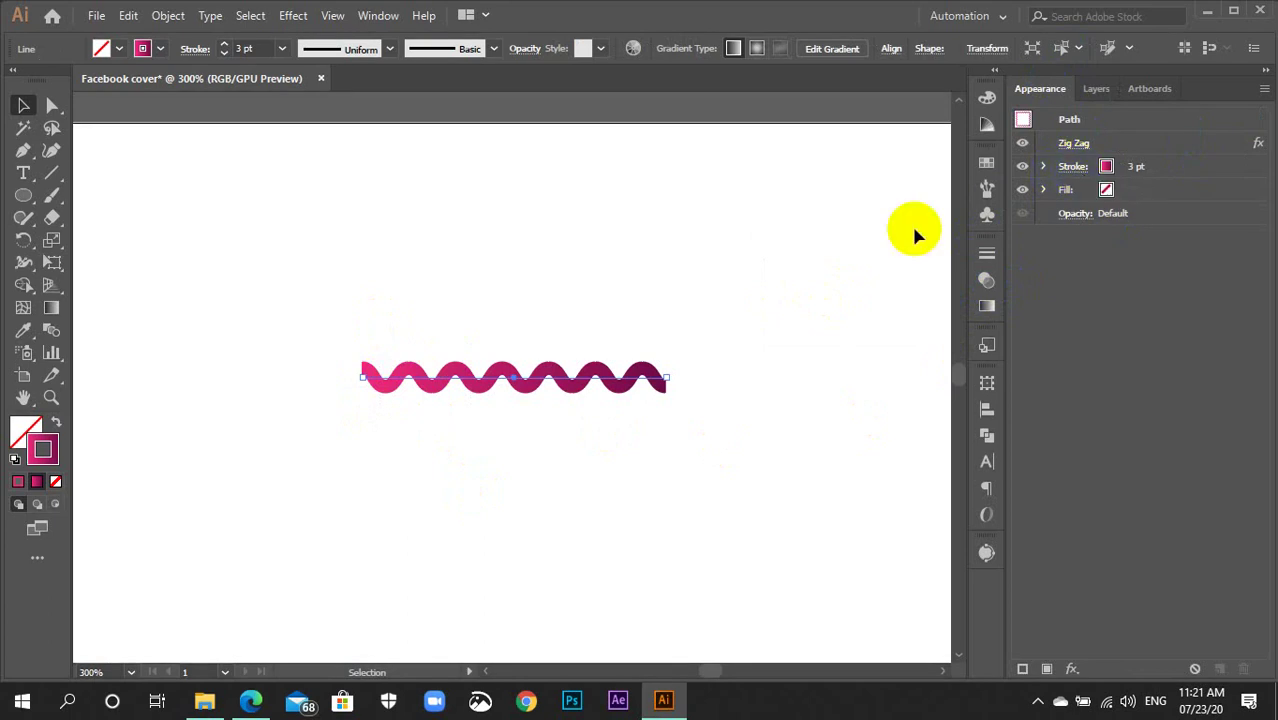
left_click(1071, 170)
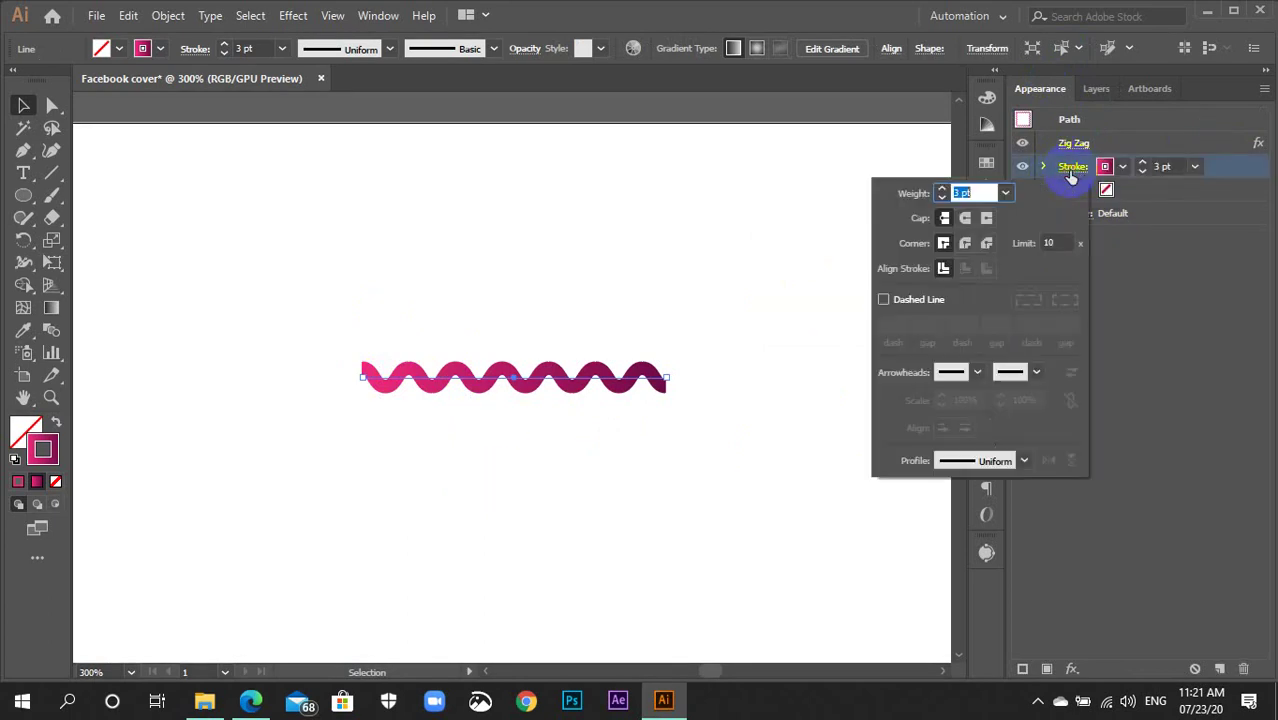
left_click(965, 218)
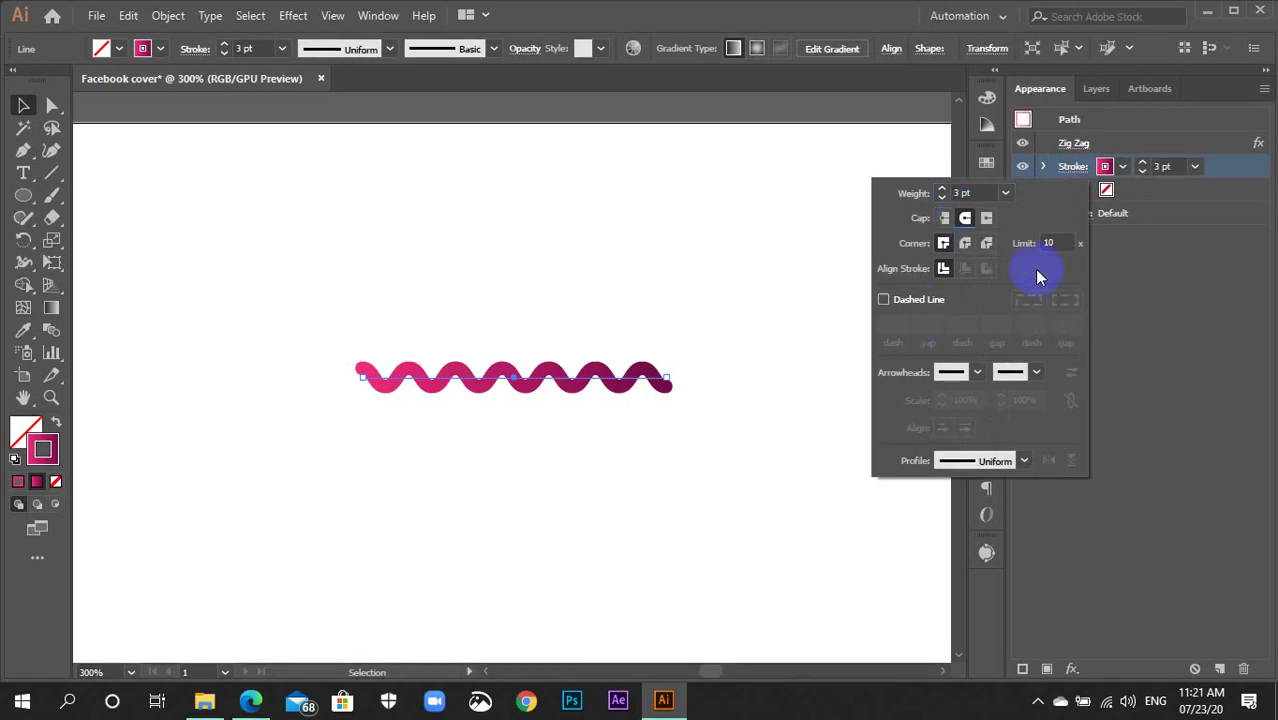
left_click(965, 243)
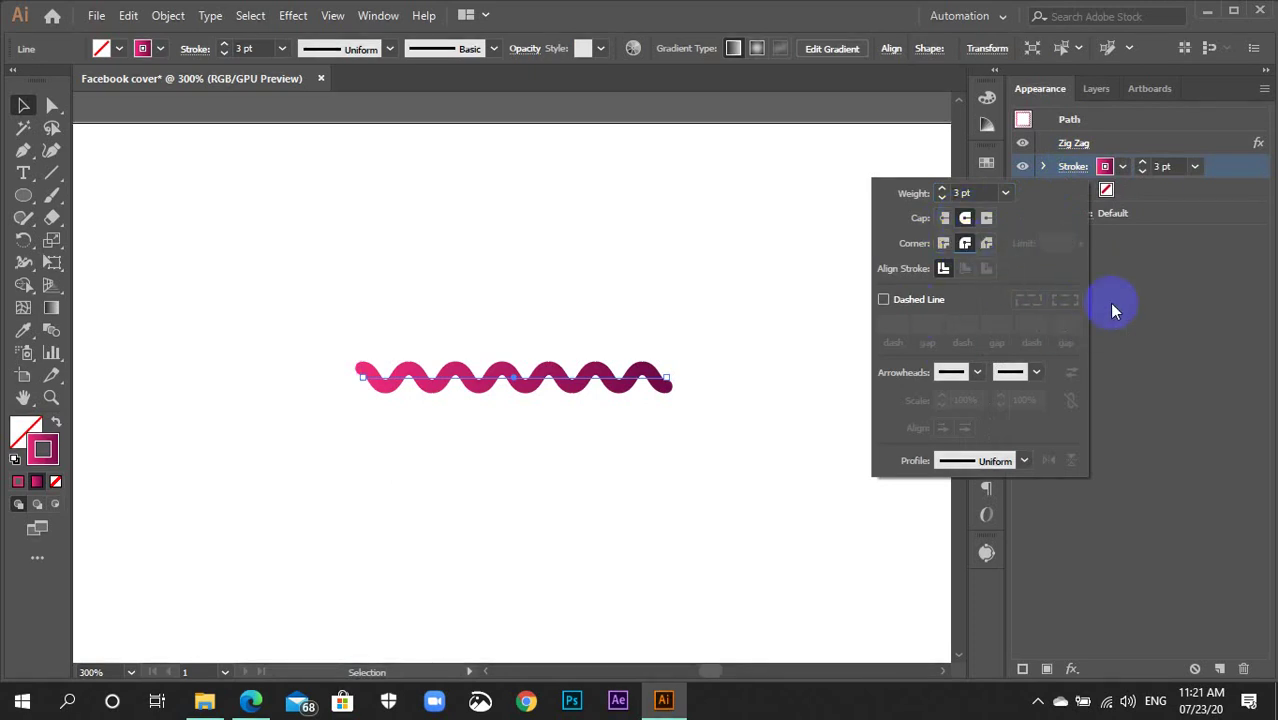
left_click(1143, 307)
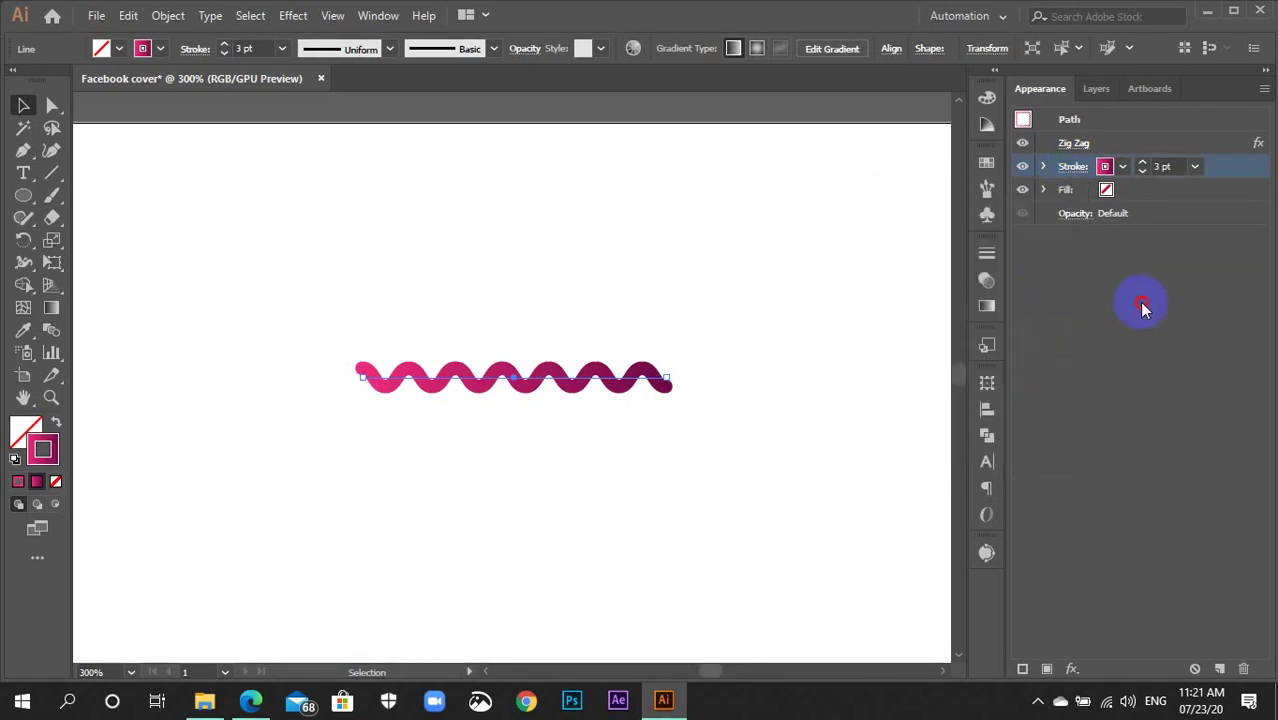
left_click(779, 342)
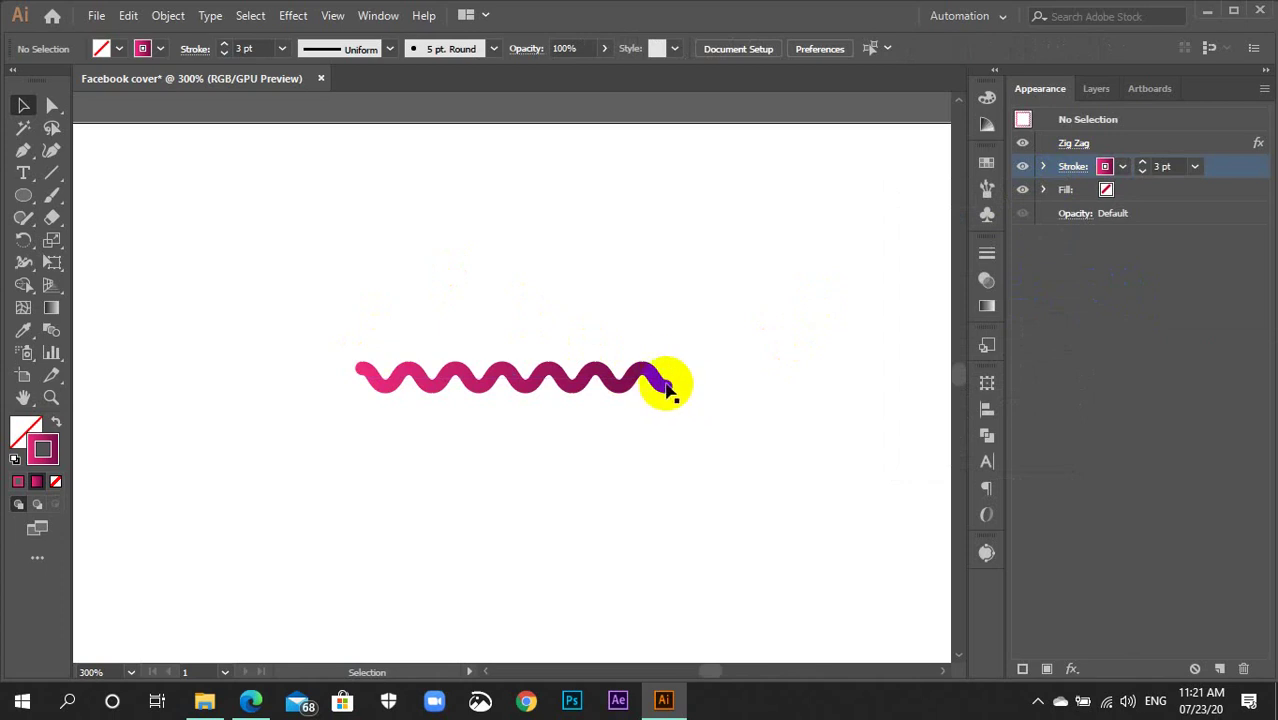
Move the wavy line toward the portrait and place a shortened copy below-right of it.
key("ctrl+minus")
key("ctrl+minus")
key("ctrl+minus")
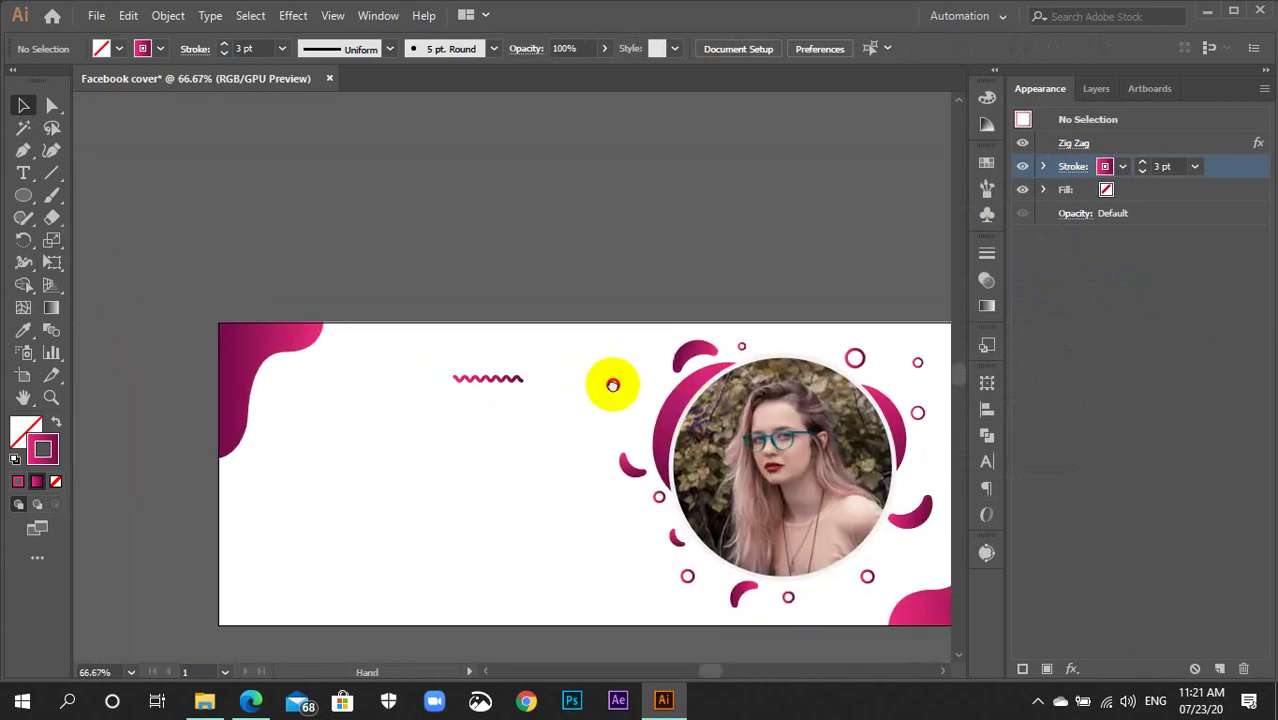
left_click_drag(697, 403, 428, 365)
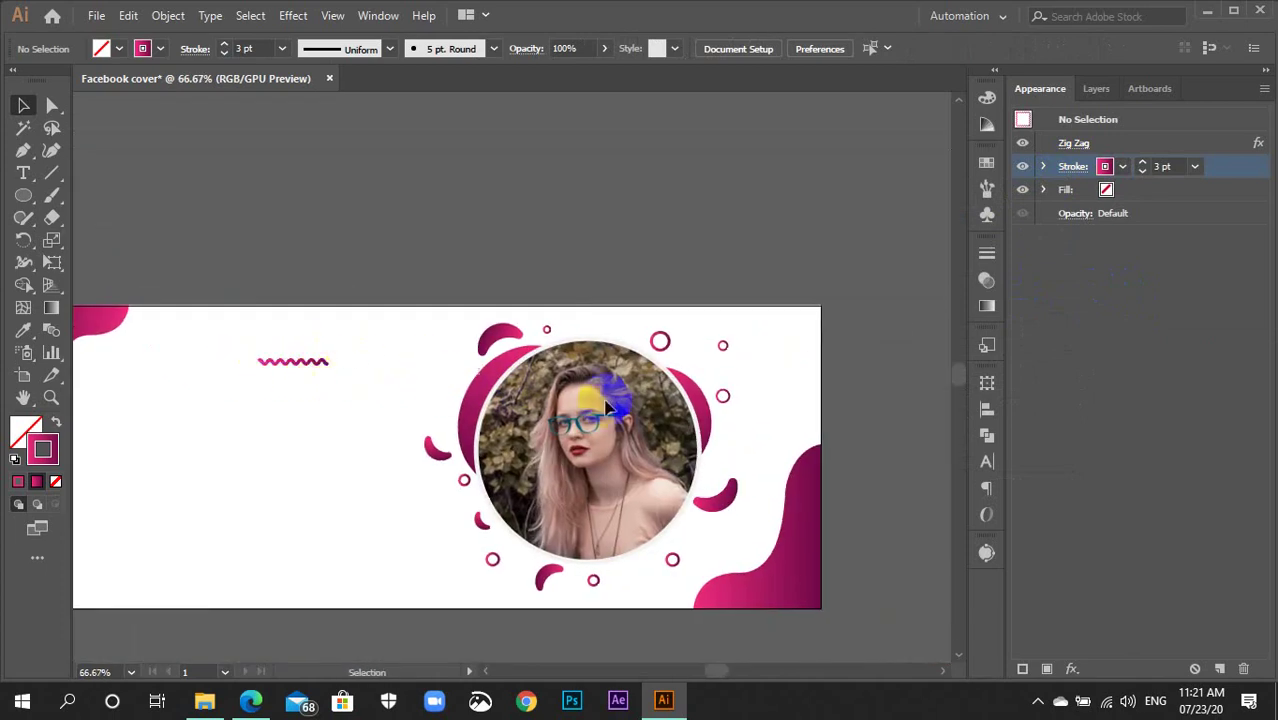
left_click(640, 440)
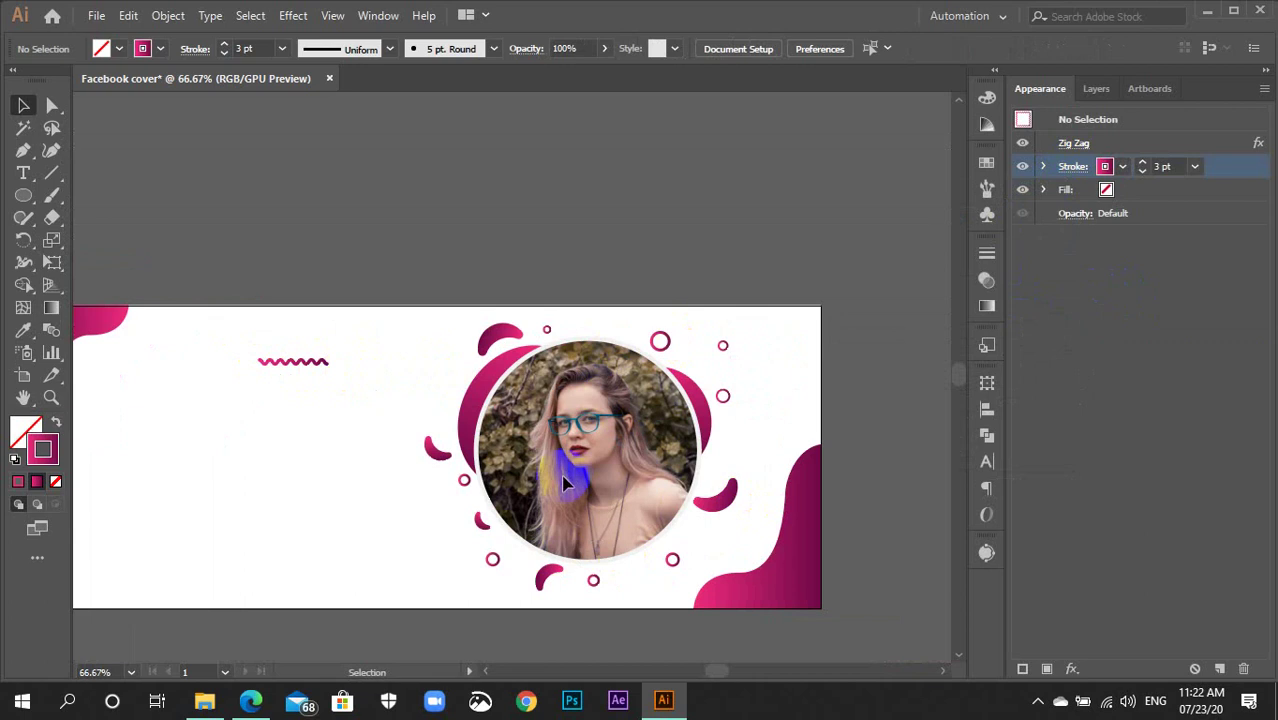
left_click(840, 467)
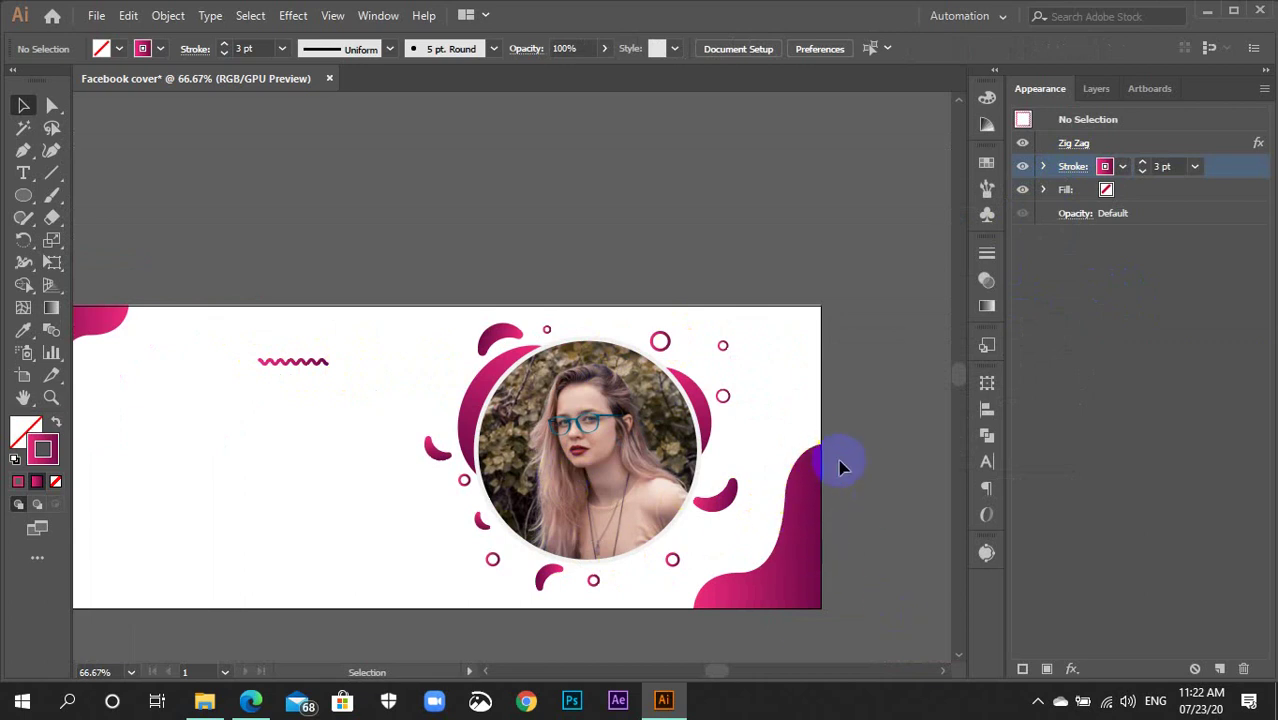
left_click(310, 364)
left_click_drag(309, 367, 435, 371)
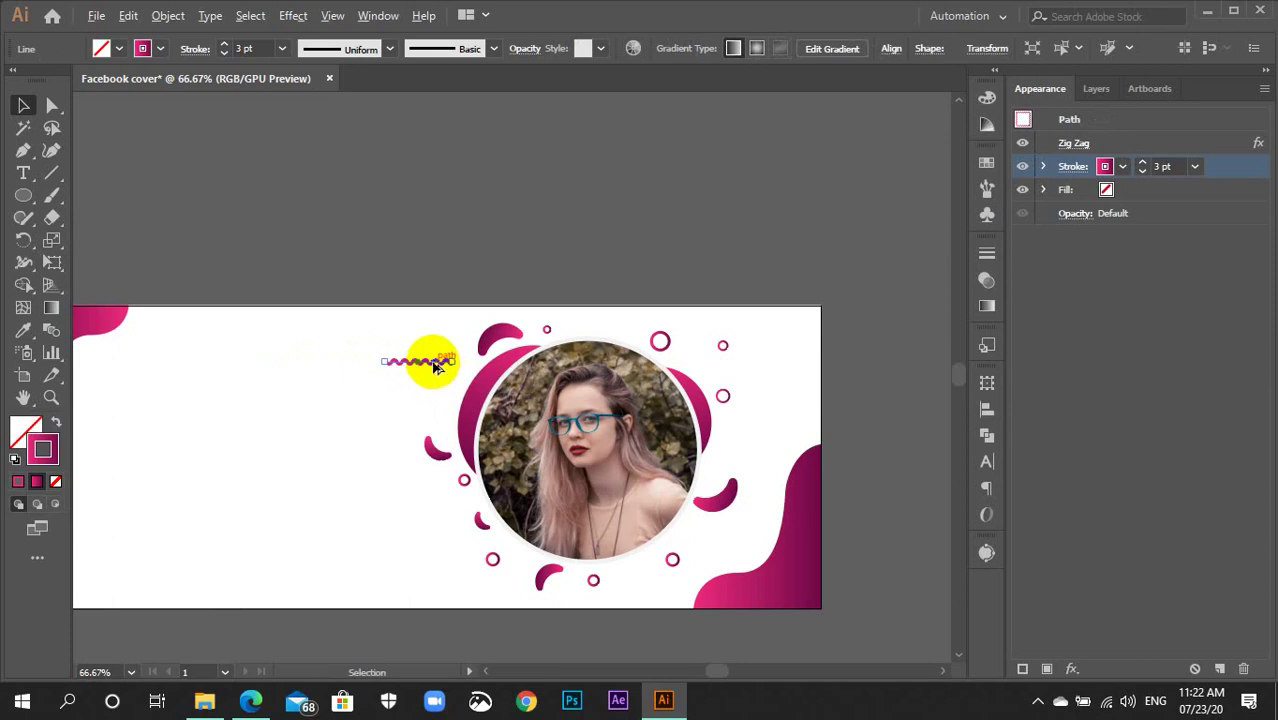
left_click_drag(435, 367, 755, 375, "alt")
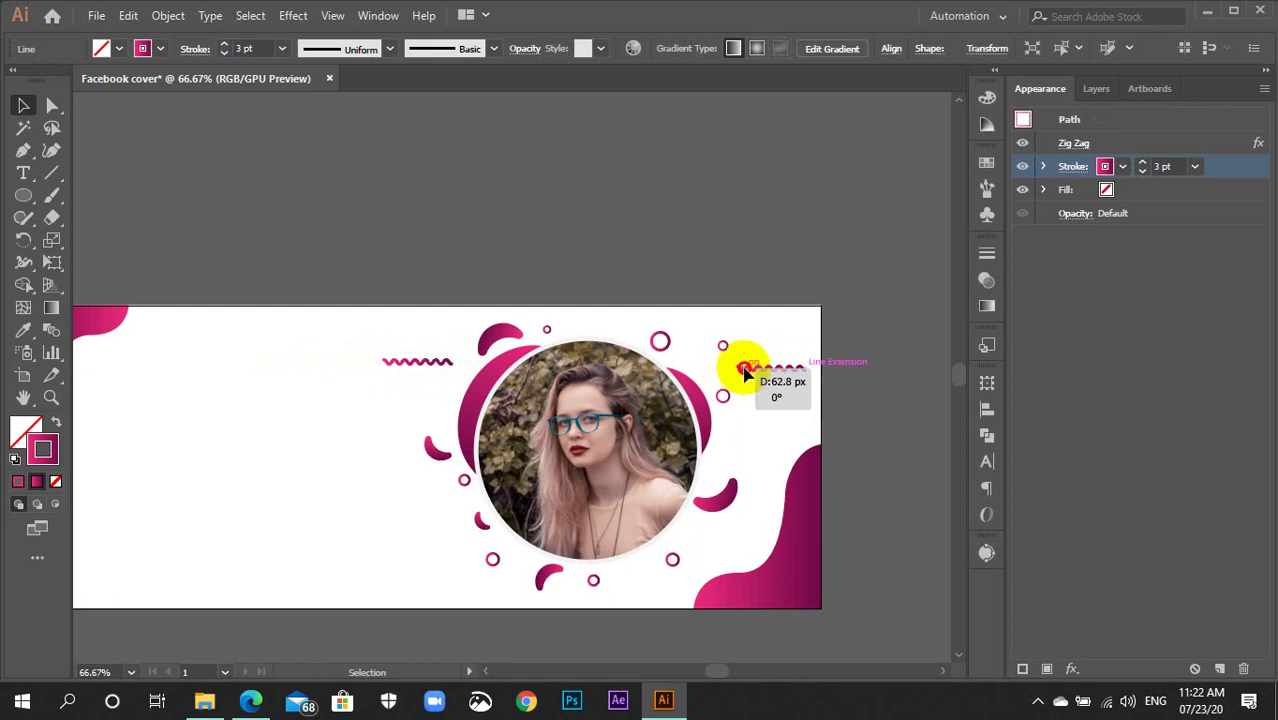
mouse_move(740, 372)
left_mouse_down()
mouse_move(752, 370)
mouse_move(716, 543)
left_mouse_up()
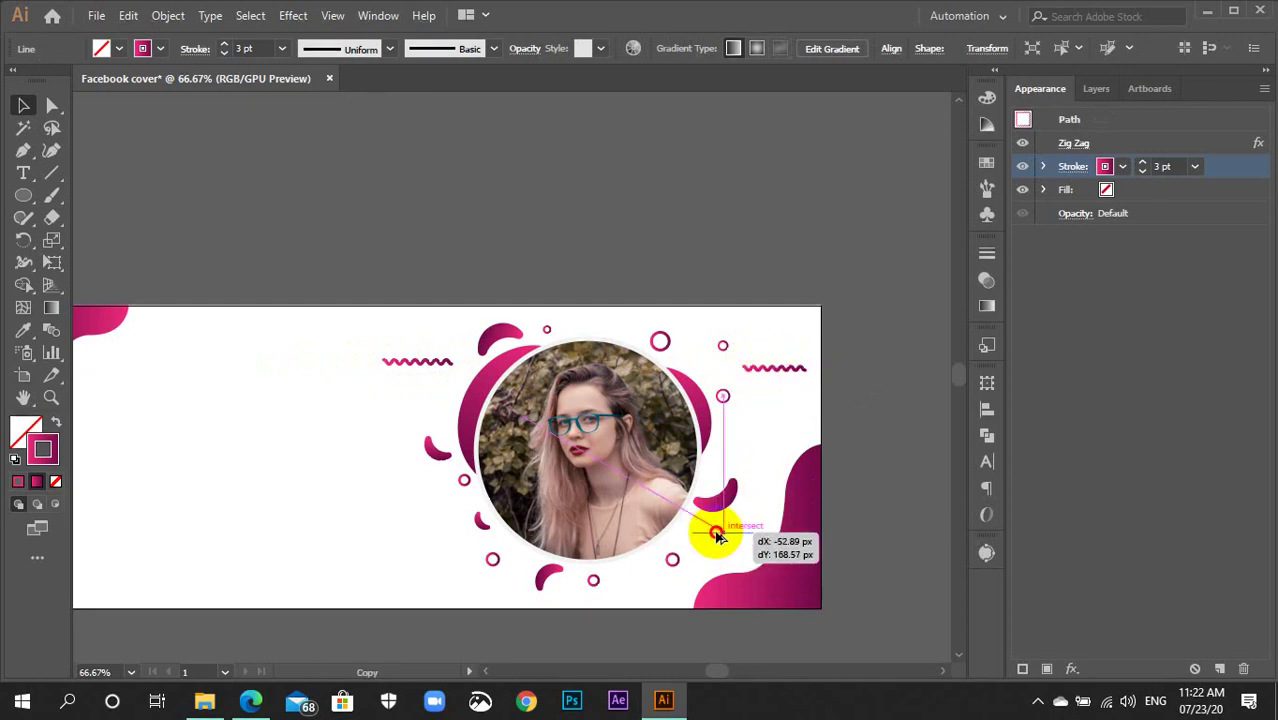
left_click_drag(697, 540, 714, 538)
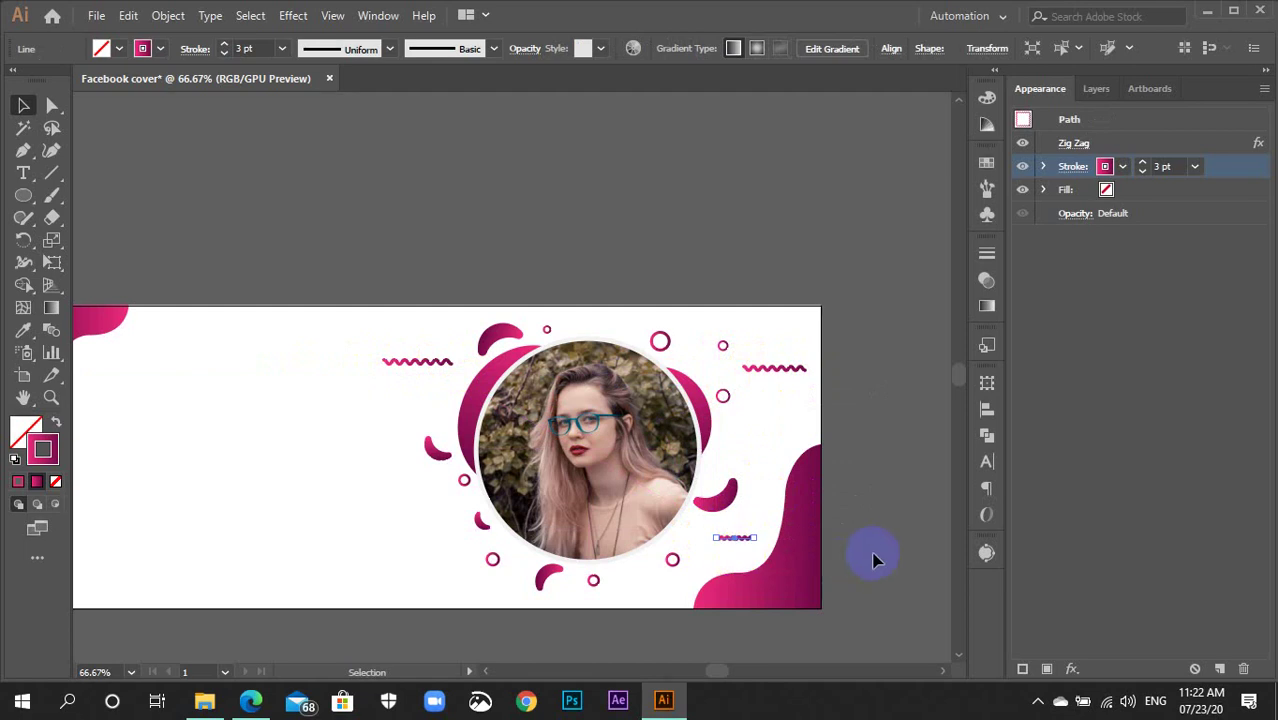
left_click(750, 528)
left_click_drag(747, 541, 710, 545)
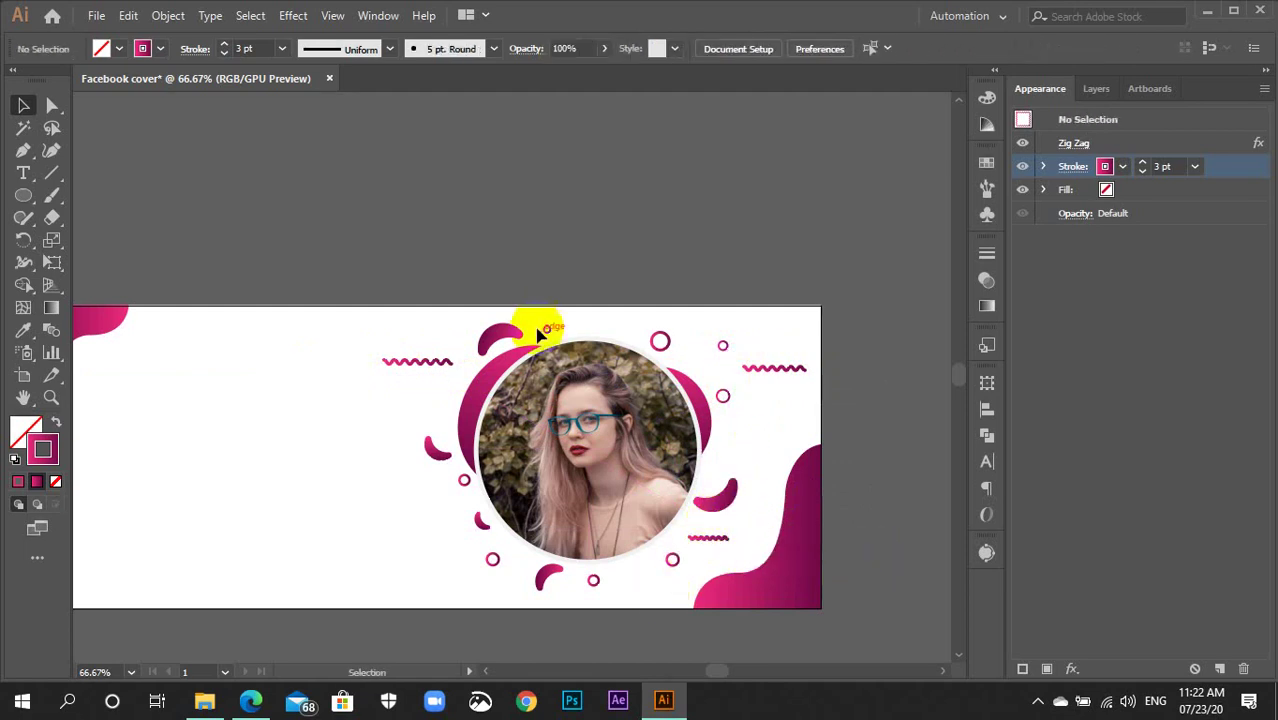
Duplicate a zigzag into the empty left area near the top edge, deleting the extra copy.
scroll(540, 450, "down", 3)
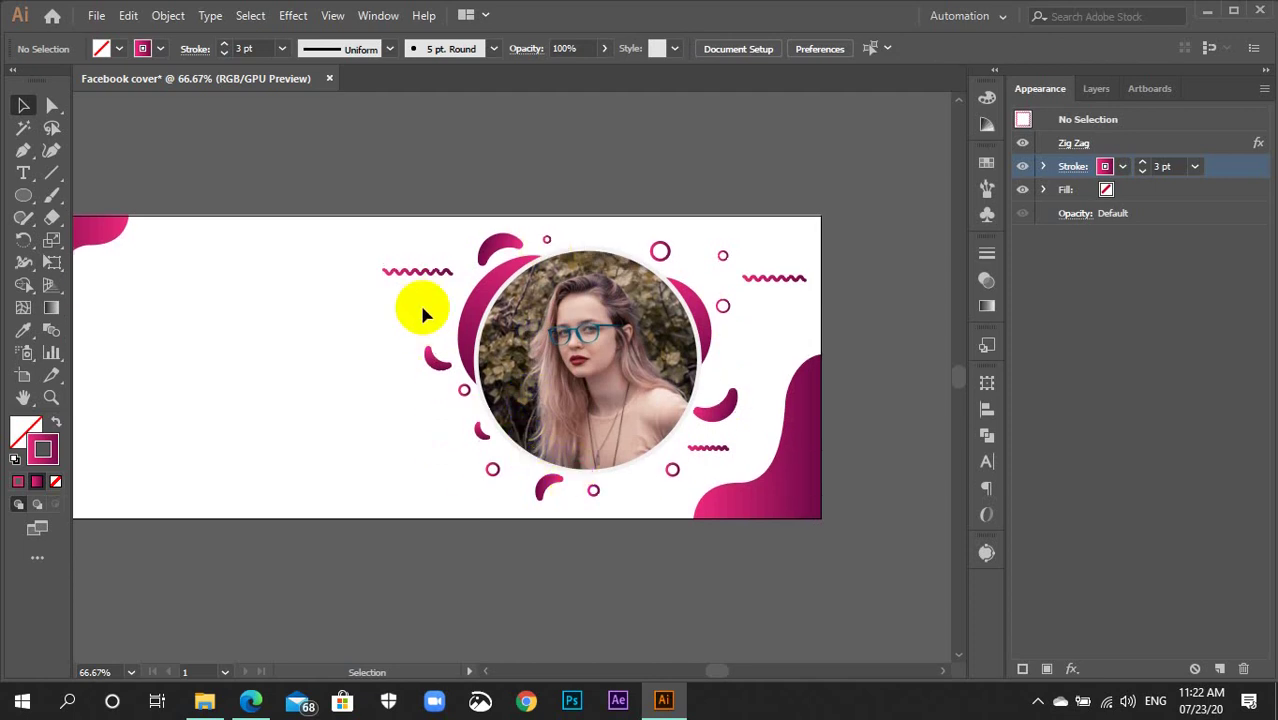
left_click_drag(254, 354, 434, 432)
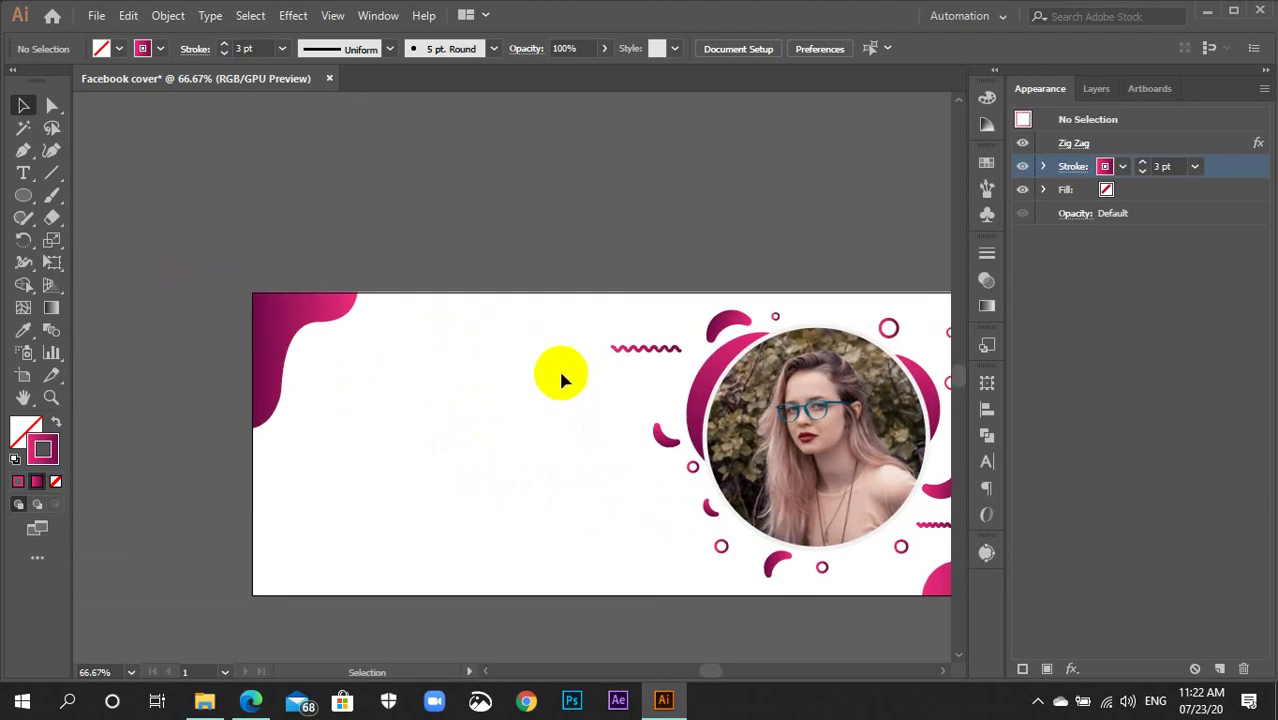
left_click(638, 352)
mouse_move(638, 352)
left_mouse_down("alt")
mouse_move(458, 342)
mouse_move(458, 522)
left_mouse_up("alt")
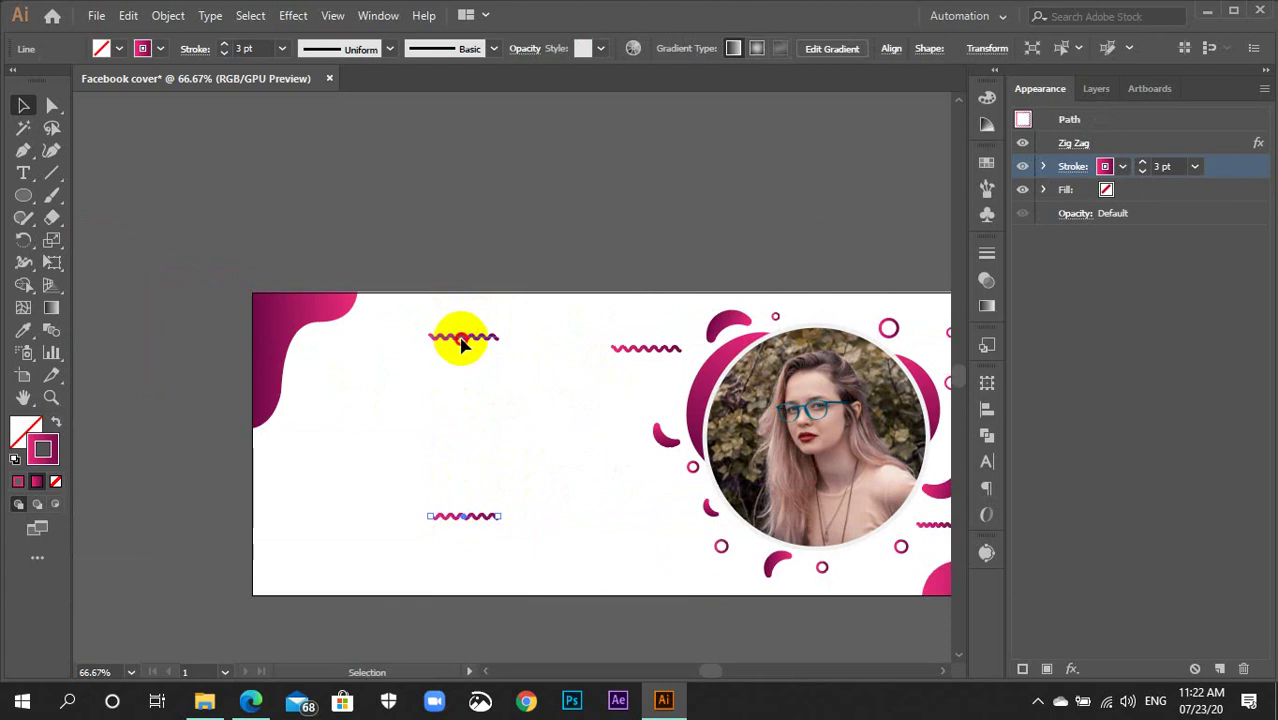
left_click_drag(462, 338, 497, 332)
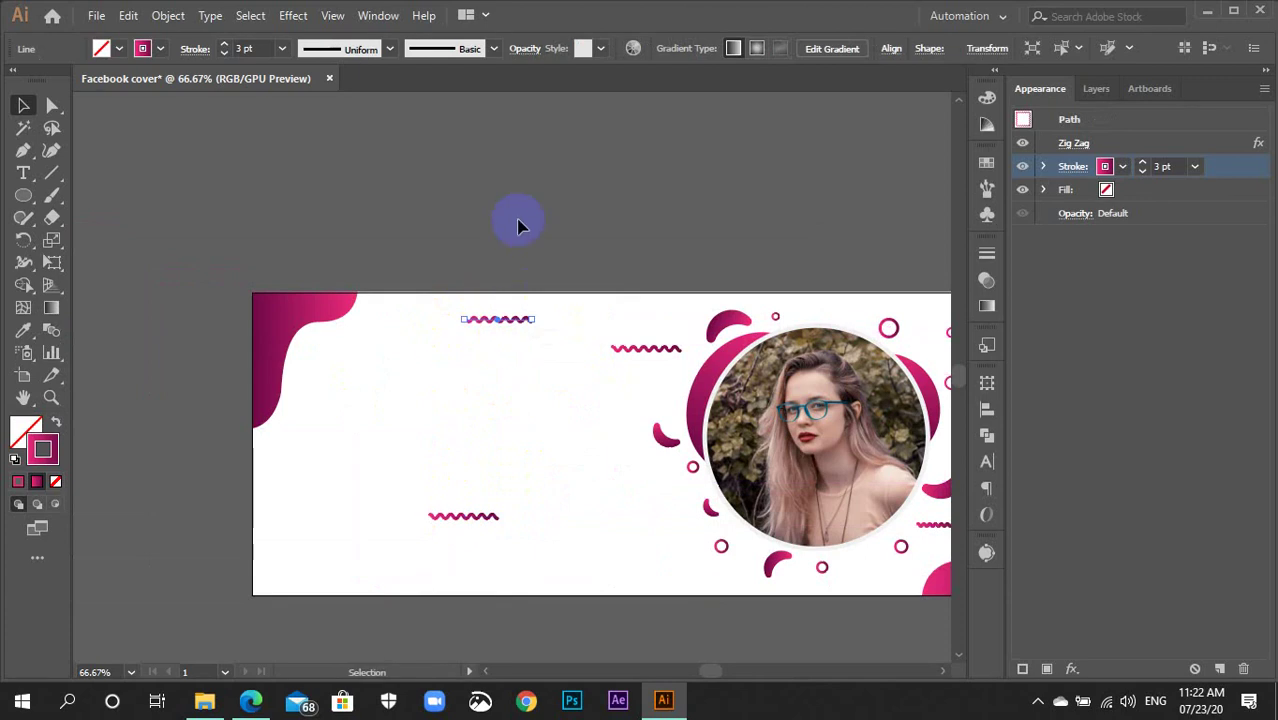
left_click(459, 482)
left_click(450, 516)
key("Delete")
Marquee-select all the zigzag lines and group them with Ctrl+G.
scroll(452, 525, "down", 2)
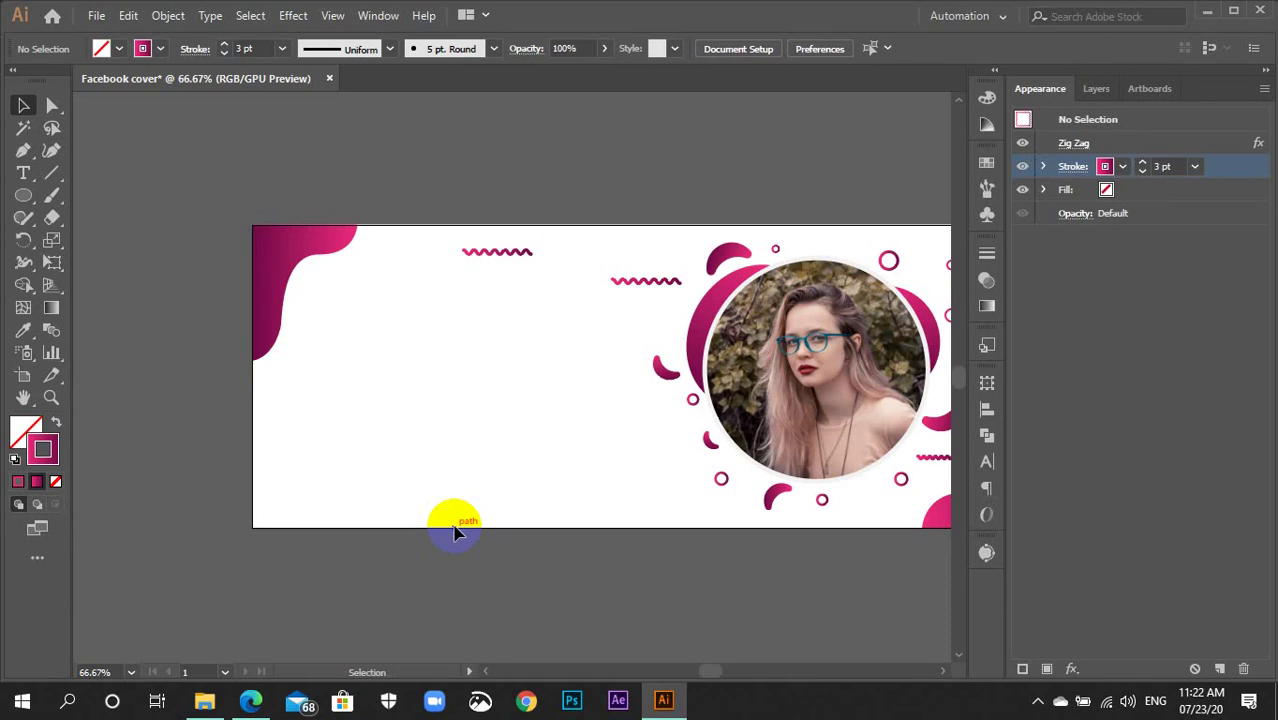
key("ctrl+minus")
left_click_drag(456, 479, 280, 548)
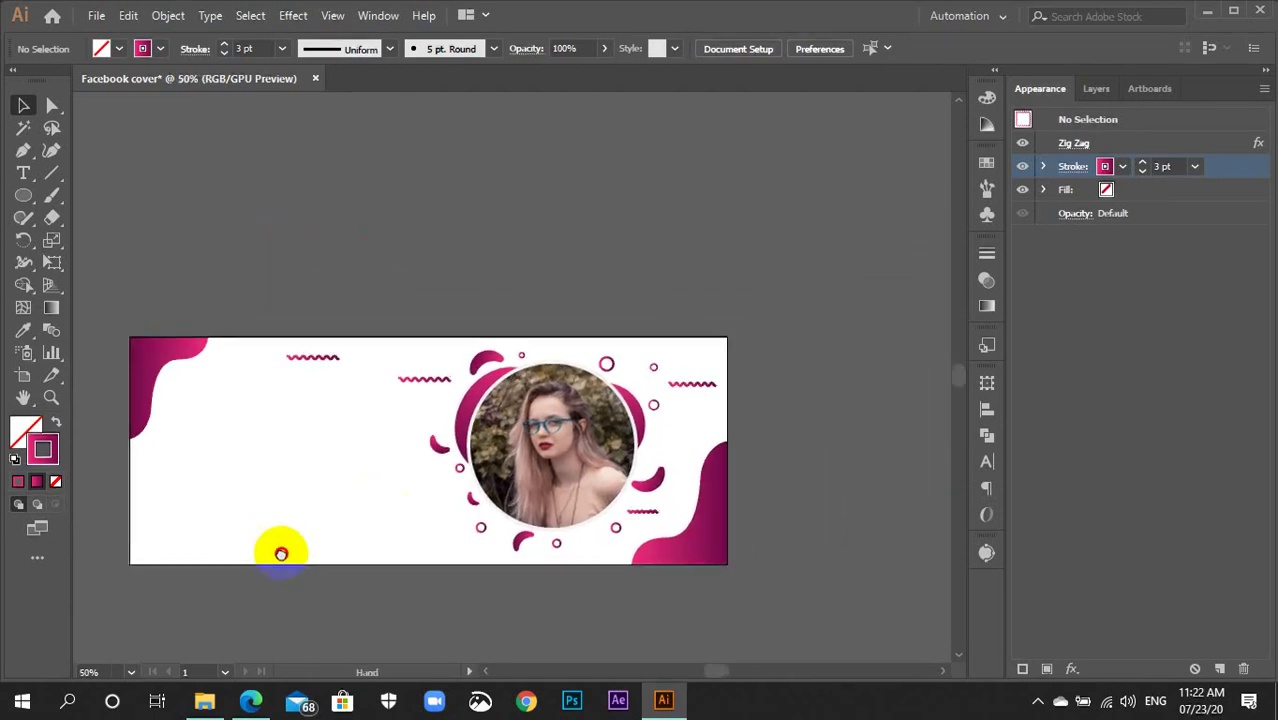
left_click_drag(262, 360, 746, 544)
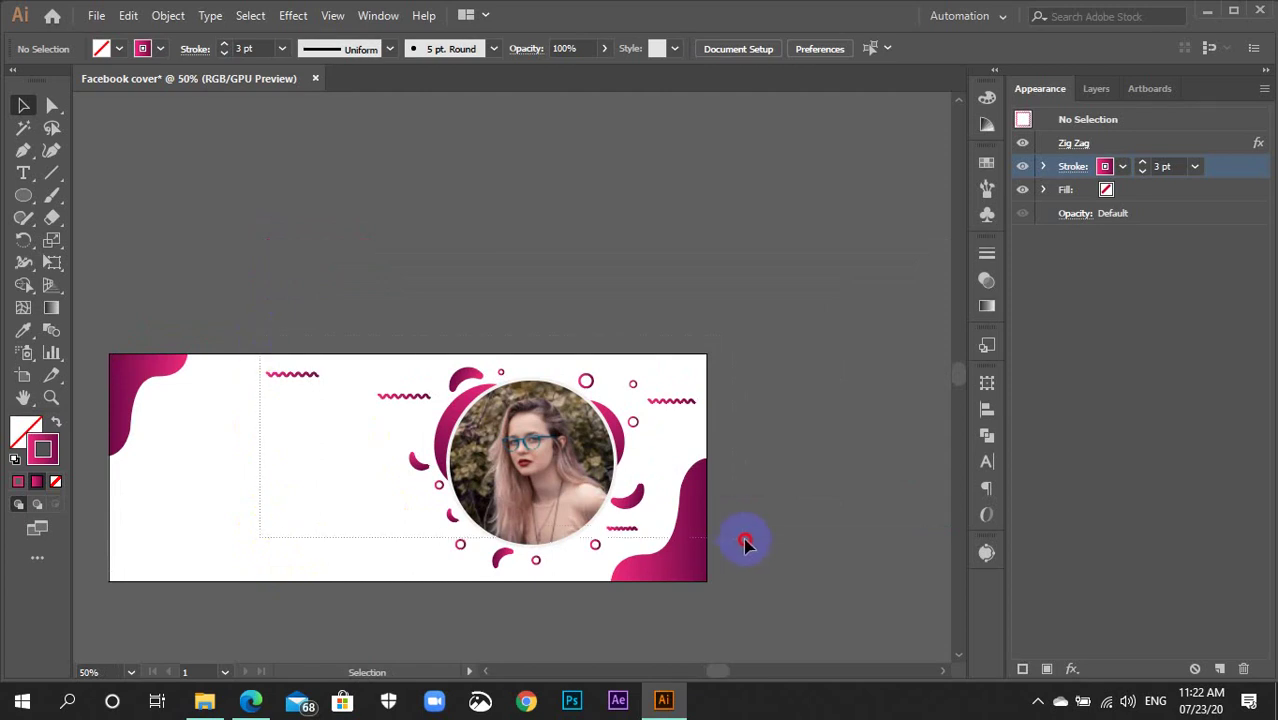
key("a")
key("ctrl+g")
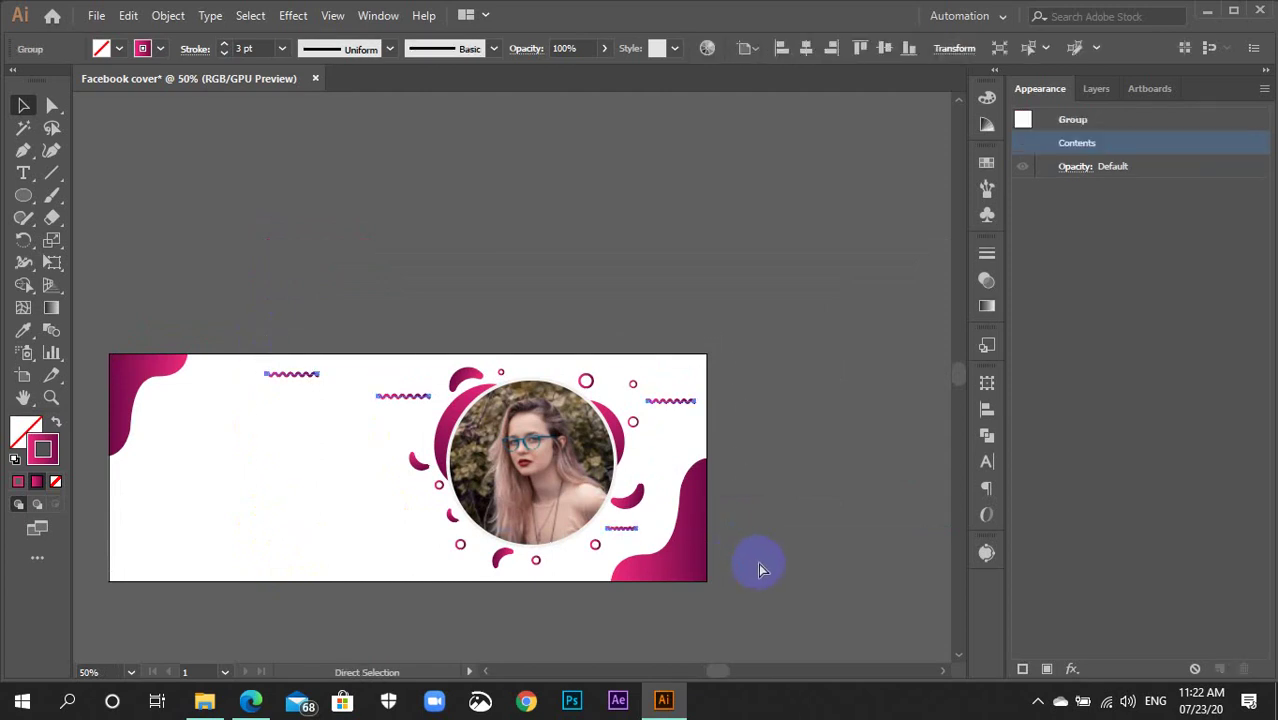
left_click(758, 568)
left_click(601, 542)
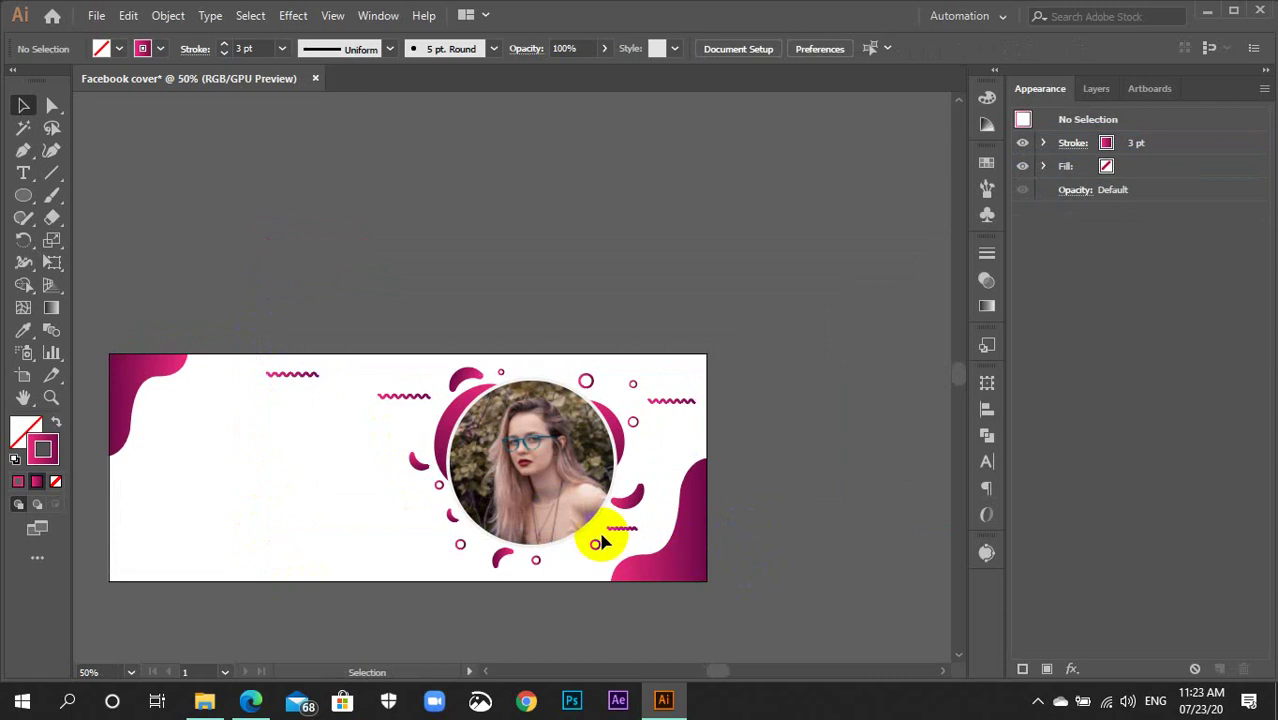
Make the fill magenta gradient with no stroke, and draw a tiny dot left of the photo.
scroll(601, 542, "up", 2, "alt")
scroll(522, 523, "up", 1, "alt")
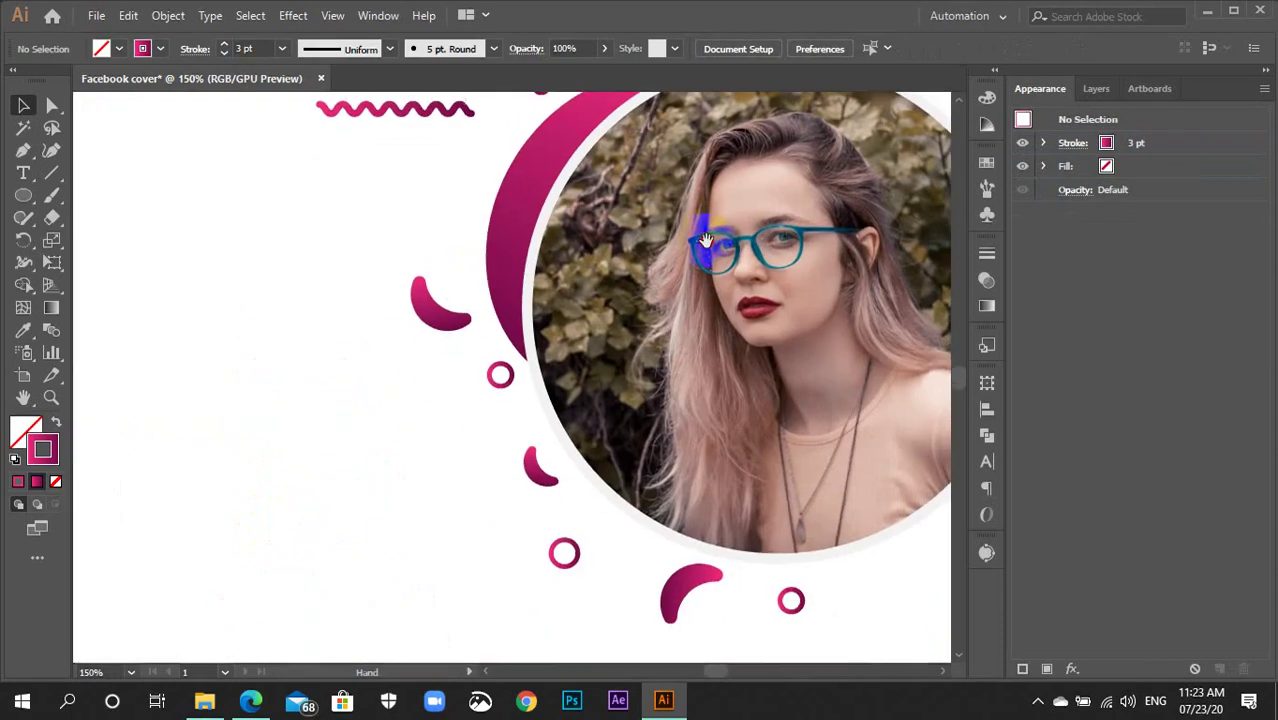
mouse_move(322, 505)
left_mouse_down()
mouse_move(422, 466)
mouse_move(541, 455)
left_mouse_up()
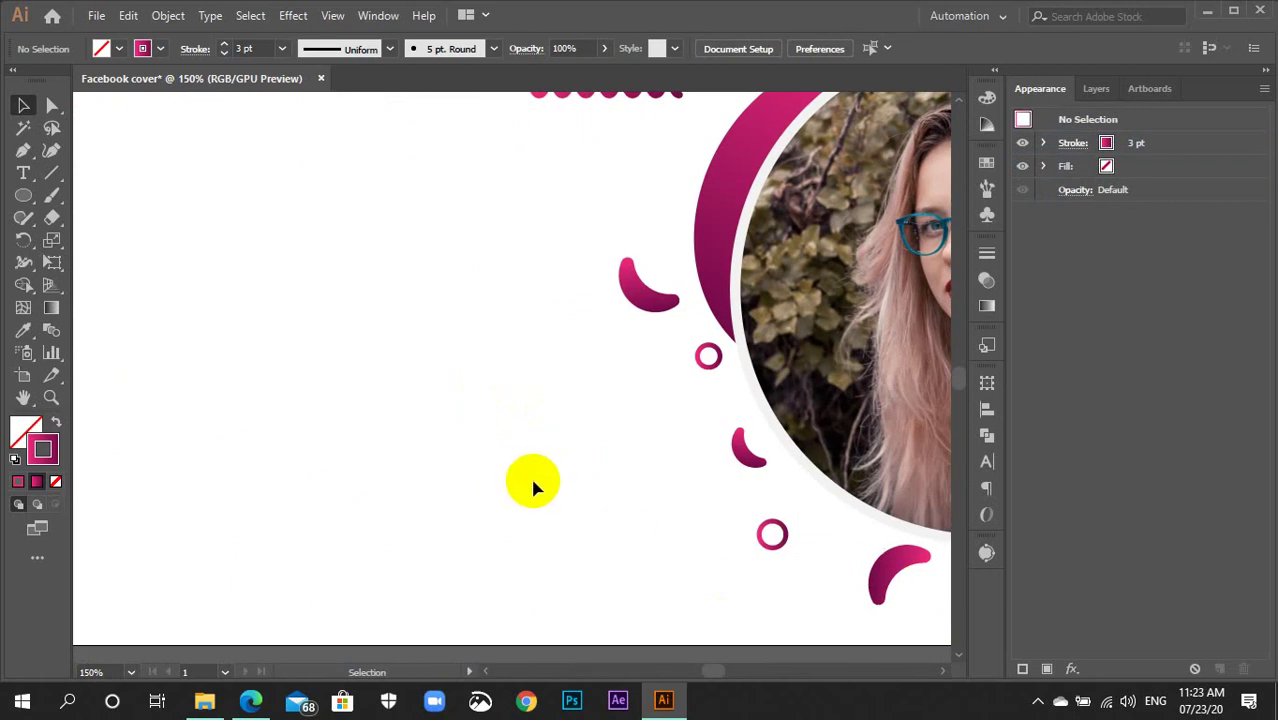
left_click_drag(488, 468, 576, 515)
left_click(42, 440)
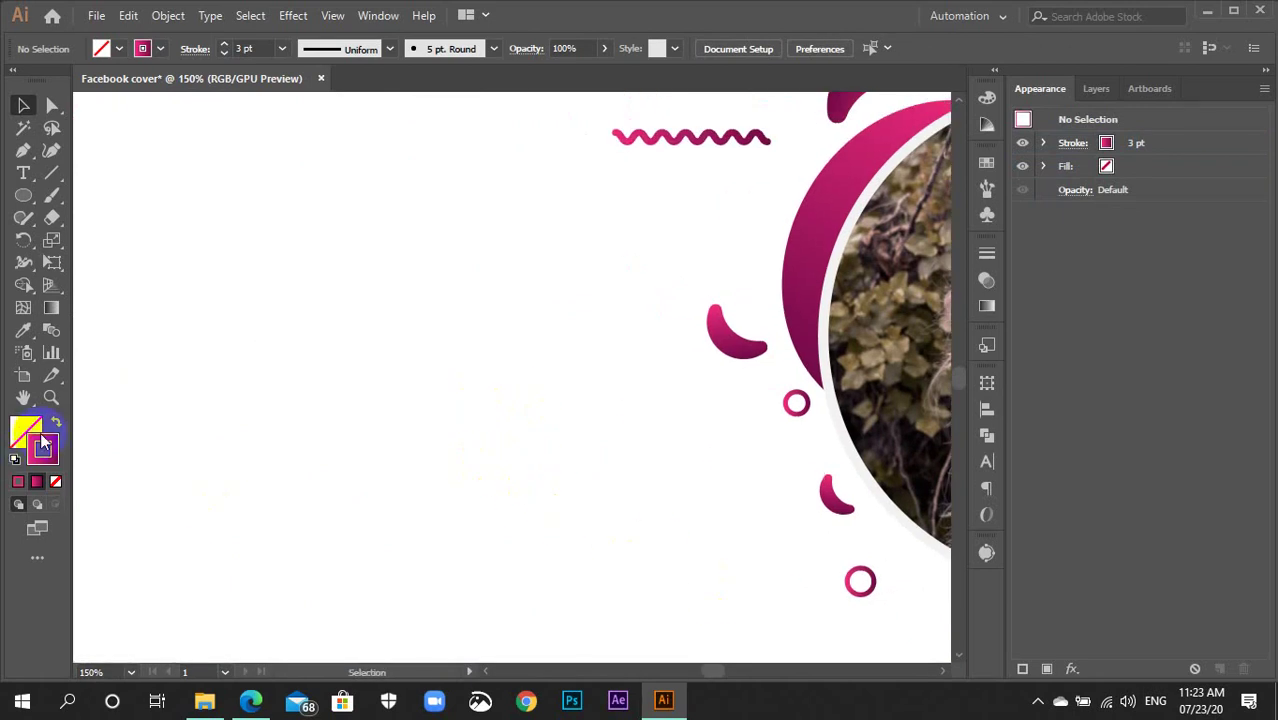
left_click(56, 422)
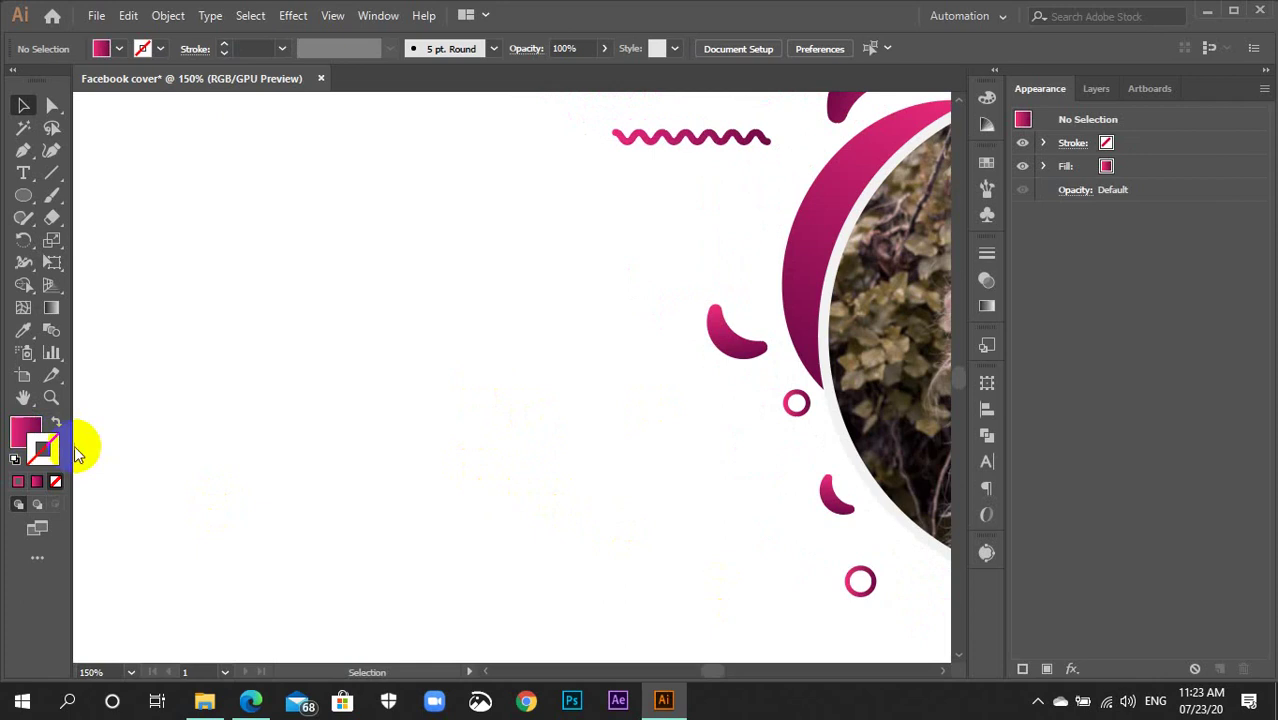
left_click(25, 430)
left_click(987, 99)
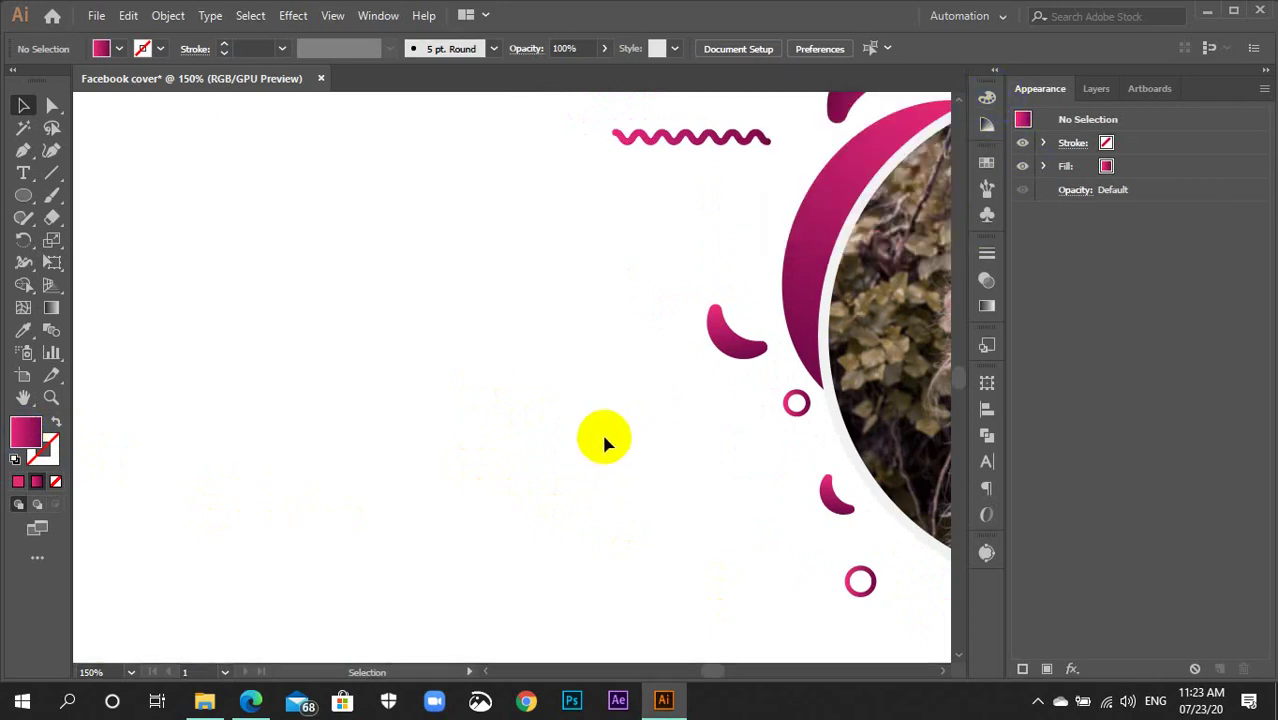
key("l")
left_click_drag(280, 308, 288, 317)
Copy the dot to the right and repeat with Ctrl+D to start a row of dots.
key("ctrl+equal")
key("ctrl+equal")
key("ctrl+equal")
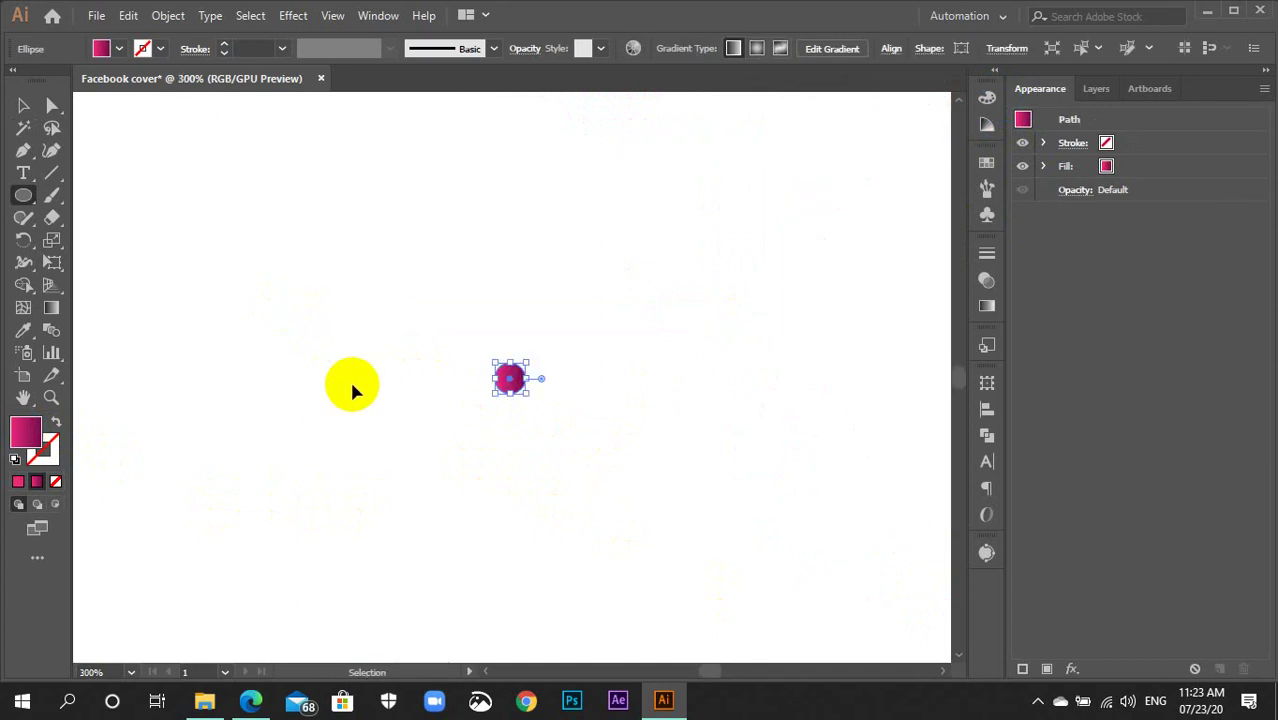
key("v")
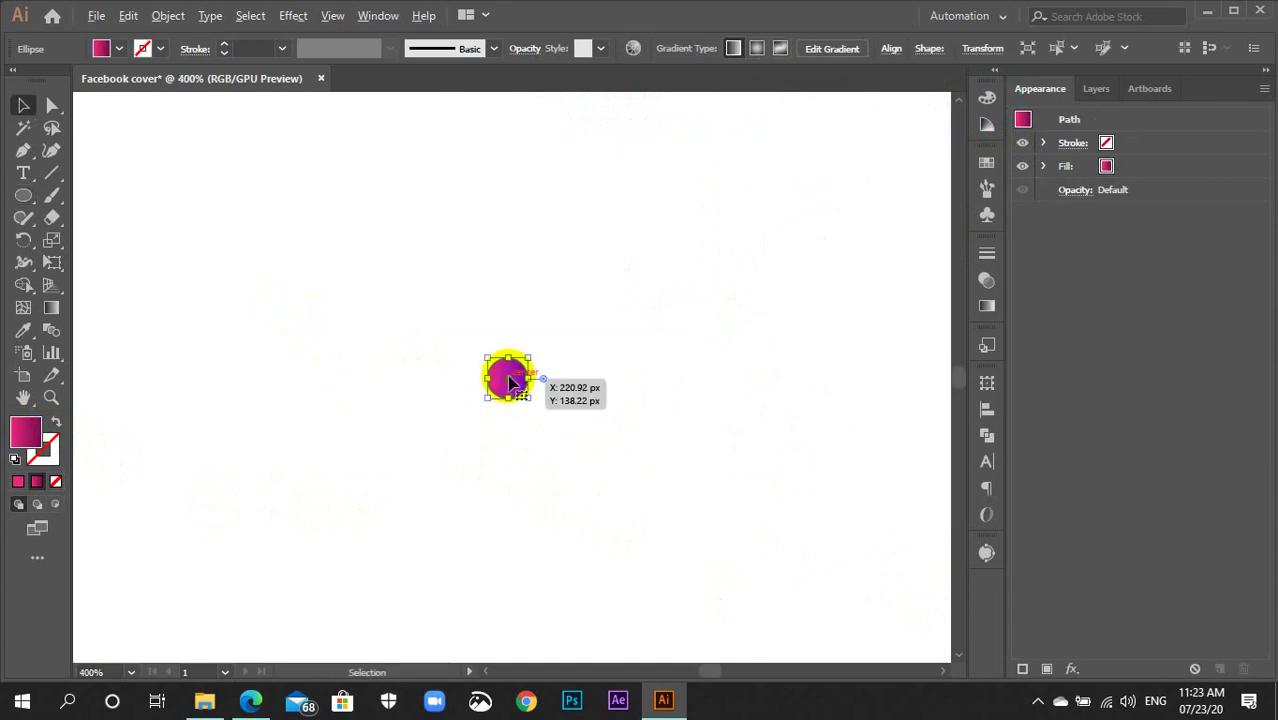
left_click_drag(516, 384, 583, 390)
key("ctrl+plus")
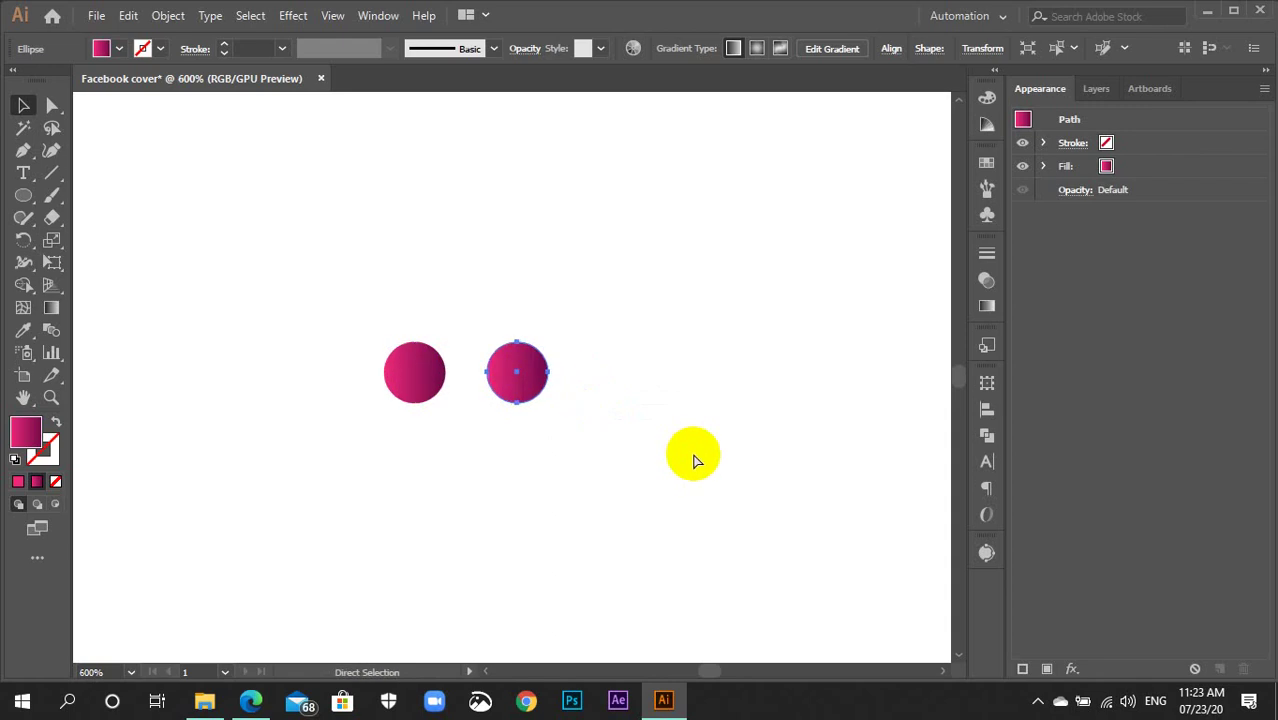
key("ctrl+minus")
key("ctrl+minus")
key("ctrl+minus")
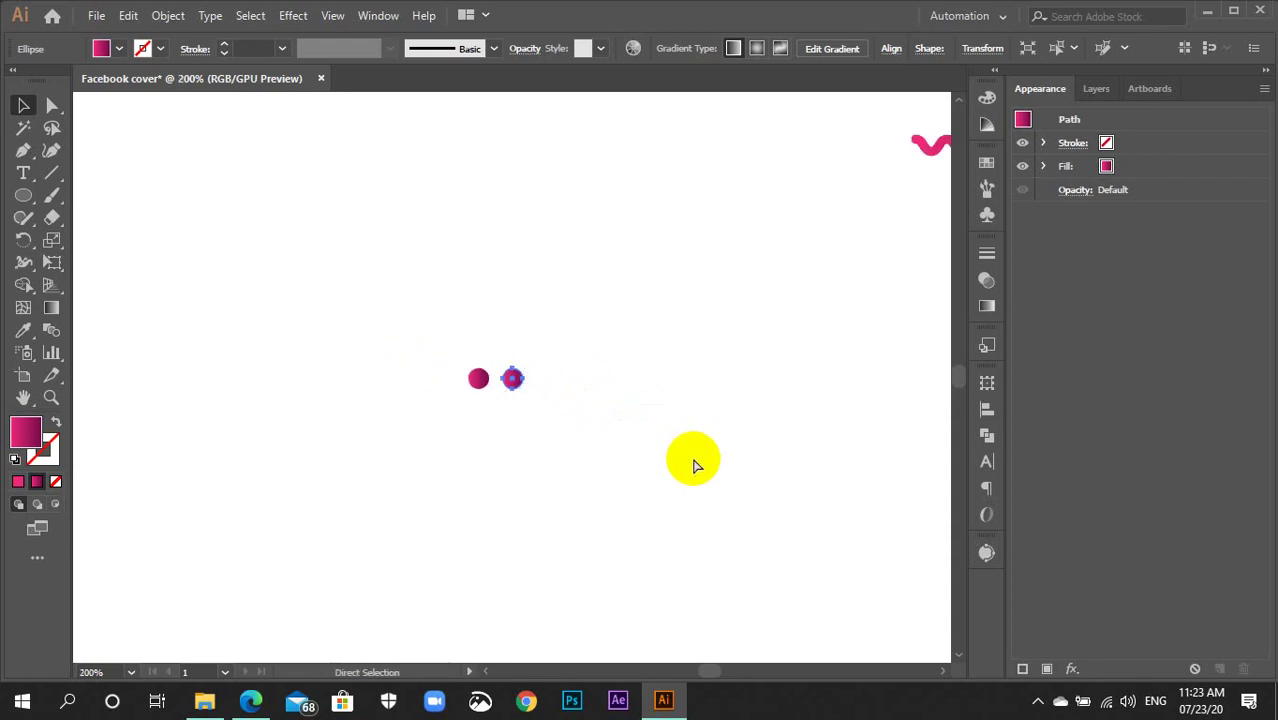
key("ctrl+d")
key("ctrl+d")
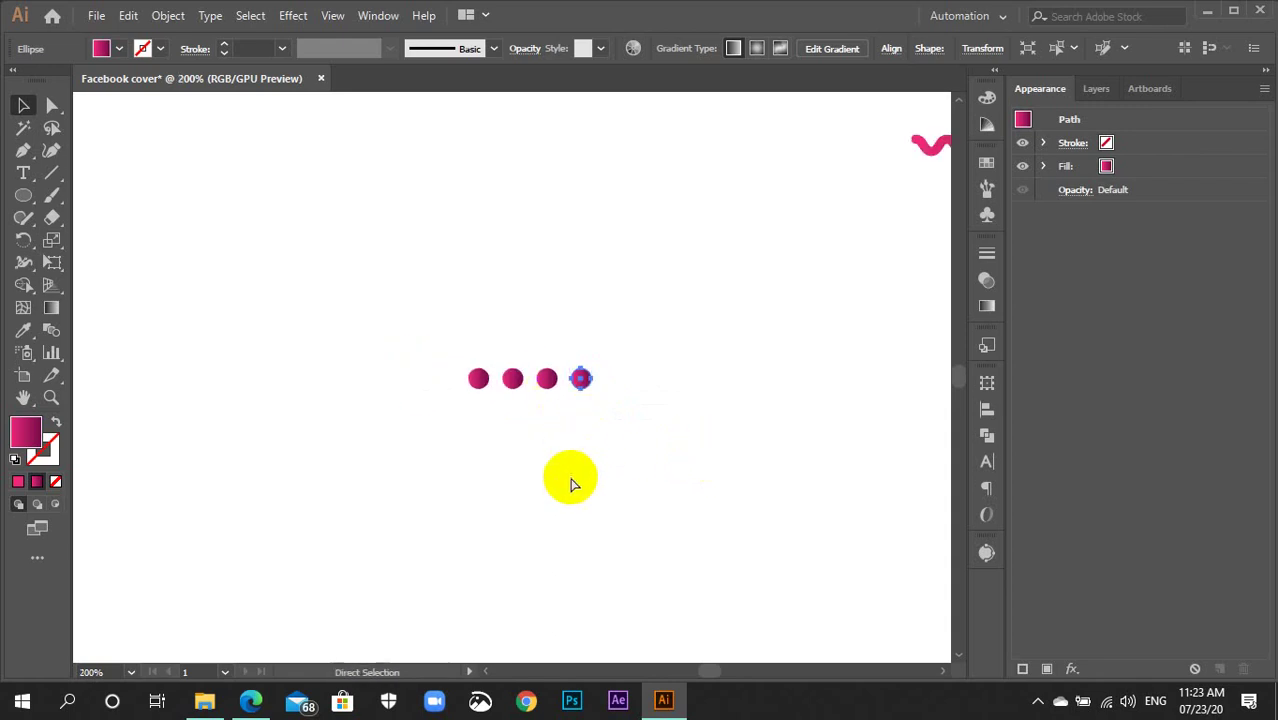
key("ctrl+d")
key("ctrl+d")
key("ctrl+d")
key("ctrl+d")
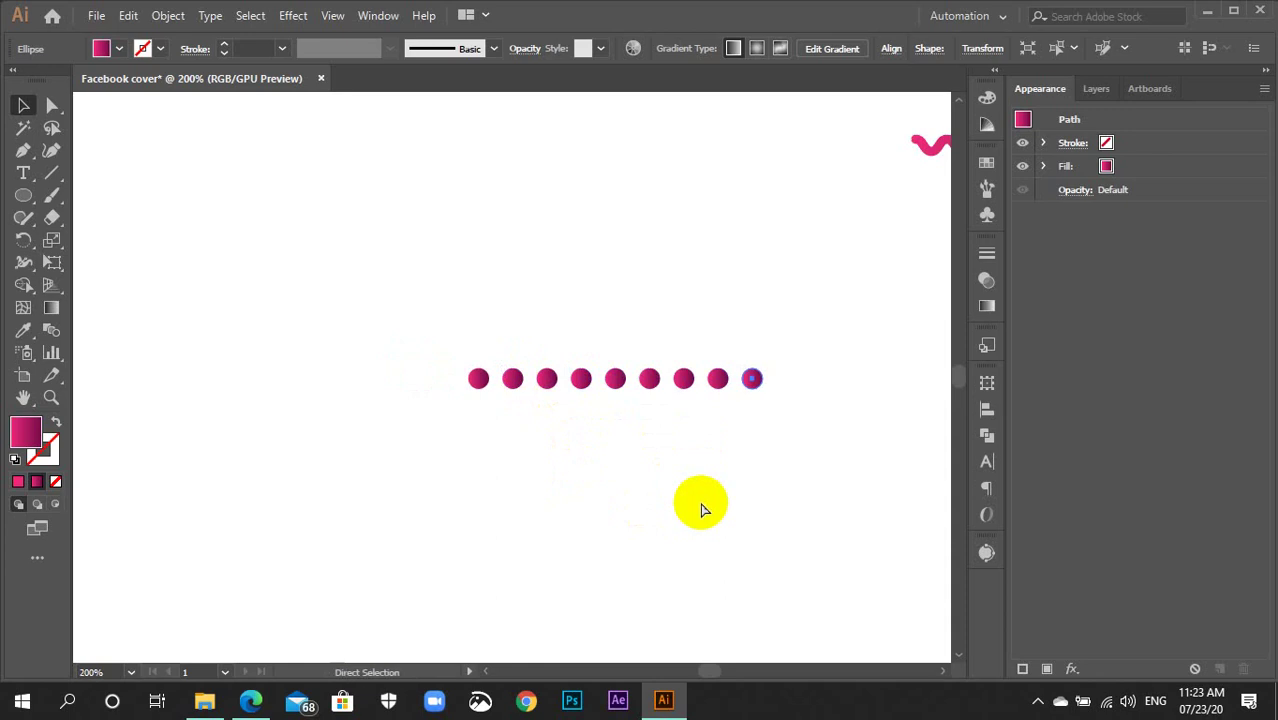
Select the finished row of nine dots and group it.
key("ctrl+minus")
scroll(563, 455, "down", 3)
scroll(563, 455, "up", 2)
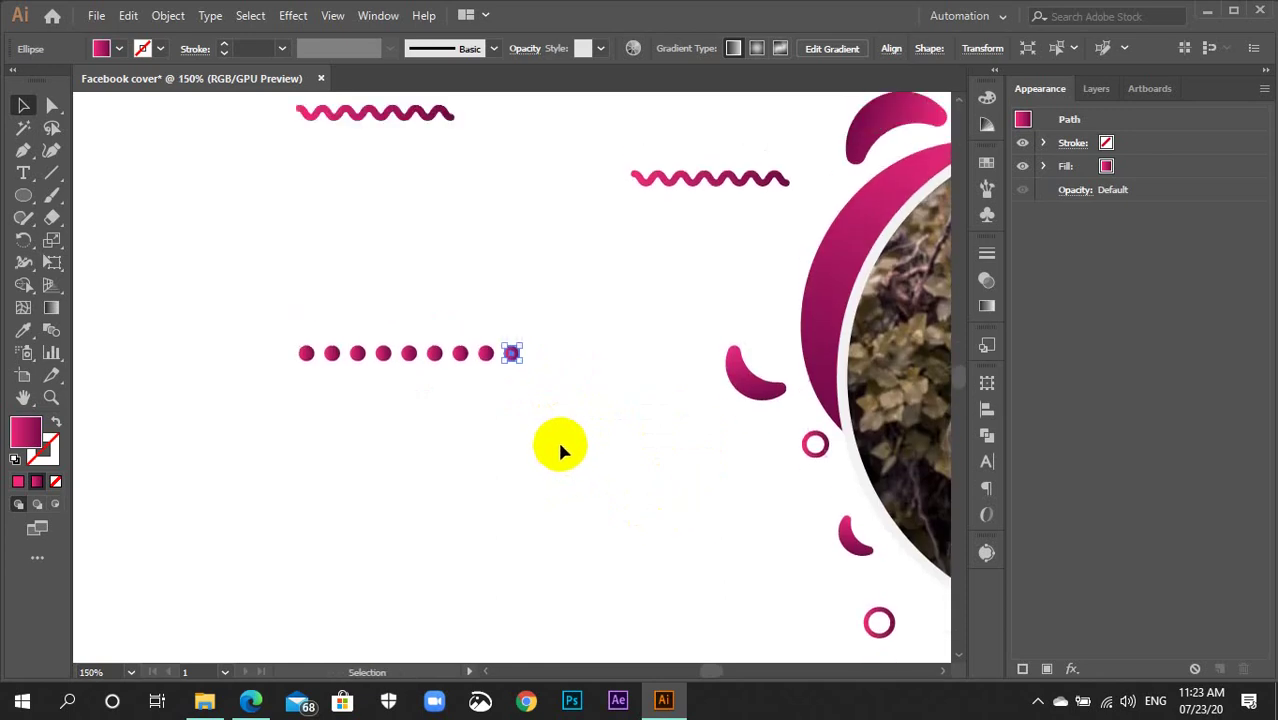
left_click_drag(260, 325, 560, 390)
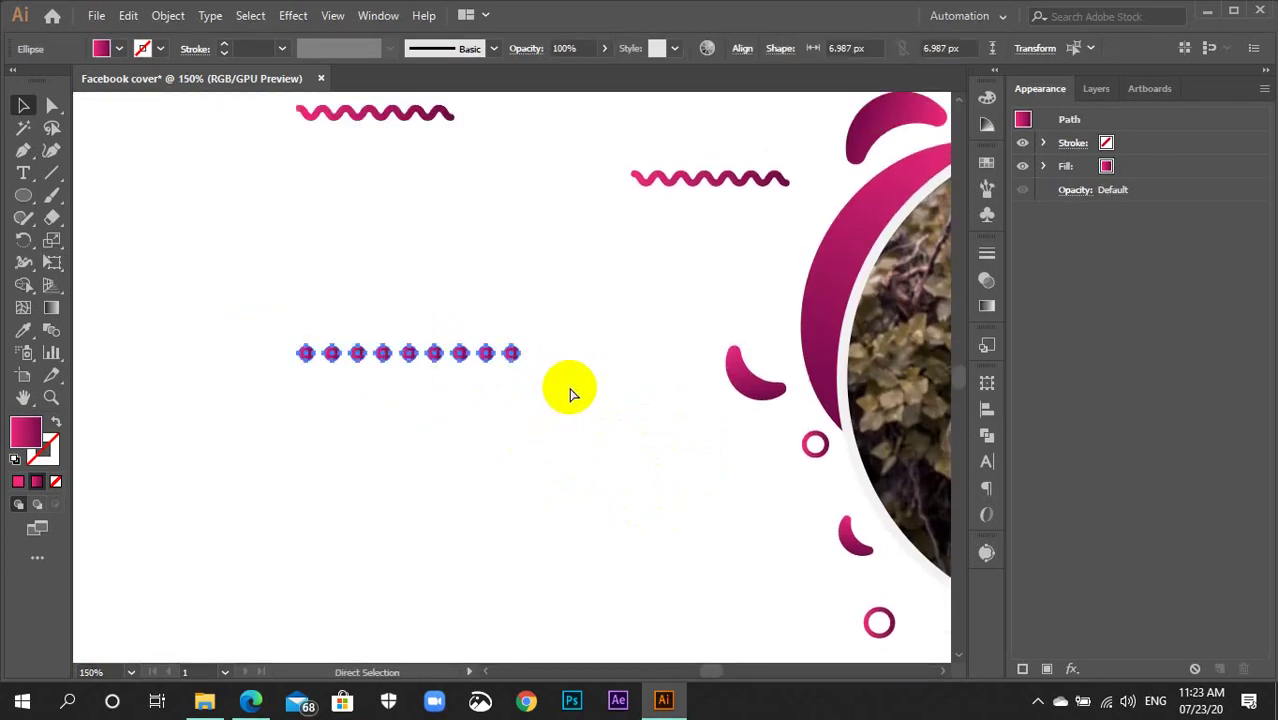
key("ctrl+g")
Copy the row downward and repeat with Ctrl+D to form a nine-by-nine grid.
key("ctrl+plus")
key("ctrl+plus")
key("ctrl+plus")
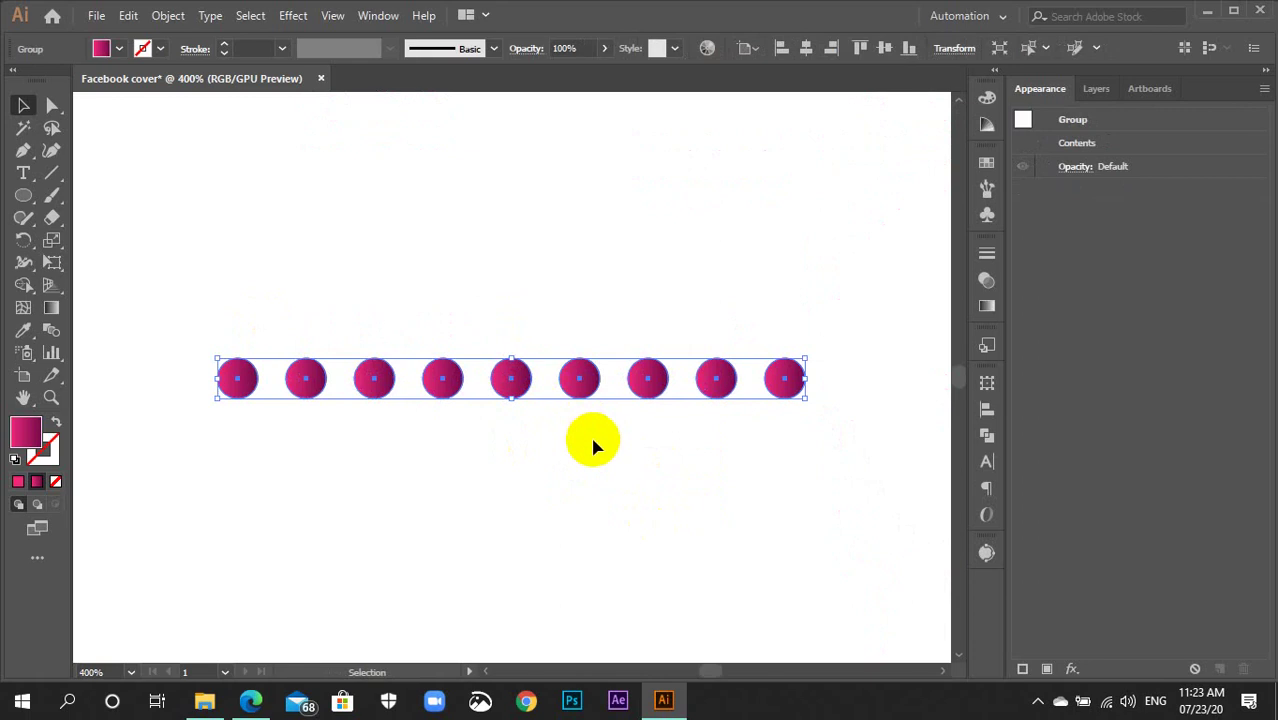
left_click_drag(582, 399, 570, 449)
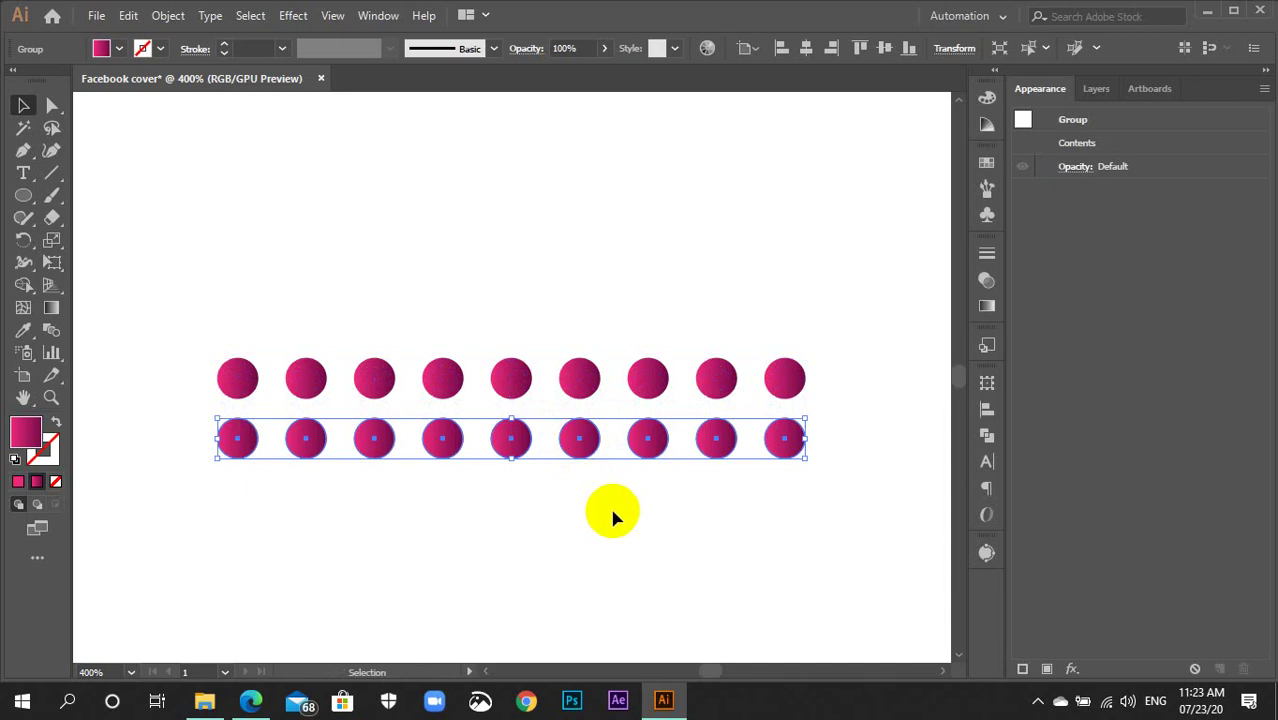
key("ctrl+minus")
key("ctrl+minus")
key("ctrl+minus")
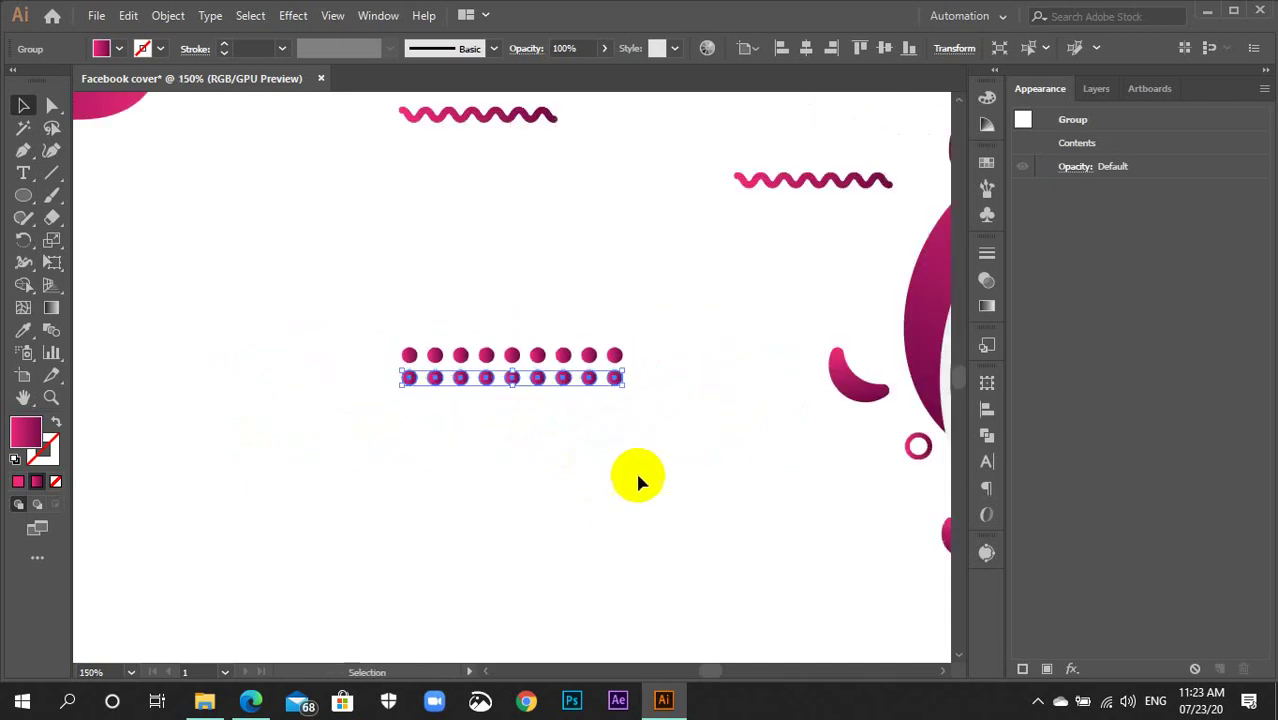
key("ctrl+d")
key("ctrl+d")
key("ctrl+d")
key("ctrl+d")
key("ctrl+d")
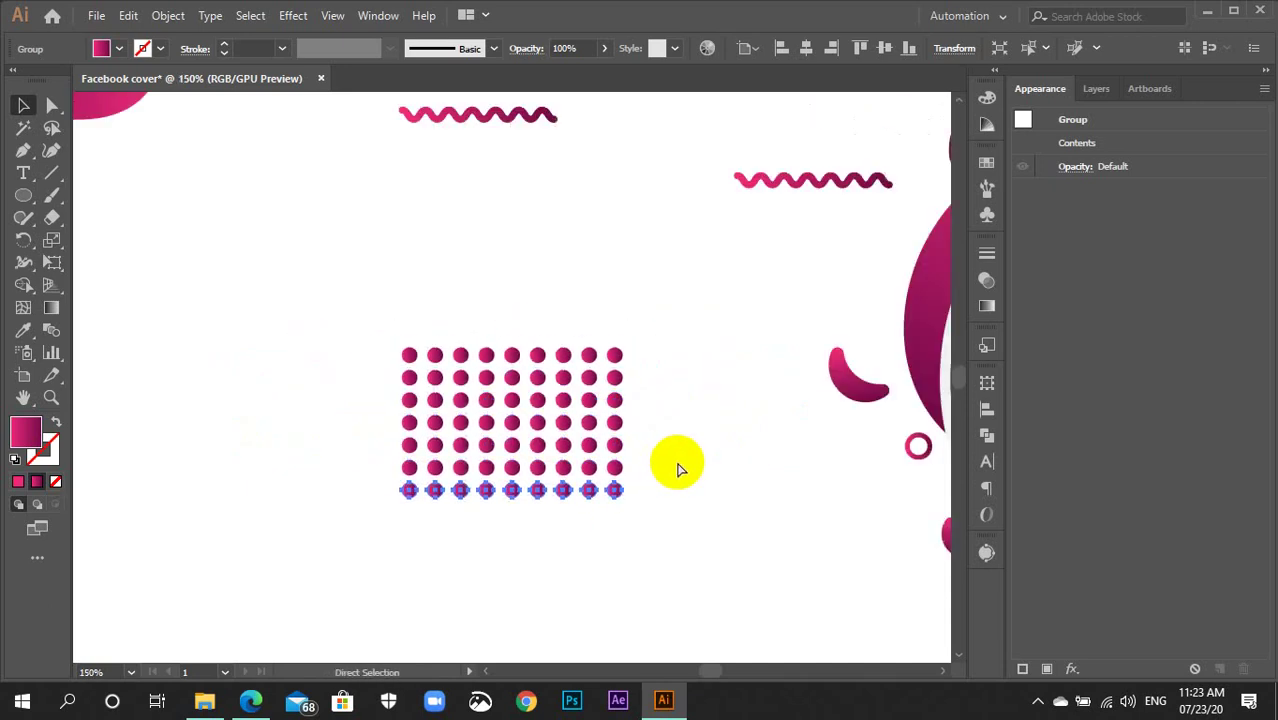
key("ctrl+d")
key("ctrl+d")
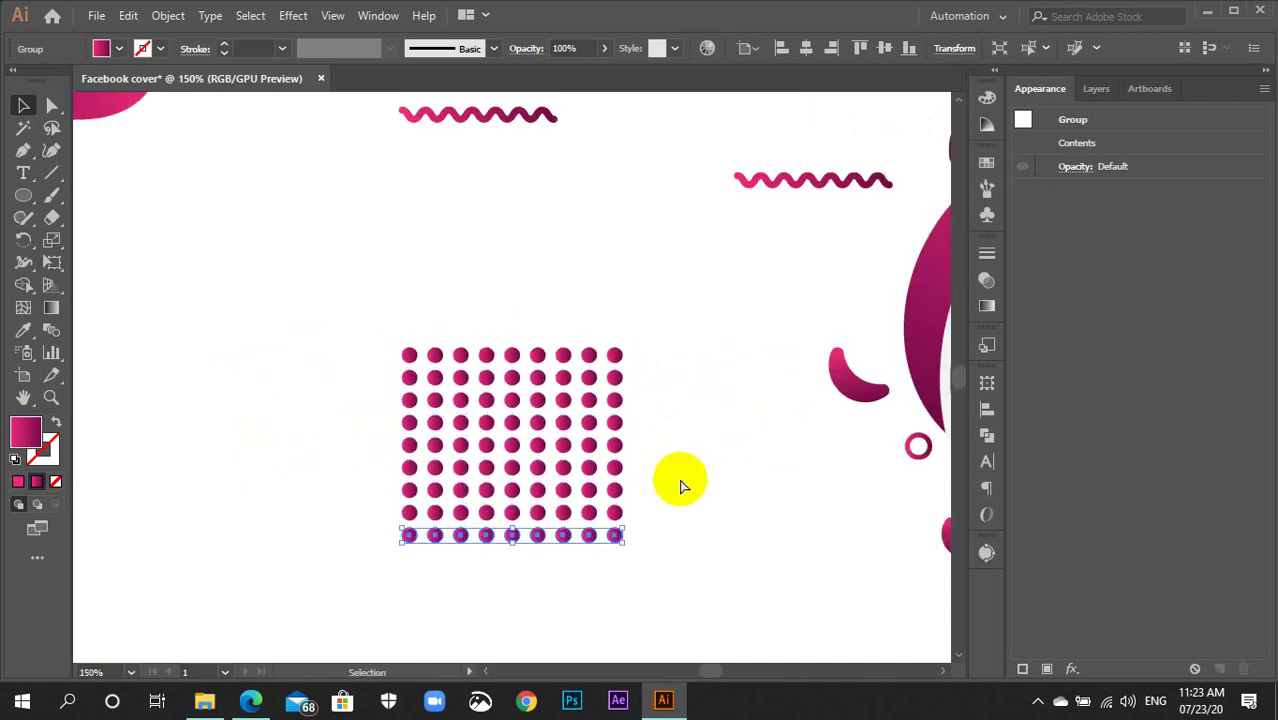
key("ctrl+minus")
left_click(683, 484)
scroll(580, 400, "up", 2)
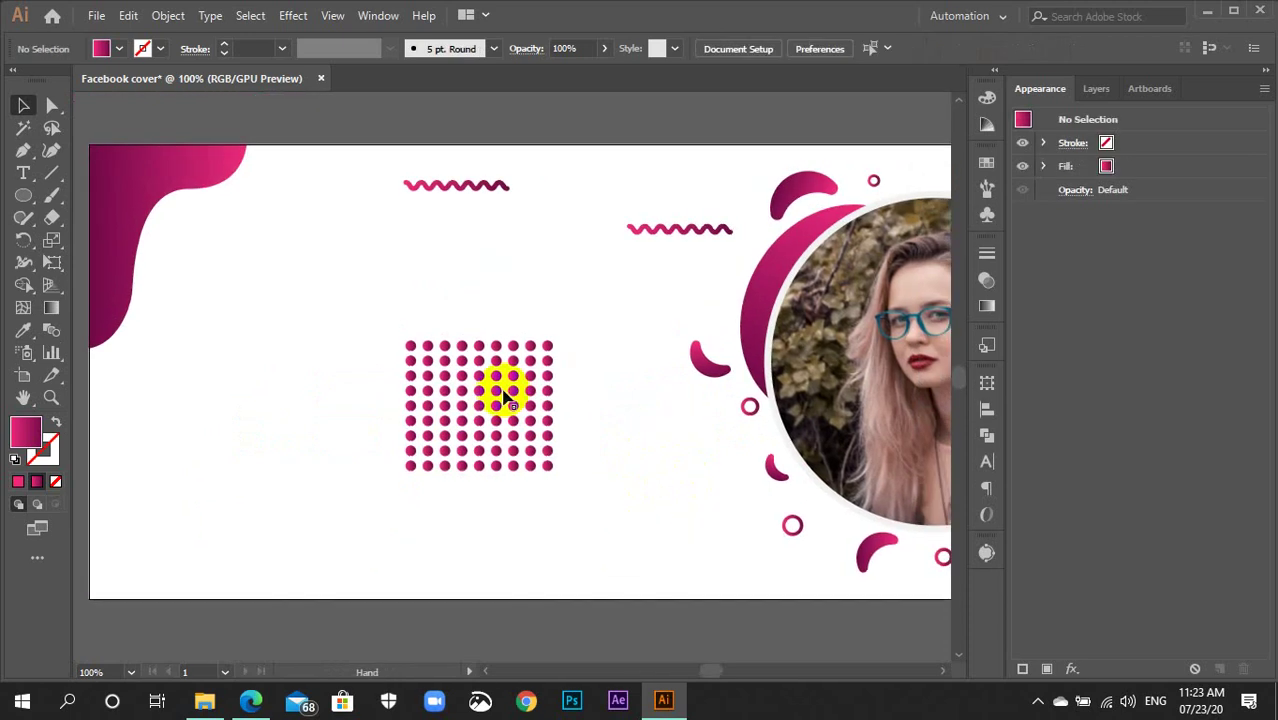
mouse_move(365, 318)
left_mouse_down()
mouse_move(567, 492)
mouse_move(577, 483)
left_mouse_up()
Group all the dots and expand their gradient fill with Object > Expand.
key("ctrl+g")
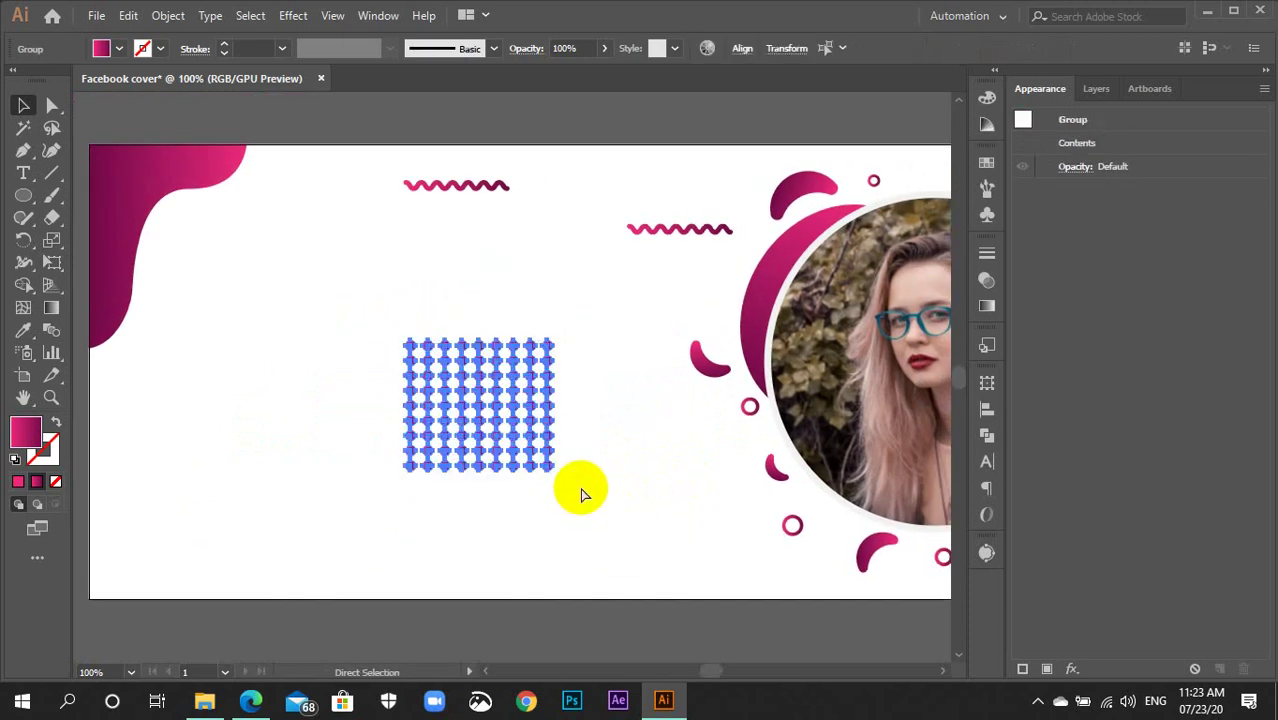
left_click(168, 15)
left_click(230, 206)
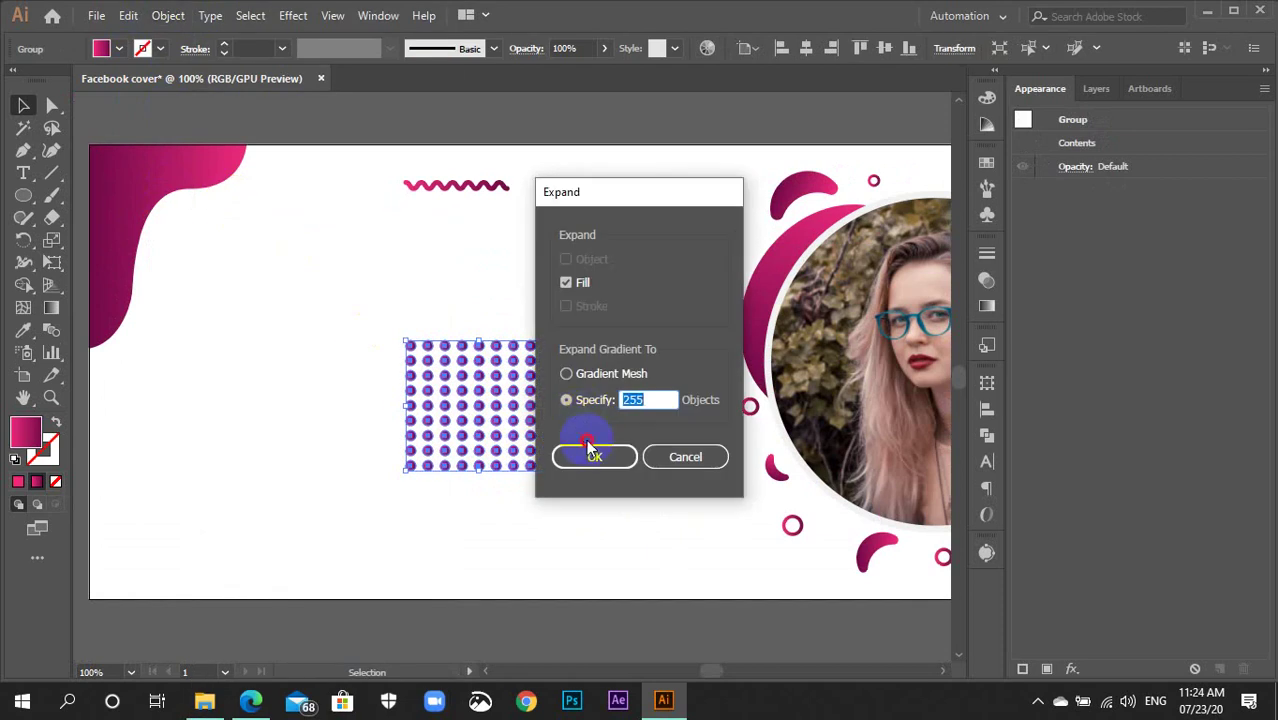
left_click(590, 452)
left_click(625, 472)
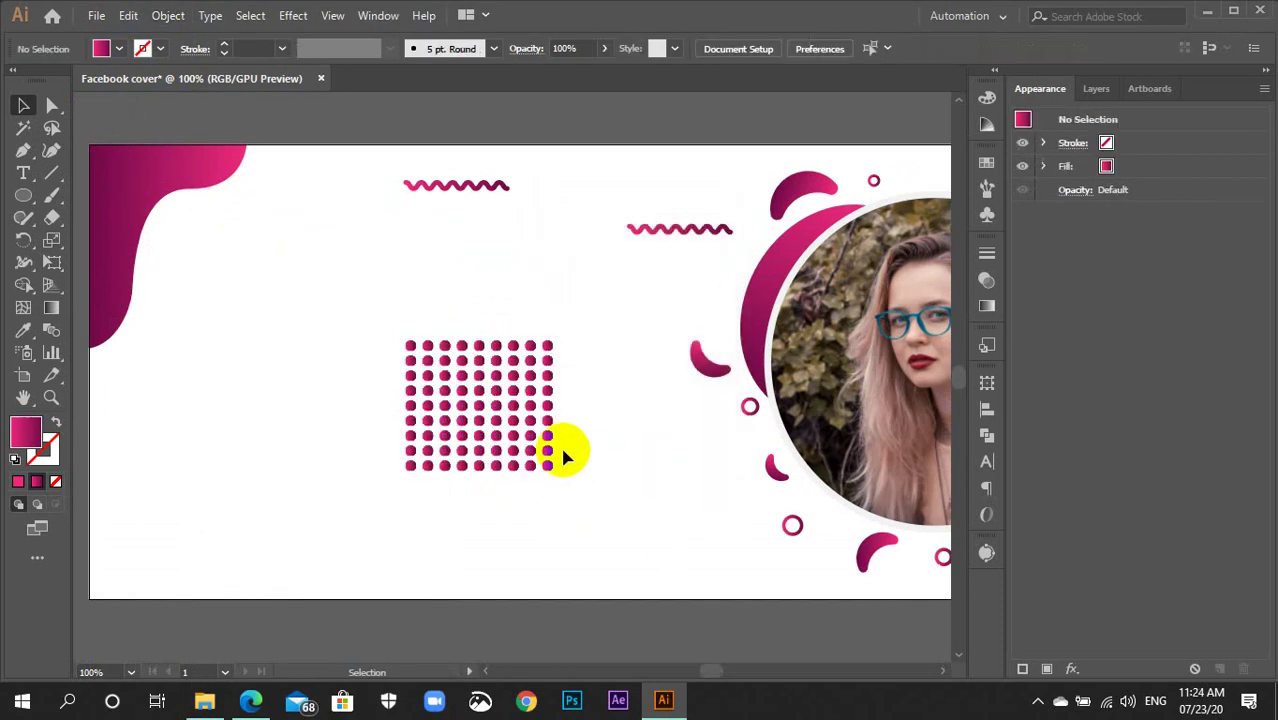
Try Pathfinder Unite on the dot grid, then undo it to keep separate dots.
left_click(520, 405)
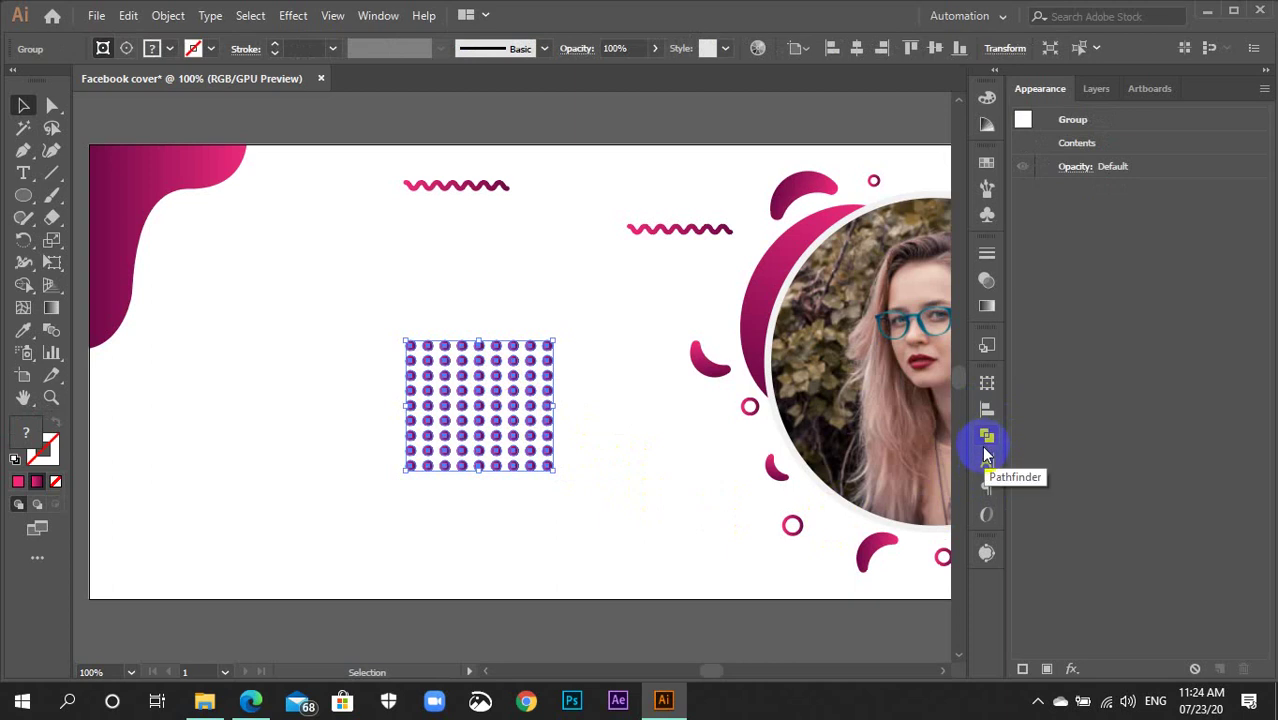
left_click(987, 437)
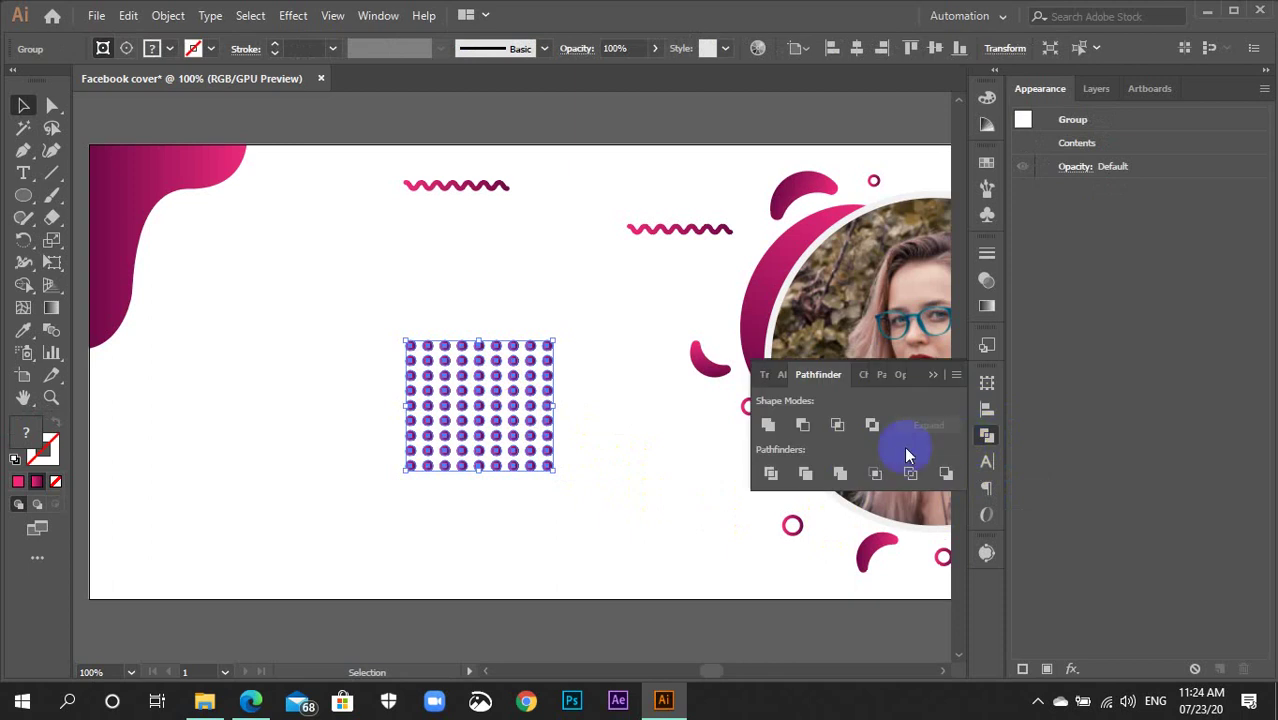
left_click(767, 427)
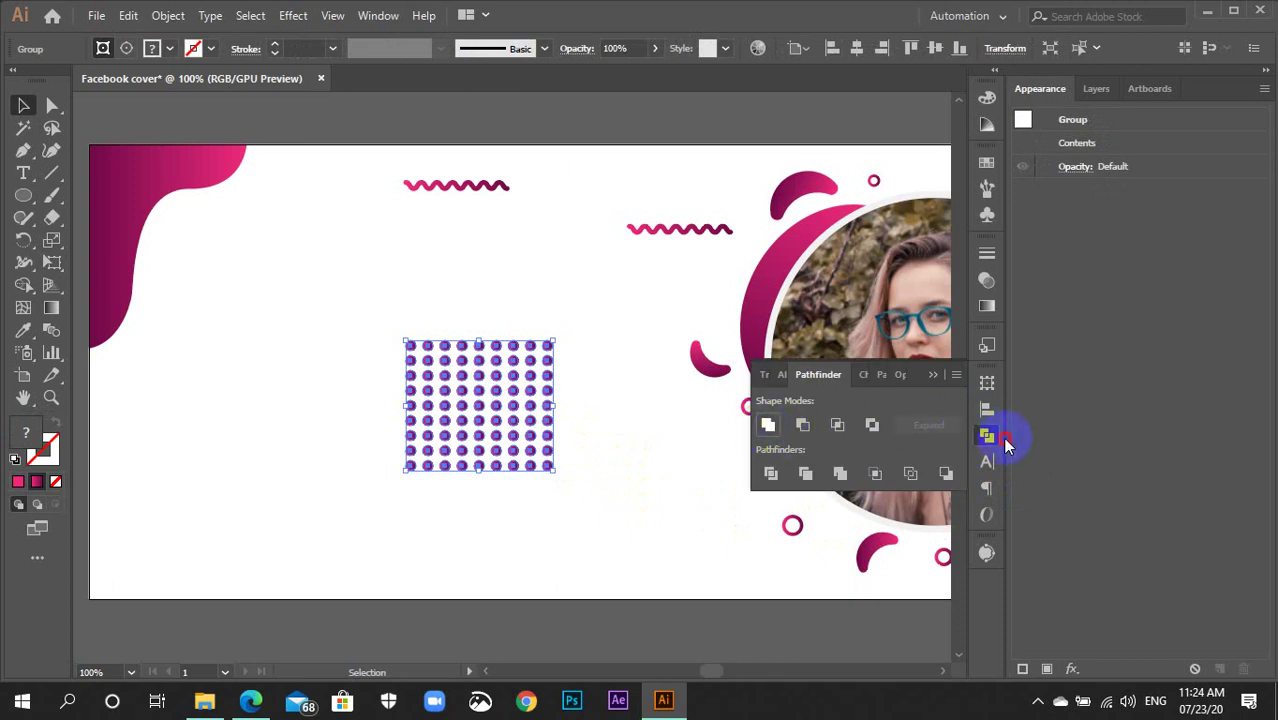
left_click(686, 473)
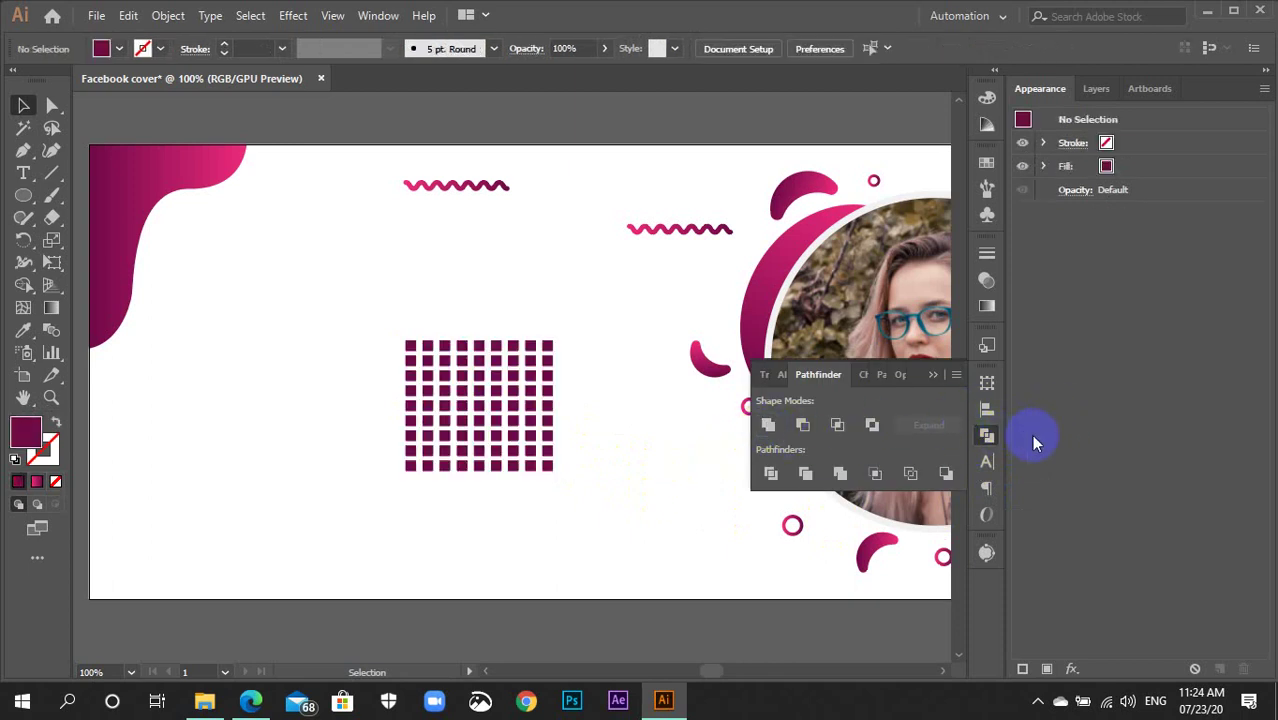
key("ctrl+z")
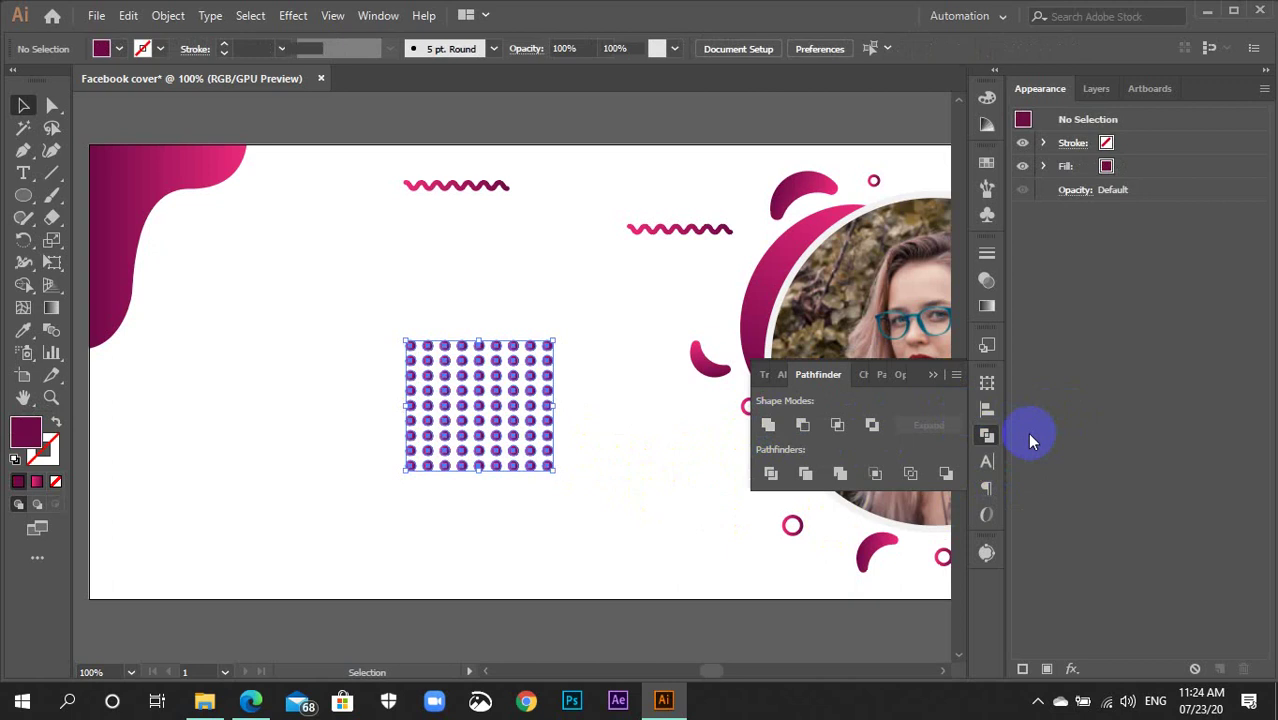
left_click(987, 434)
left_click(661, 440)
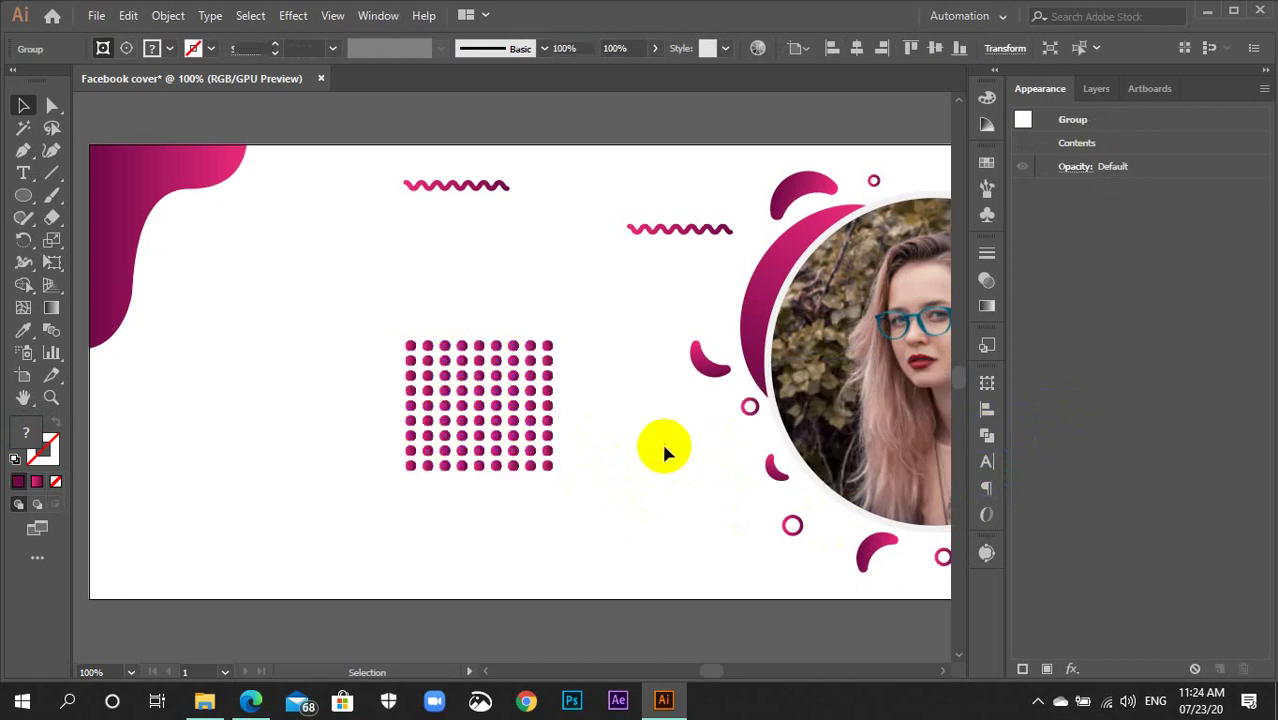
key("ctrl+minus")
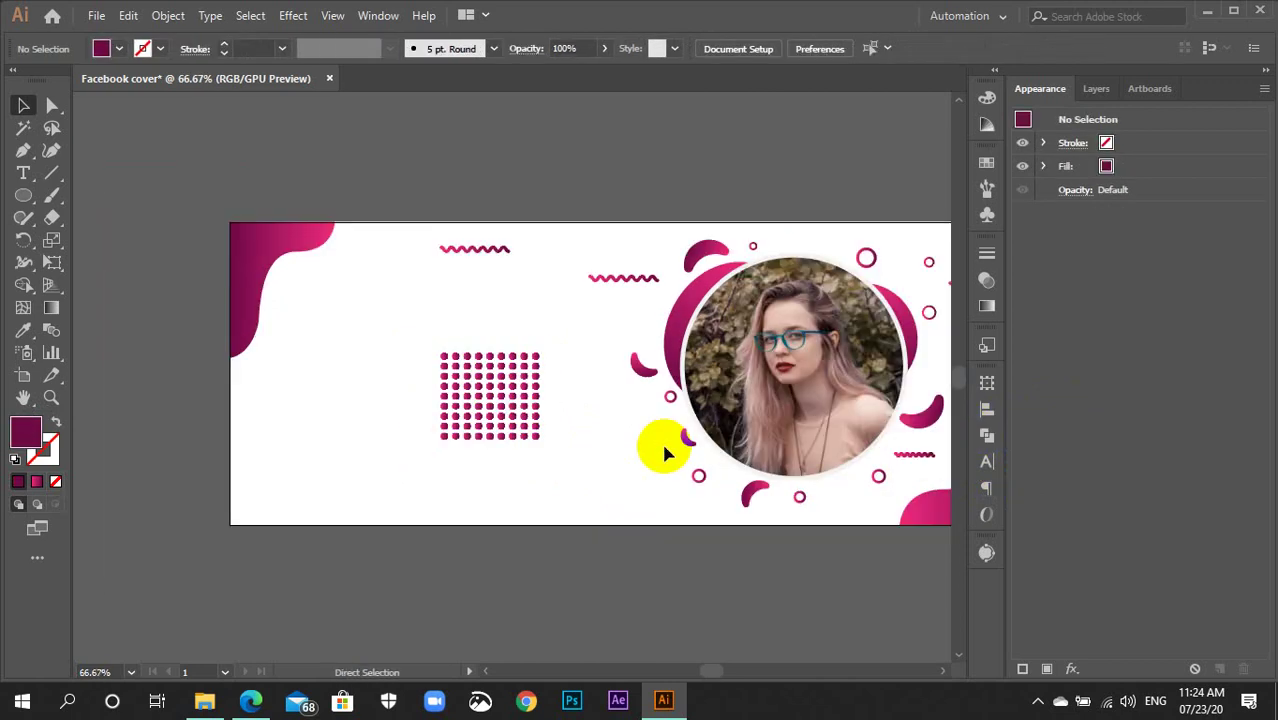
Alt-drag a duplicate of the dot grid, placing one copy above the artboard.
left_click(500, 423)
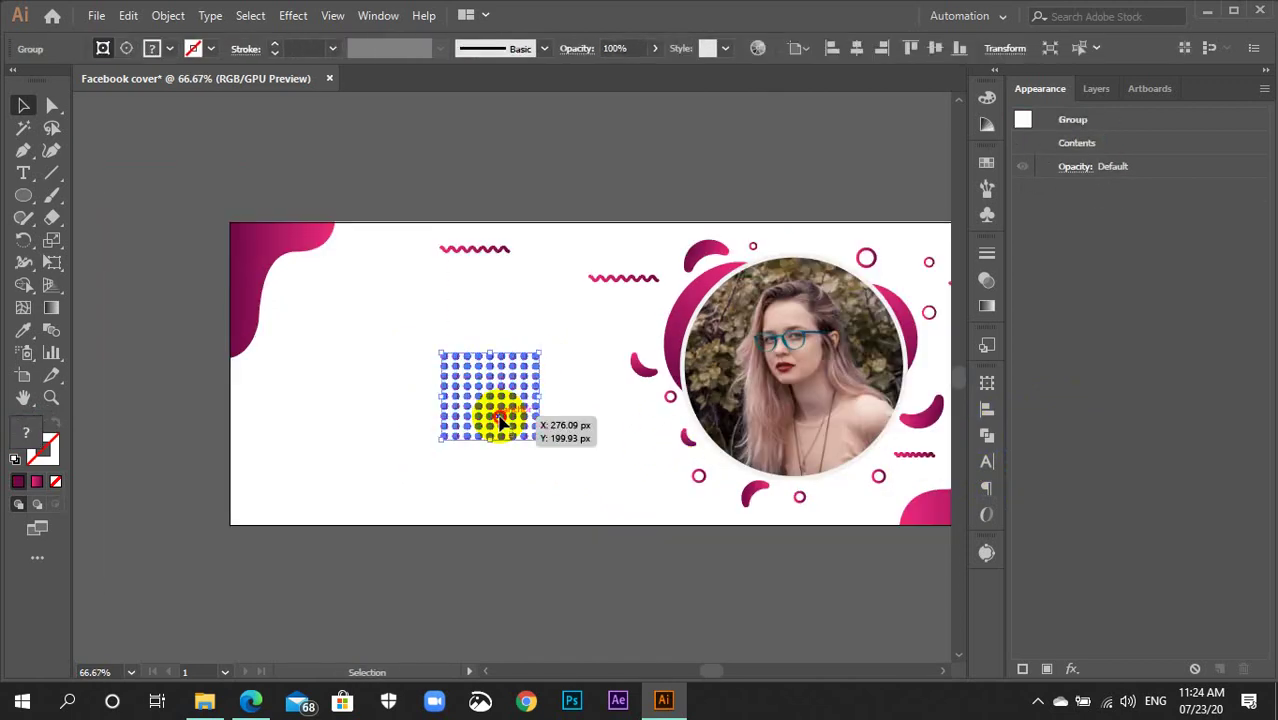
mouse_move(500, 423)
left_mouse_down()
mouse_move(533, 187)
mouse_move(546, 340)
mouse_move(602, 421)
left_mouse_up()
left_click(583, 177)
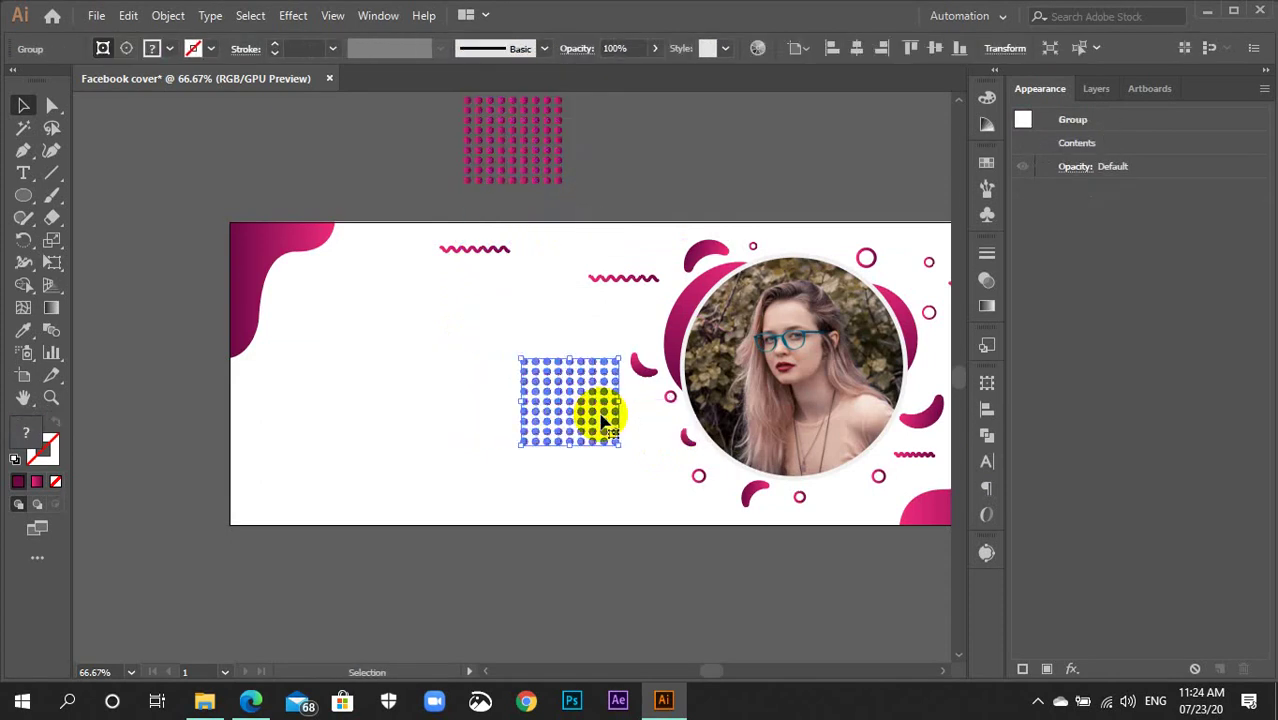
left_click(610, 475)
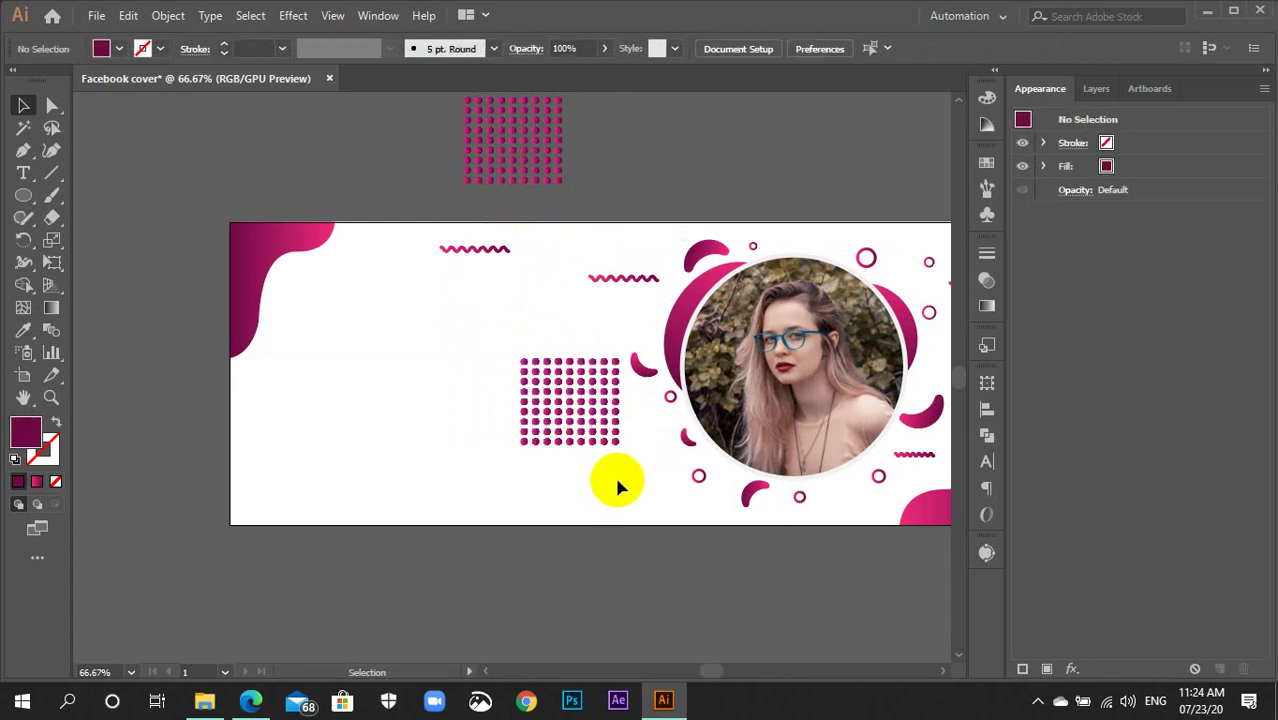
scroll(616, 485, "up", 1)
scroll(608, 495, "up", 1)
left_click_drag(747, 562, 365, 480)
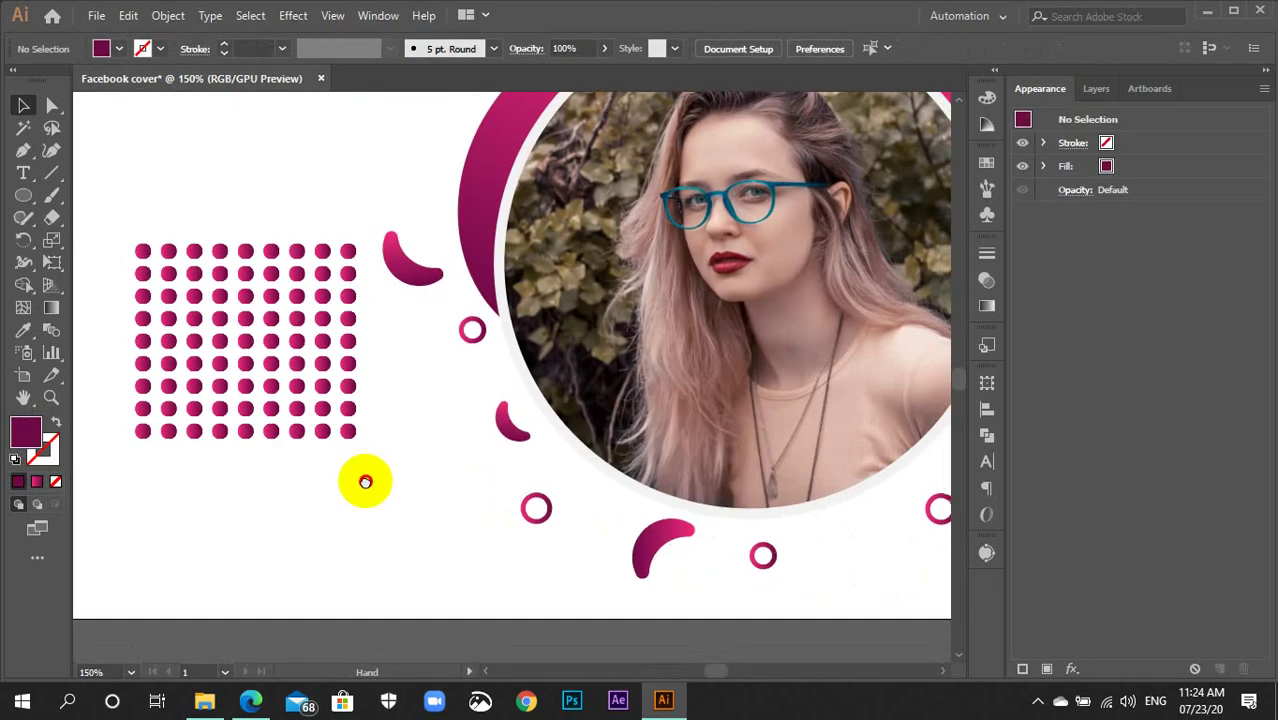
Scale the grid copy down and move it against the portrait circle's lower-left edge.
left_click(342, 428)
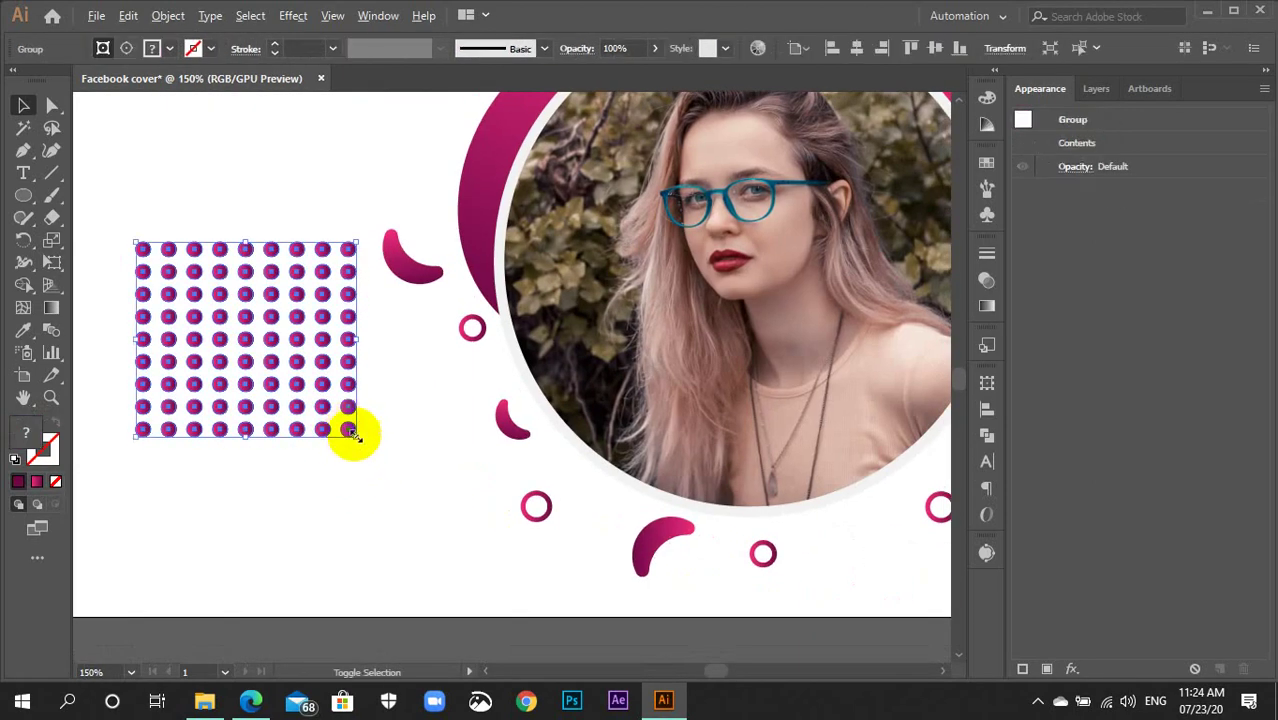
mouse_move(352, 432)
left_mouse_down()
mouse_move(298, 362)
mouse_move(505, 452)
left_mouse_up()
key("ctrl+minus")
key("ctrl+minus")
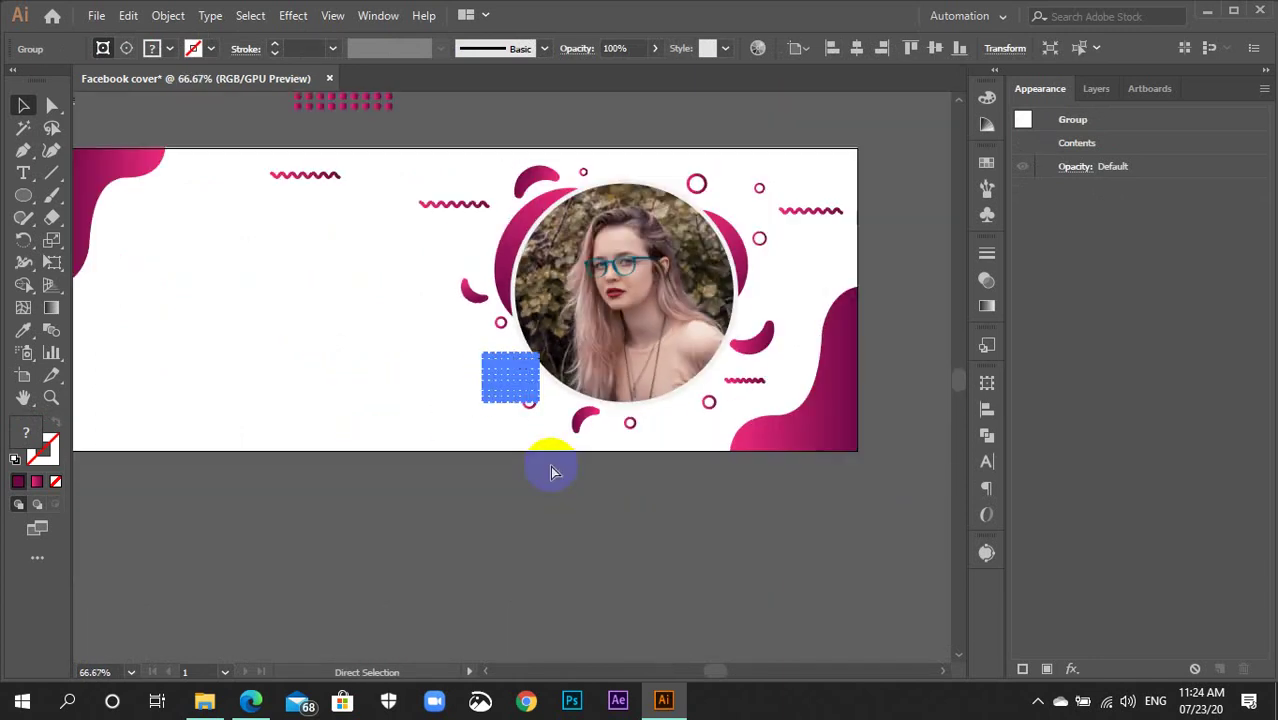
left_click(550, 470)
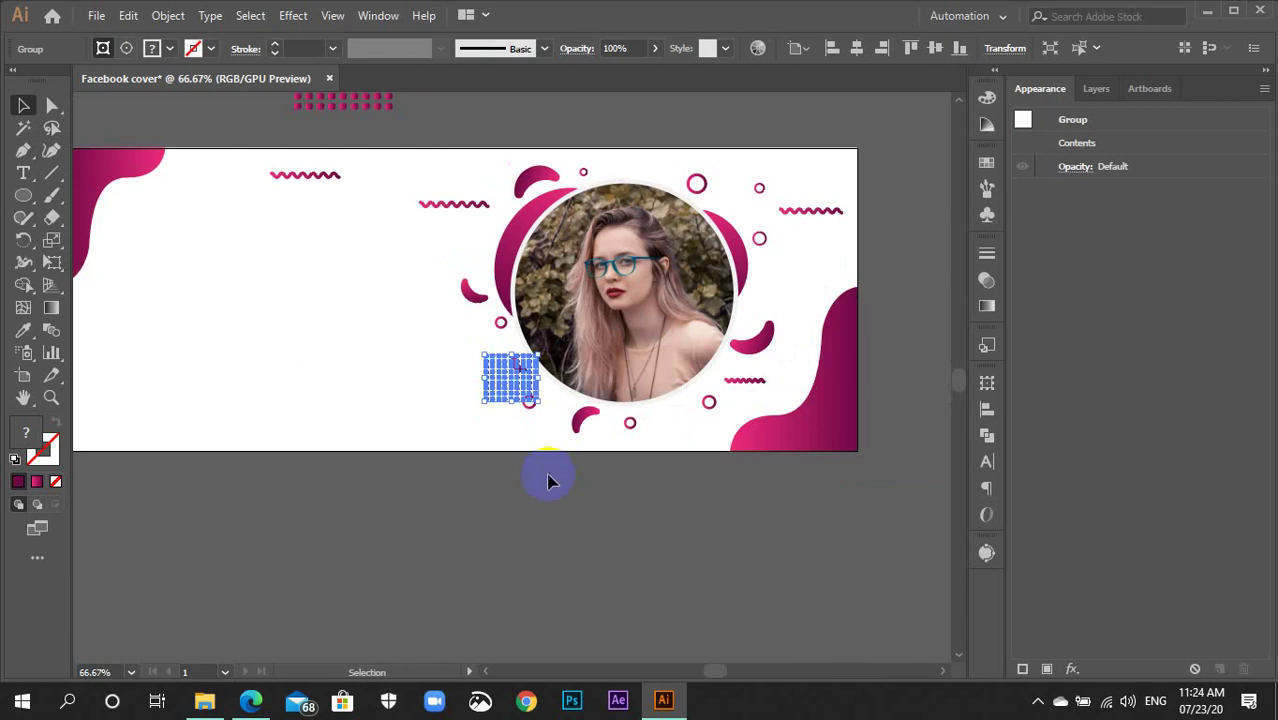
left_click_drag(521, 413, 503, 390)
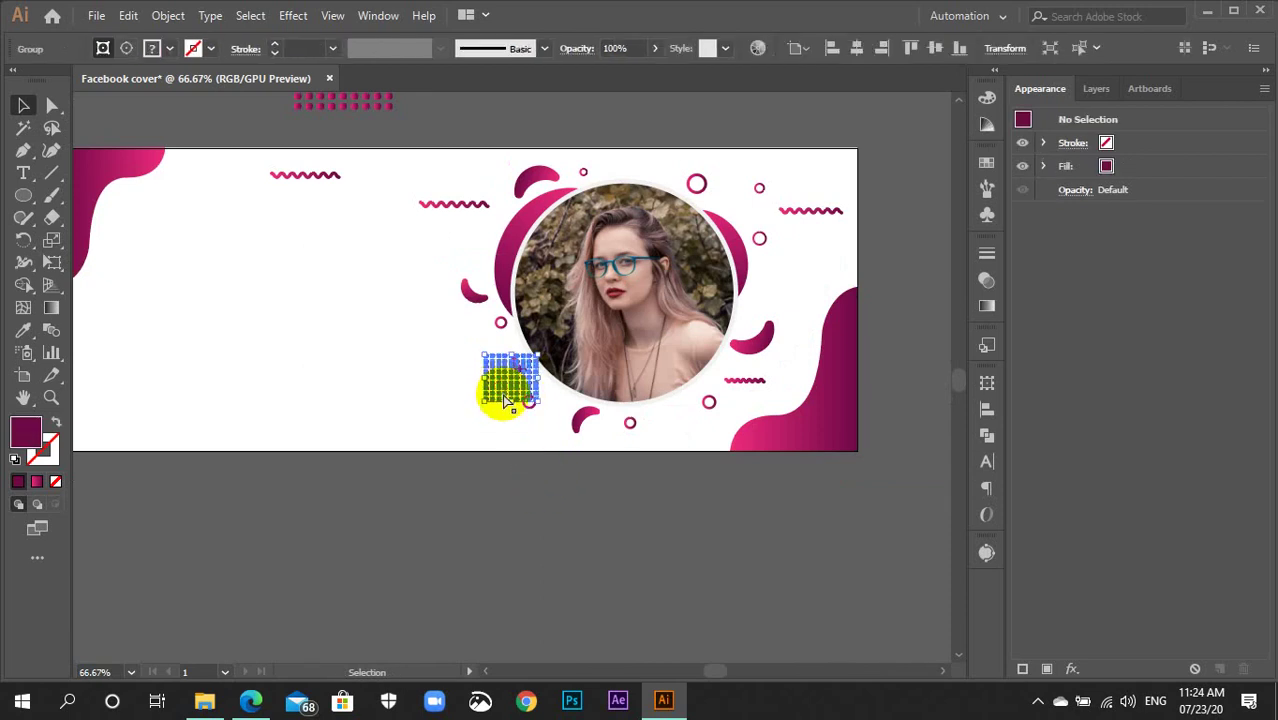
key("ctrl+equal")
key("ctrl+equal")
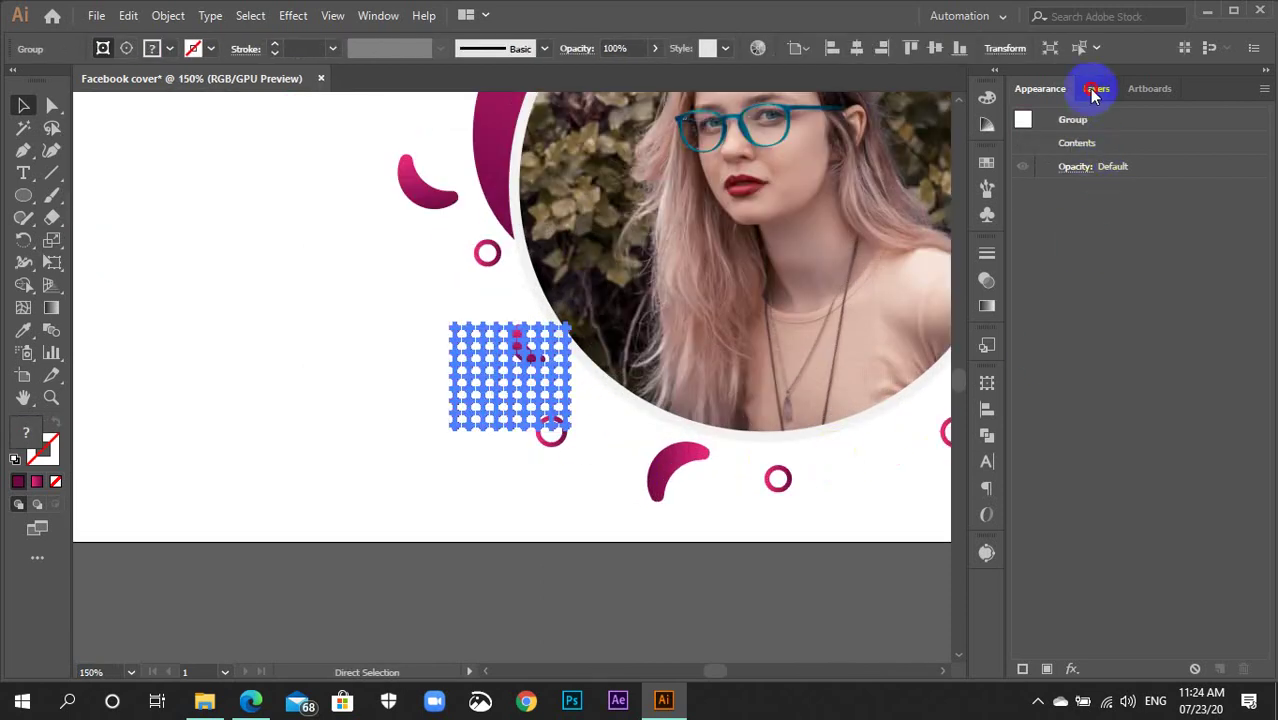
Send the small dot grid backward behind the photo.
left_click(1093, 90)
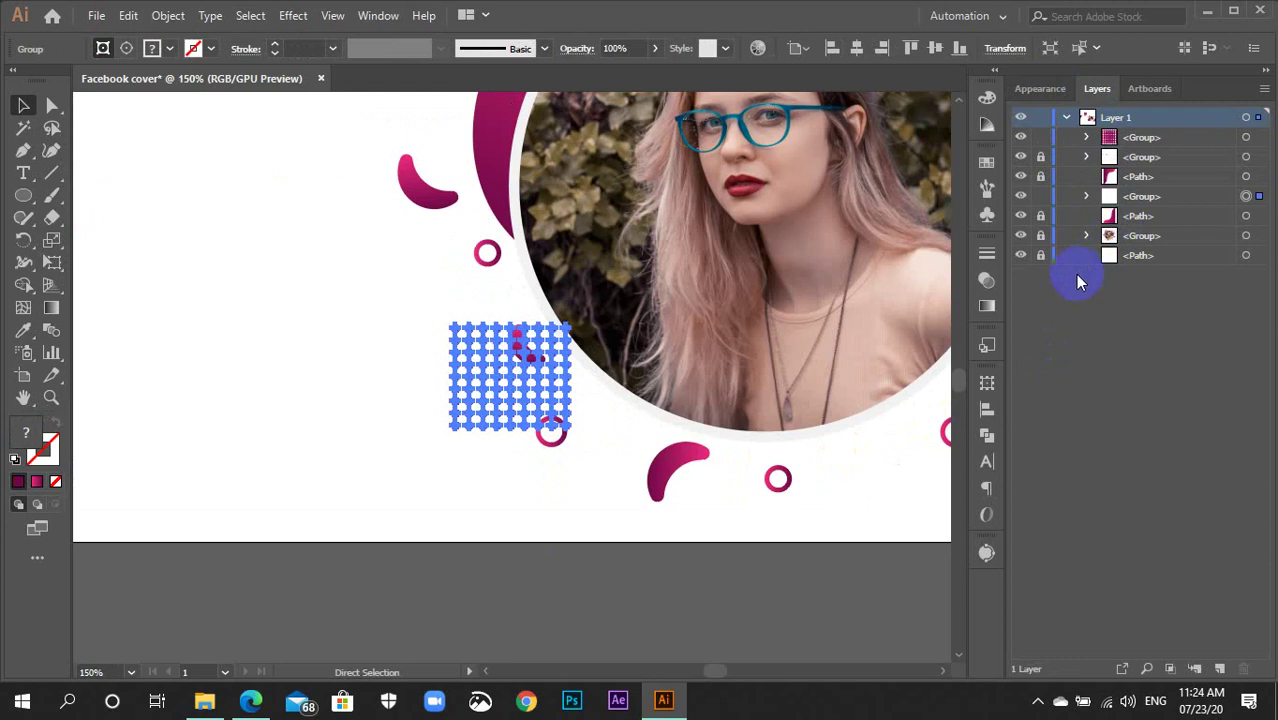
key("ctrl+bracketleft")
key("v")
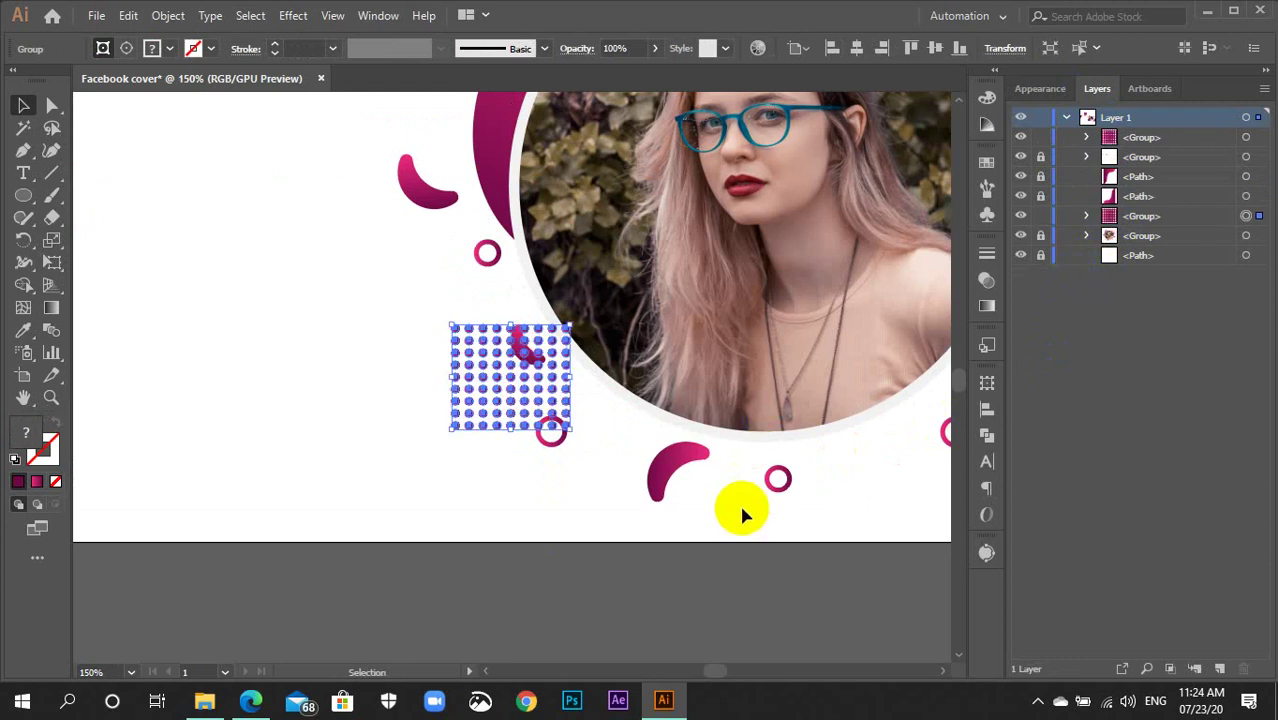
left_click(743, 513)
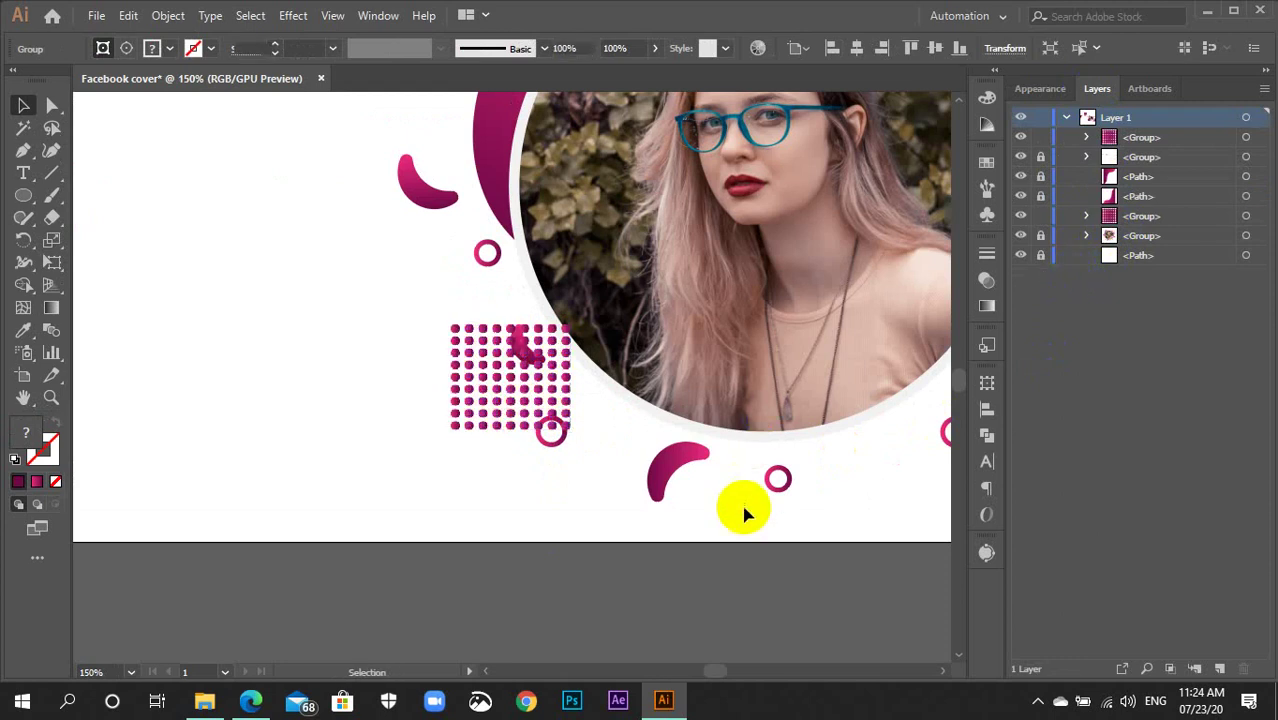
left_click(503, 400)
key("ctrl+bracketleft")
left_click(388, 398)
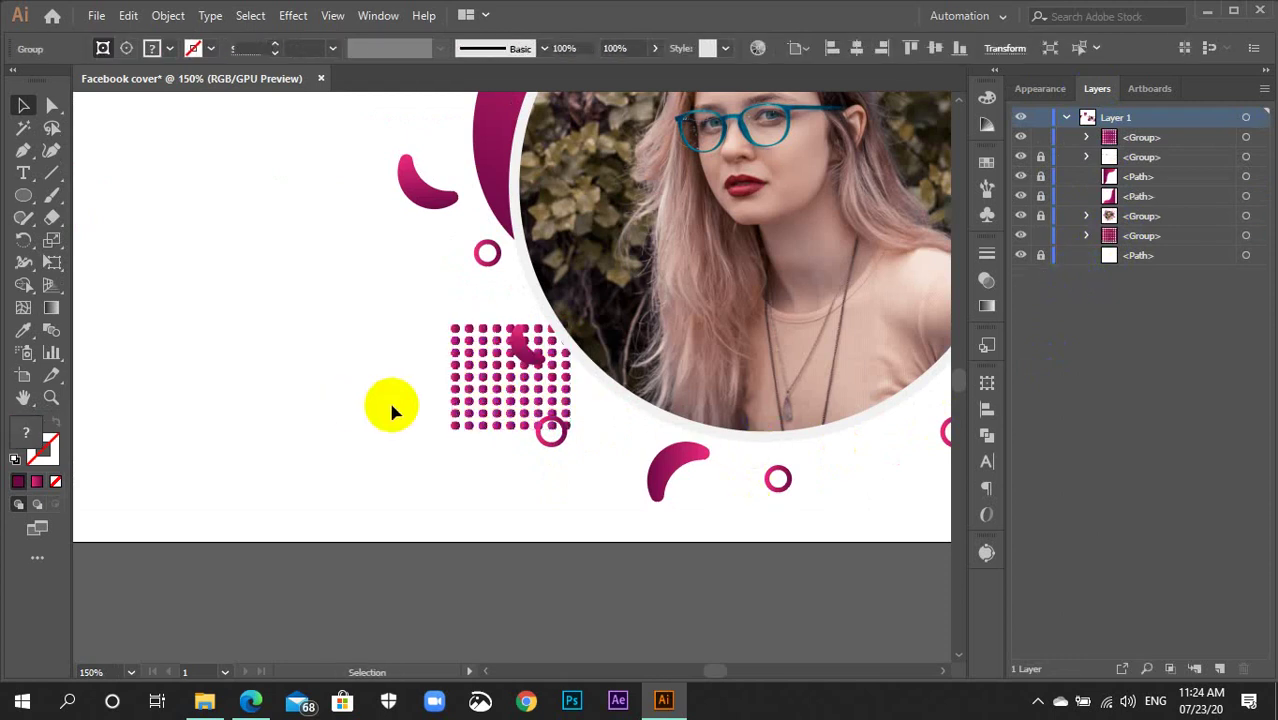
Recolour the small dot grid light grey, then switch to a lighter grey swatch.
left_click(494, 420)
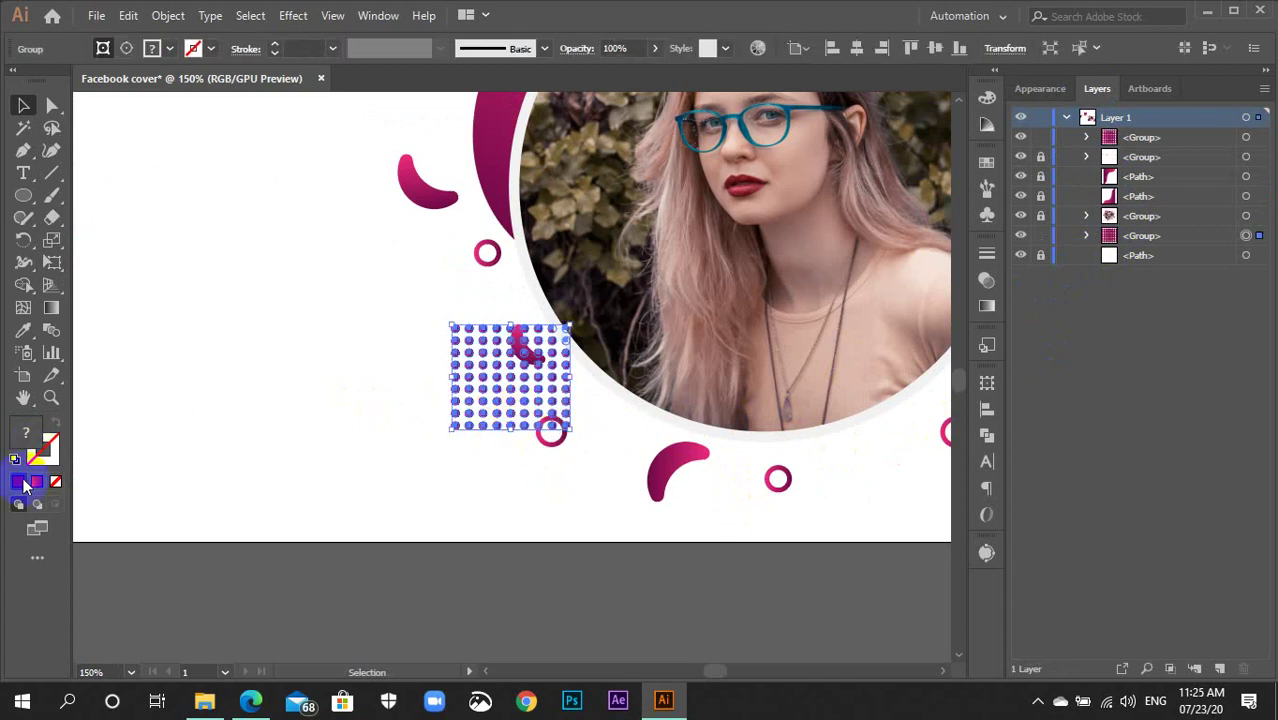
left_click(986, 163)
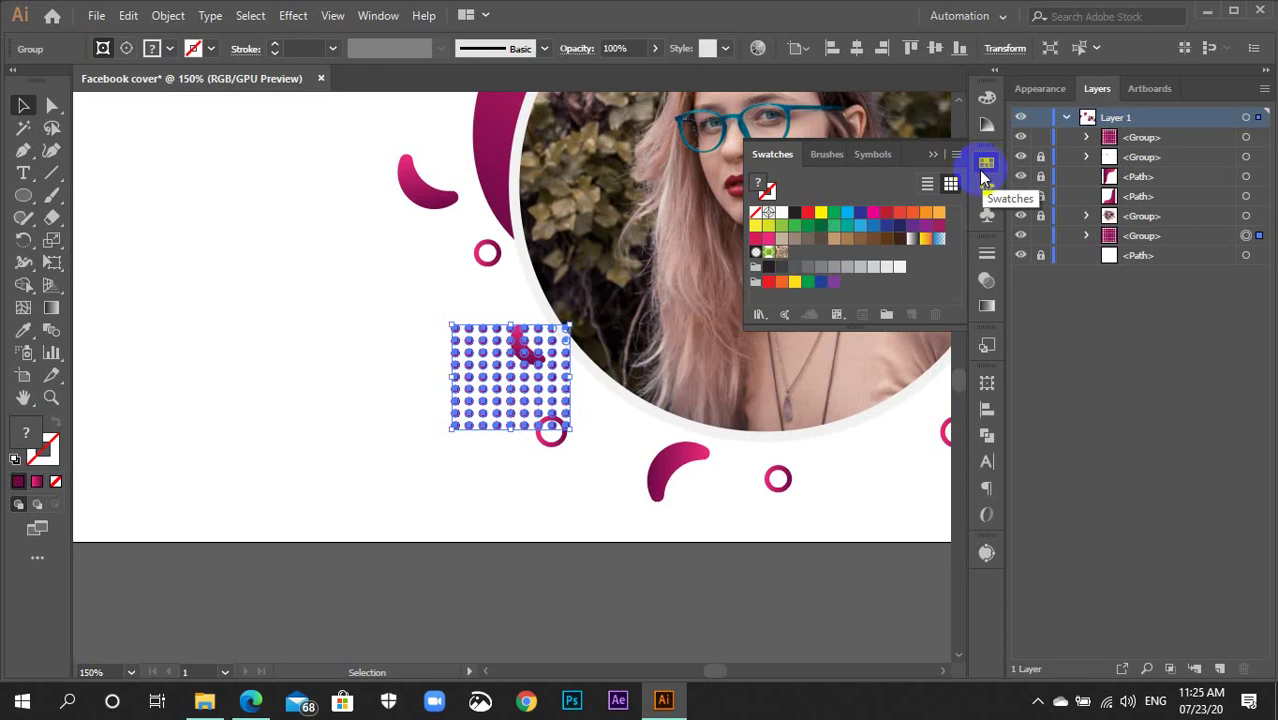
left_click(860, 268)
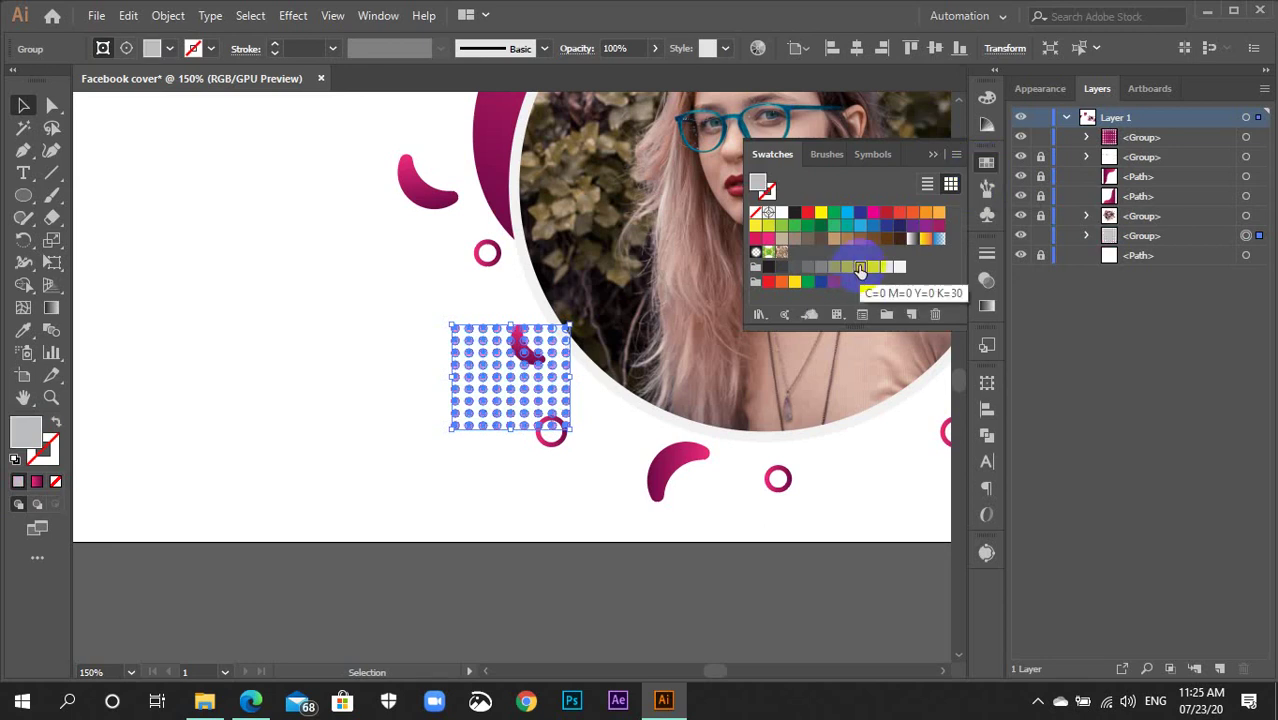
left_click(502, 406)
left_click(469, 448)
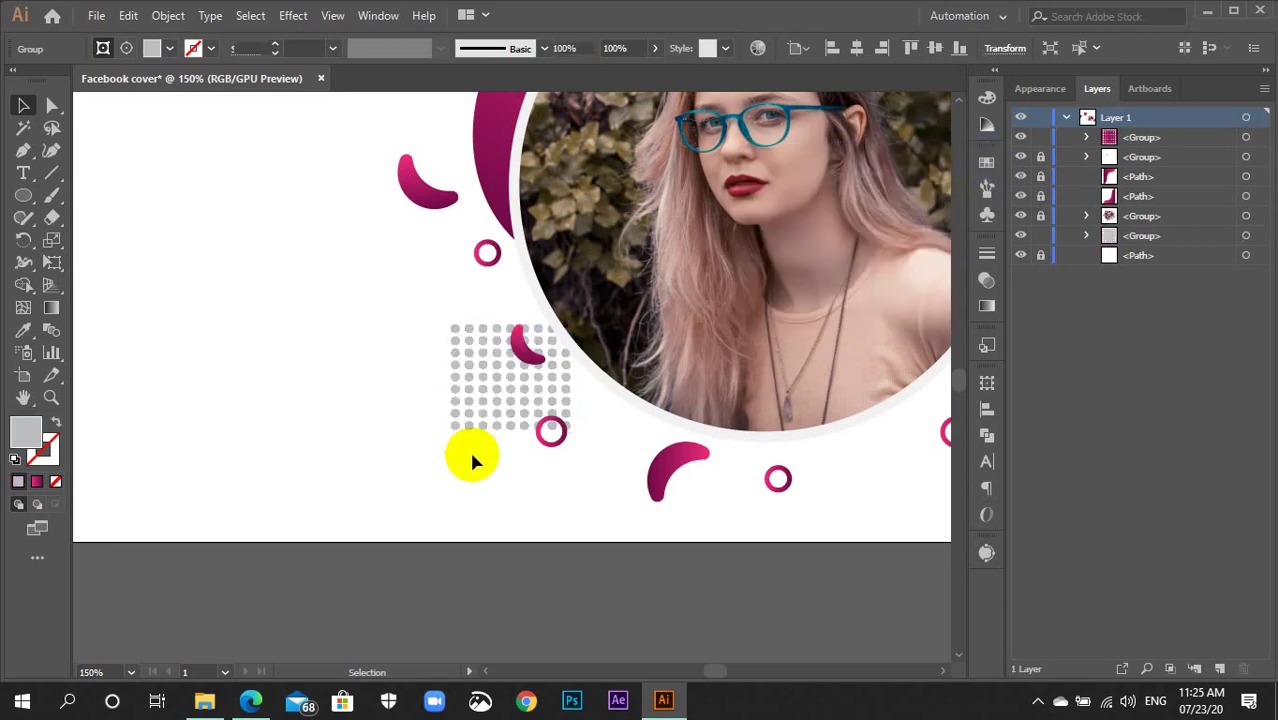
left_click(508, 395)
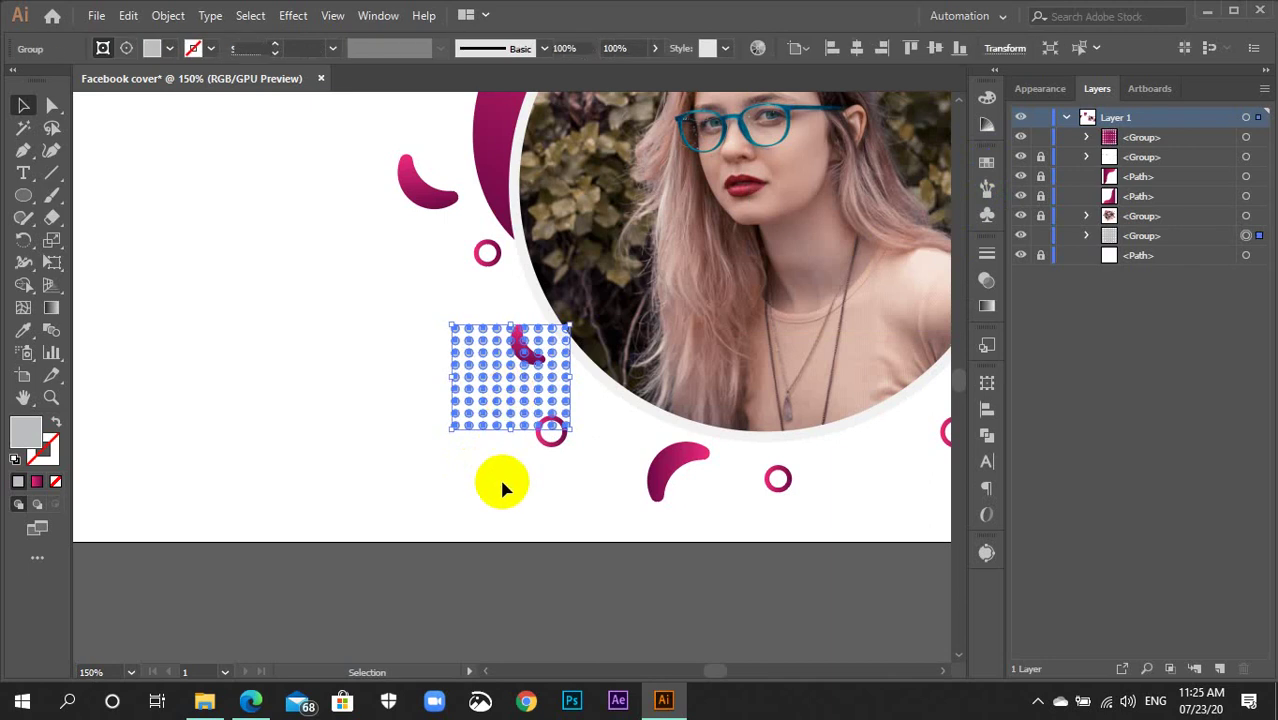
left_click(502, 486)
left_click(507, 418)
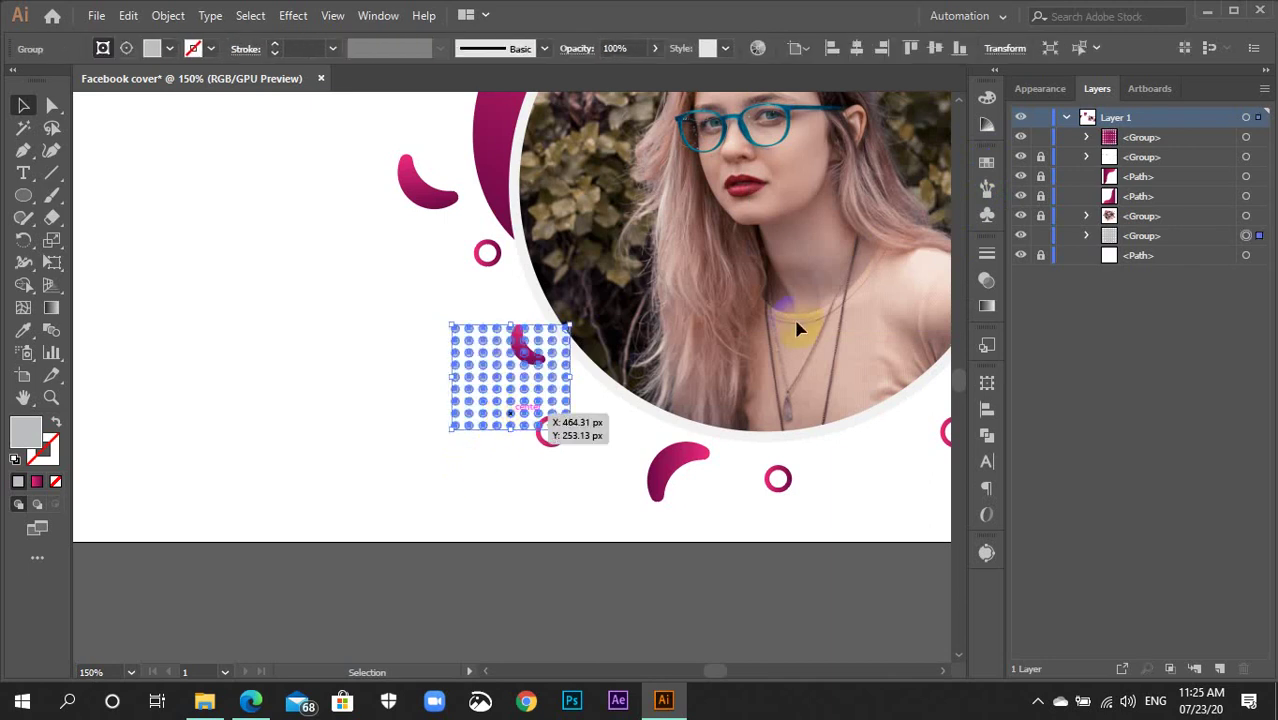
left_click(987, 166)
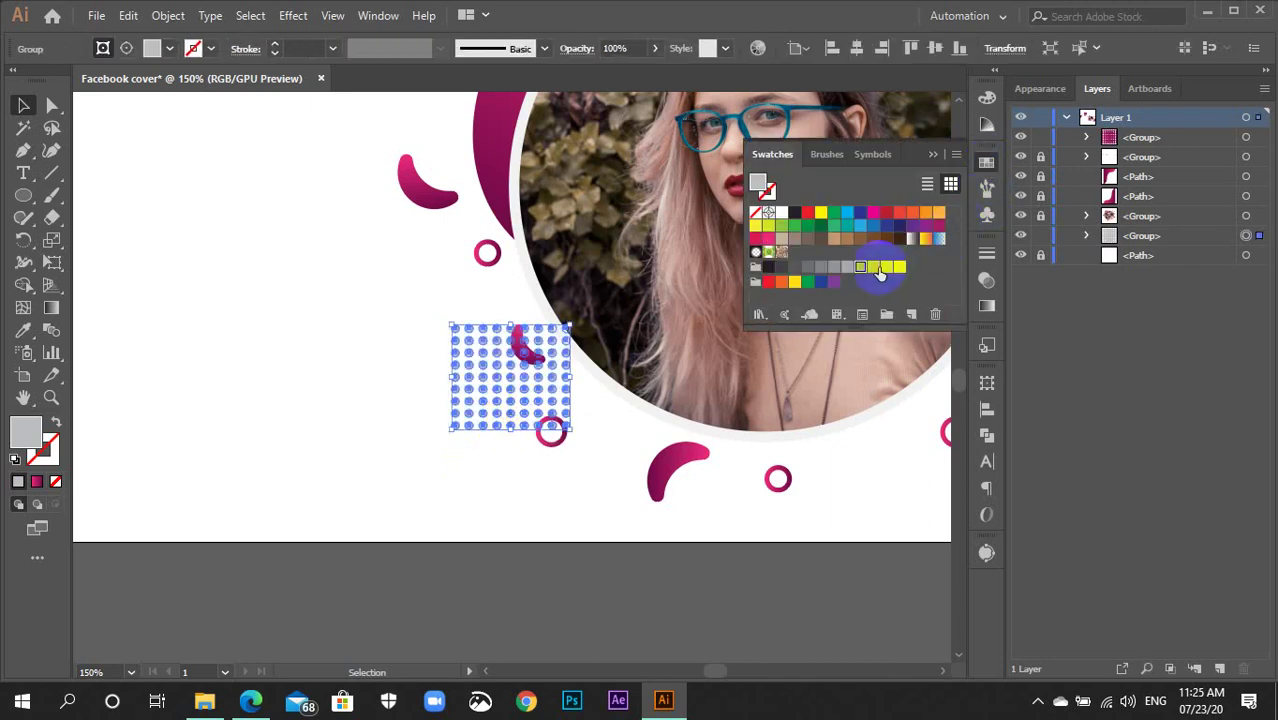
left_click(877, 268)
left_click(369, 511)
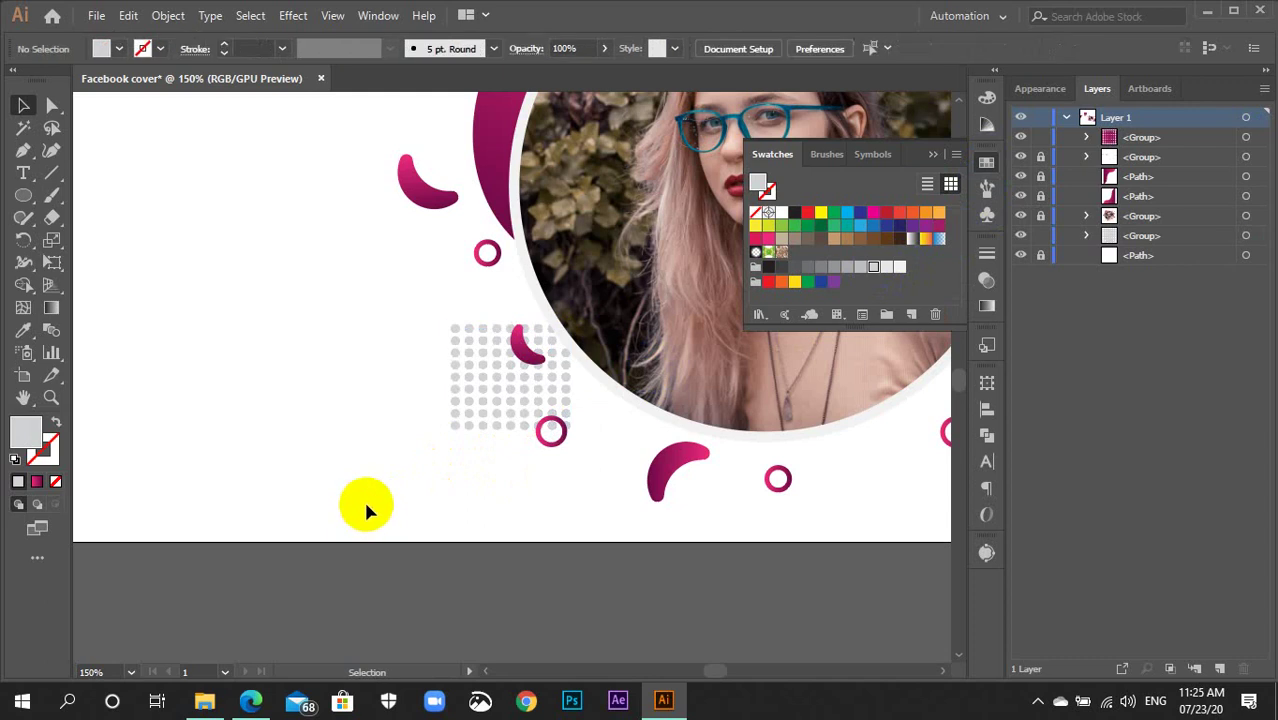
left_click(508, 405)
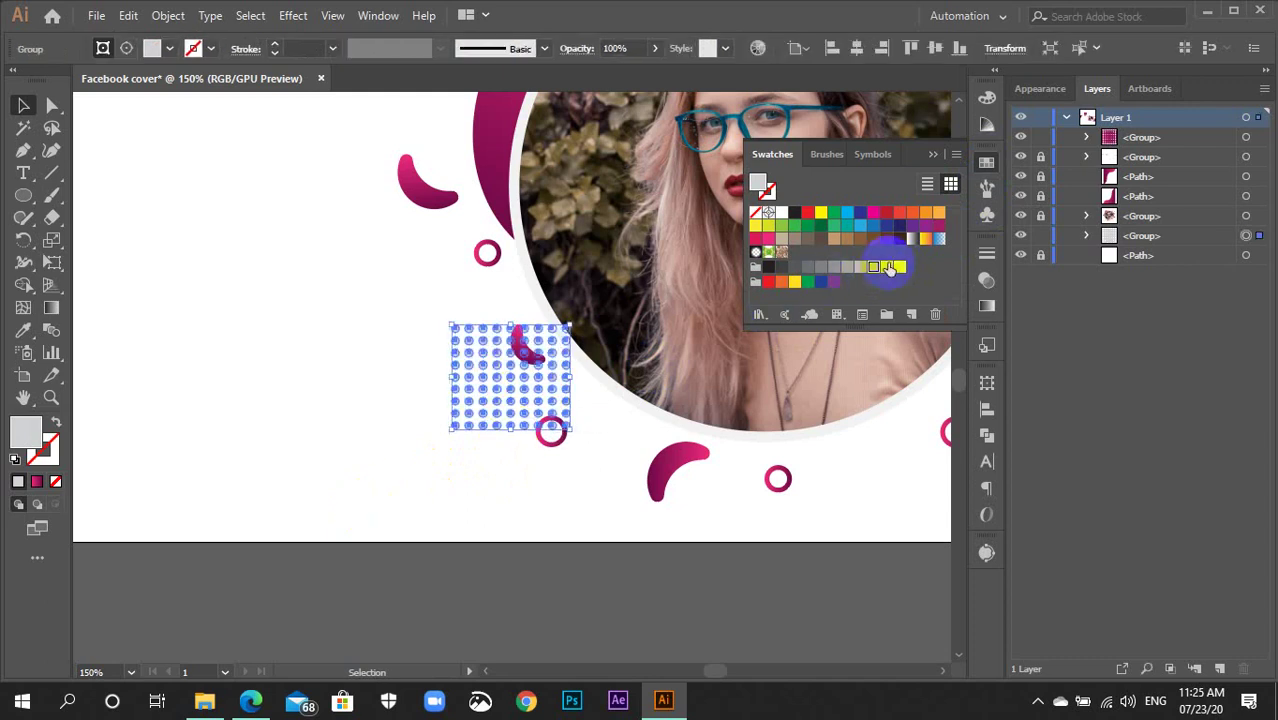
left_click(531, 496)
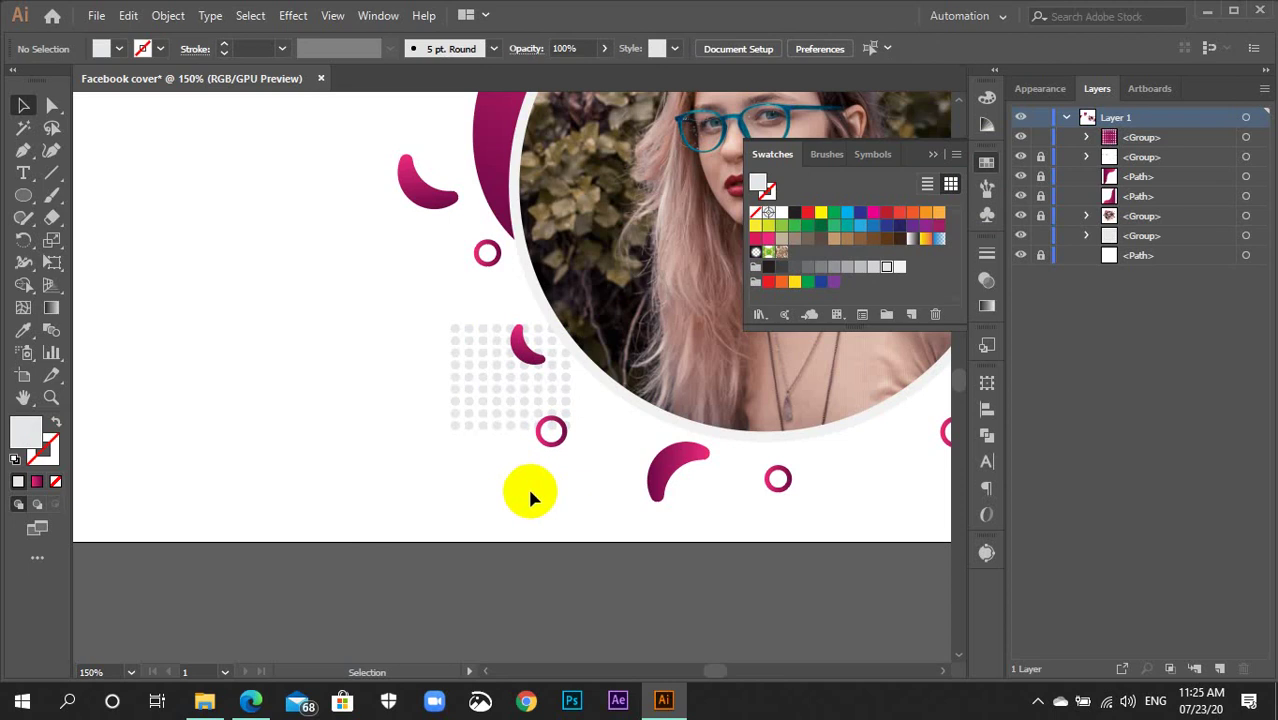
Try stretching the dot grid wider to the left, then undo it and zoom out.
left_click(462, 382)
left_click_drag(457, 376, 411, 375)
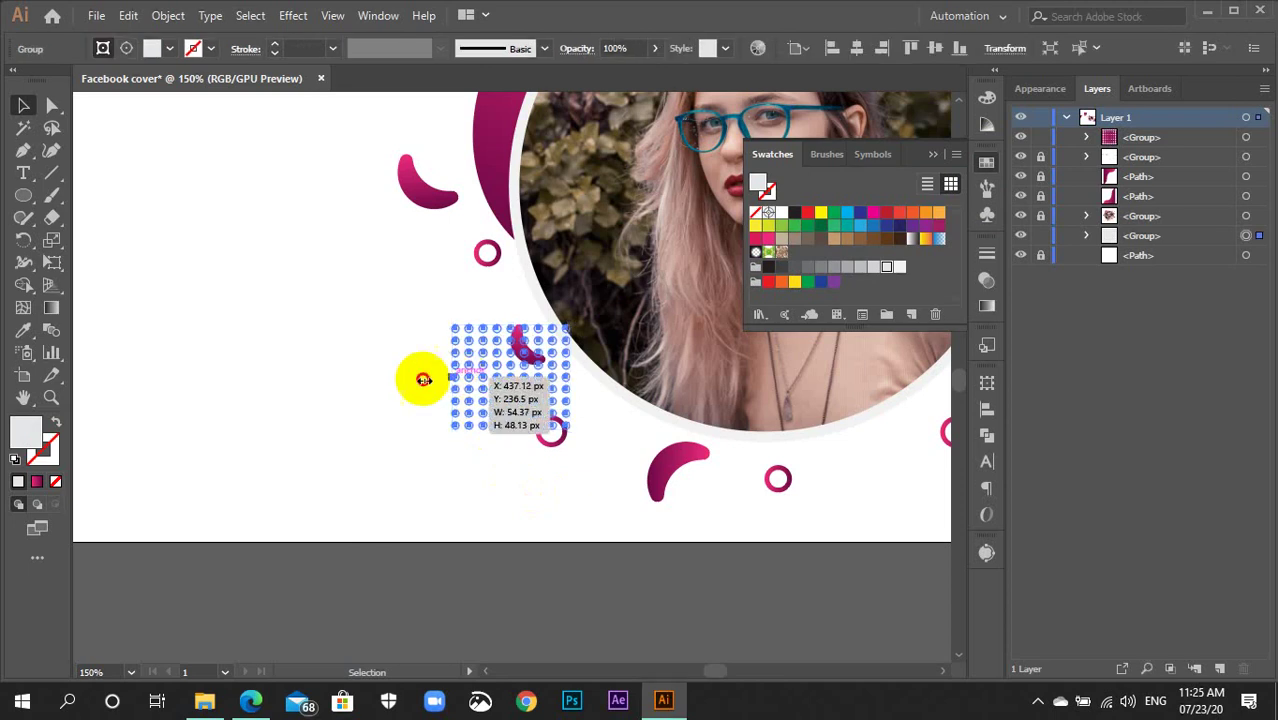
left_click(441, 443)
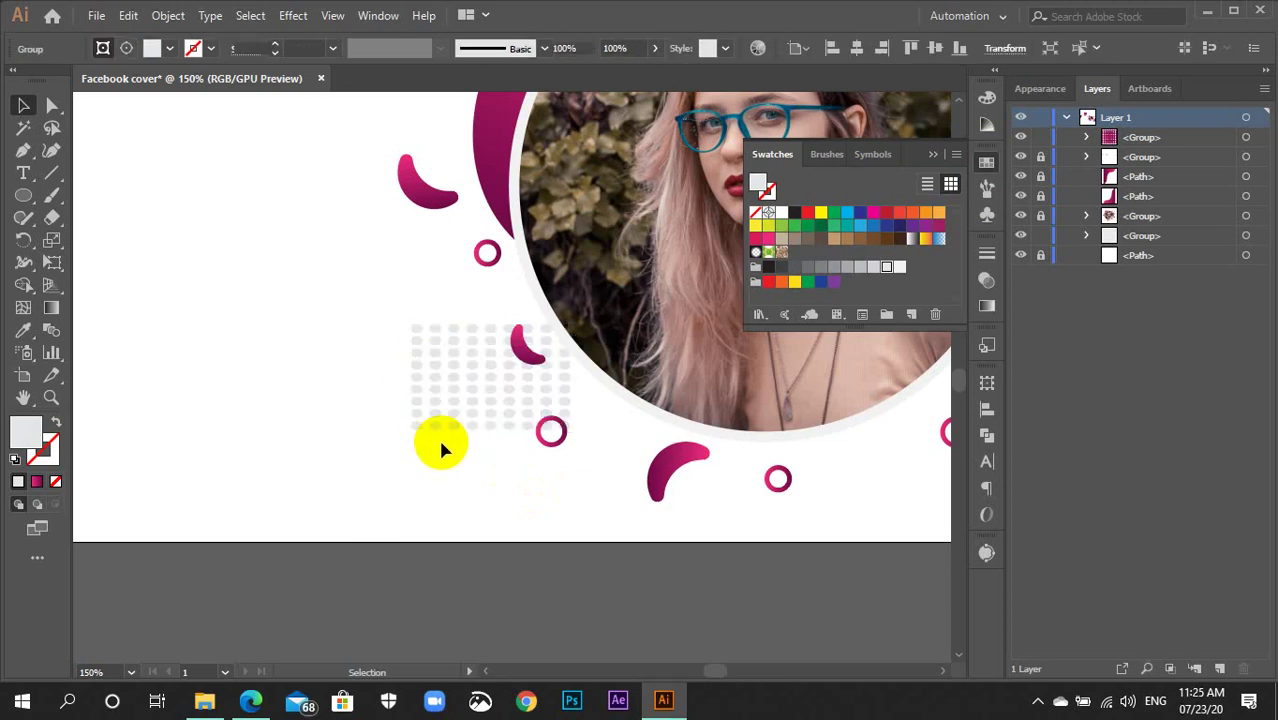
key("a")
key("ctrl+z")
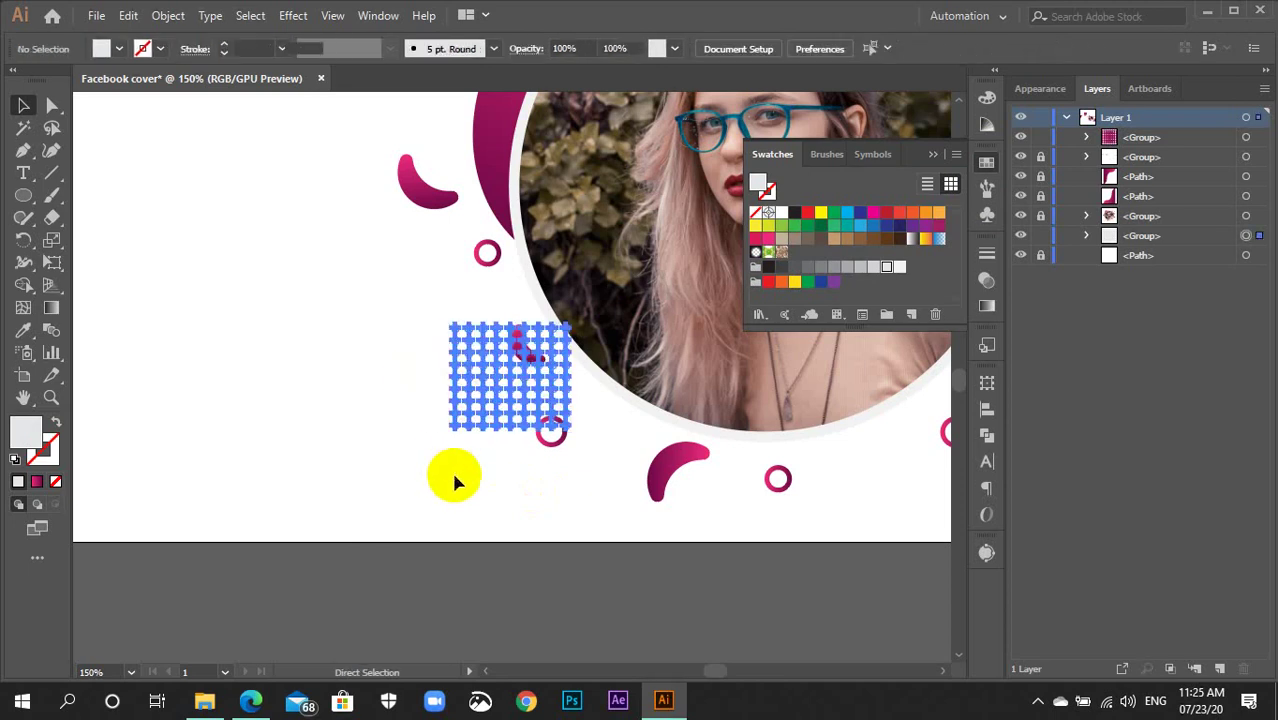
left_click(451, 469)
key("ctrl+minus")
key("ctrl+minus")
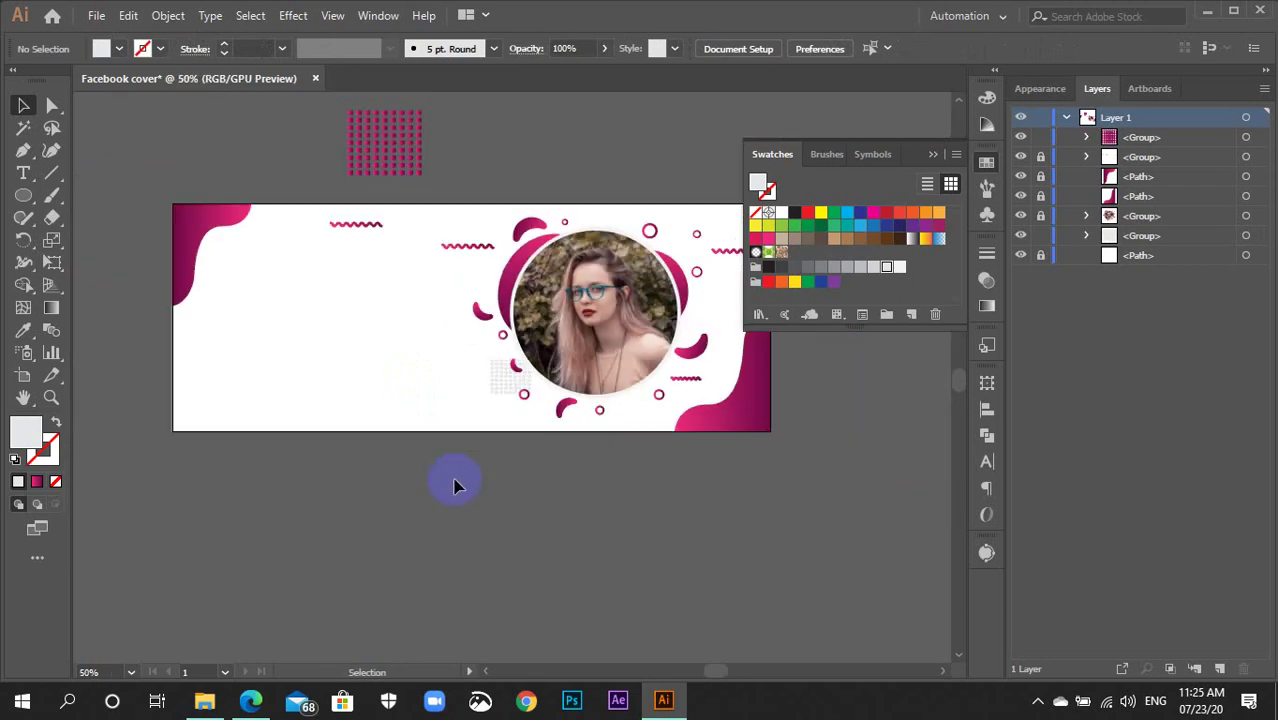
Nudge the grey dot grid up beside the portrait, close Swatches, and recentre the cover.
left_click_drag(502, 394, 503, 420)
left_click(503, 468)
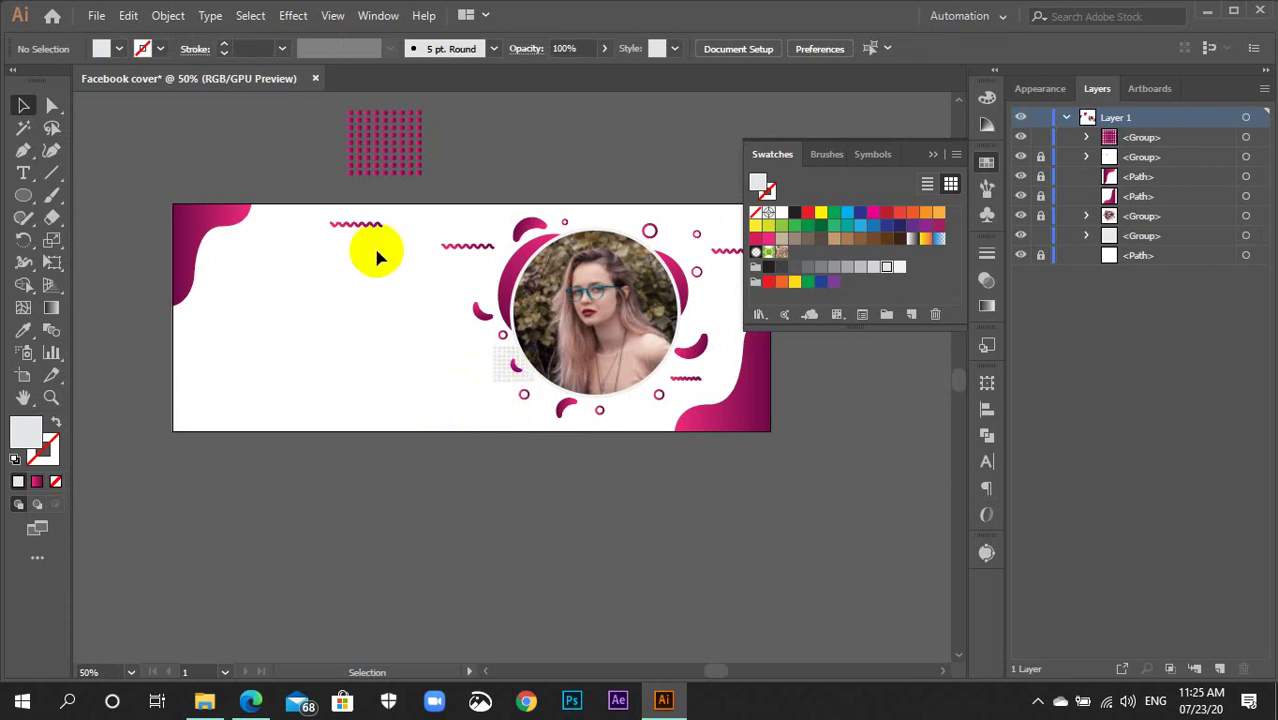
left_click(400, 134)
left_click(499, 134)
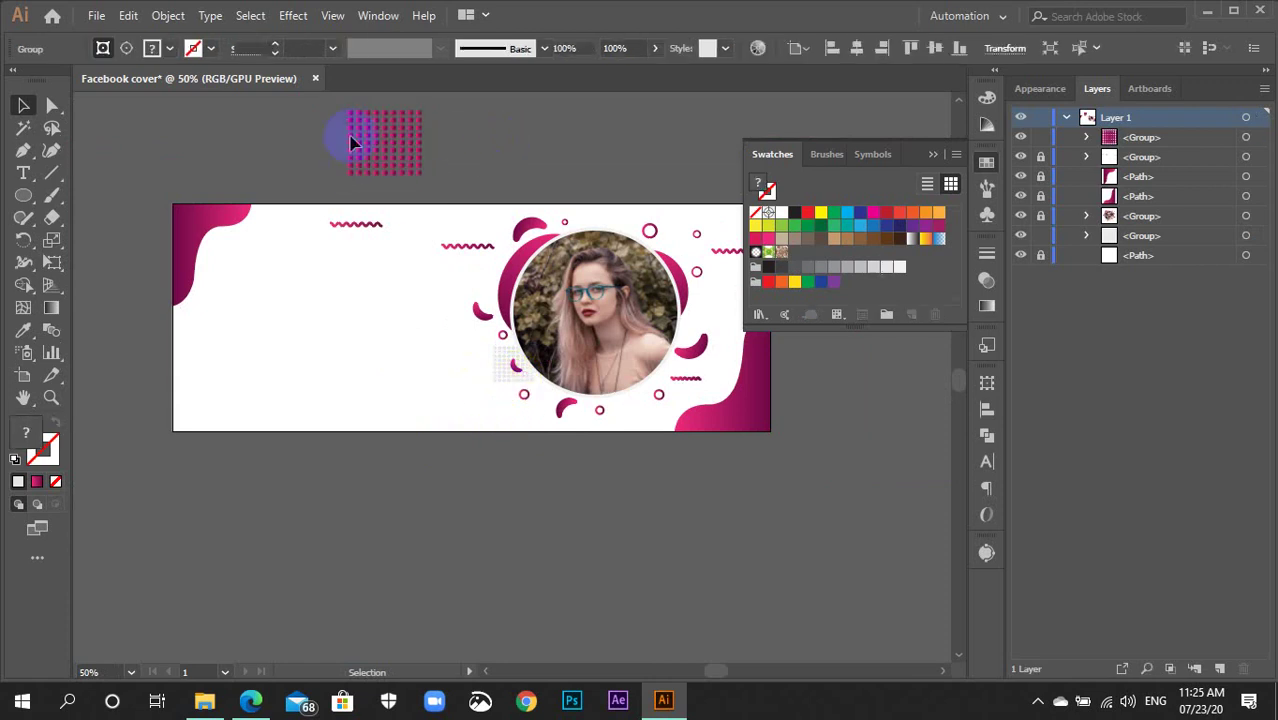
left_click(986, 161)
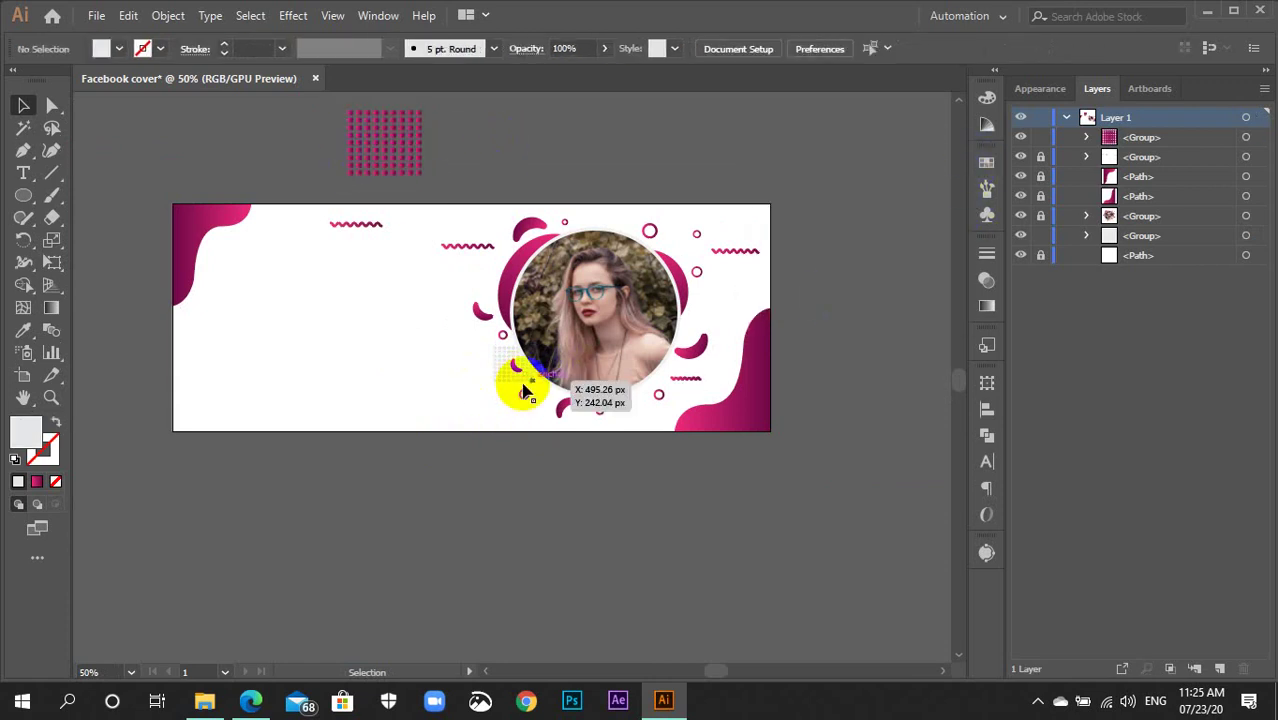
left_click(521, 390)
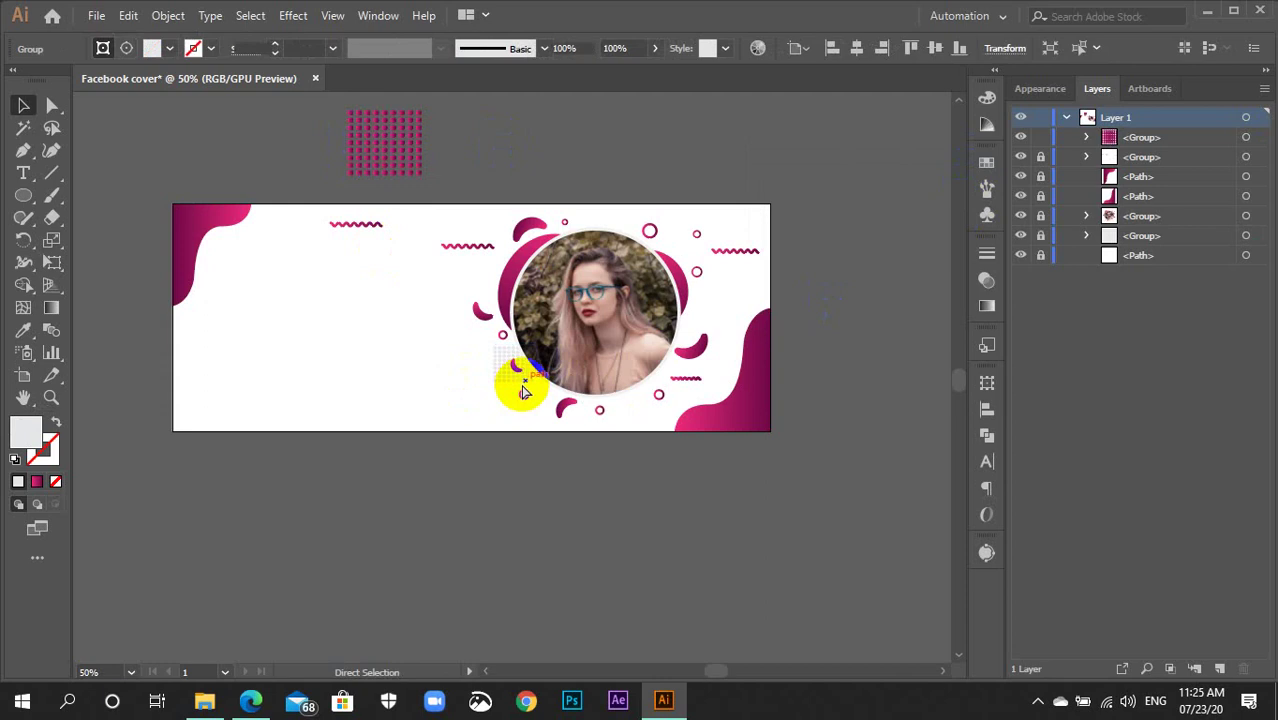
left_click(509, 506)
left_click_drag(460, 480, 551, 486)
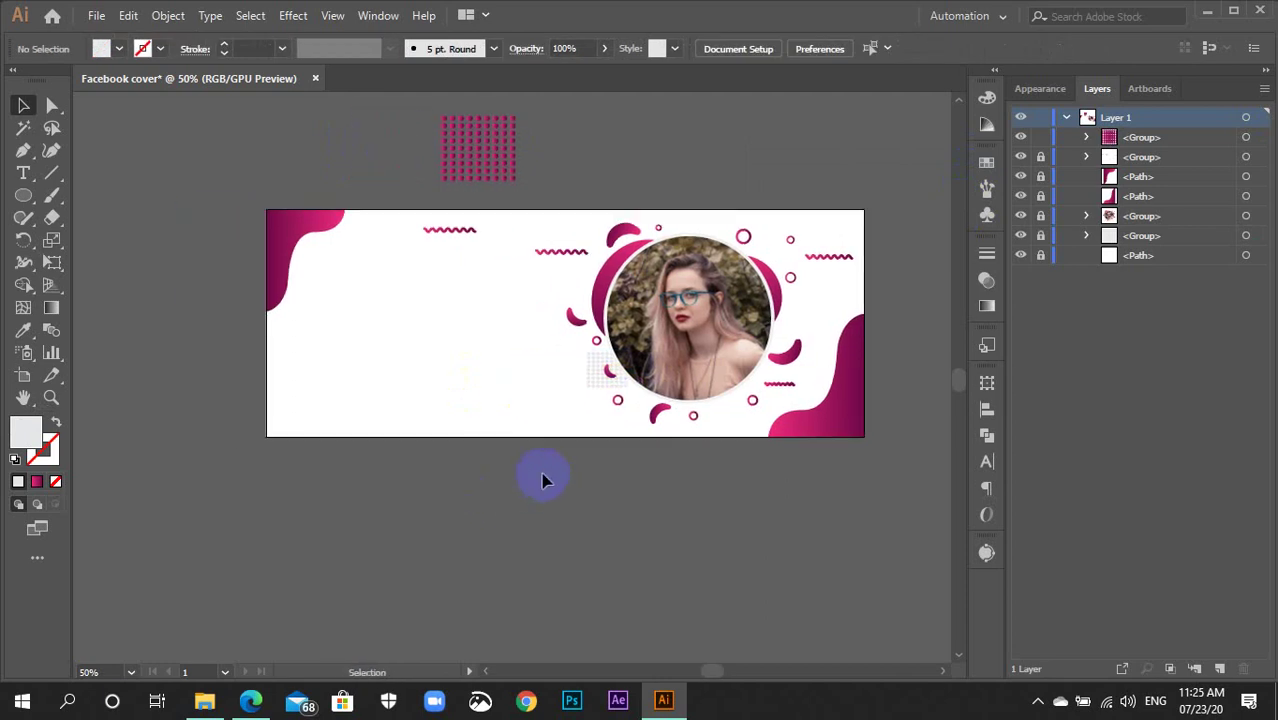
key("l")
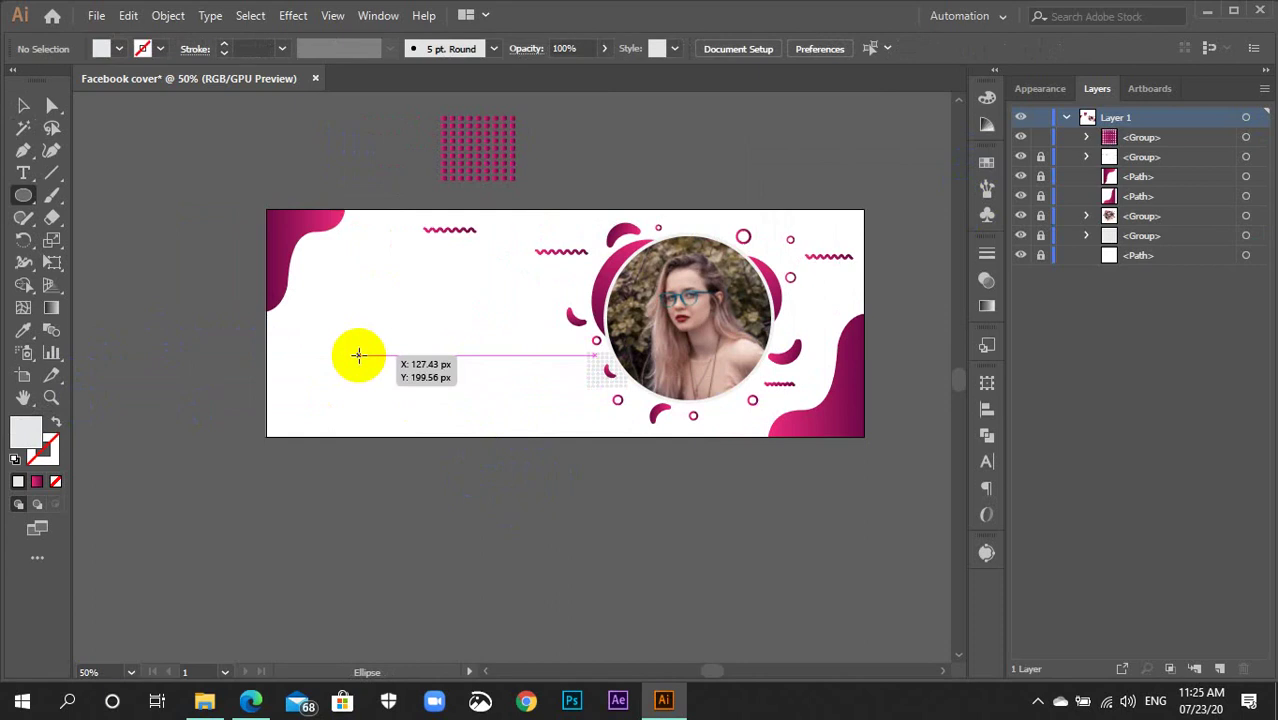
Draw a large circle over the cover's lower left and nudge it slightly up and right.
left_click_drag(367, 381, 520, 533)
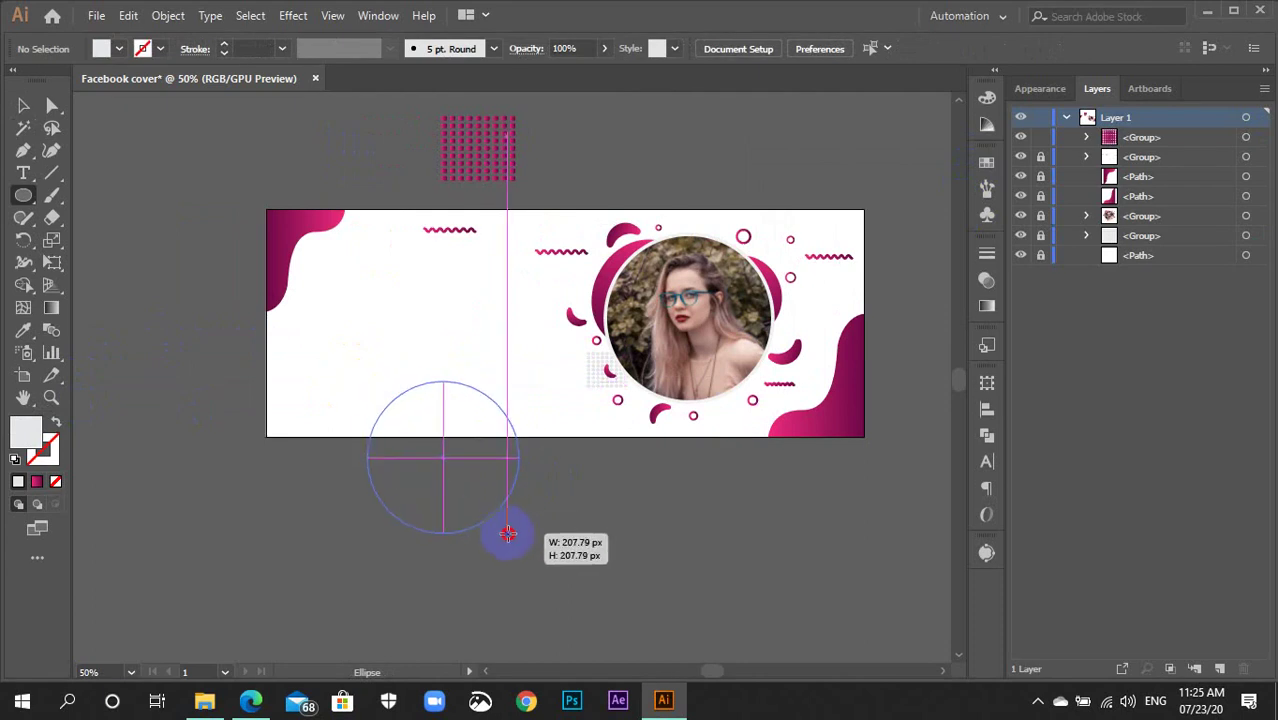
key("v")
left_click_drag(448, 470, 455, 456)
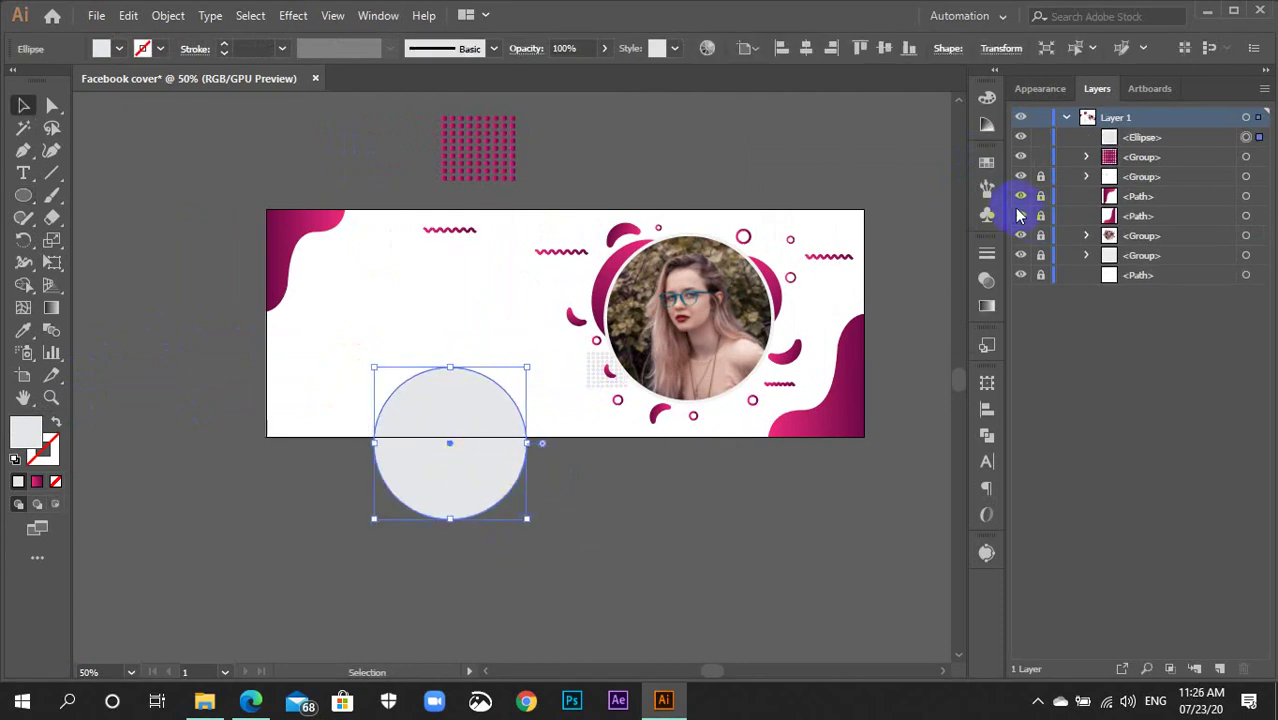
Fill the circle with light grey from the swatches.
left_click(987, 162)
left_click(898, 268)
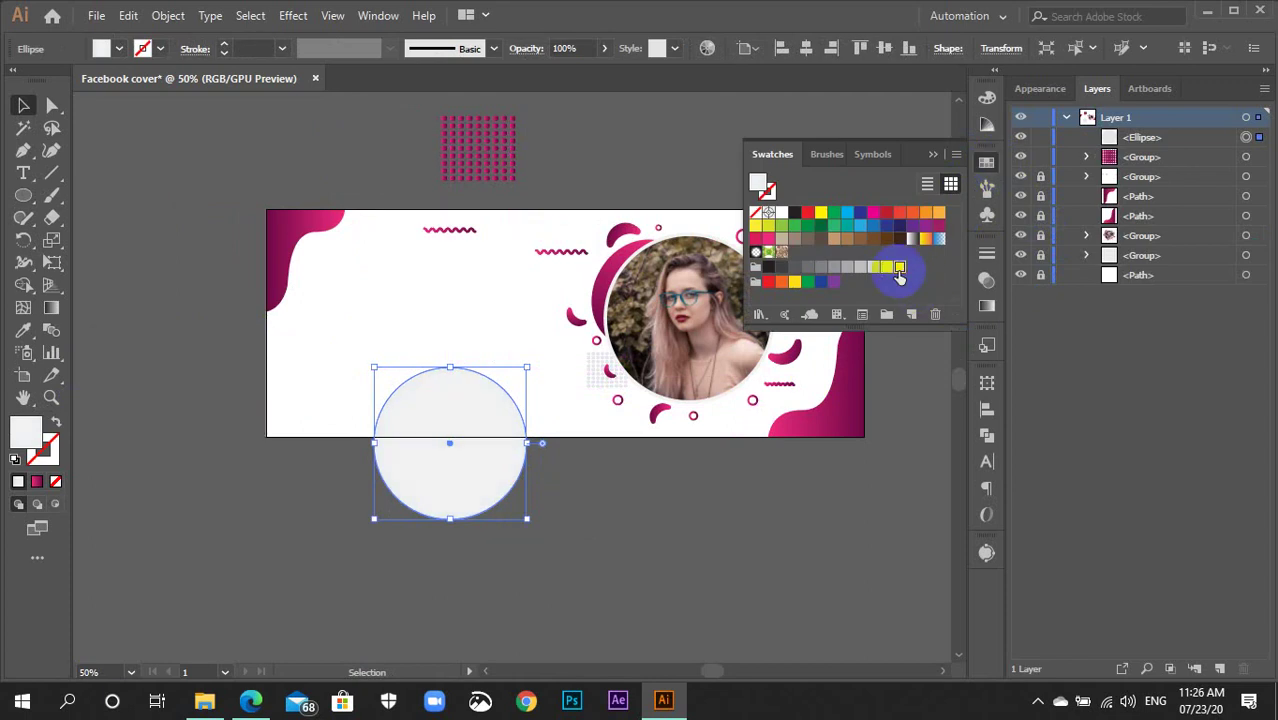
left_click(654, 520)
left_click(424, 474)
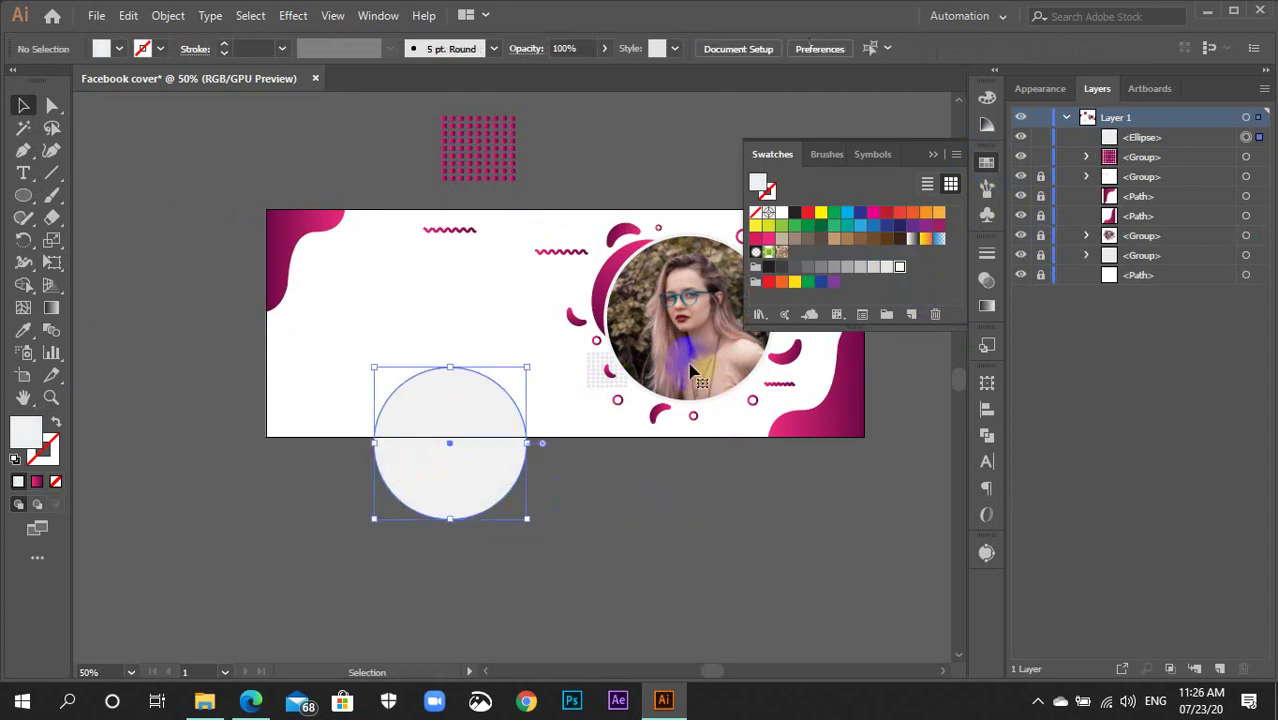
left_click(859, 267)
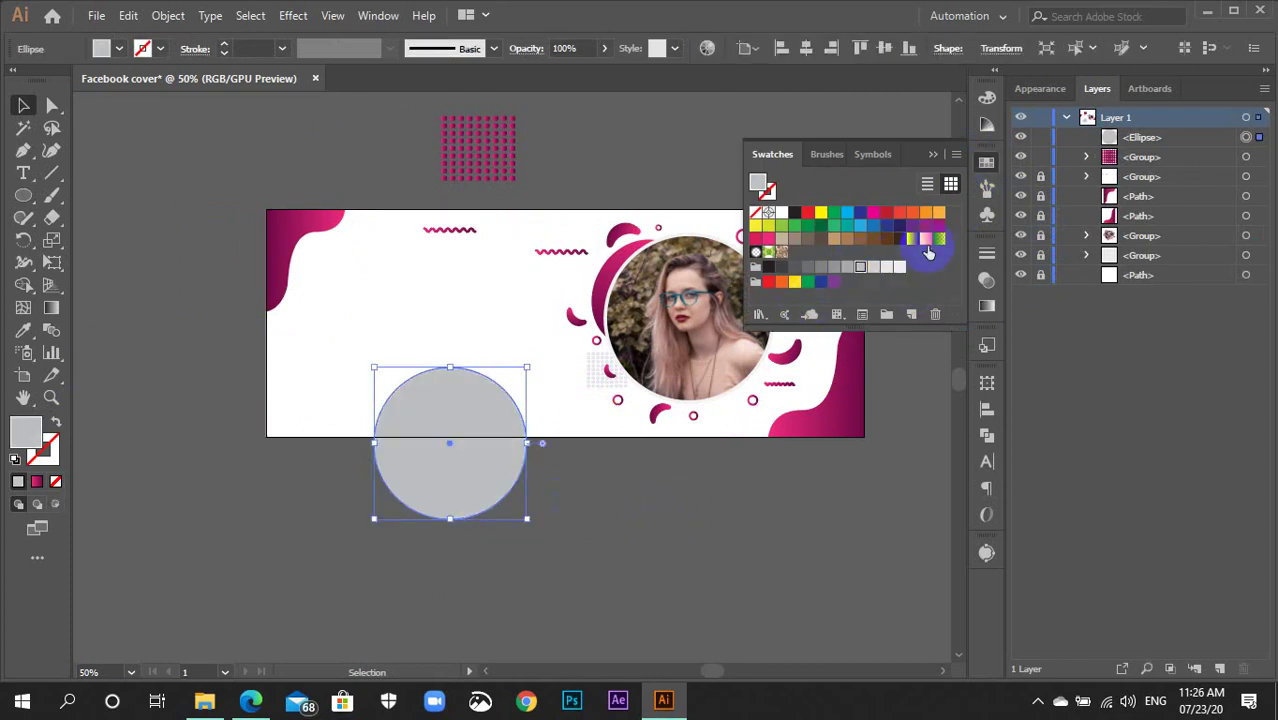
left_click(996, 168)
Try Darken, Multiply, Soft Light and Overlay blend modes on the circle, then return to Normal.
left_click(982, 286)
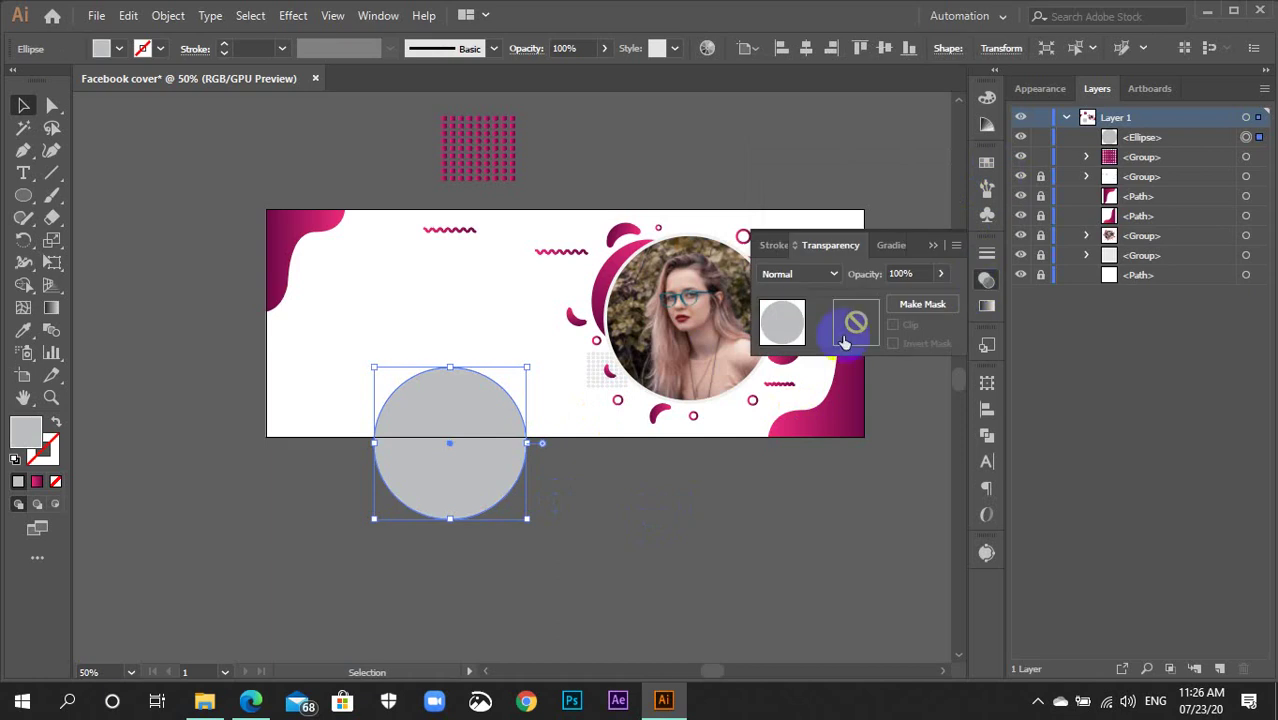
left_click(822, 273)
left_click(792, 320)
left_click(833, 275)
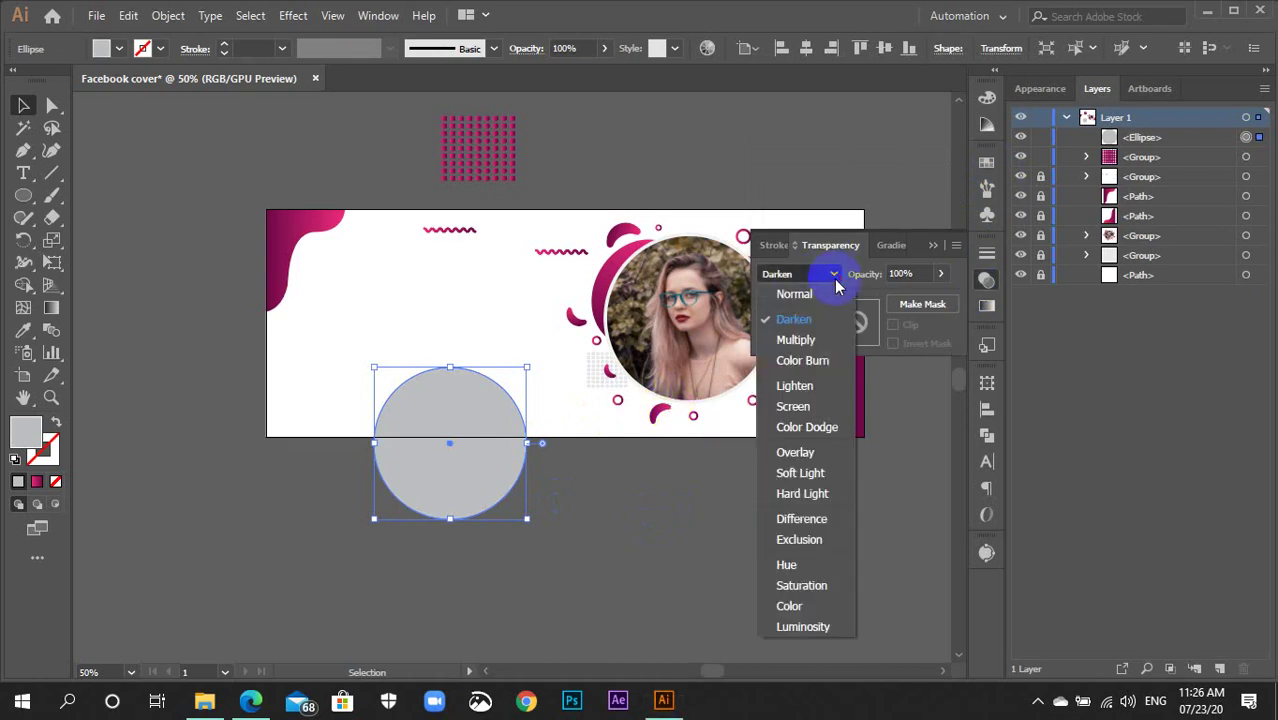
left_click(796, 340)
left_click(585, 471)
left_click(498, 450)
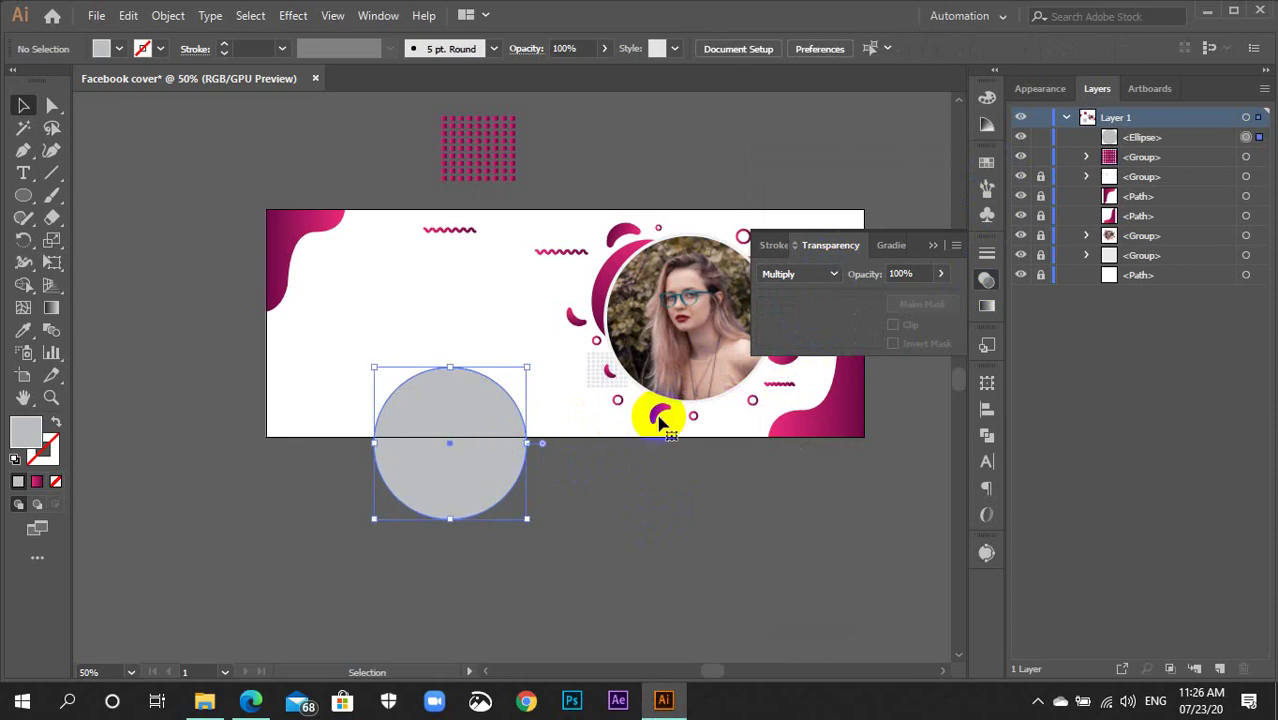
left_click(834, 274)
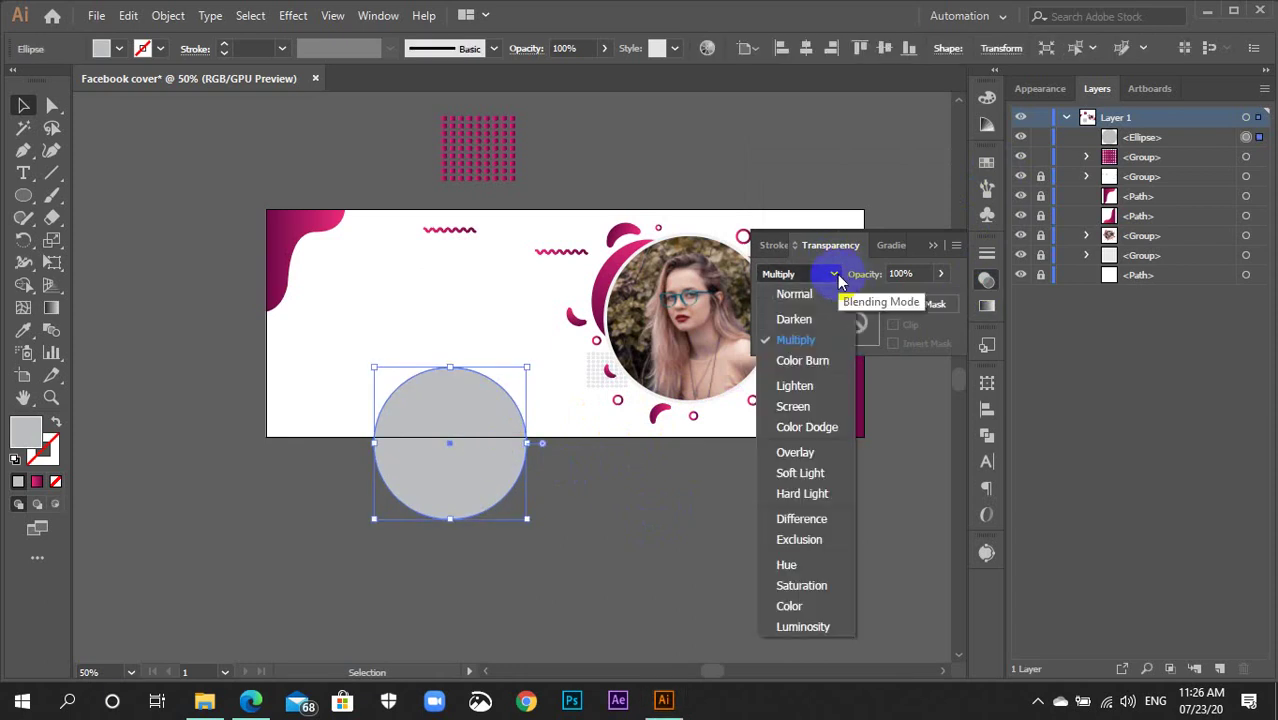
left_click(792, 473)
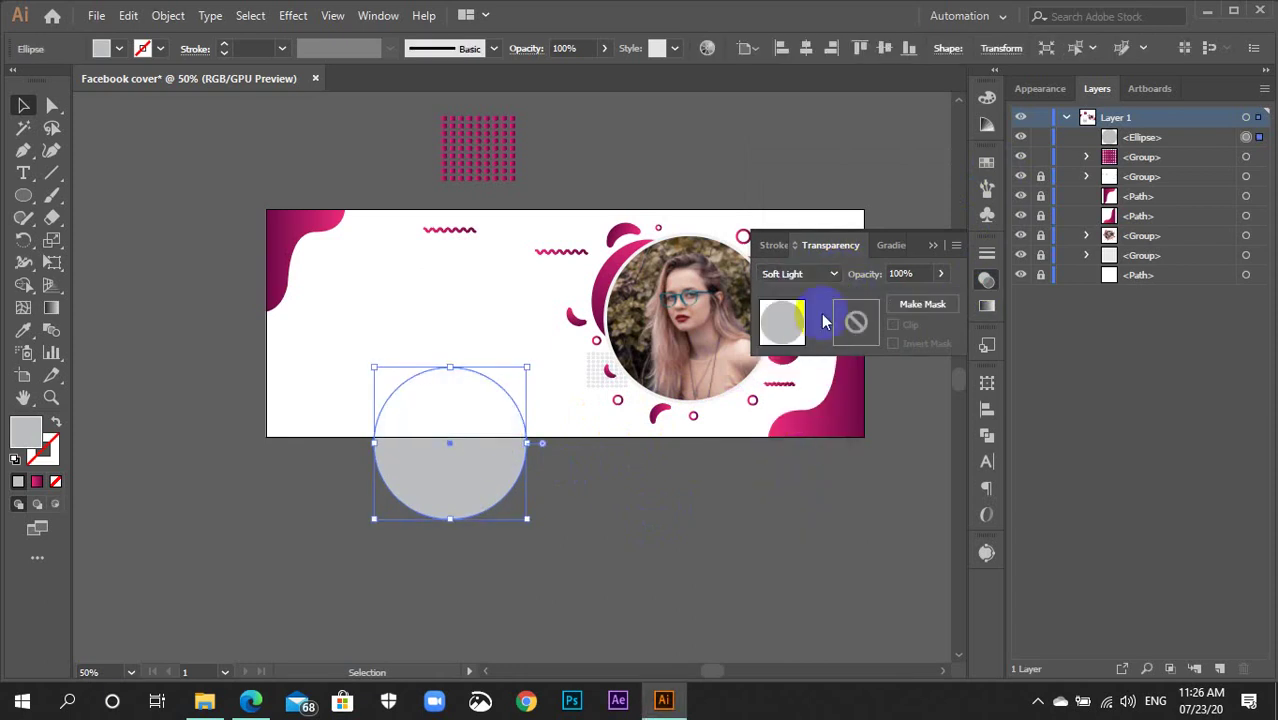
left_click(830, 274)
left_click(778, 452)
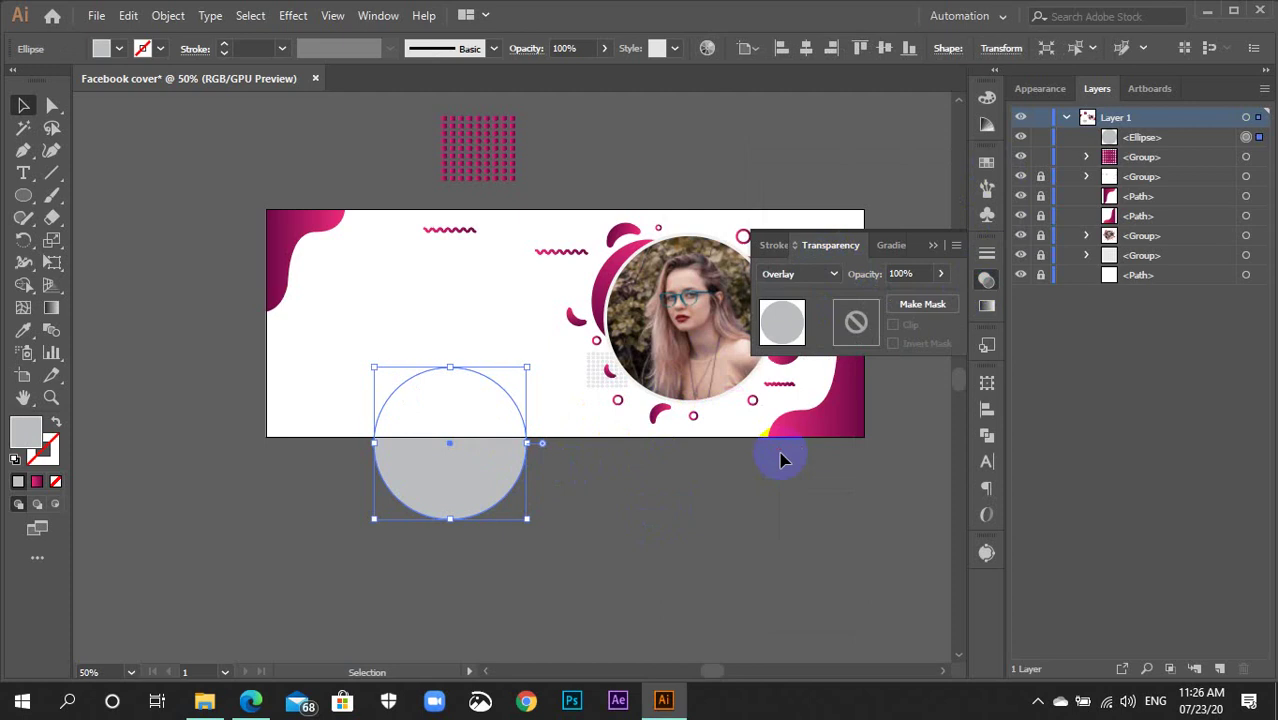
left_click(830, 274)
left_click(785, 297)
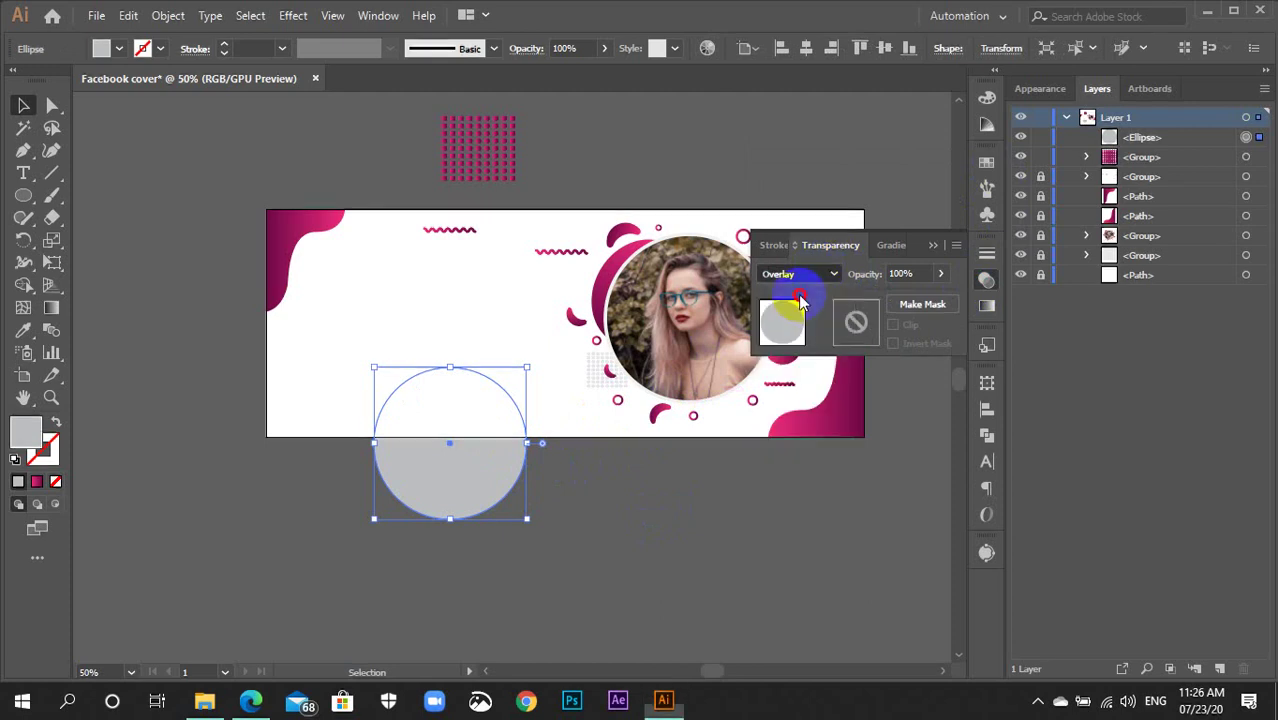
Lower the circle's opacity to 30%, then 20%, and finally 15%.
left_click(905, 276)
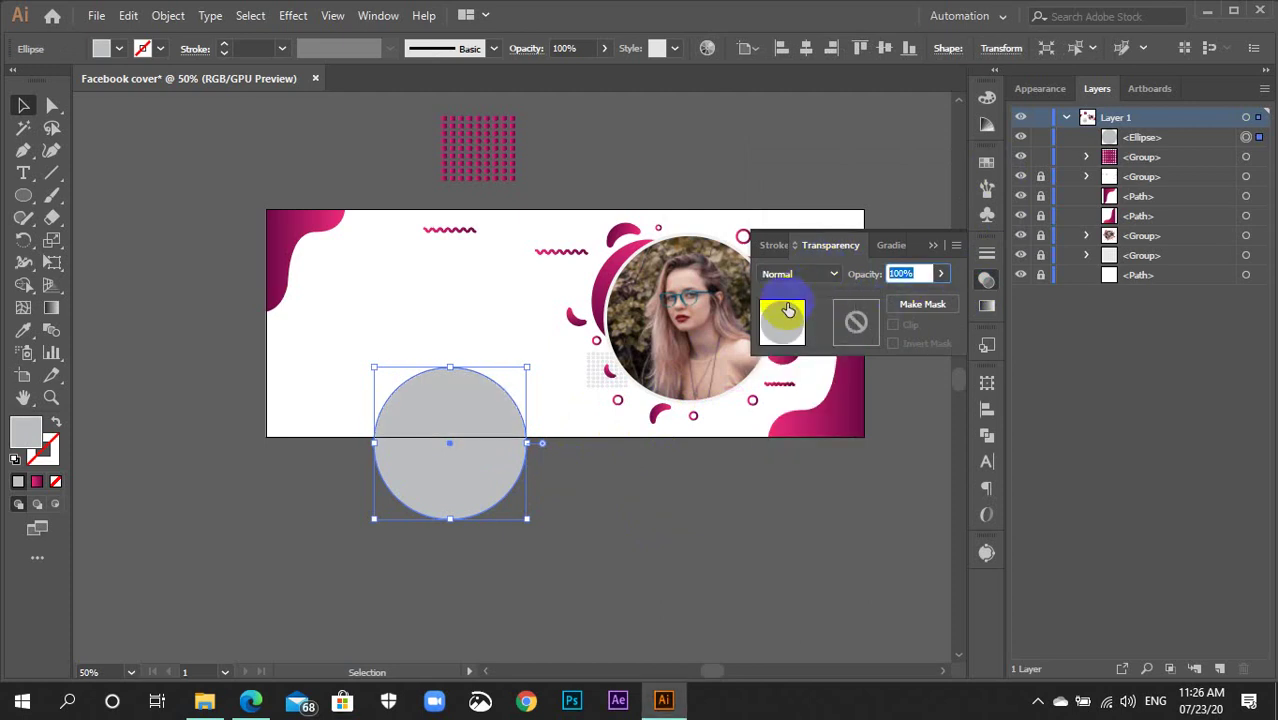
type("30")
key("Return")
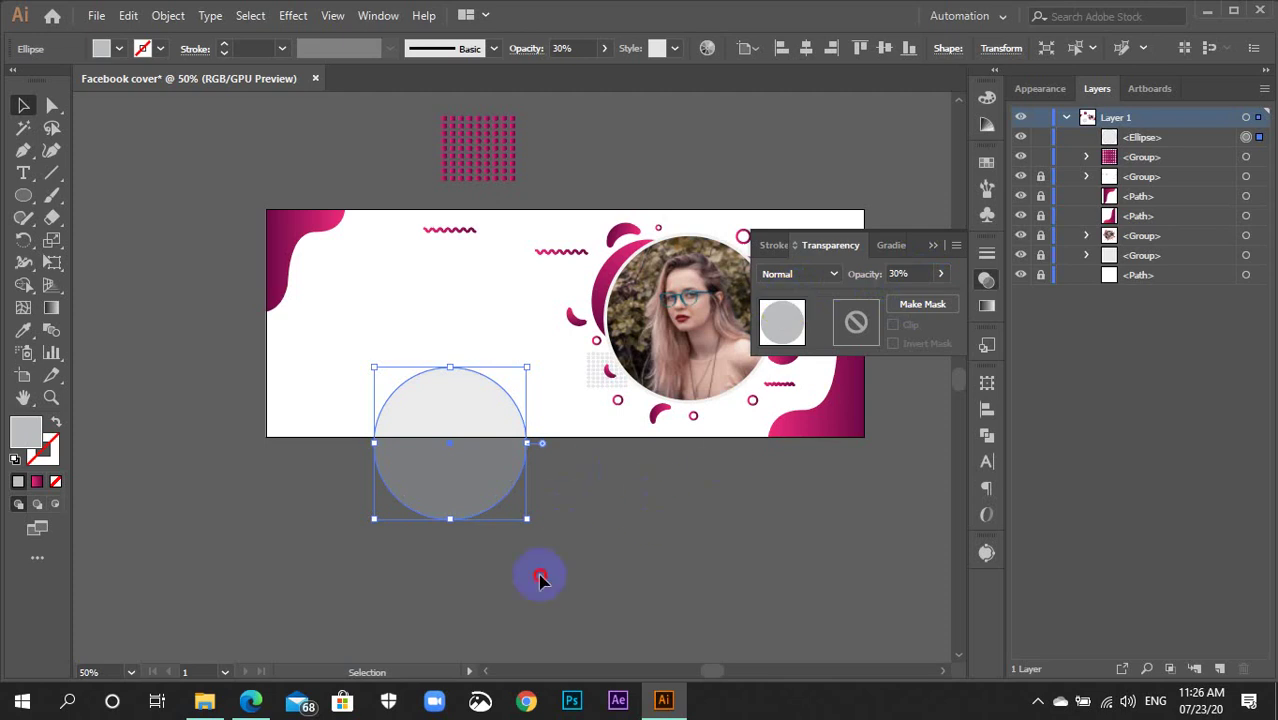
left_click(540, 580)
left_click(499, 479)
left_click(905, 276)
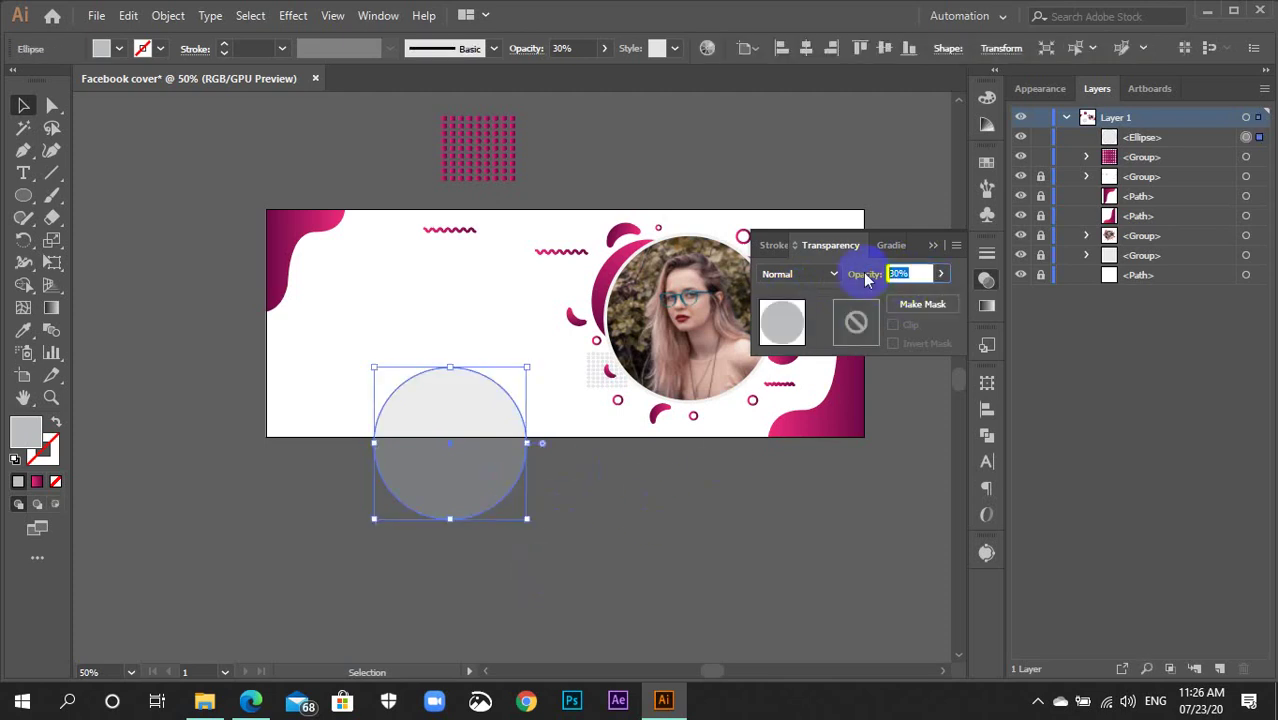
type("20")
key("Return")
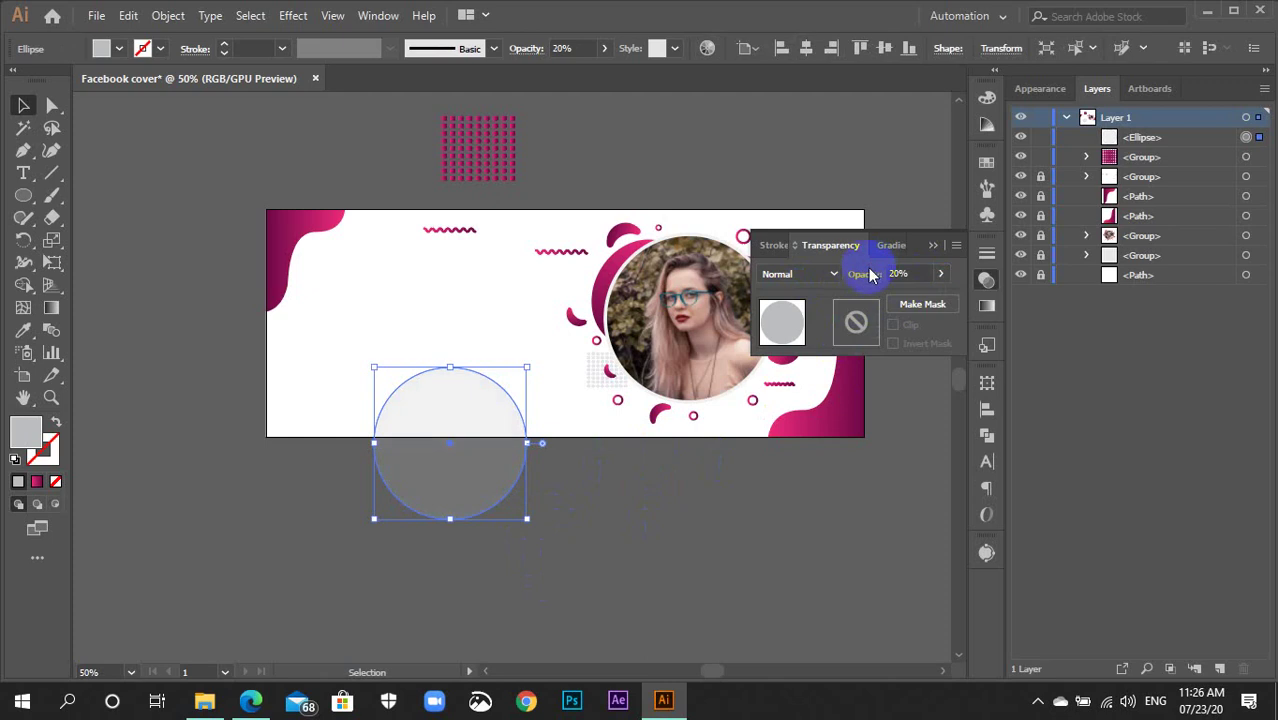
left_click(731, 520)
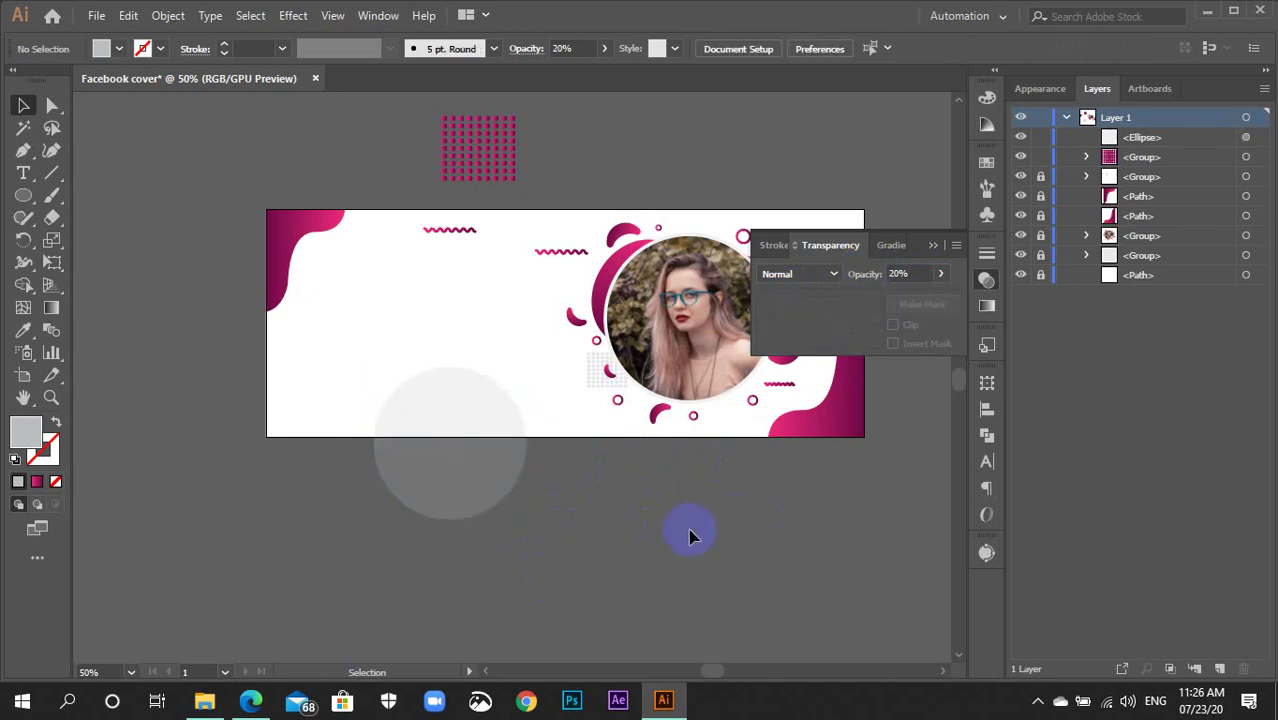
left_click(468, 450)
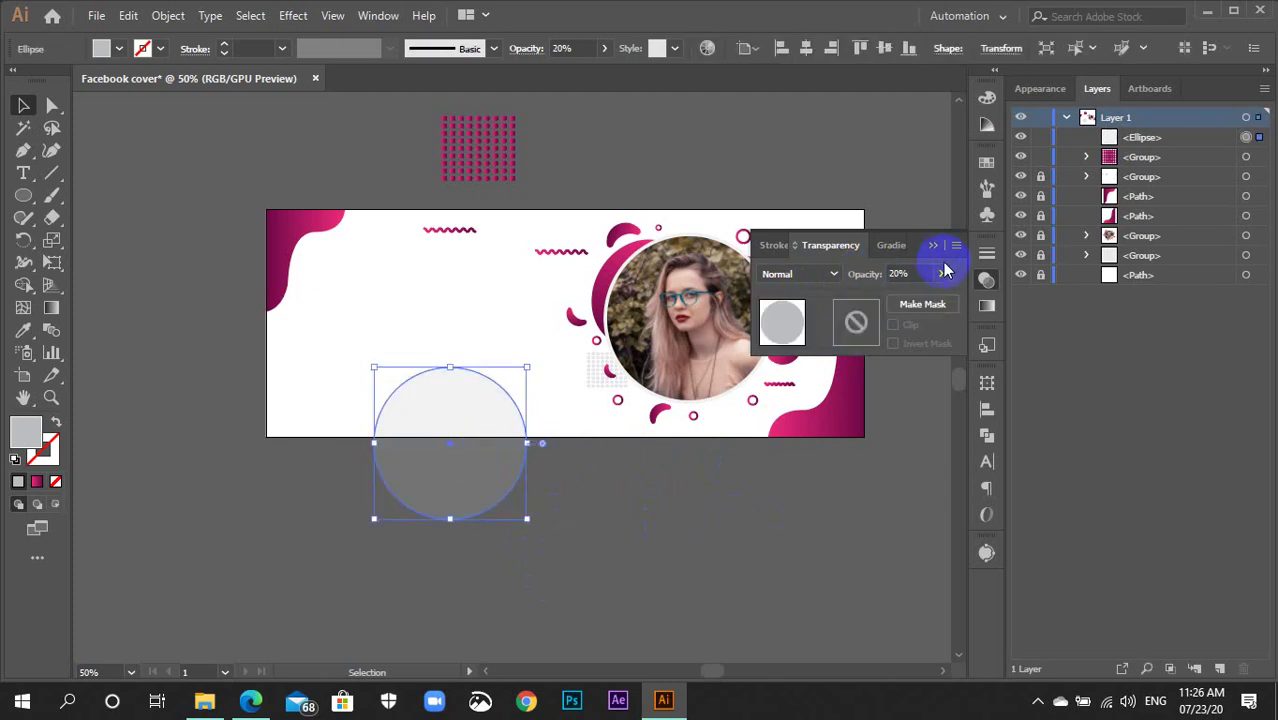
left_click(898, 273)
type("15")
key("Return")
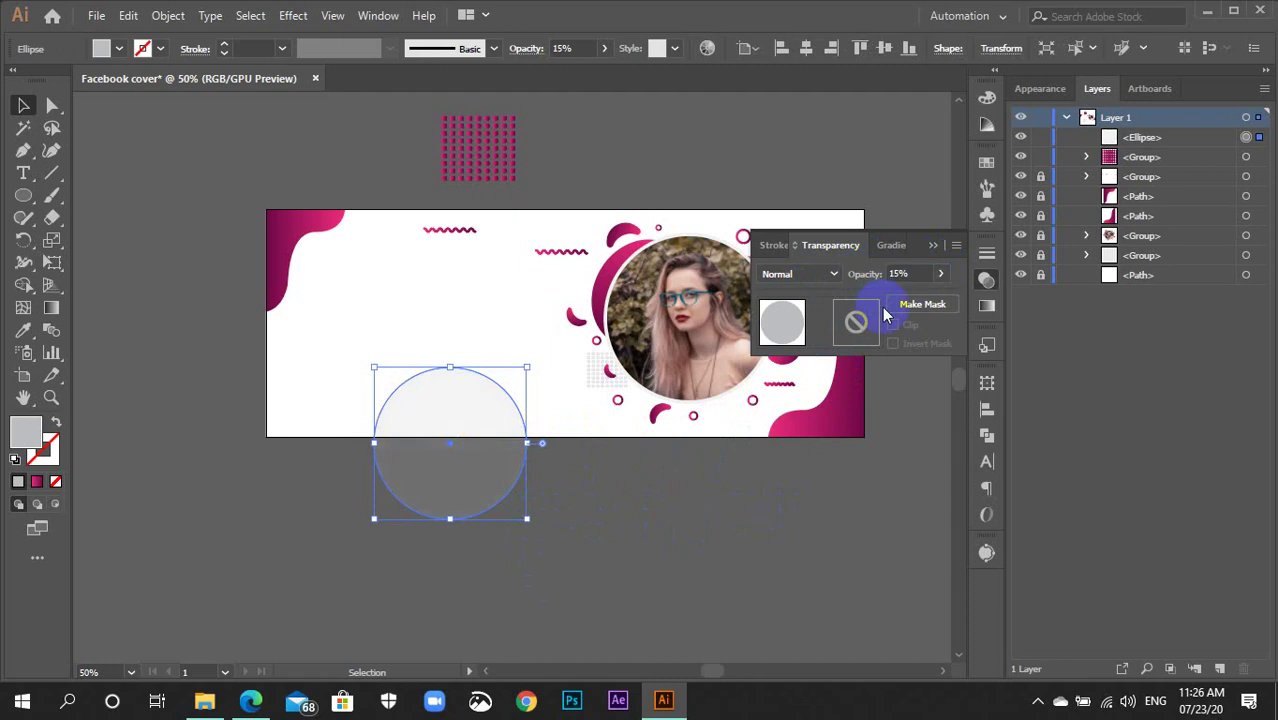
Collapse the Transparency panel and marquee-select the faint circle together with the background.
left_click(986, 279)
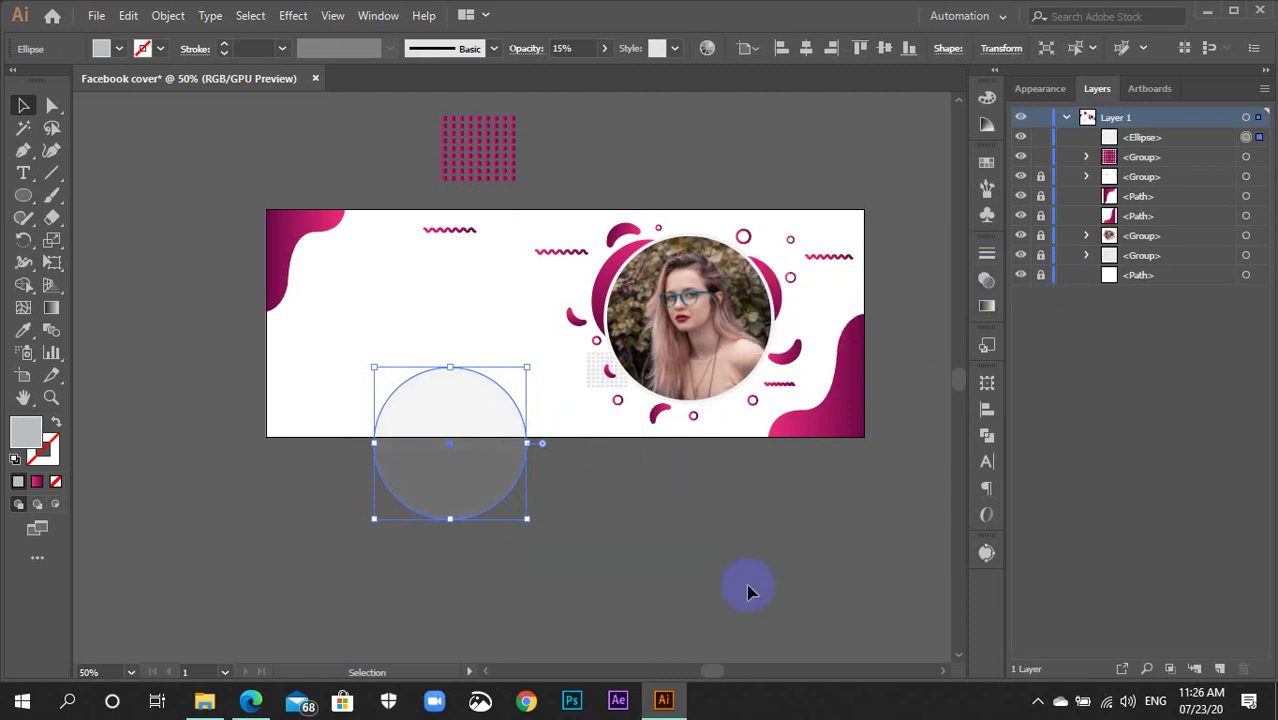
left_click(748, 590)
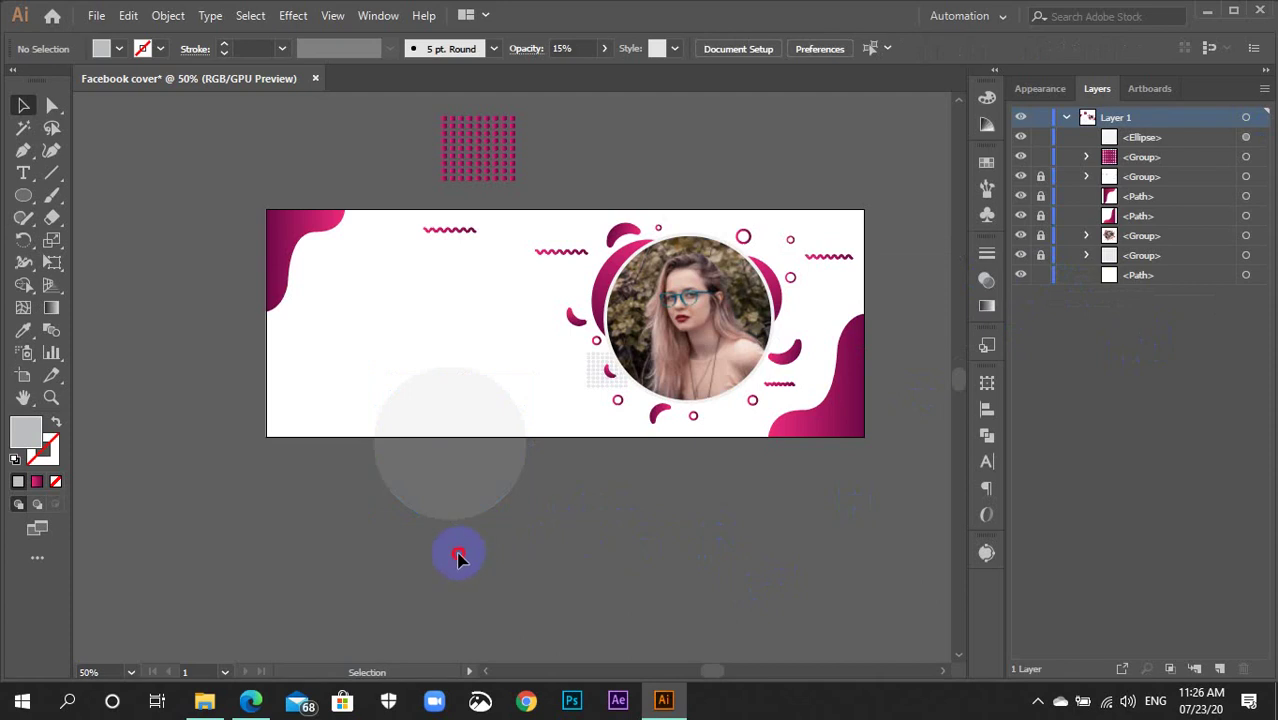
left_click_drag(457, 554, 382, 405)
Delete the circle's lower half below the artboard with the Shape Builder.
left_click(23, 284)
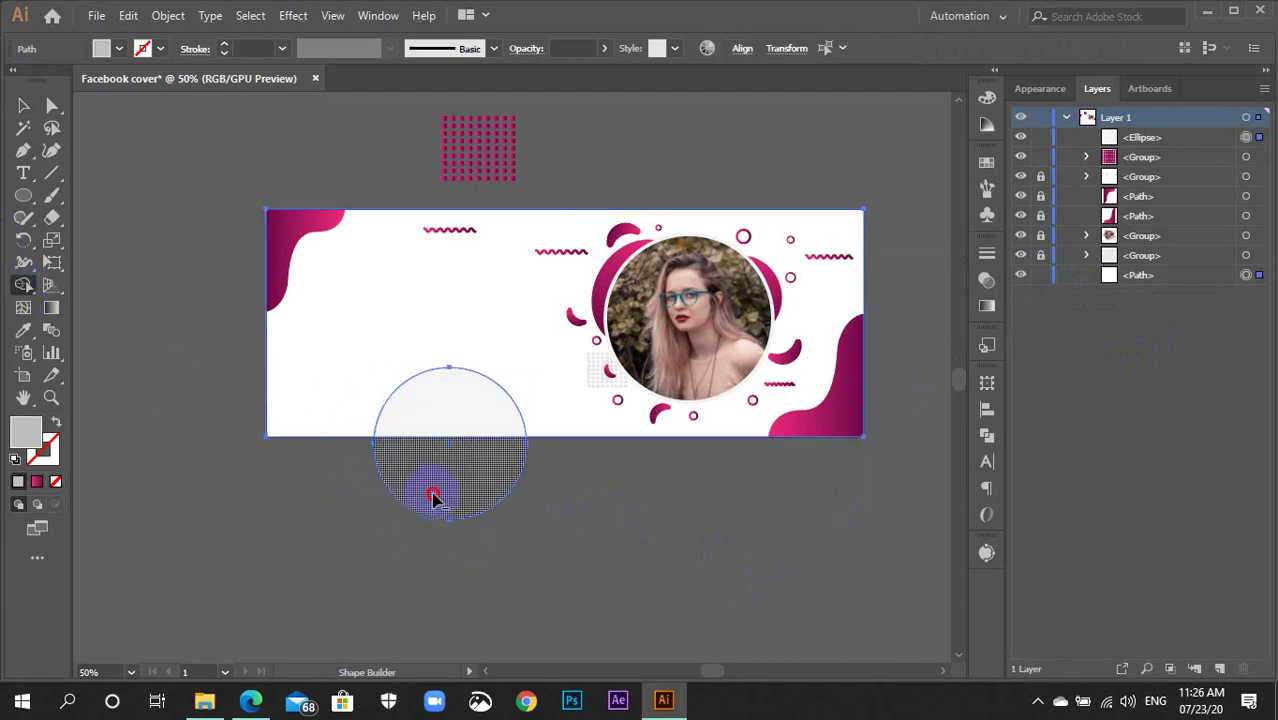
left_click(434, 491, "alt")
key("b")
key("shift+x")
left_click(503, 534)
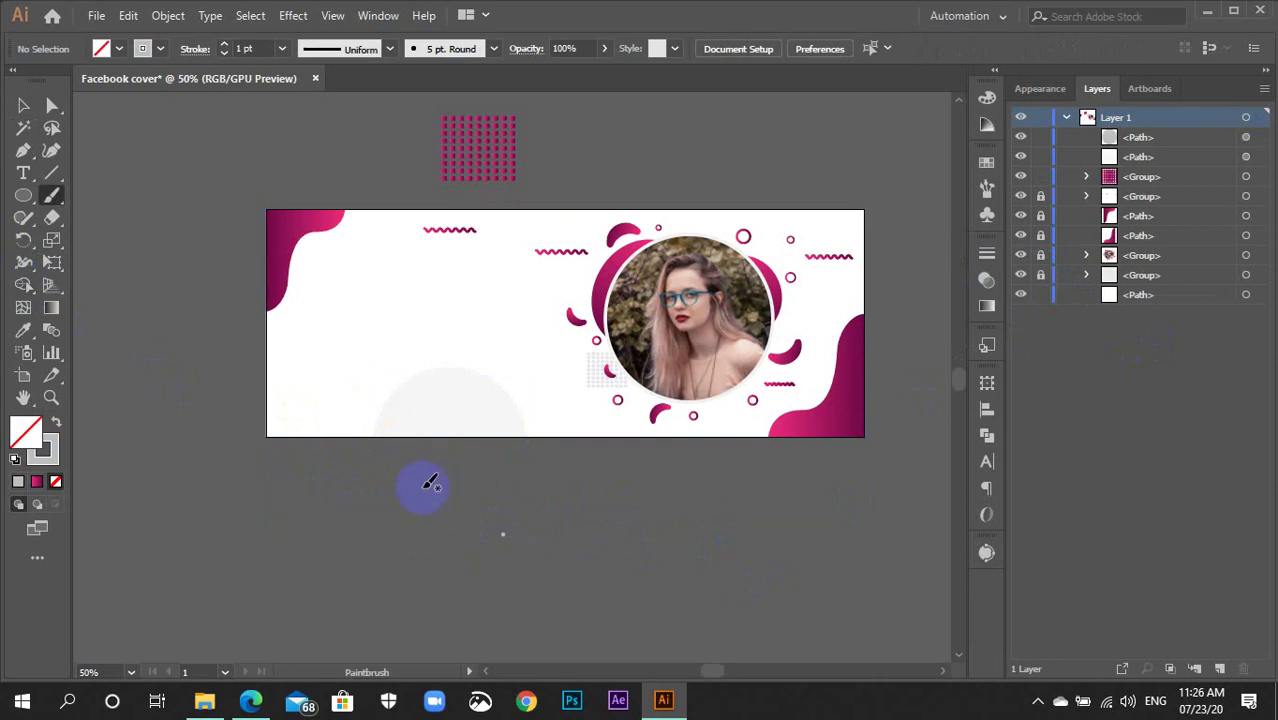
Delete the stray brush dot and lock the semicircle and white background with Ctrl+2.
key("v")
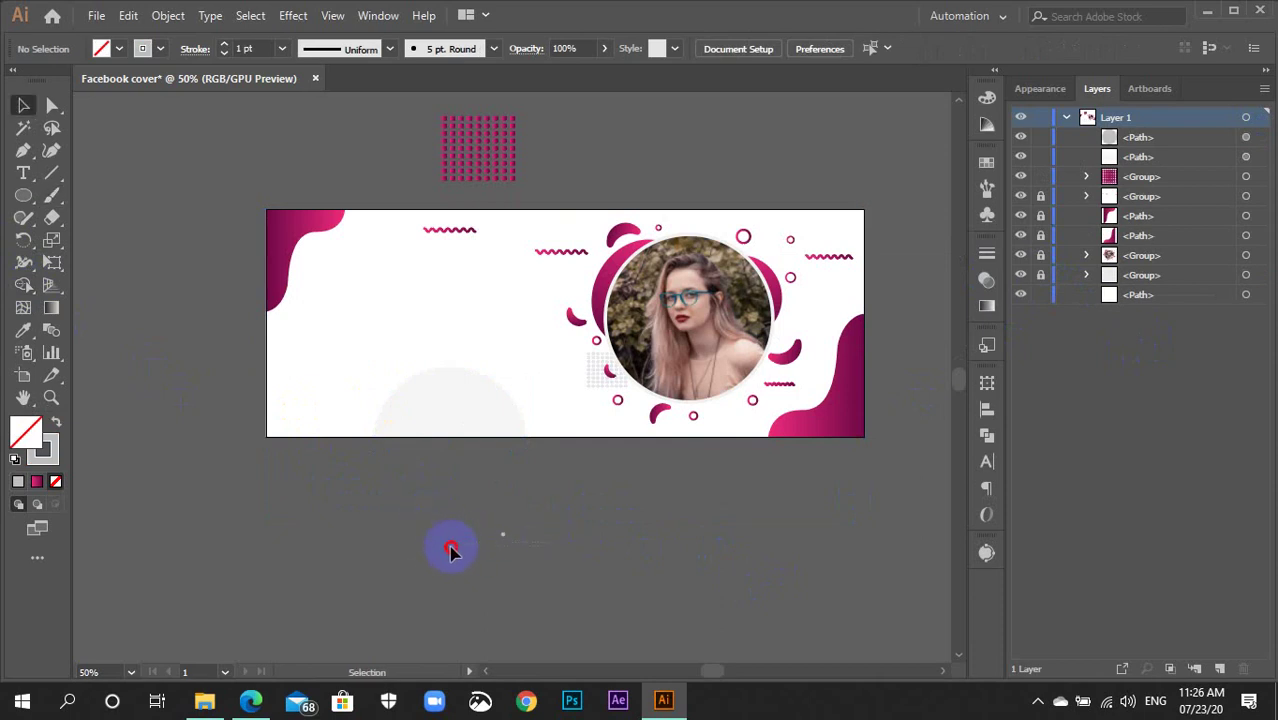
left_click(505, 534)
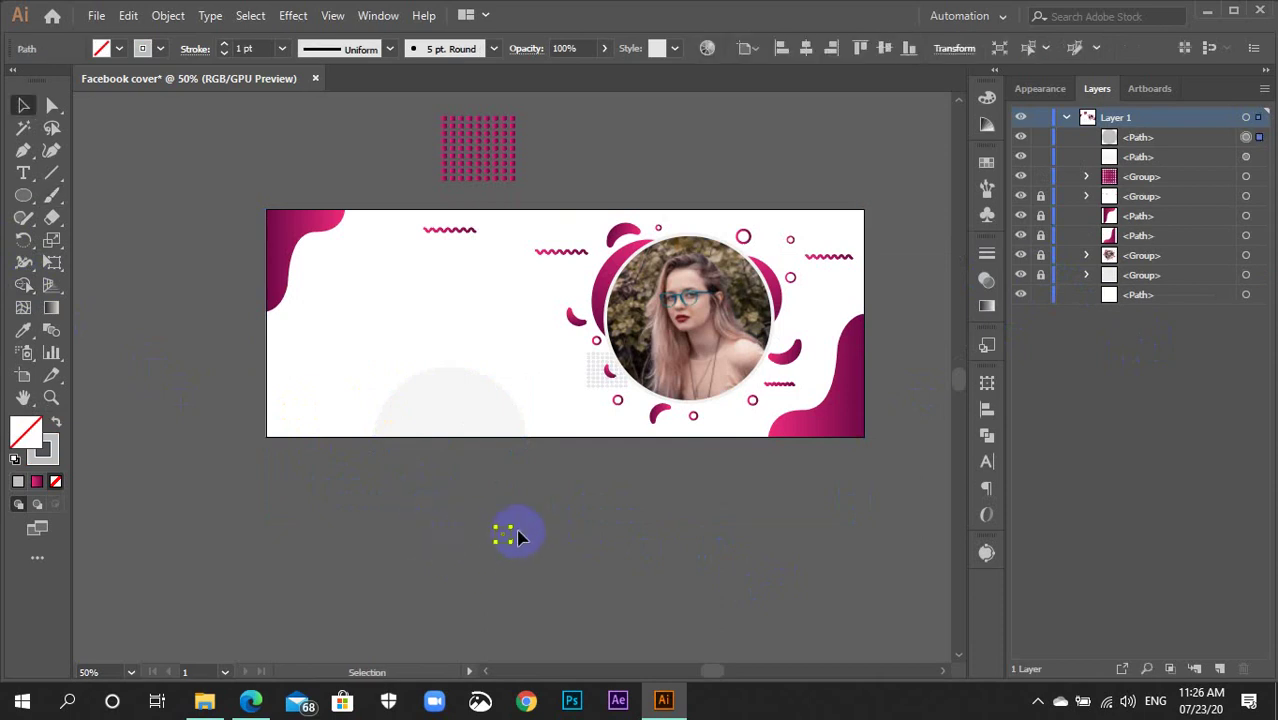
key("Delete")
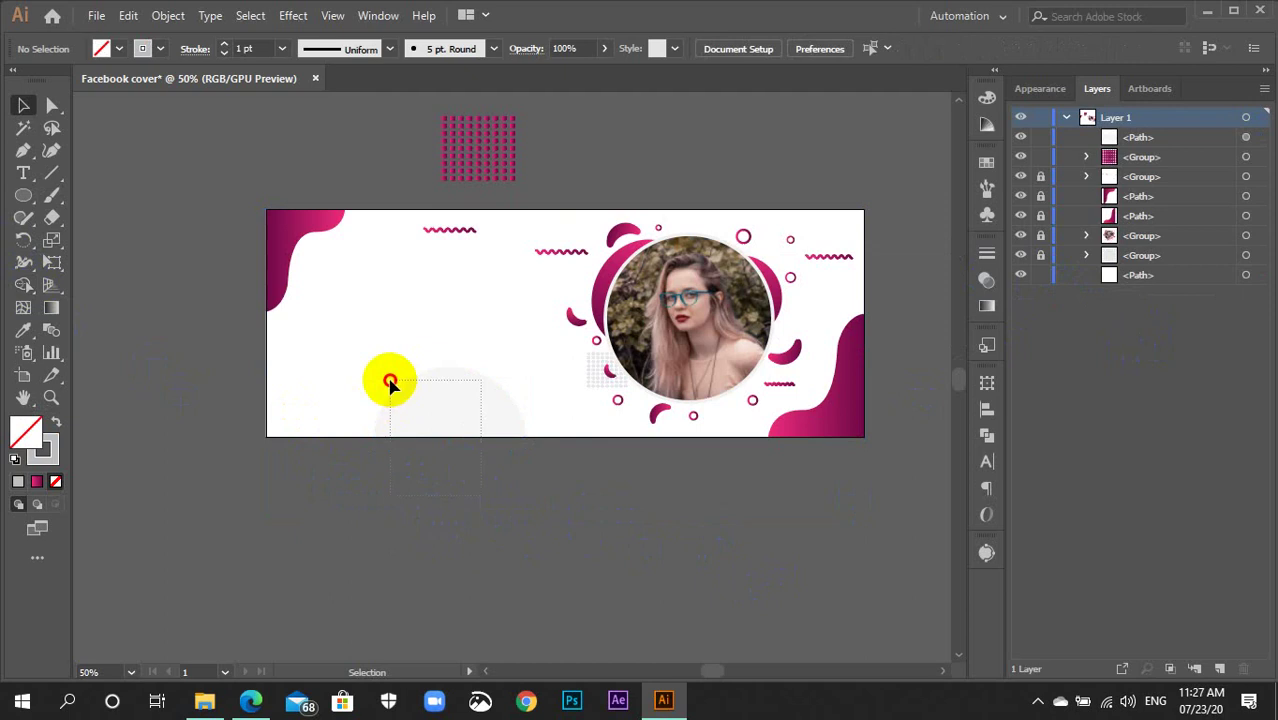
left_click(359, 330)
key("ctrl+2")
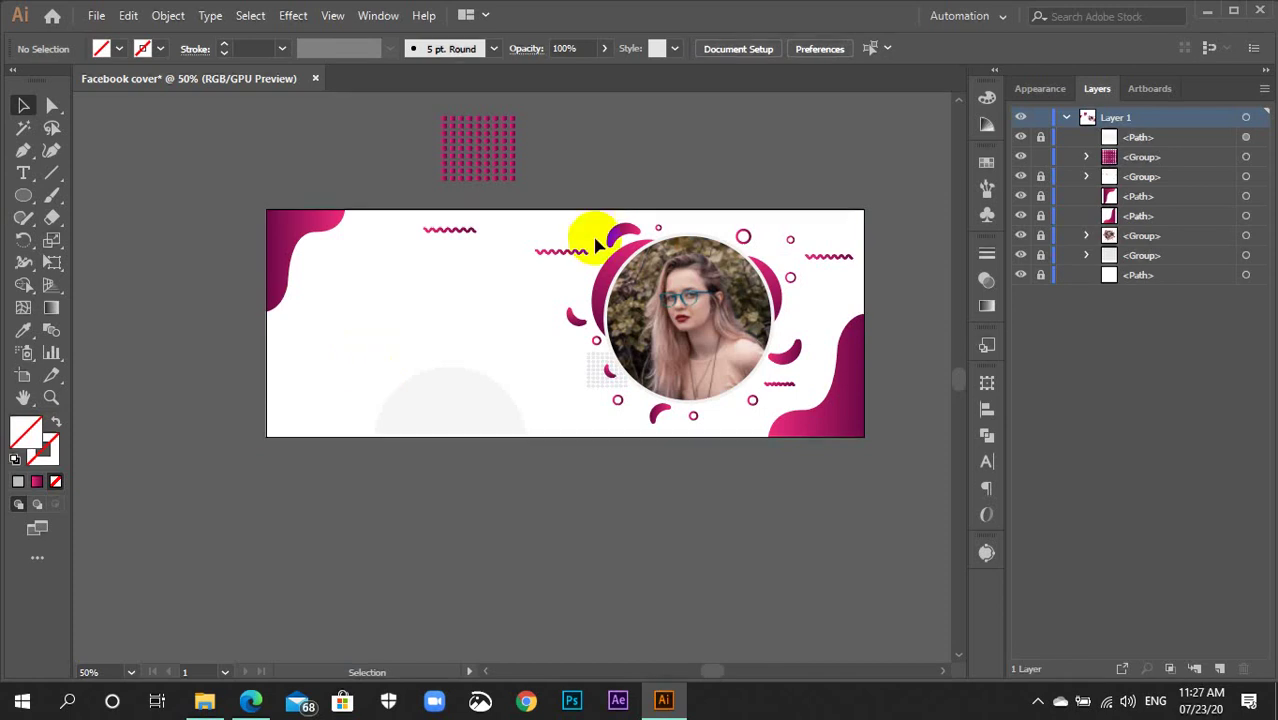
left_click(786, 182)
Zoom to 100% and pan the view to the artboard's top-left corner.
left_click(728, 268)
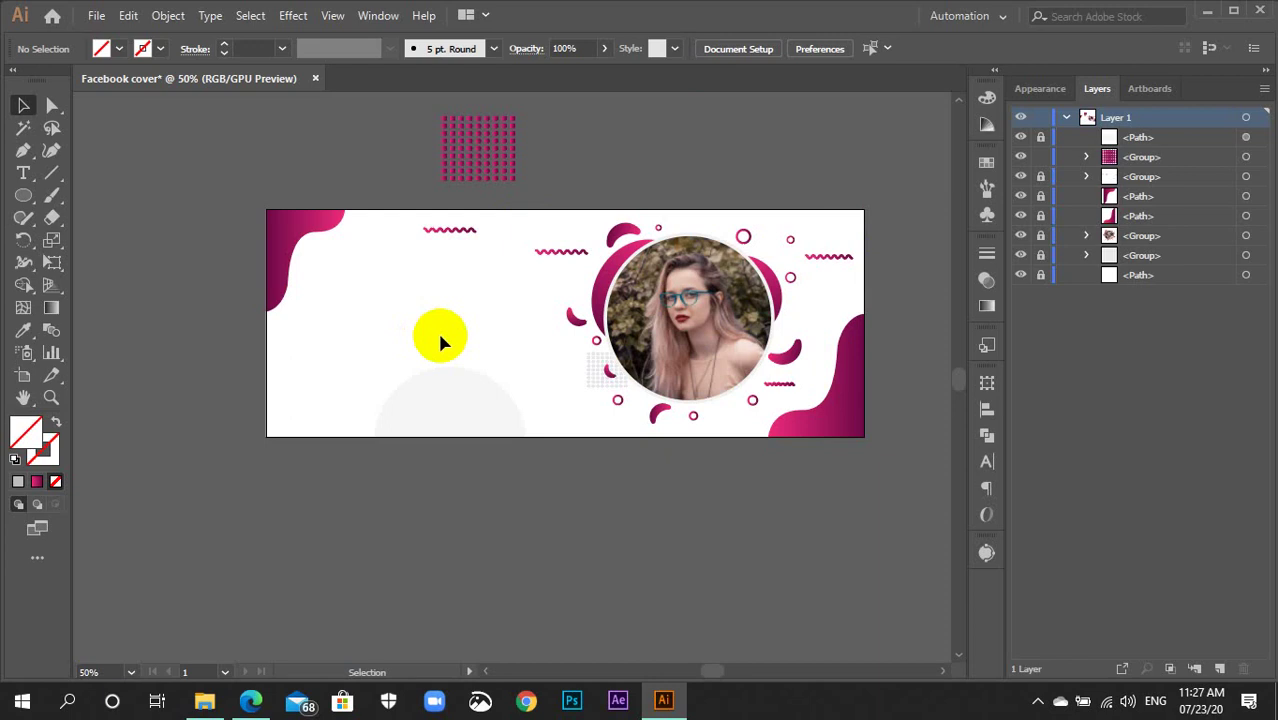
scroll(437, 329, "up", 1, "alt")
scroll(437, 329, "up", 1, "alt")
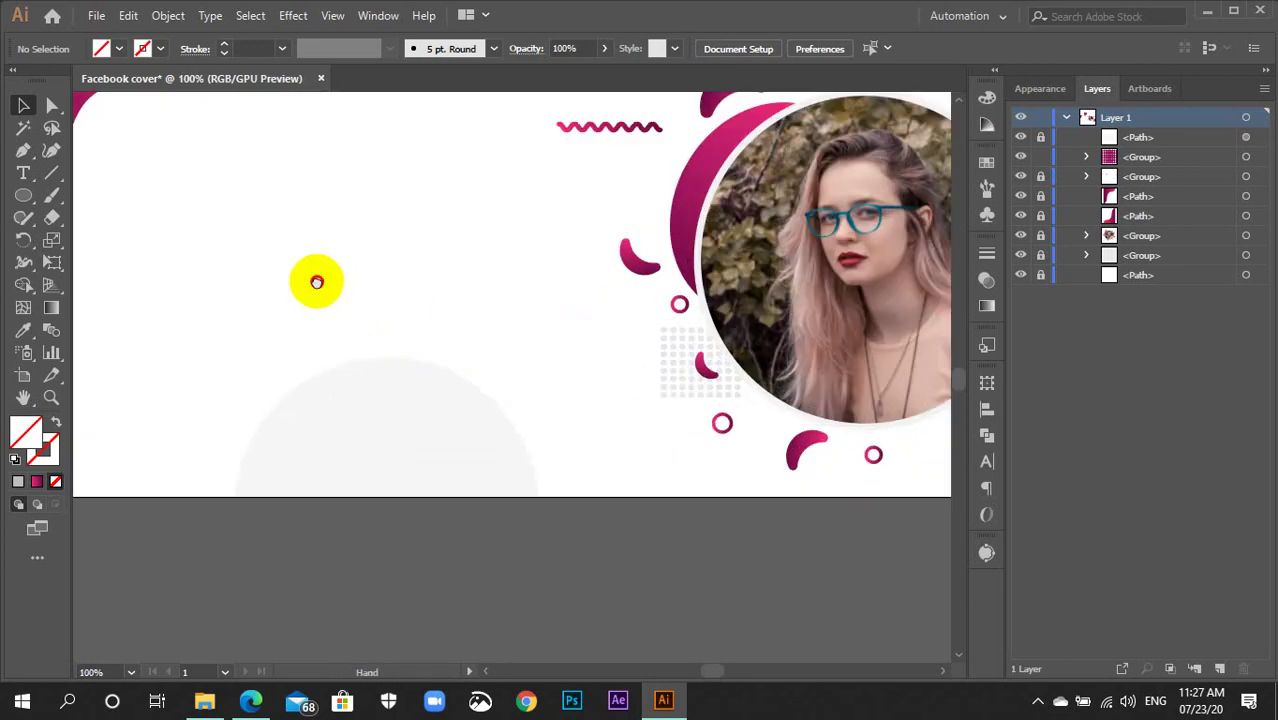
left_click_drag(316, 282, 552, 422)
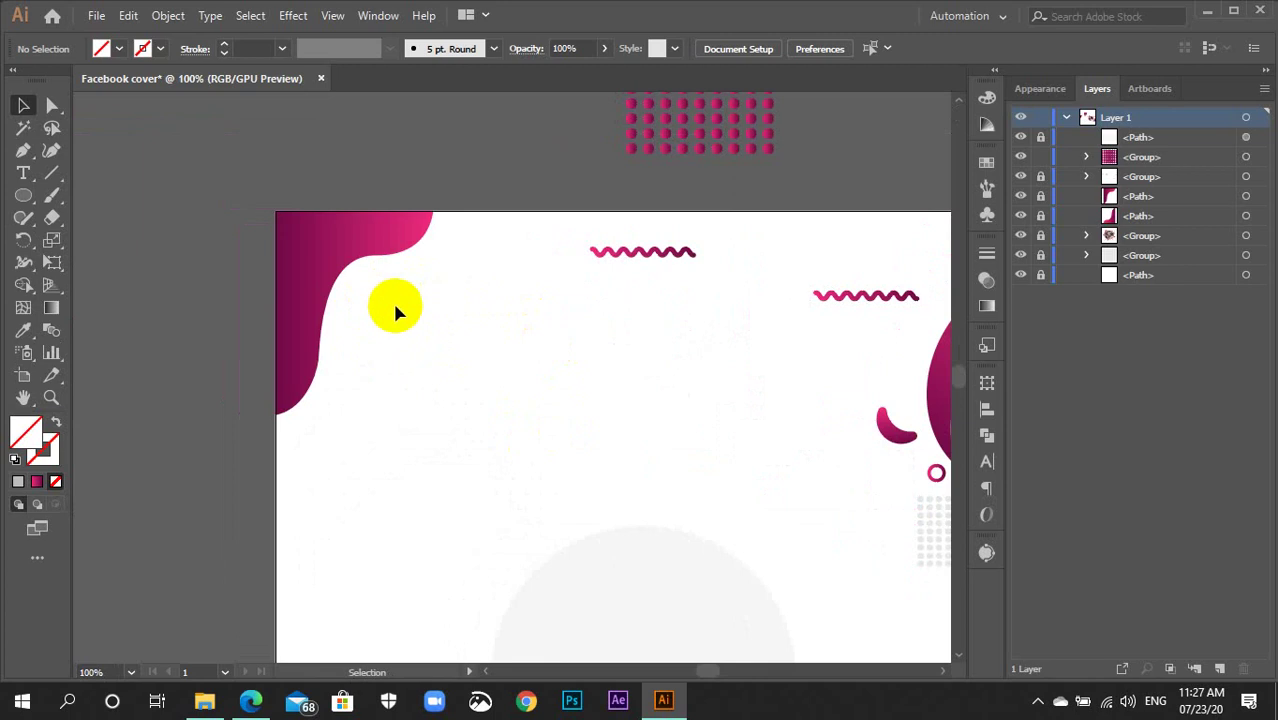
Draw a text box near the cover's top-left and type YOUR LOGO.
left_click(24, 174)
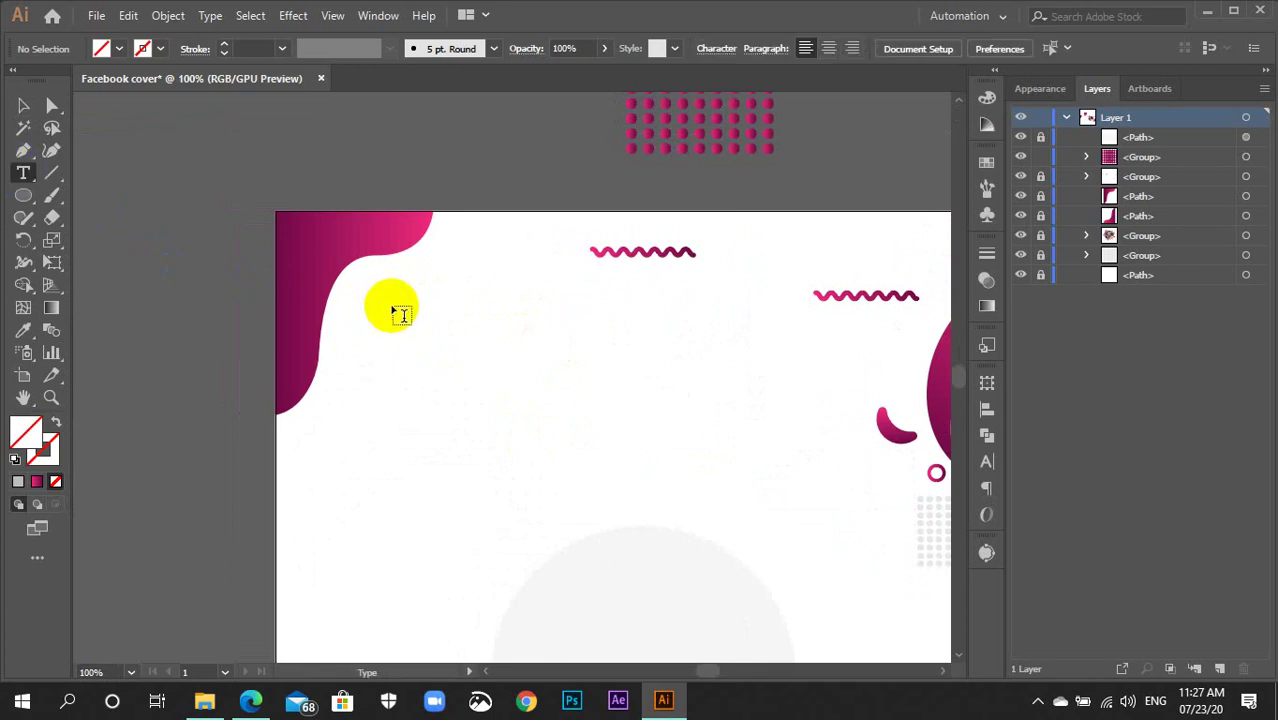
mouse_move(377, 272)
left_mouse_down()
mouse_move(572, 348)
mouse_move(617, 340)
left_mouse_up()
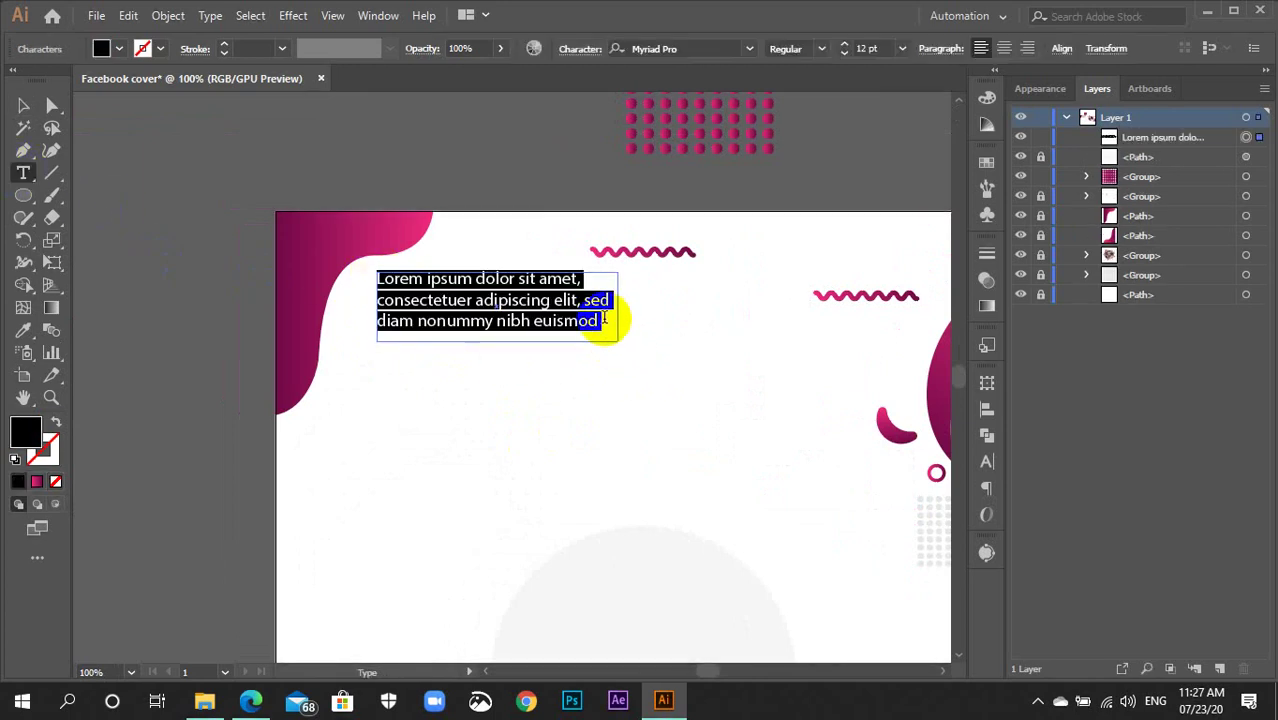
type("YOUR LOGO")
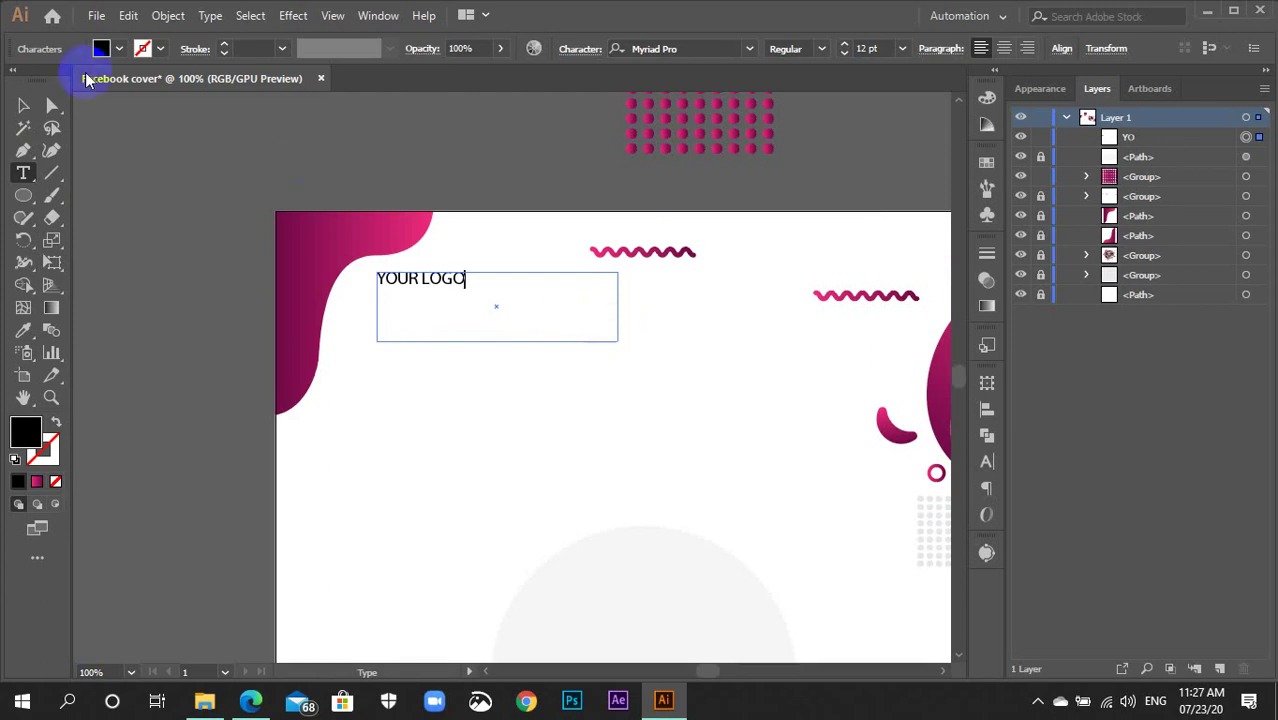
left_click(23, 106)
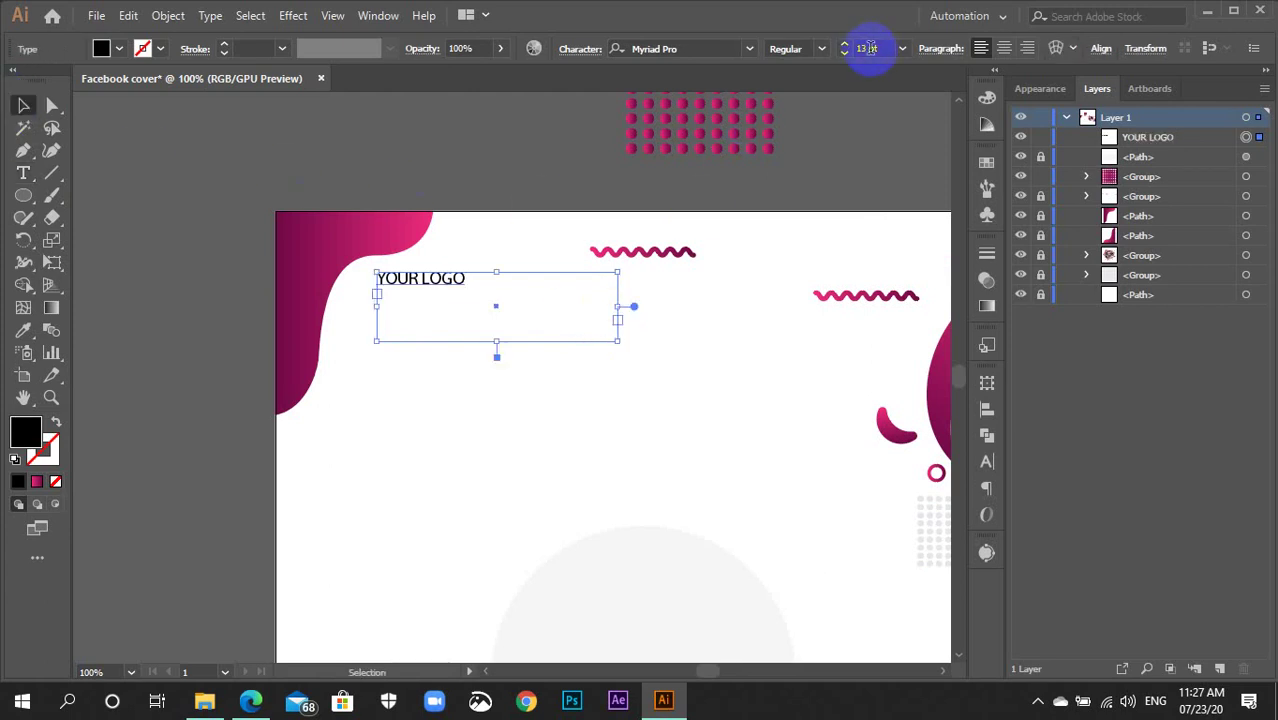
Raise the text to 27 pt and set it in the Amuse-Bouche font.
scroll(866, 48, "up", 5)
scroll(870, 48, "up", 5)
scroll(874, 46, "up", 5)
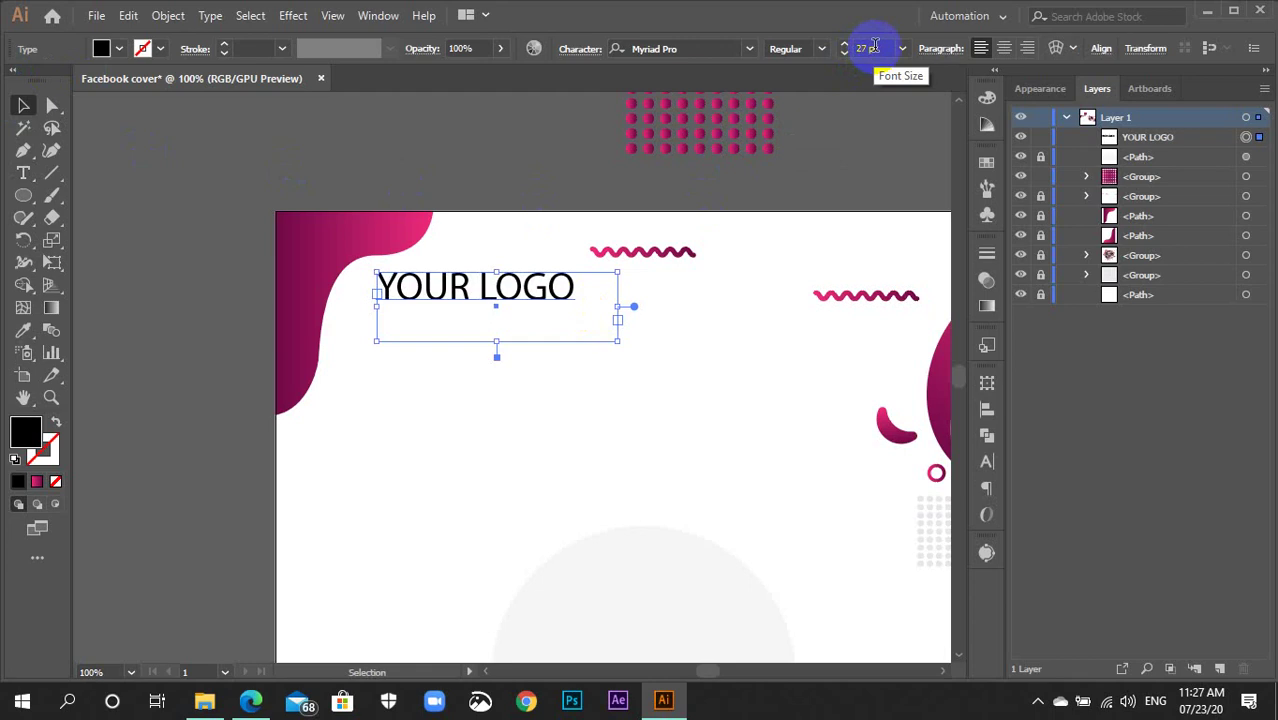
left_click(750, 52)
left_click(749, 50)
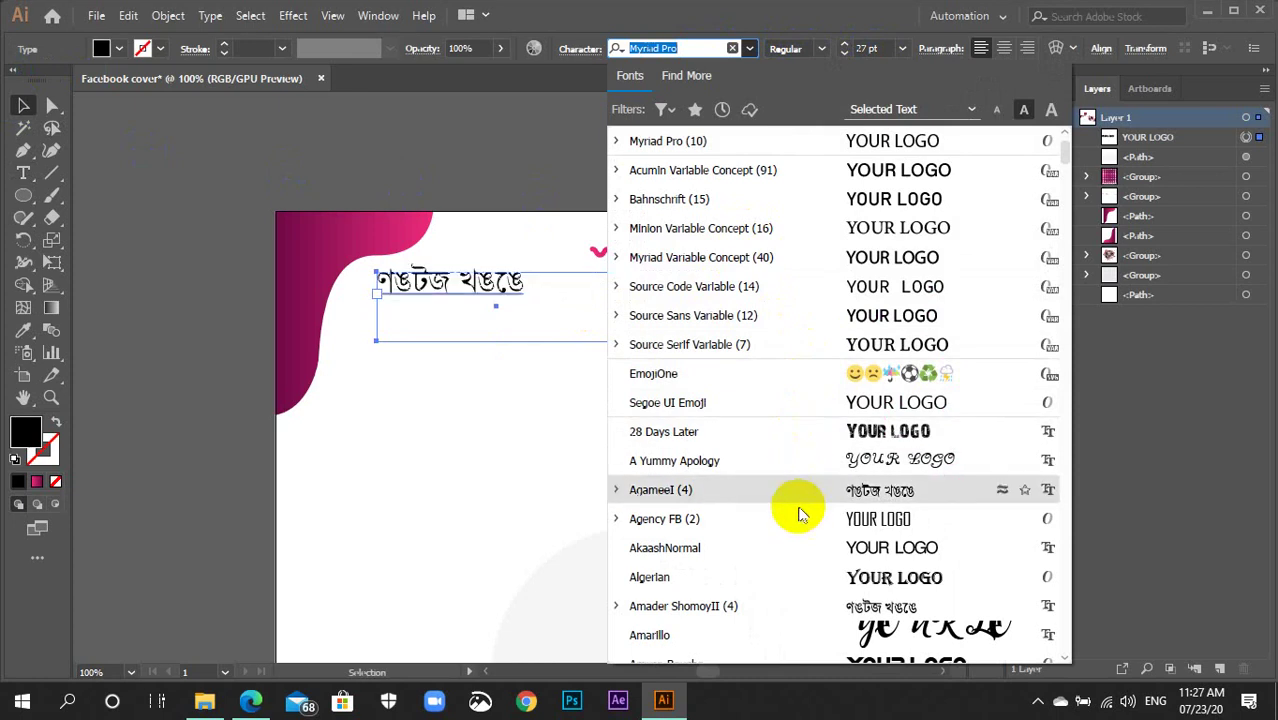
scroll(797, 520, "down", 1)
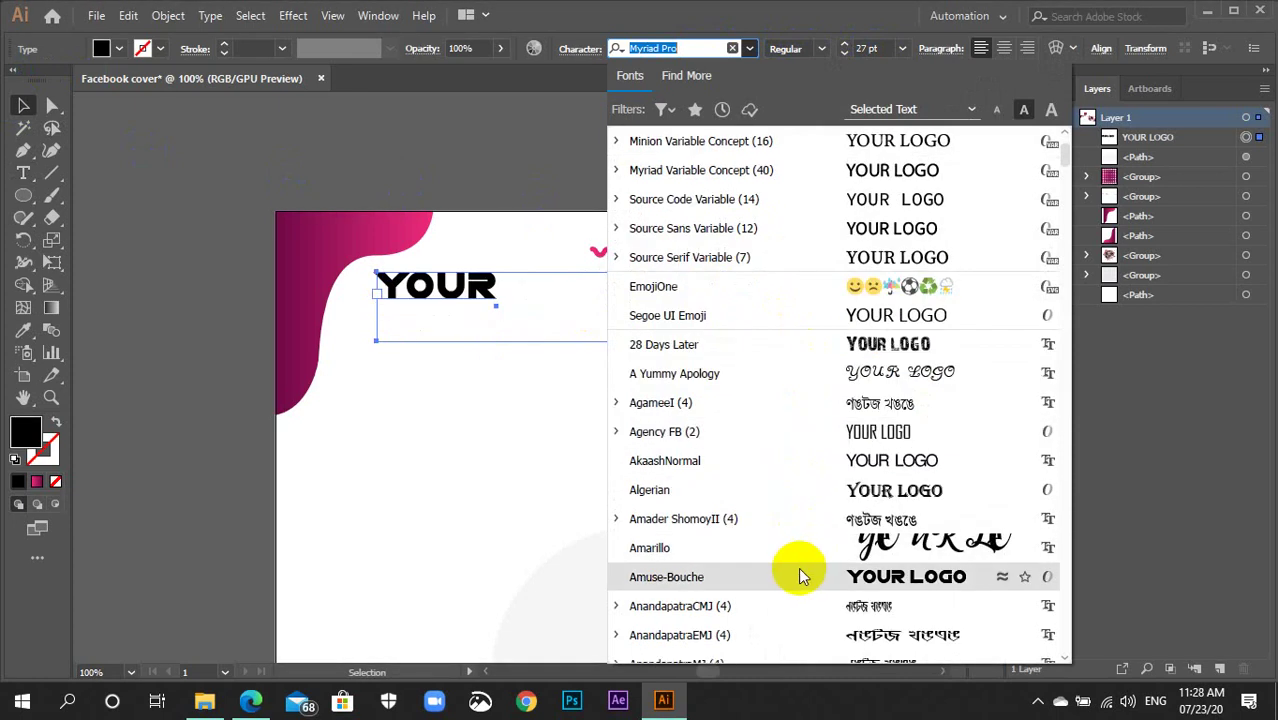
left_click(801, 570)
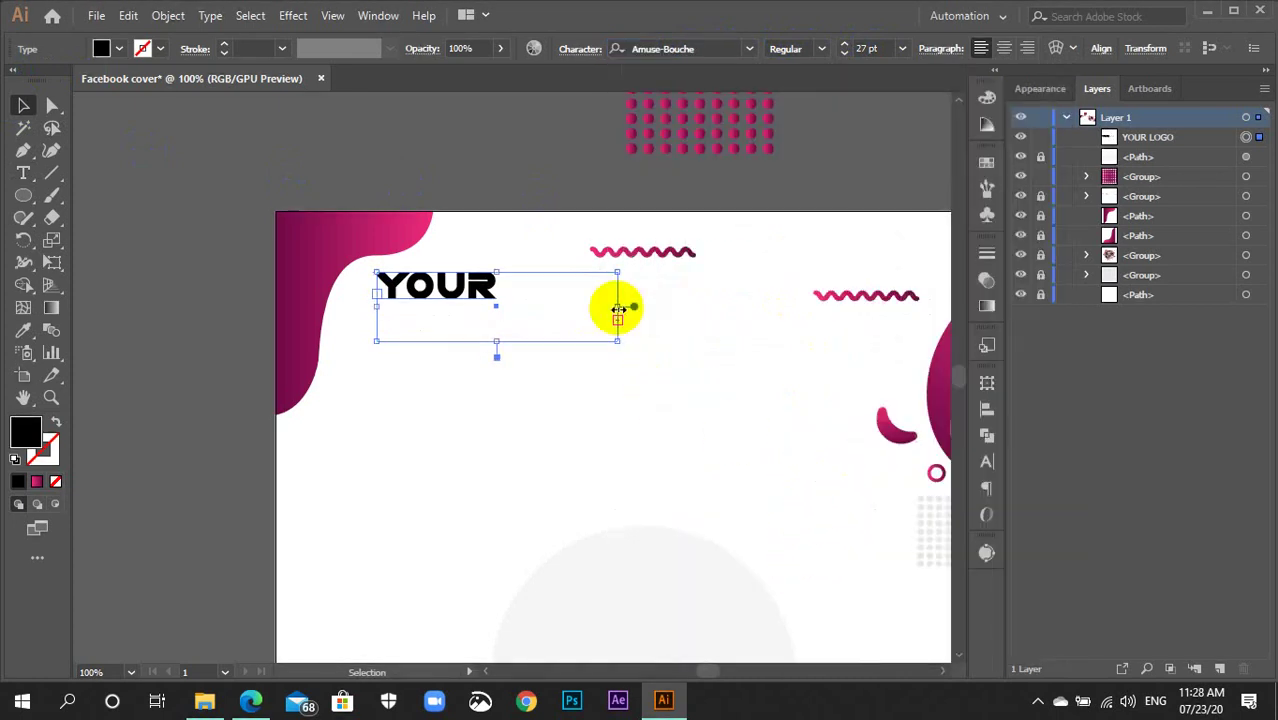
Widen the text box and break LOGO onto its own line.
mouse_move(616, 306)
left_mouse_down()
mouse_move(655, 314)
mouse_move(625, 318)
left_mouse_up()
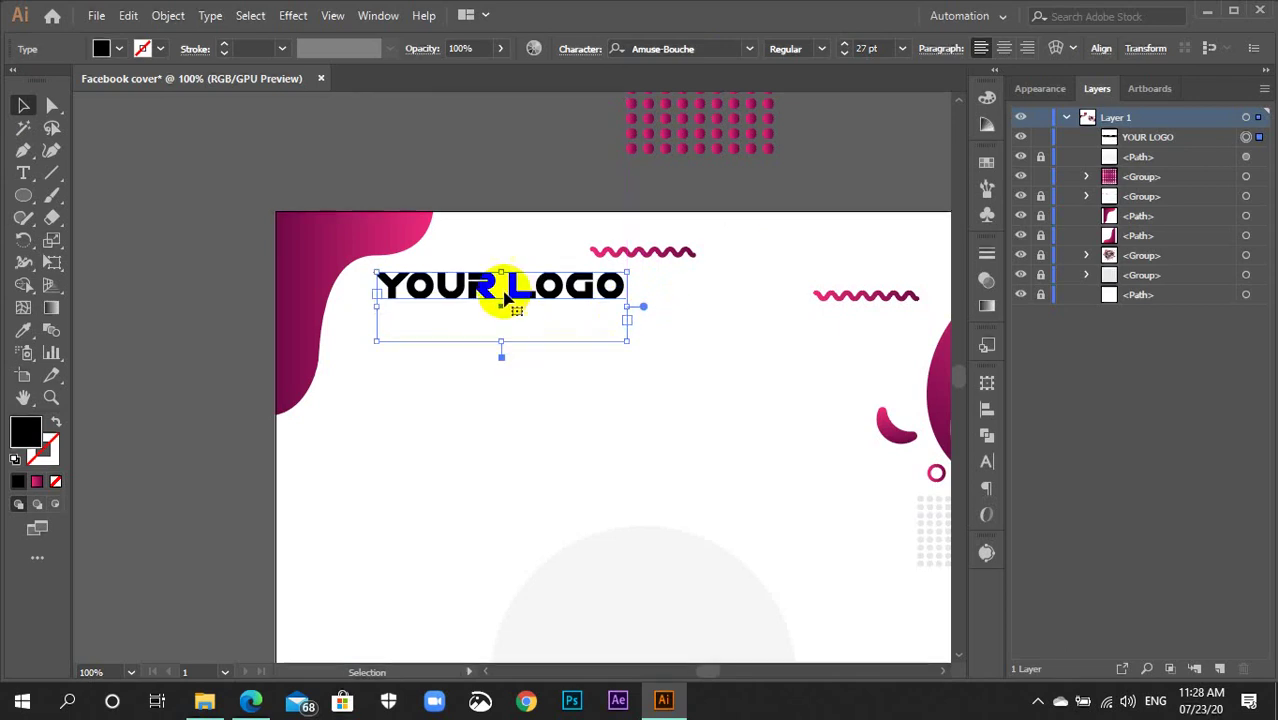
double_click(503, 290)
left_click_drag(505, 288, 516, 290)
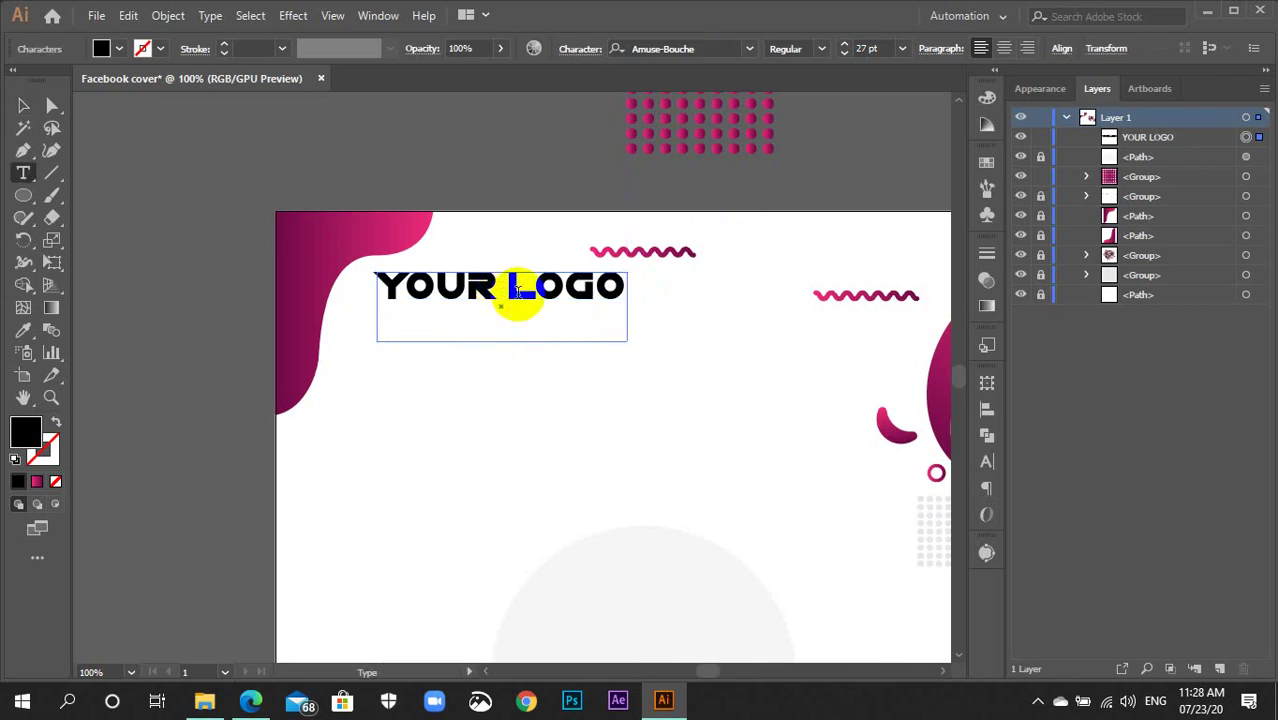
key("shift+End")
key("BackSpace")
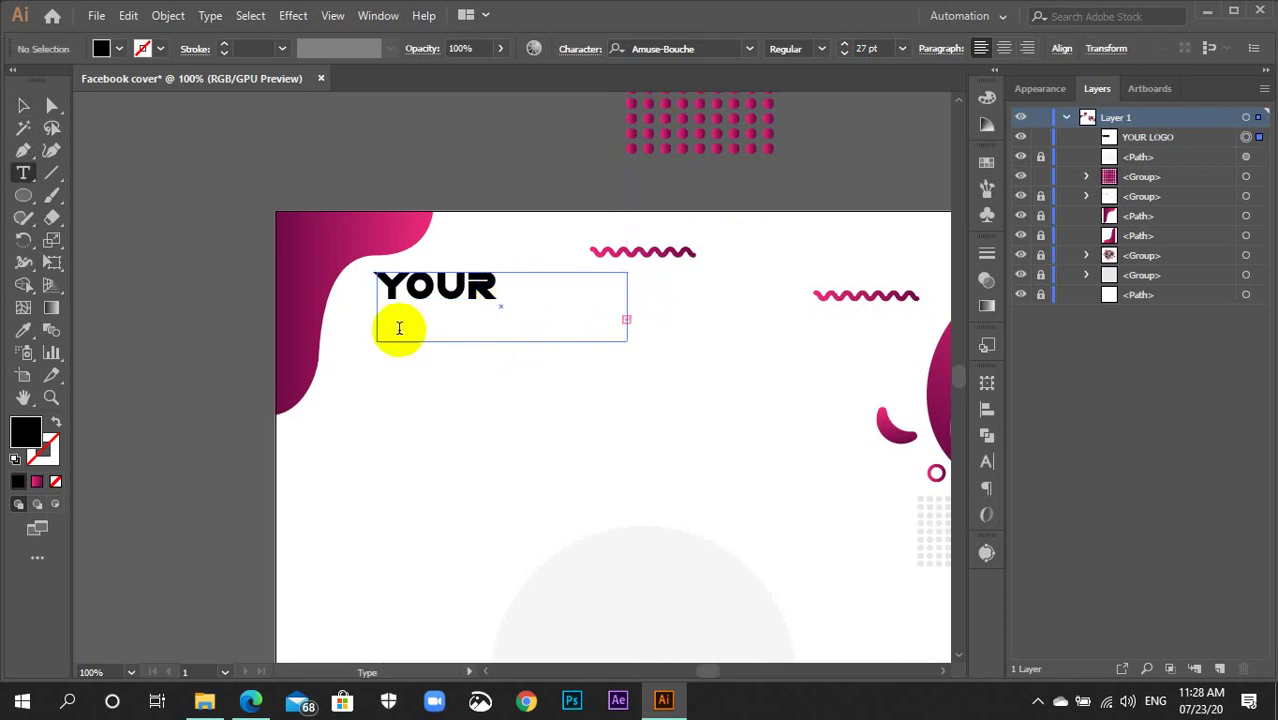
Extend the text box downward so LOGO shows, and open the Character panel.
left_click(23, 105)
left_click(513, 341)
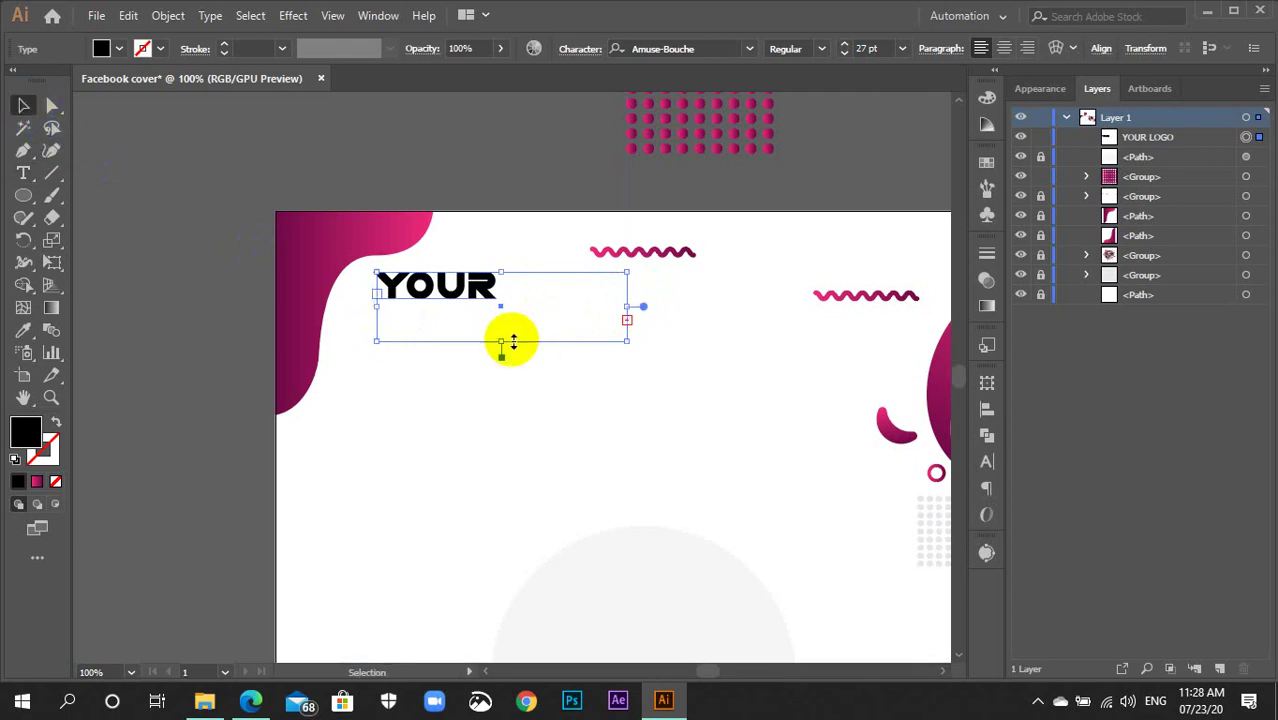
left_click_drag(501, 341, 501, 370)
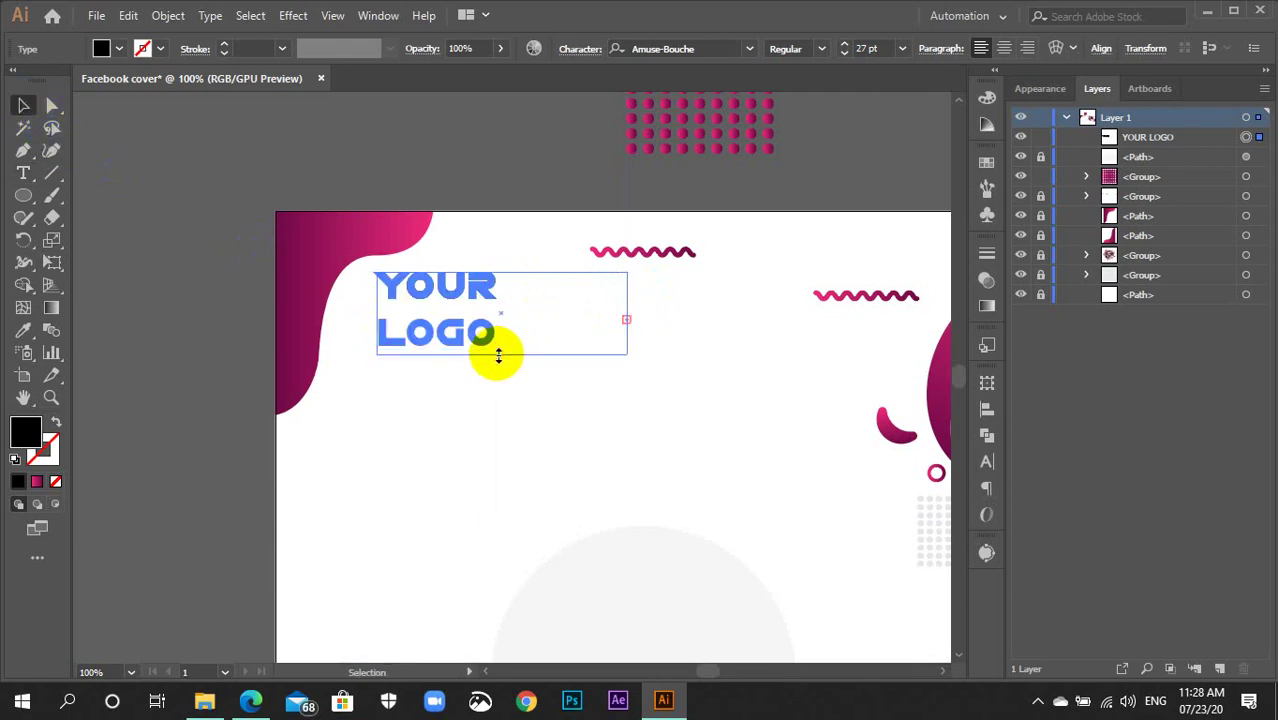
left_click(986, 462)
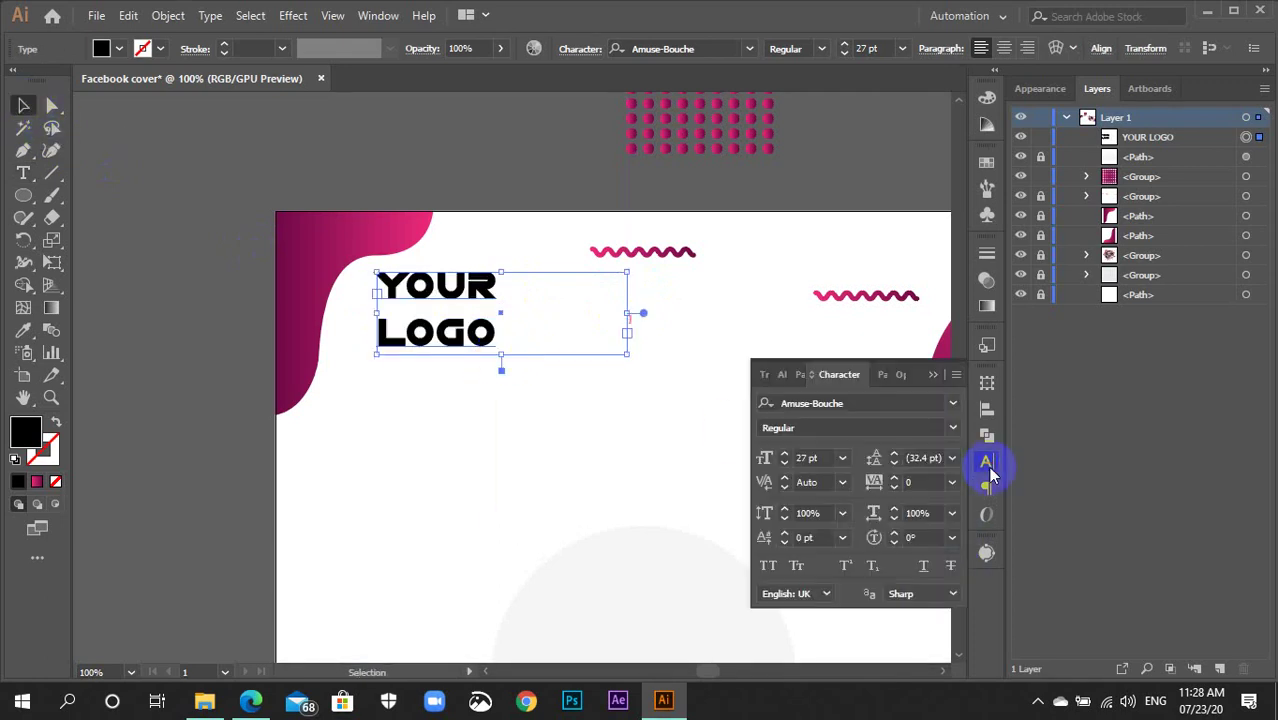
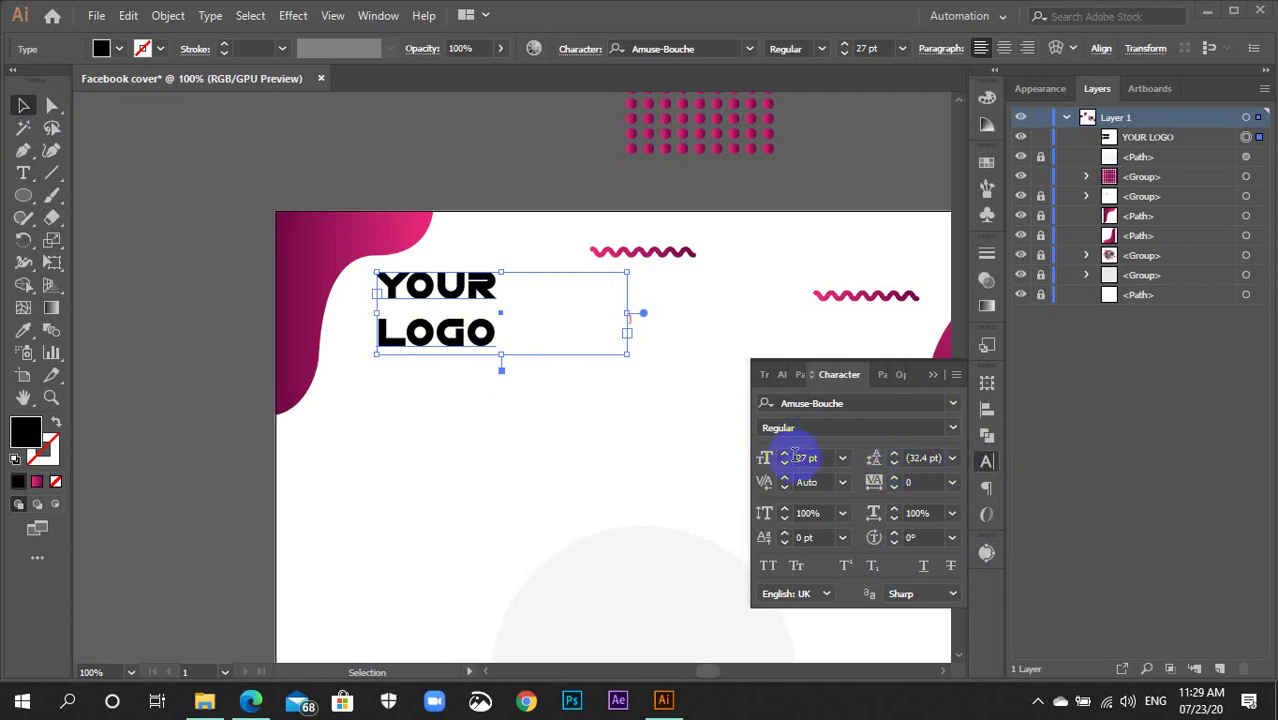
Set the YOUR LOGO leading to 29 pt, step it down to 25 pt, and close the Character panel.
left_click(918, 458)
type("29")
key("Return")
key("Down")
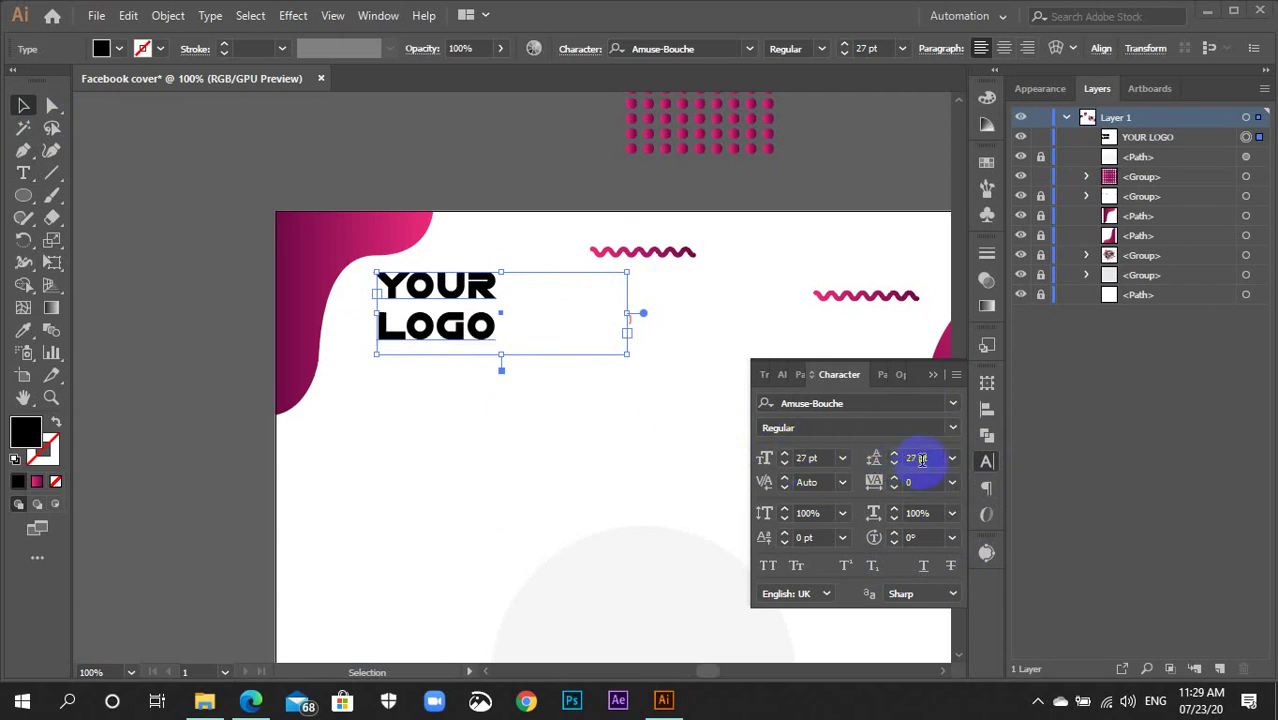
key("Down")
key("Down")
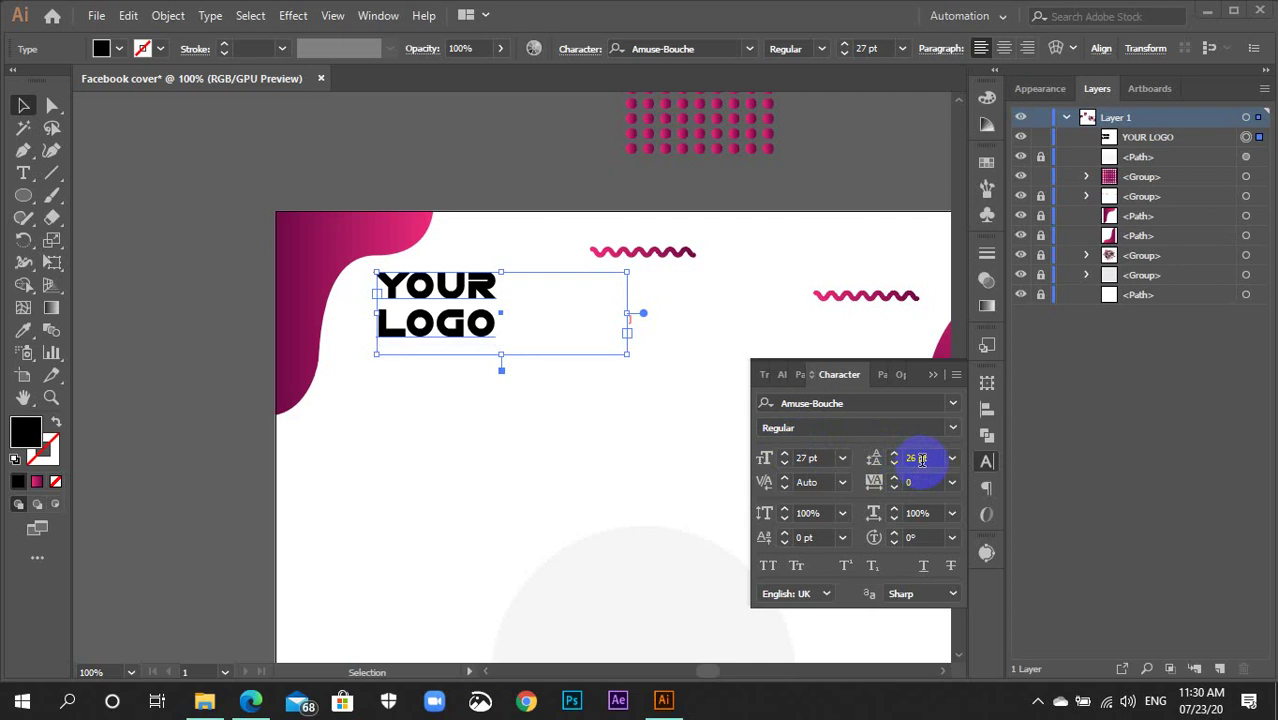
key("Down")
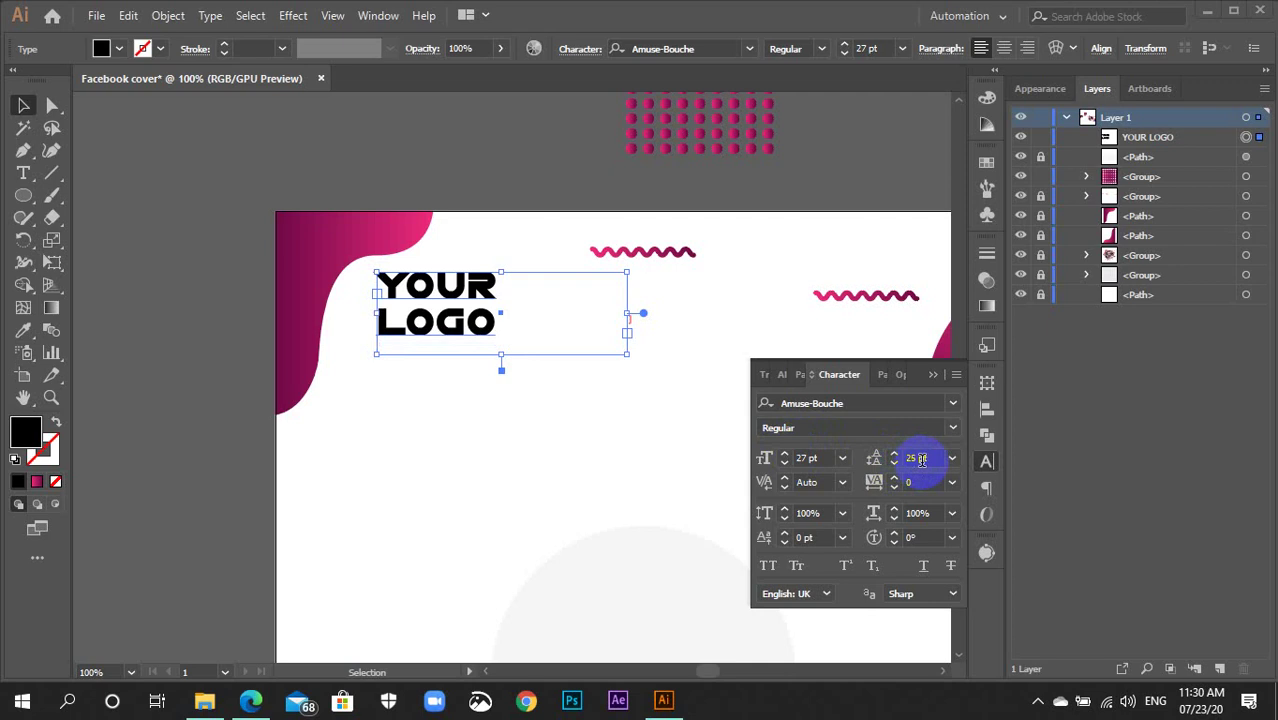
left_click(987, 461)
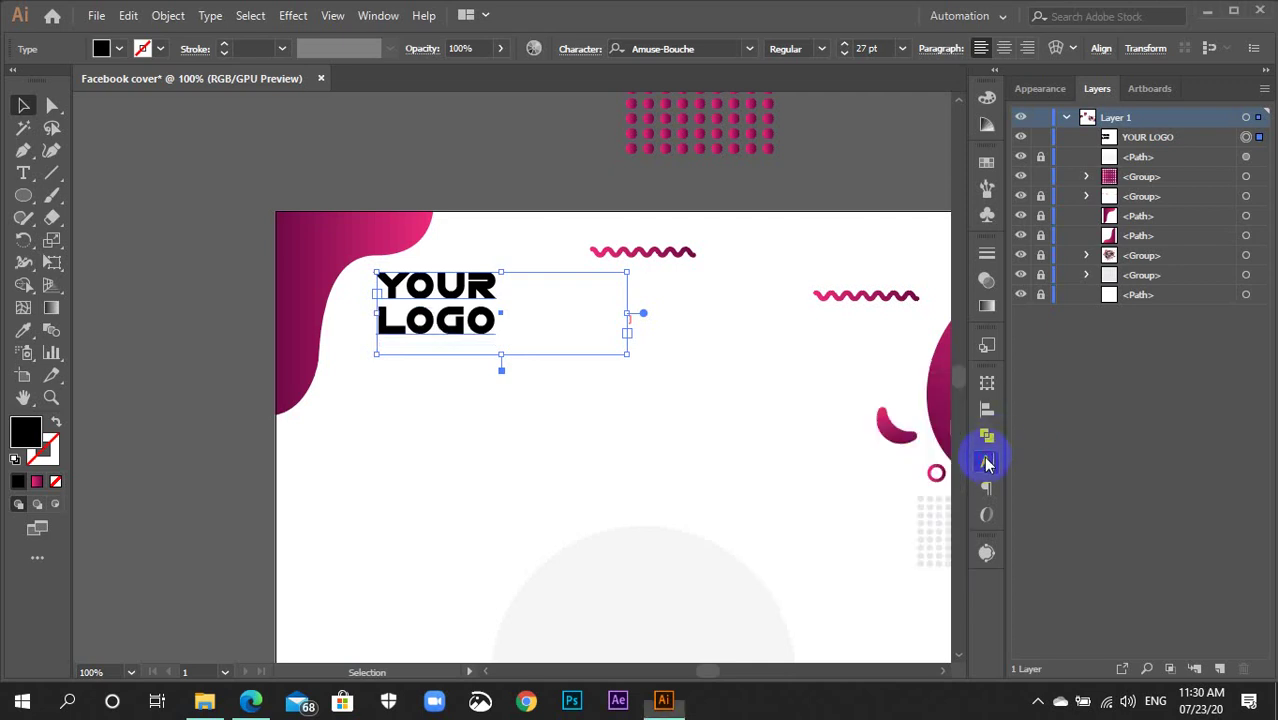
Shrink the YOUR LOGO text frame to fit the text and convert it to outlines.
left_click_drag(501, 355, 513, 343)
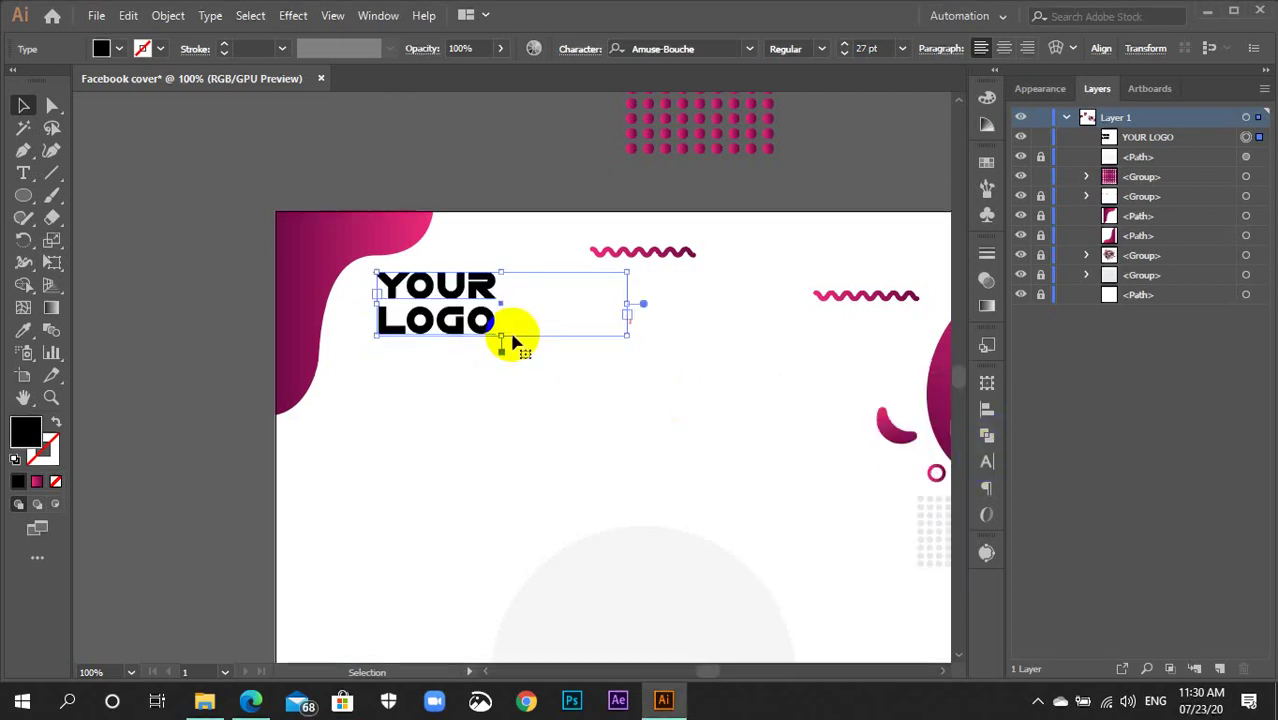
left_click_drag(628, 303, 503, 300)
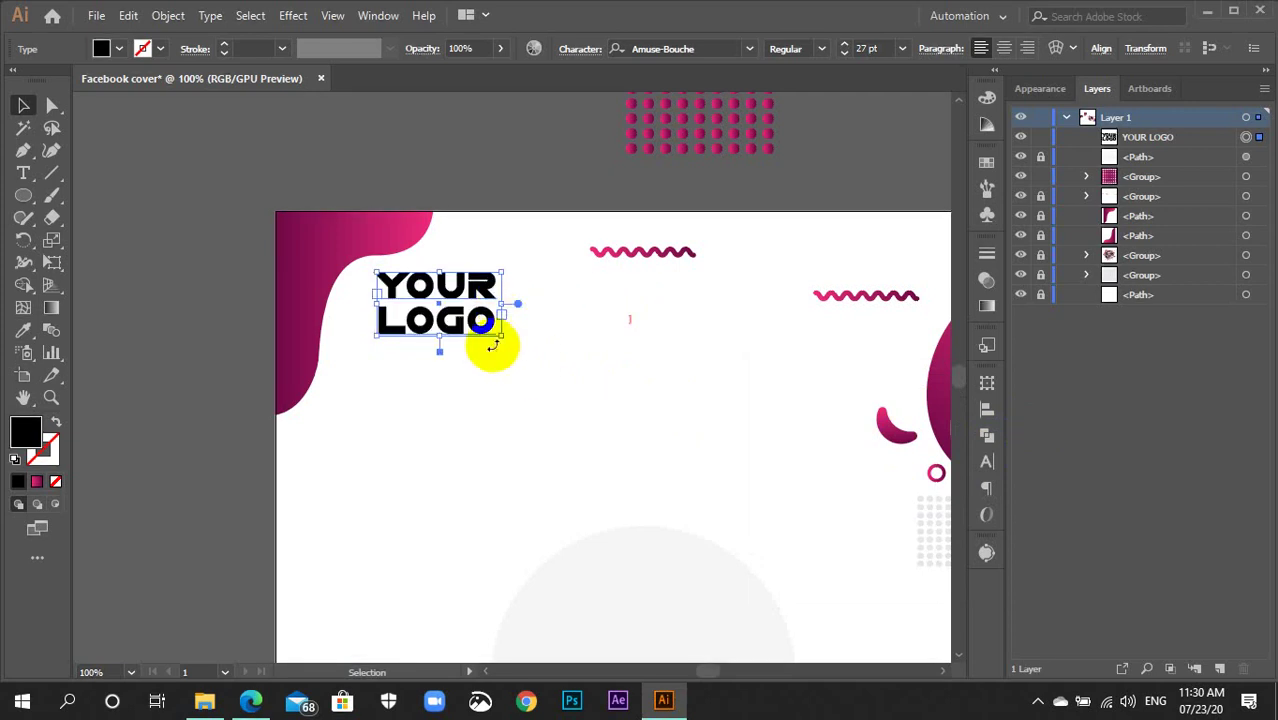
right_click(480, 322)
left_click(556, 452)
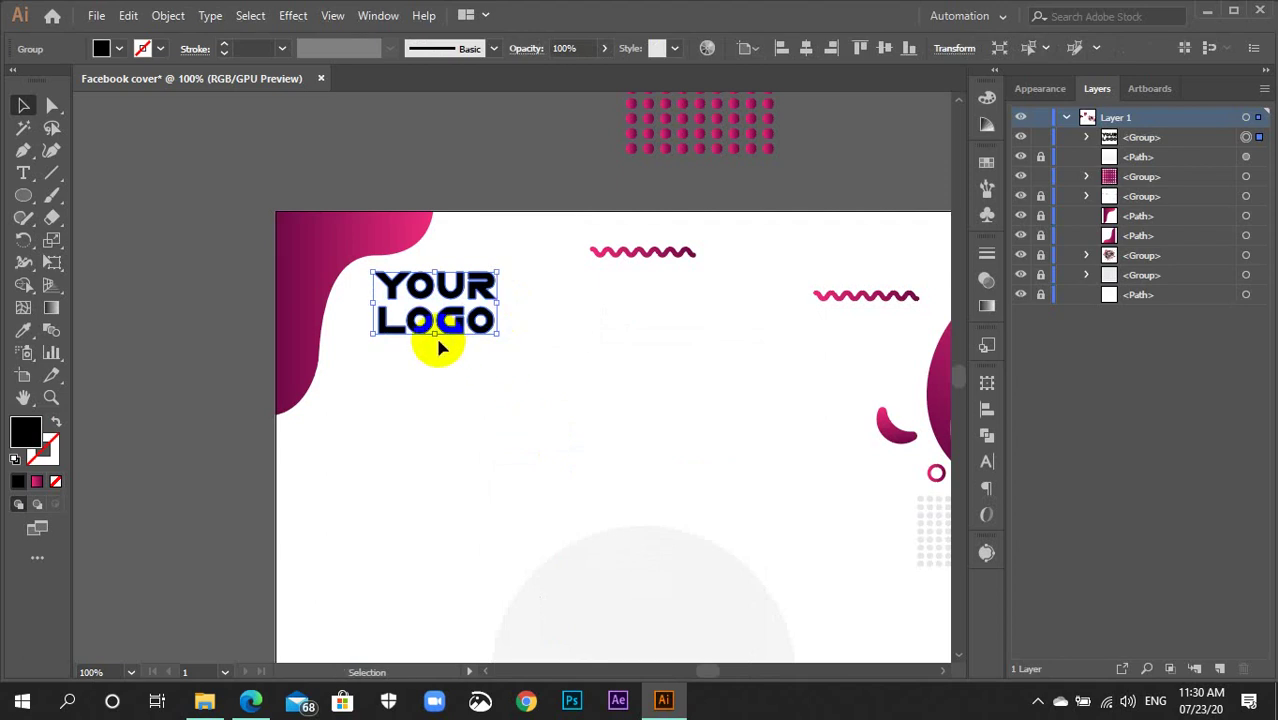
Enlarge the outlined logo slightly and reselect the YOUR LOGO group.
mouse_move(436, 334)
left_mouse_down()
mouse_move(436, 353)
mouse_move(504, 365)
left_mouse_up()
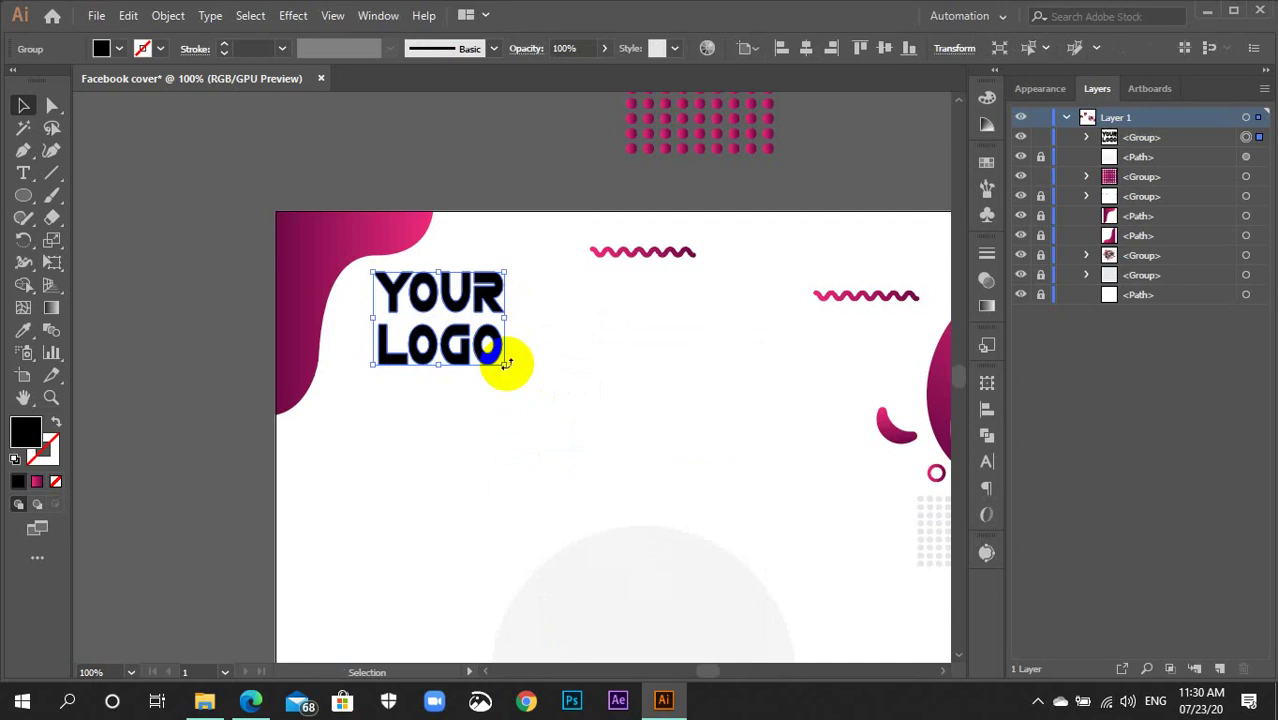
left_click(589, 376)
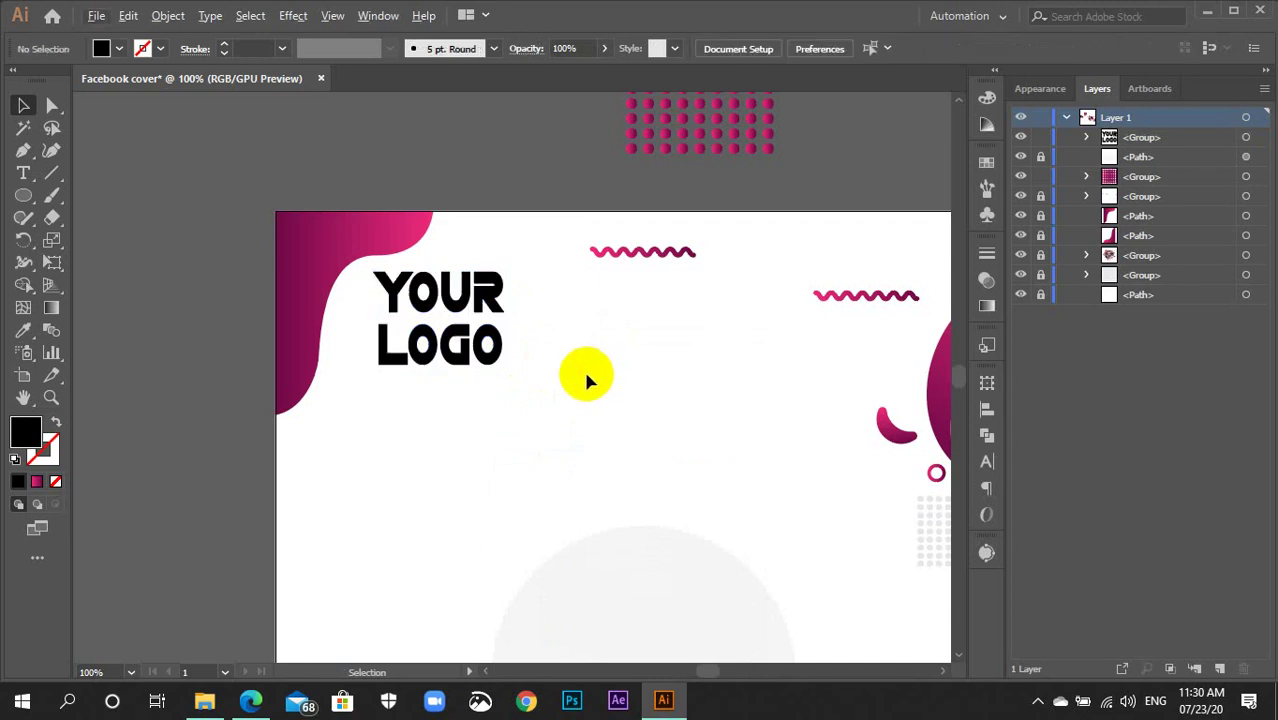
left_click_drag(490, 350, 272, 300)
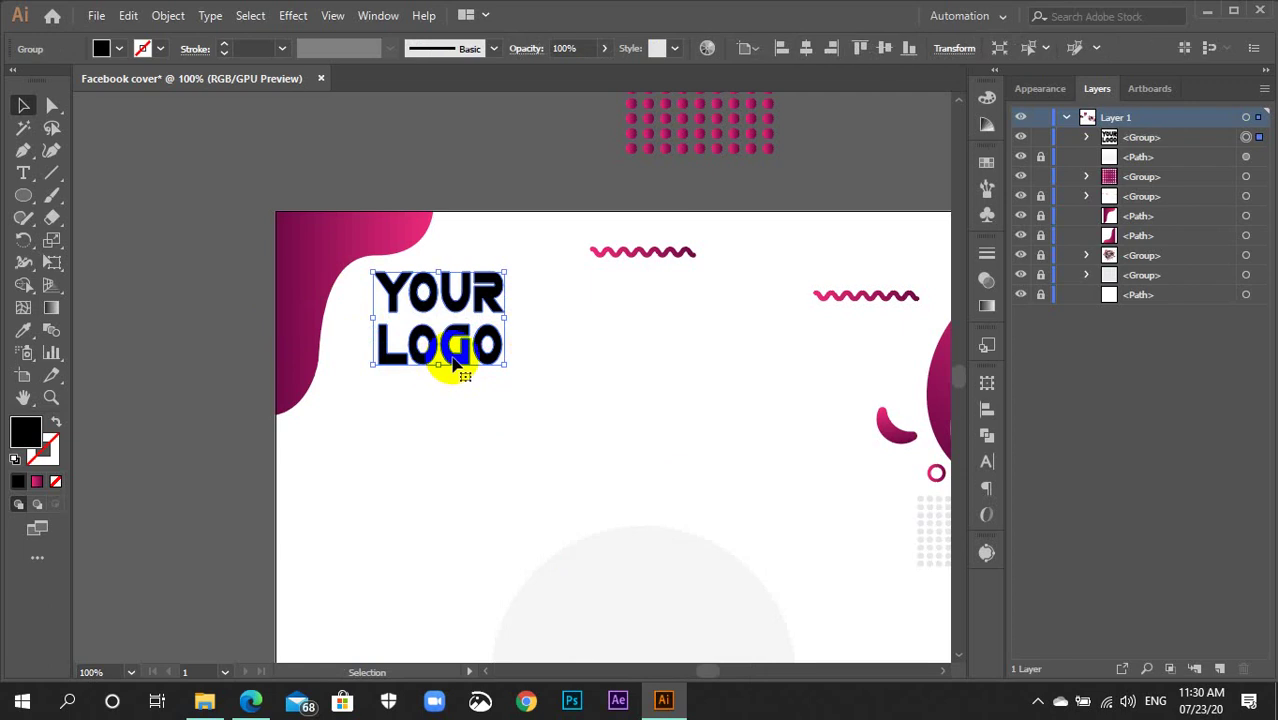
Copy the pink corner shape's gradient onto the YOUR LOGO outlines.
key("i")
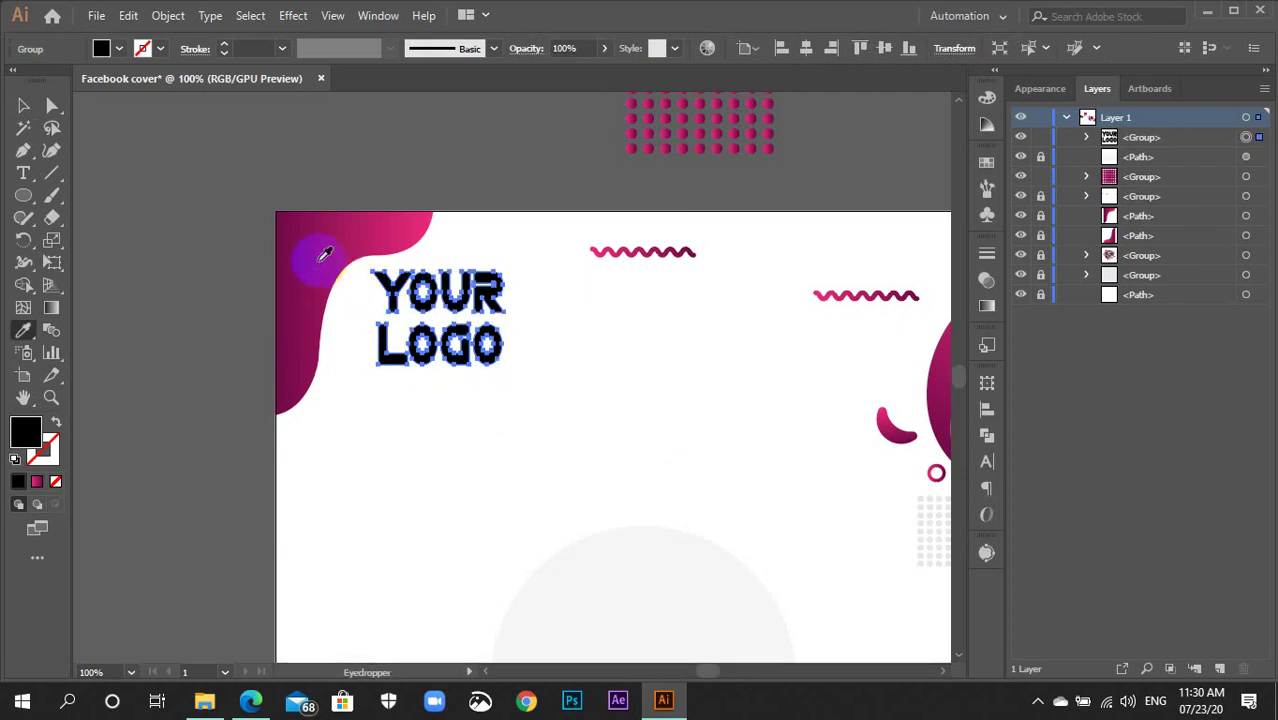
left_click(324, 252)
left_click(337, 264)
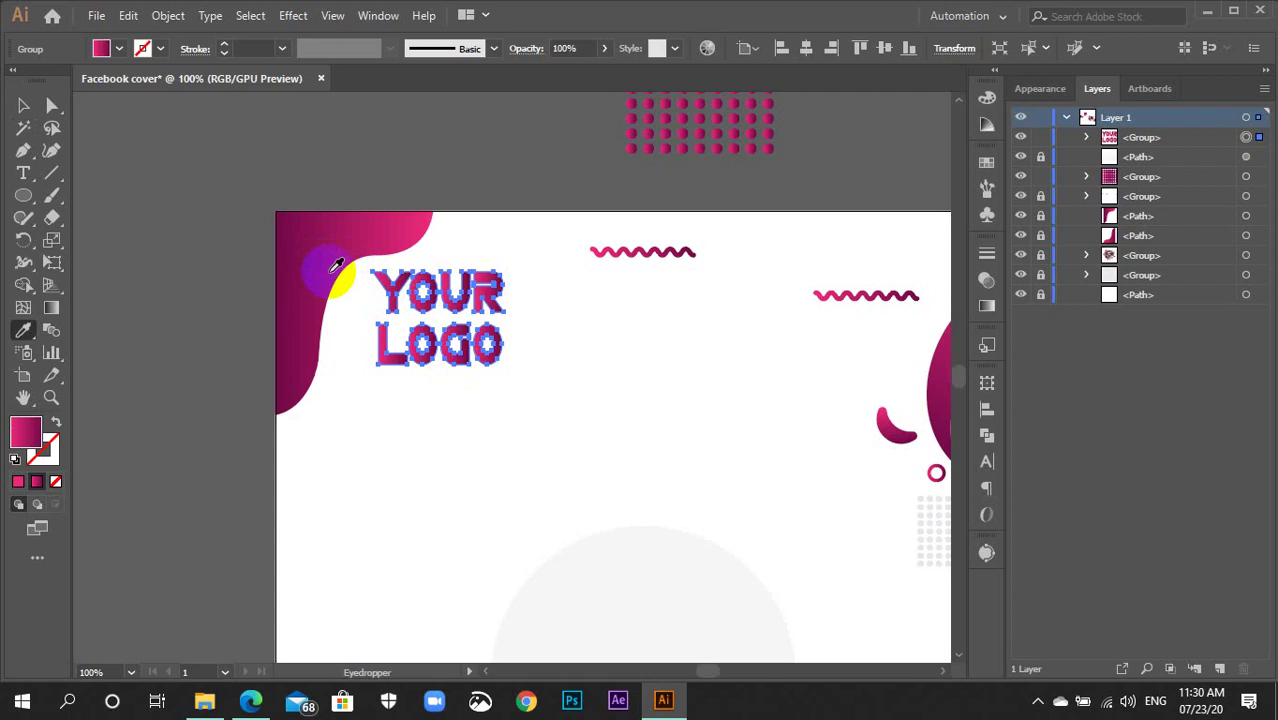
key("c")
key("v")
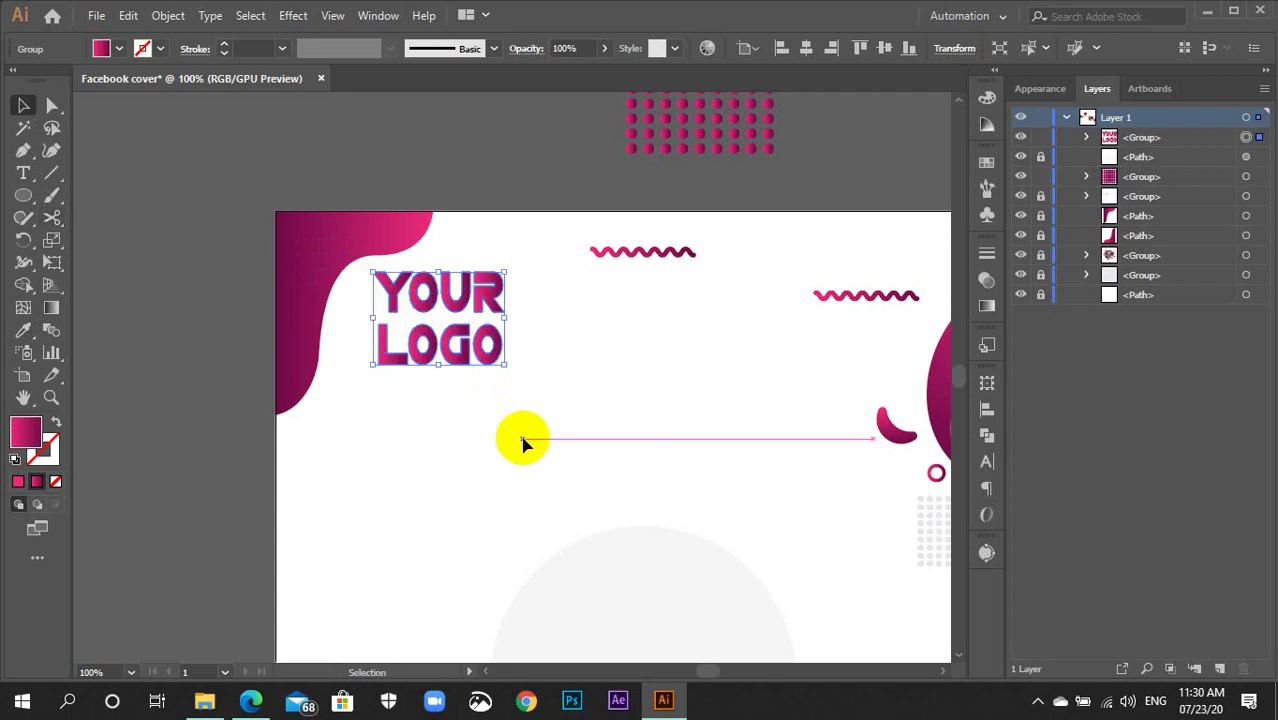
left_click(525, 439)
Redirect the magenta gradient diagonally across the logo letters.
left_click(483, 363)
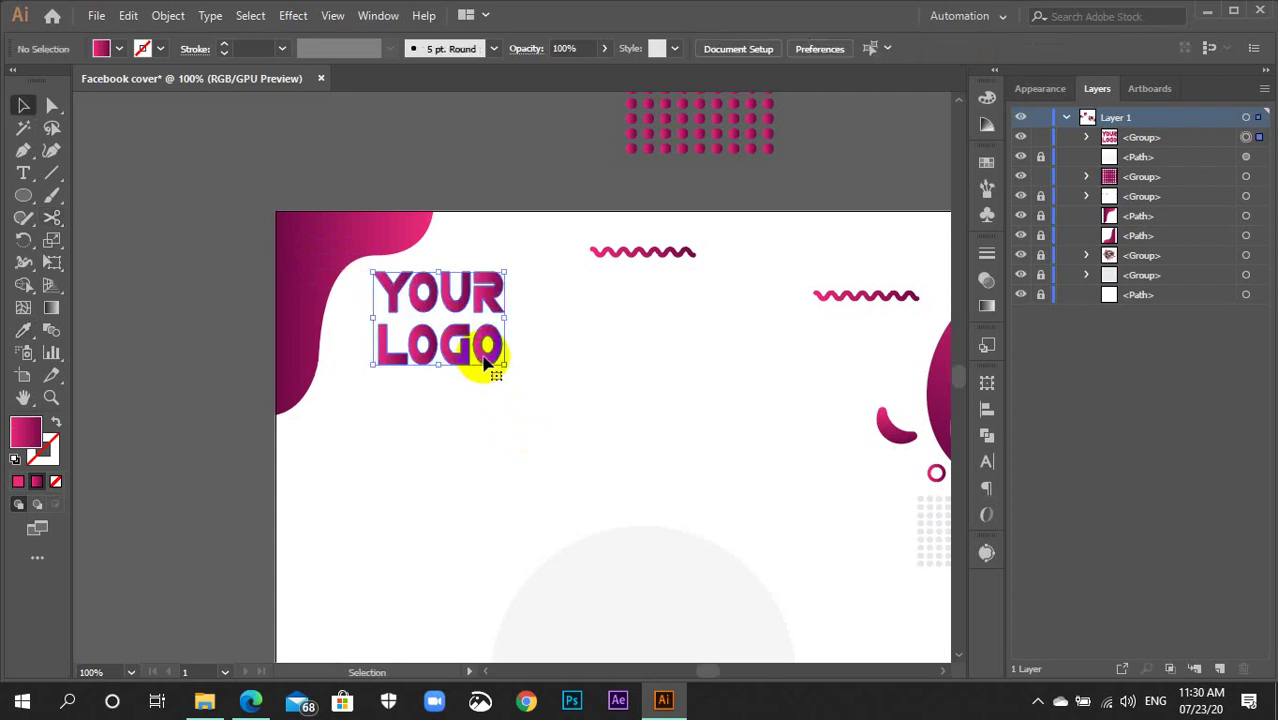
key("g")
mouse_move(355, 258)
left_mouse_down()
mouse_move(378, 243)
mouse_move(490, 365)
left_mouse_up()
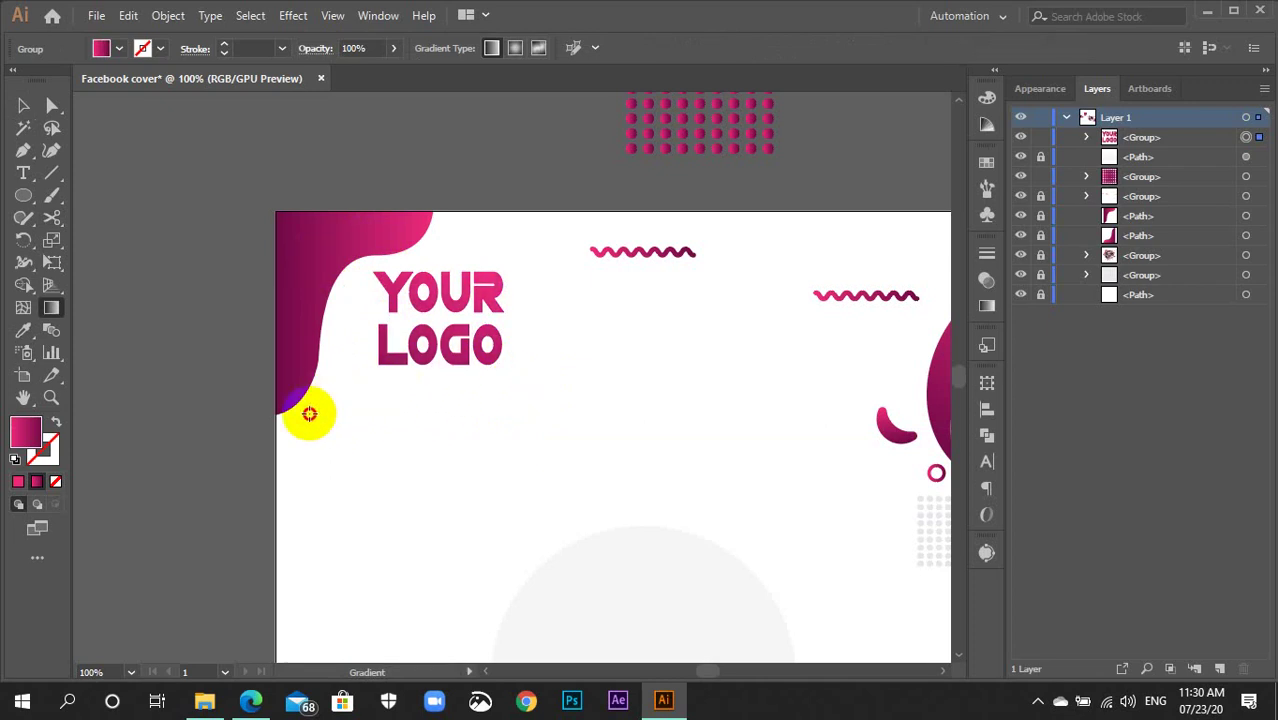
key("v")
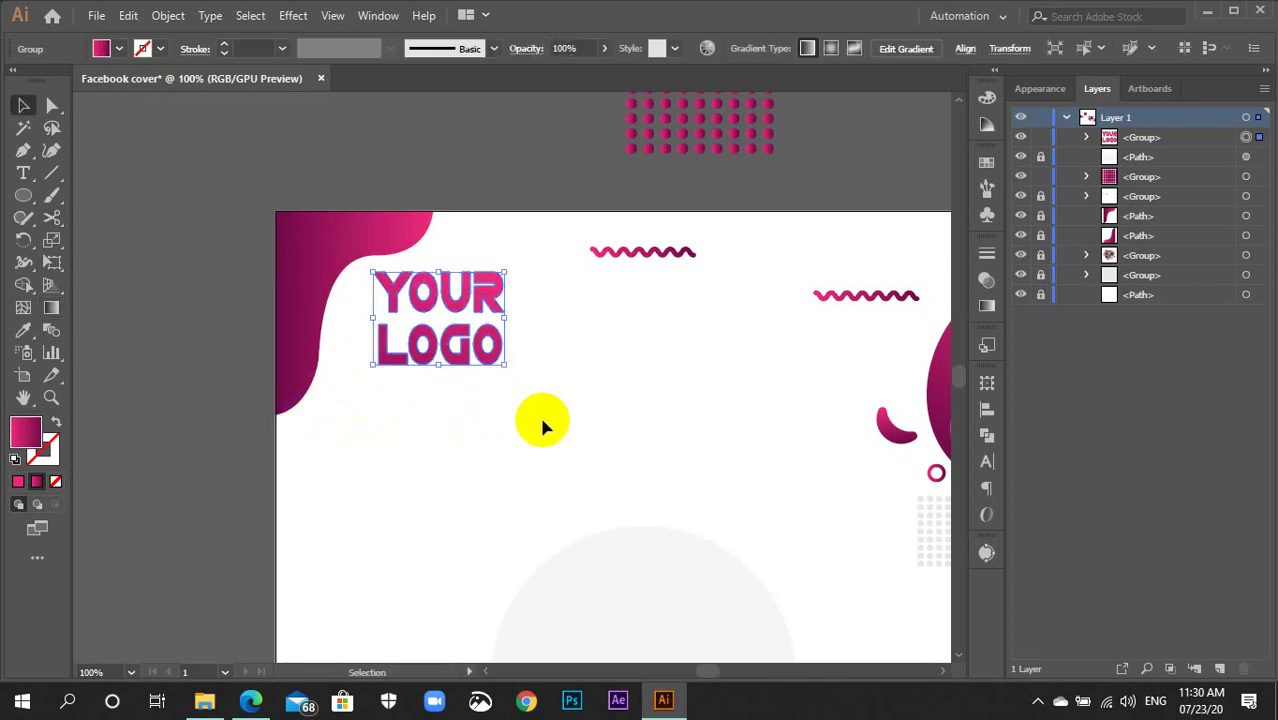
left_click(540, 413)
Nudge the YOUR LOGO group one step up and two steps left.
scroll(544, 414, "down", 1)
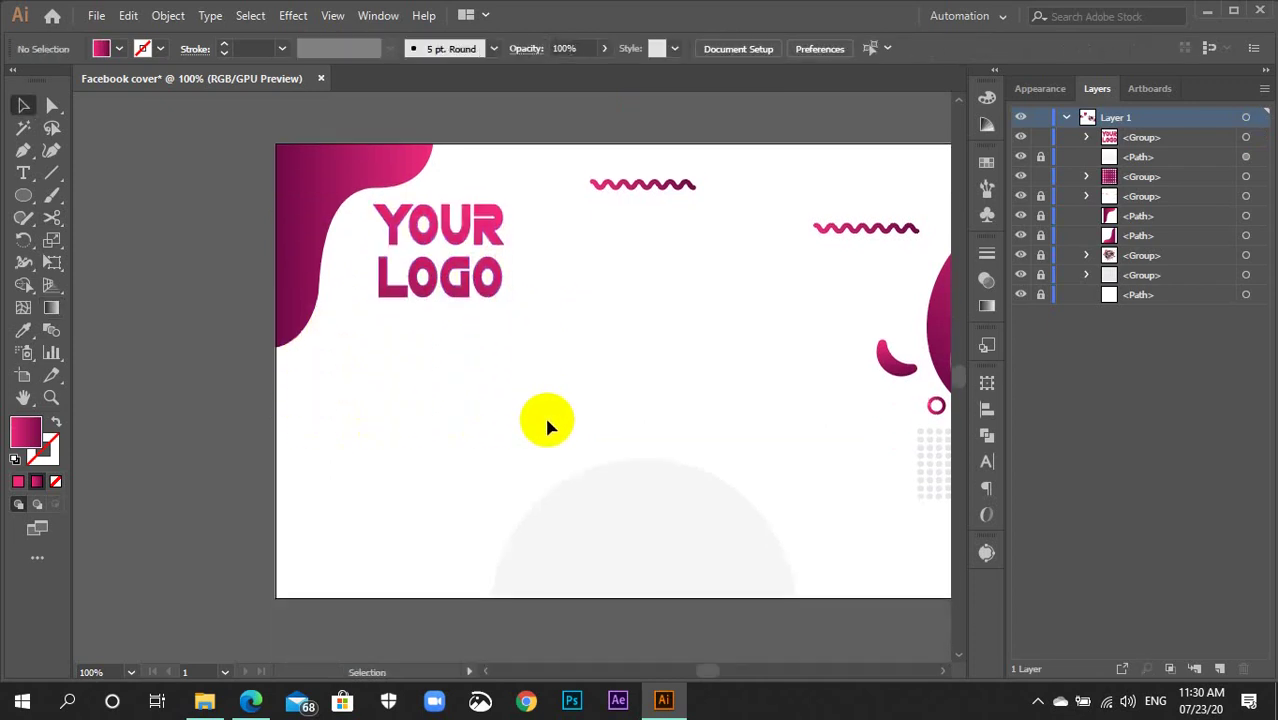
left_click(471, 279)
key("Up")
key("Up")
key("Up")
key("Up")
key("Left")
key("Left")
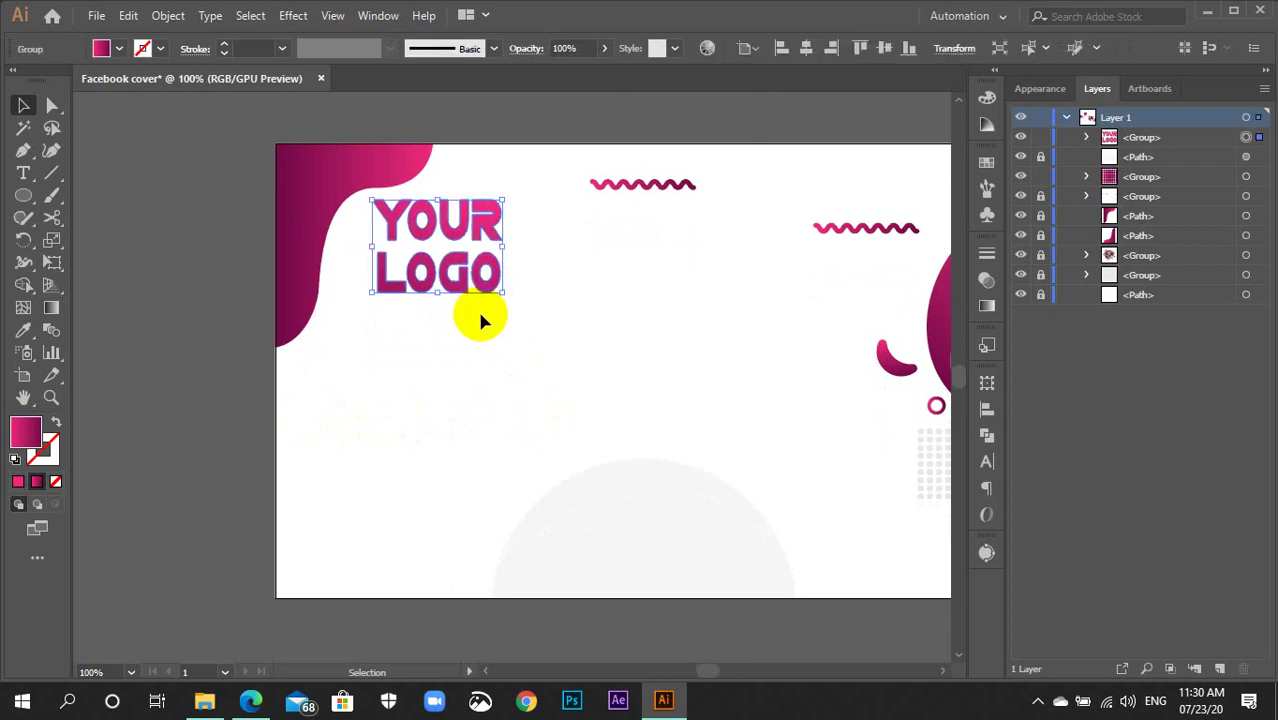
key("Left")
key("Left")
key("Left")
key("Left")
key("Left")
Adjust the logo height slightly, ungroup the letters, and group the YOUR letters together.
mouse_move(432, 292)
left_mouse_down()
mouse_move(432, 280)
mouse_move(470, 304)
left_mouse_up()
key("ctrl+equal")
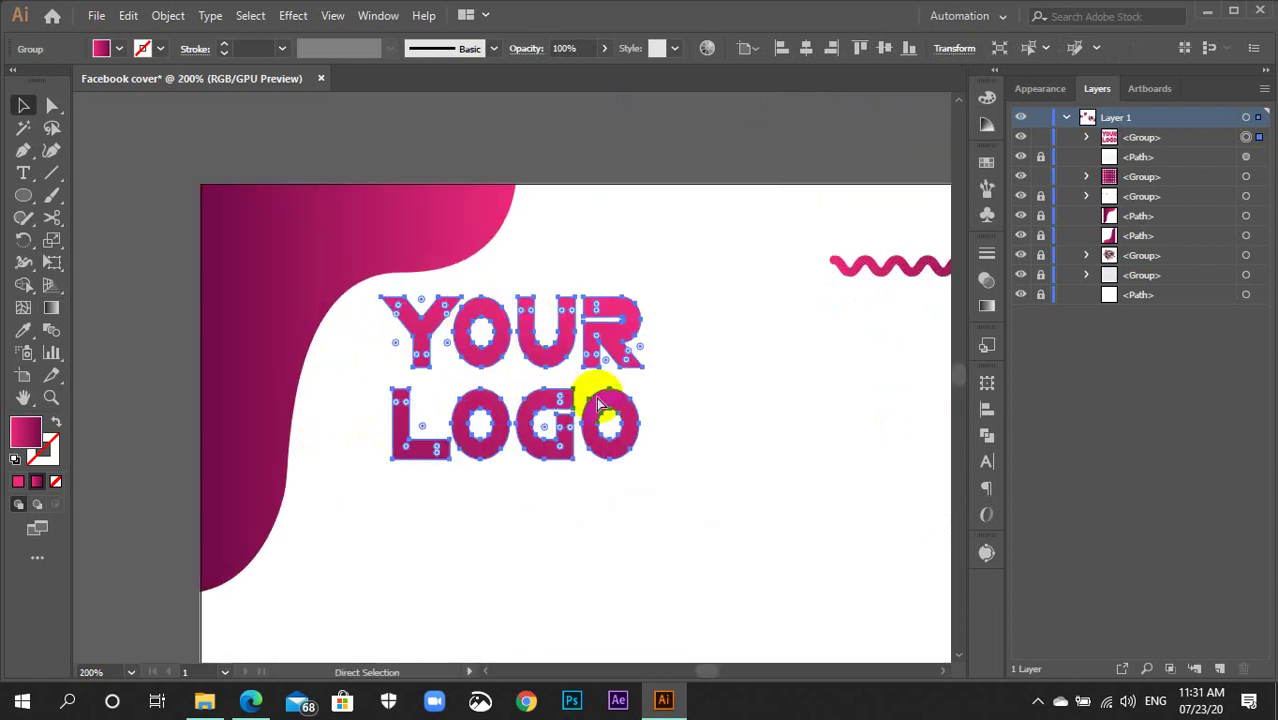
right_click(587, 443)
left_click(635, 292)
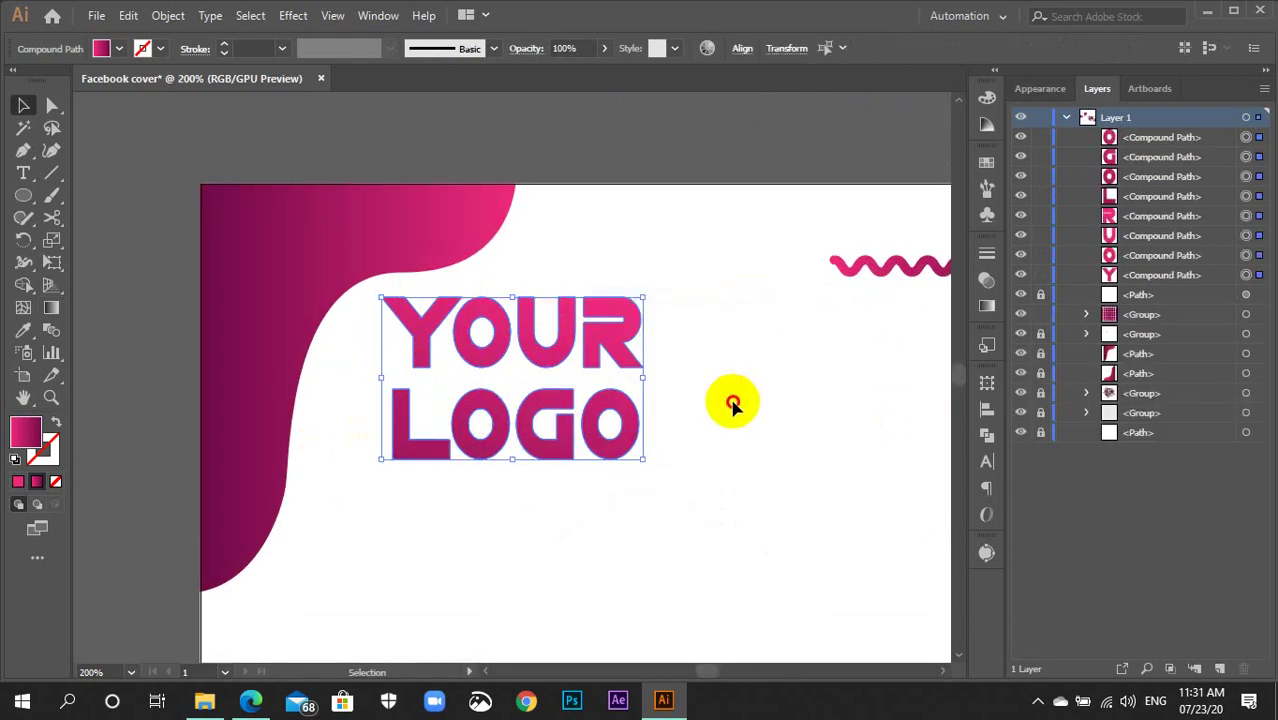
left_click(736, 400)
left_click_drag(419, 294, 648, 372)
key("a")
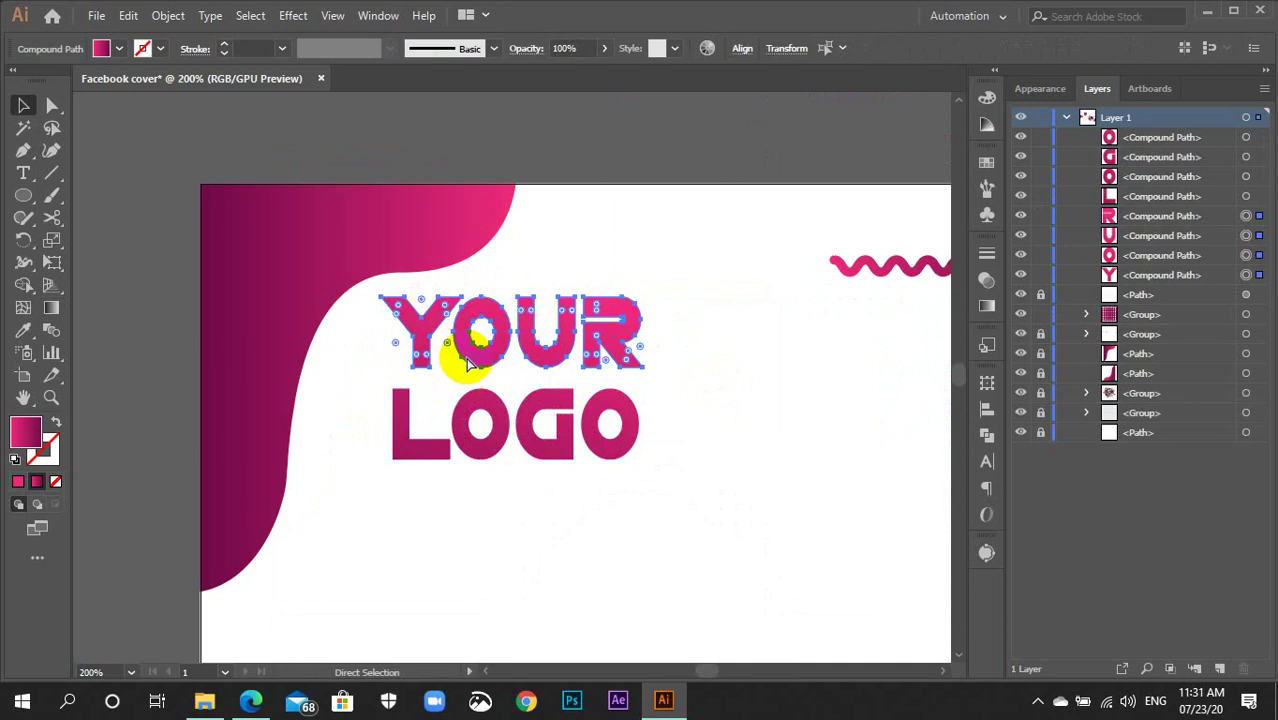
key("ctrl+g")
key("v")
left_click(543, 505)
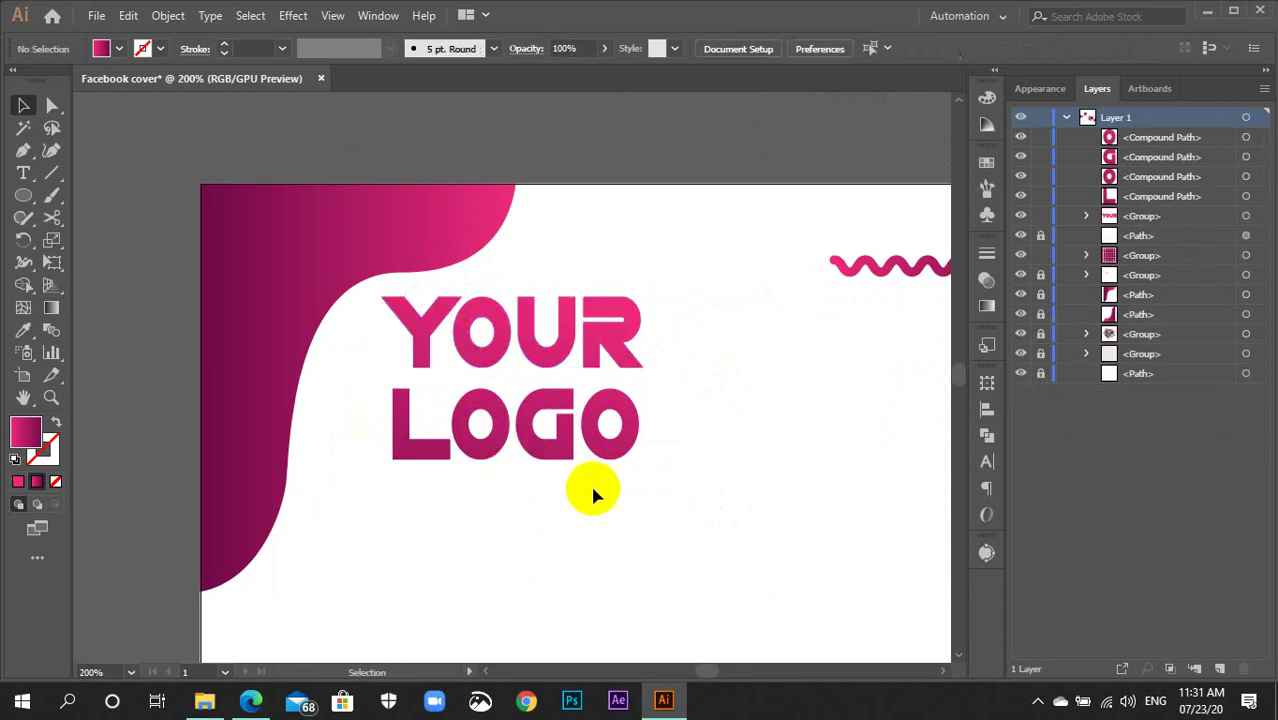
Move the L up beneath the Y's stem and shift it slightly right.
mouse_move(628, 470)
left_mouse_down()
mouse_move(456, 400)
mouse_move(626, 451)
left_mouse_up()
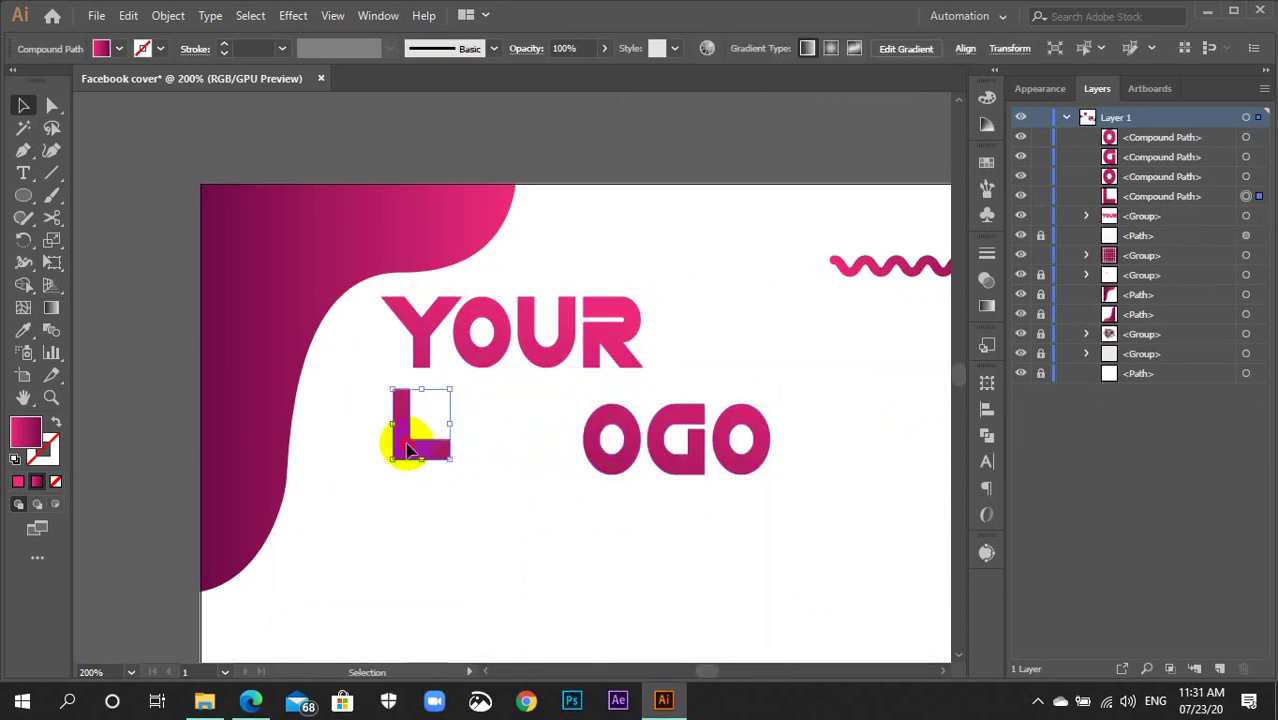
left_click_drag(416, 442, 448, 399)
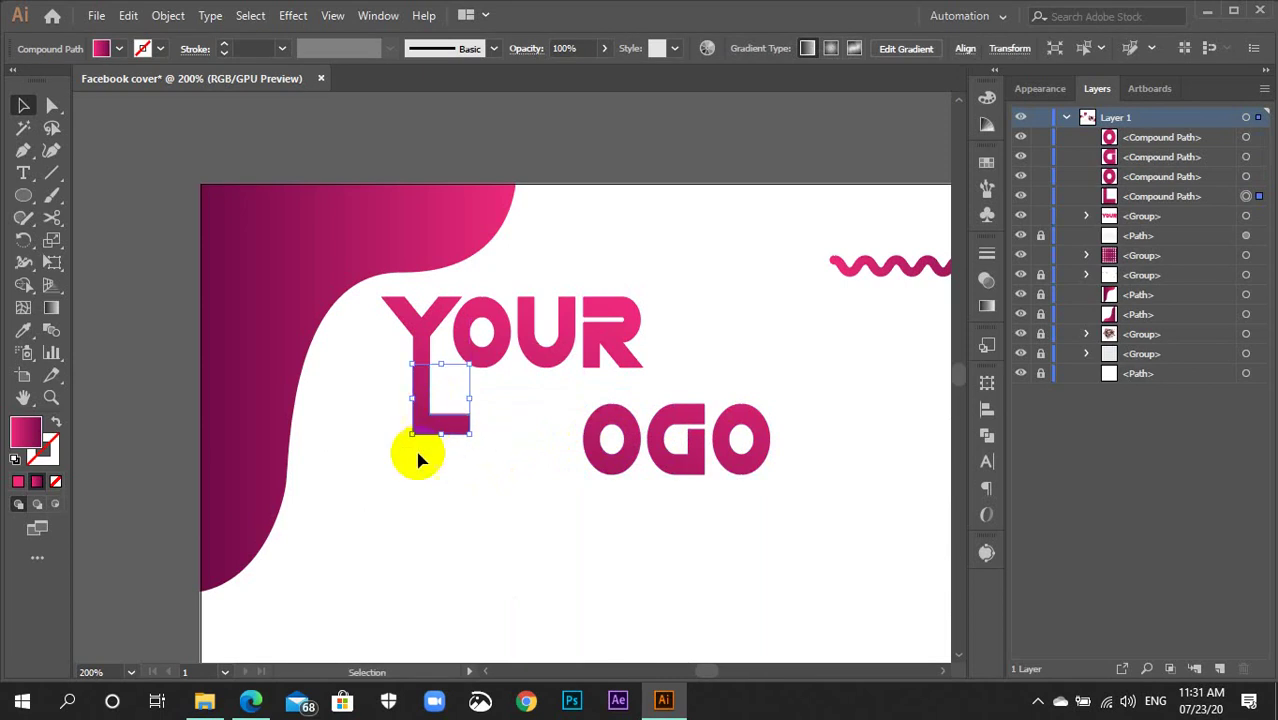
left_click(422, 470)
key("ctrl+plus")
key("ctrl+plus")
key("ctrl+plus")
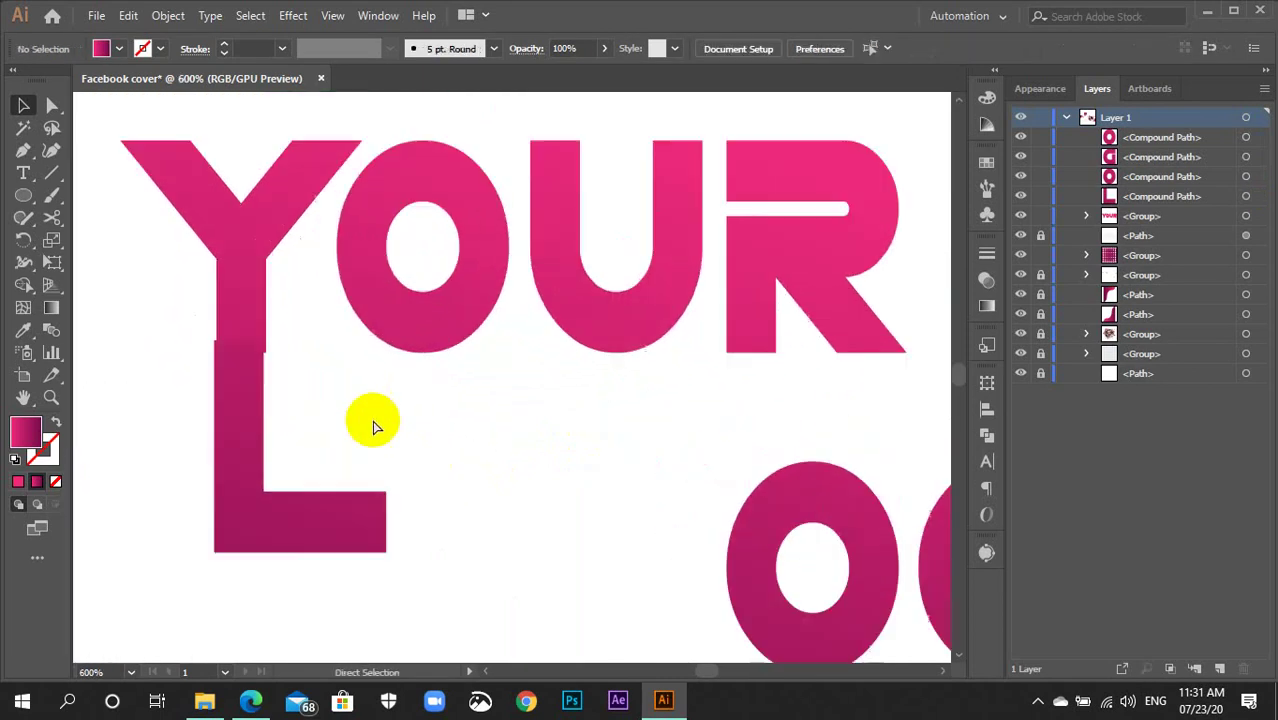
left_click_drag(252, 395, 255, 398)
Align the L's stem flush under the Y's stem at close zoom.
key("ctrl+equal")
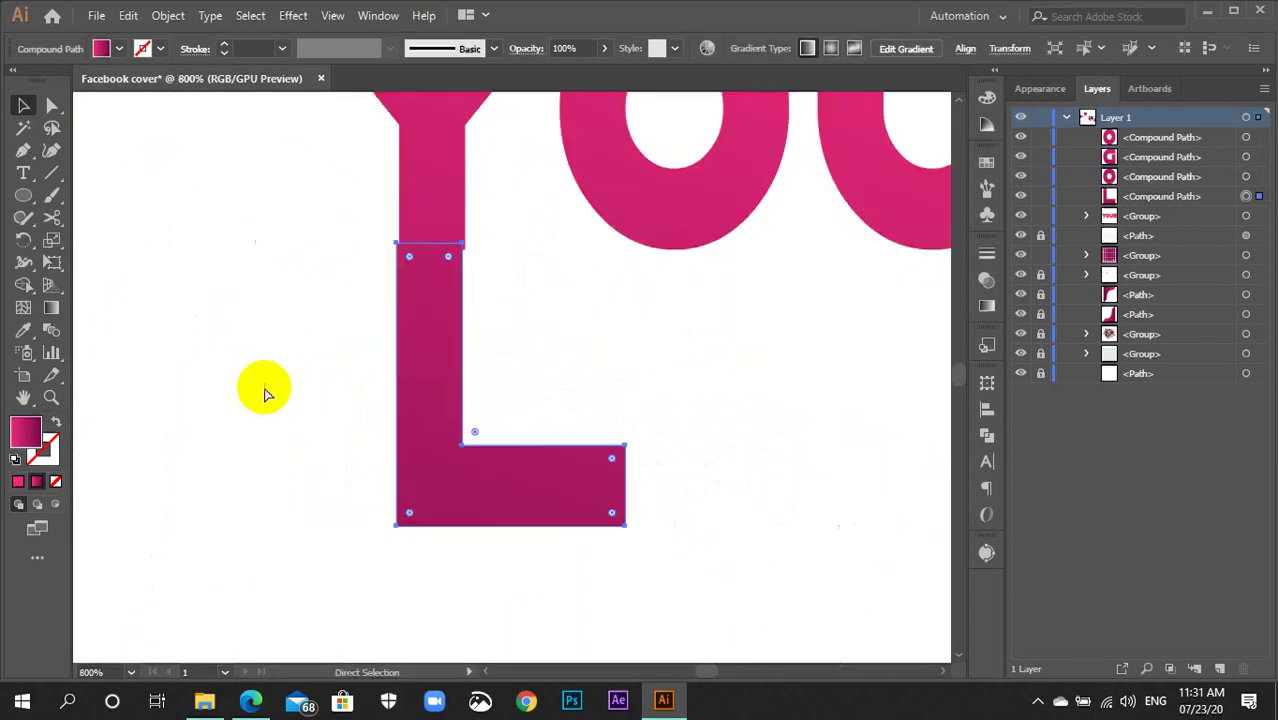
key("ctrl+equal")
key("ctrl+equal")
key("ctrl+equal")
scroll(306, 346, "up", 3)
key("a")
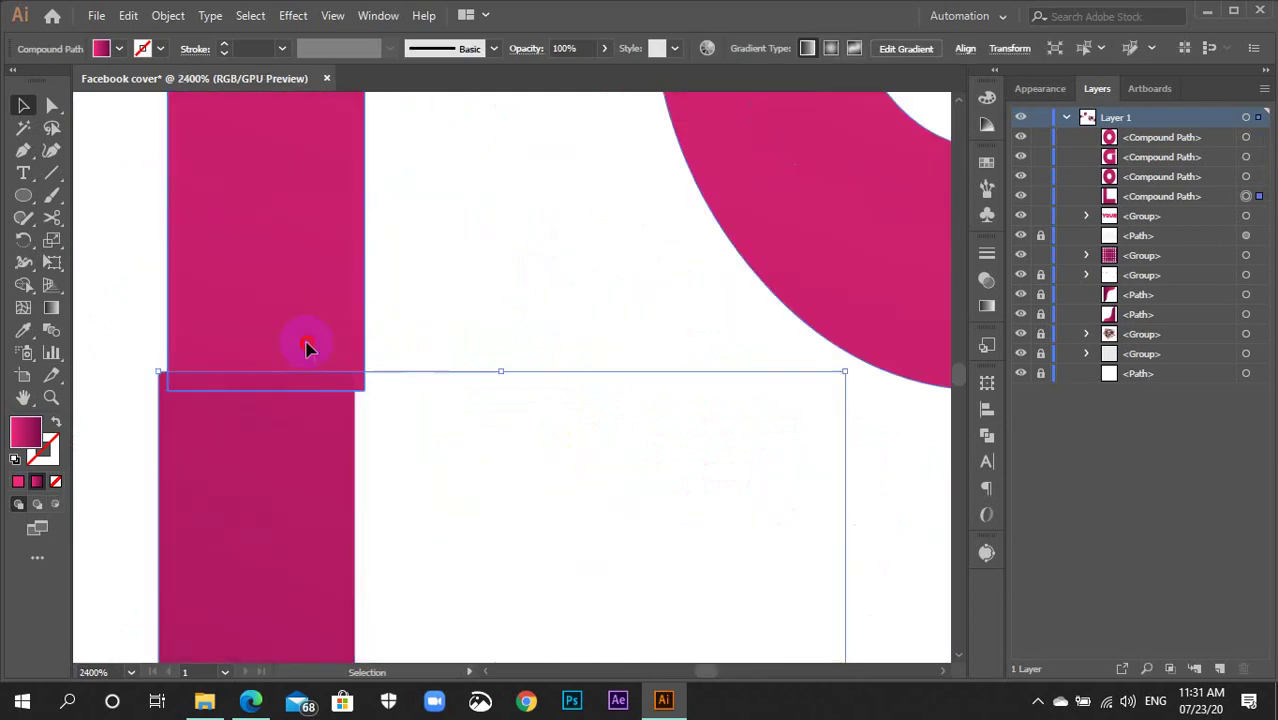
left_click_drag(306, 346, 327, 362)
key("ctrl+z")
key("v")
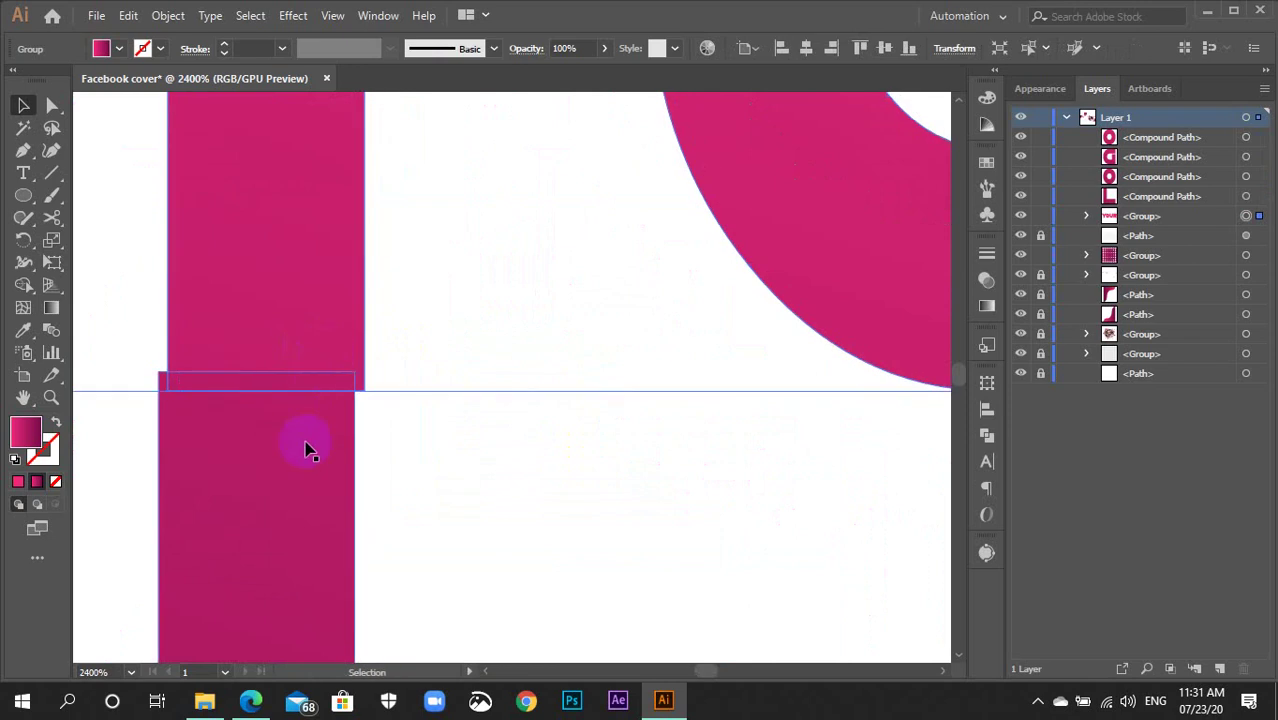
left_click_drag(300, 470, 308, 475)
left_click(455, 510)
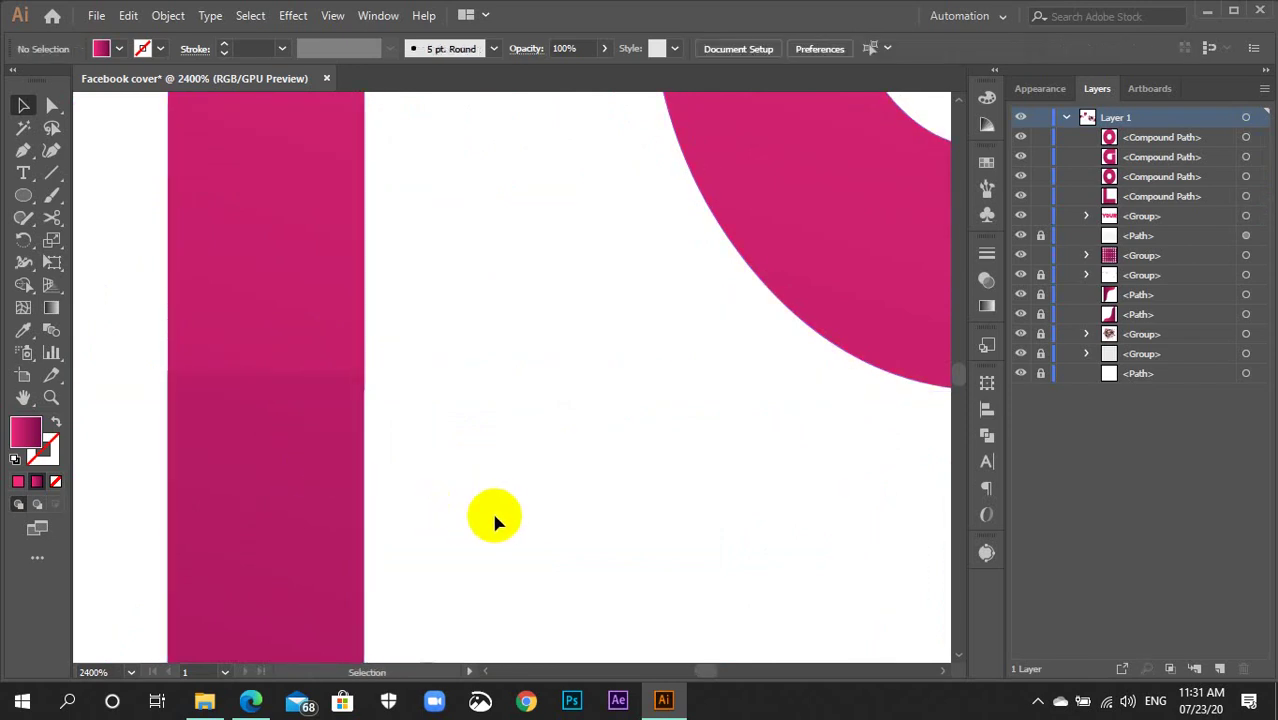
key("a")
key("ctrl+minus")
key("ctrl+minus")
key("ctrl+minus")
key("ctrl+minus")
key("ctrl+minus")
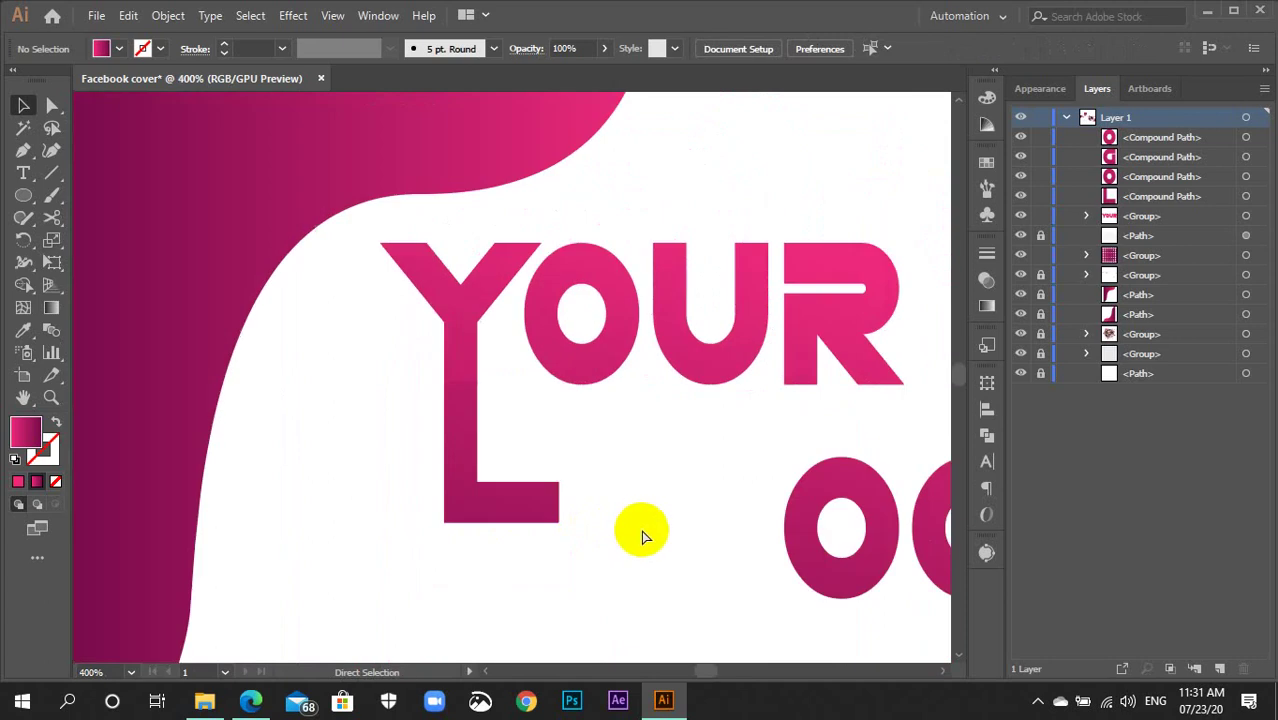
Move the O, G, O letters beside the L, shrink them slightly, and group them.
left_click_drag(646, 521, 350, 460)
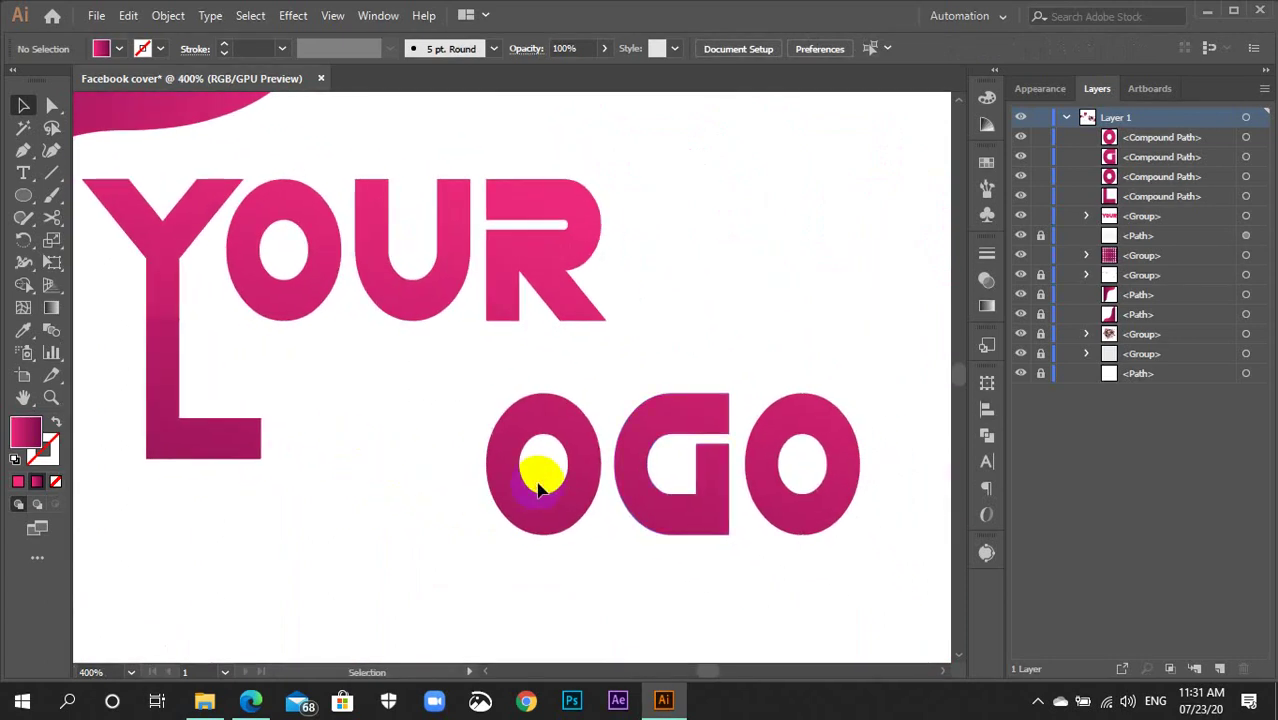
left_click_drag(838, 580, 436, 436)
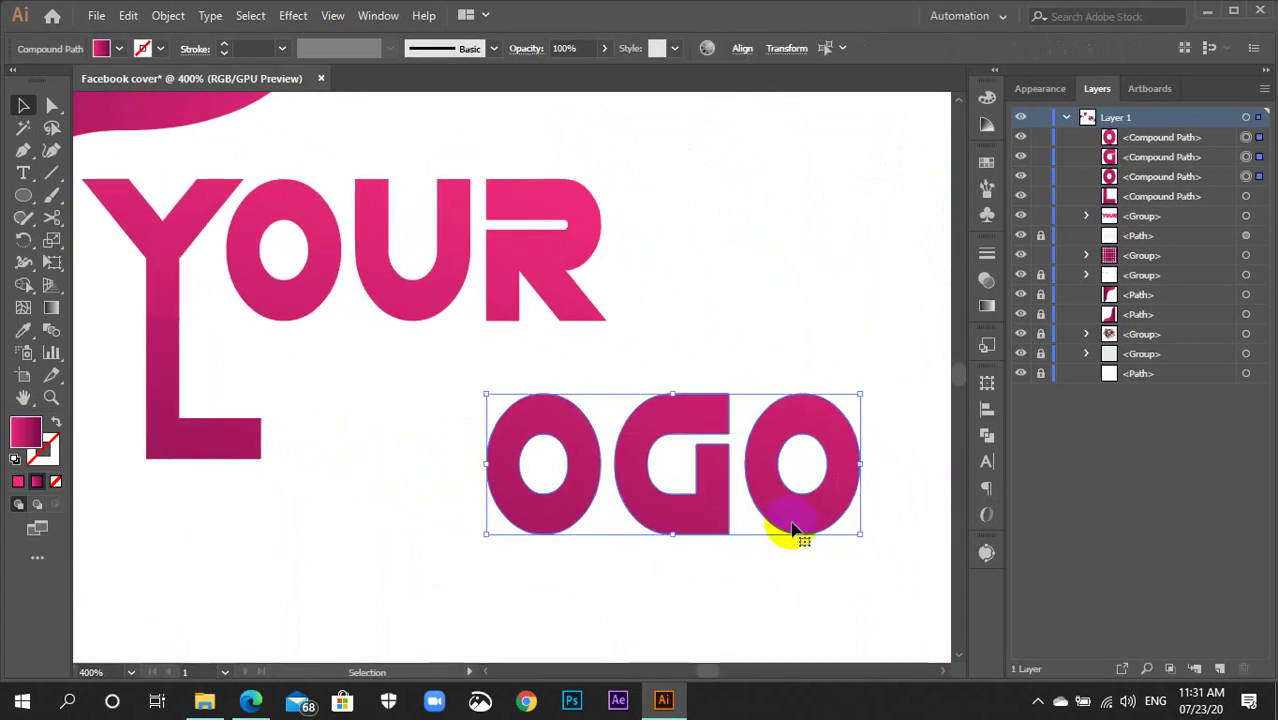
left_click_drag(797, 517, 617, 474)
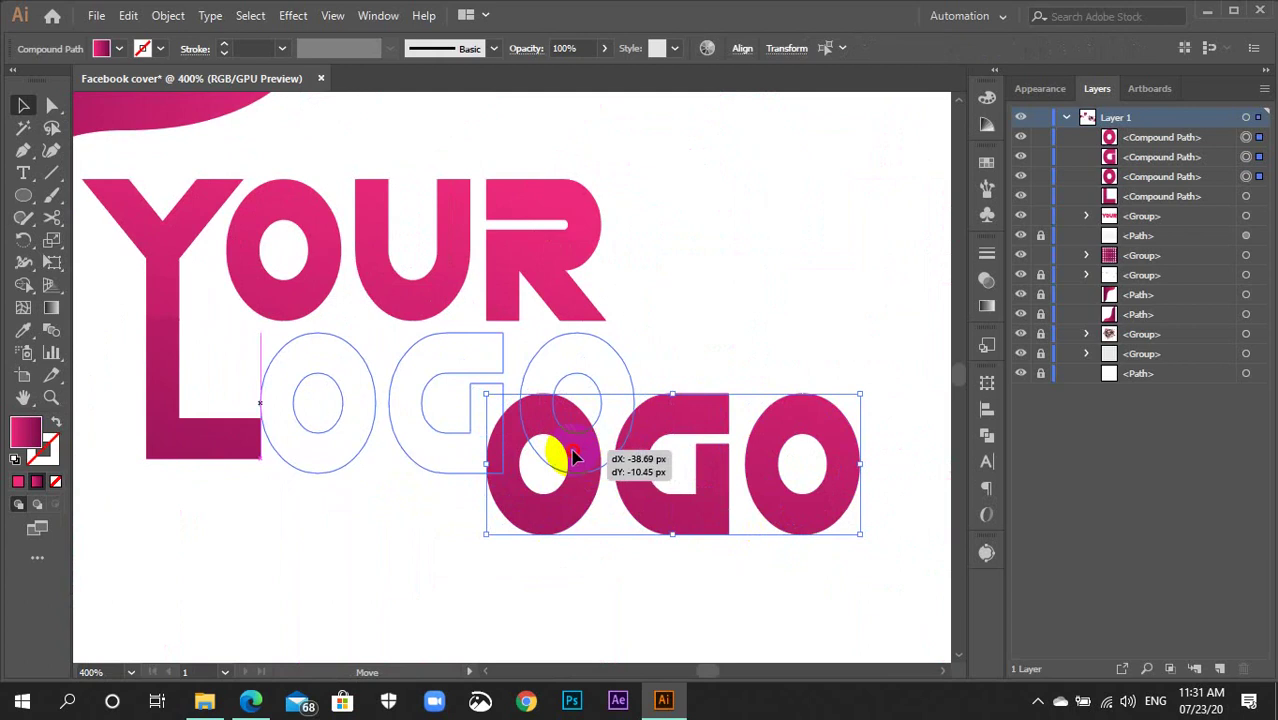
left_click_drag(633, 475, 585, 445)
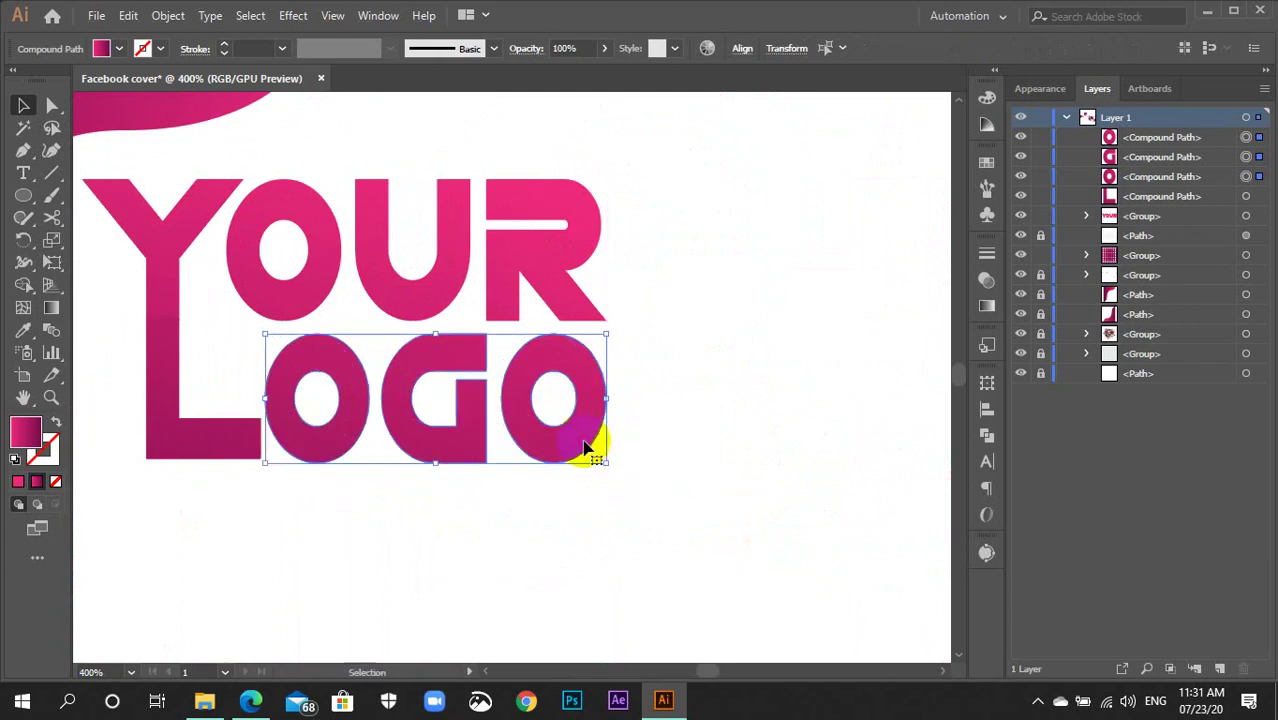
key("ctrl+g")
Bottom-align the L and the OGO group.
left_click_drag(549, 512, 214, 402)
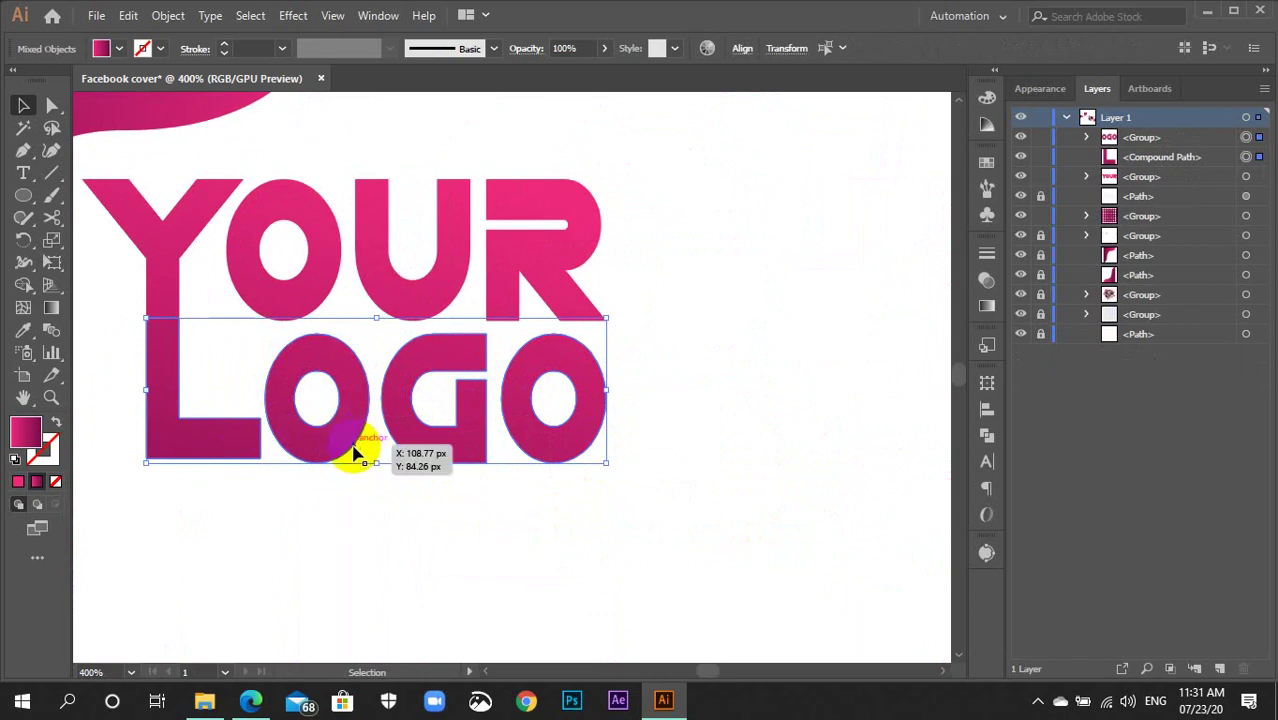
left_click(742, 50)
left_click(726, 212)
left_click(730, 232)
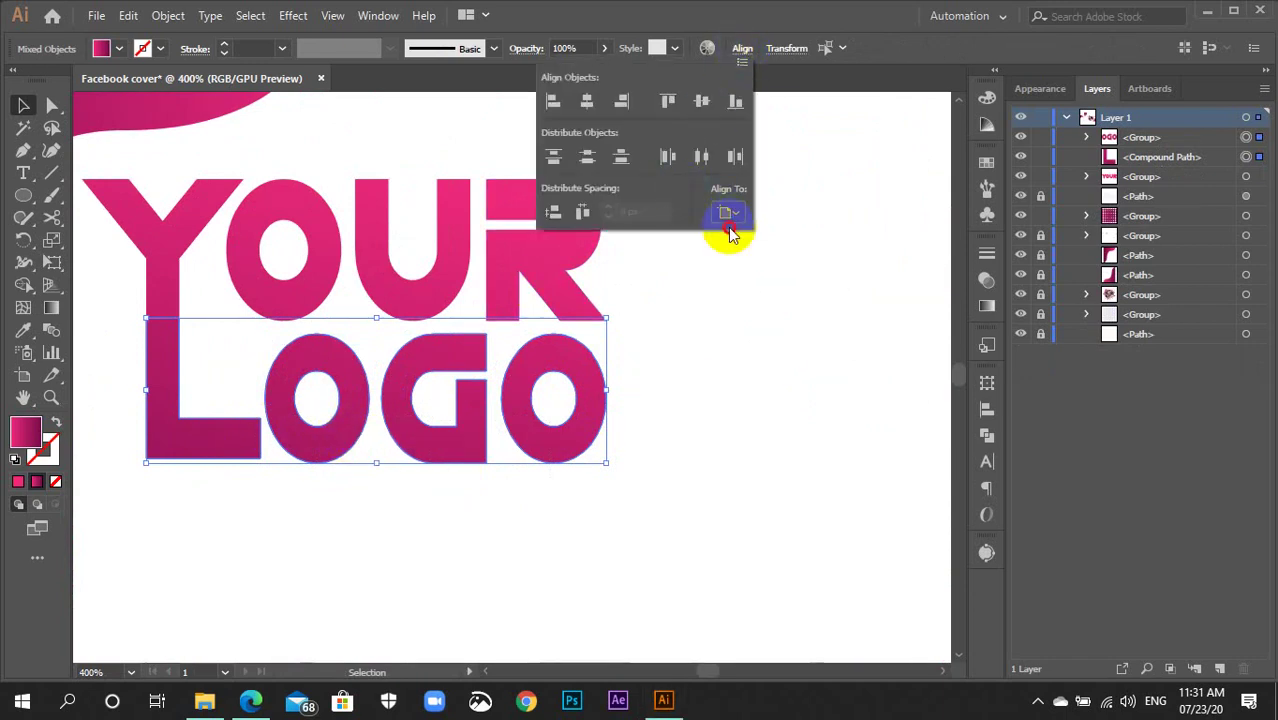
left_click(735, 102)
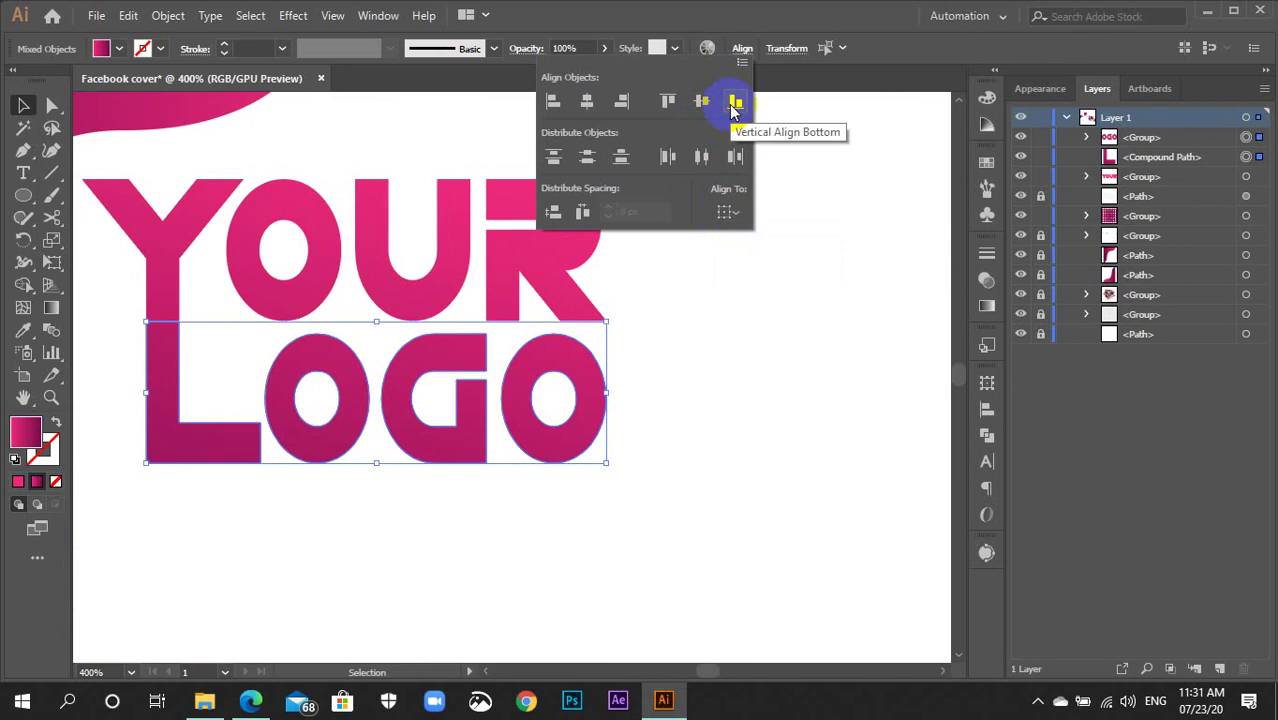
left_click(634, 430)
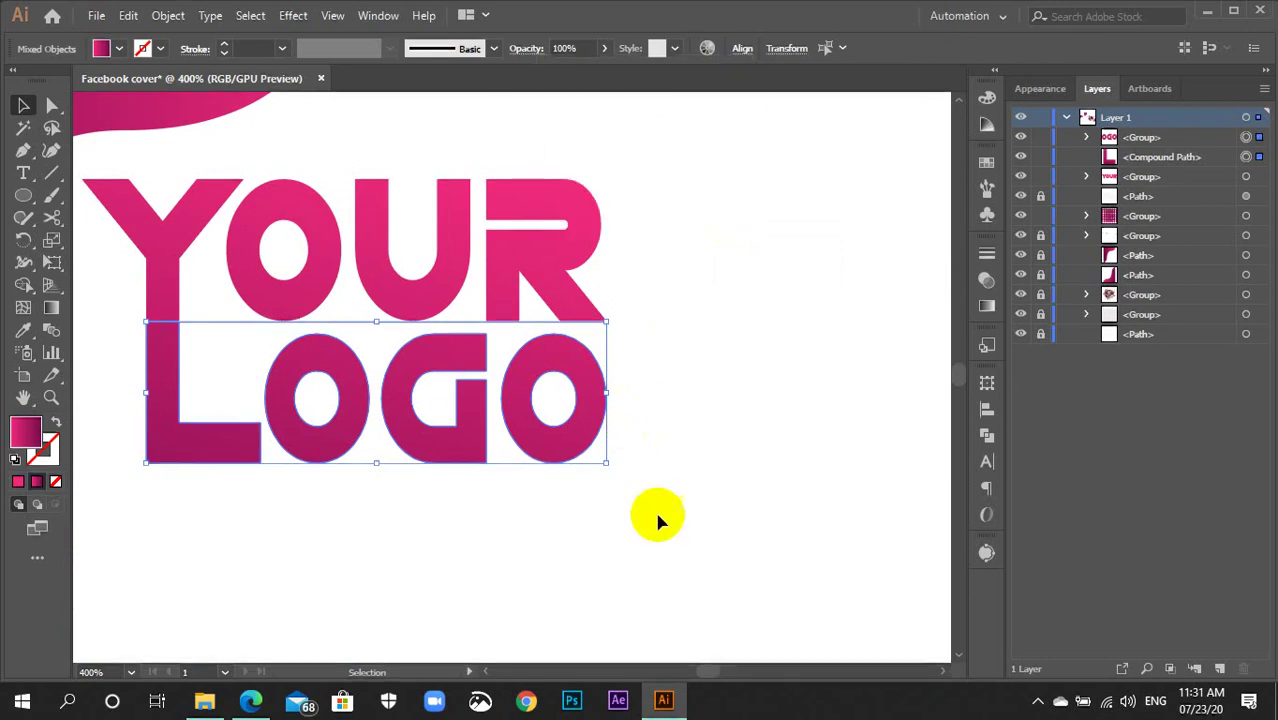
left_click(650, 515)
Group the L with OGO, then group YOUR and LOGO into one logo group.
left_click(476, 440)
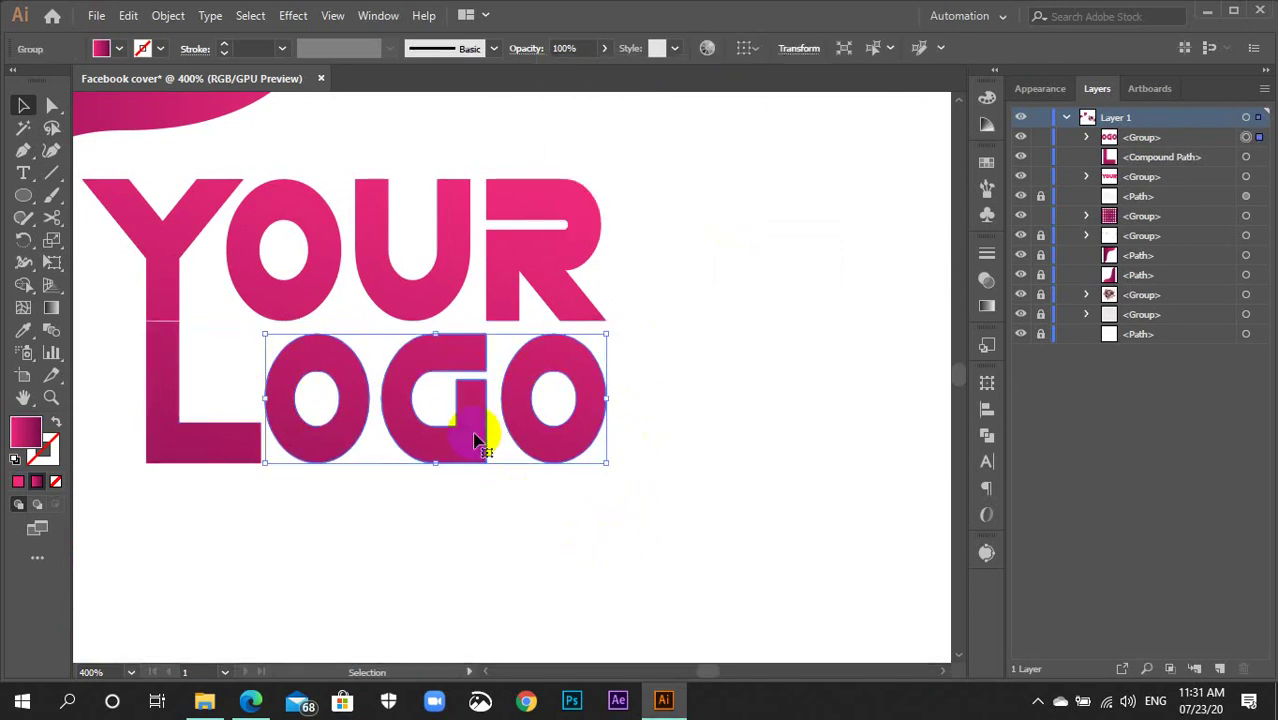
left_click(182, 357, "shift")
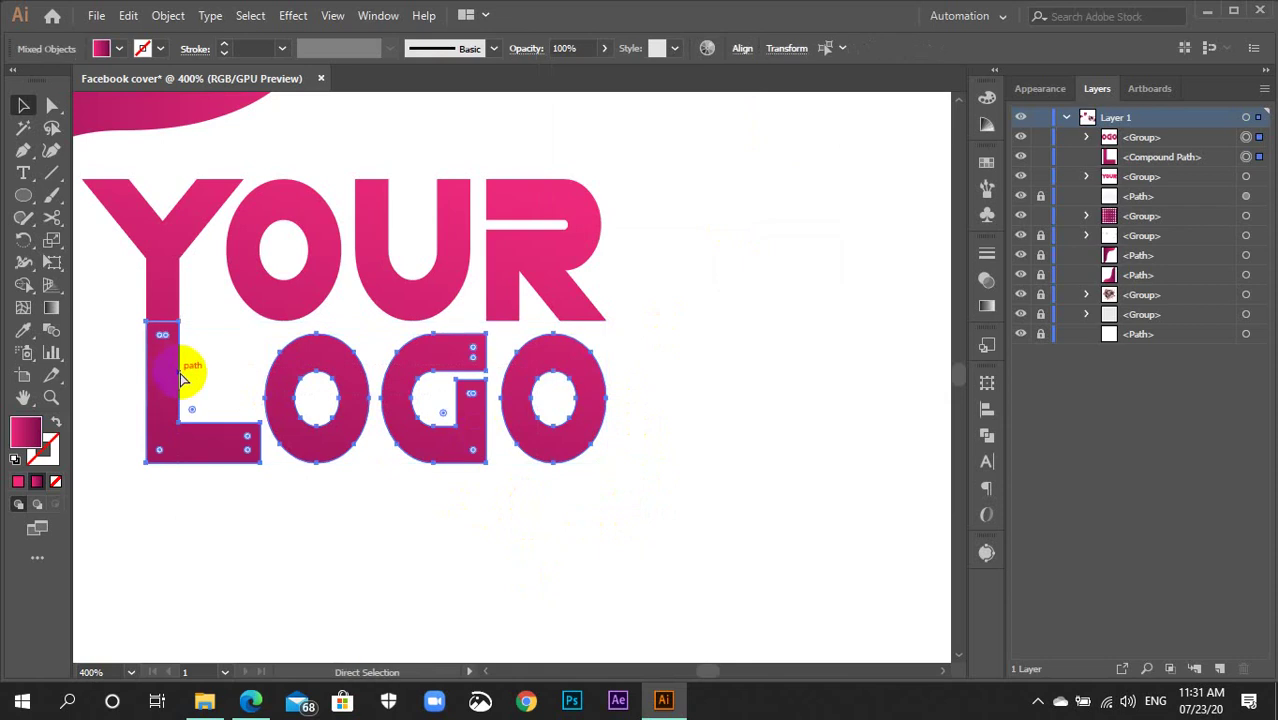
key("ctrl+g")
left_click_drag(452, 552, 212, 233)
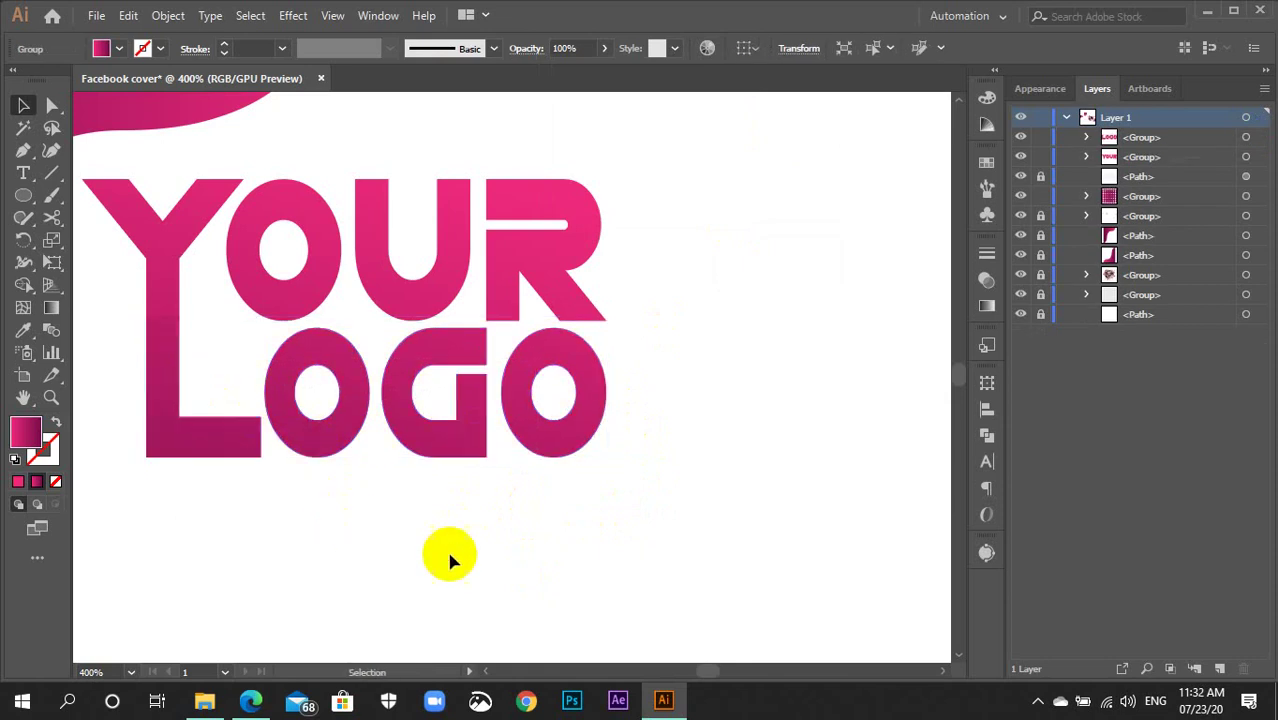
key("ctrl+g")
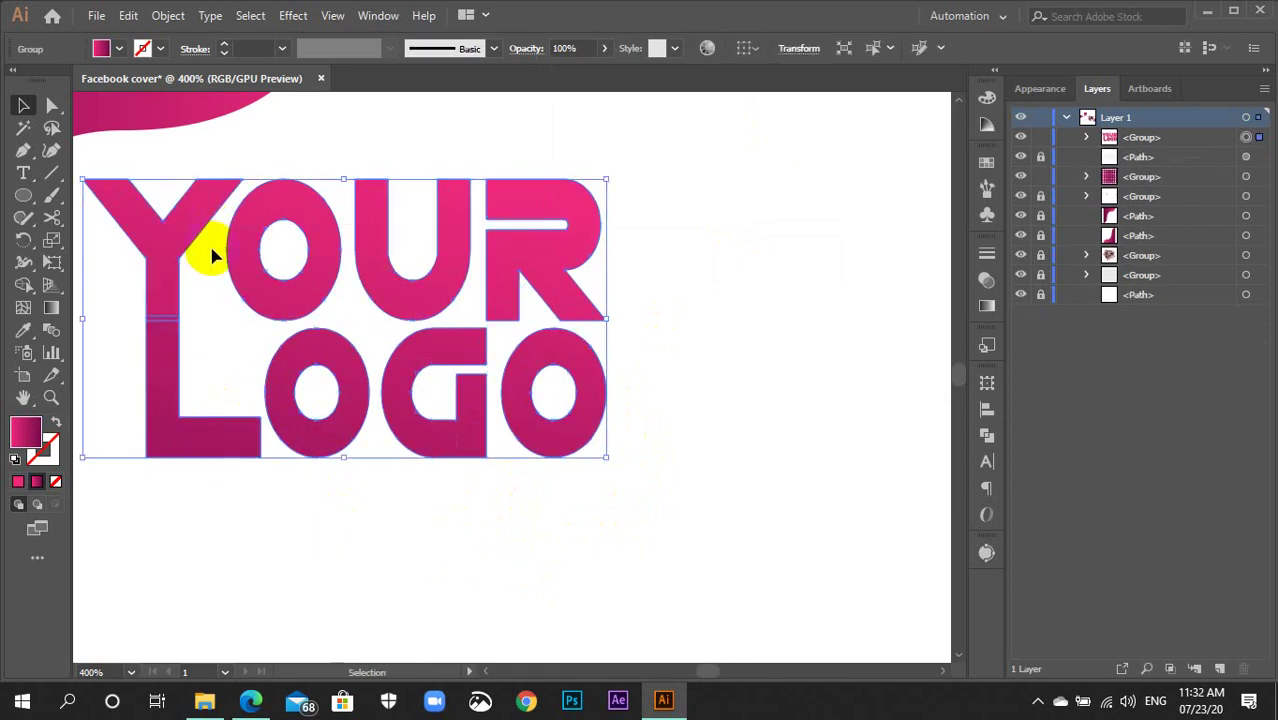
Deselect the logo and zoom out to view the whole cover.
key("ctrl+minus")
key("ctrl+minus")
key("ctrl+minus")
key("ctrl+minus")
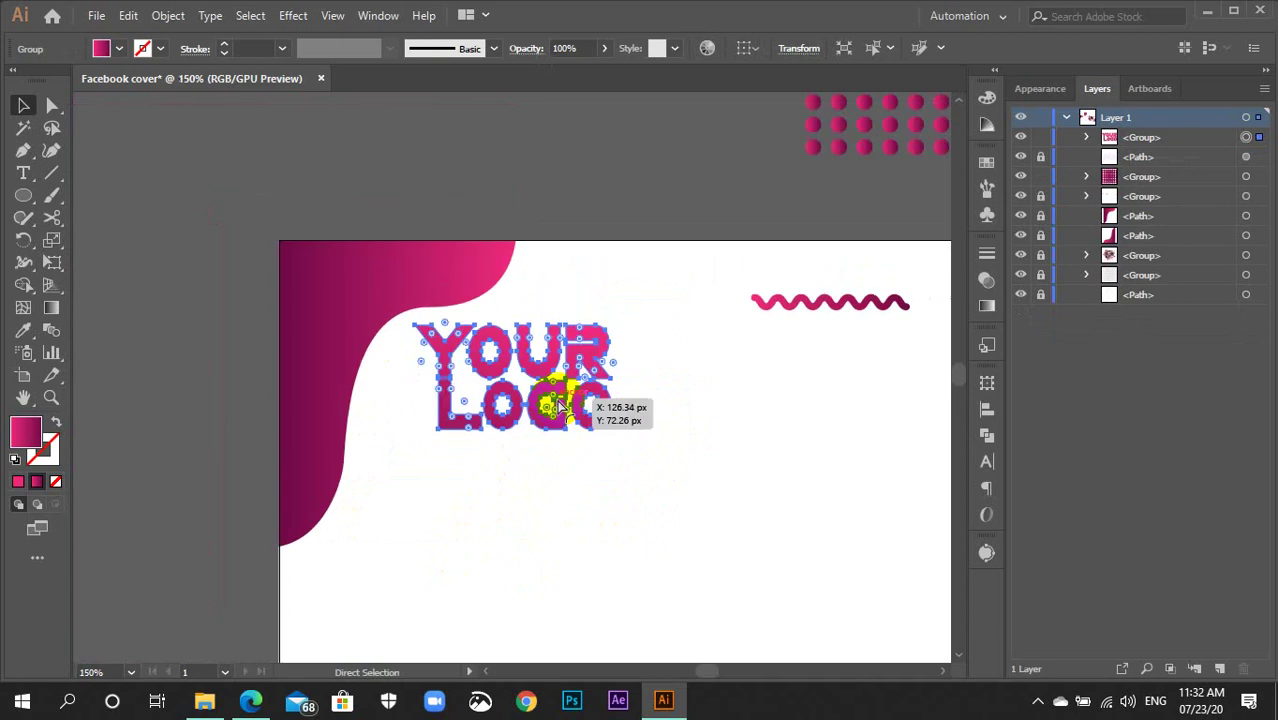
left_click_drag(571, 399, 548, 425)
key("g")
key("ctrl+shift+a")
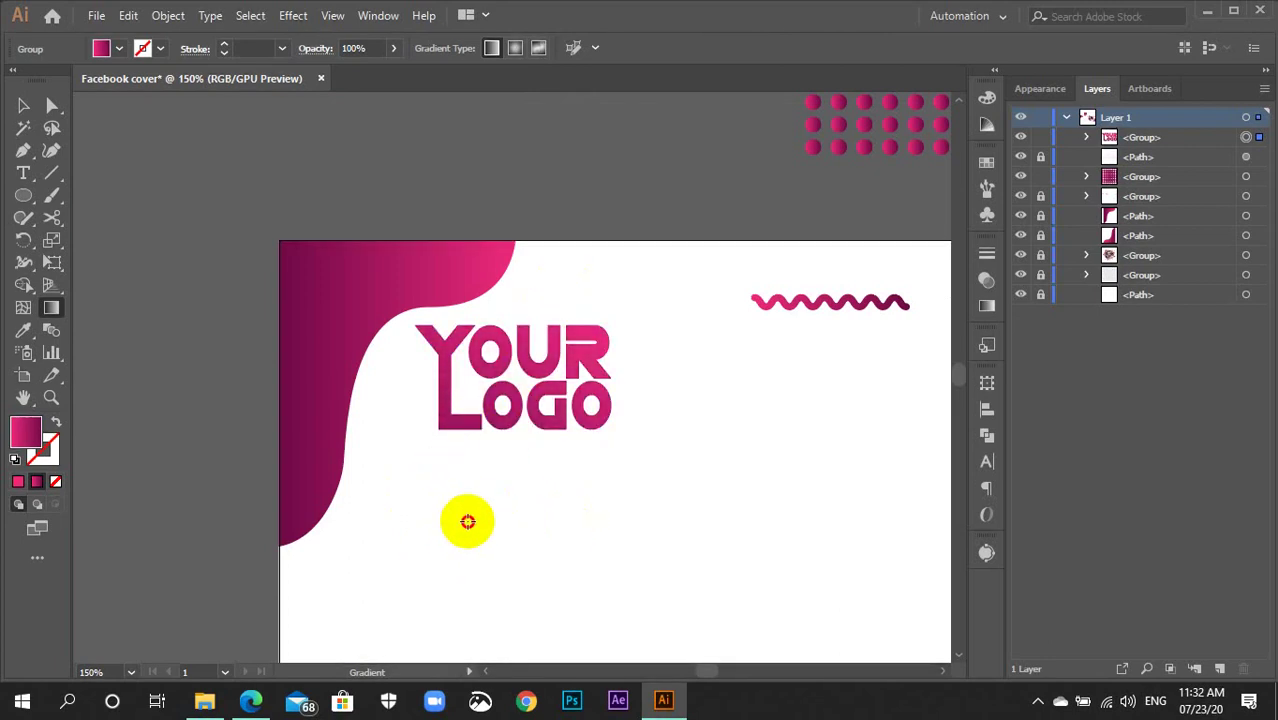
key("v")
left_click(571, 523)
scroll(572, 524, "down", 2)
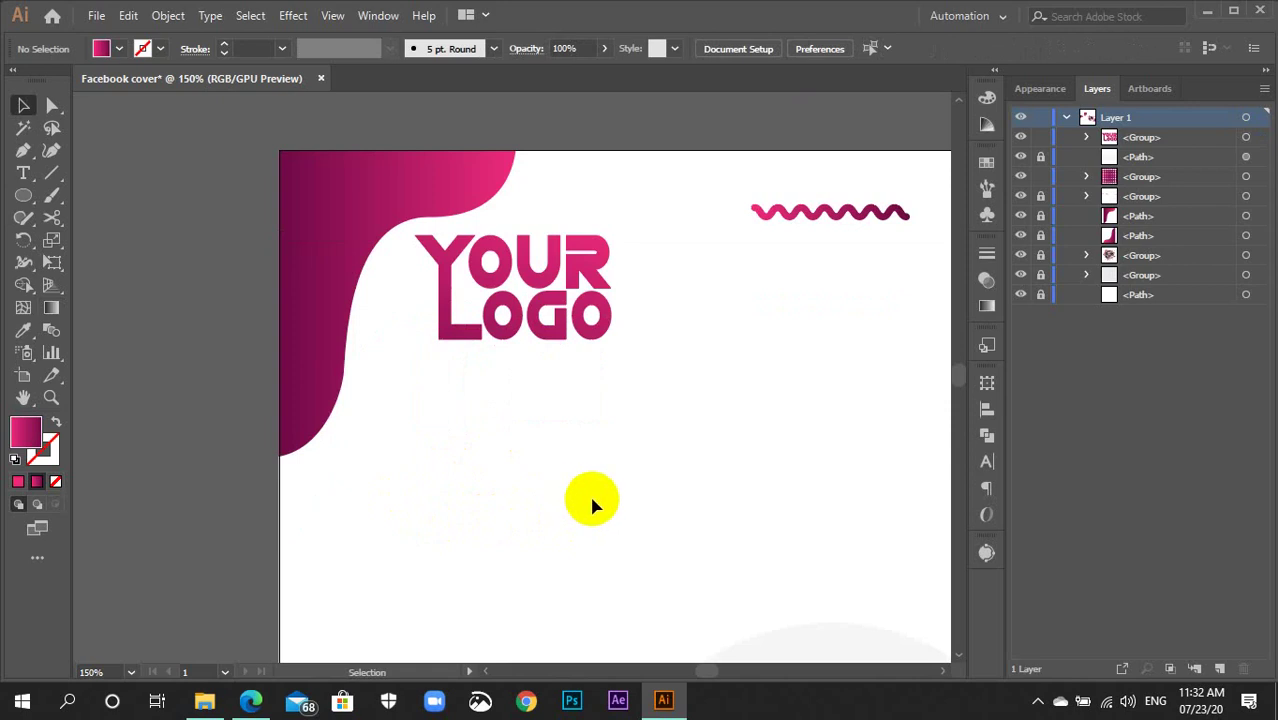
scroll(600, 490, "down", 2)
key("ctrl+minus")
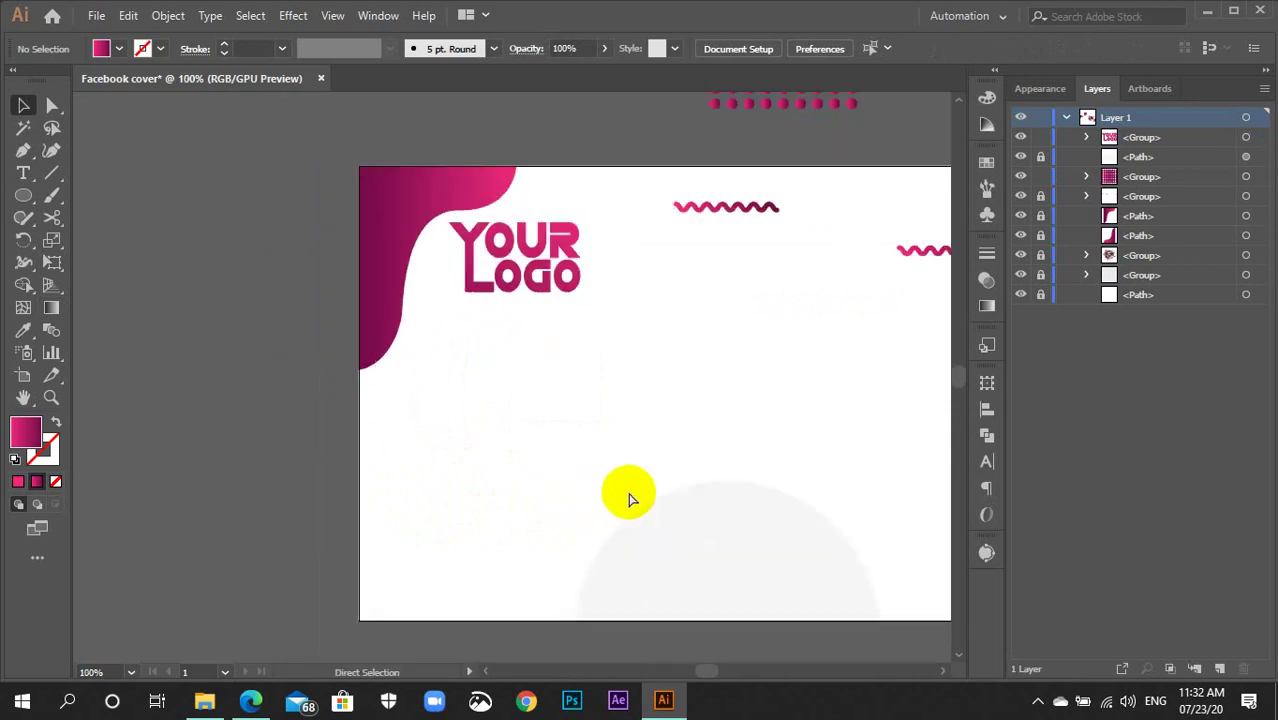
key("ctrl+minus")
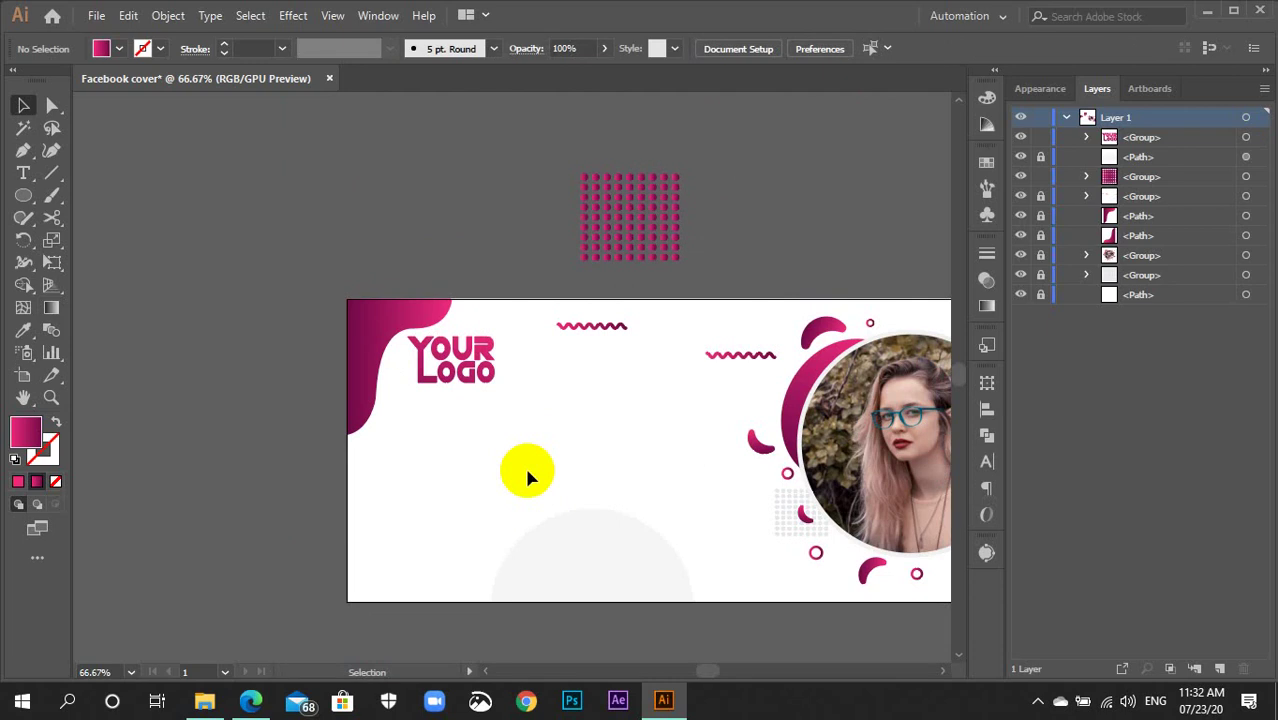
key("t")
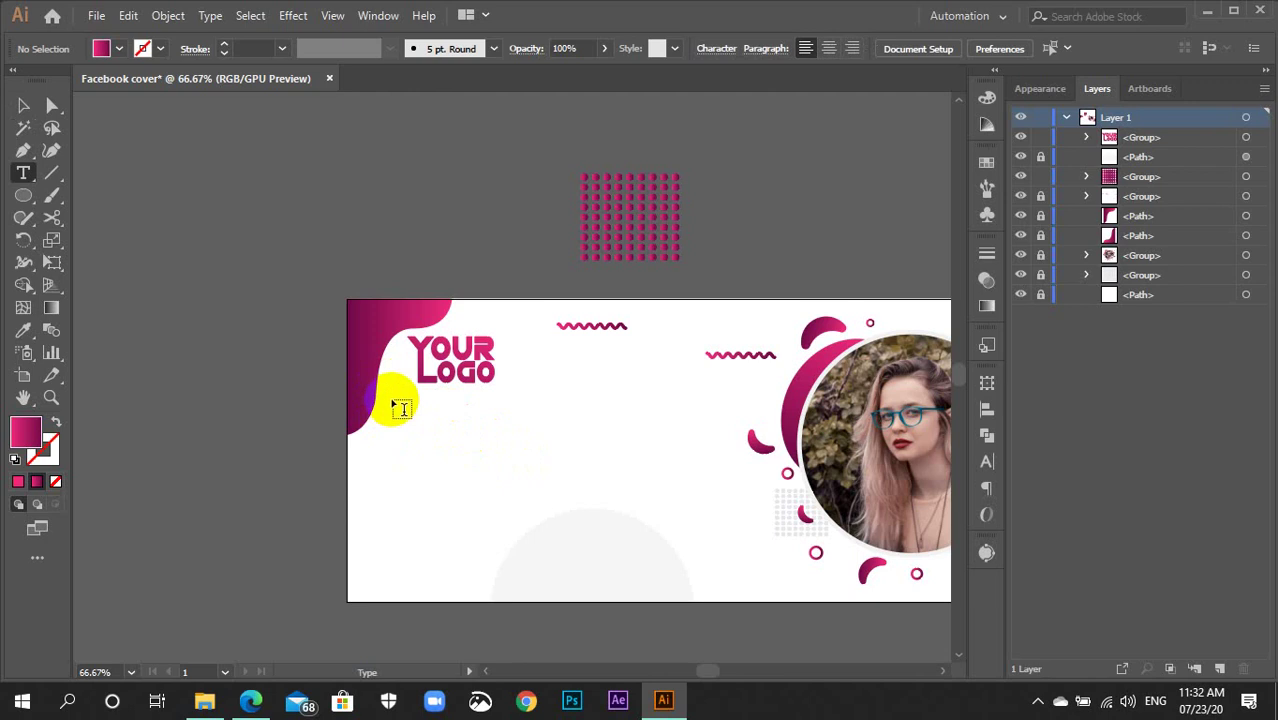
Draw a text box below the logo set in Lato Medium at 14 pt.
left_click_drag(389, 408, 530, 423)
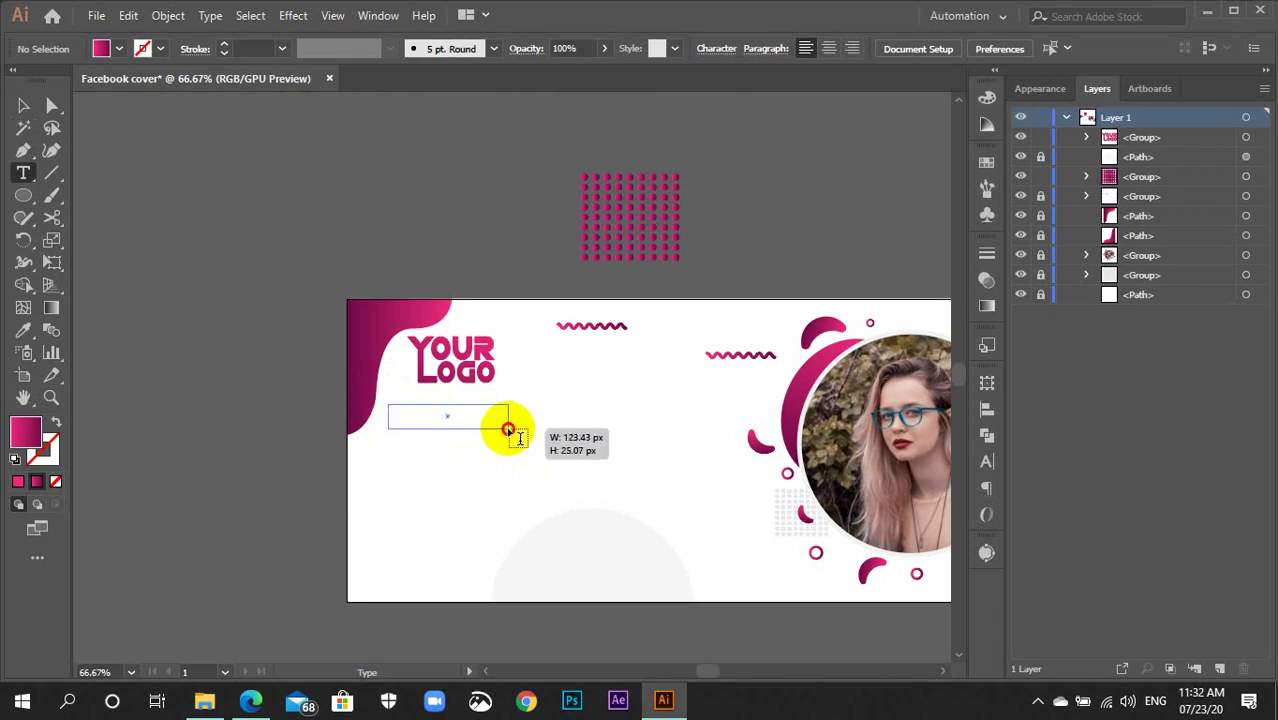
left_click_drag(530, 423, 531, 423)
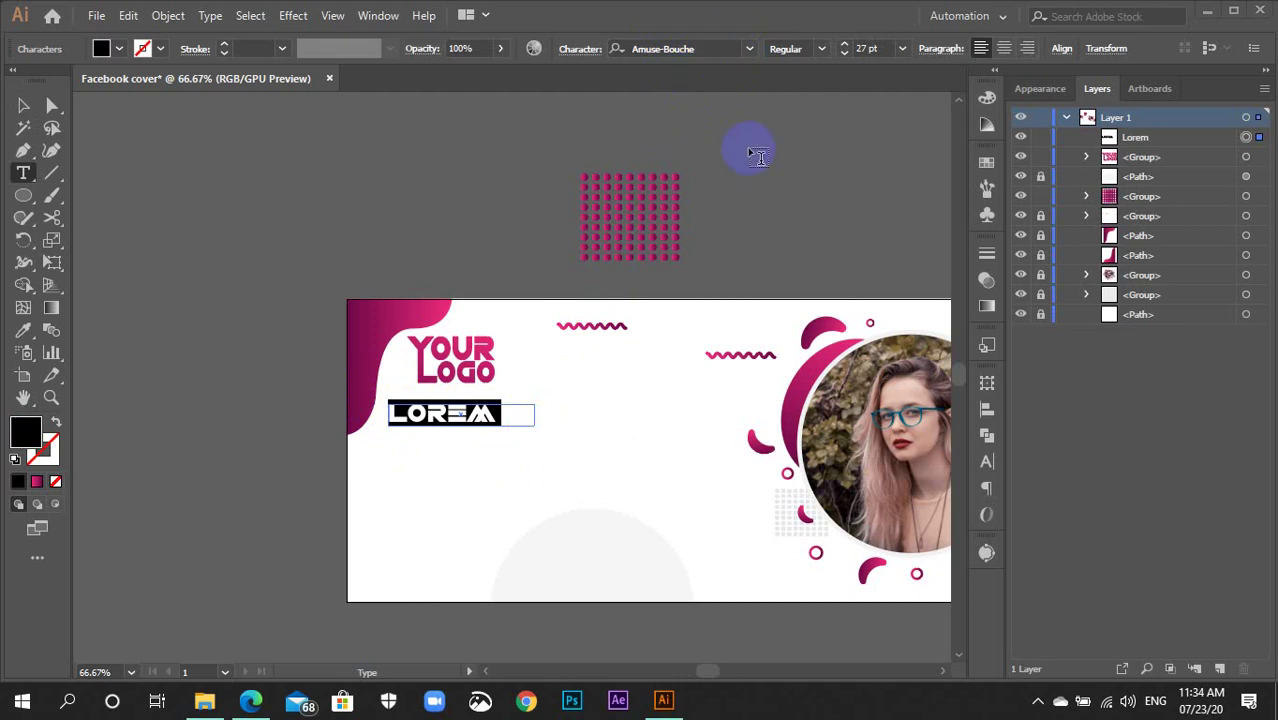
left_click(707, 47)
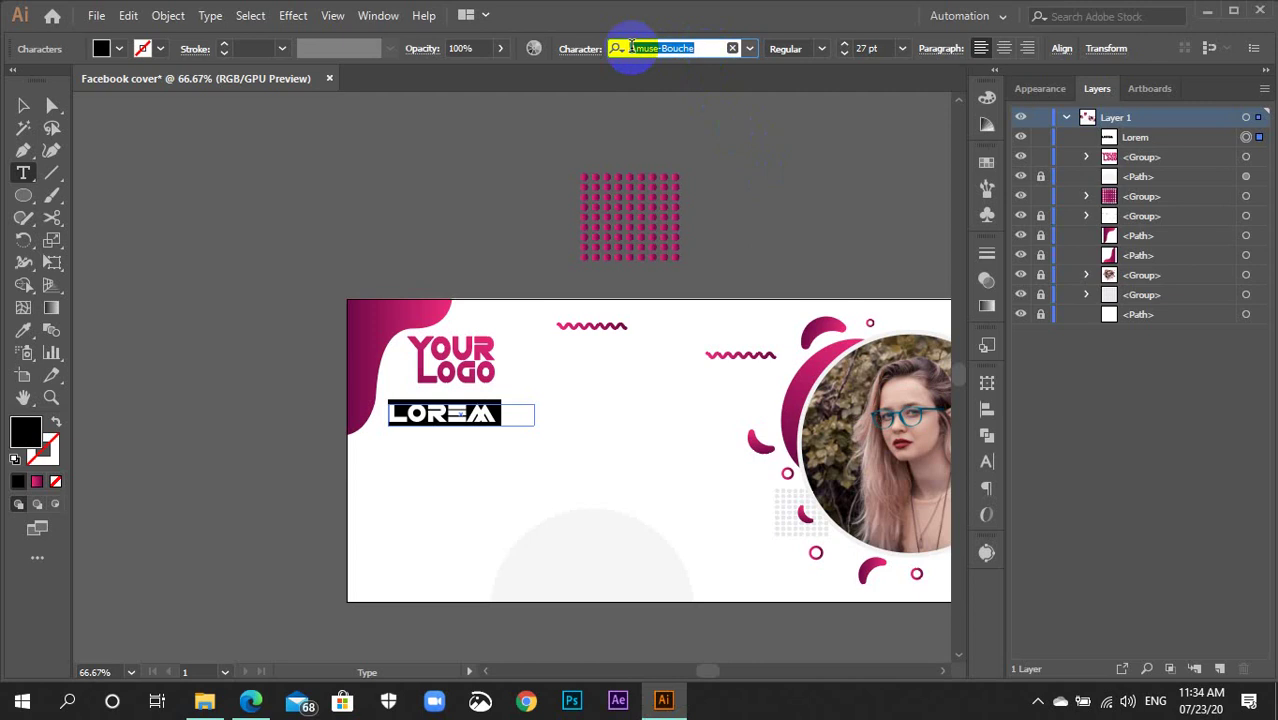
type("lato")
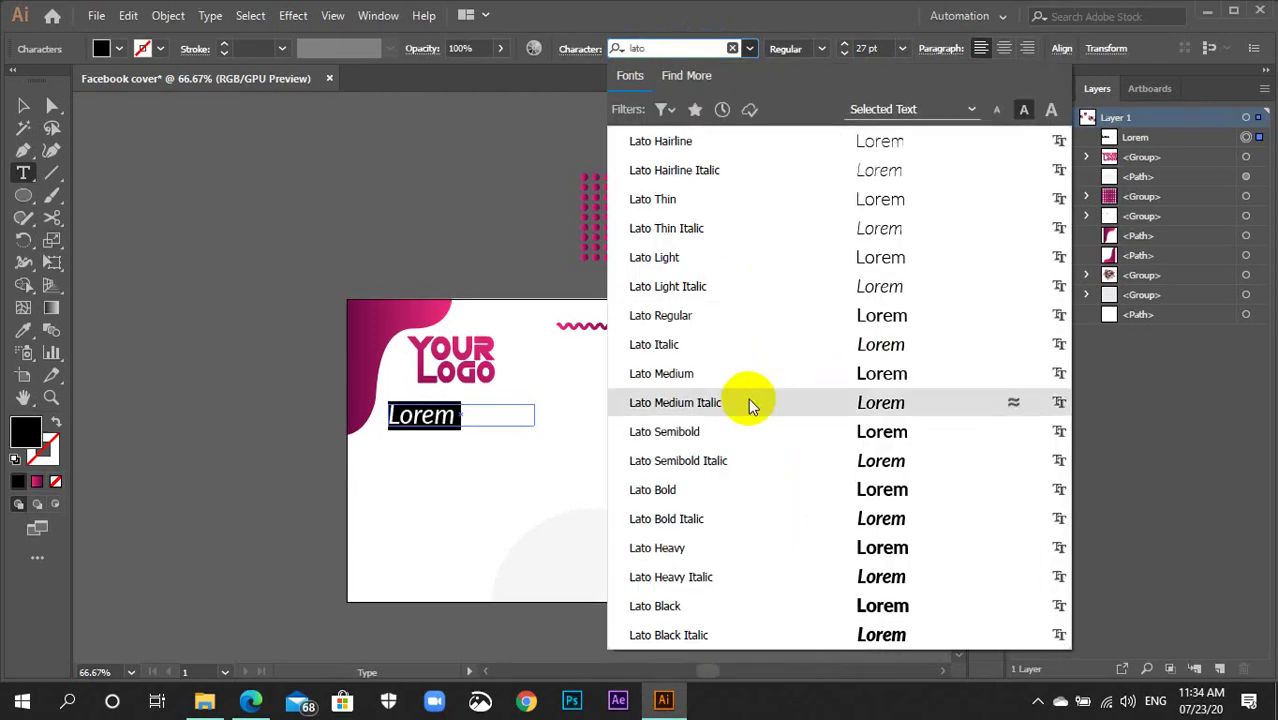
left_click(724, 374)
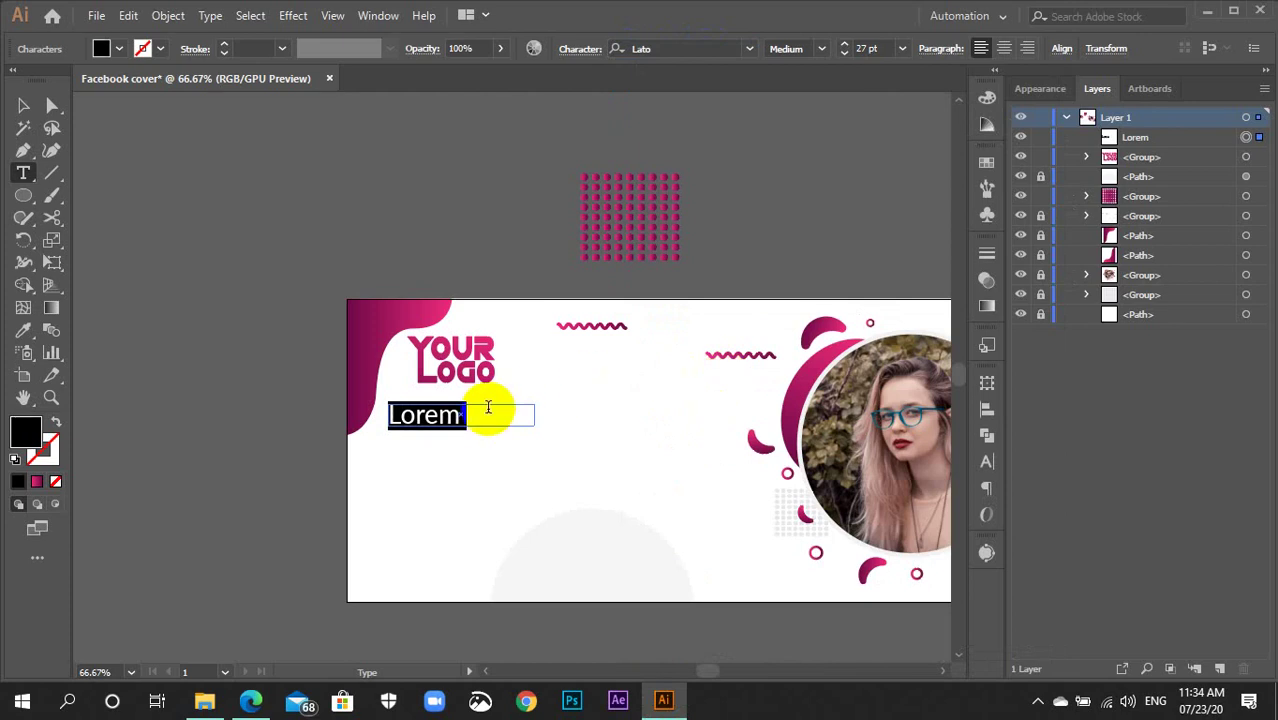
key("ctrl+equal")
key("ctrl+equal")
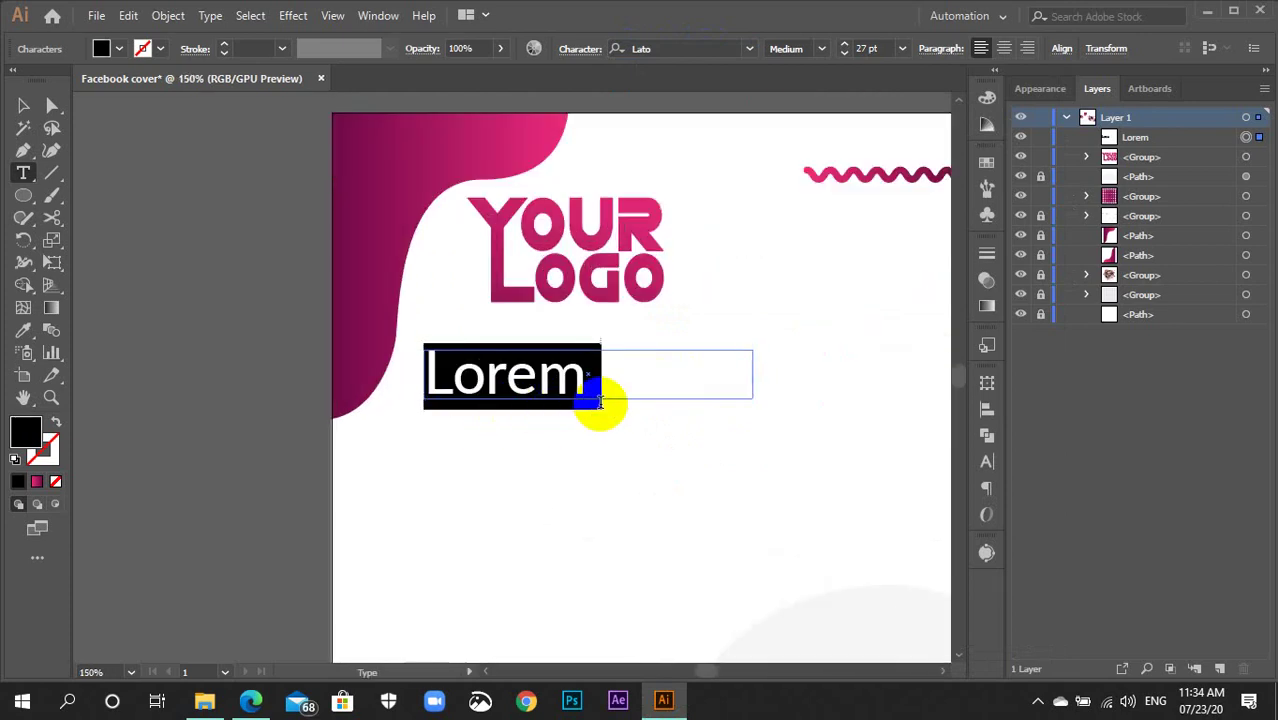
left_click(902, 49)
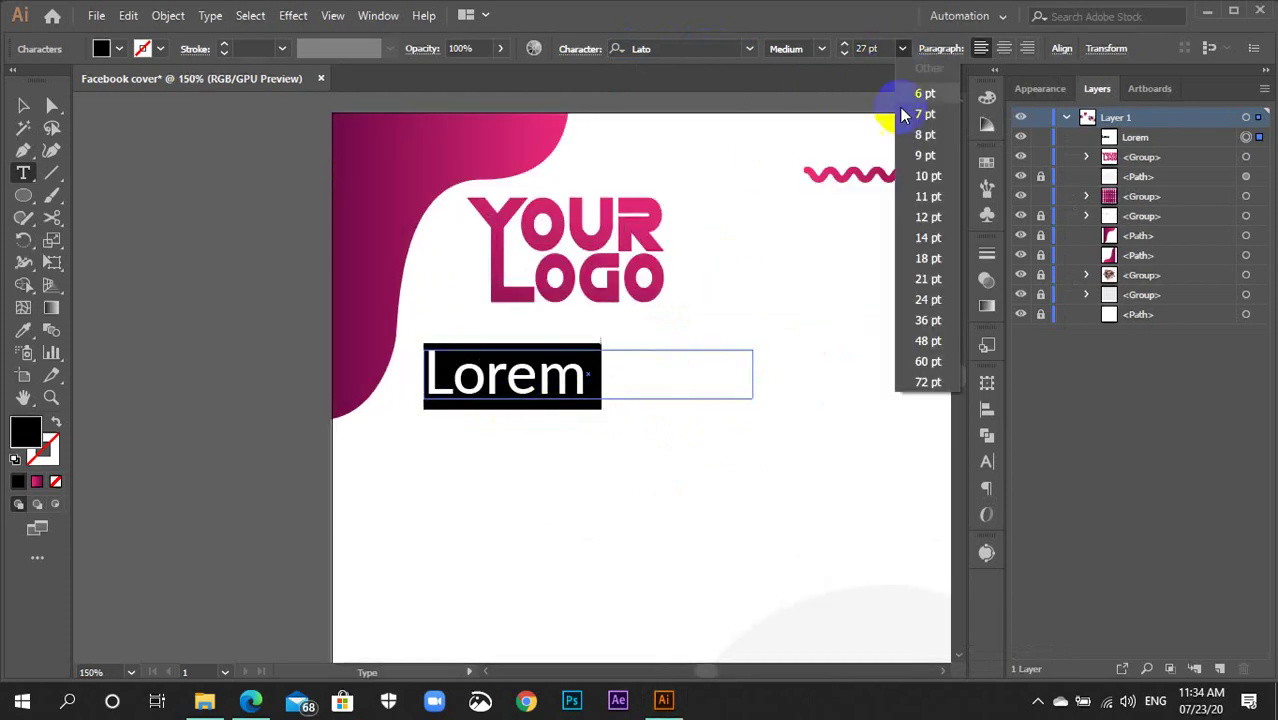
left_click(927, 238)
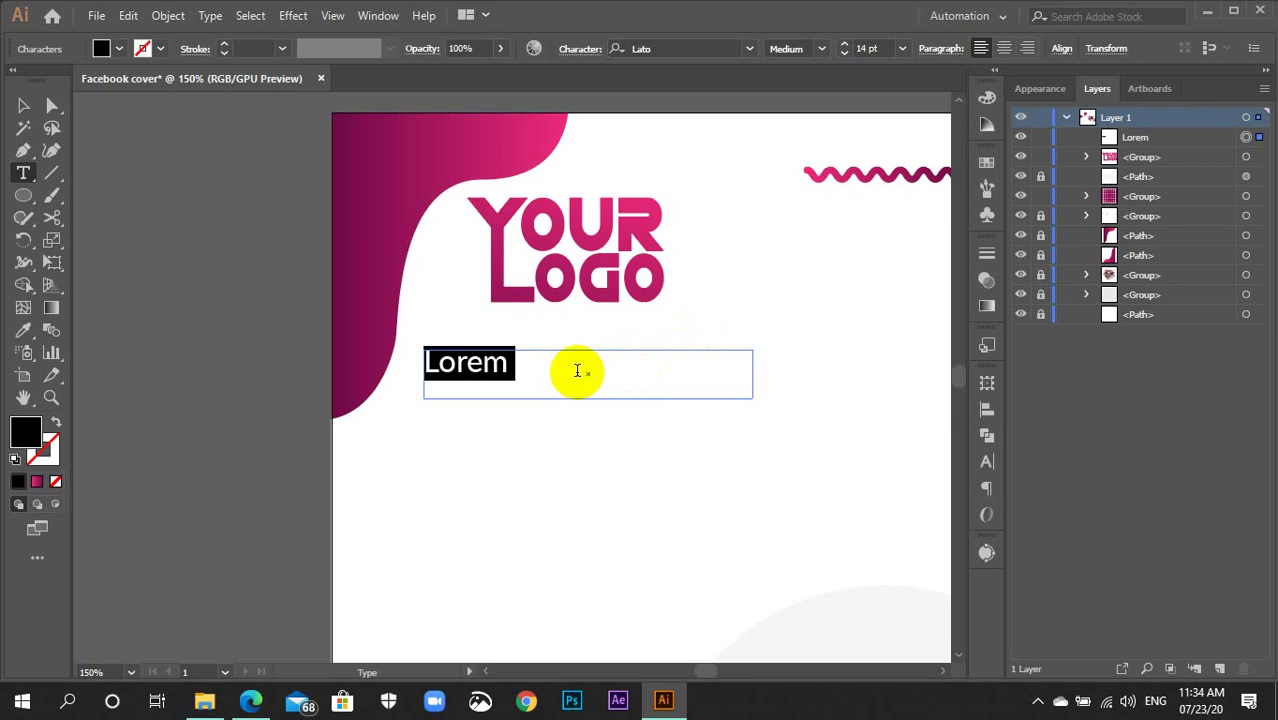
Type SPECIAL OFFER and select the finished text object.
type("SPECIA")
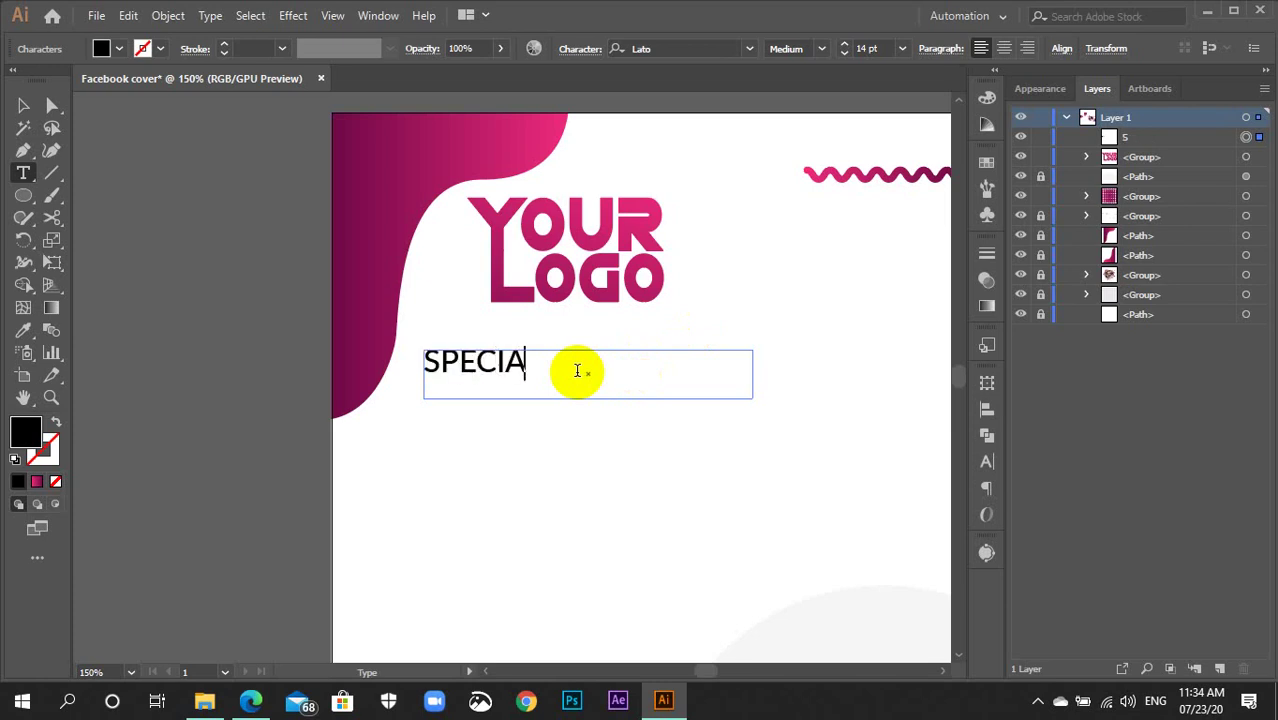
type("L OFFER")
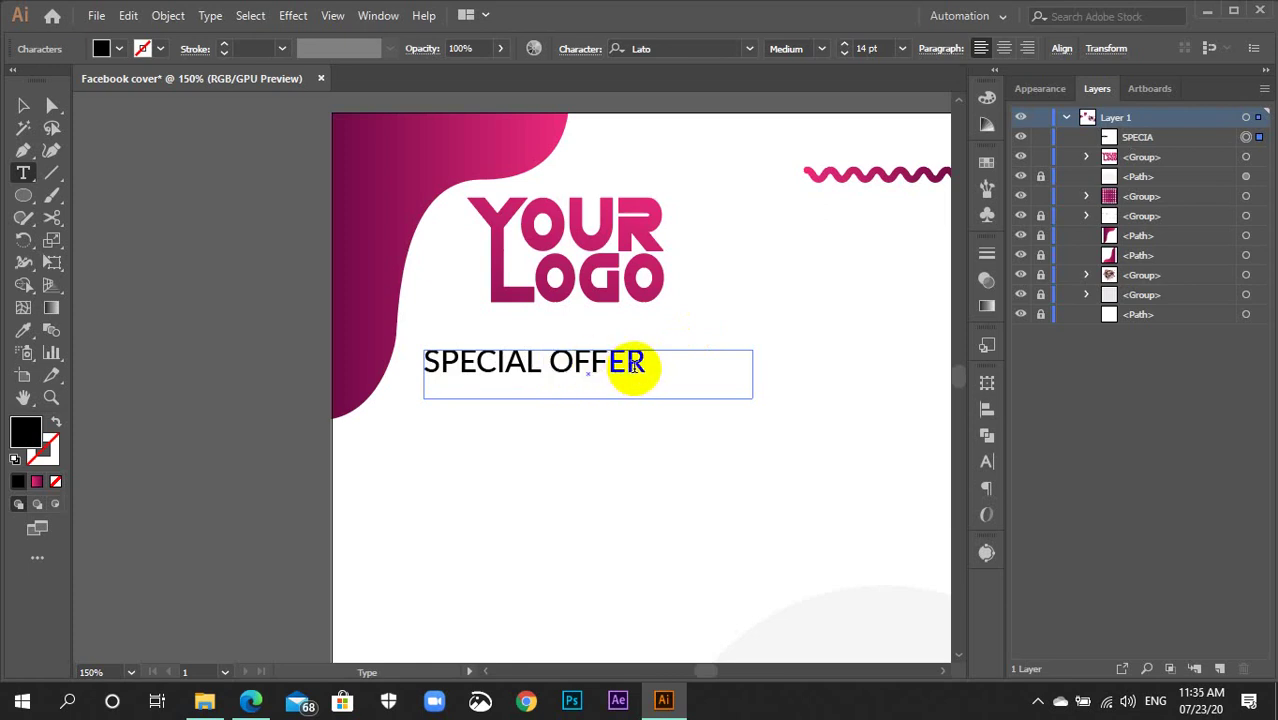
key("ctrl+minus")
key("ctrl+minus")
left_click(23, 105)
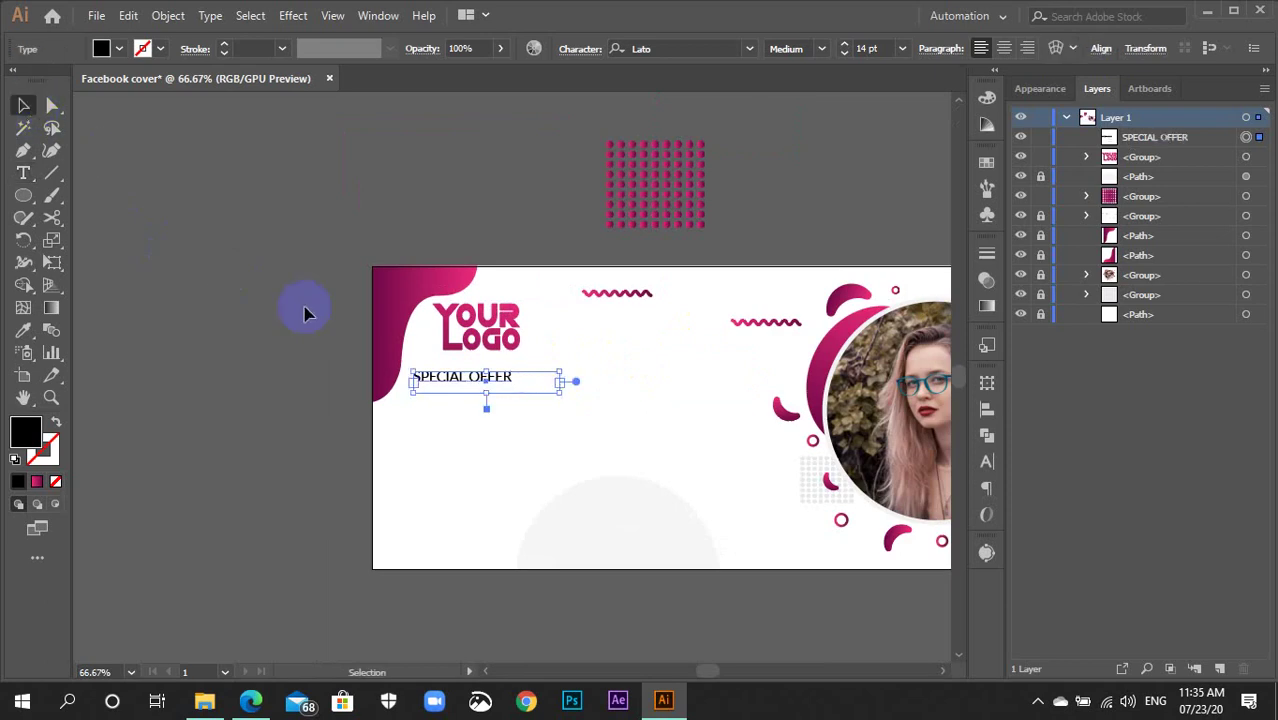
Change the SPECIAL OFFER font style to Semibold, then to Bold.
left_click(488, 413)
left_click(505, 373)
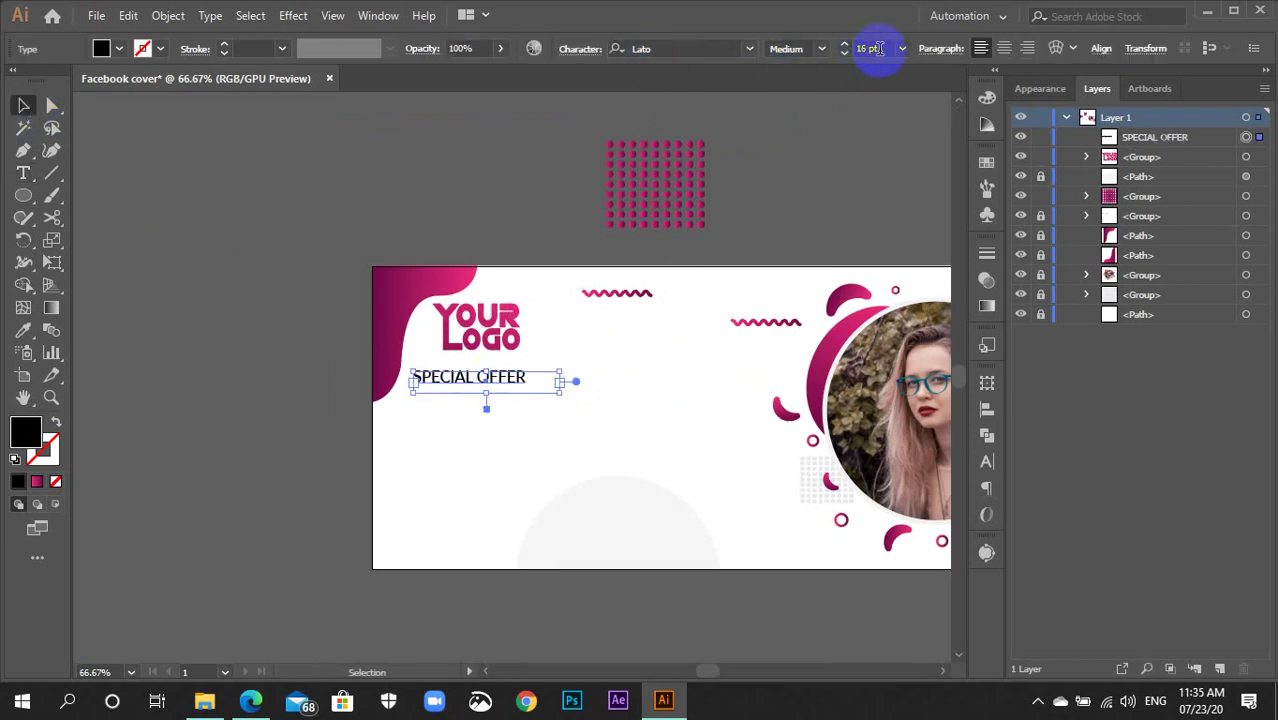
scroll(876, 48, "up", 1)
left_click(821, 48)
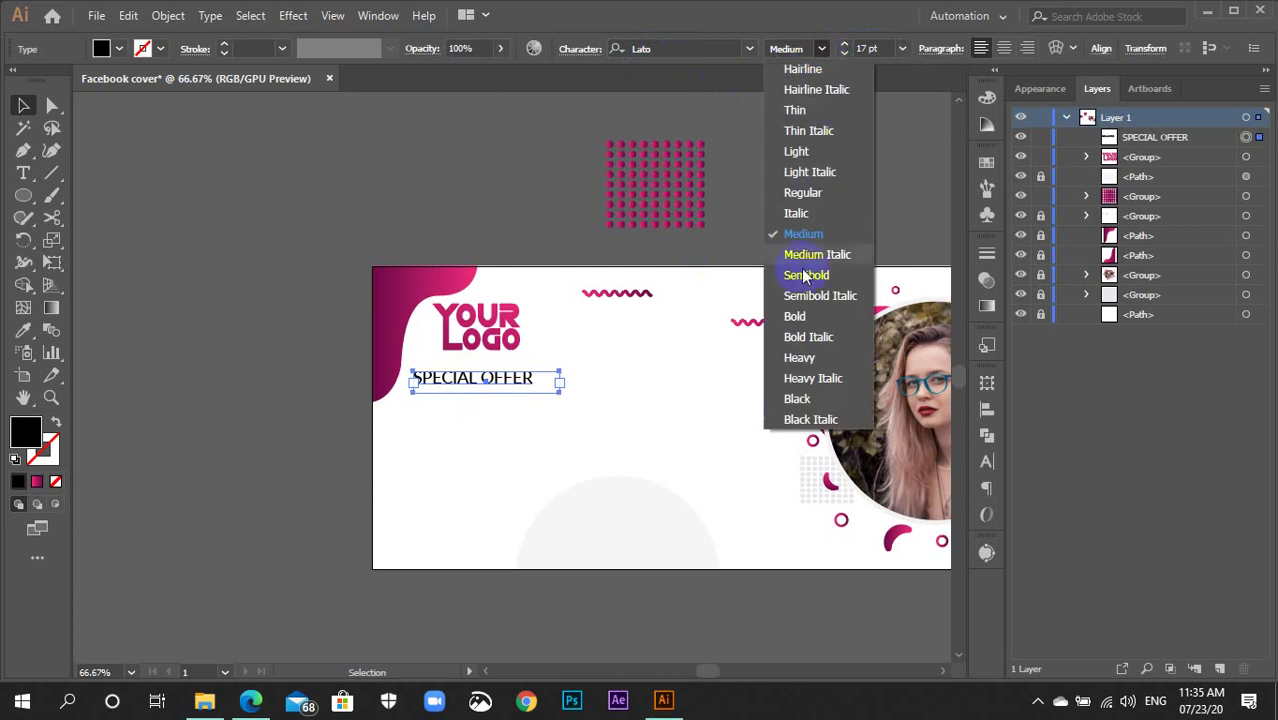
left_click(805, 285)
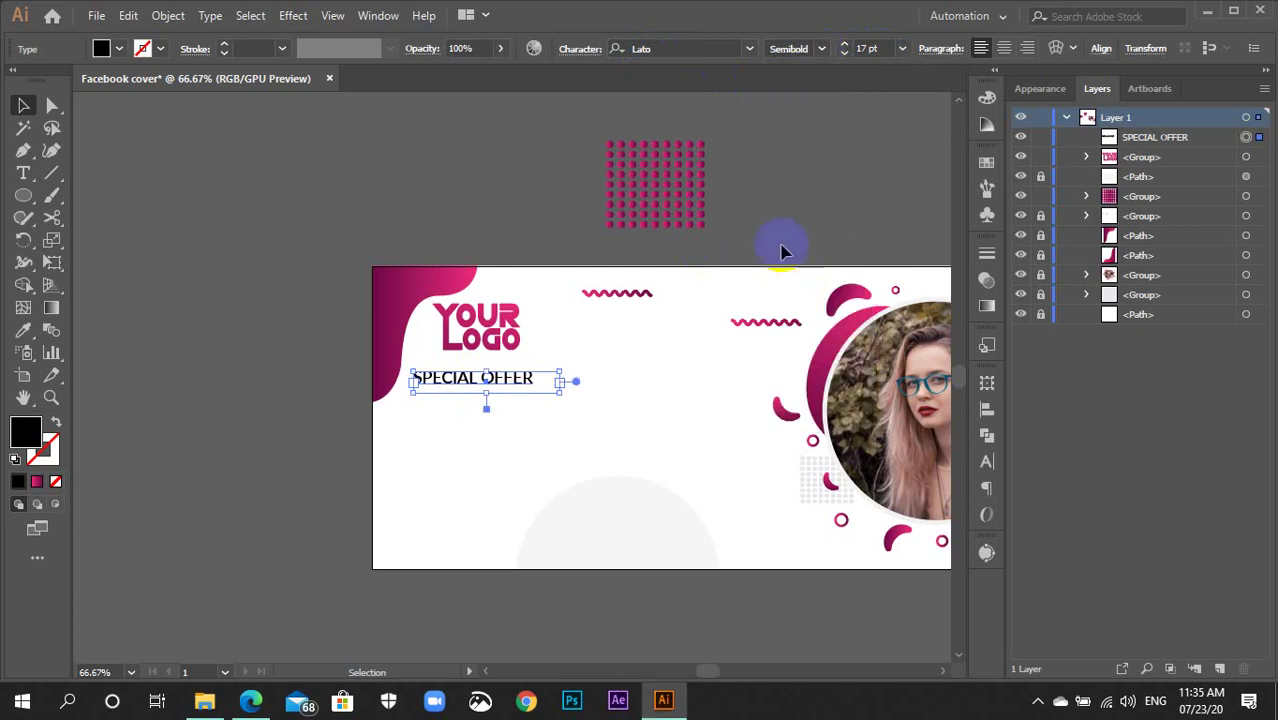
left_click(820, 50)
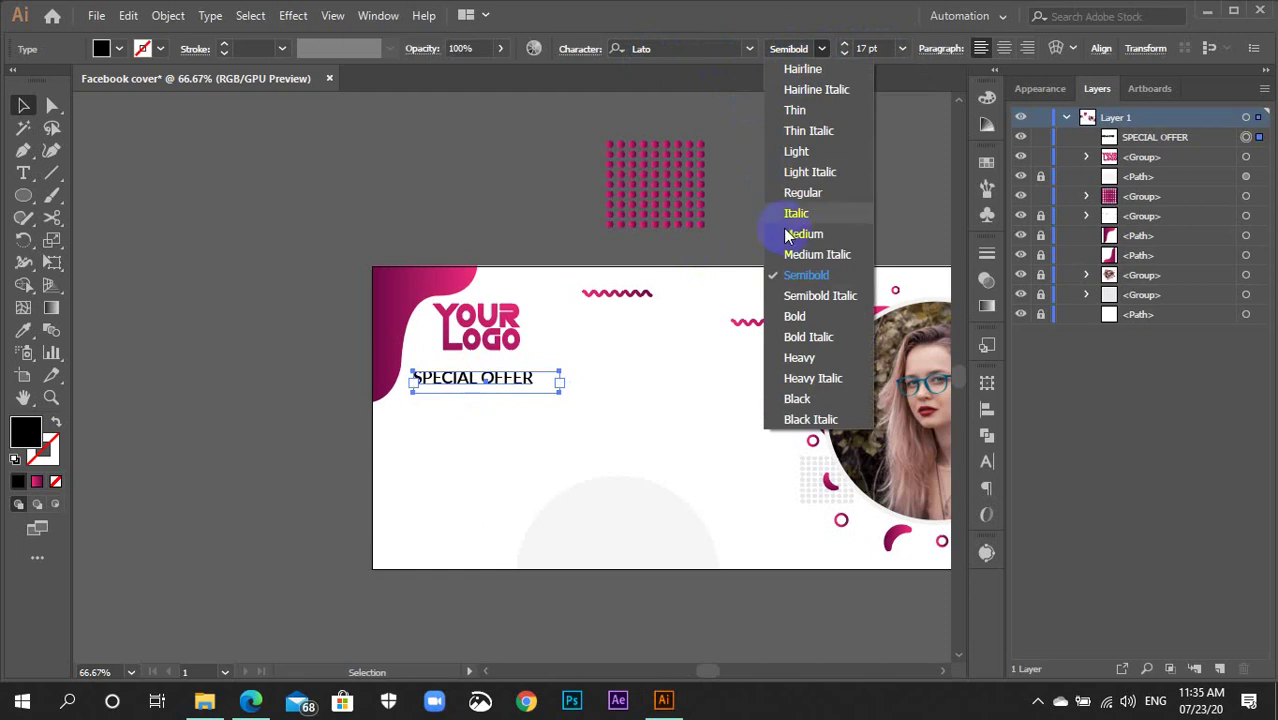
left_click(790, 311)
Highlight all the SPECIAL OFFER text, exit editing, and zoom back out to the cover.
left_click(525, 416)
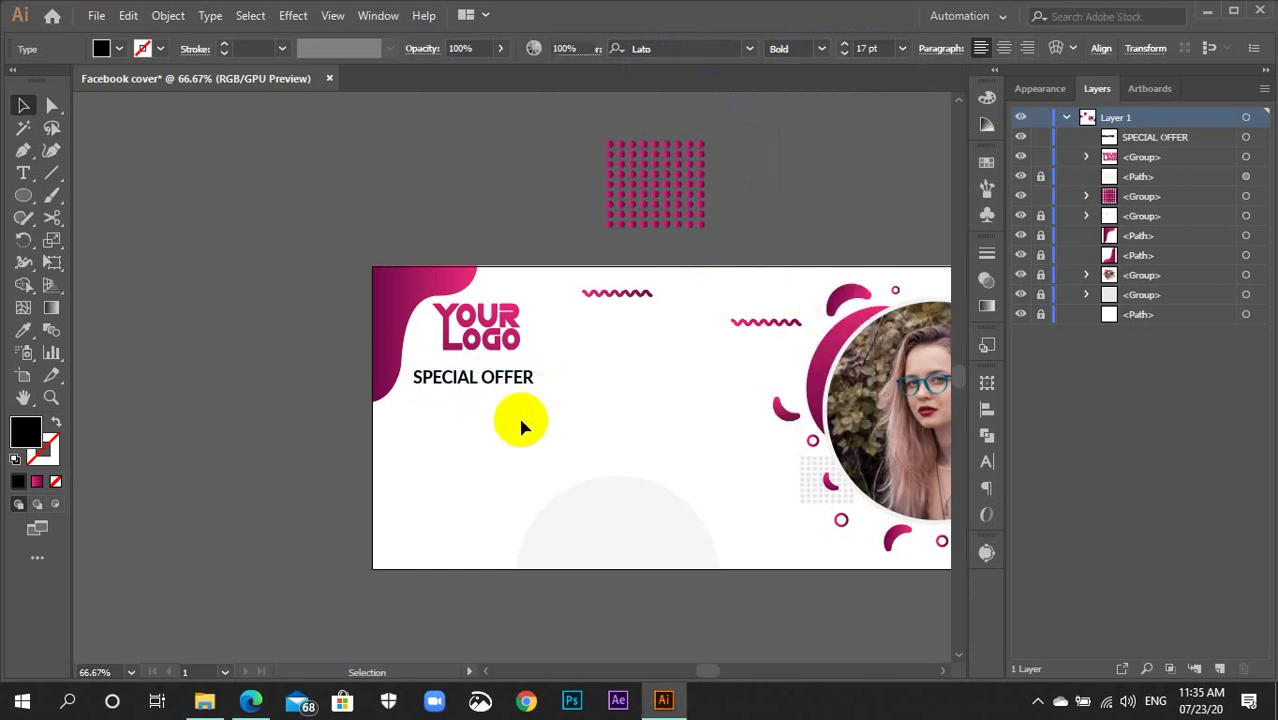
scroll(500, 410, "up", 3)
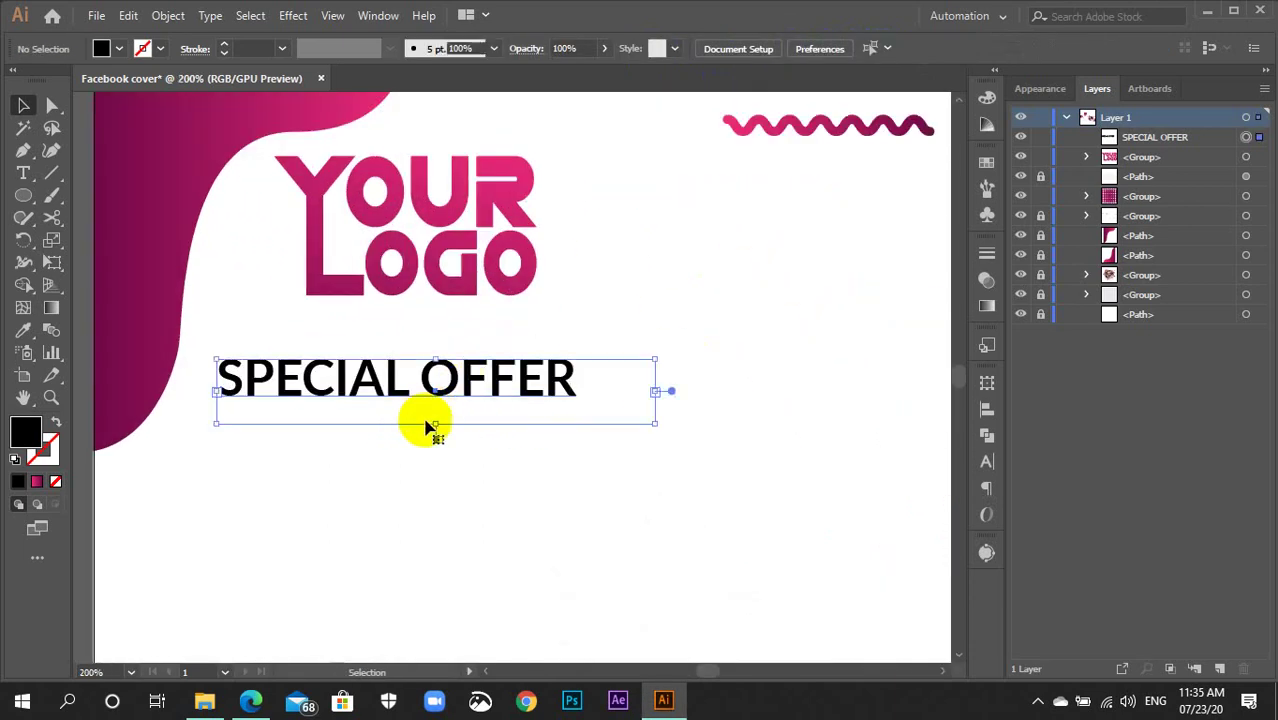
left_click(432, 421)
triple_click(437, 405)
key("Escape")
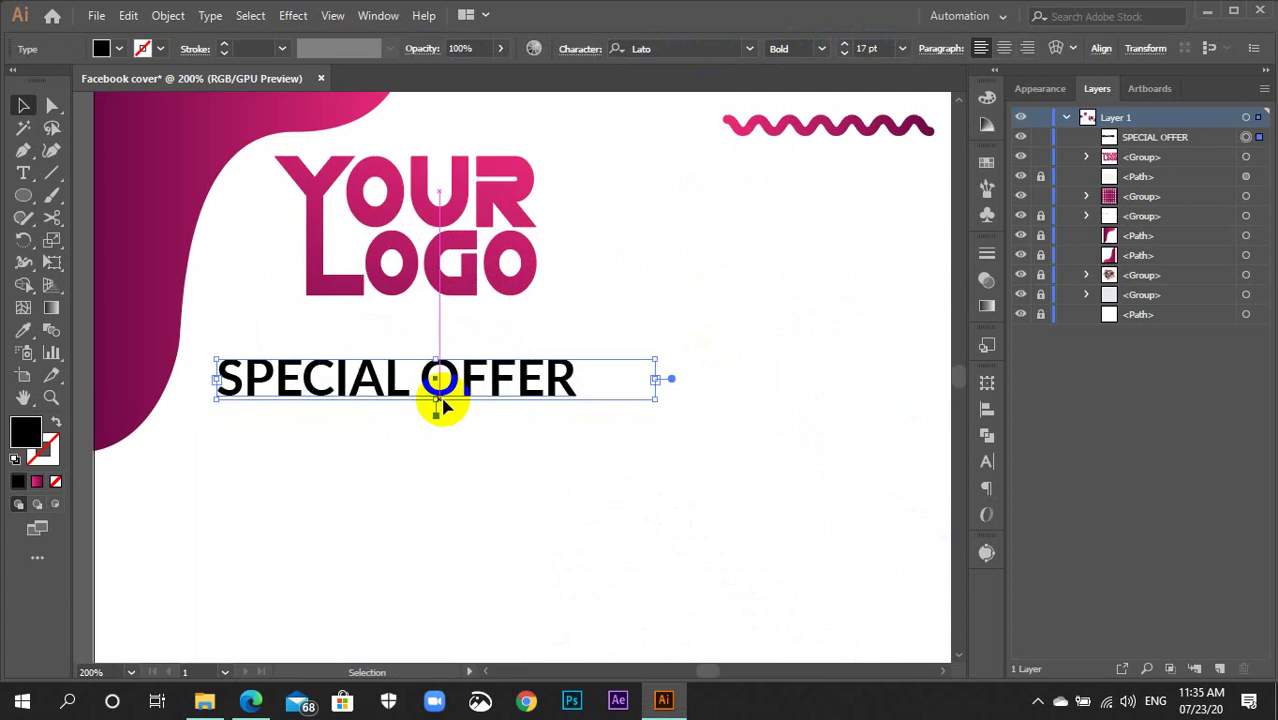
left_click(428, 448)
scroll(428, 456, "down", 1)
key("ctrl+minus")
key("ctrl+minus")
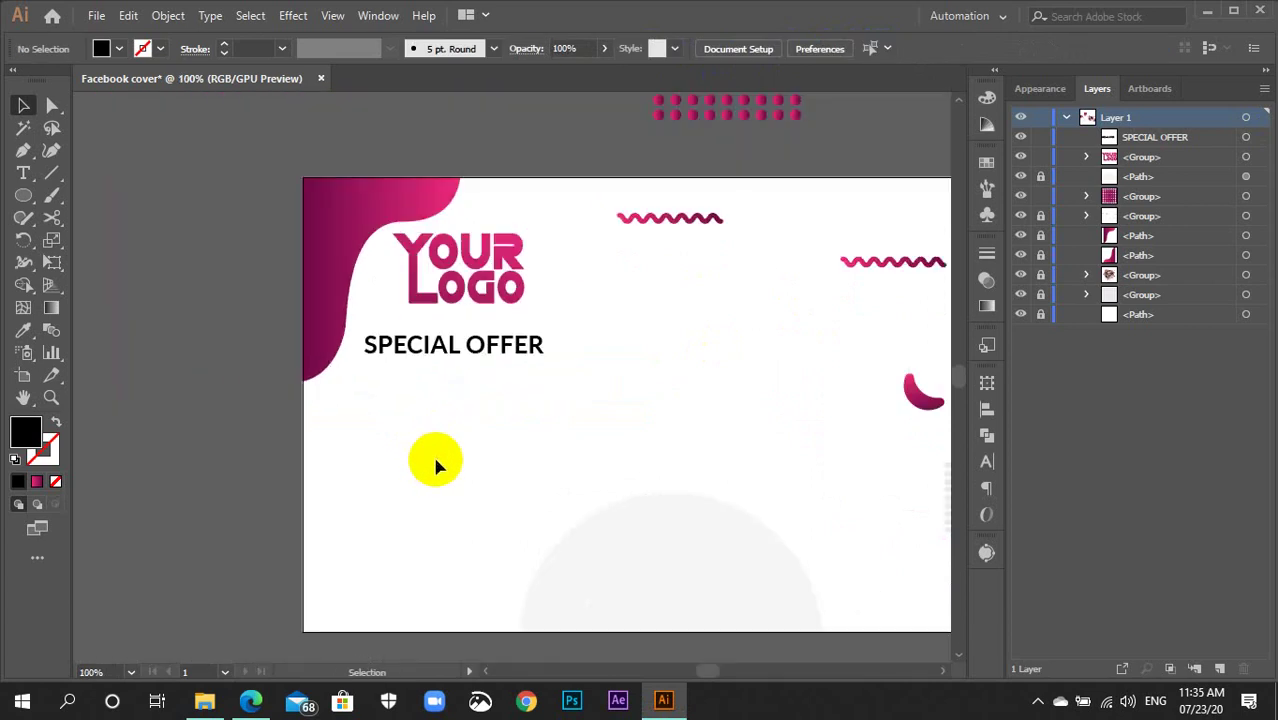
scroll(435, 462, "down", 1)
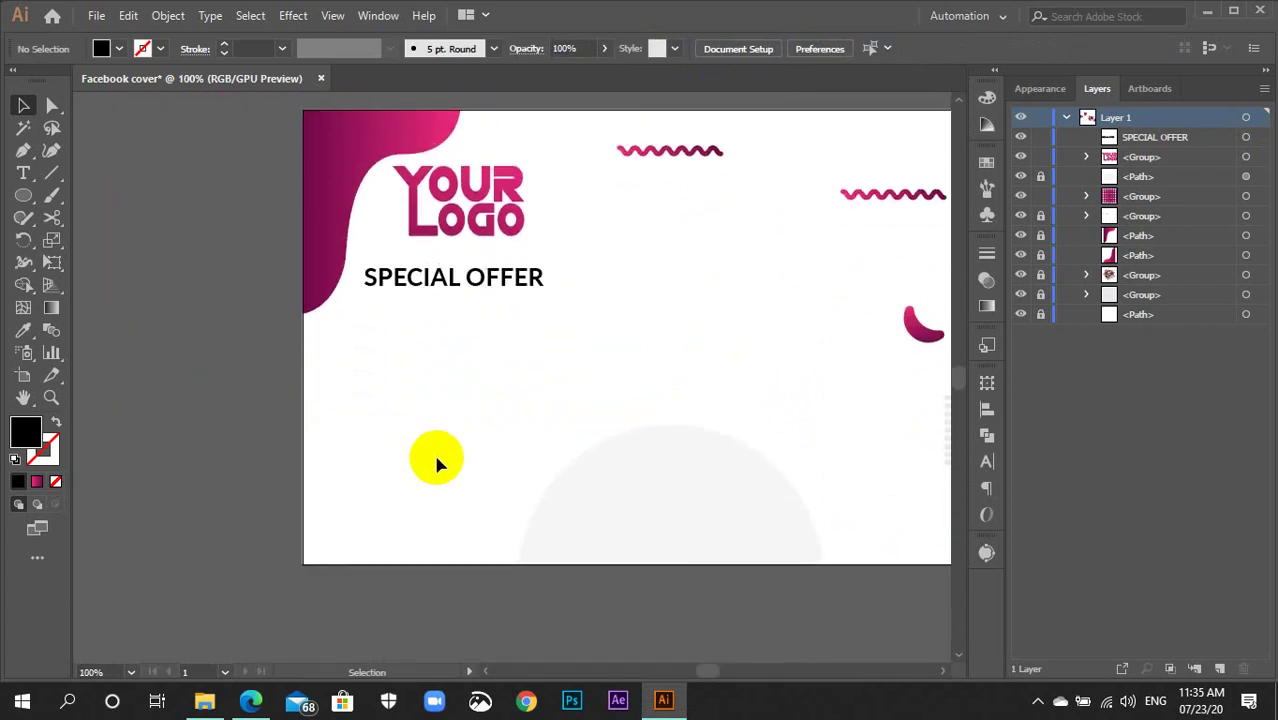
Draw a text area under SPECIAL OFFER and type SUPER SELL.
key("t")
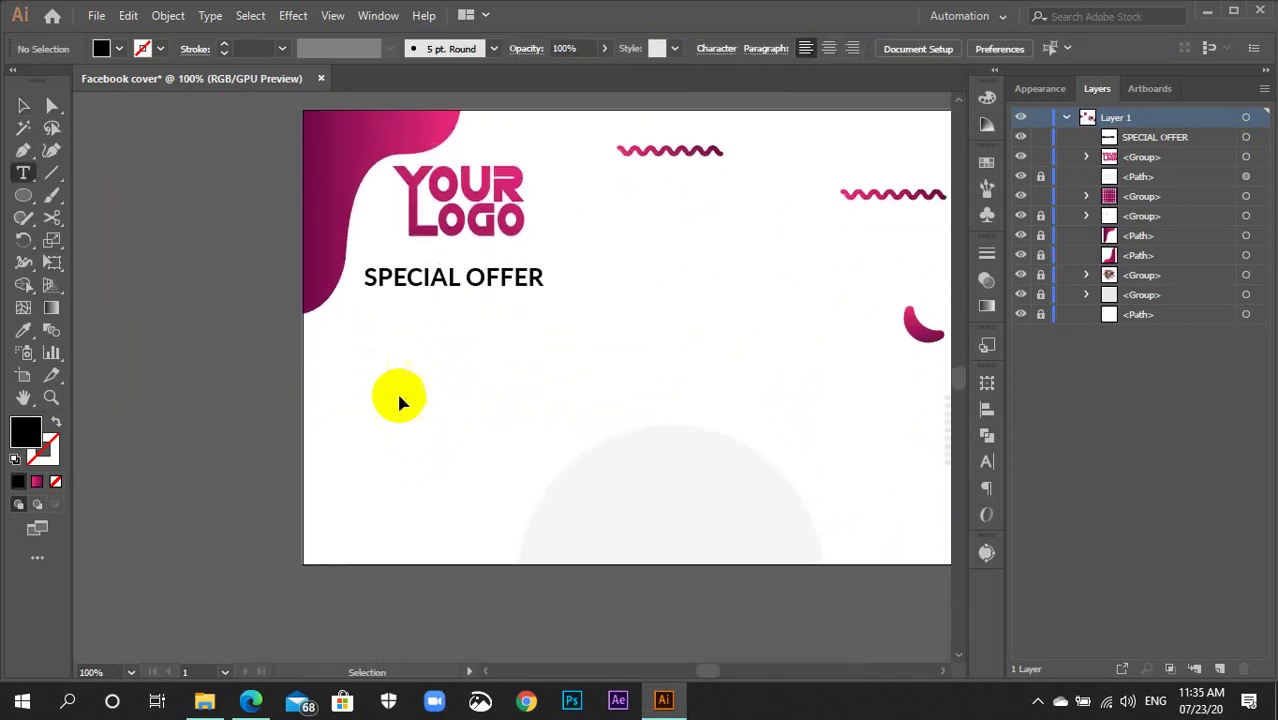
left_click_drag(363, 317, 720, 381)
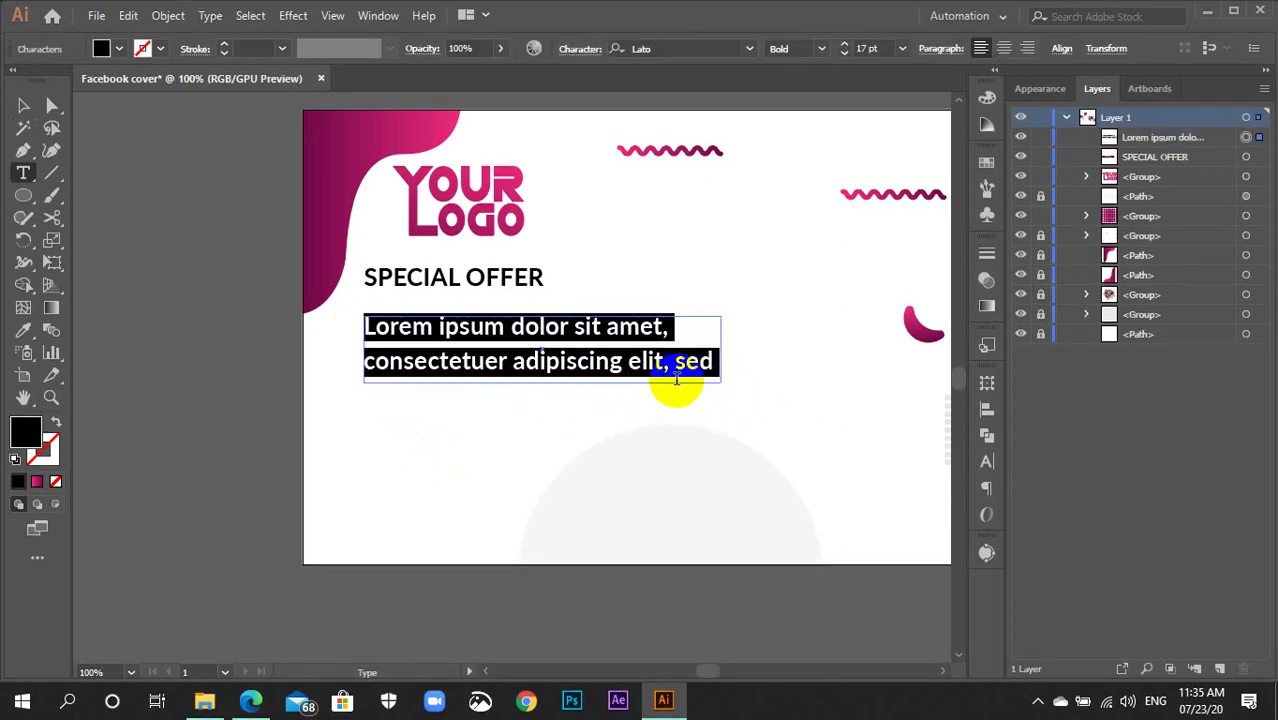
type("SUPER SELL")
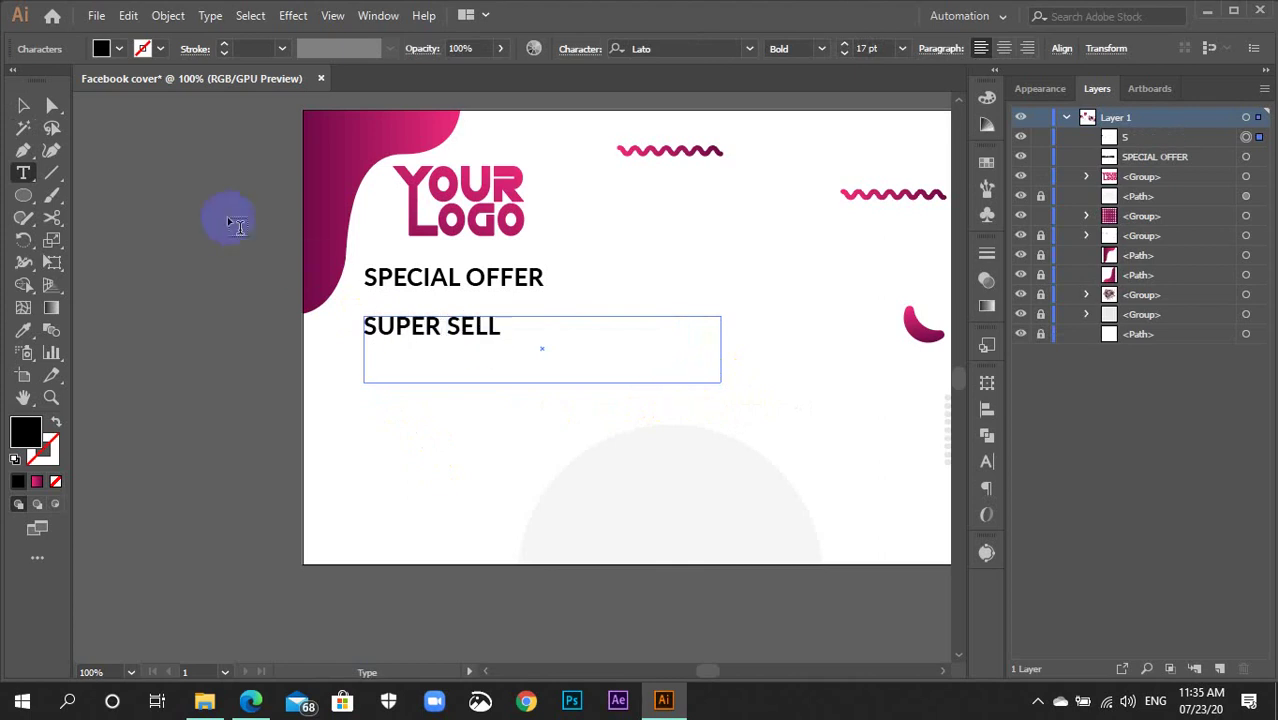
left_click(24, 105)
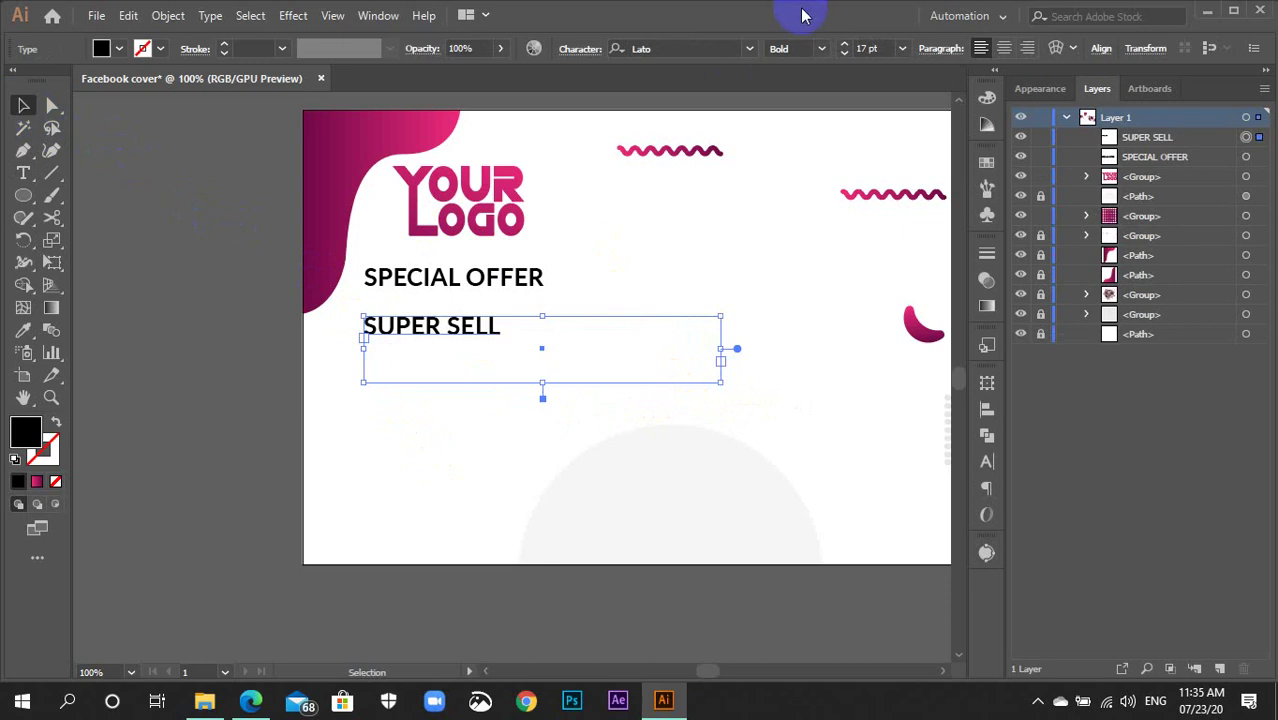
Enlarge SUPER SELL to 47 pt, widen its frame to one line, and set Black weight.
scroll(870, 48, "up", 4)
scroll(878, 50, "up", 4)
scroll(878, 50, "up", 6)
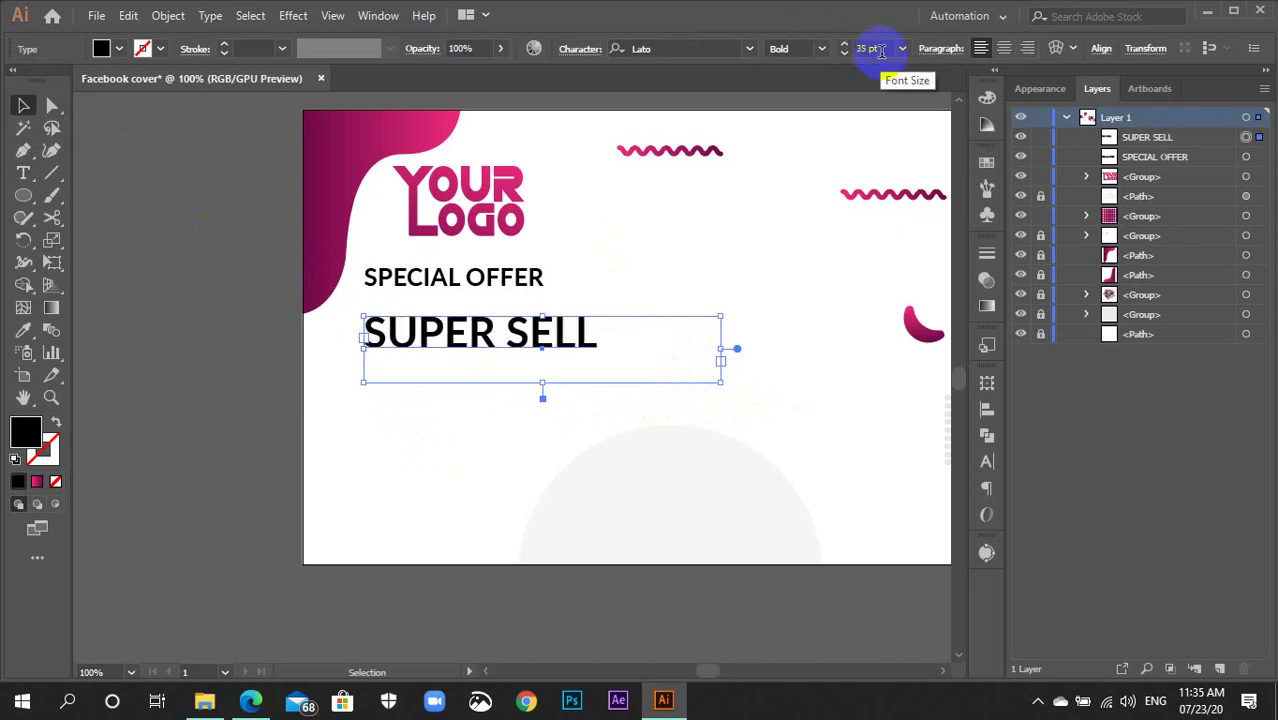
scroll(878, 50, "up", 6)
scroll(882, 55, "up", 5)
scroll(882, 55, "up", 5)
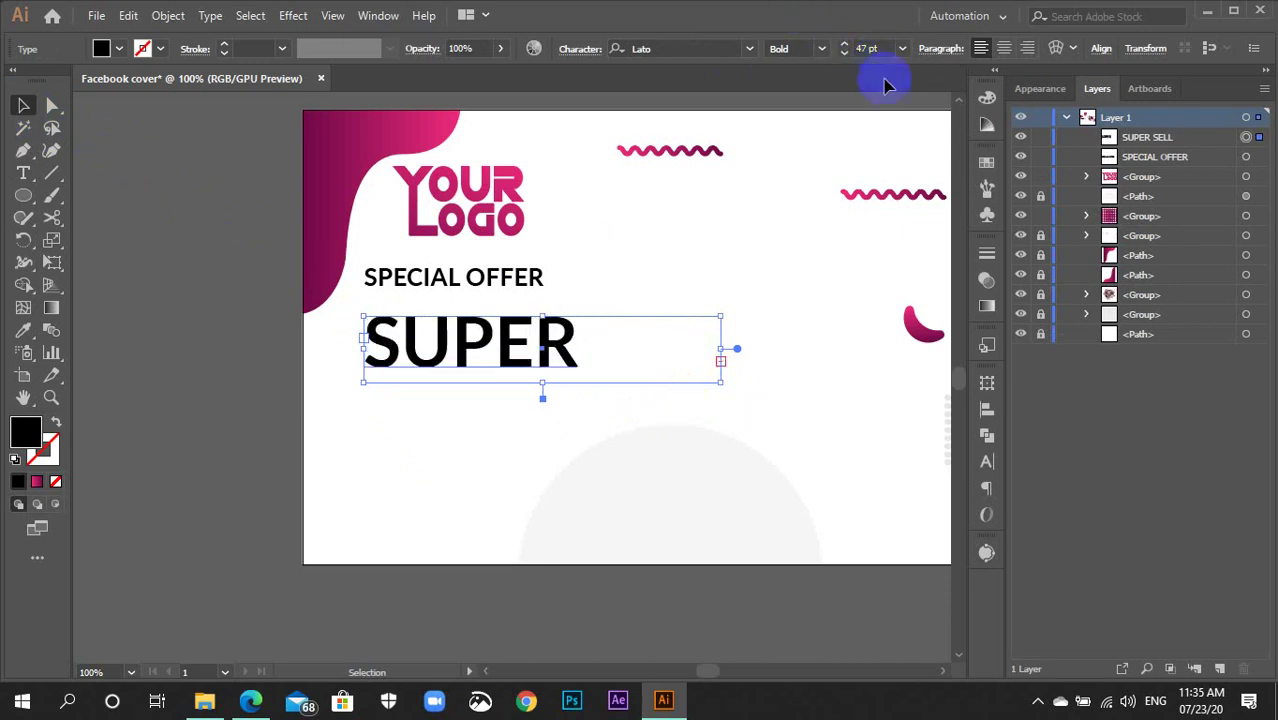
left_click_drag(722, 350, 745, 349)
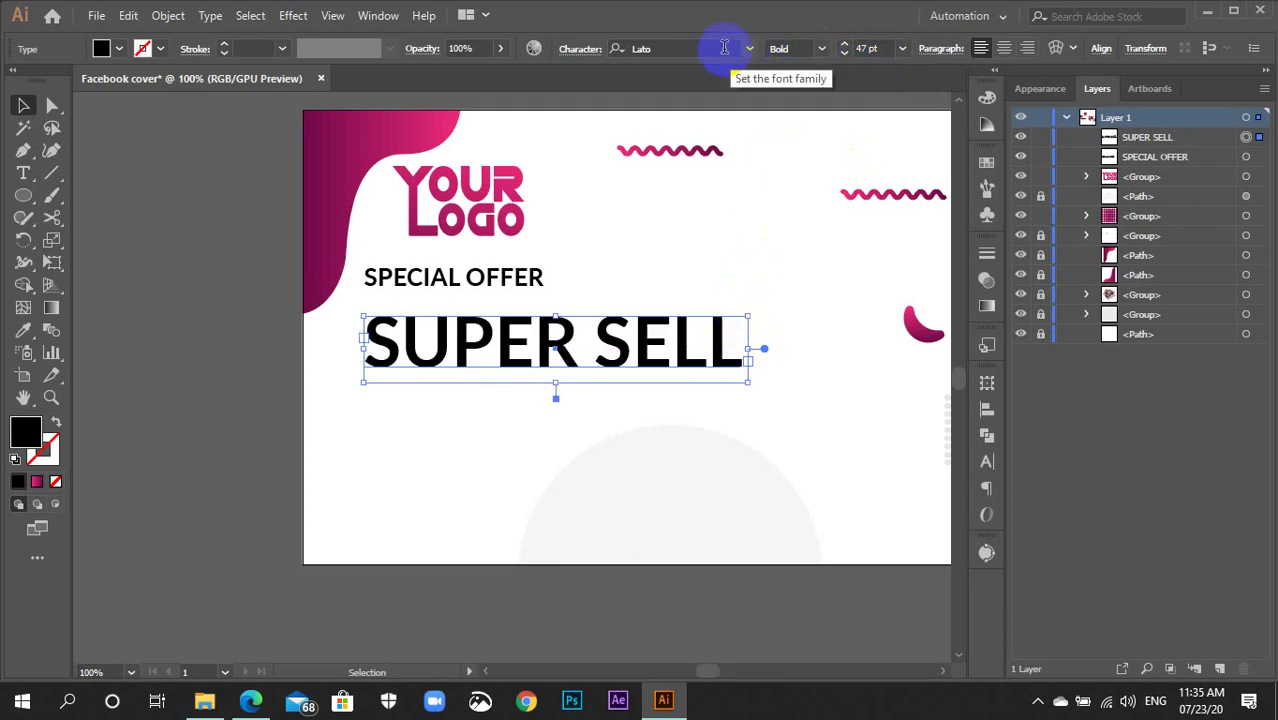
left_click(821, 48)
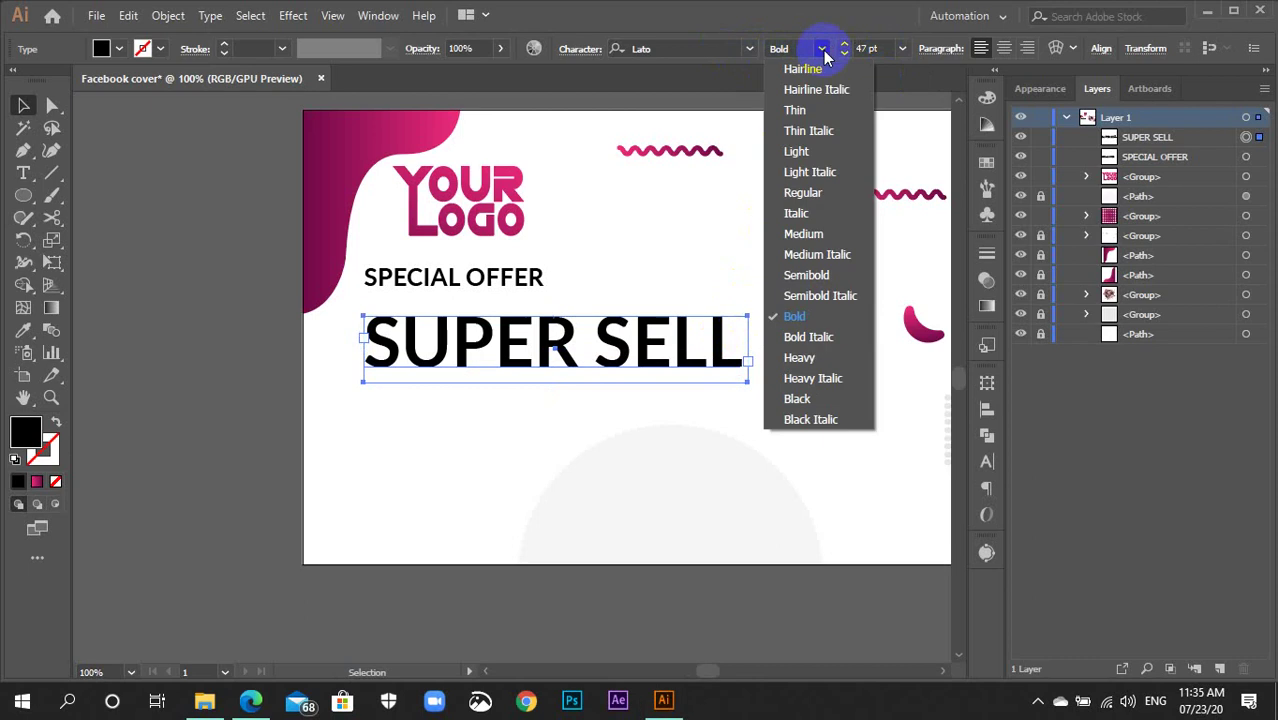
left_click(804, 401)
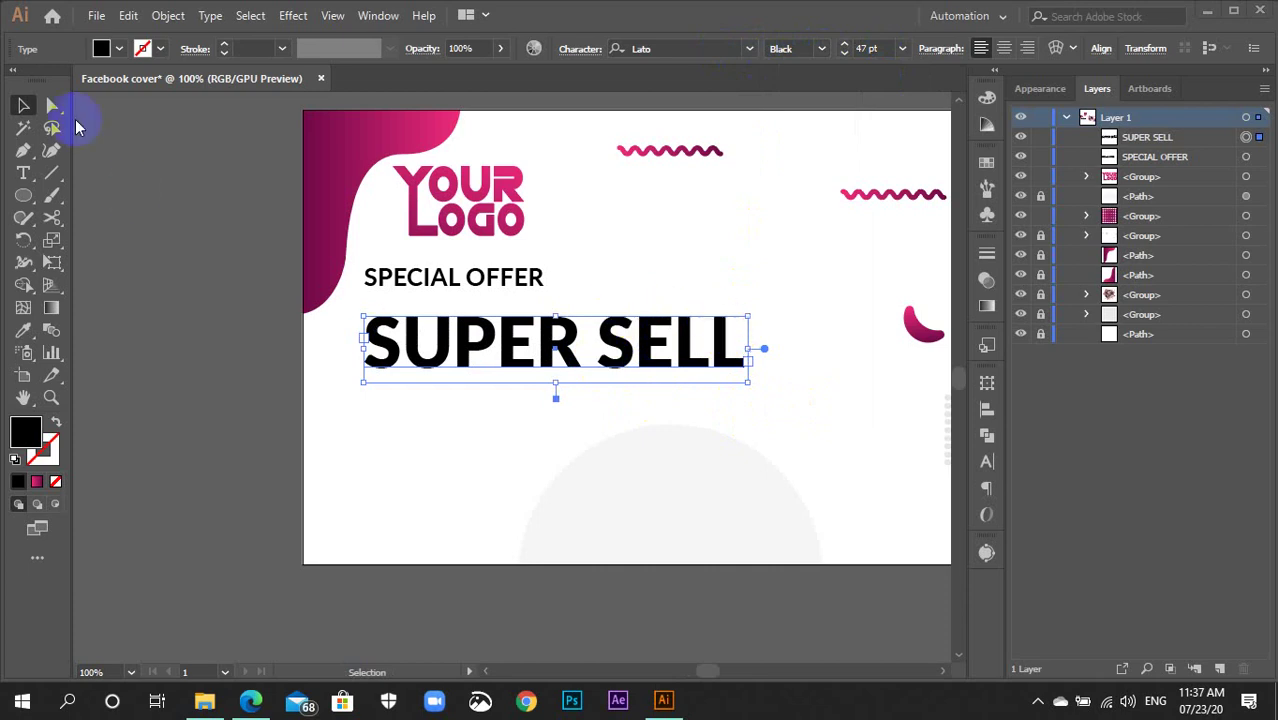
Shorten, nudge up, and resize the SUPER SELL text frame beneath SPECIAL OFFER.
left_click(23, 105)
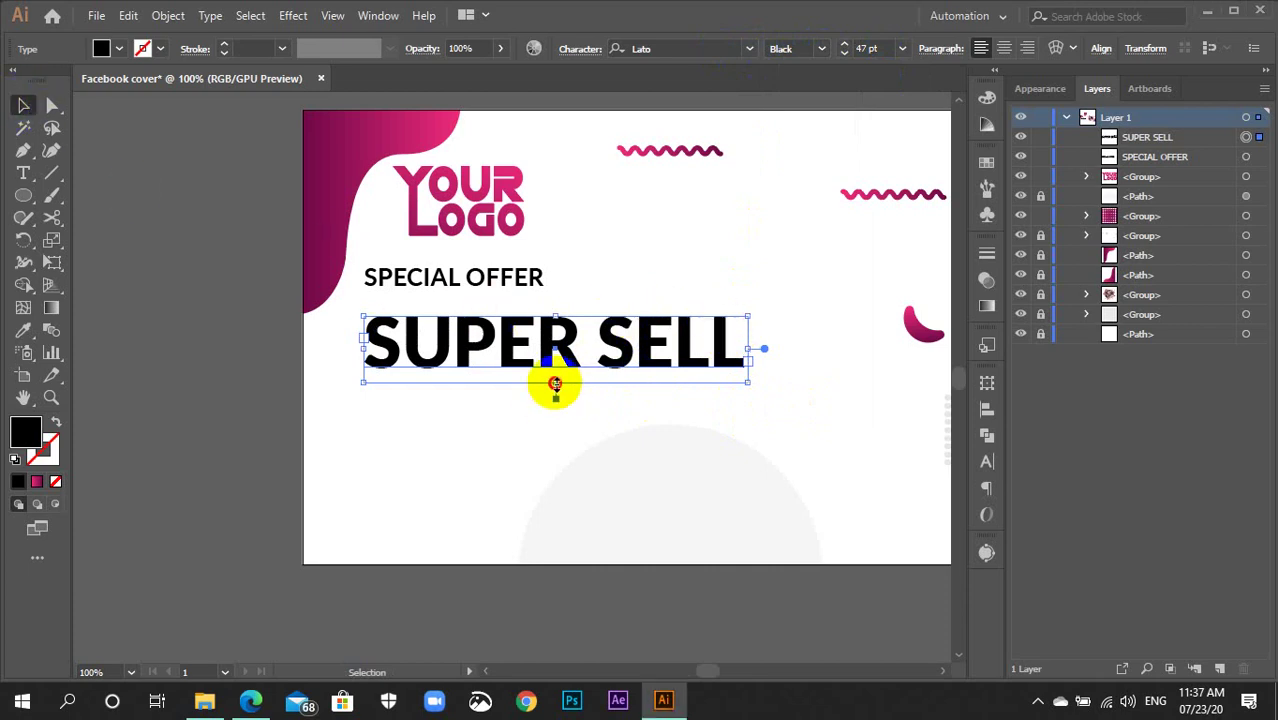
left_click_drag(555, 383, 556, 368)
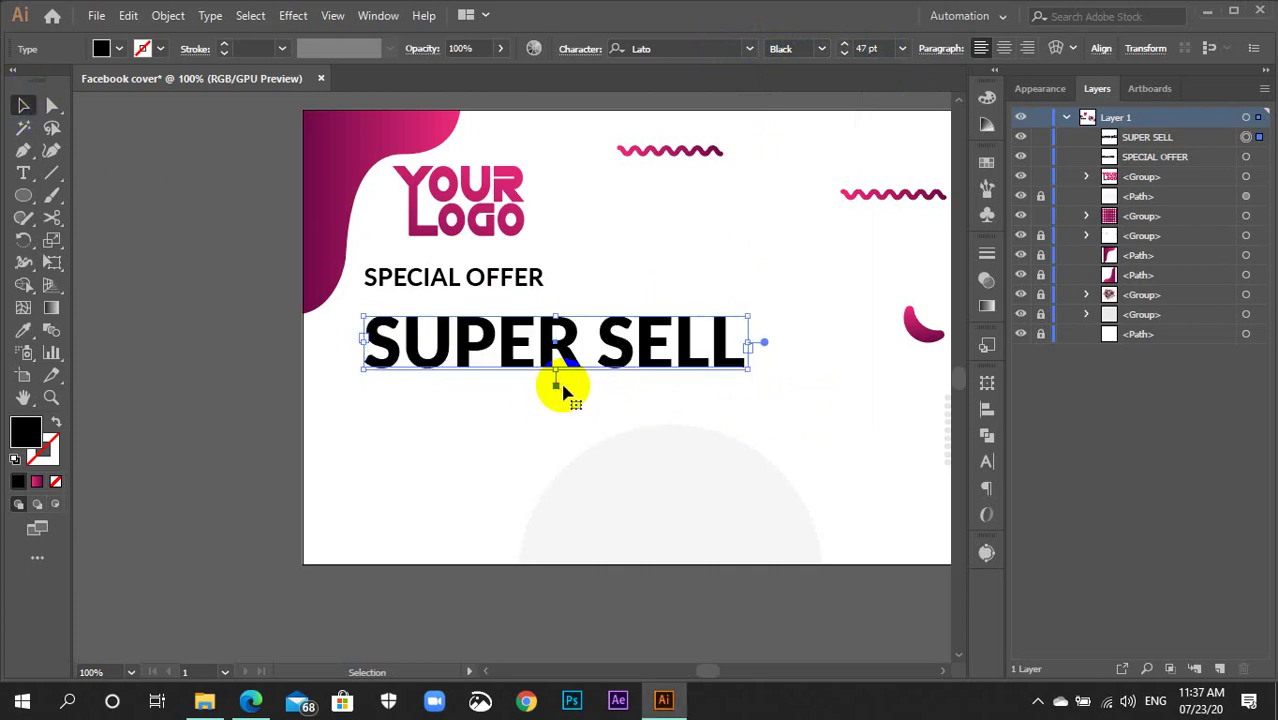
left_click(565, 412)
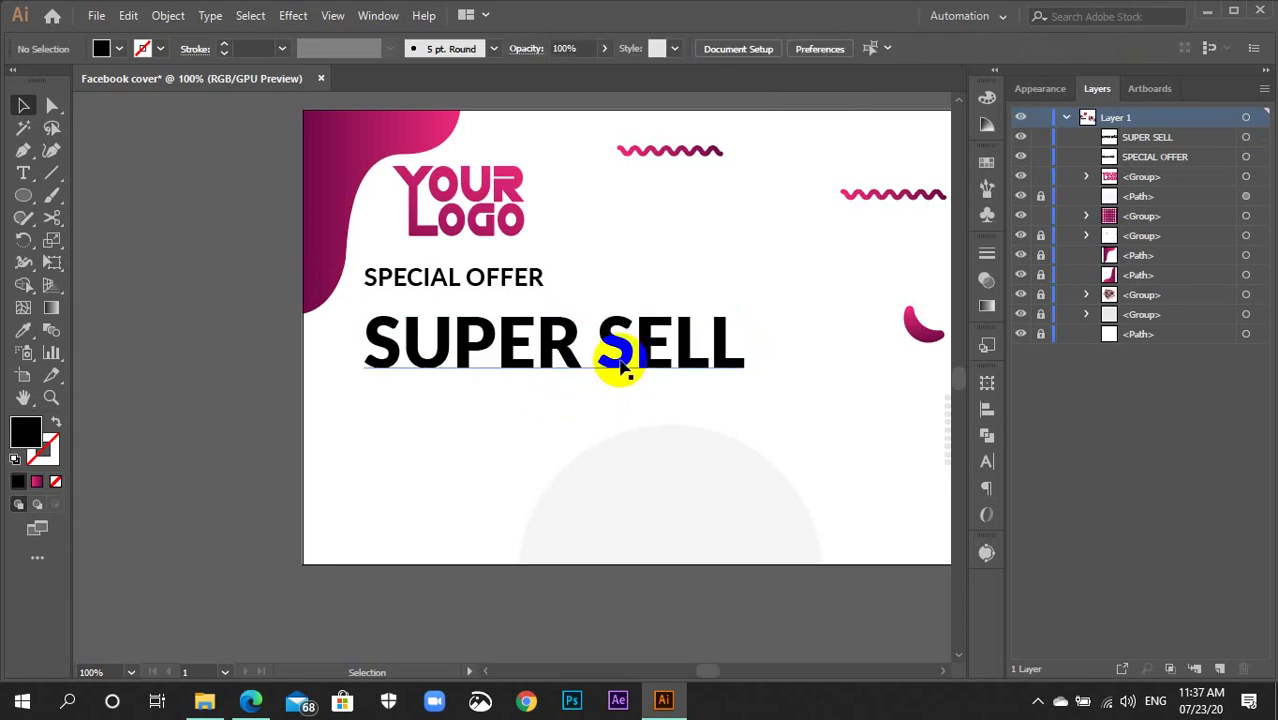
left_click_drag(540, 366, 540, 360)
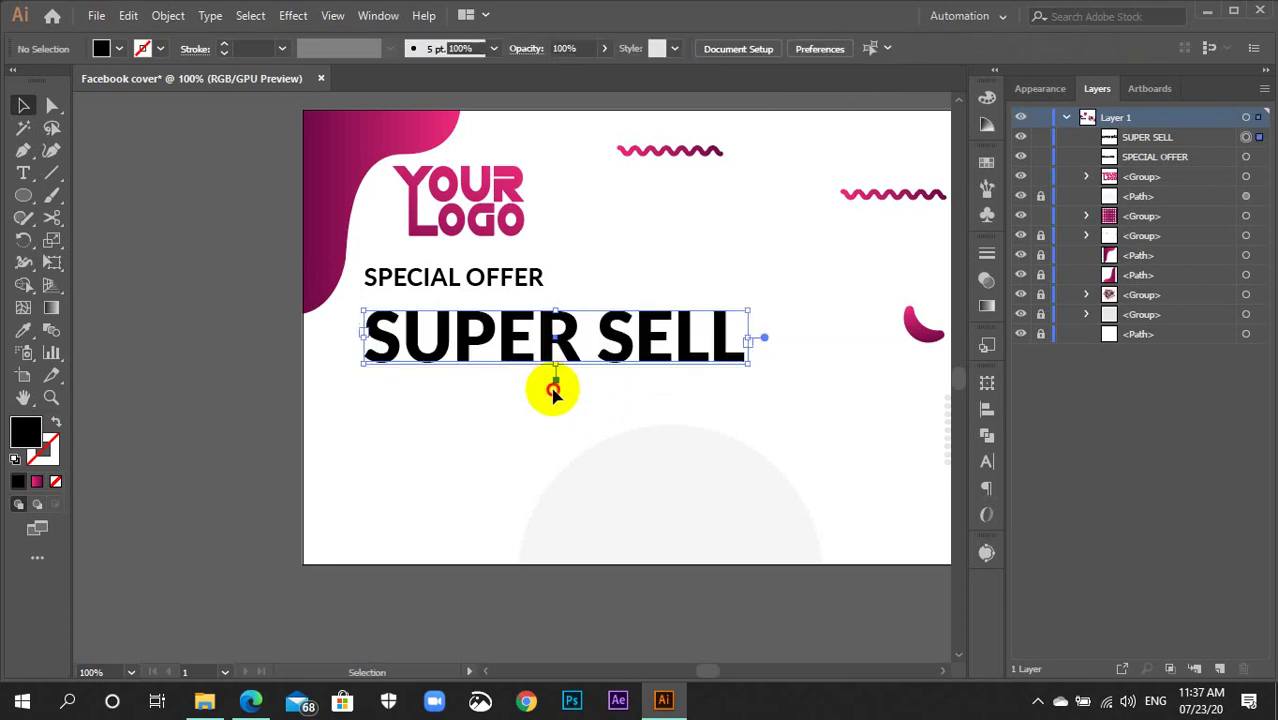
left_click(553, 395)
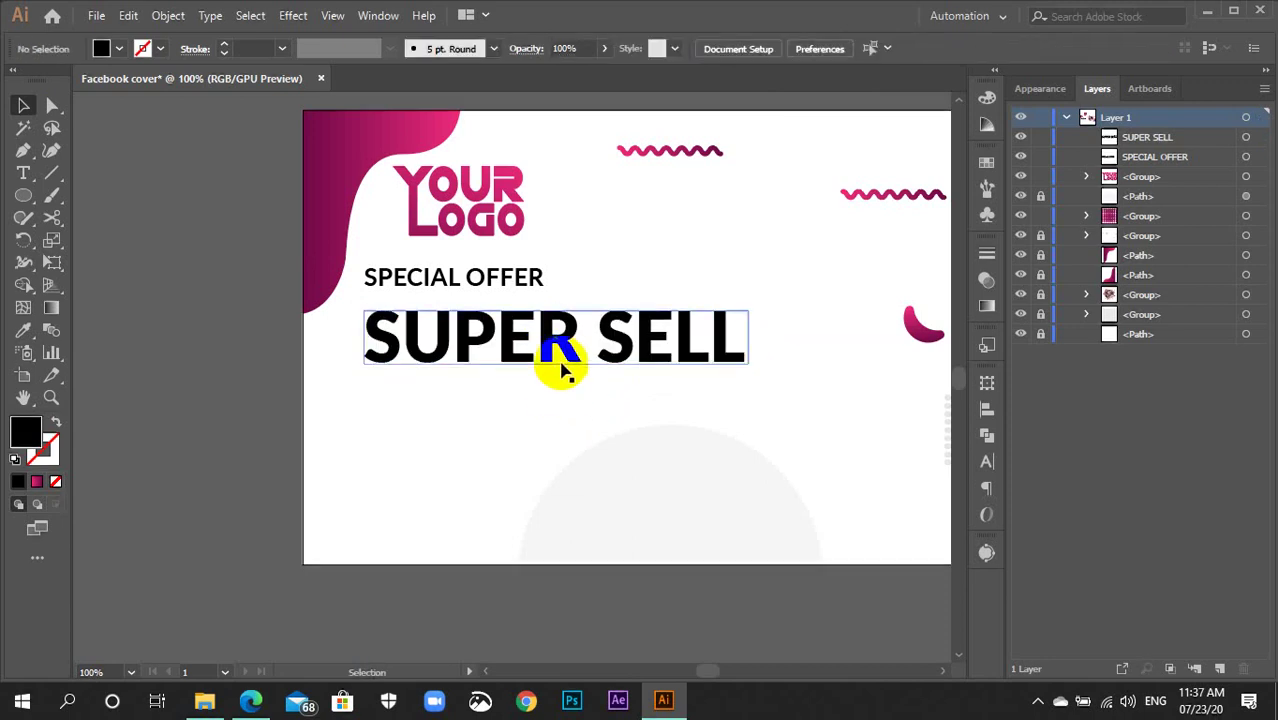
left_click_drag(747, 338, 790, 344)
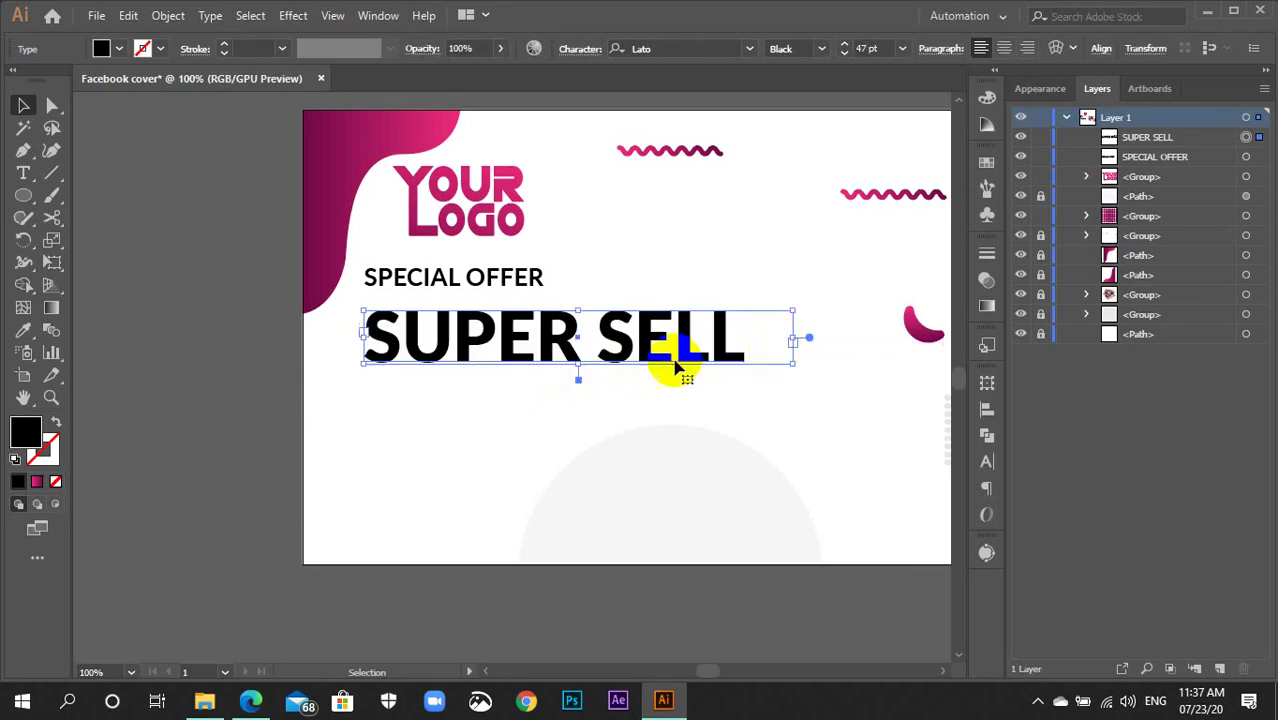
left_click_drag(578, 363, 582, 388)
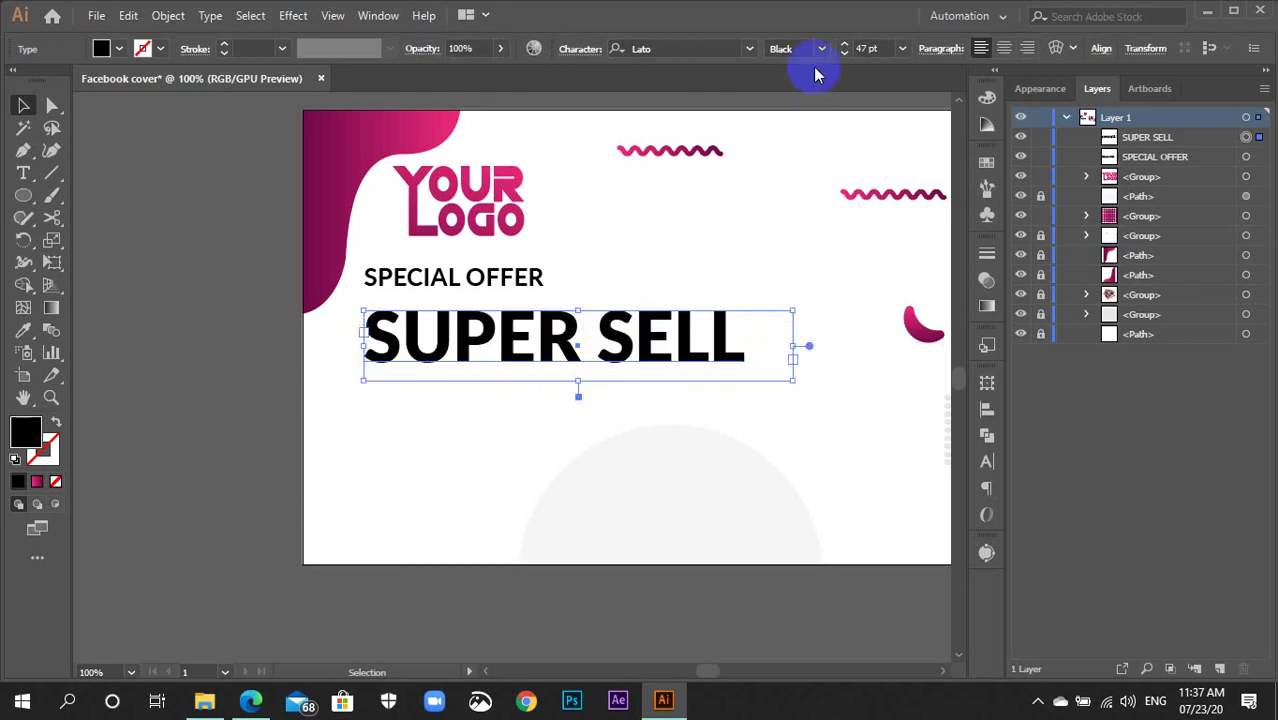
Enlarge SUPER SELL to 54 pt and widen its frame so SELL shows again.
scroll(875, 48, "up", 1)
scroll(875, 48, "up", 4)
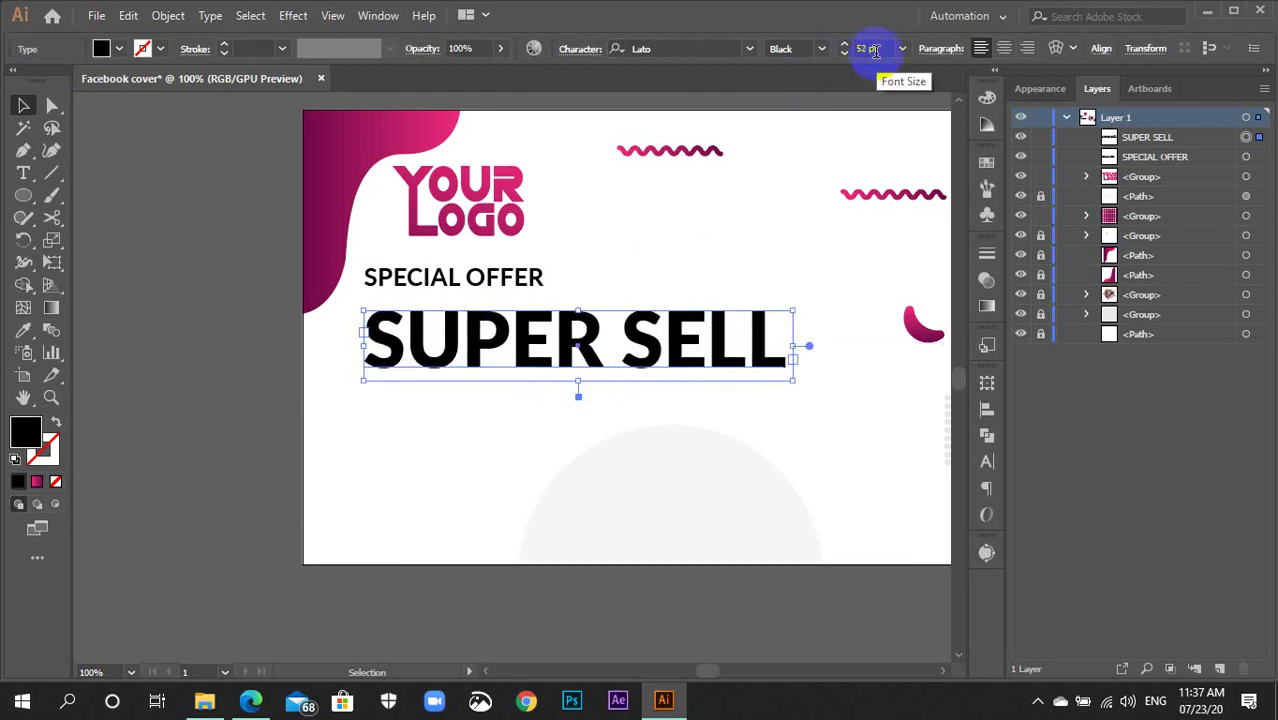
scroll(875, 48, "up", 1)
scroll(875, 48, "up", 1)
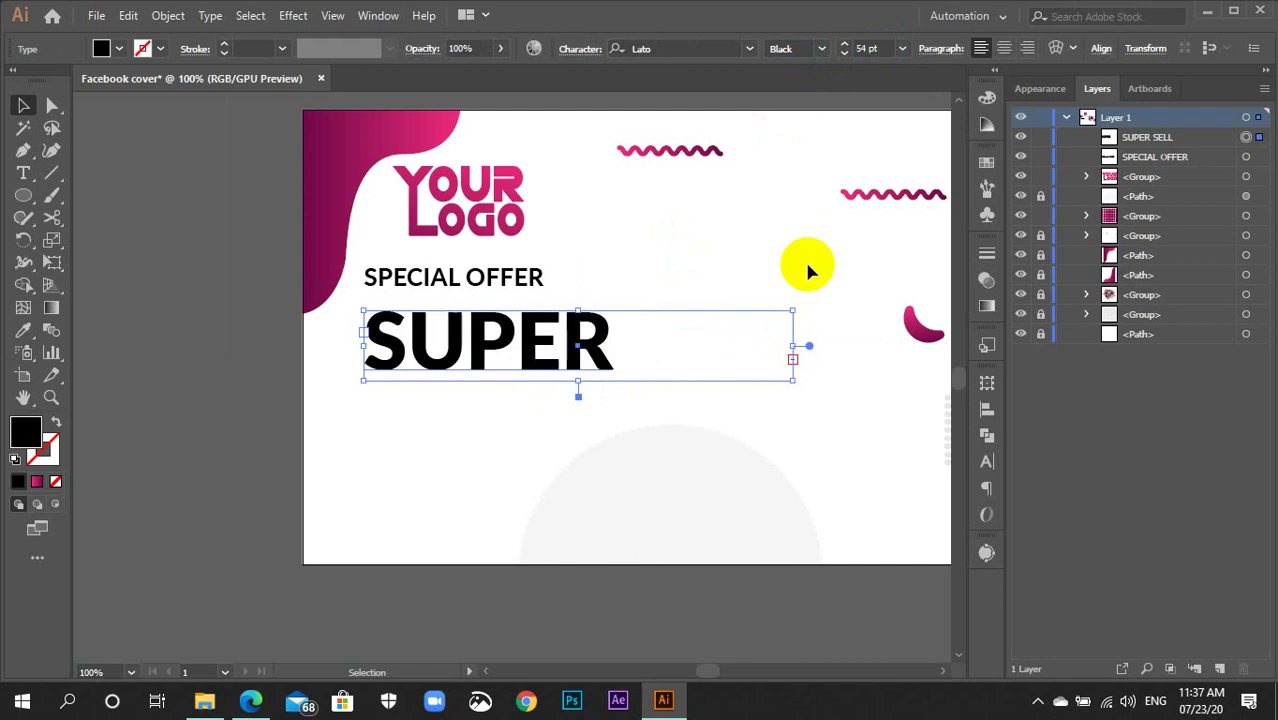
left_click_drag(793, 347, 803, 345)
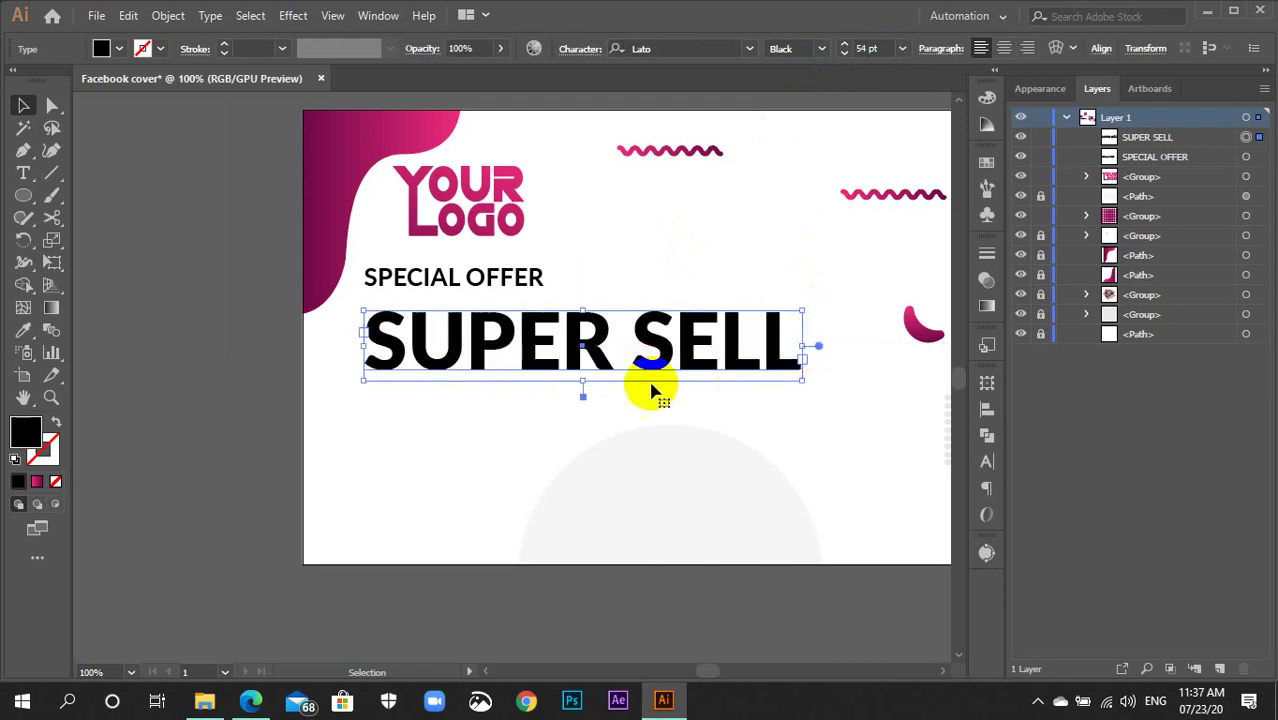
triple_click(585, 381)
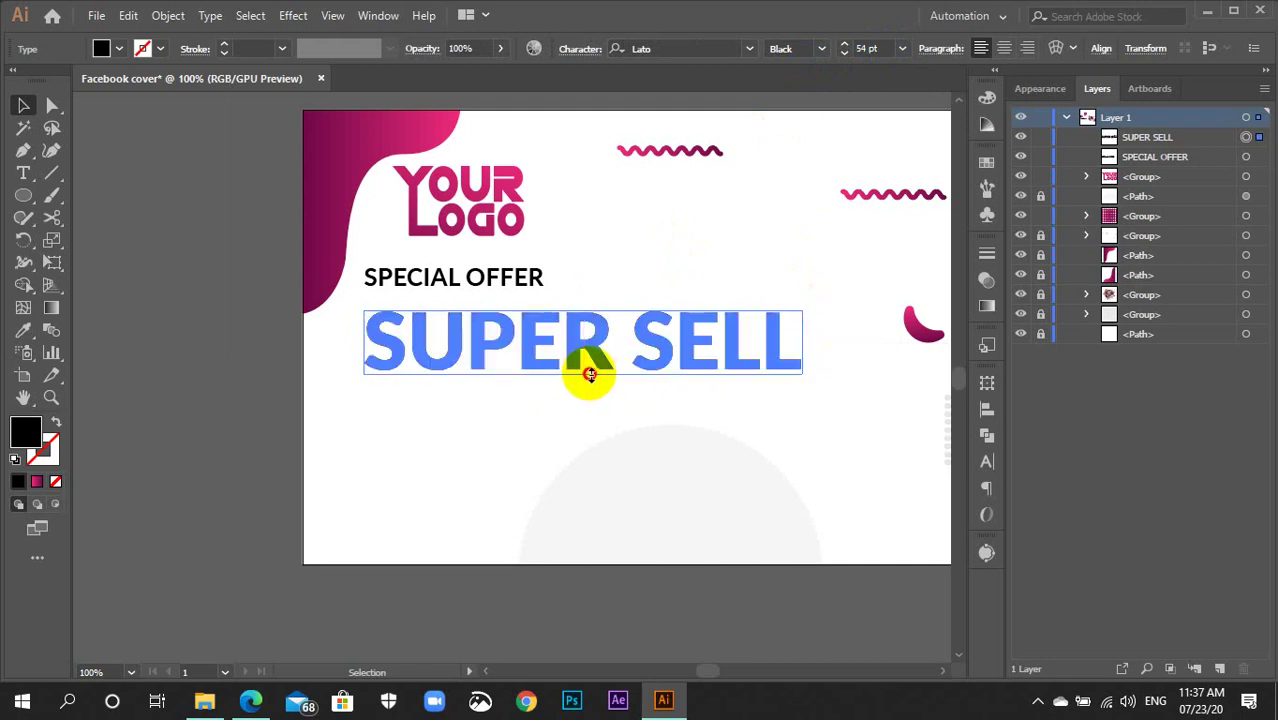
key("Escape")
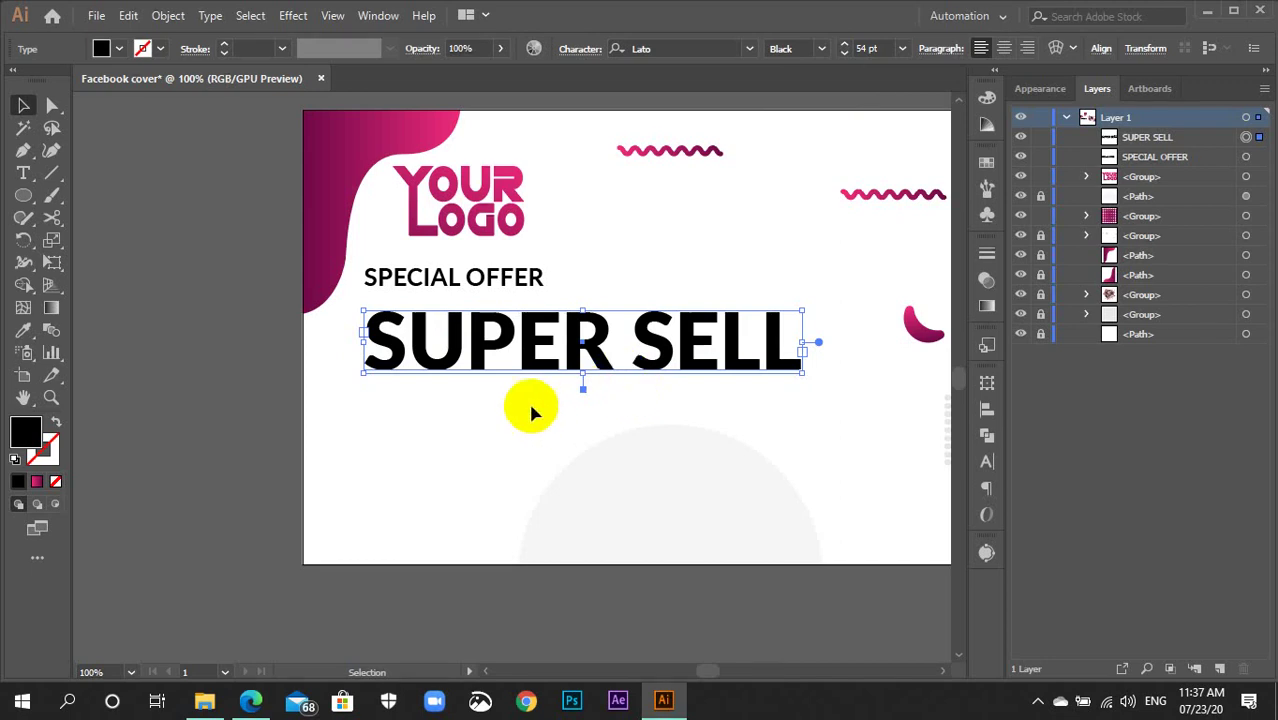
left_click(450, 451)
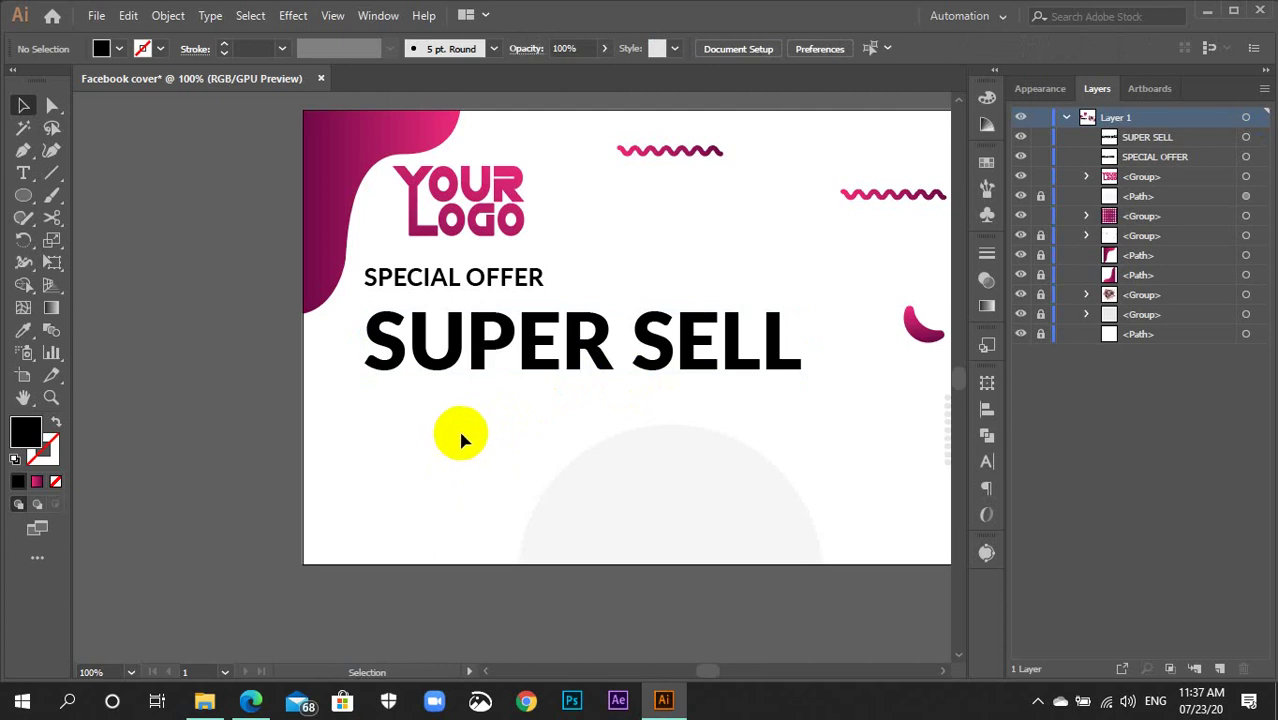
Draw a text area under SUPER SELL and type 'UP TO 50%'.
key("t")
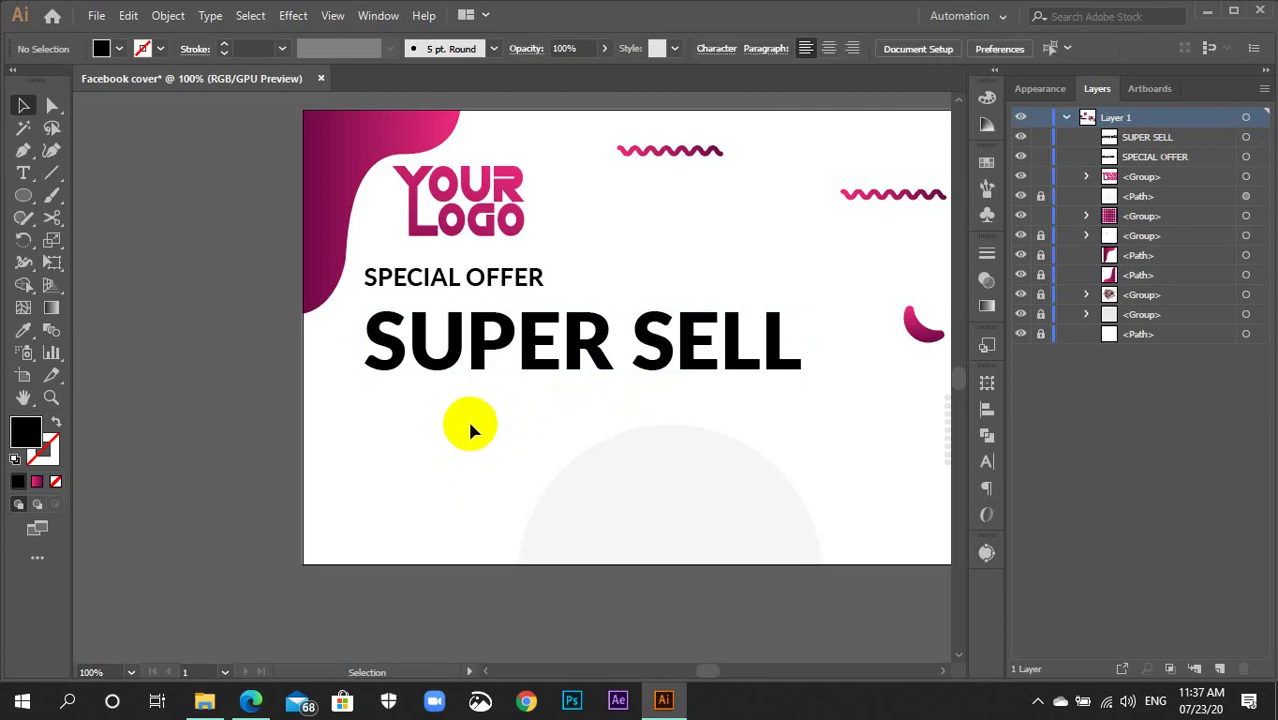
left_click_drag(366, 398, 806, 446)
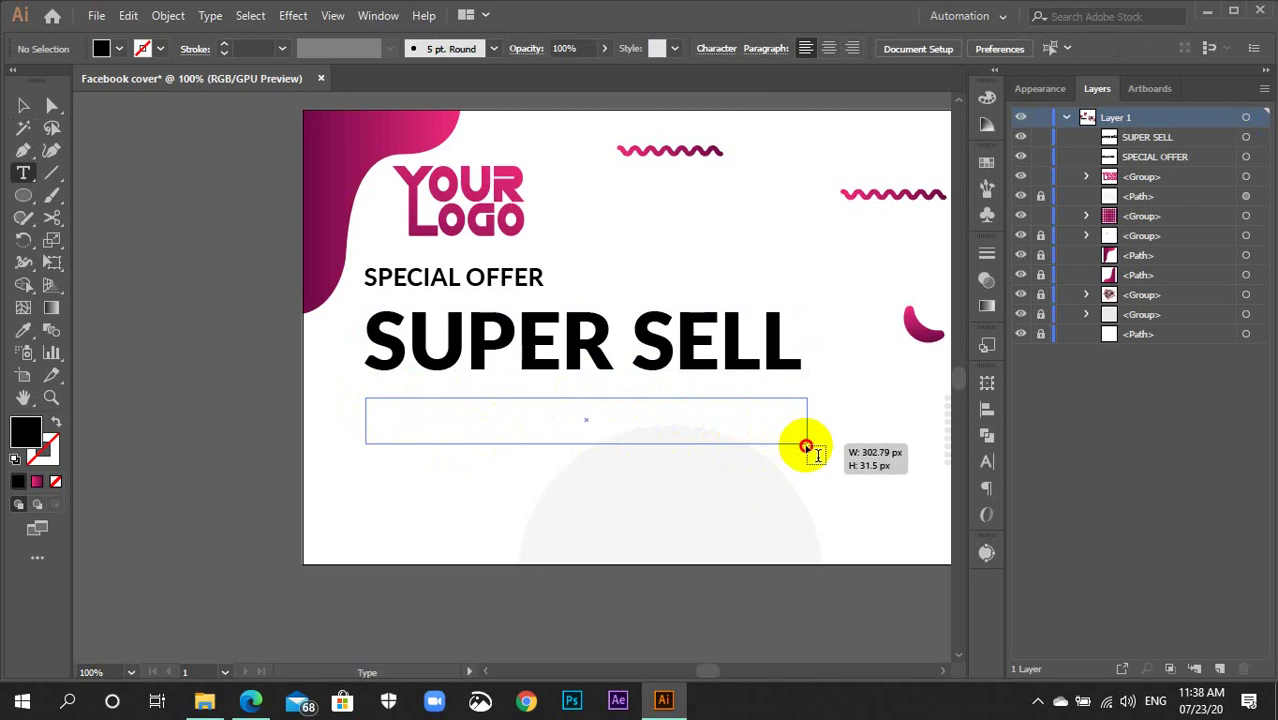
left_click_drag(806, 446, 809, 453)
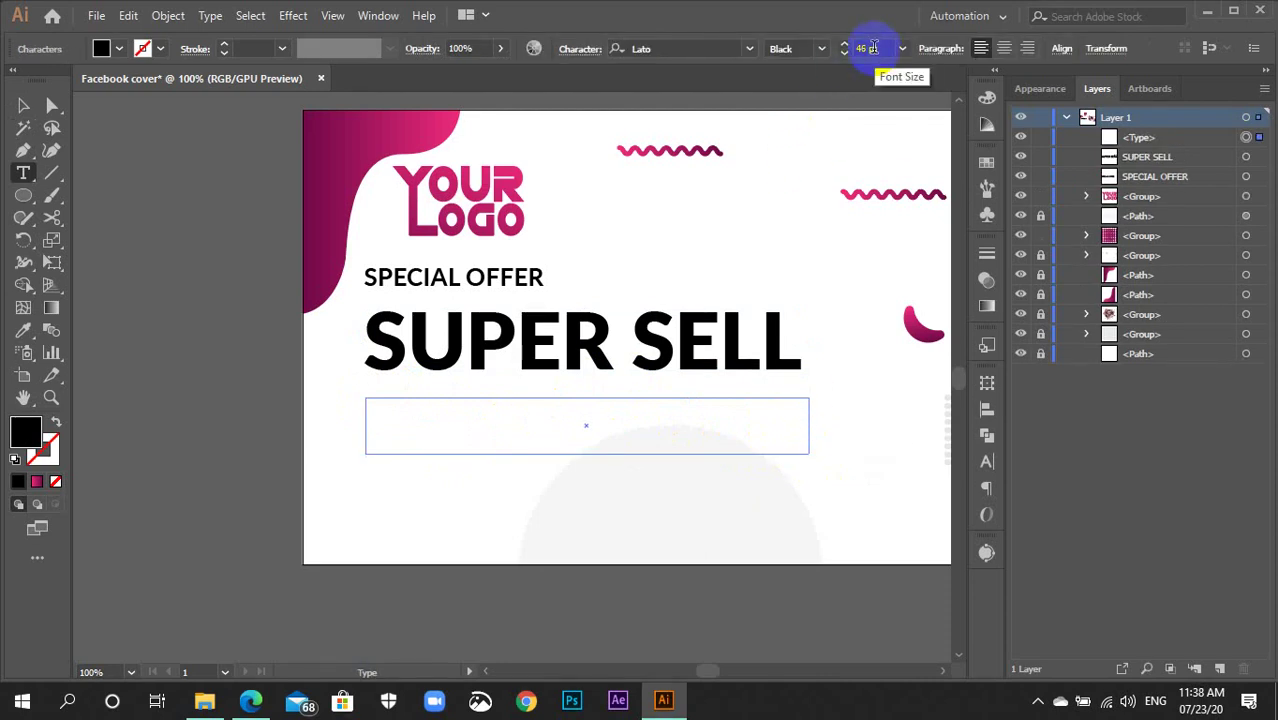
type("up")
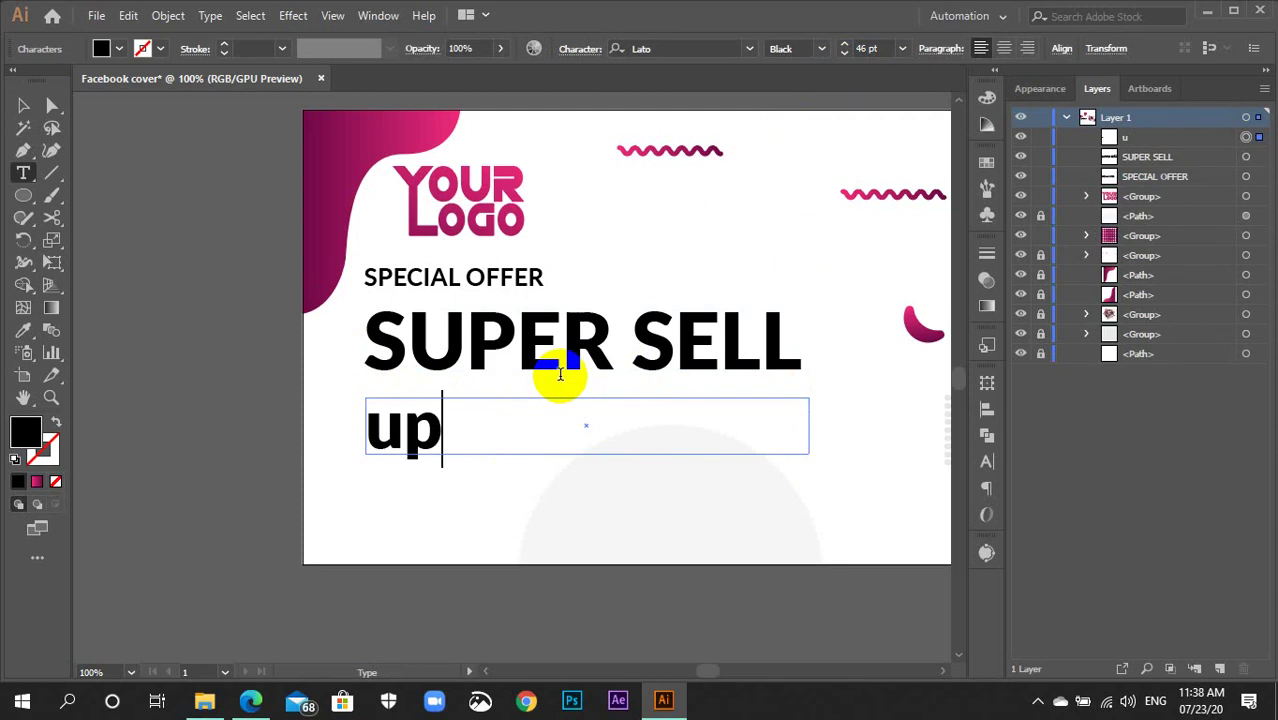
key("BackSpace")
key("BackSpace")
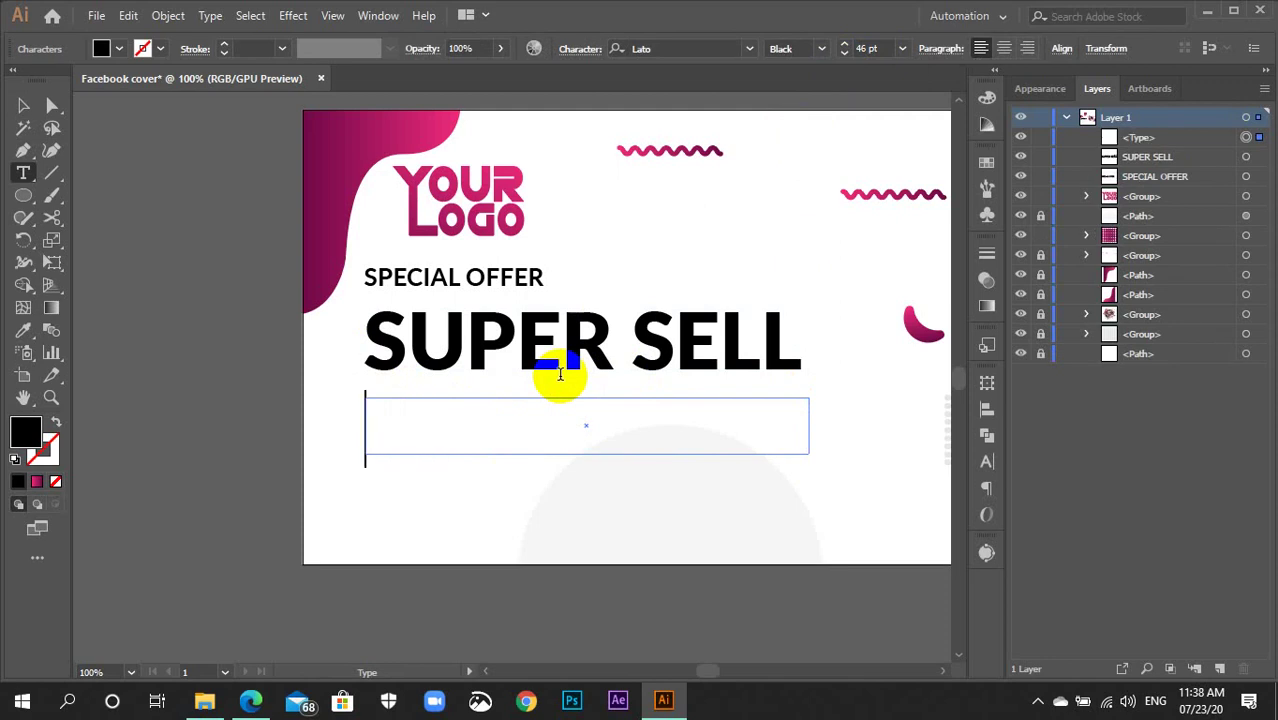
type("UP TO ")
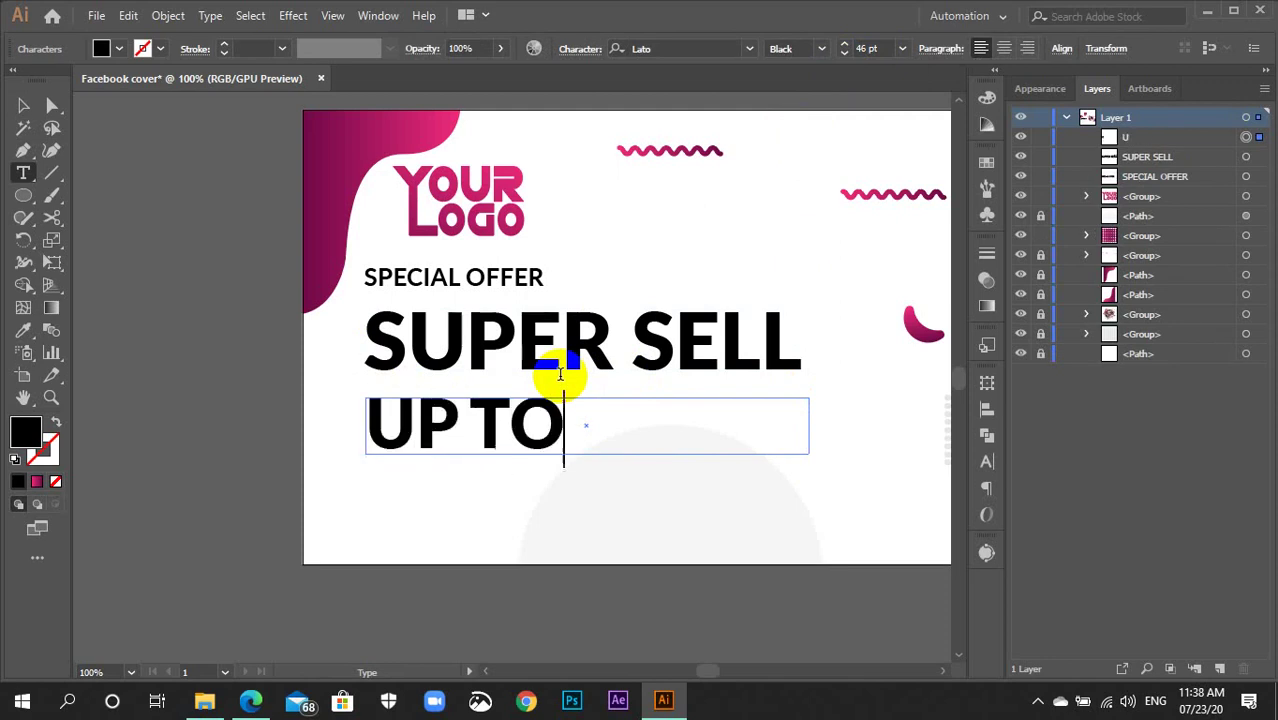
type("50")
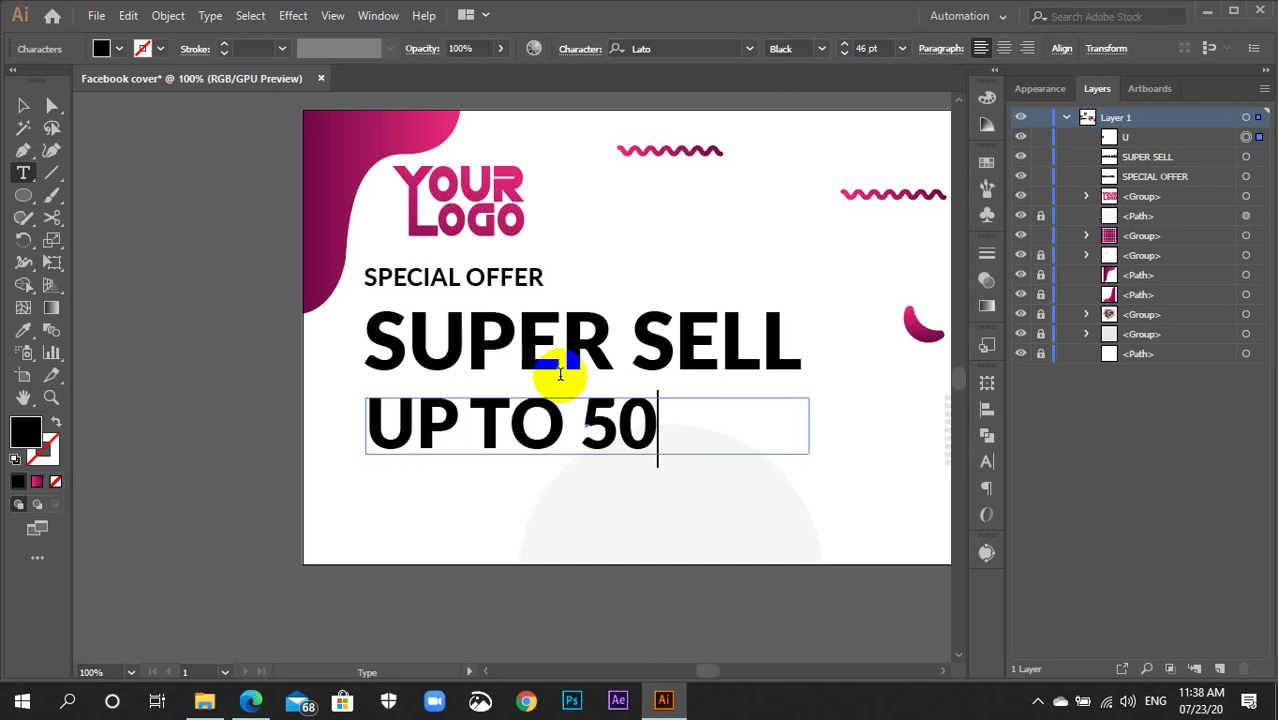
type("%")
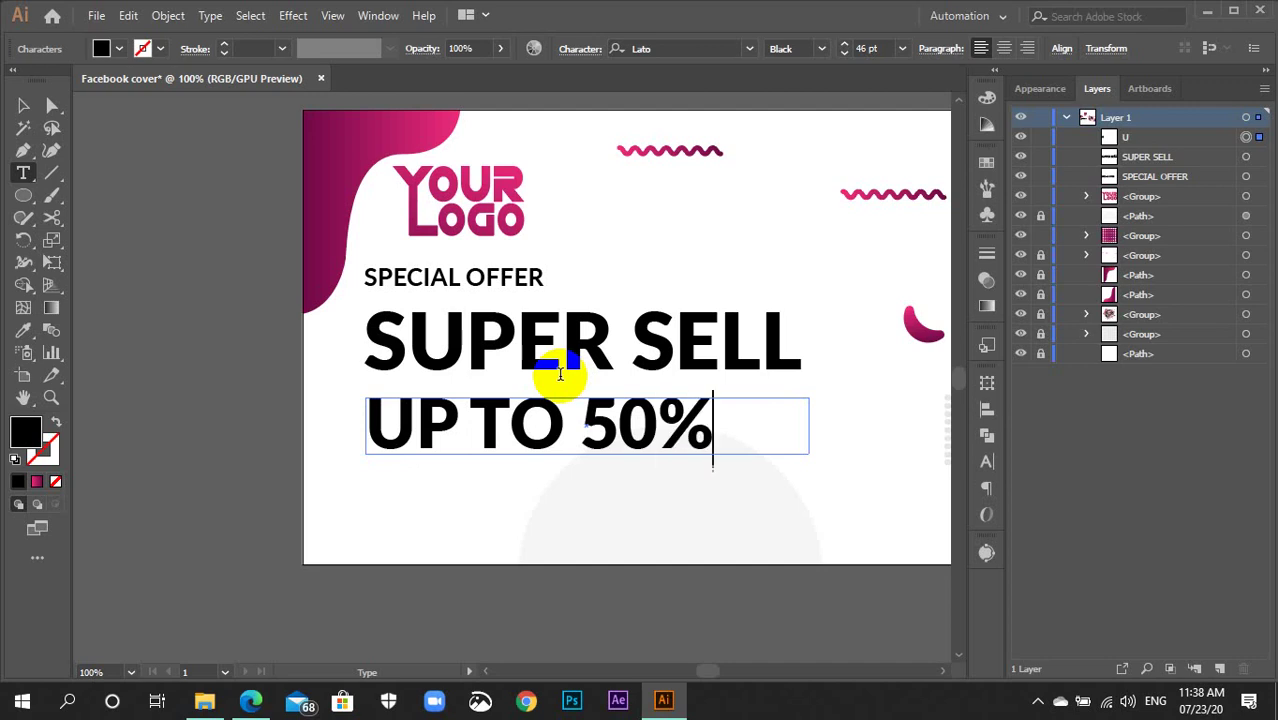
Make the new line Lato Bold and complete it as 'UP TO 50% OFF'.
key("ctrl+a")
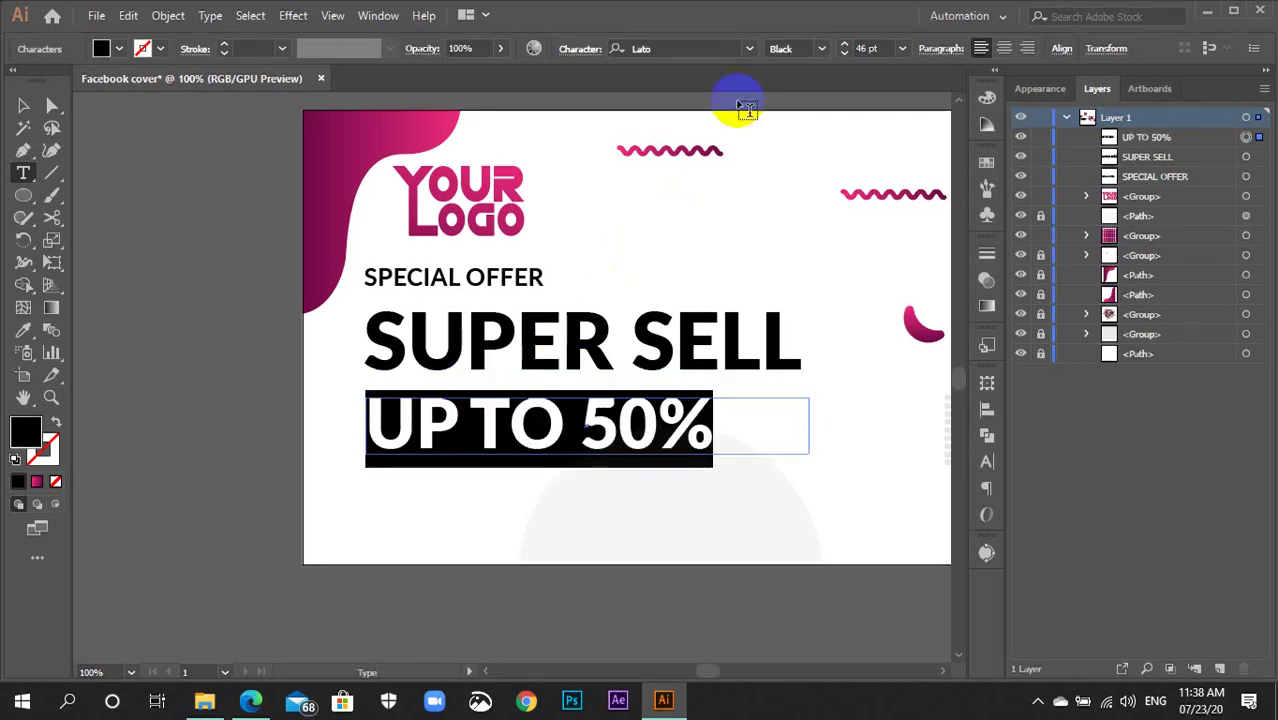
left_click(821, 48)
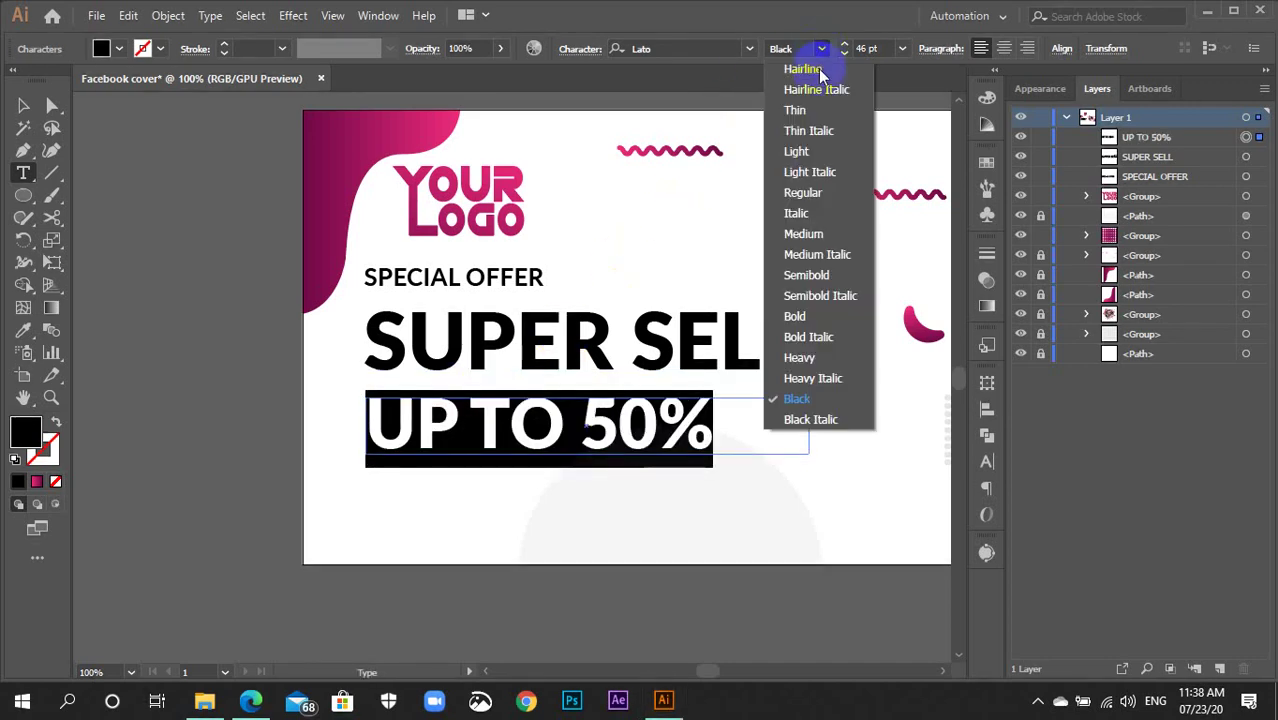
left_click(804, 318)
scroll(876, 50, "down", 3)
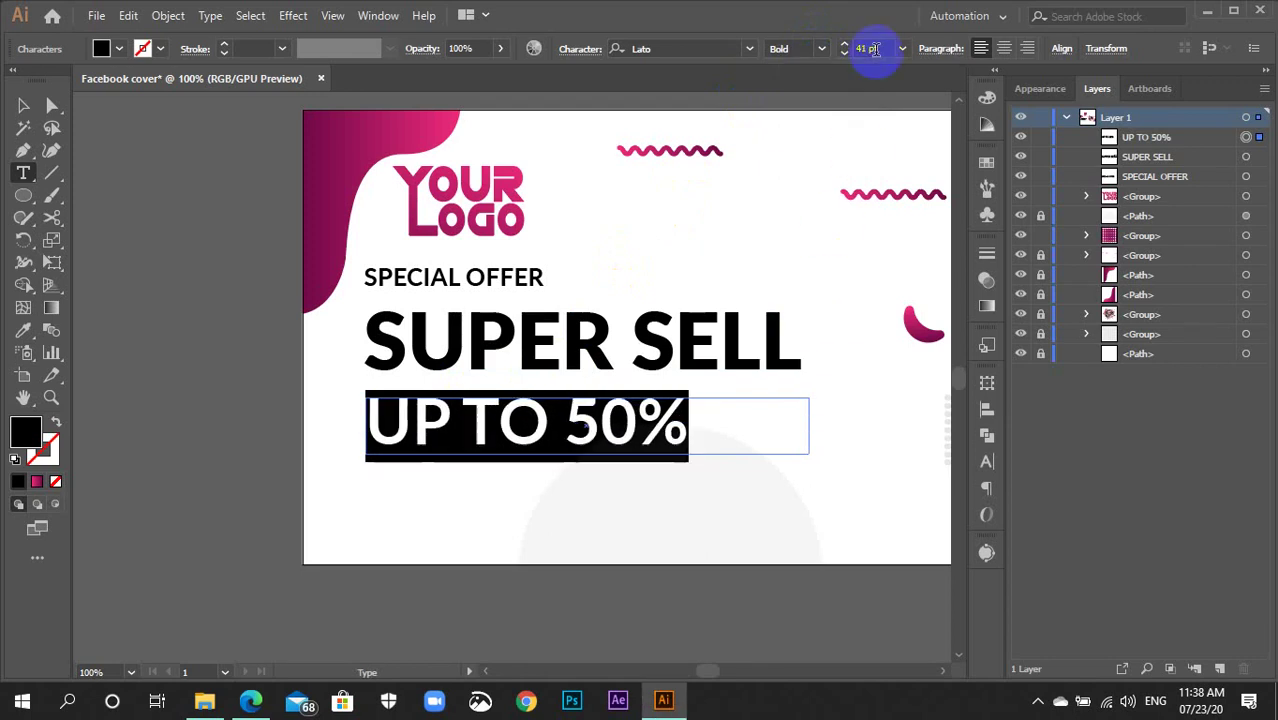
scroll(875, 48, "down", 4)
scroll(874, 47, "down", 4)
scroll(873, 45, "down", 4)
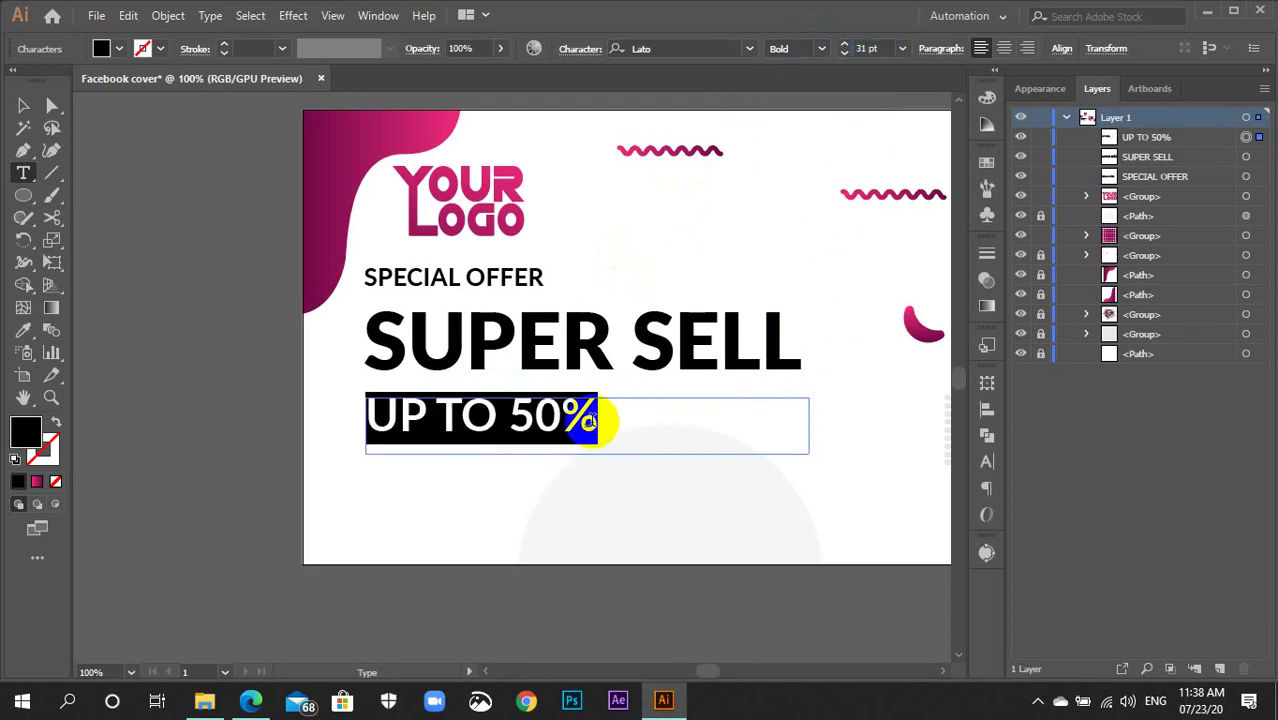
left_click(605, 420)
type("O")
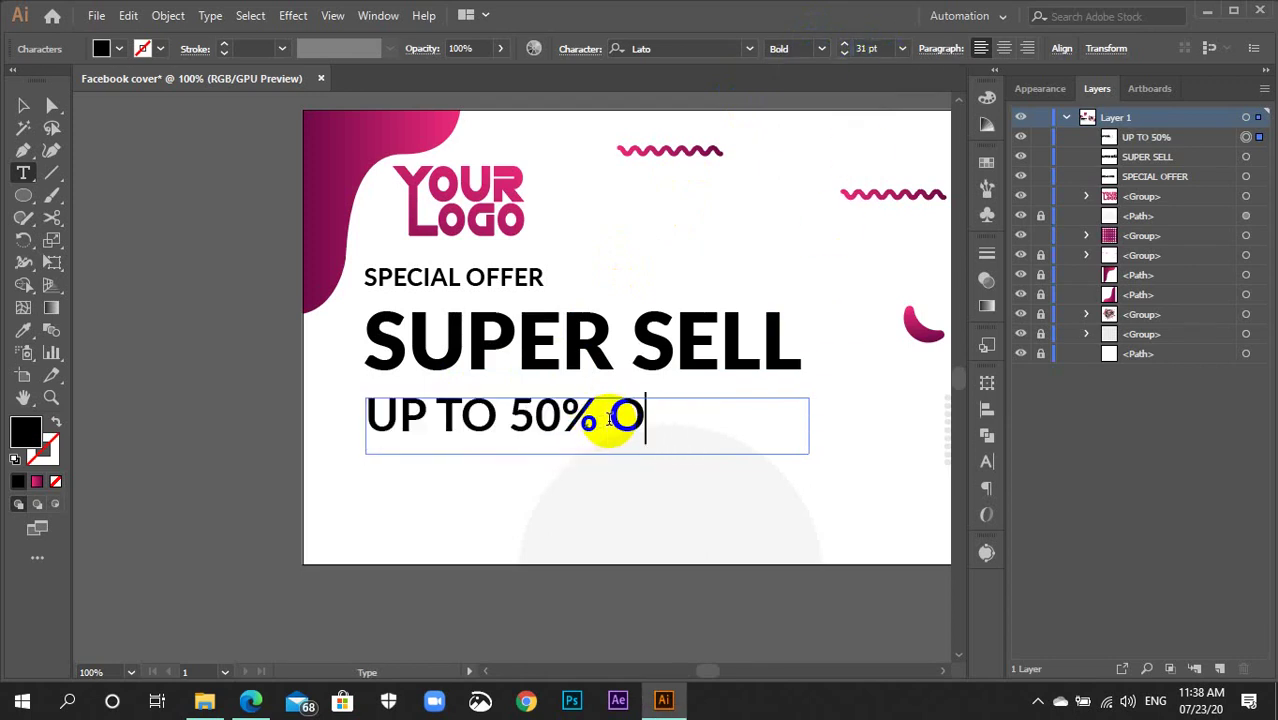
type("FF")
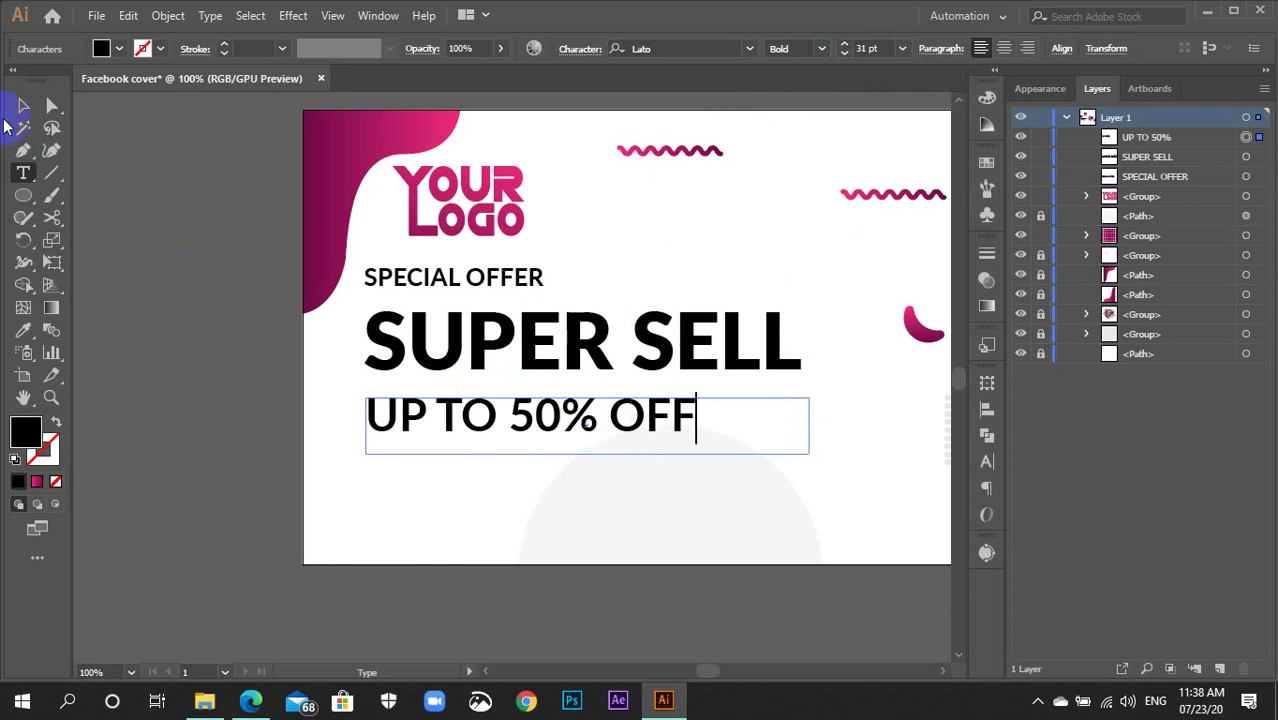
left_click(23, 105)
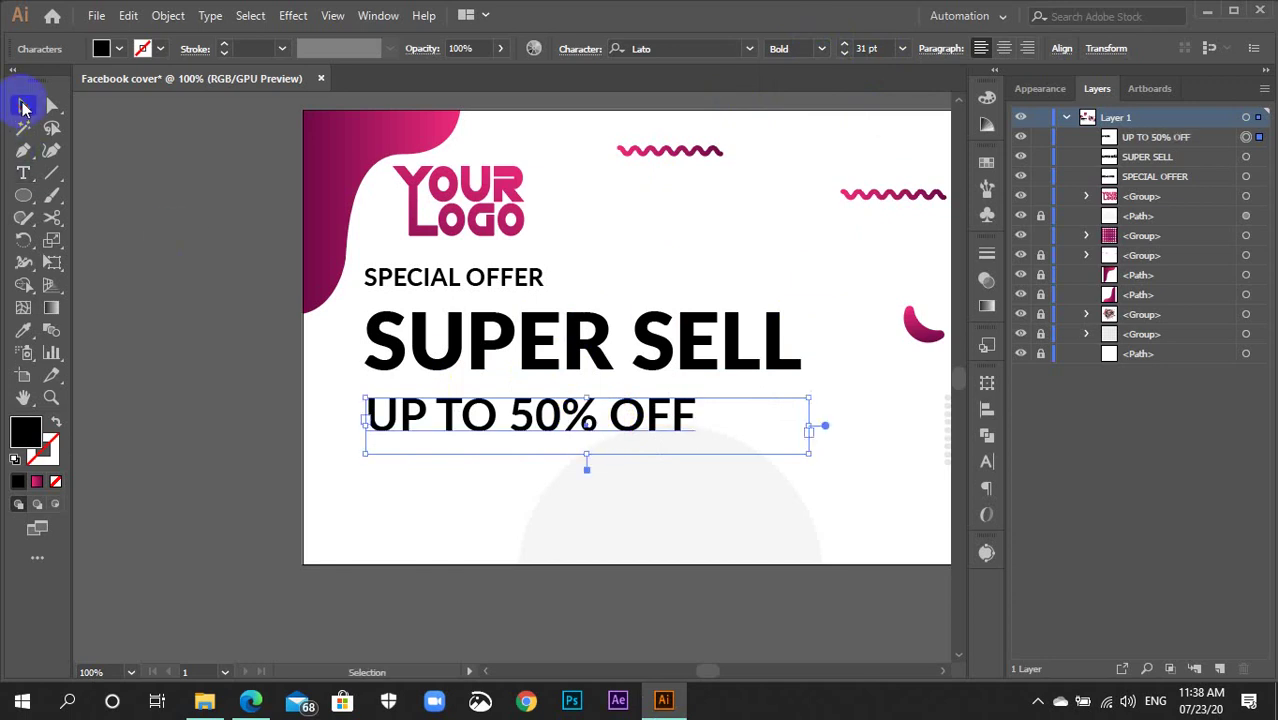
Shrink the UP TO 50% OFF text box to fit its line.
left_click(592, 448)
left_click(585, 428)
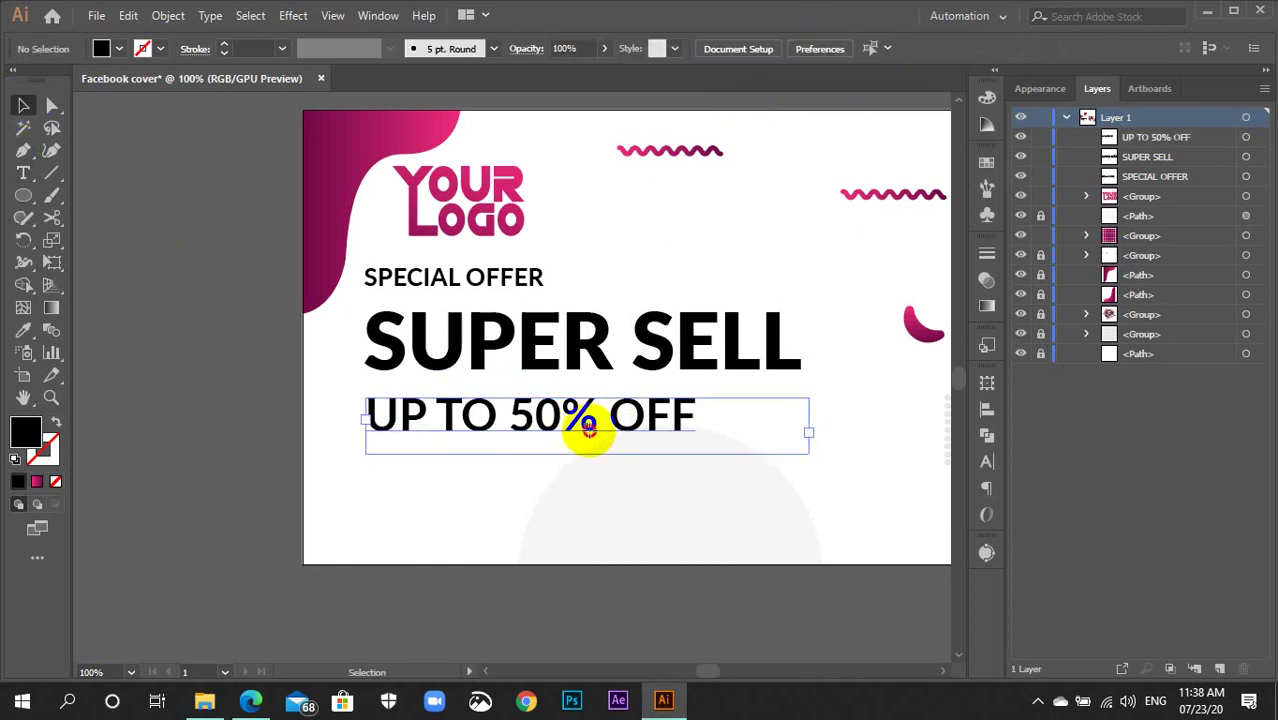
left_click_drag(587, 455, 586, 433)
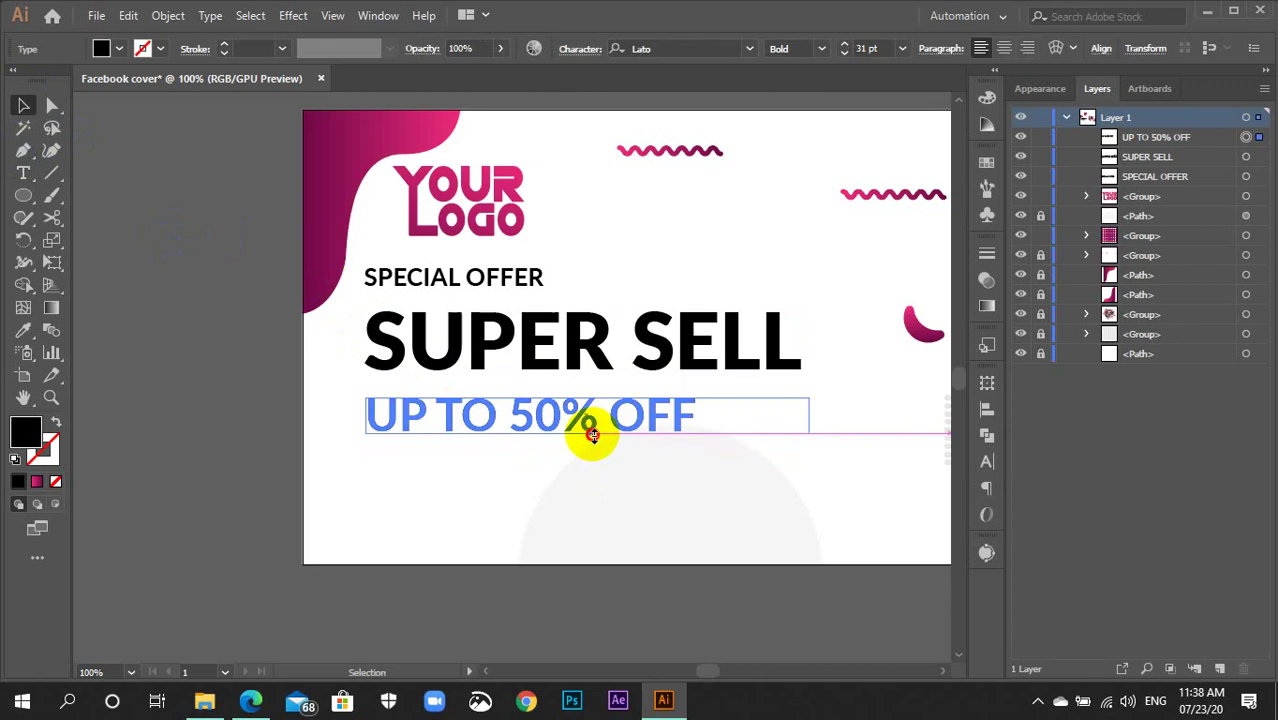
left_click_drag(808, 414, 700, 416)
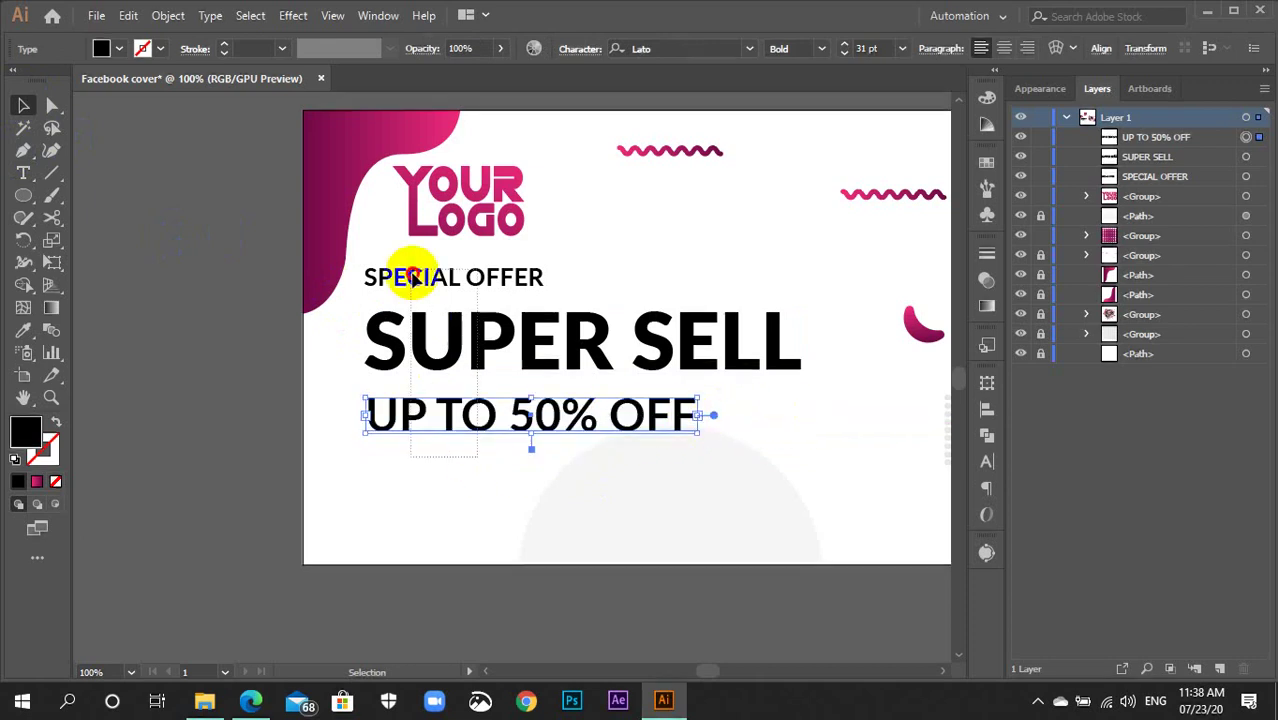
Left-align the three headline lines and distribute their vertical spacing evenly, relative to the selection.
left_click_drag(474, 452, 414, 271)
left_click(987, 409)
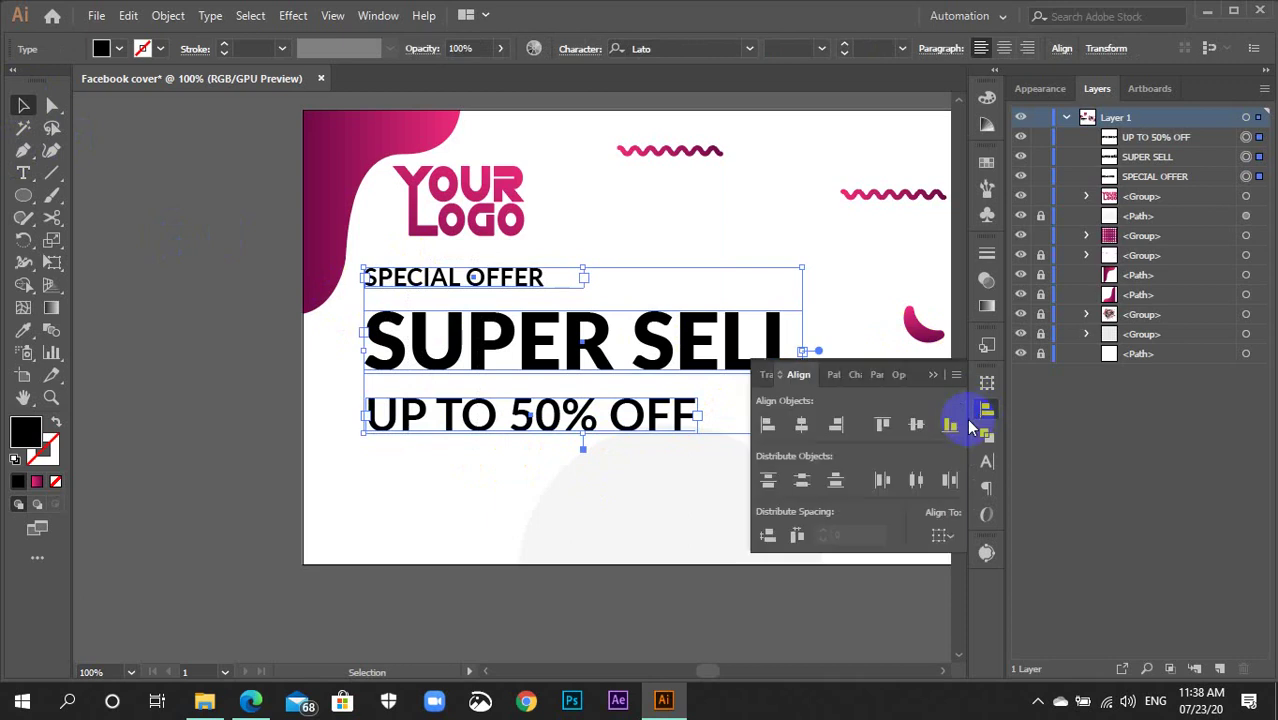
left_click(941, 537)
left_click(948, 557)
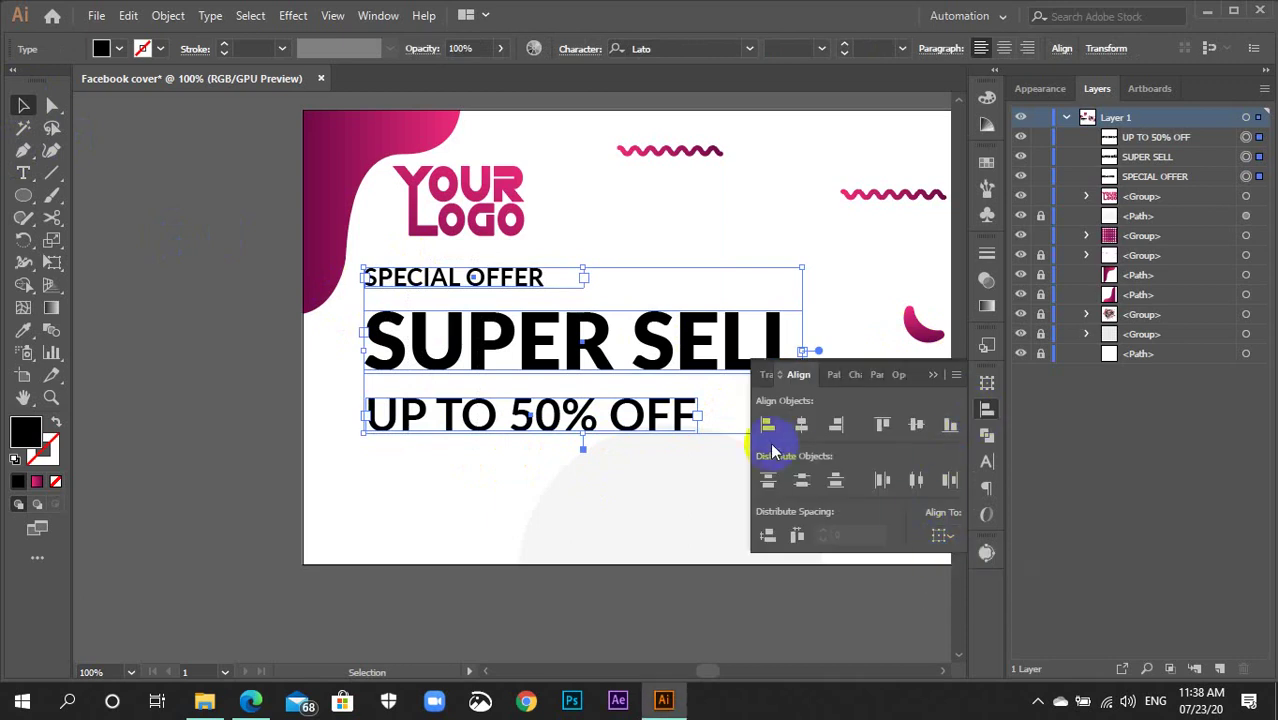
left_click(771, 435)
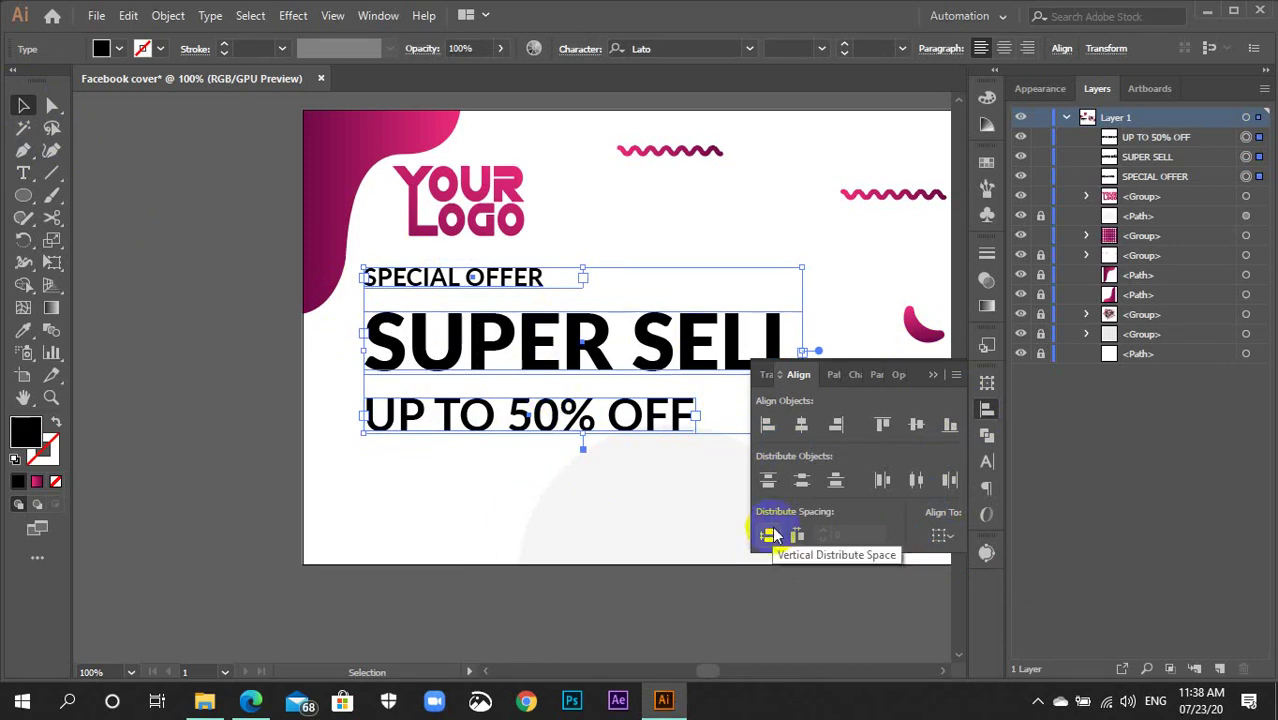
left_click(770, 540)
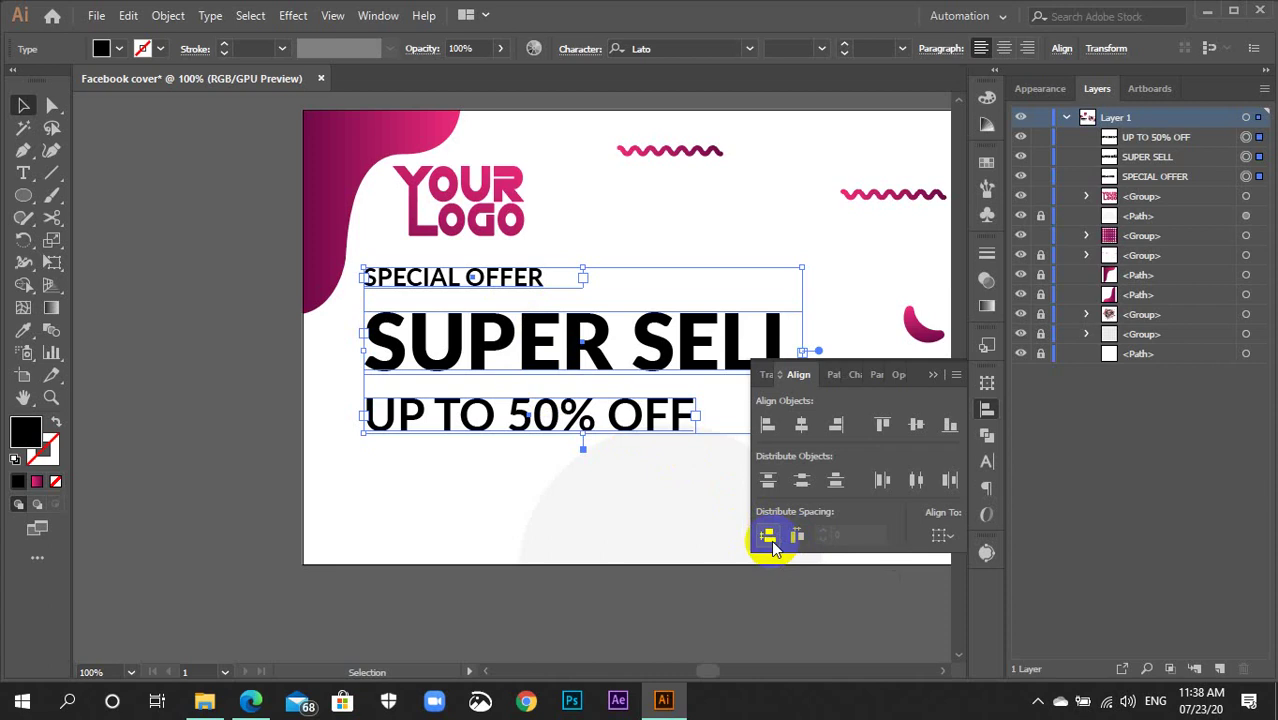
left_click(987, 408)
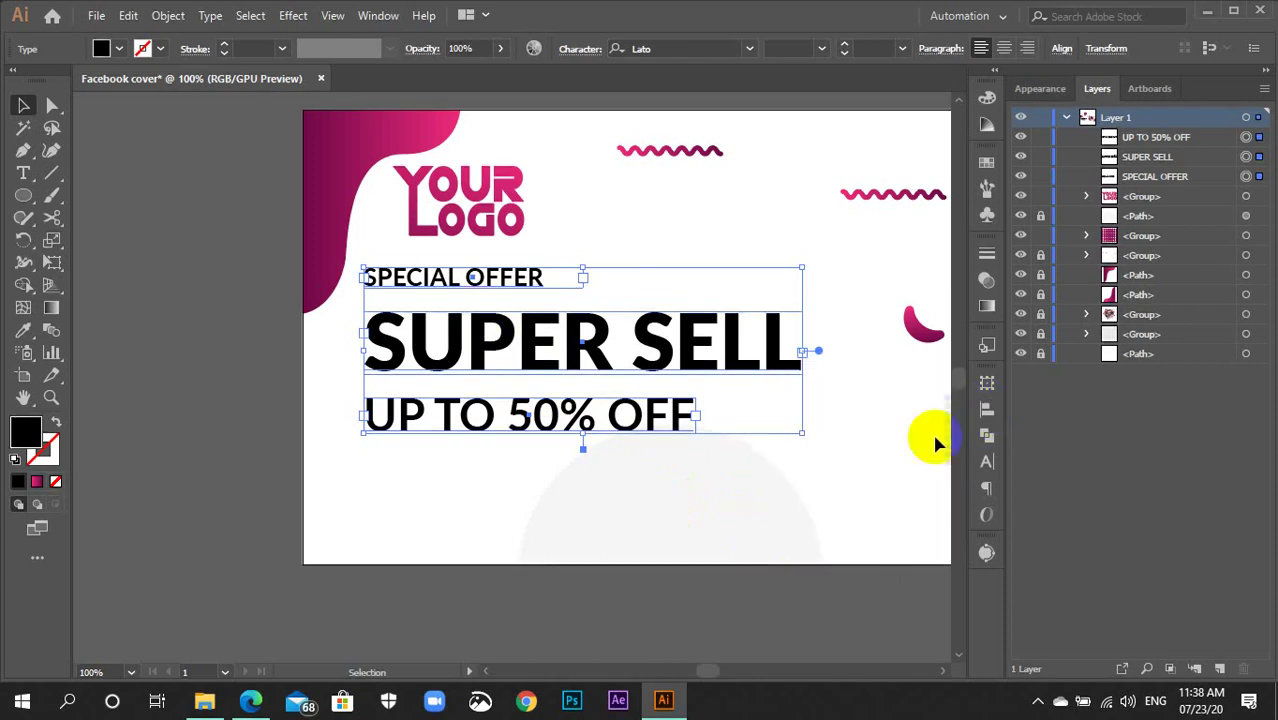
left_click(937, 444)
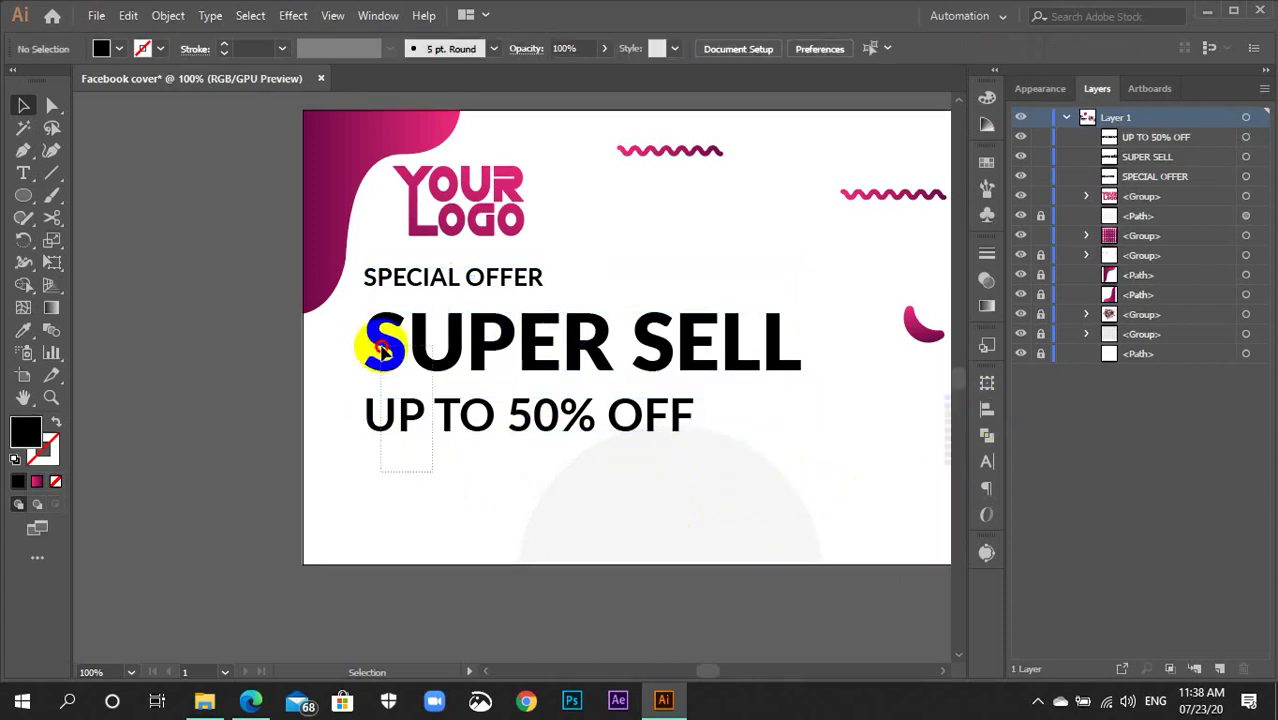
Nudge SPECIAL OFFER down and UP TO 50% OFF up to tighten the stack.
left_click_drag(380, 350, 365, 257)
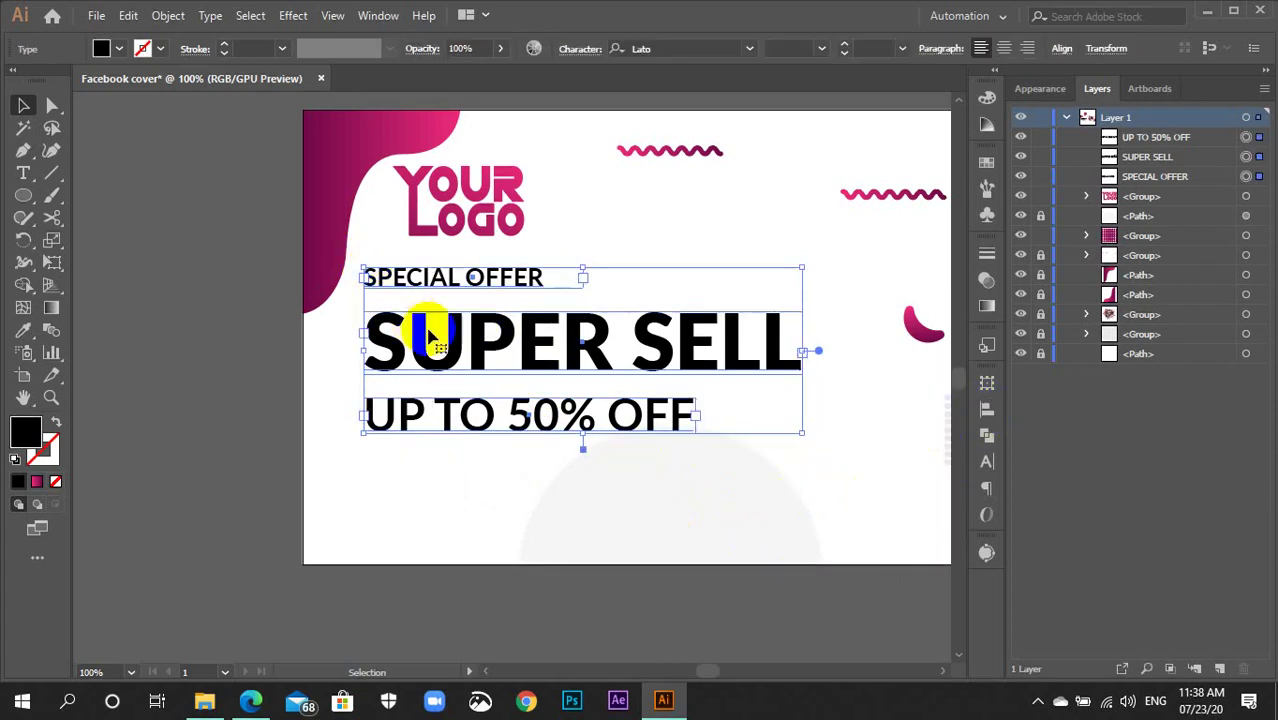
left_click(431, 495)
left_click(424, 278)
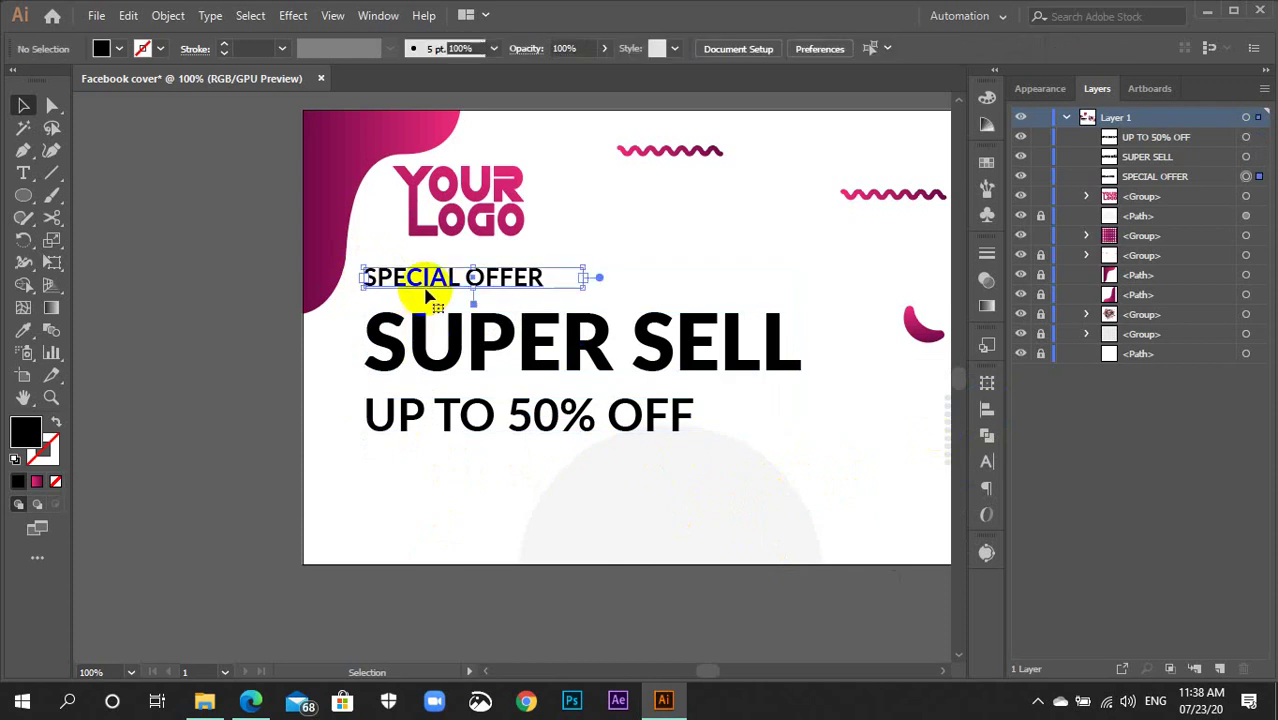
key("Down")
key("Down")
key("Down")
key("Down")
key("Down")
key("Down")
left_click(452, 420)
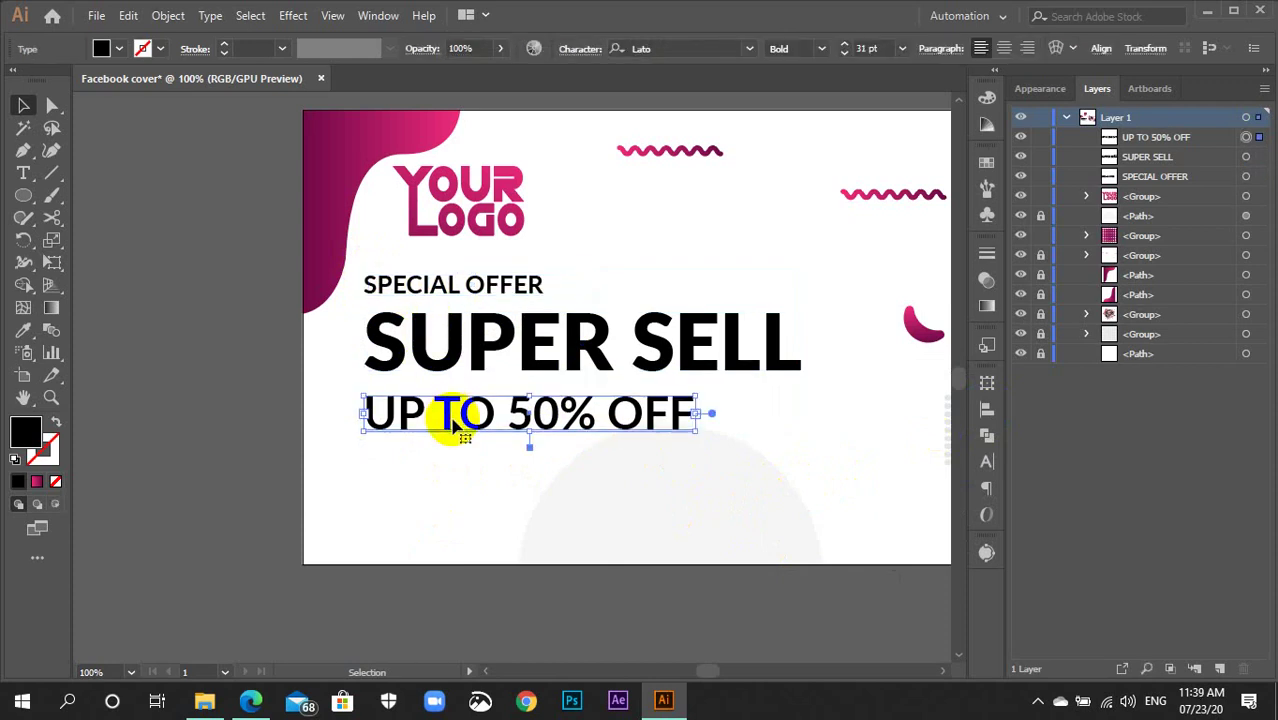
key("Up")
key("Up")
key("Up")
left_click(458, 444)
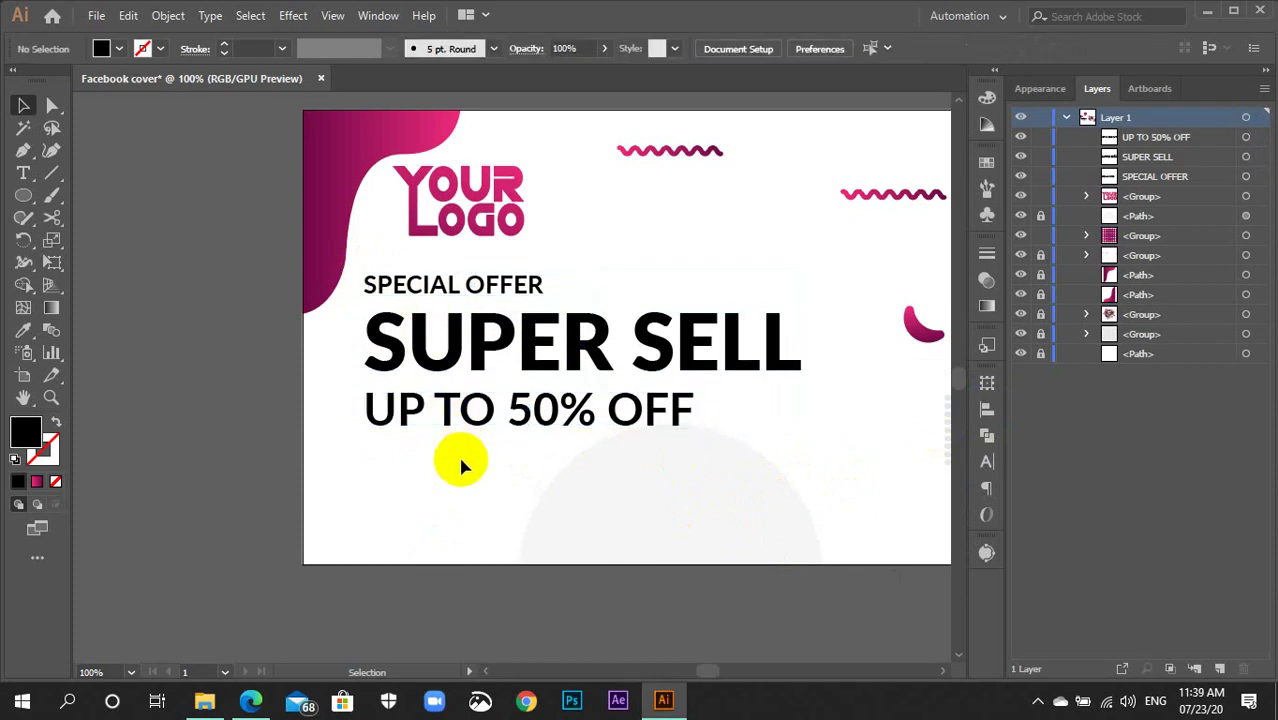
Select all three headline lines and bring up the Swatches panel.
key("ctrl+a")
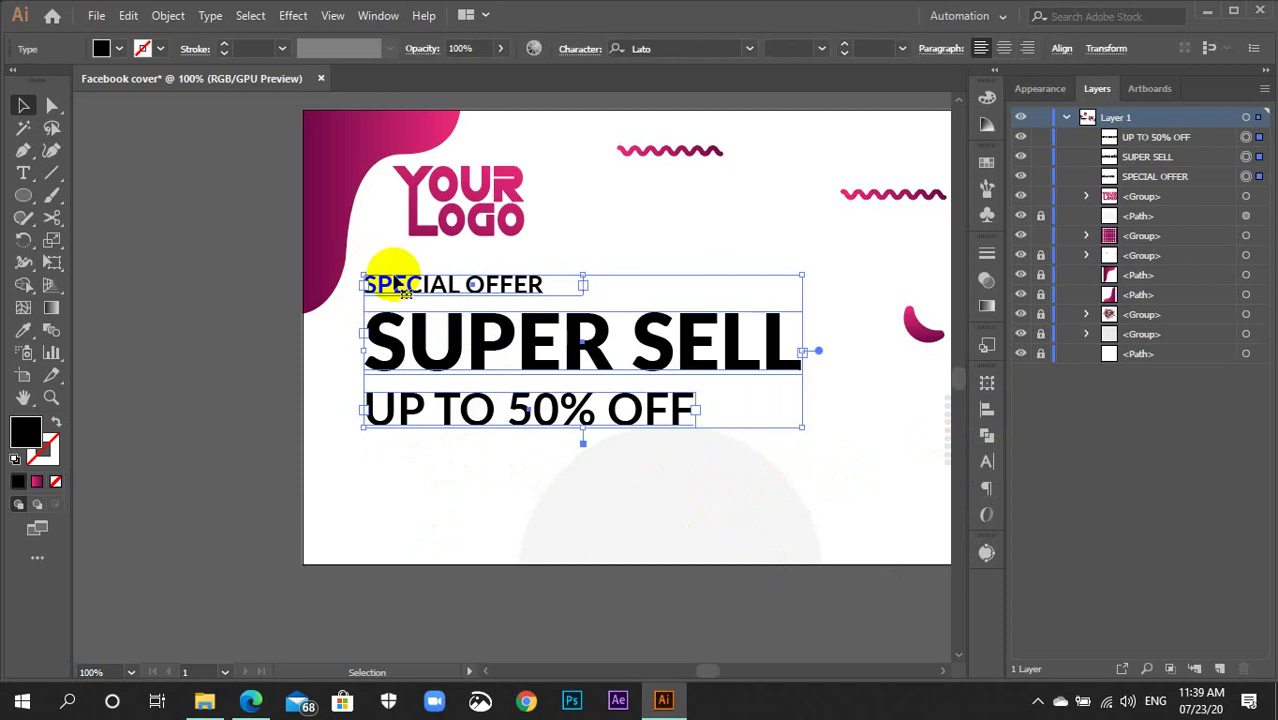
left_click(987, 409)
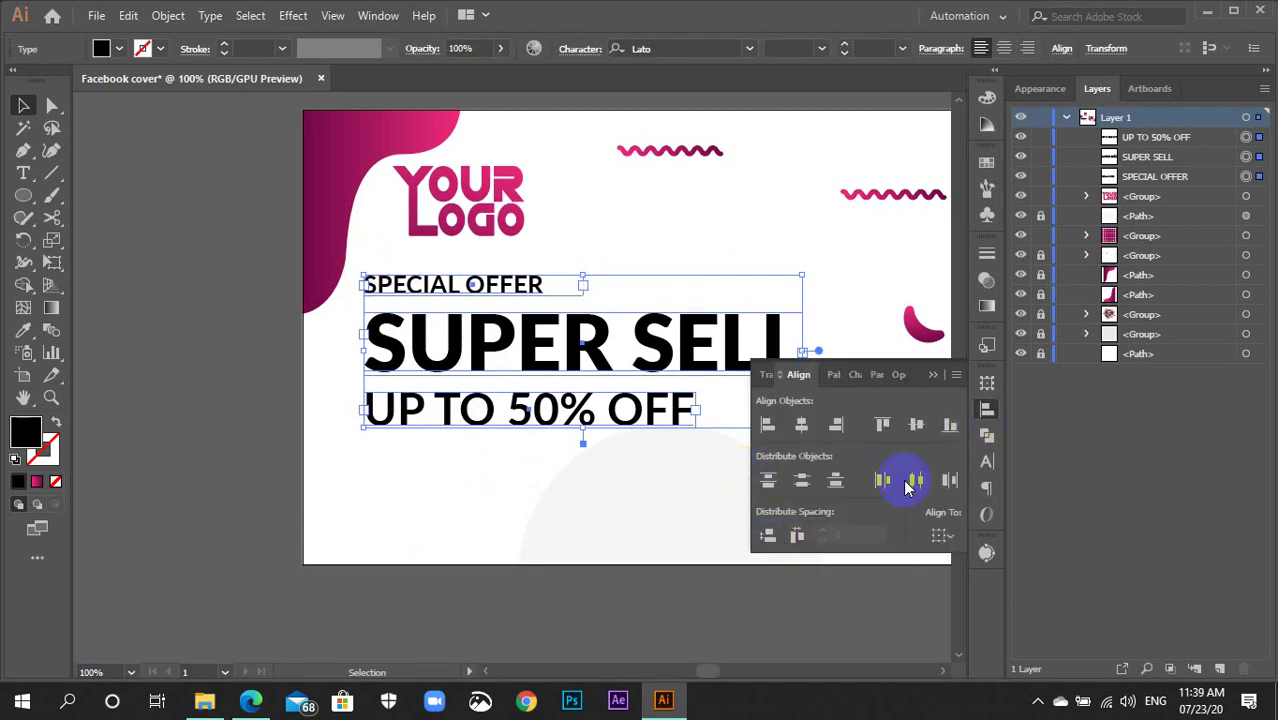
left_click(986, 409)
left_click(986, 163)
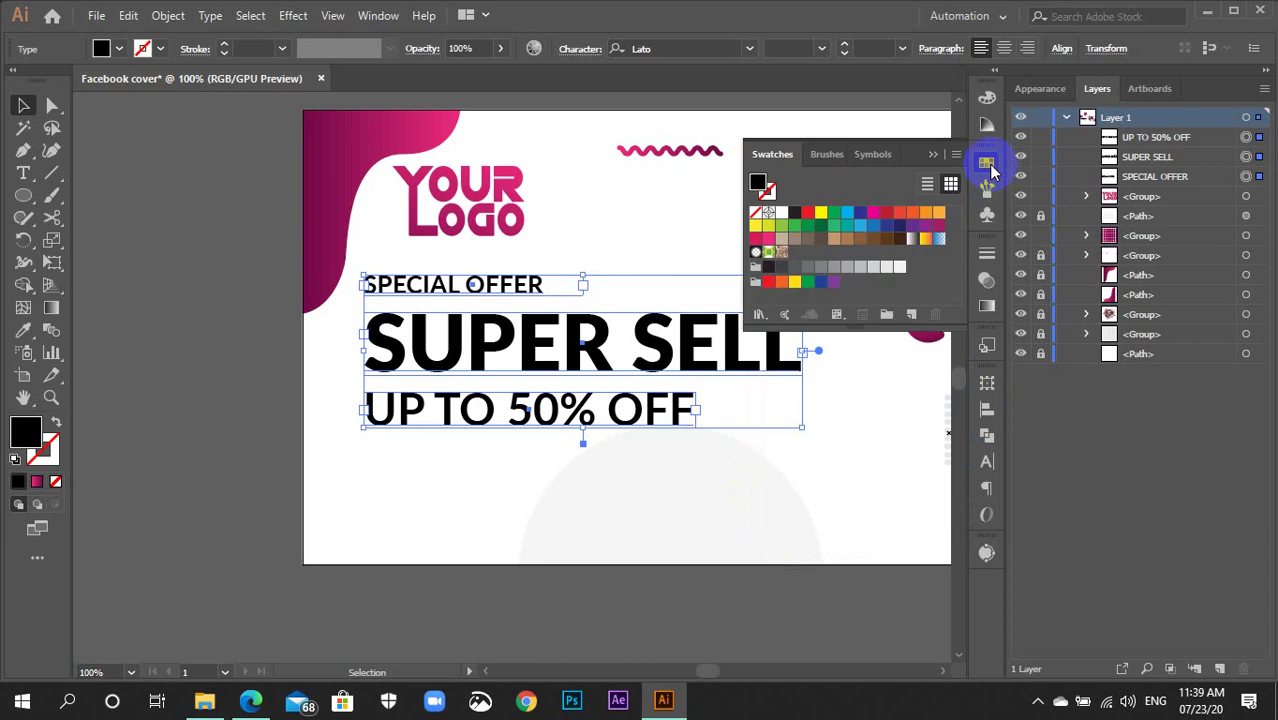
Fill the three headline lines with the dark magenta swatch.
left_click(937, 233)
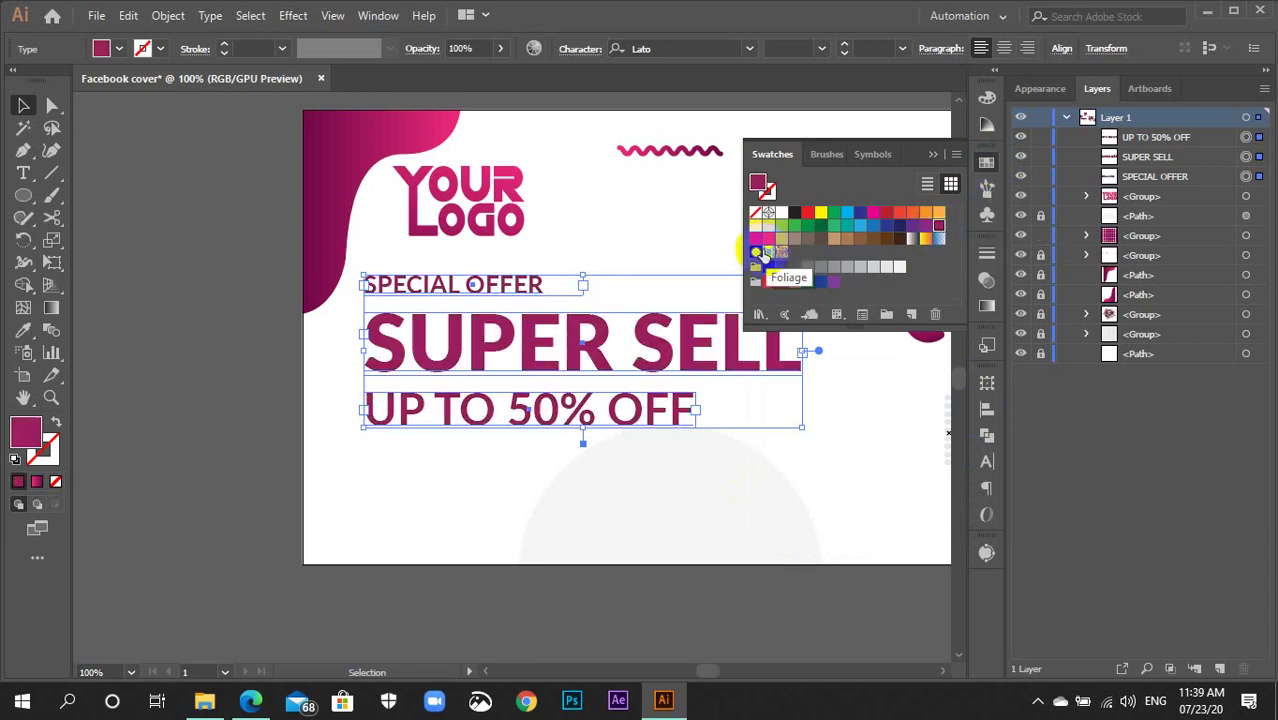
left_click(769, 239)
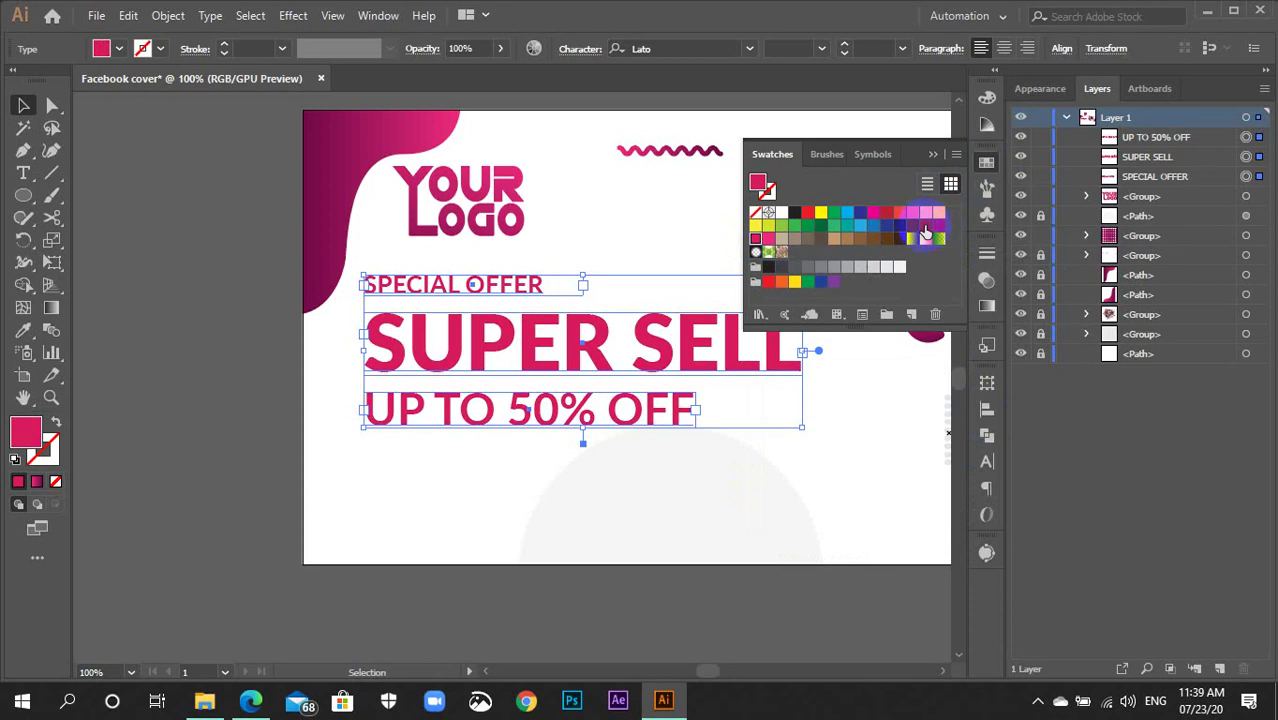
left_click(938, 225)
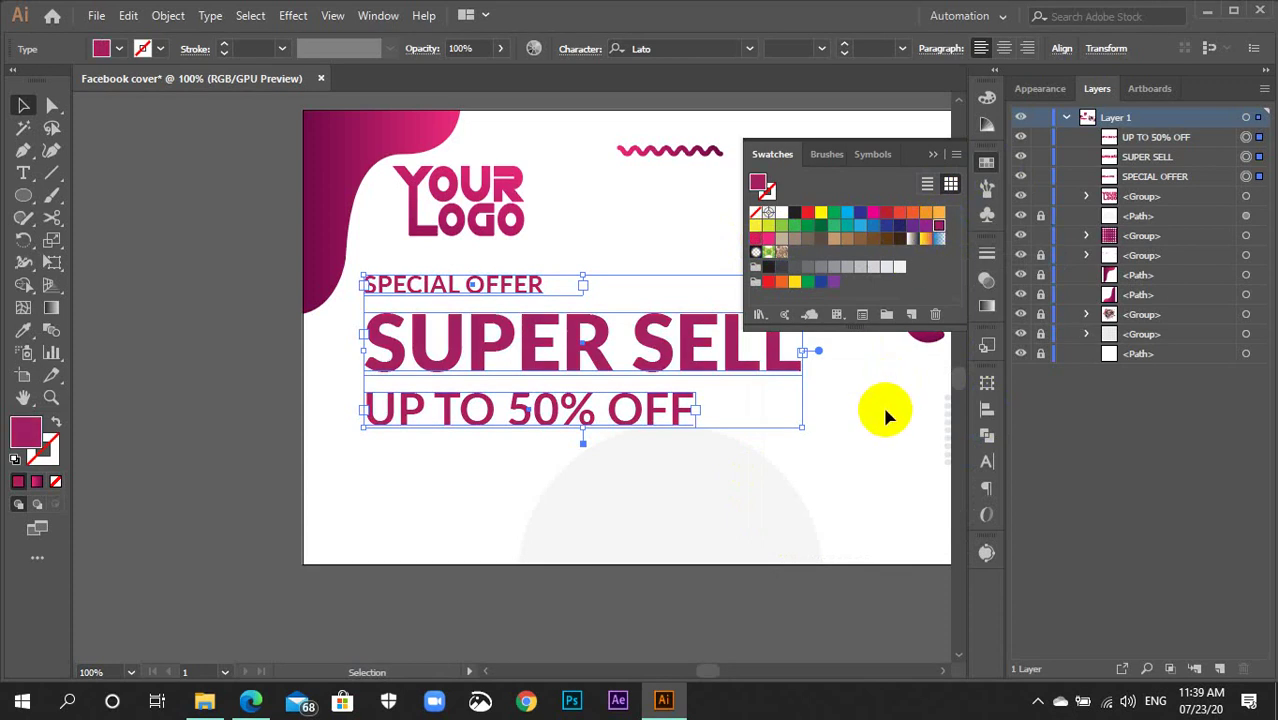
left_click(865, 427)
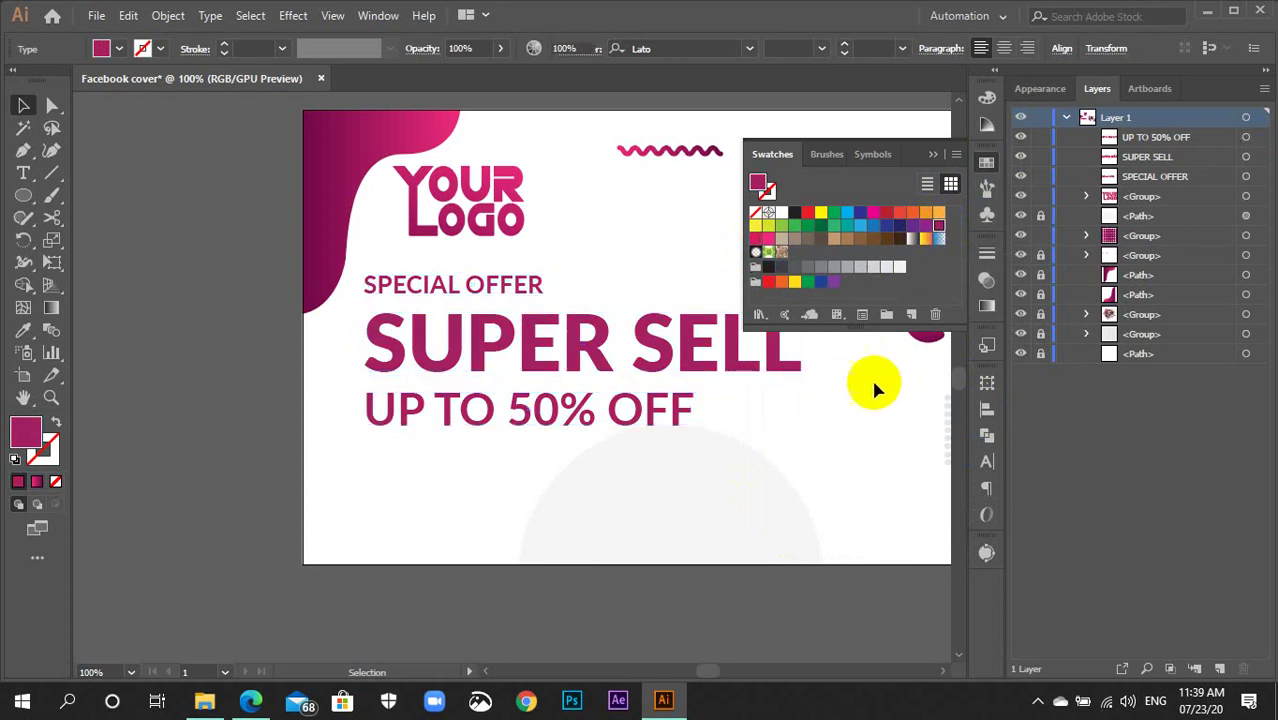
left_click(983, 170)
left_click_drag(836, 422, 790, 379)
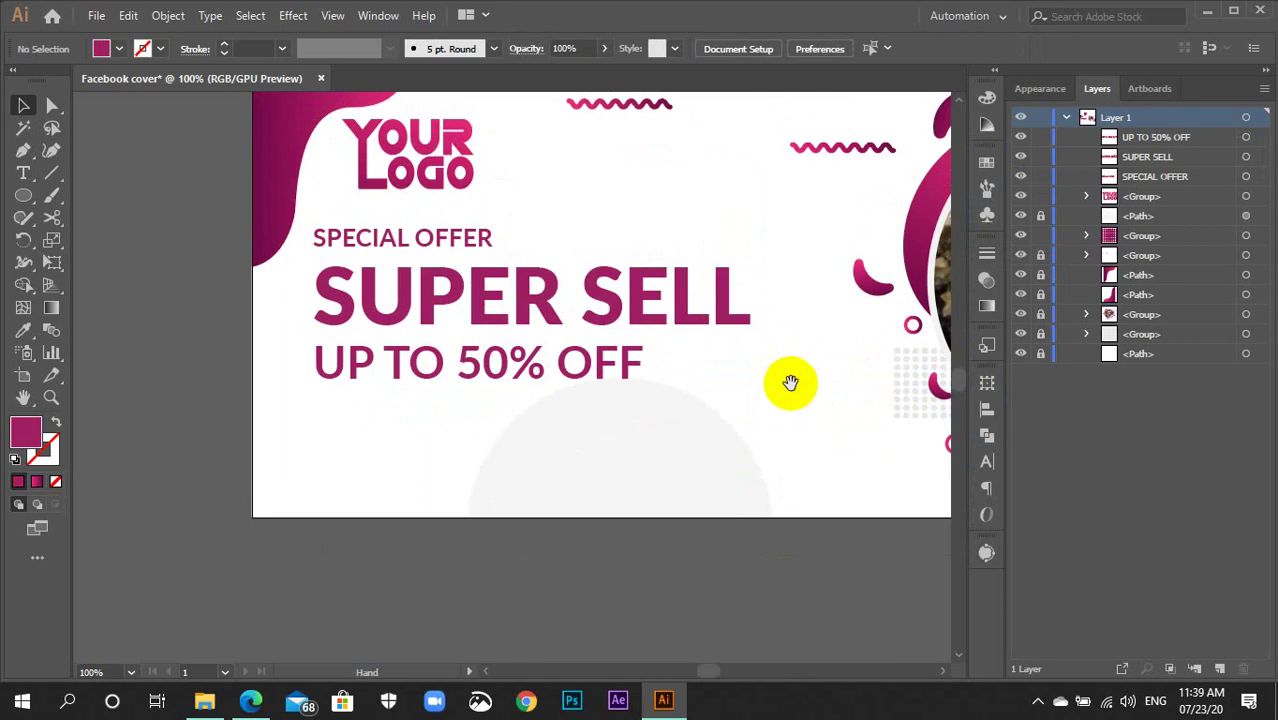
Lock the headline lines and the YOUR LOGO group with Ctrl+2.
left_click(360, 228)
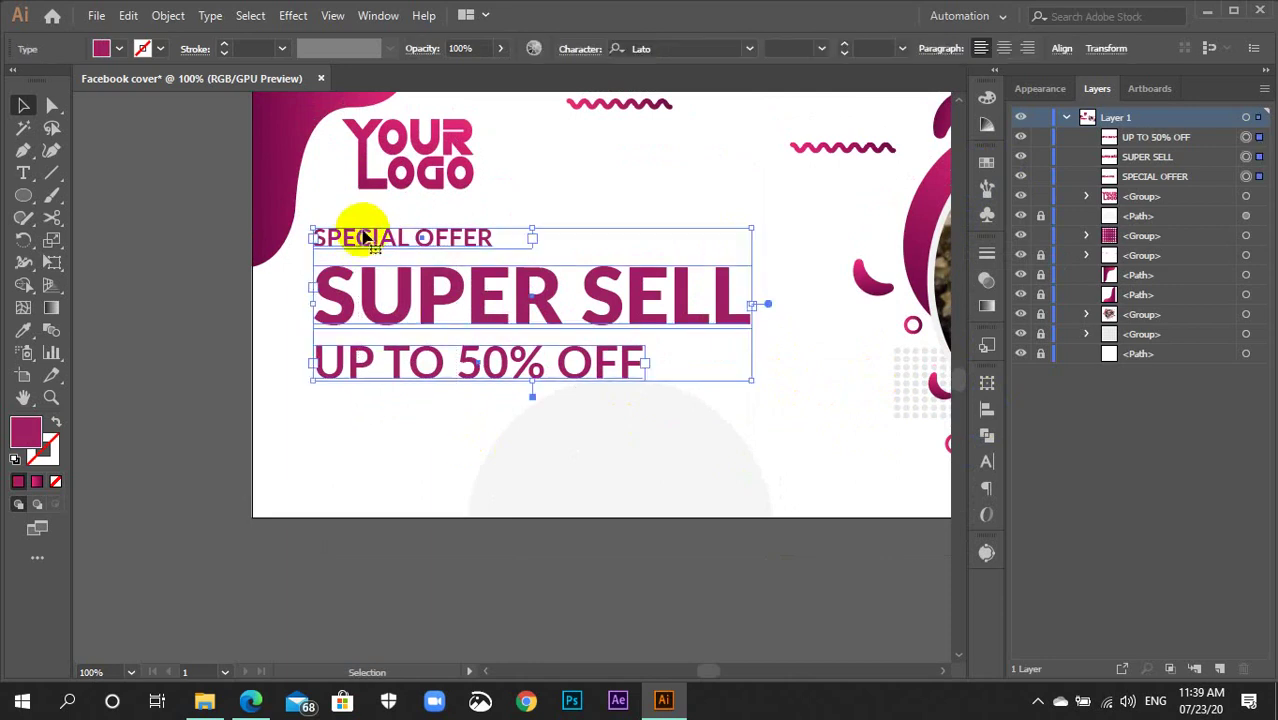
key("ctrl+2")
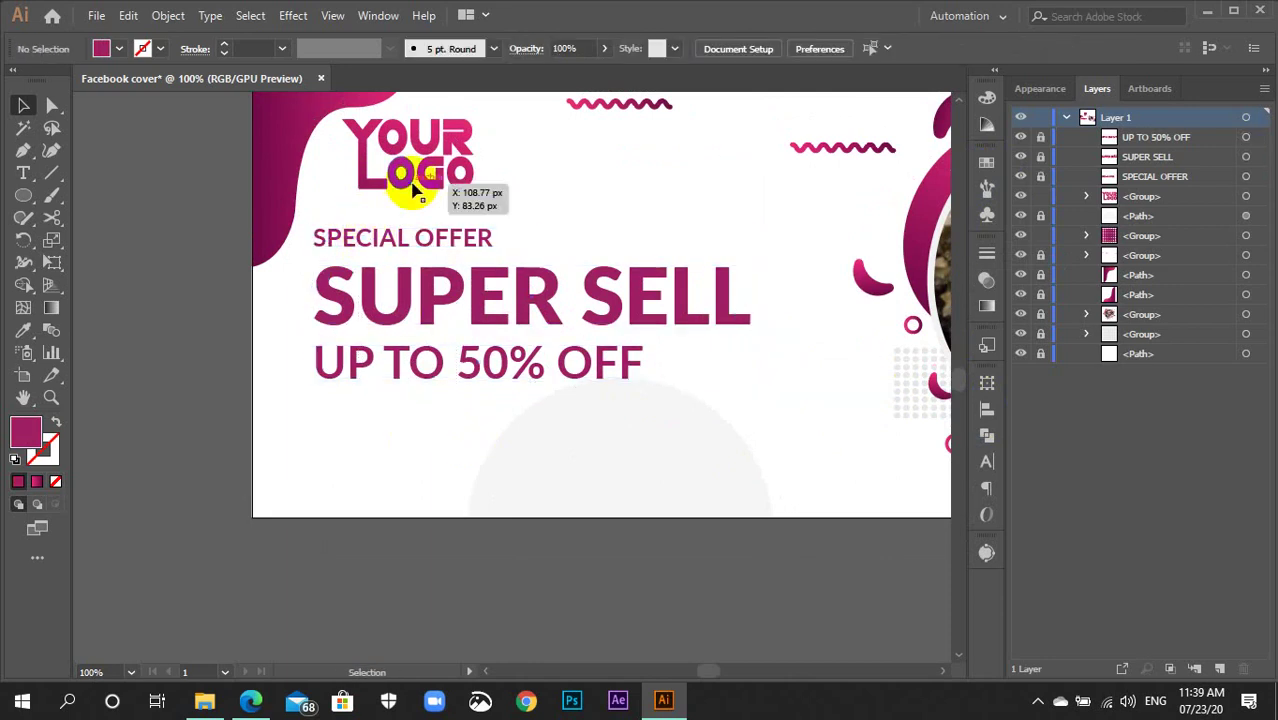
left_click(415, 188)
key("ctrl+2")
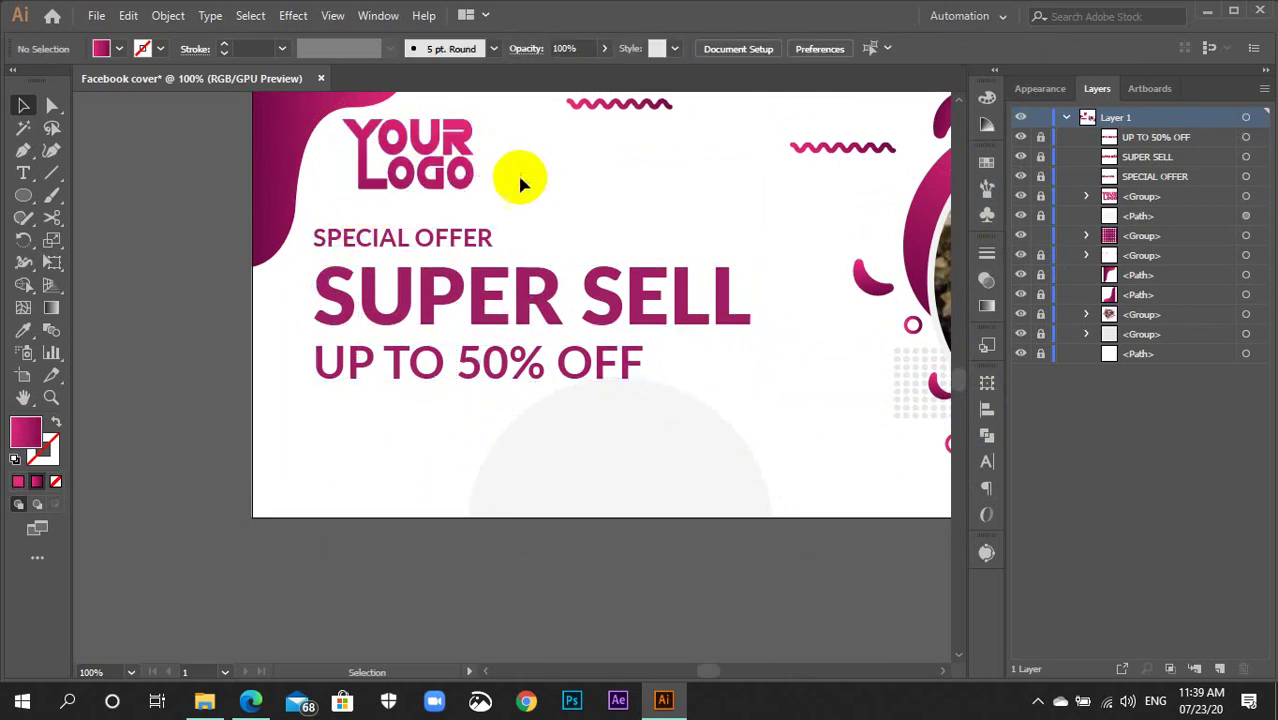
scroll(645, 420, "down", 2)
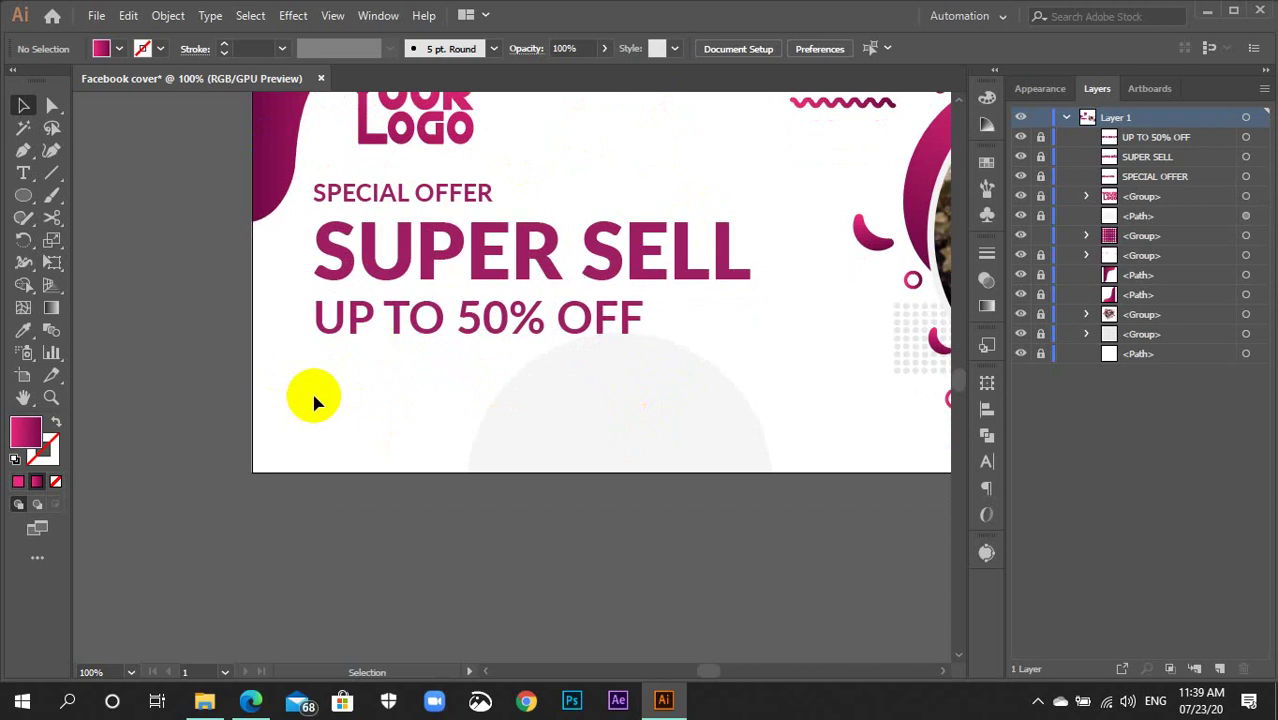
key("m")
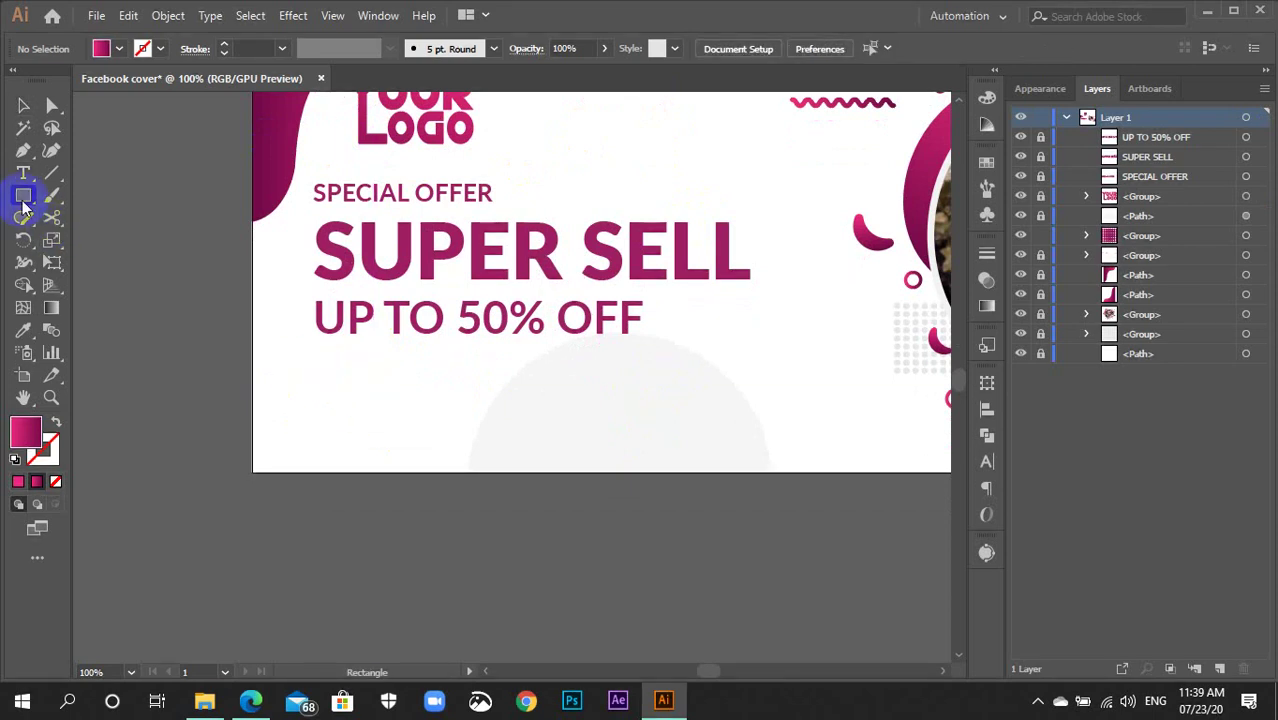
Draw a rectangle below the UP TO 50% OFF line.
mouse_move(265, 389)
left_mouse_down()
mouse_move(321, 360)
mouse_move(507, 403)
left_mouse_up()
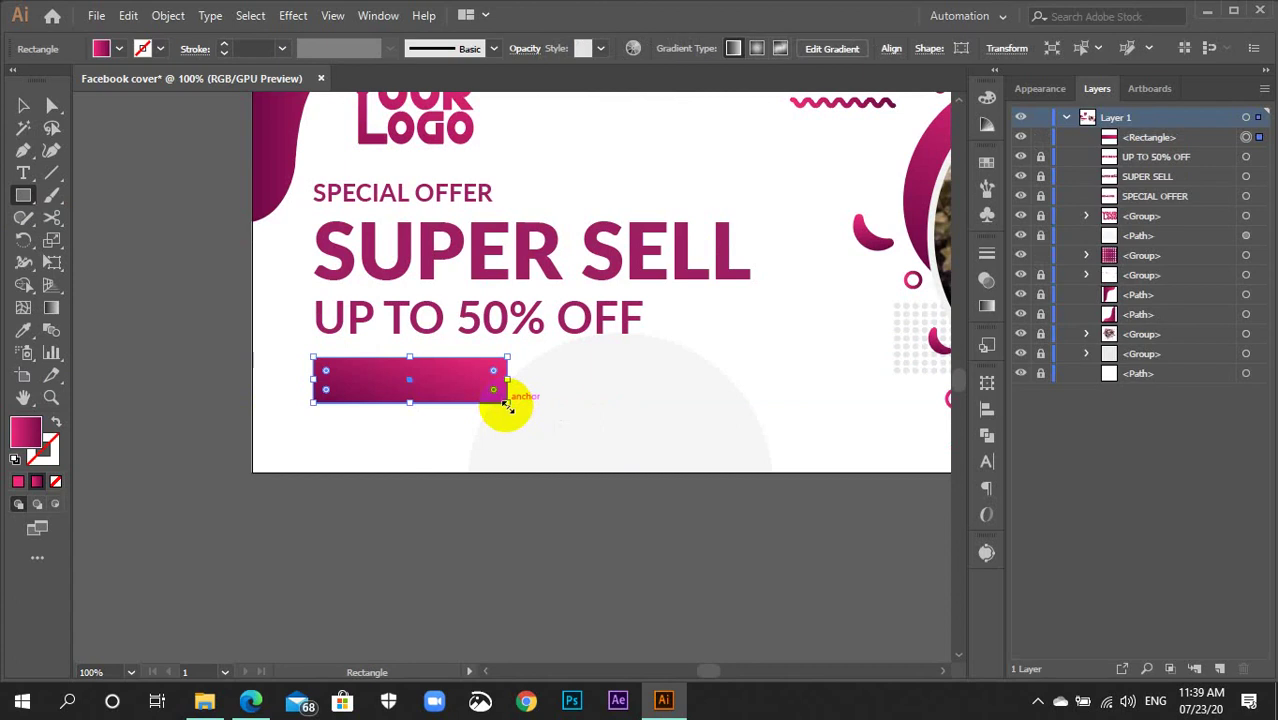
key("ctrl+equal")
key("ctrl+equal")
key("v")
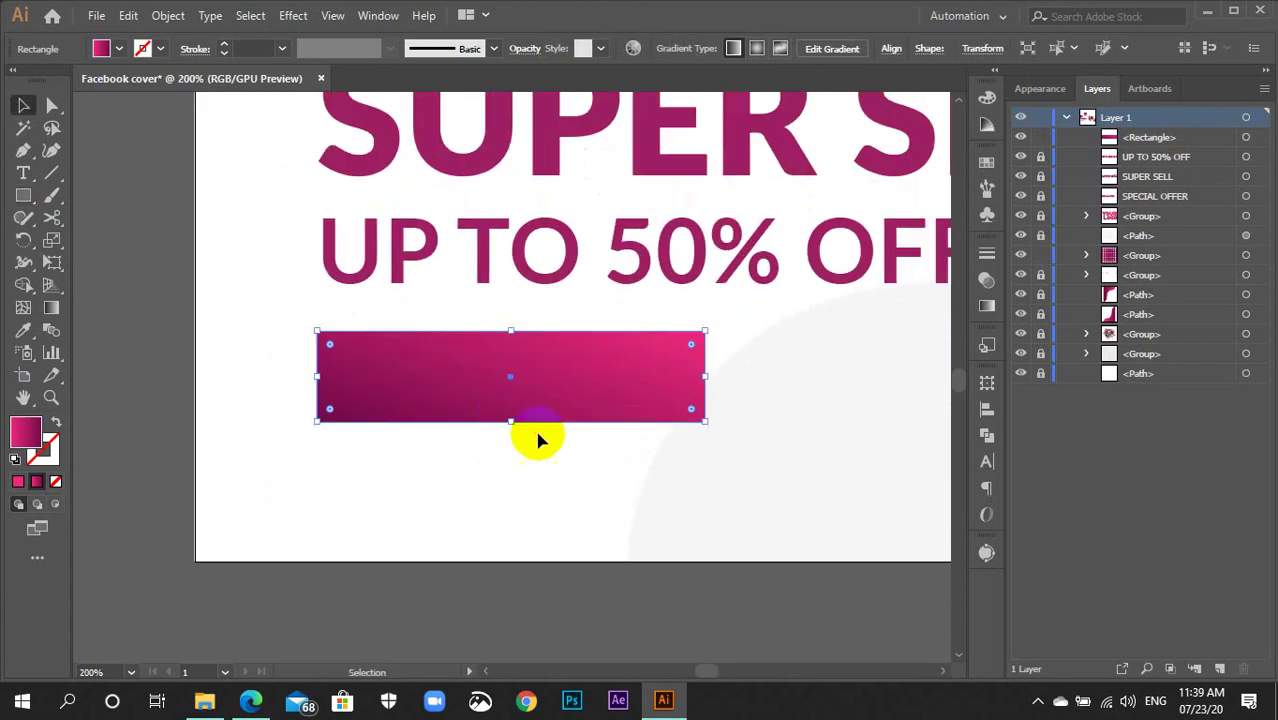
left_click(537, 440)
Drag the rectangle's live-corner widget to round it fully into a pill.
key("a")
left_click(544, 390)
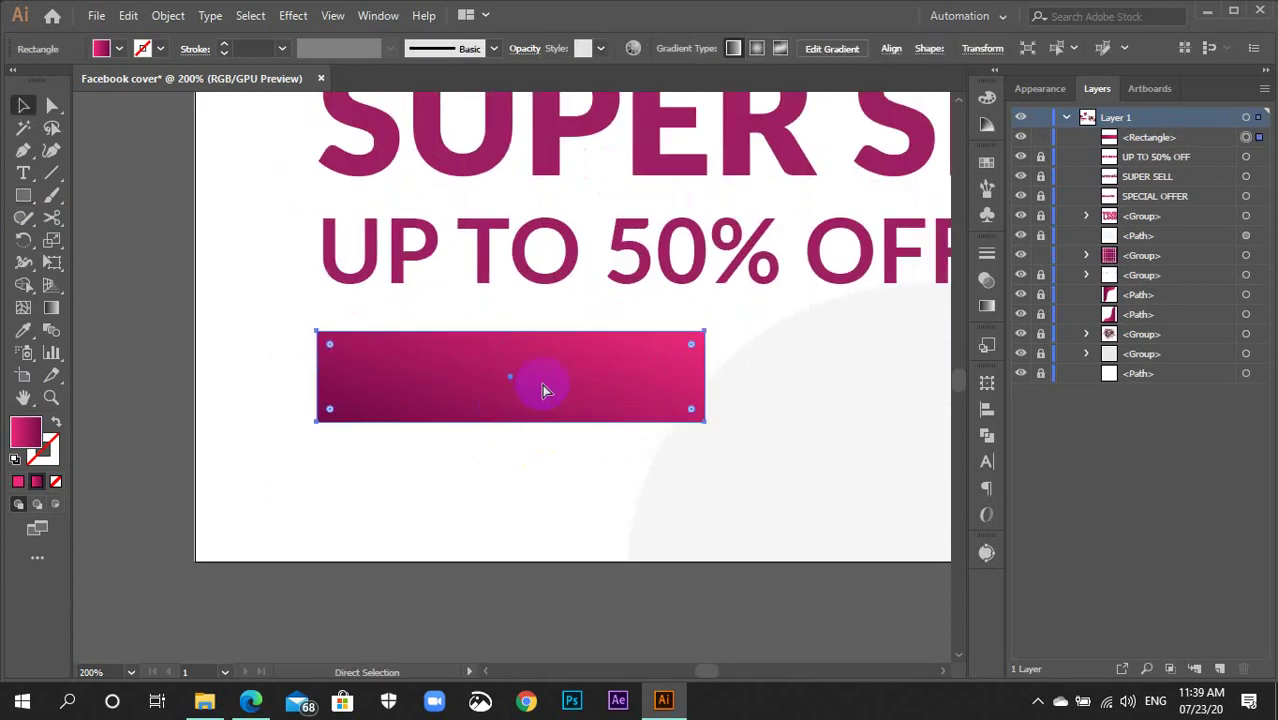
mouse_move(330, 345)
left_mouse_down()
mouse_move(378, 374)
mouse_move(385, 414)
left_mouse_up()
key("ctrl+z")
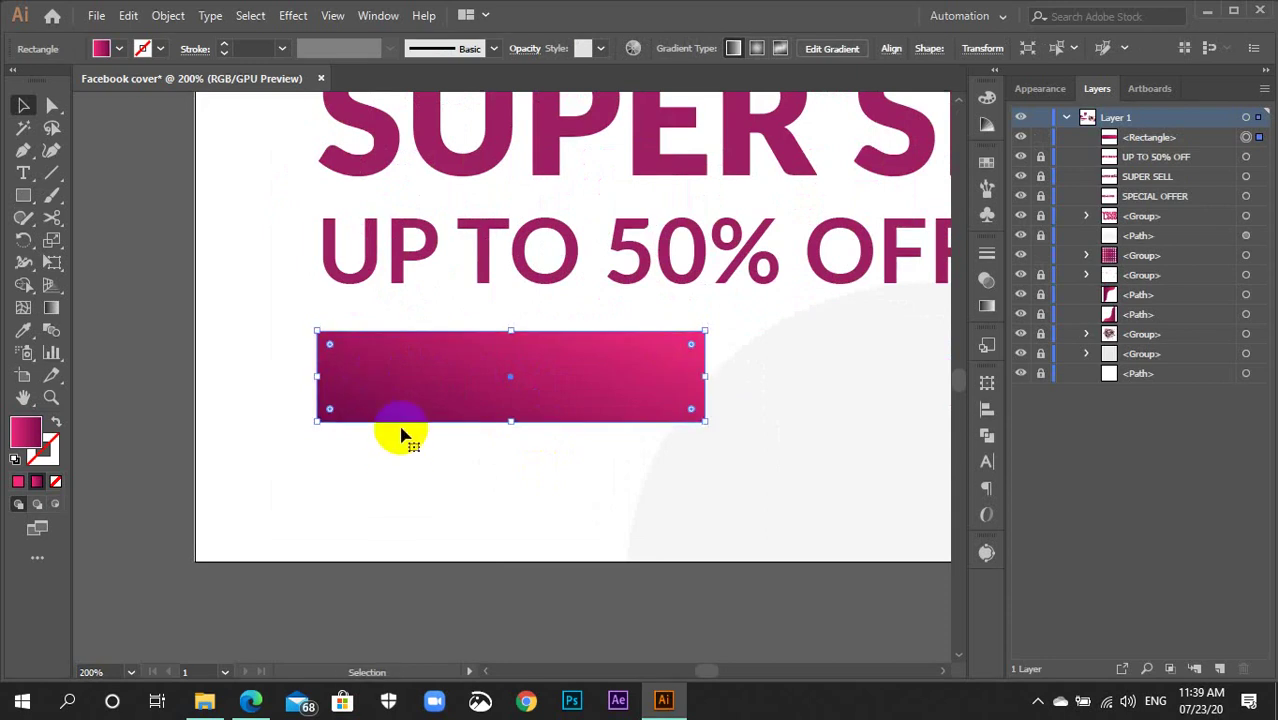
left_click_drag(329, 344, 422, 440)
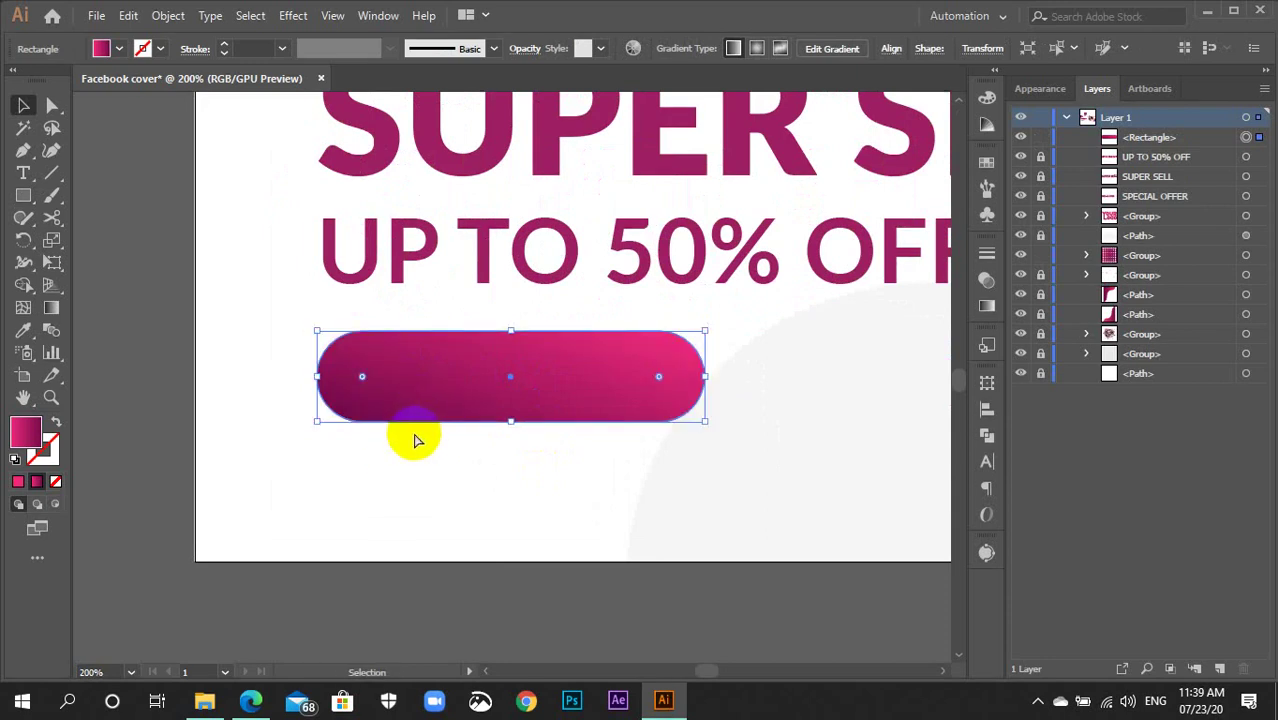
key("ctrl+z")
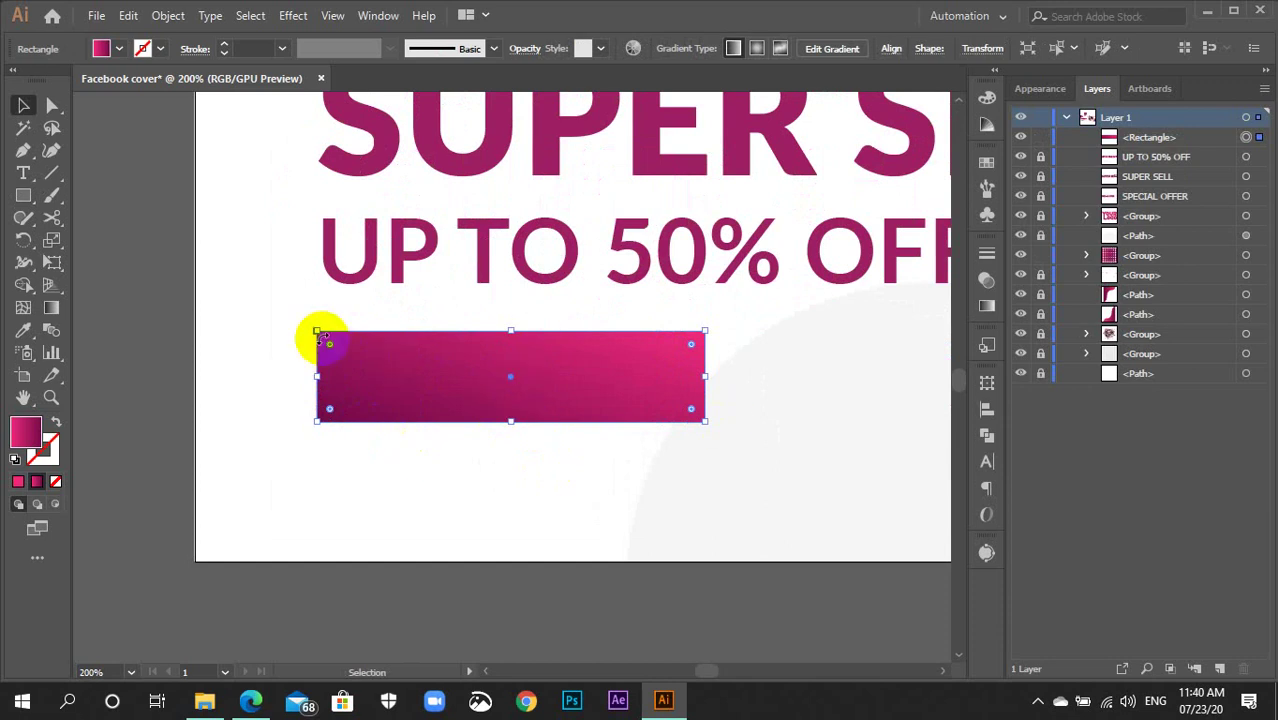
left_click_drag(328, 343, 414, 442)
left_click(445, 474)
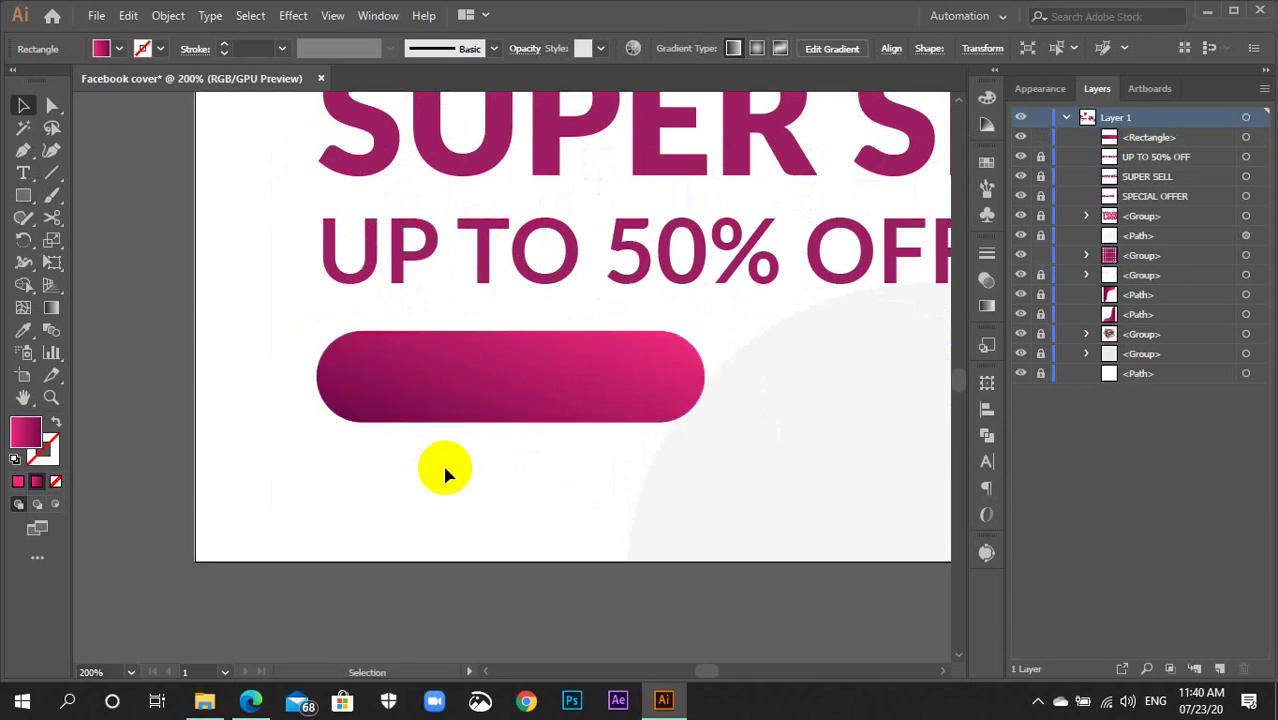
Create a single-line 'SHOP NOW' point-text label below the pill button.
key("t")
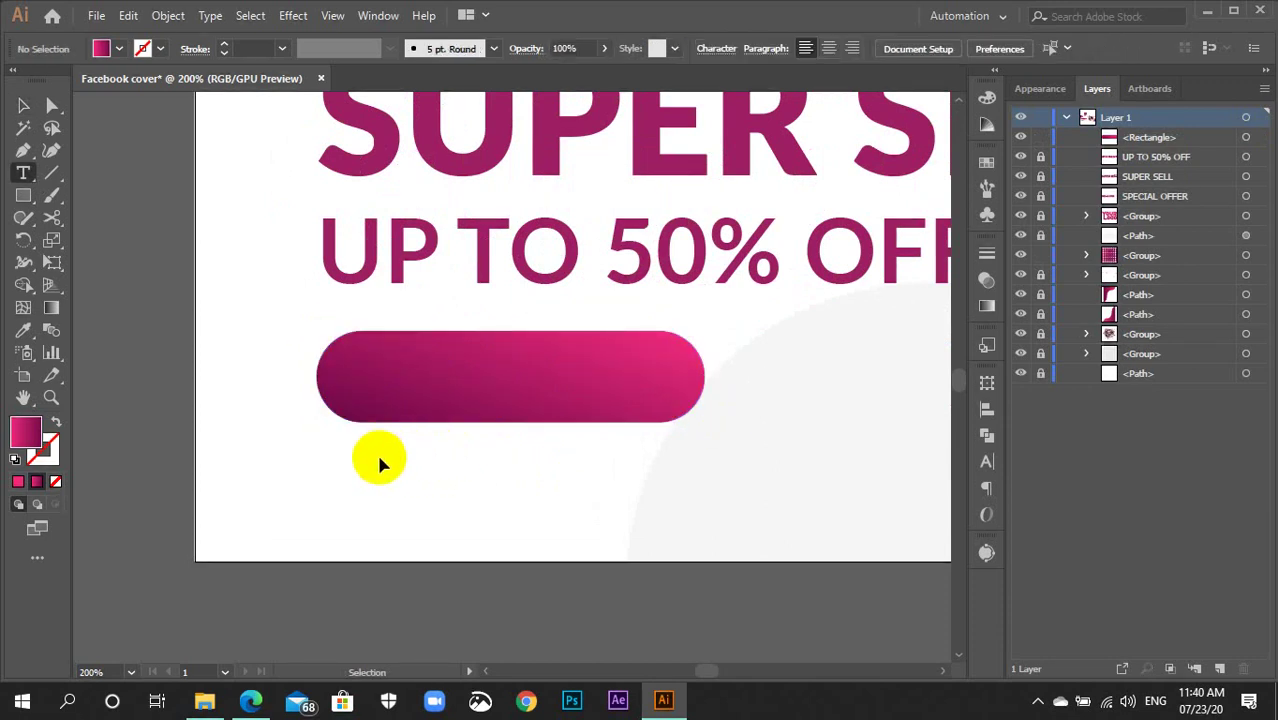
left_click_drag(338, 452, 664, 503)
left_click(873, 47)
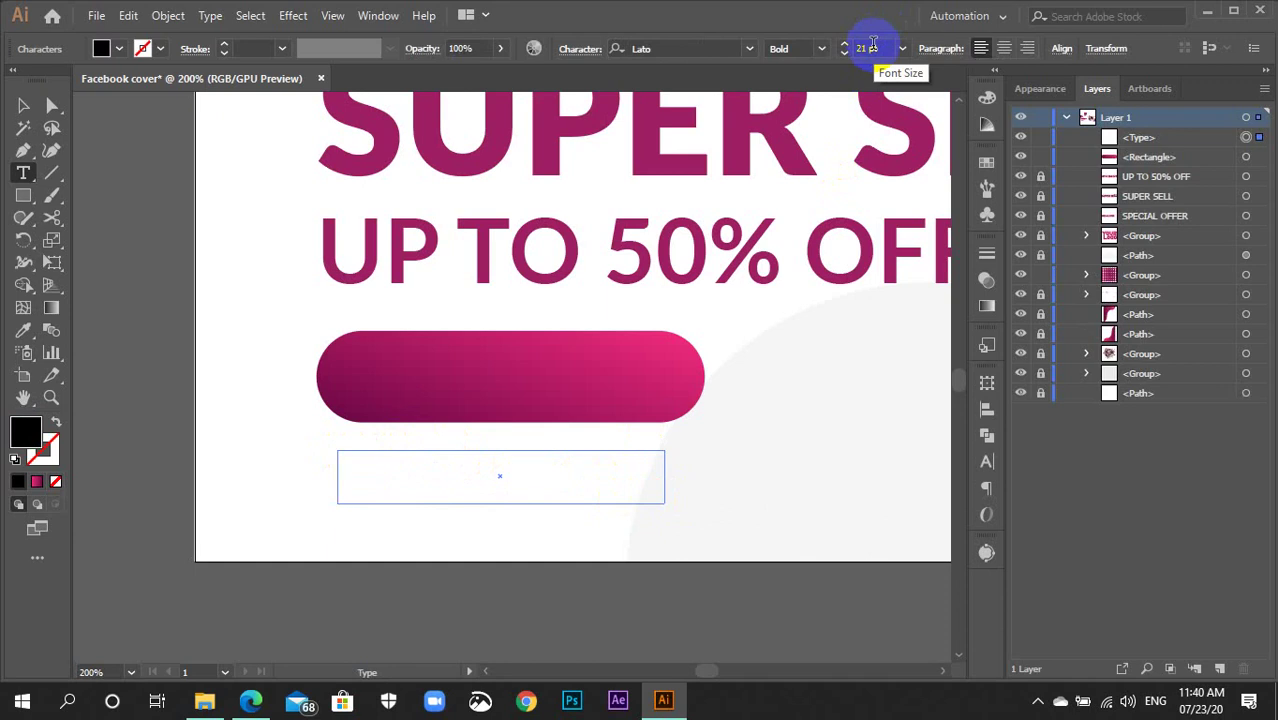
type("SHOP")
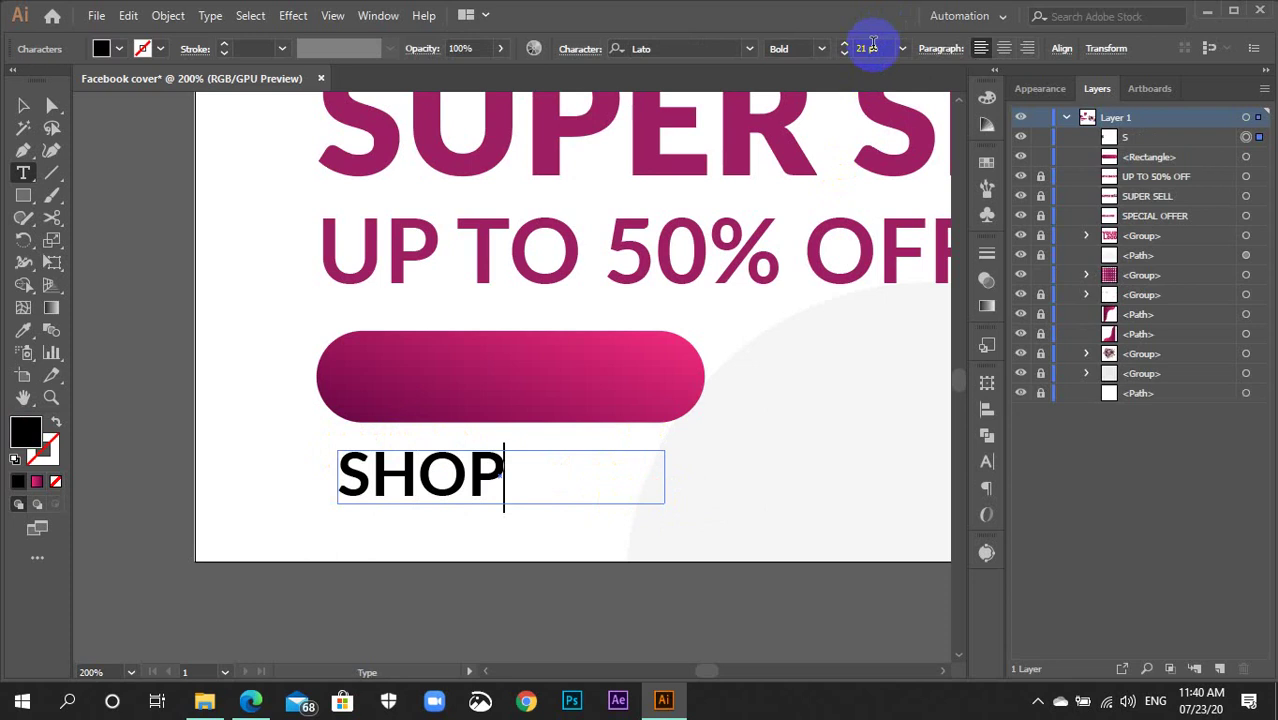
type(" NOW")
left_click(23, 105)
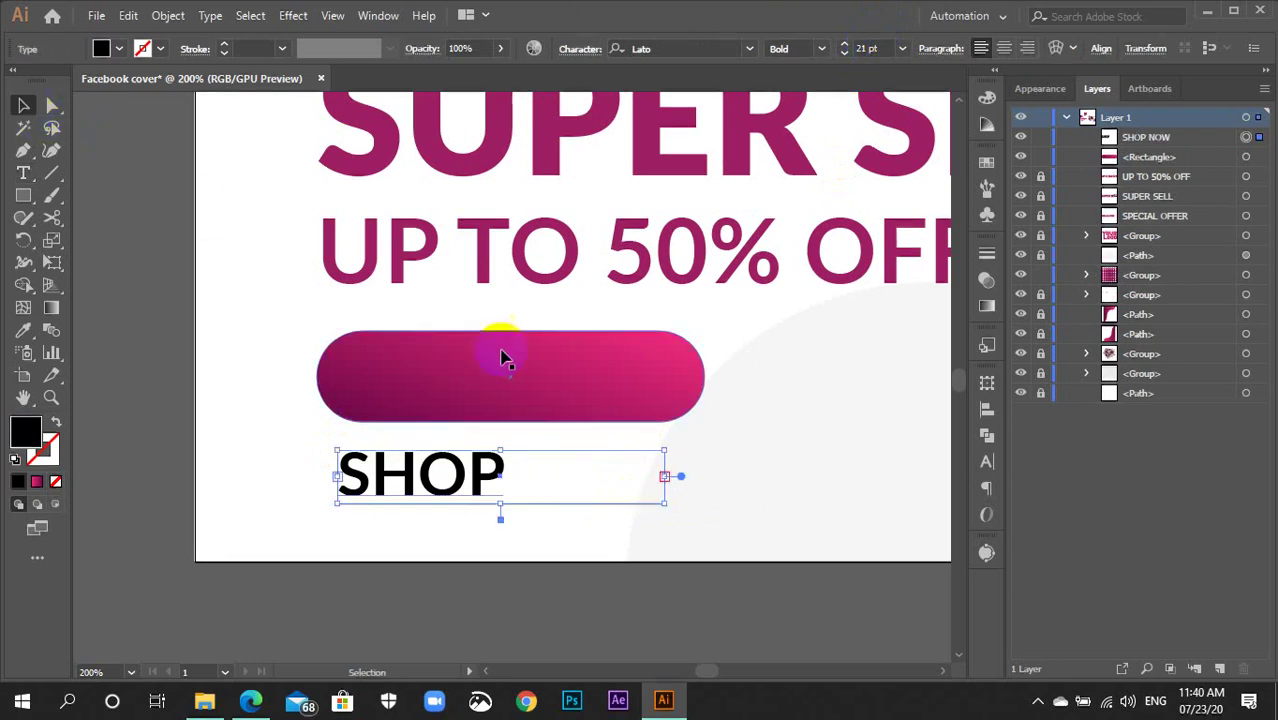
double_click(680, 476)
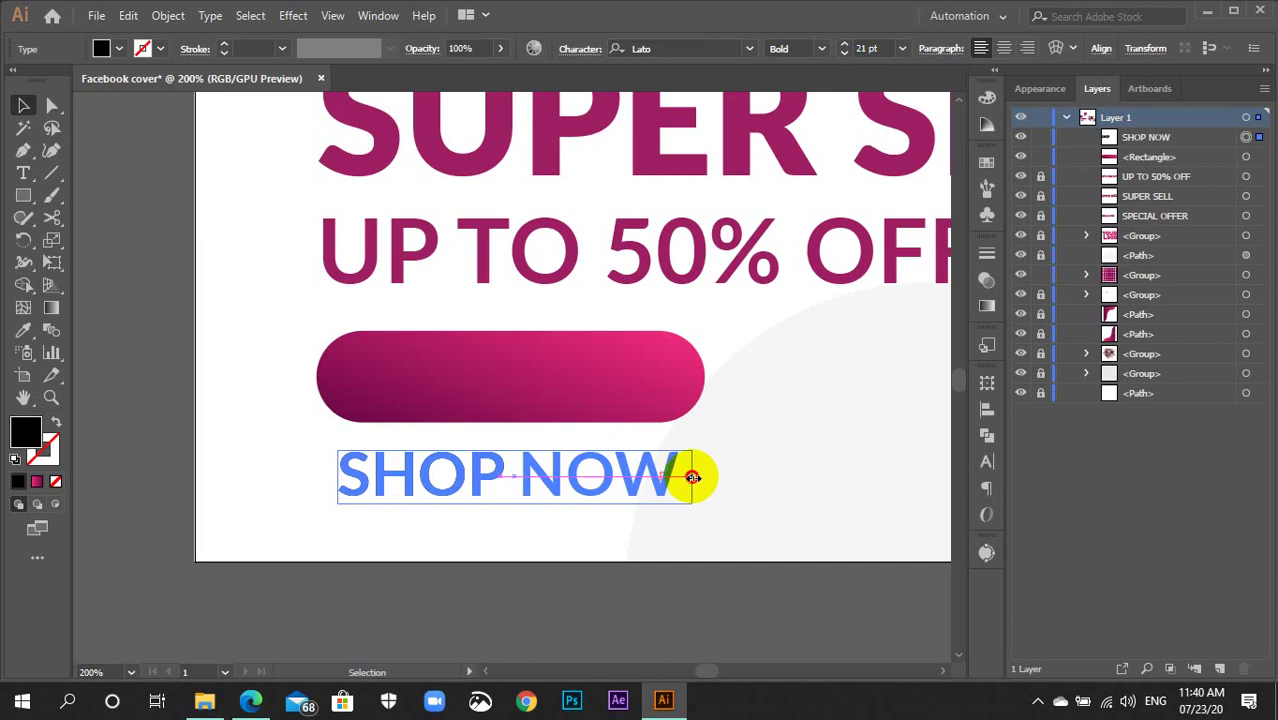
left_click(690, 474)
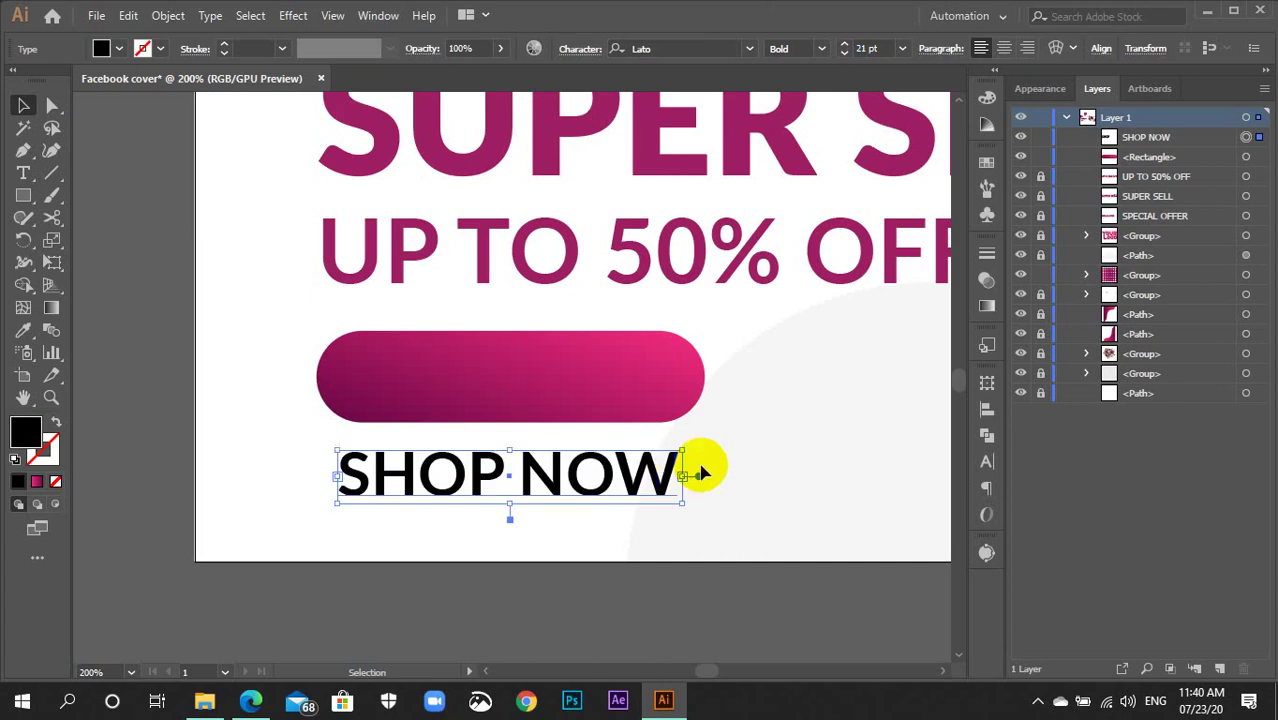
Colour the SHOP NOW label white and move it onto the pill button.
left_click(990, 165)
left_click(908, 273)
left_click(985, 166)
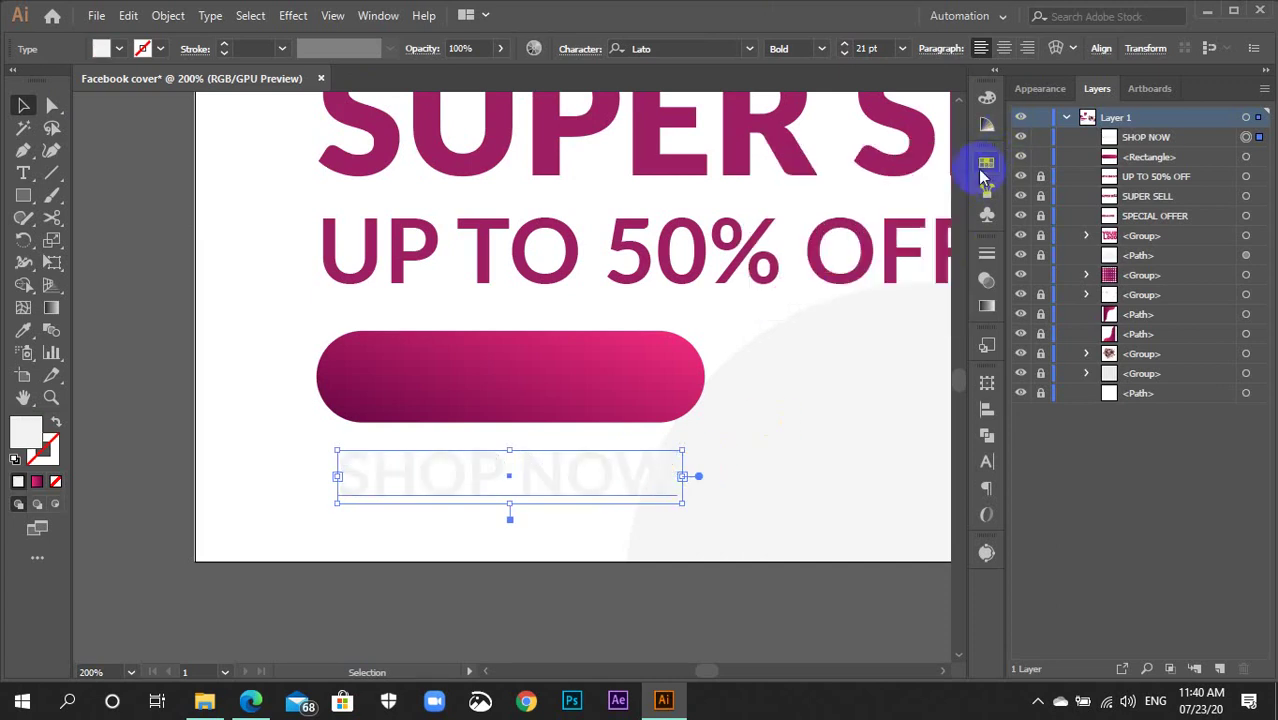
left_click_drag(642, 472, 643, 390)
left_click(516, 400)
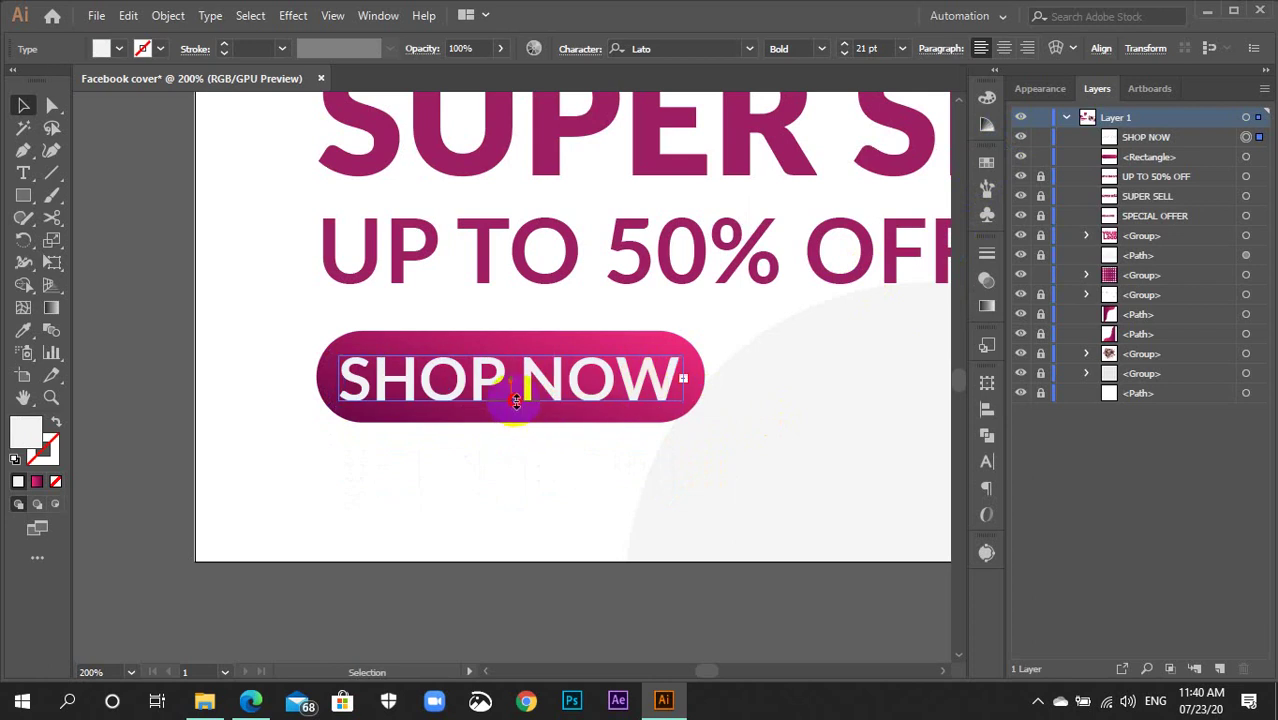
Centre the SHOP NOW label vertically and horizontally on the button.
left_click(516, 402)
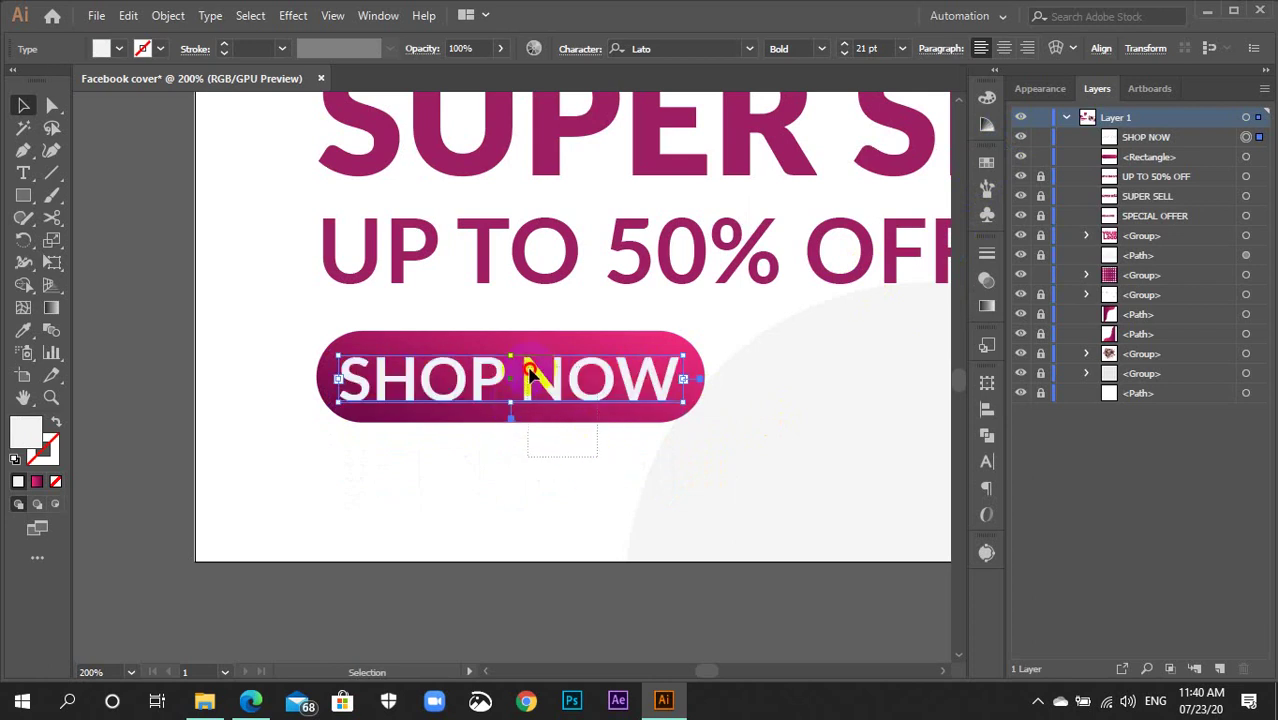
left_click(530, 375, "shift")
left_click(710, 48)
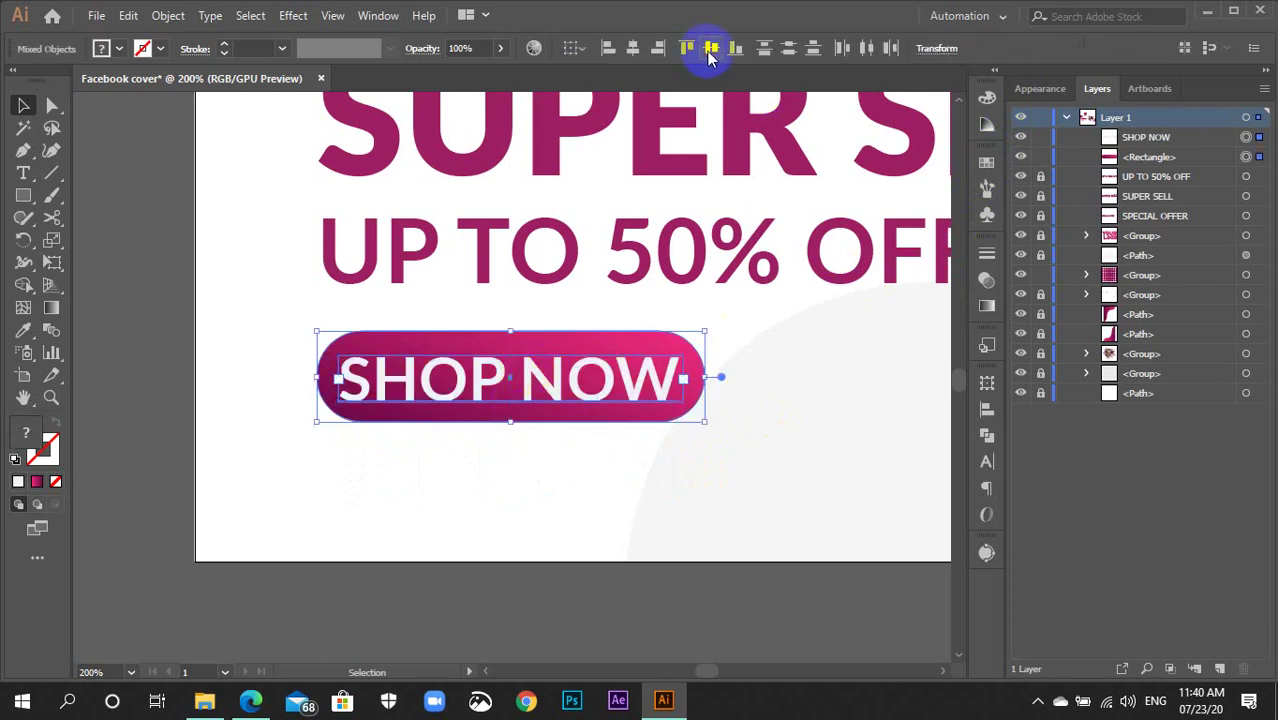
left_click(633, 48)
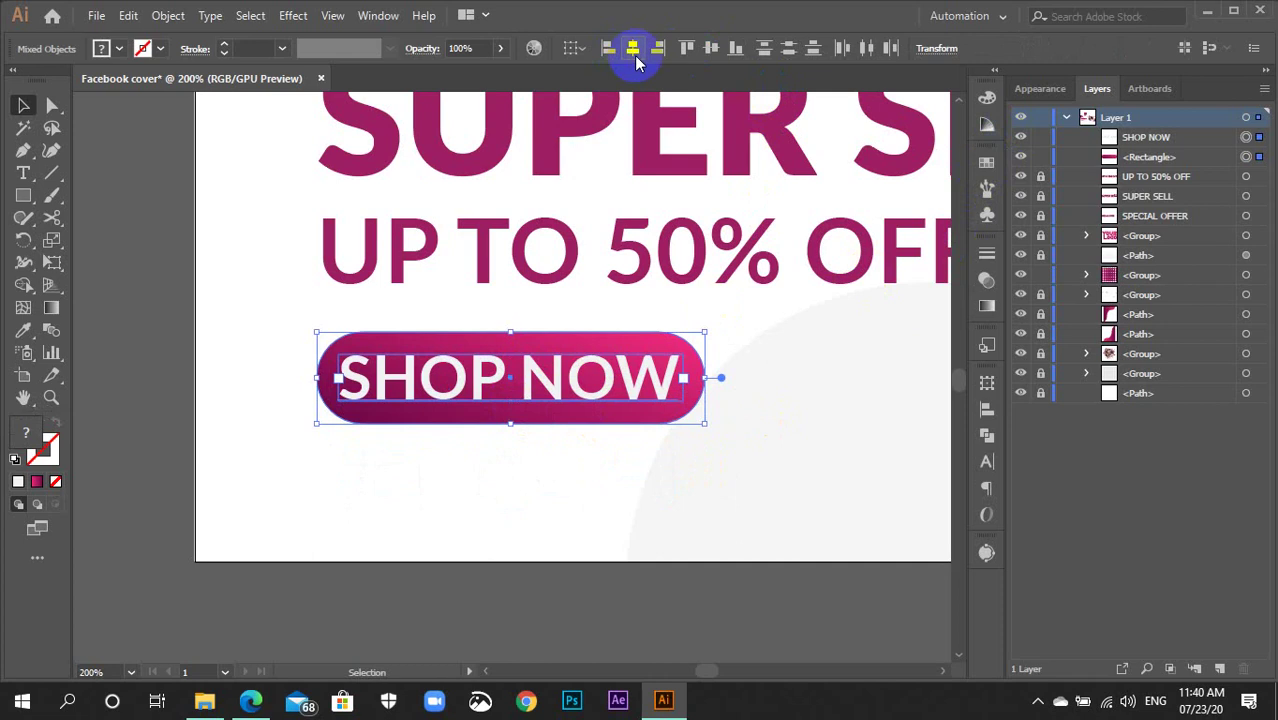
left_click(776, 484)
Reduce the SHOP NOW label's font size to 19 pt.
scroll(776, 484, "down", 3)
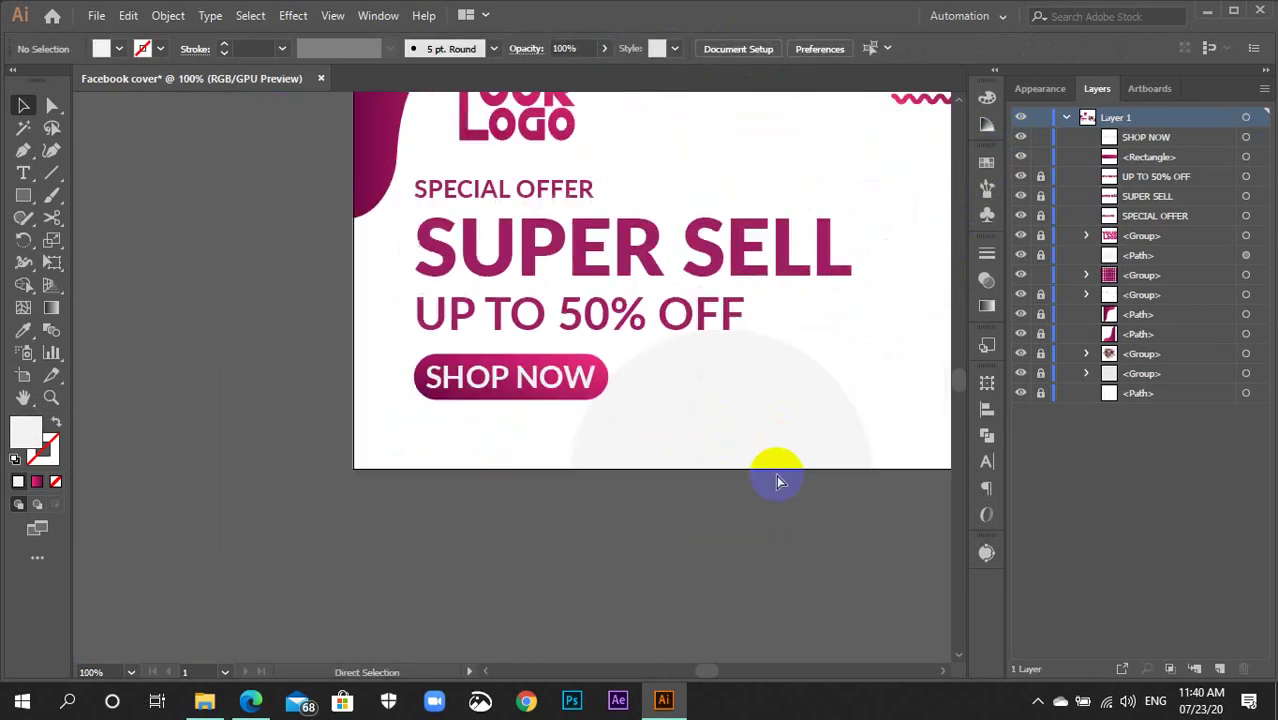
scroll(747, 465, "up", 3)
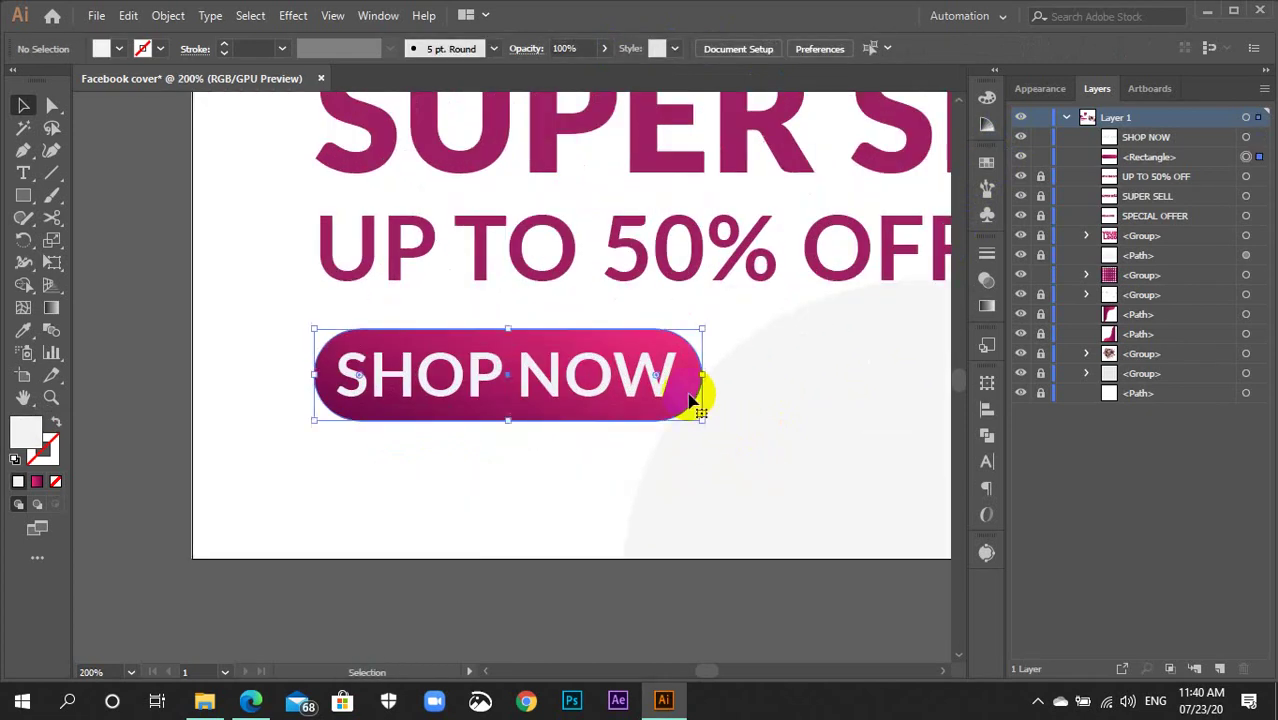
left_click(697, 400)
left_click(613, 385)
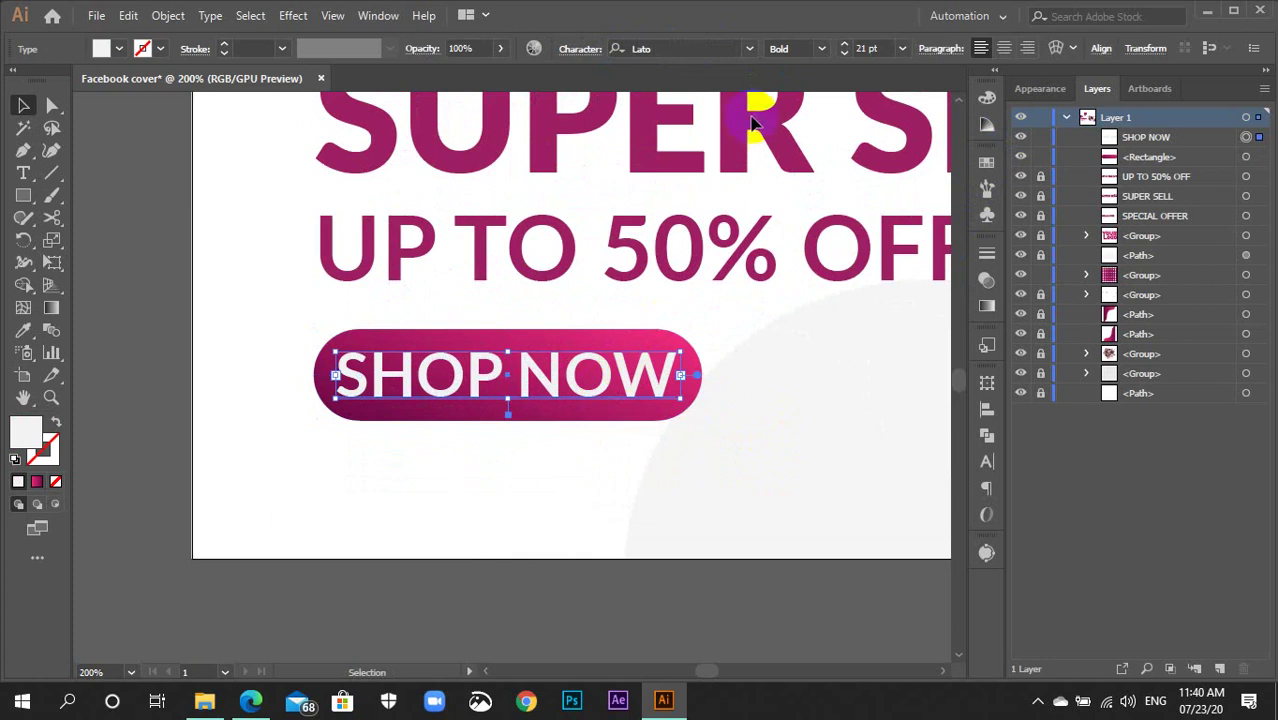
left_click(862, 48)
key("Down")
key("Down")
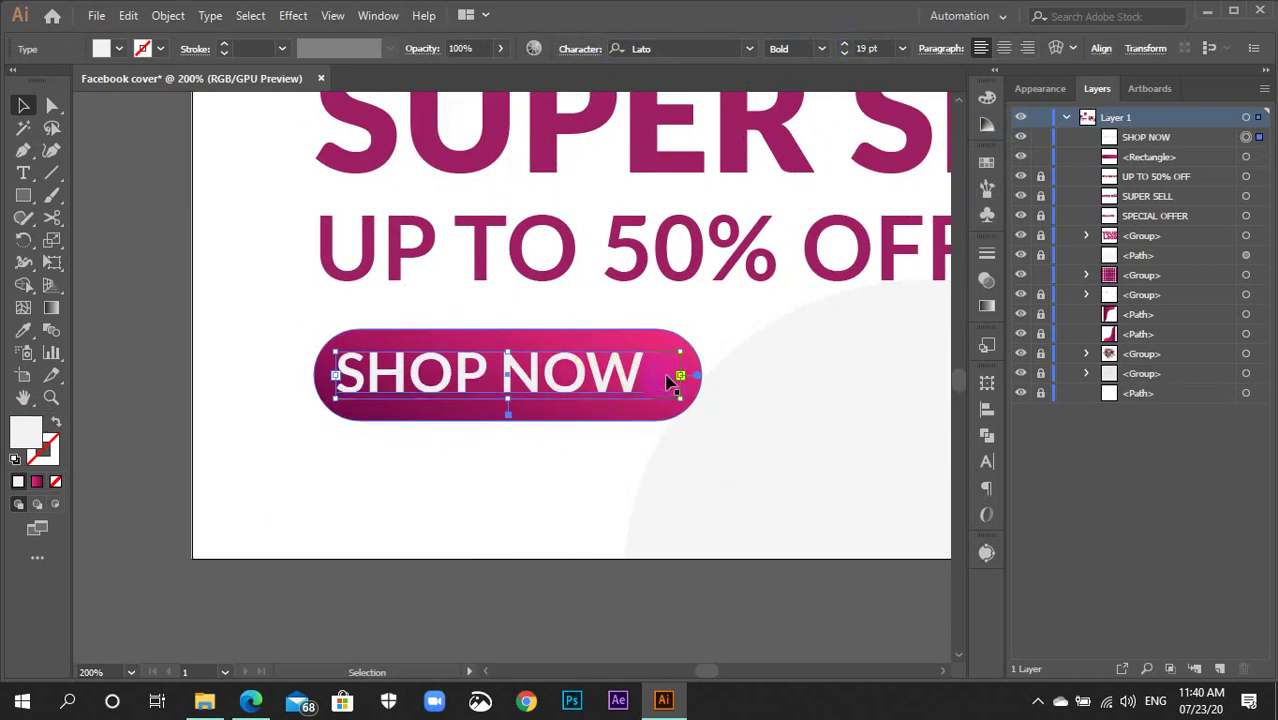
triple_click(665, 376)
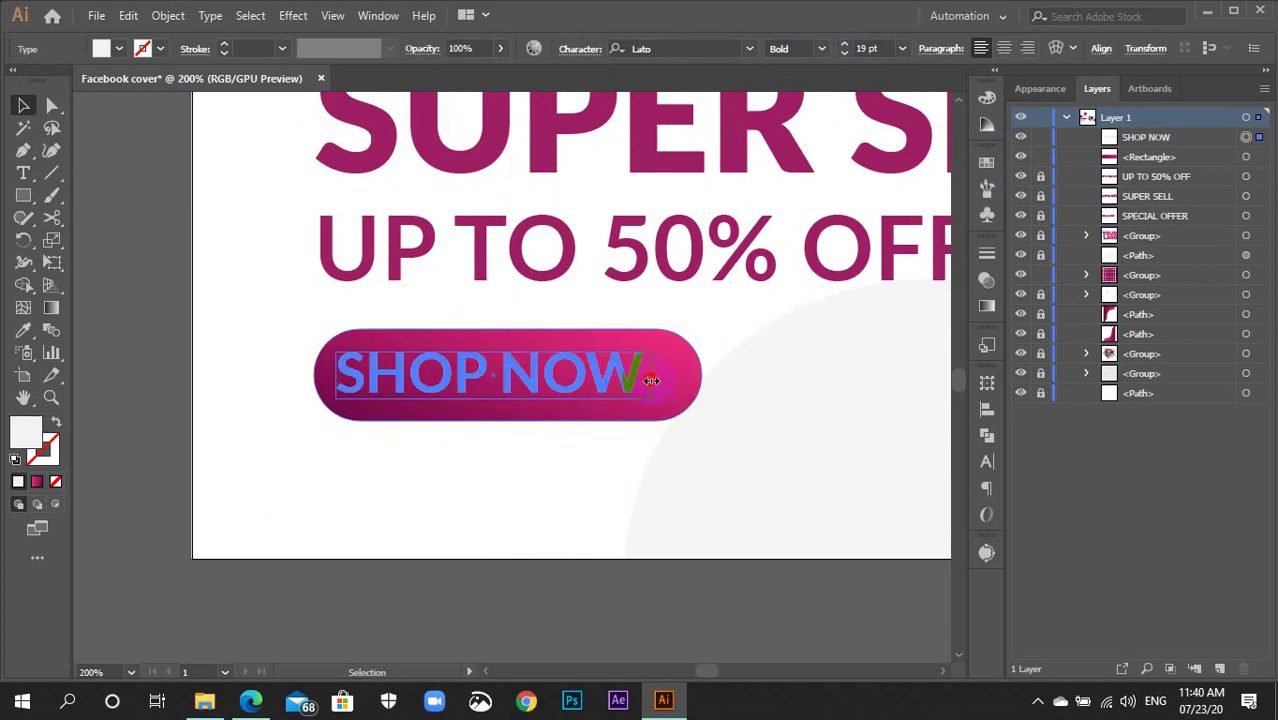
left_click(494, 408)
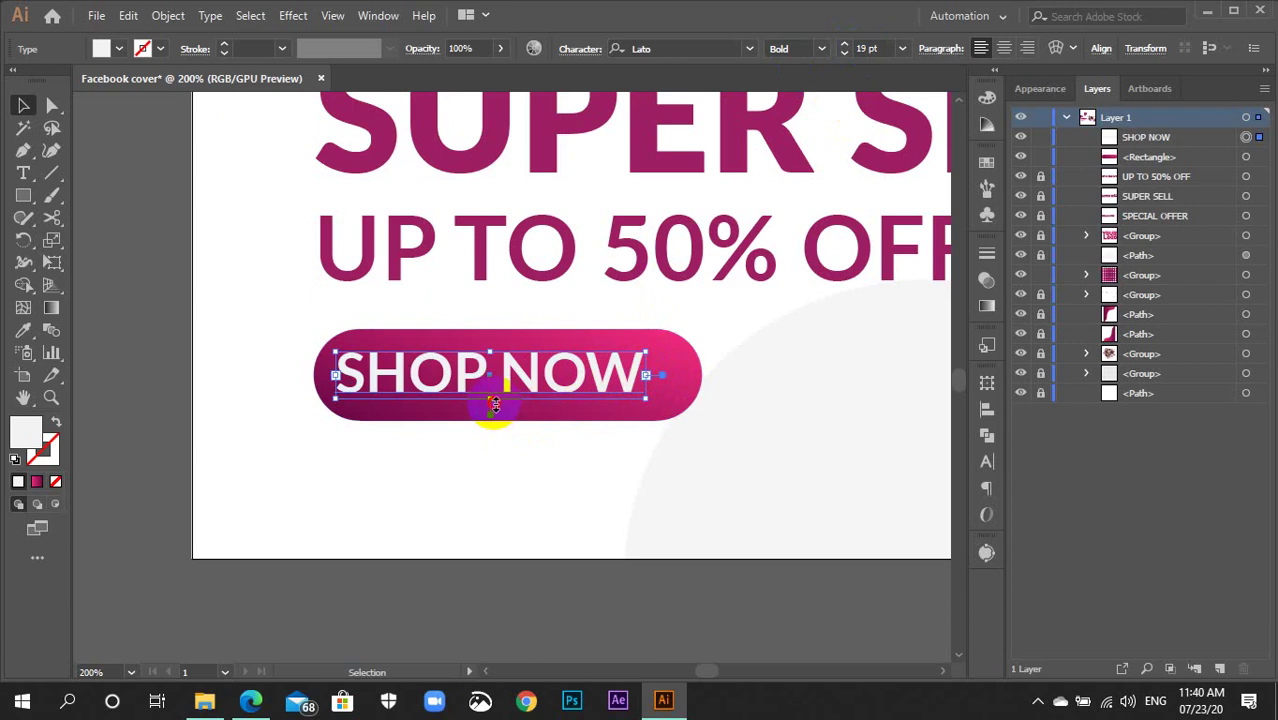
triple_click(494, 400)
left_click(499, 385)
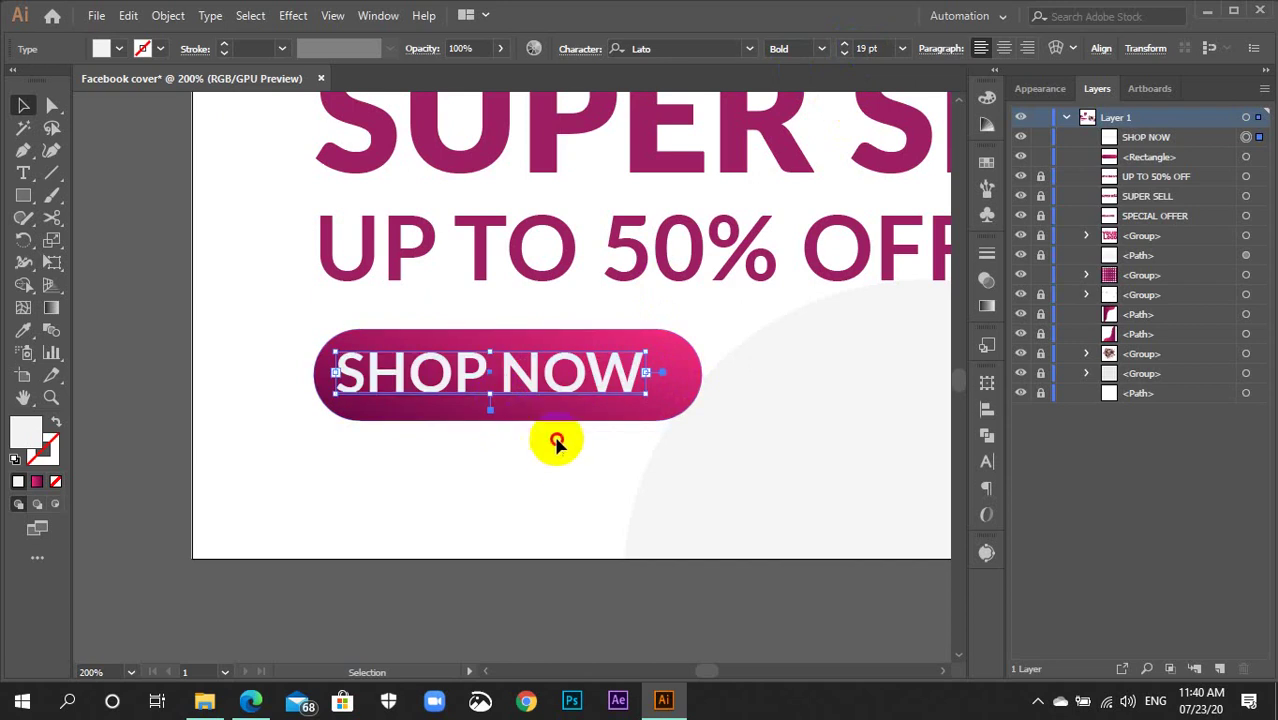
Recentre the label on the pill both ways and group them with Ctrl+G.
left_click(556, 337, "shift")
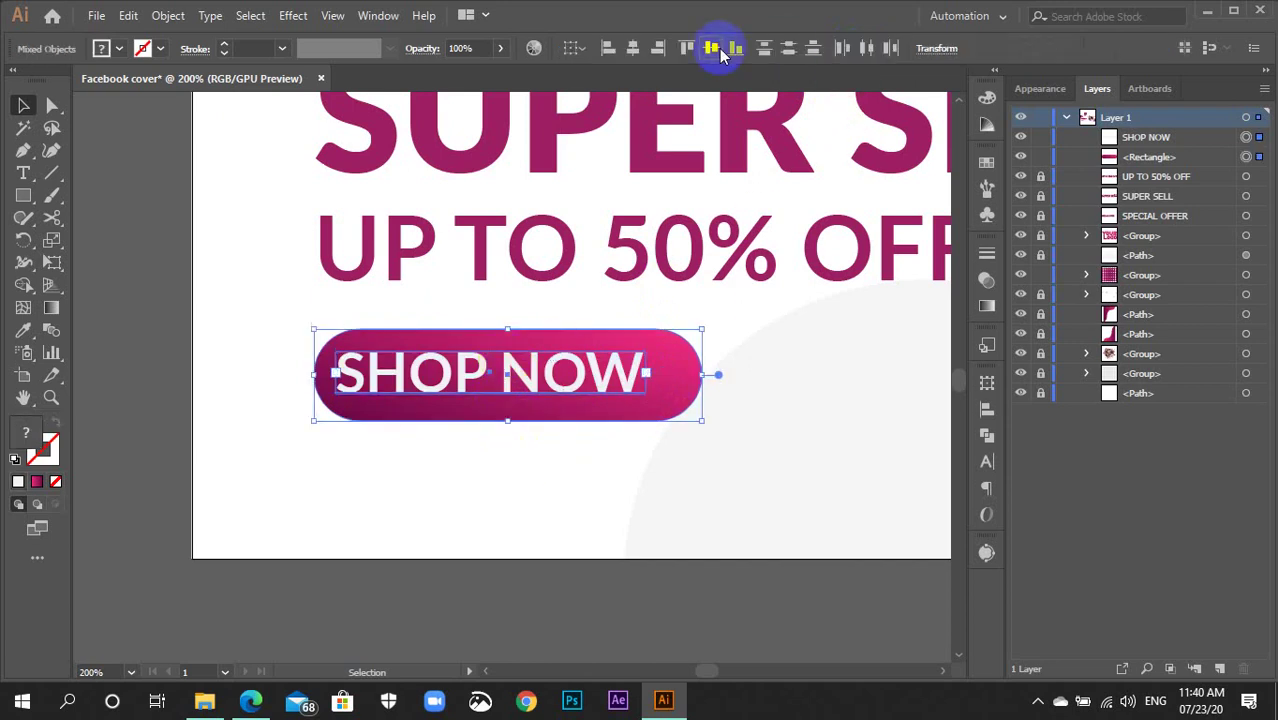
left_click(722, 55)
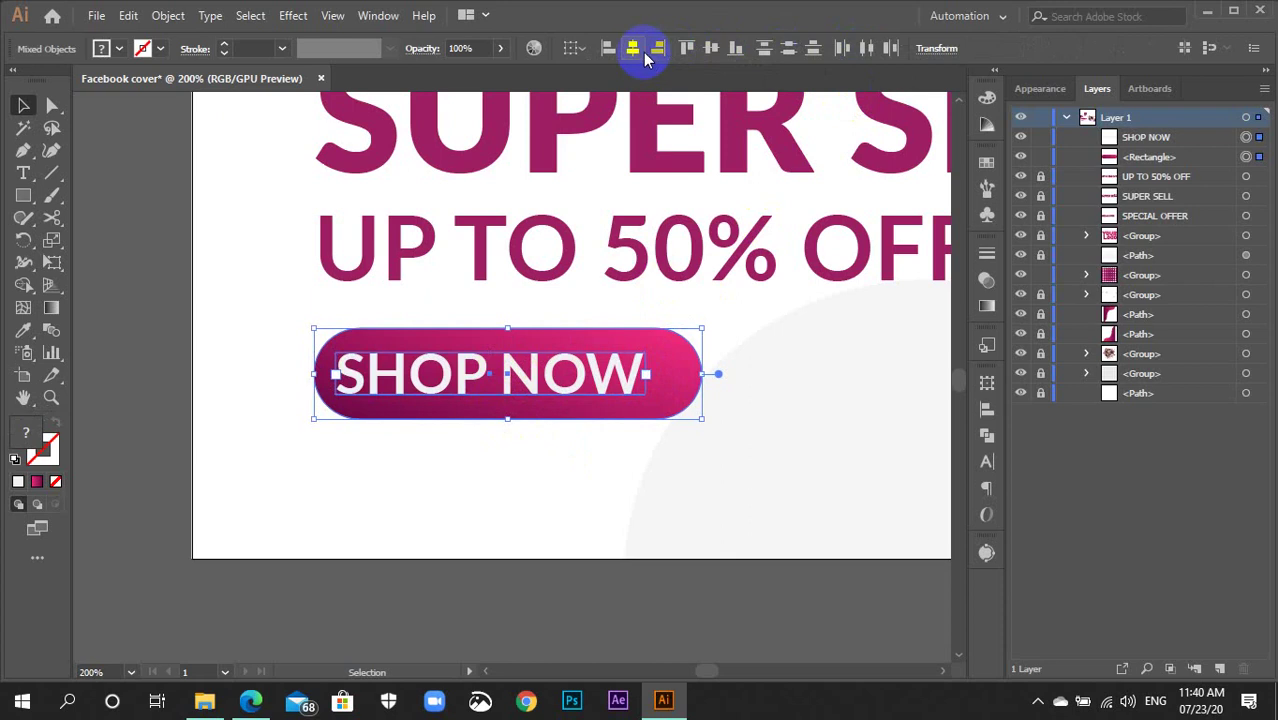
left_click(636, 50)
left_click(620, 479)
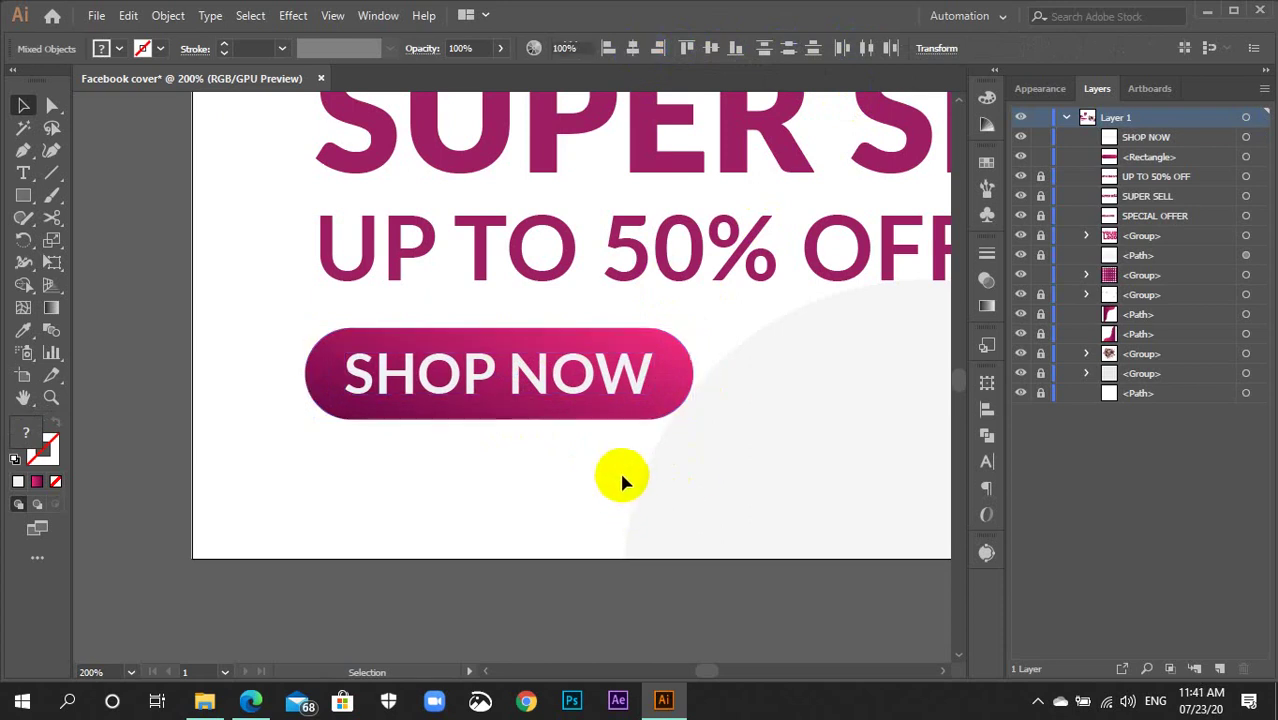
left_click_drag(621, 481, 525, 366)
key("ctrl+g")
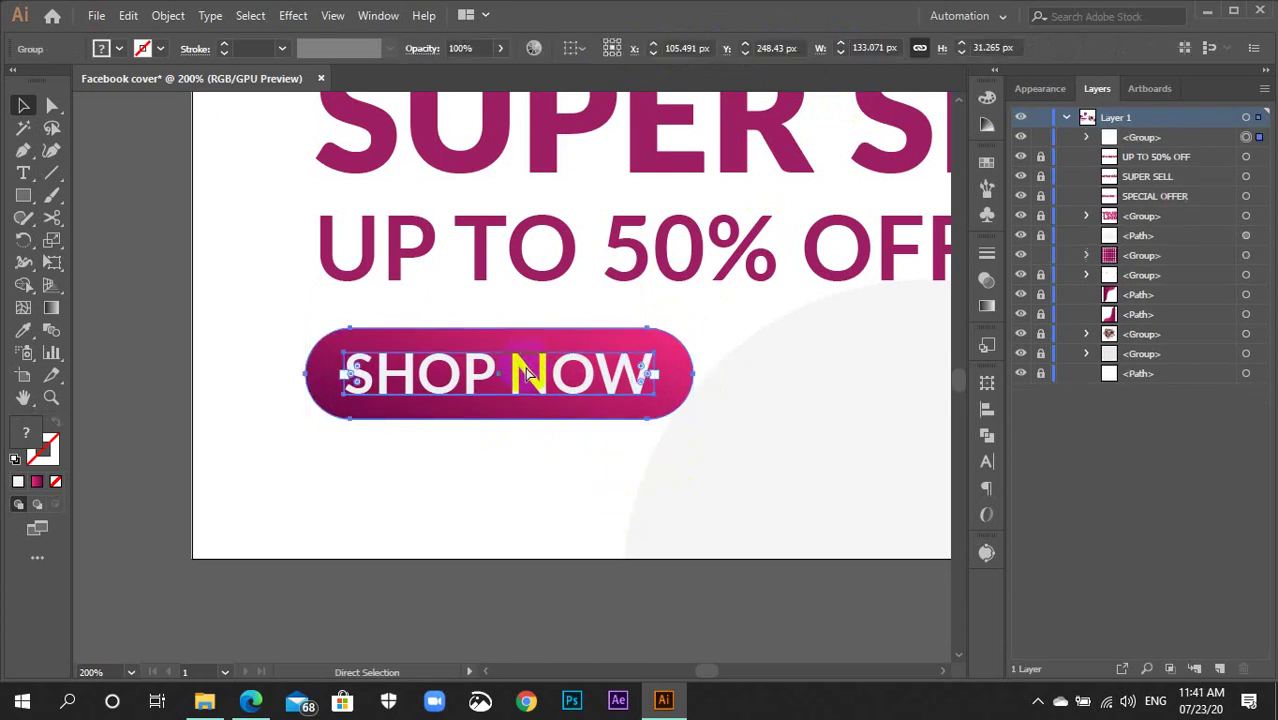
scroll(530, 375, "down", 1)
scroll(560, 385, "down", 1)
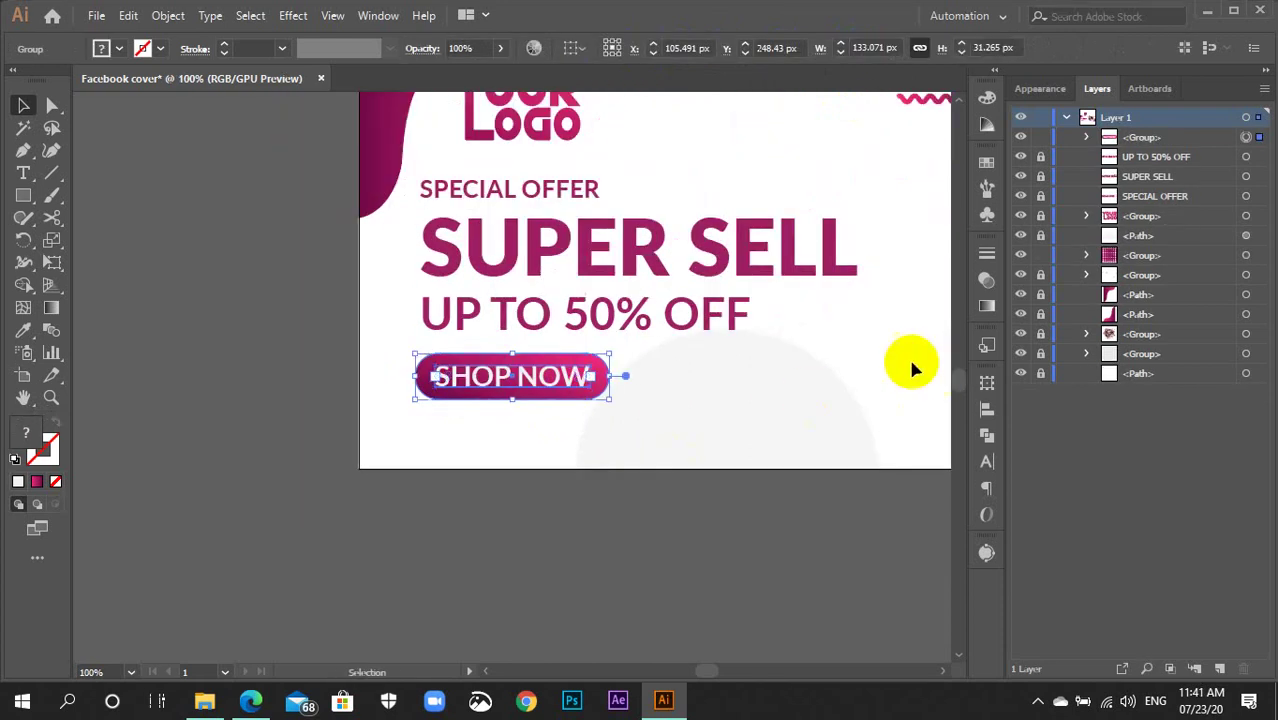
left_click(542, 440)
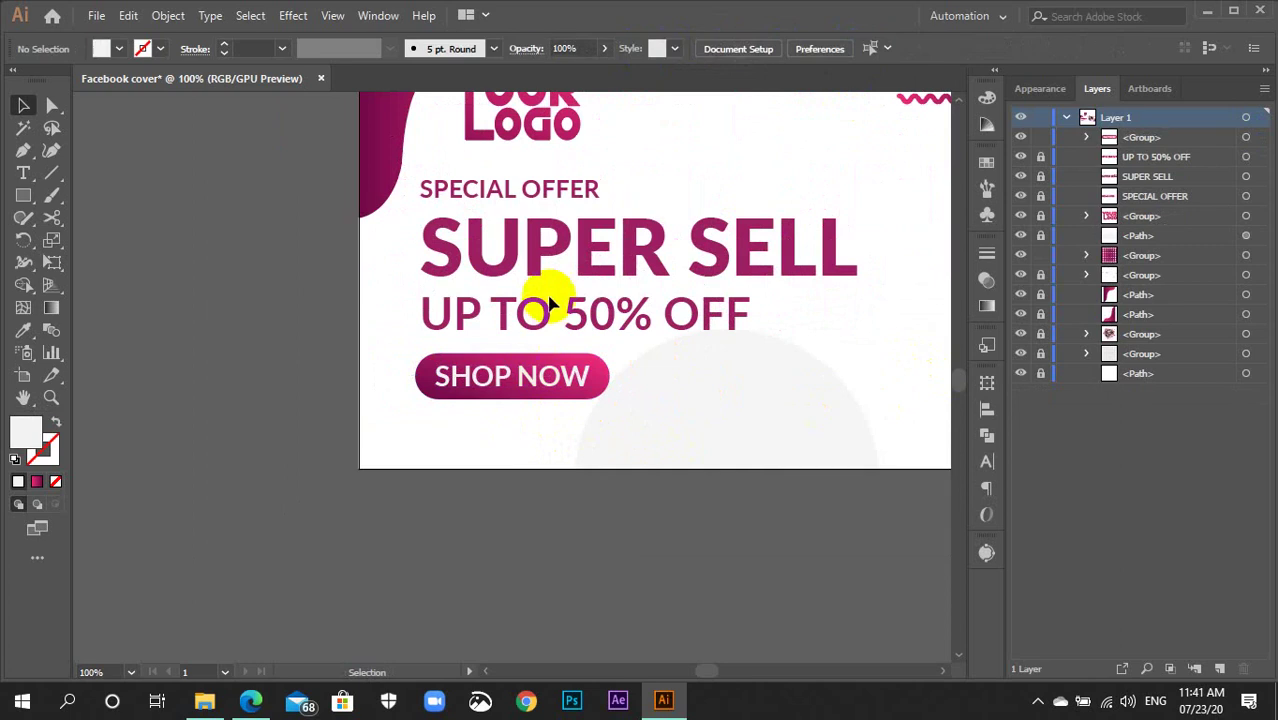
Unlock SPECIAL OFFER and Align Left the three headline lines with the SHOP NOW button.
left_click(1041, 196)
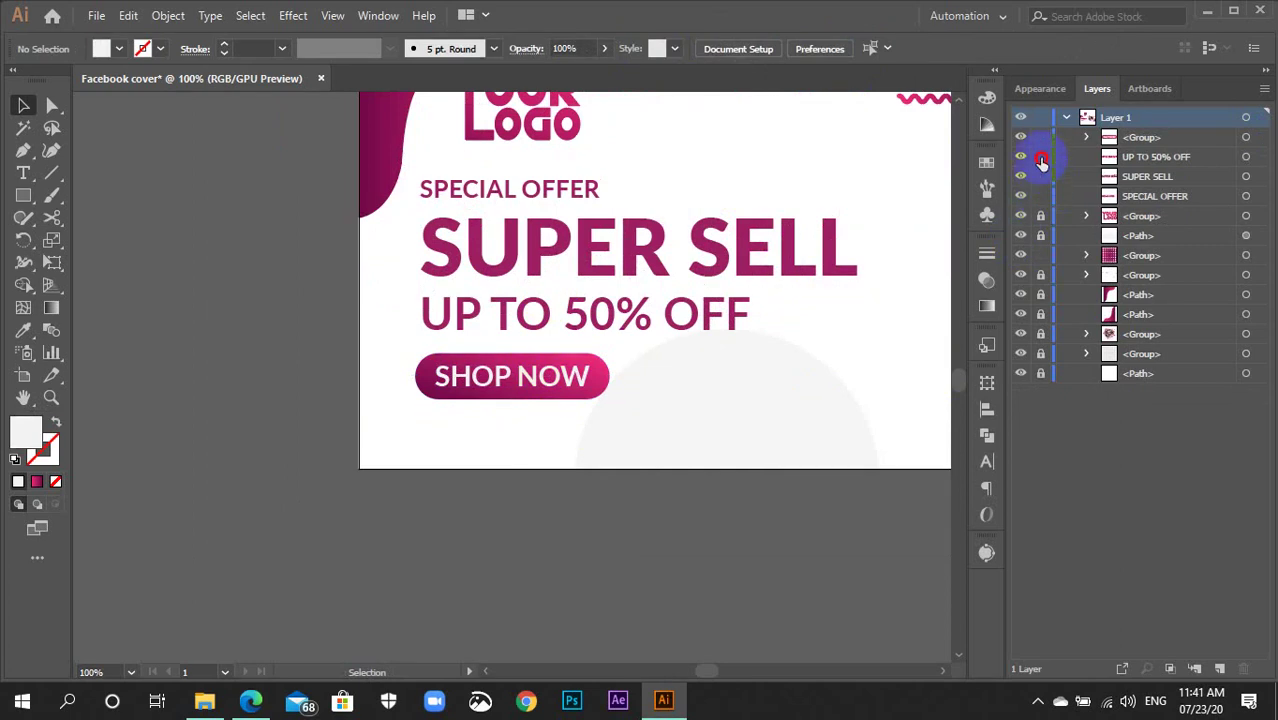
left_click_drag(489, 445, 471, 182)
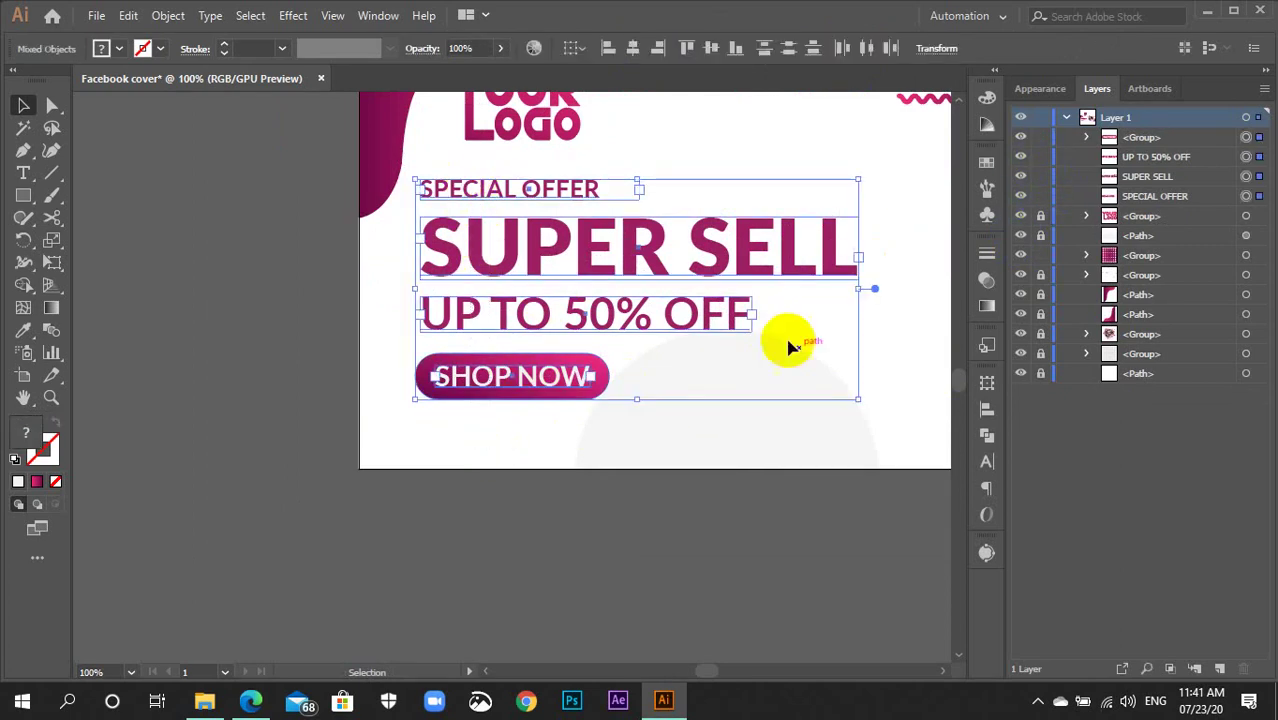
left_click(608, 48)
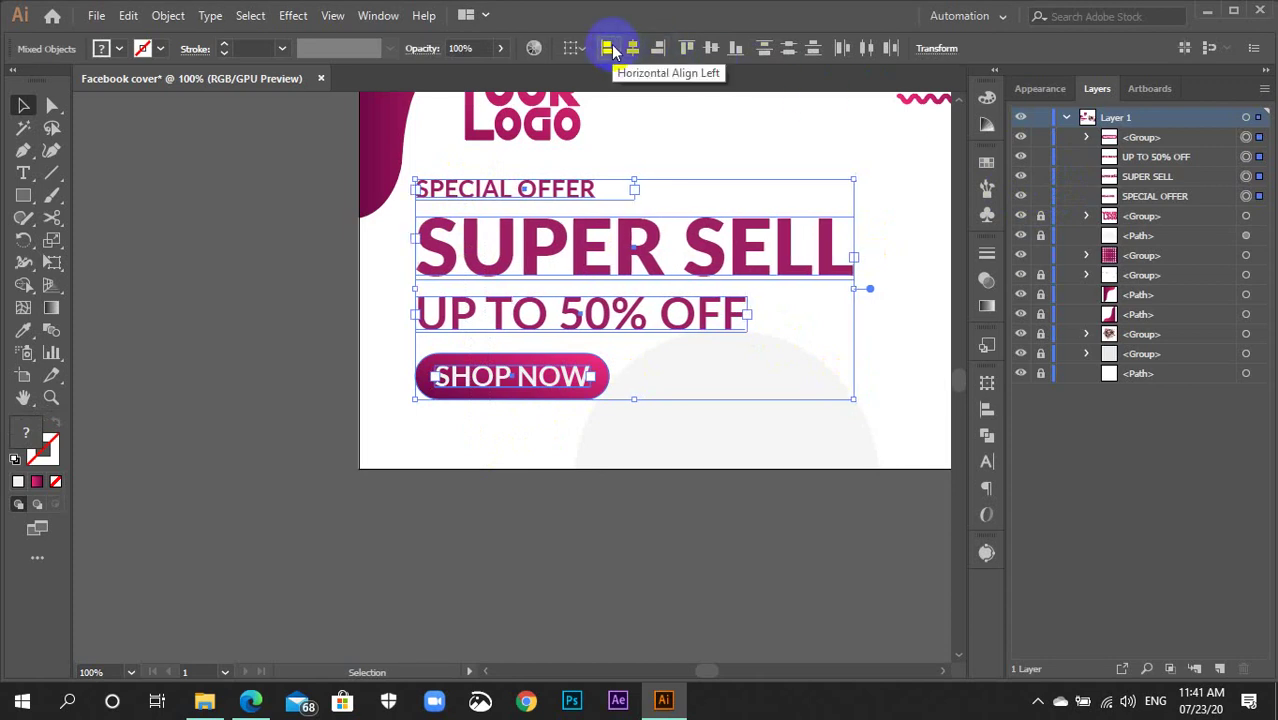
left_click(515, 442)
left_click_drag(516, 442, 457, 232)
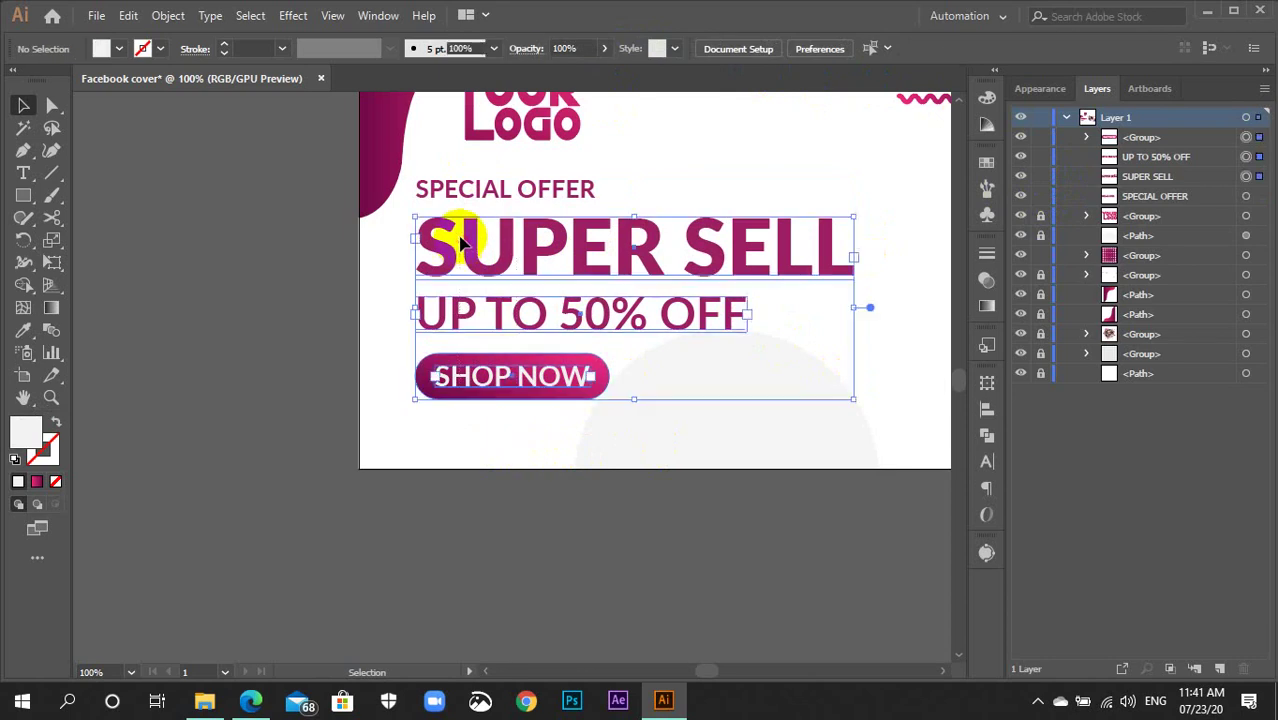
left_click(479, 408)
left_click(490, 395)
left_click(494, 445)
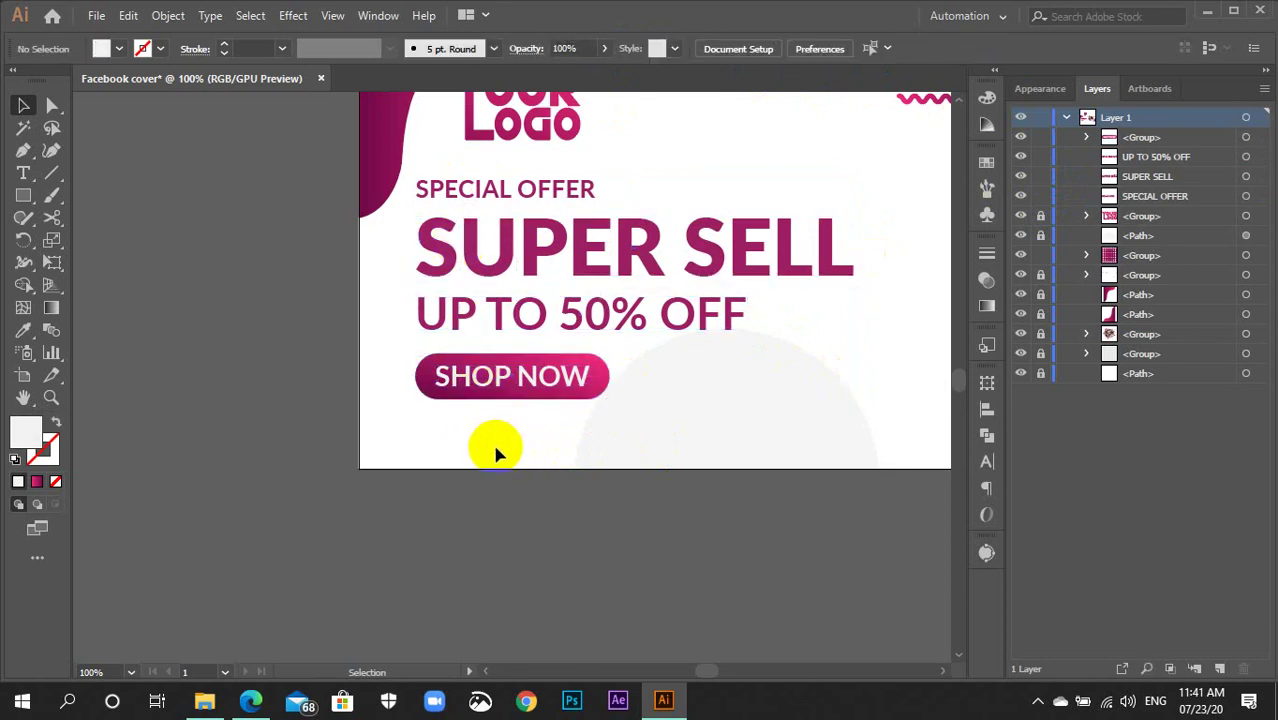
left_click_drag(496, 440, 432, 182)
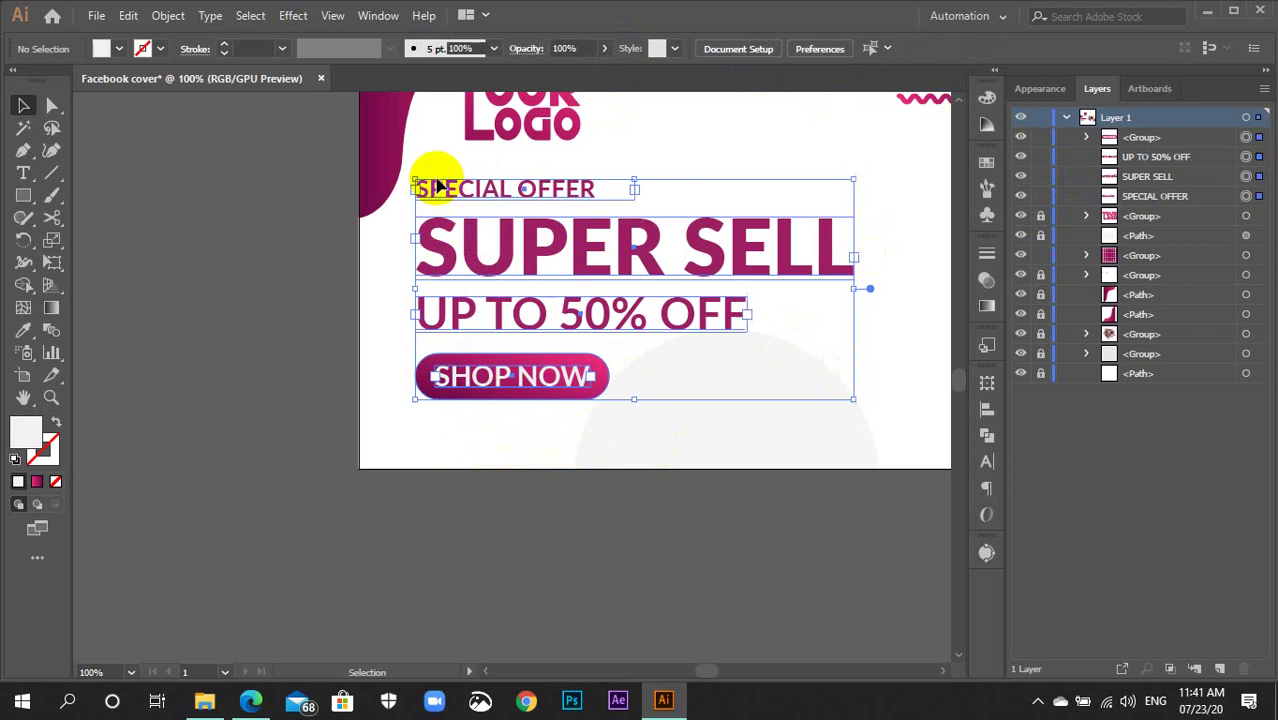
left_click(515, 408)
Delete the stray dot pattern sitting above the artboard.
key("ctrl+minus")
key("ctrl+minus")
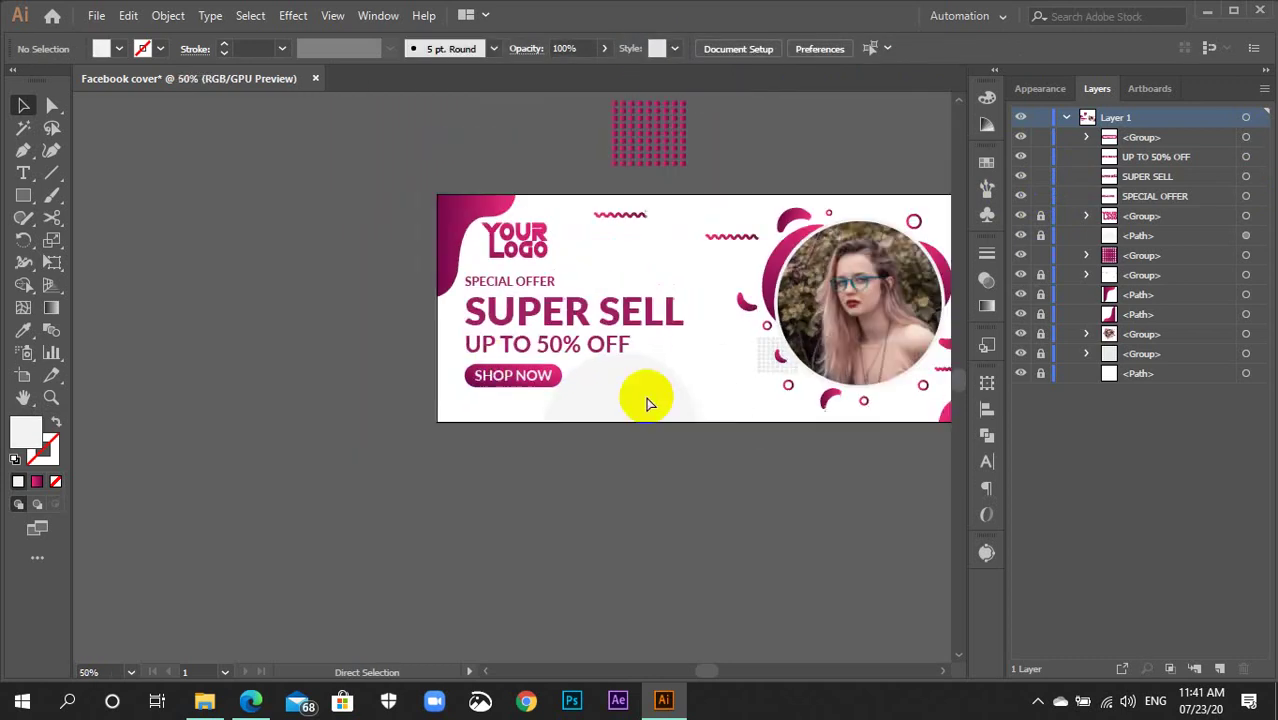
left_click_drag(762, 505, 578, 519)
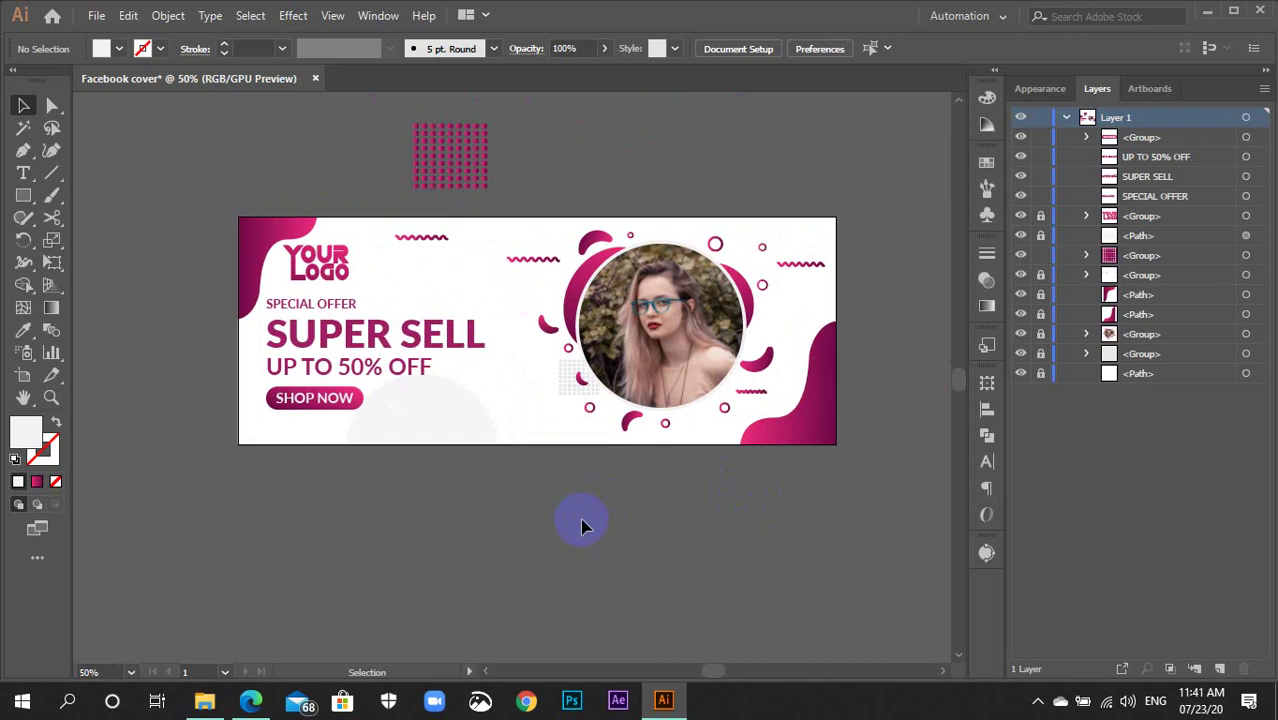
left_click_drag(532, 216, 448, 186)
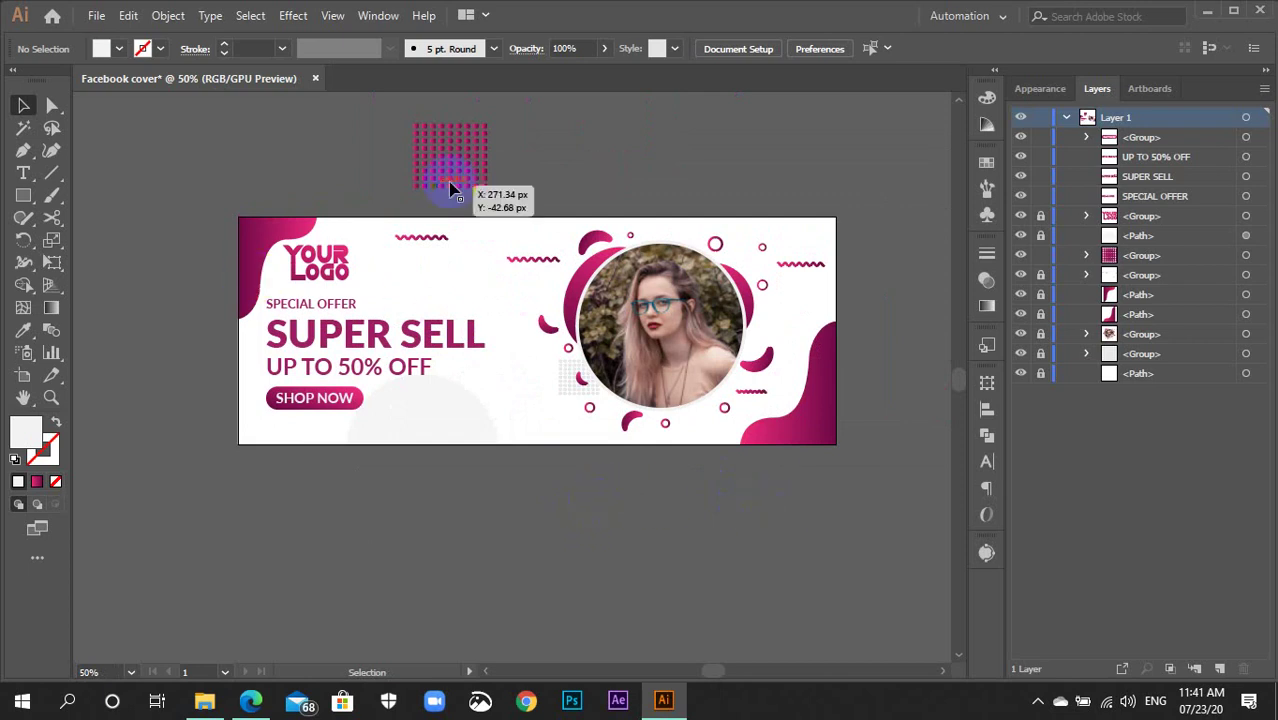
key("Delete")
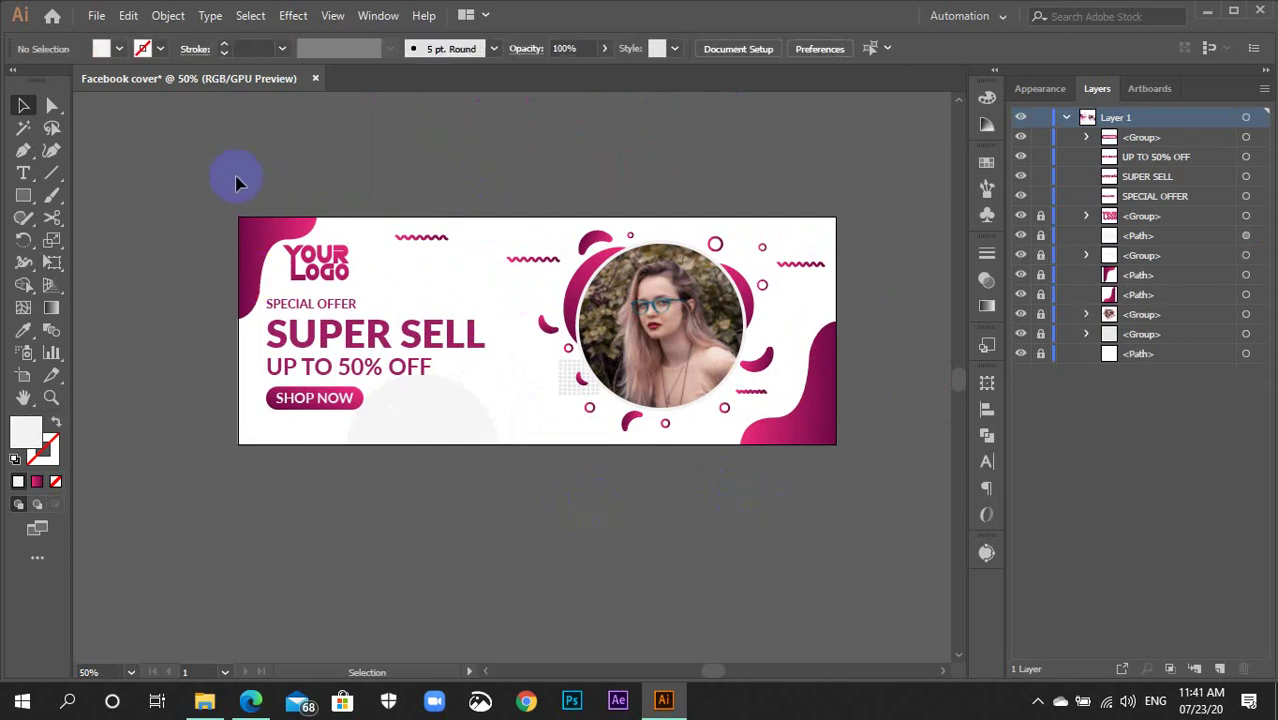
Marquee-select all of the cover artwork and group it with Ctrl+G.
left_click(388, 219)
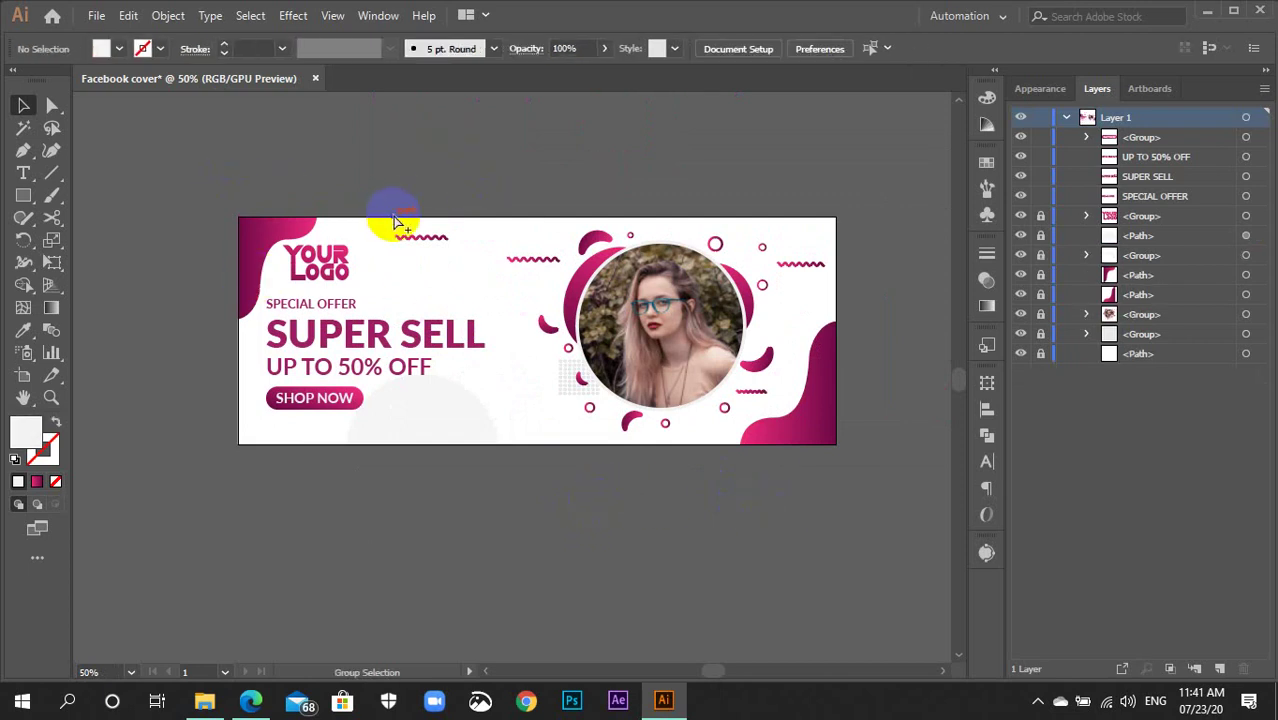
left_click_drag(395, 222, 900, 450)
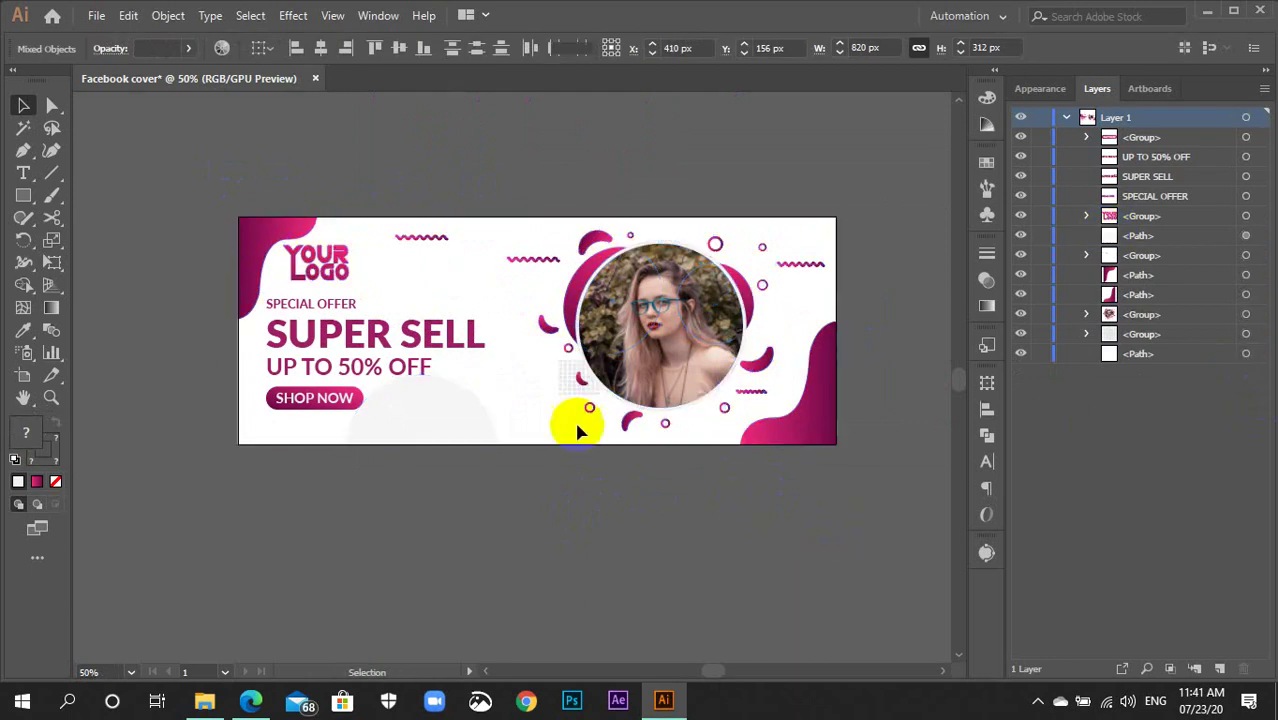
left_click(237, 197)
left_click_drag(210, 190, 895, 512)
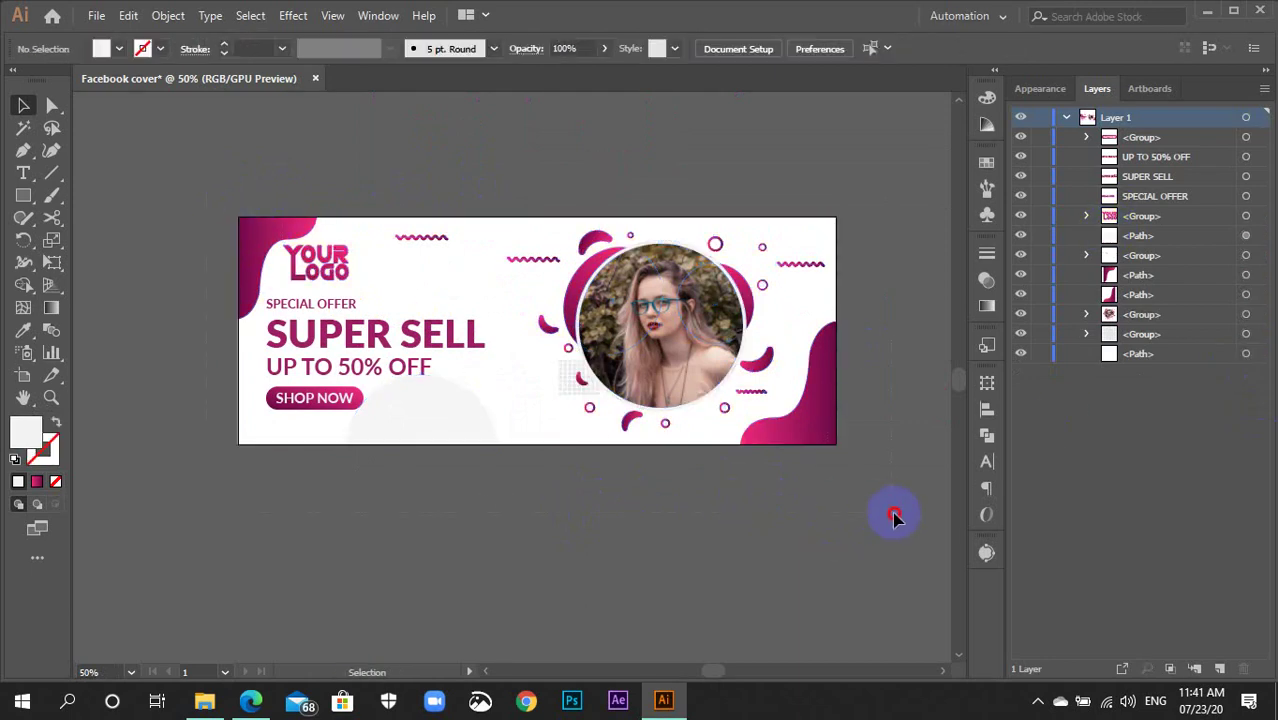
key("ctrl+g")
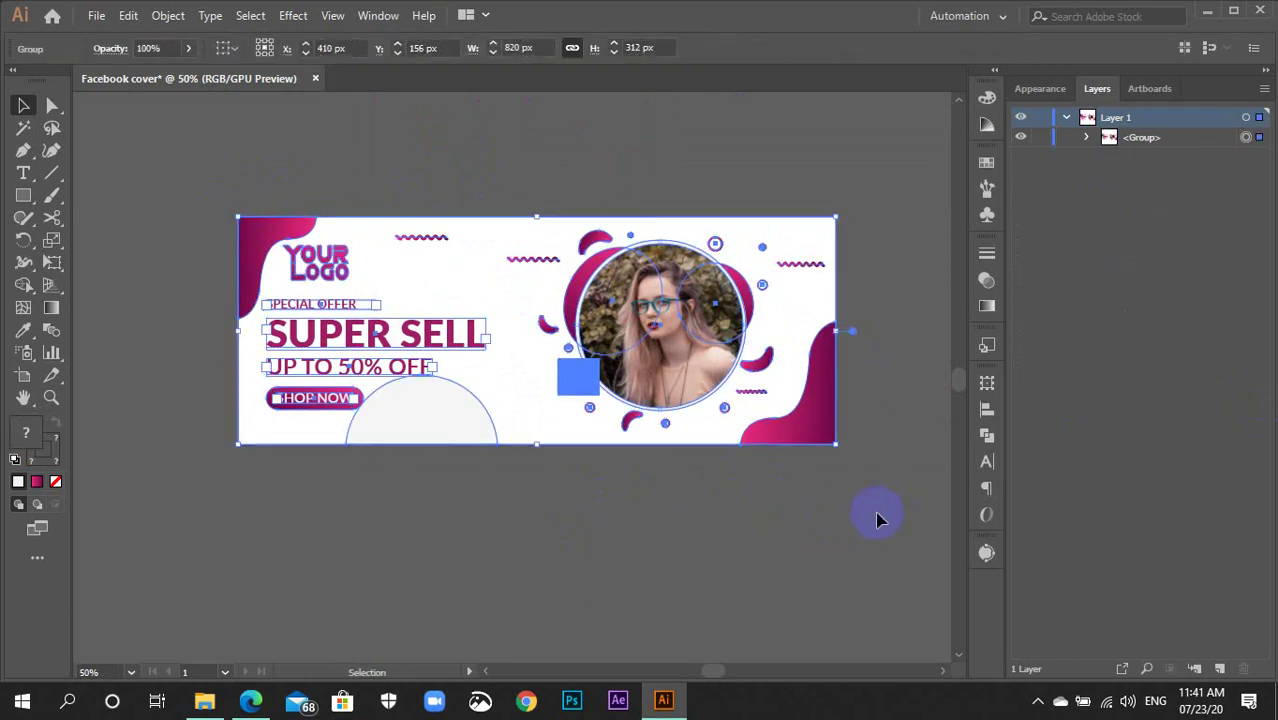
left_click(873, 518)
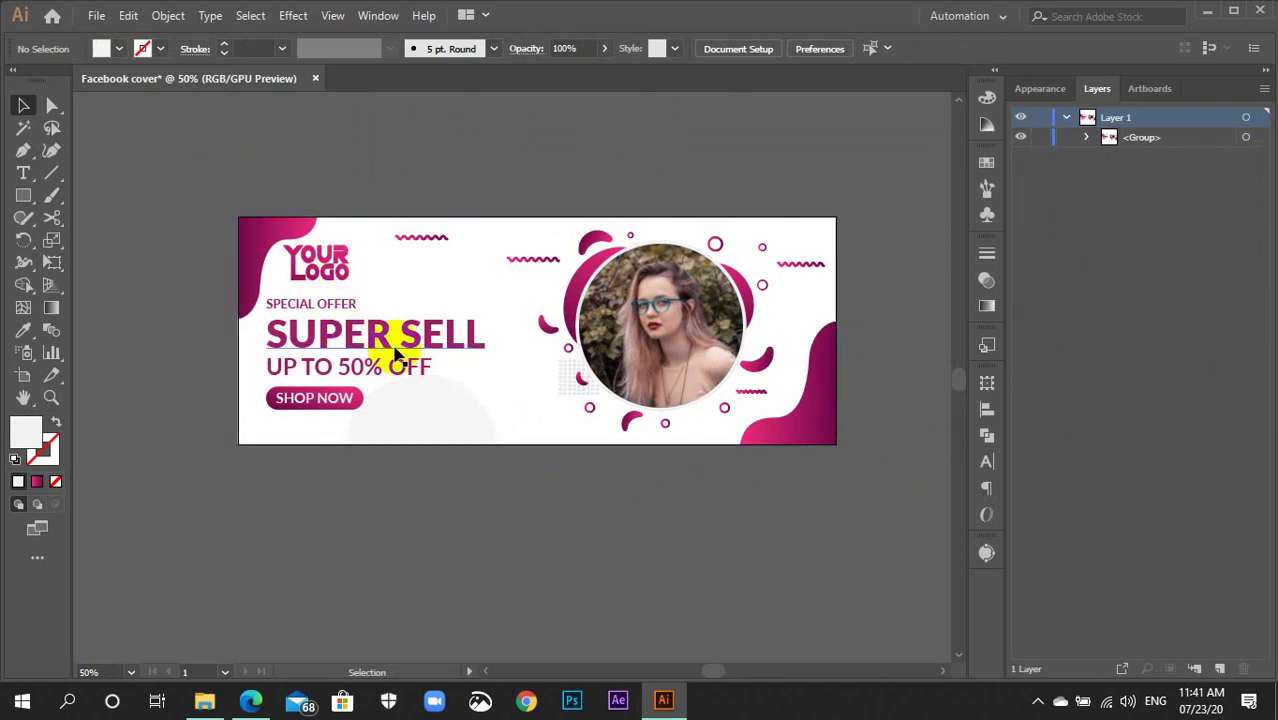
left_click(430, 372)
left_click(536, 560)
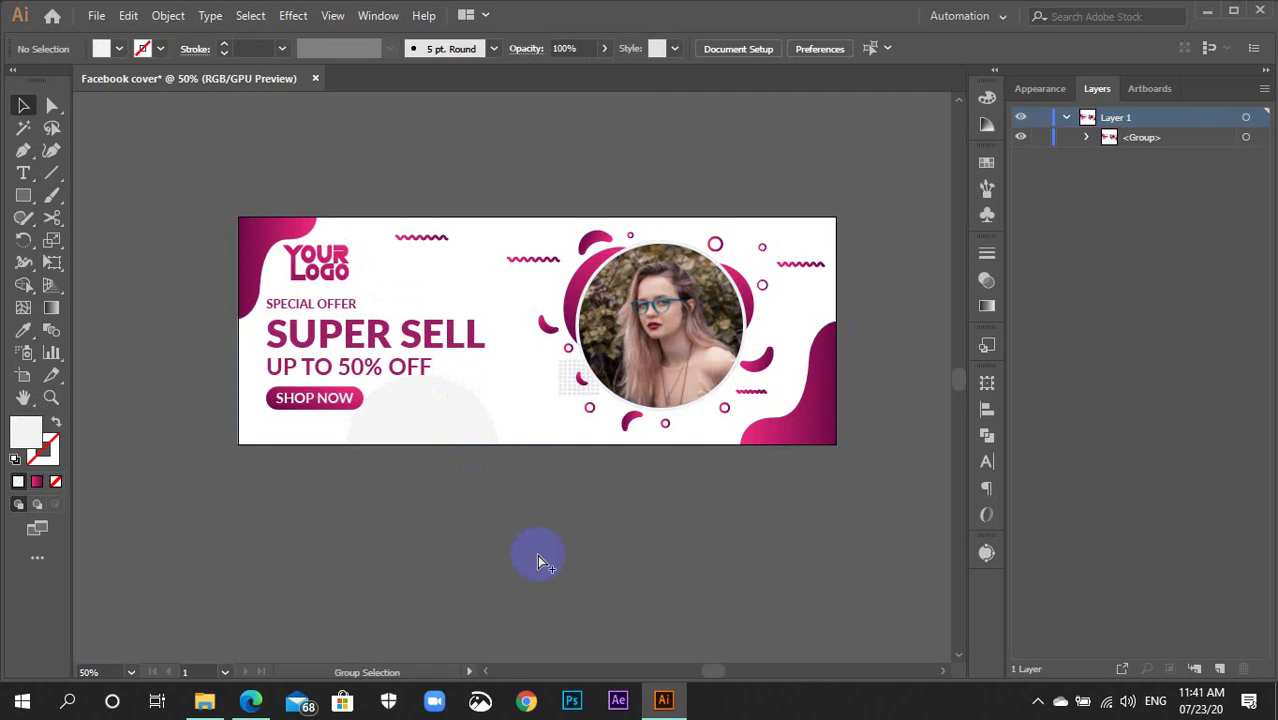
key("ctrl+alt+s")
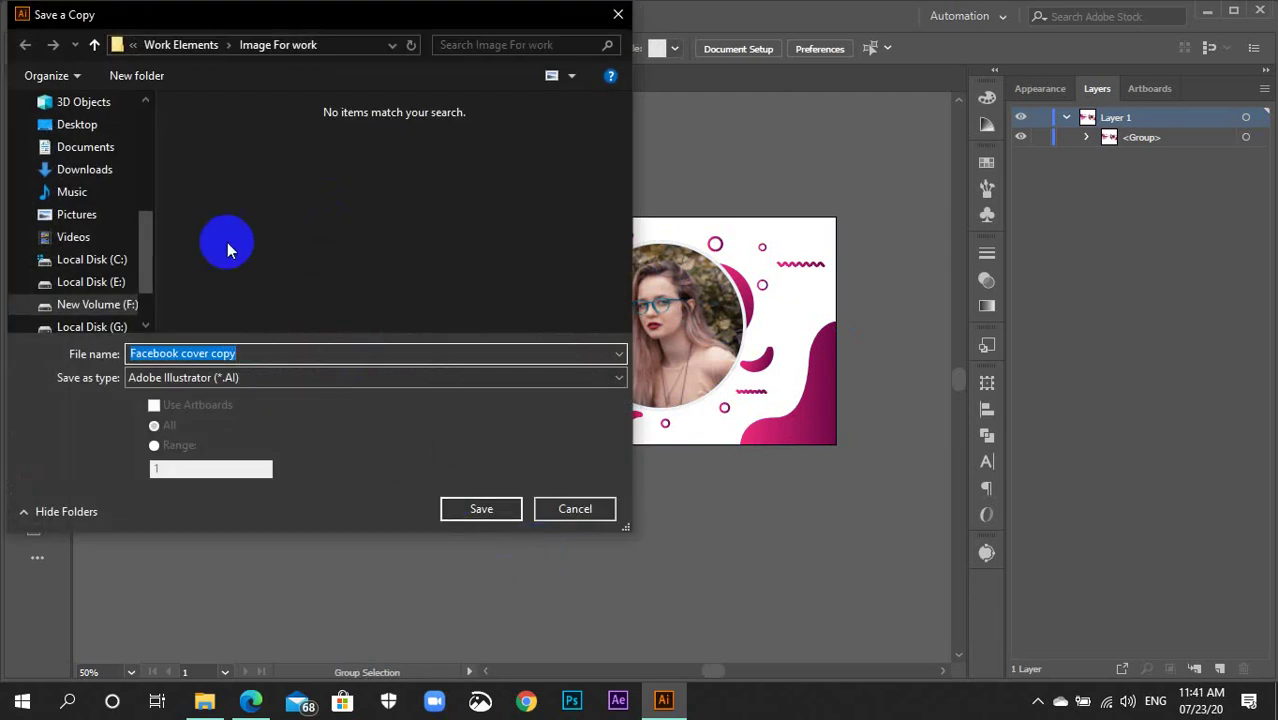
mouse_move(80, 293)
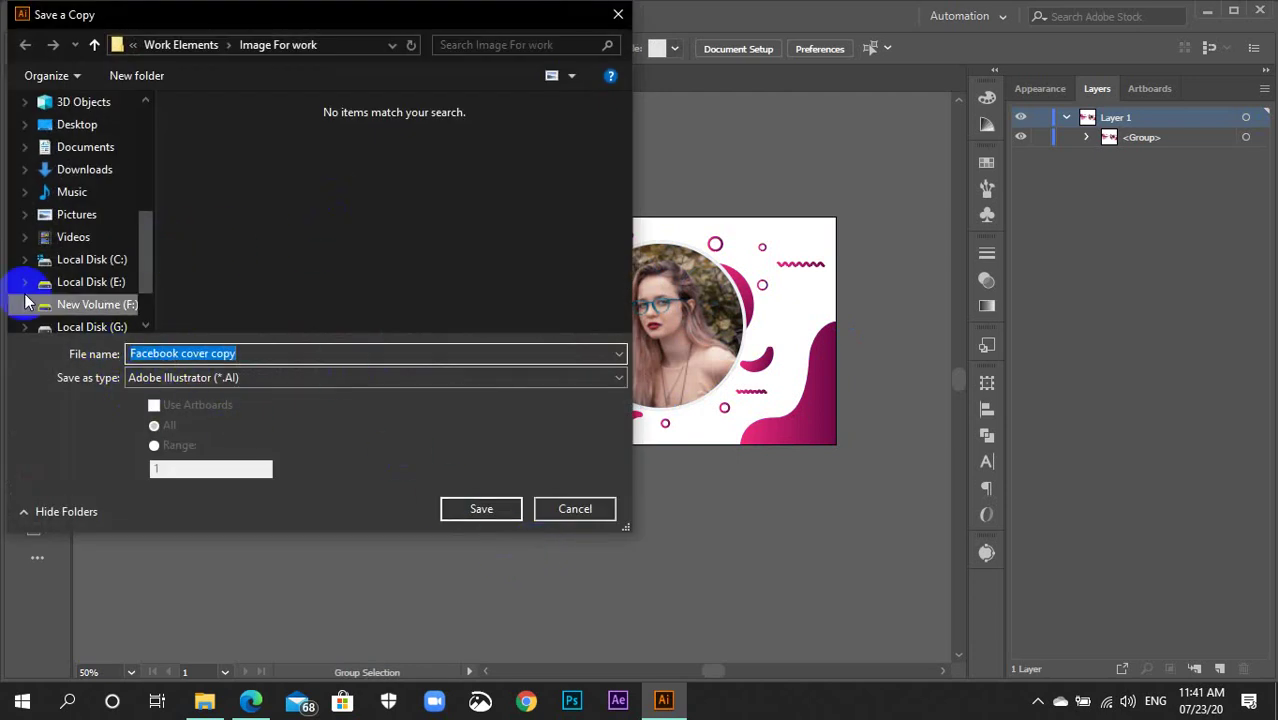
Save the copy as 'Facebook cover 01' in Day 032, with Version set to Illustrator CS6.
scroll(37, 262, "up", 2)
scroll(77, 250, "up", 1)
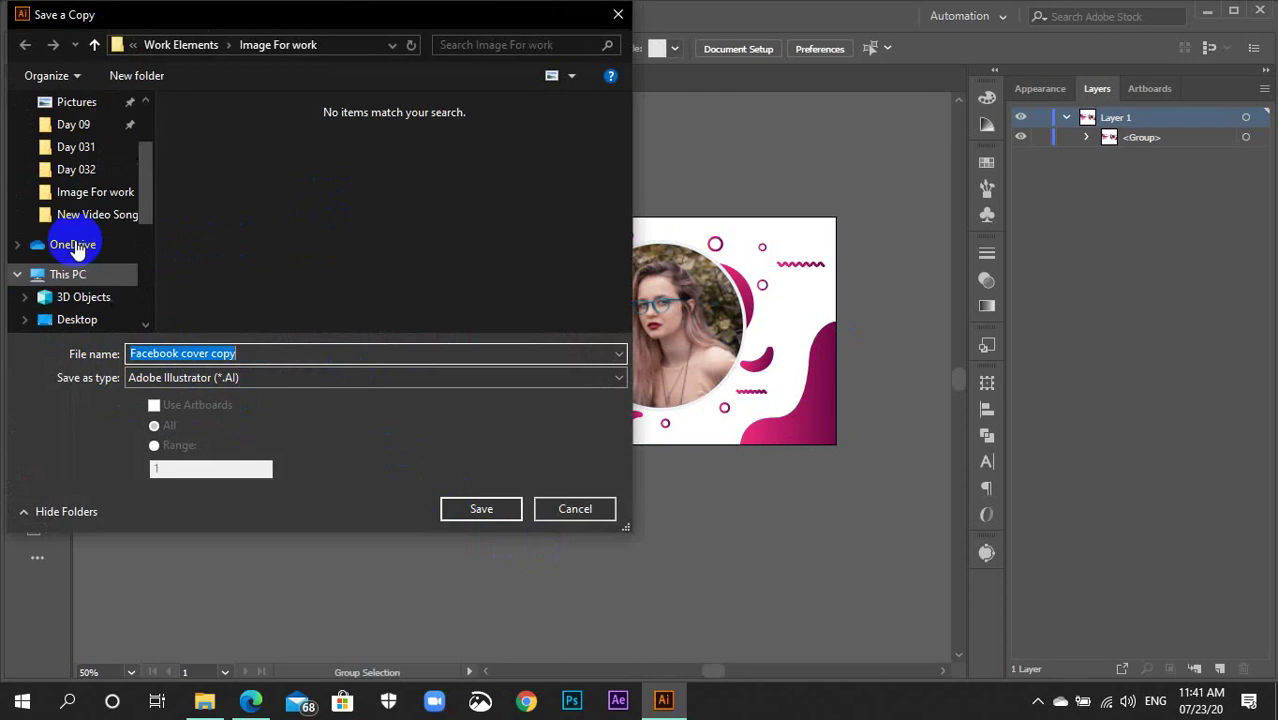
left_click(78, 169)
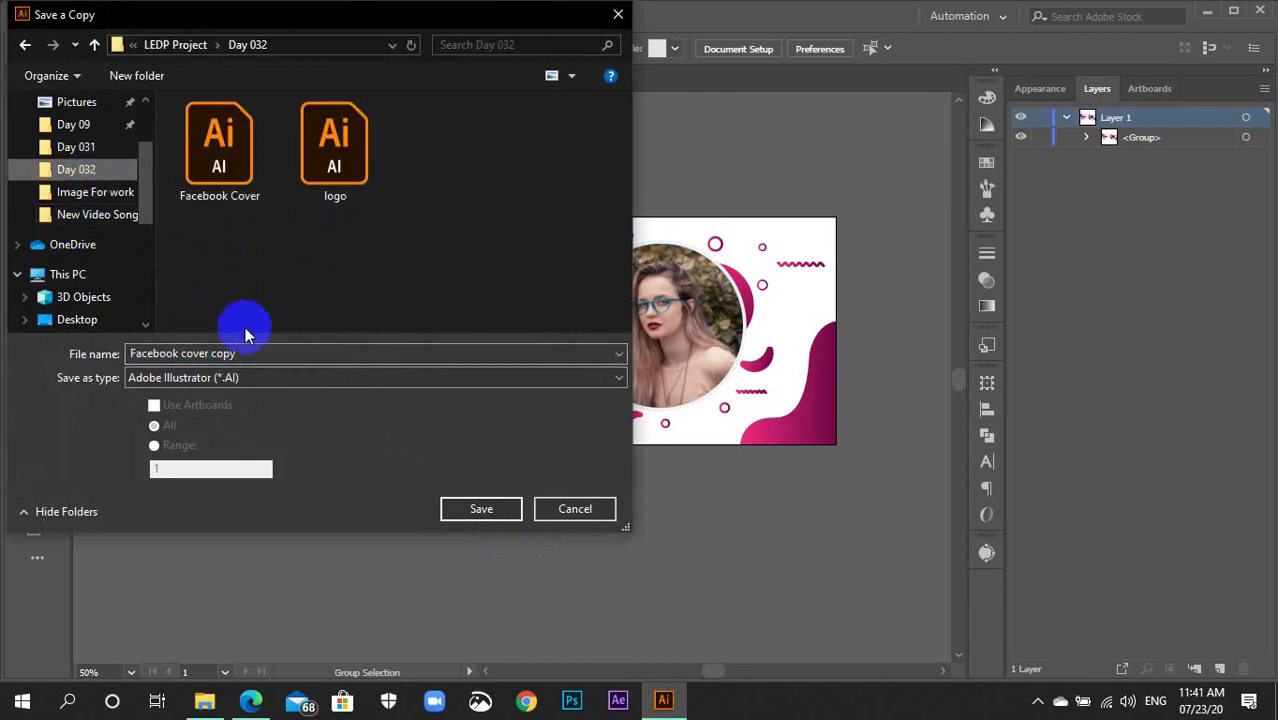
left_click(253, 353)
double_click(253, 353)
type("01")
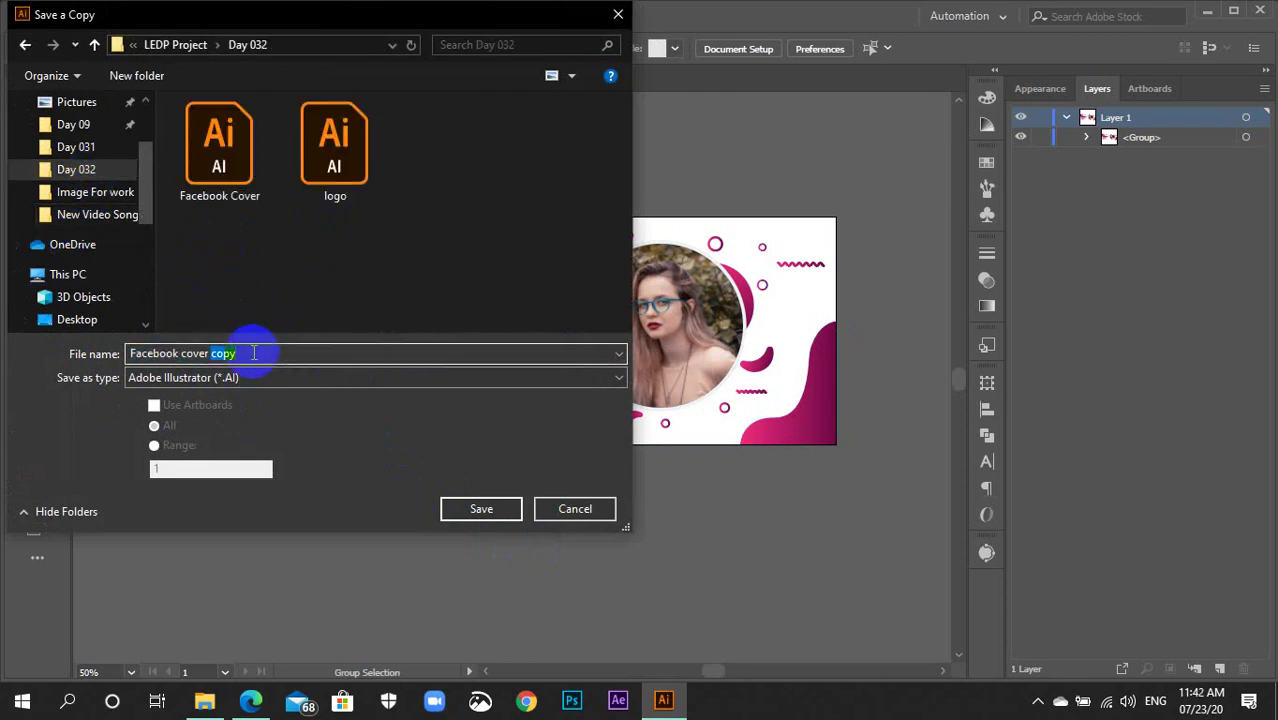
left_click(482, 505)
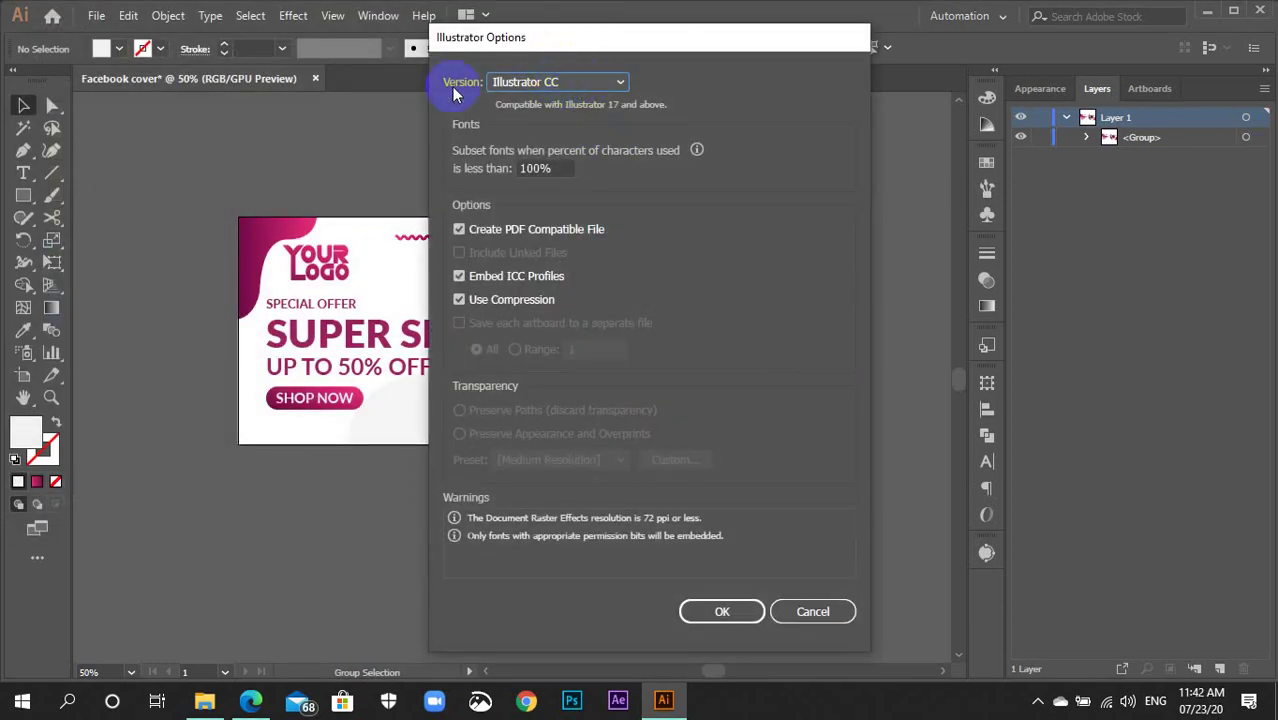
left_click(585, 83)
left_click(542, 143)
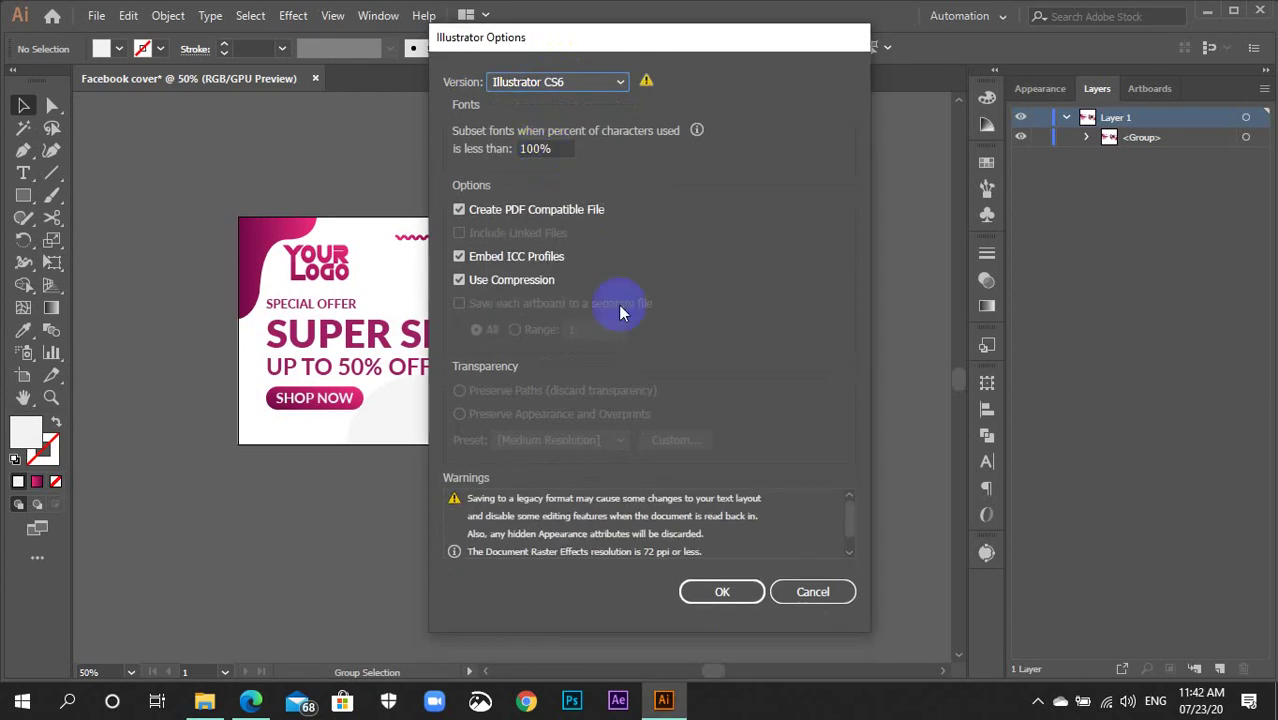
left_click(721, 610)
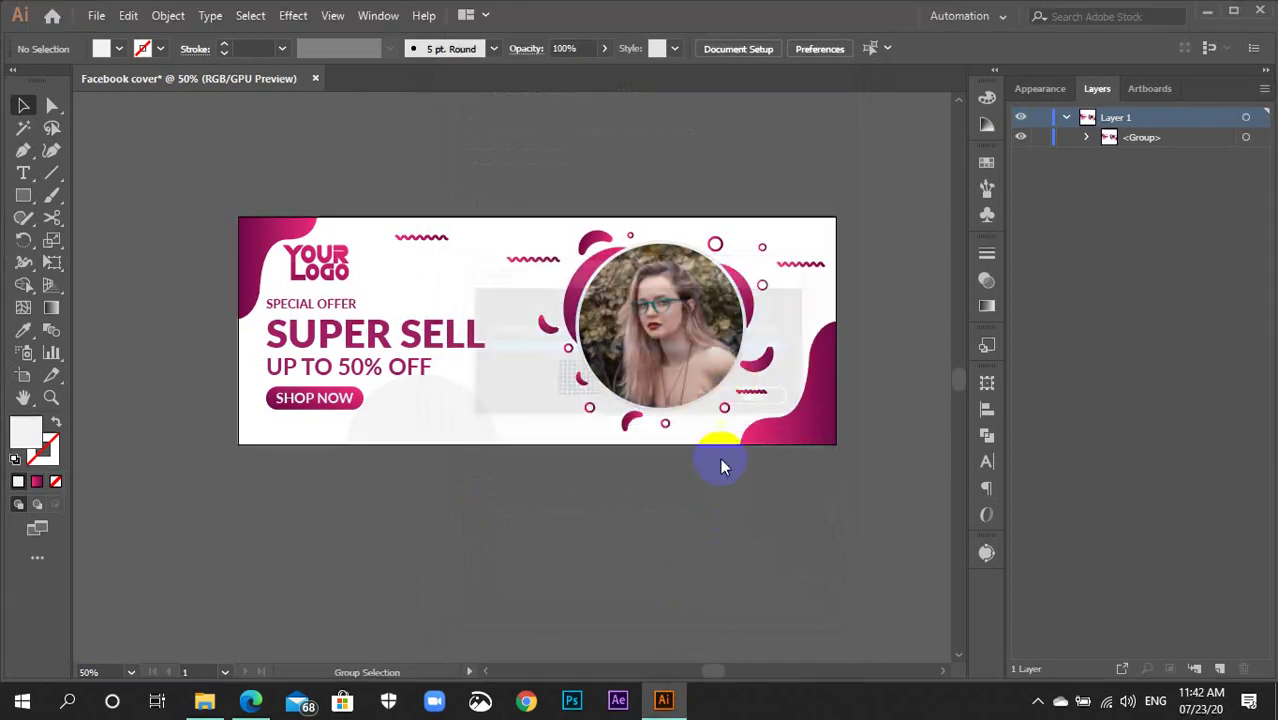
Select the cover artwork group, excluding the logo from the selection.
left_click_drag(723, 466, 670, 500)
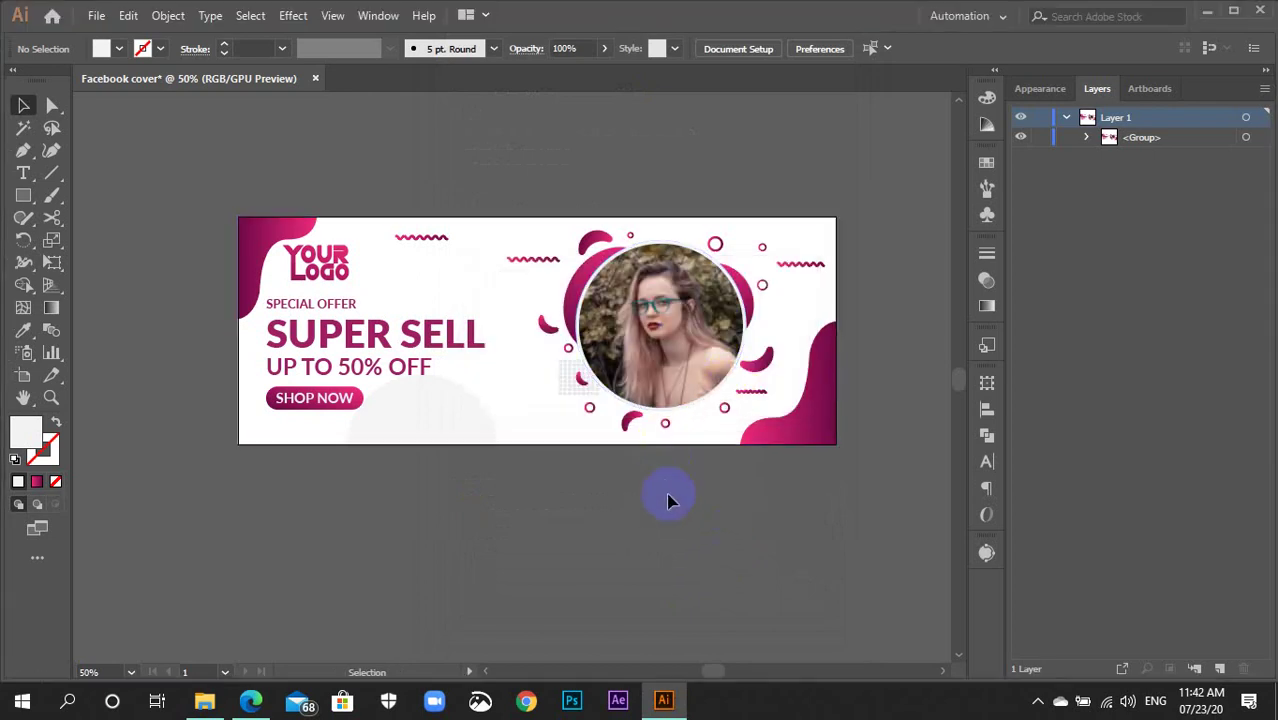
left_click(576, 436)
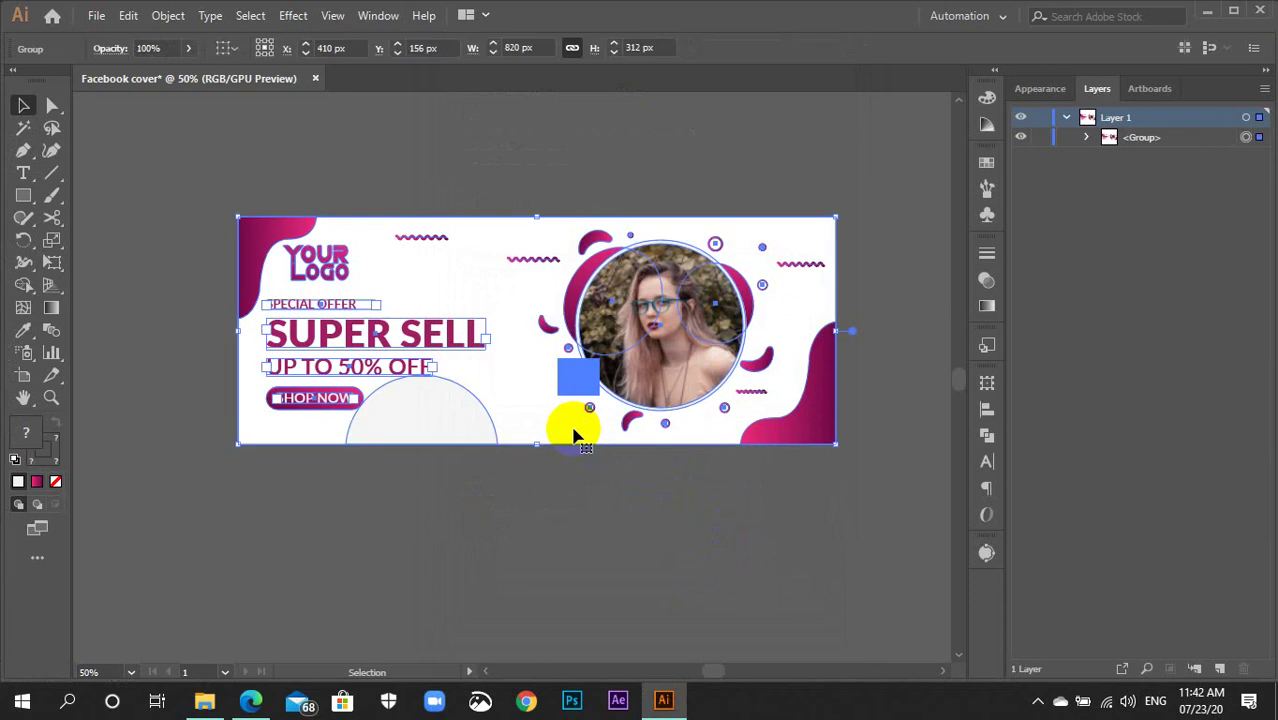
key("a")
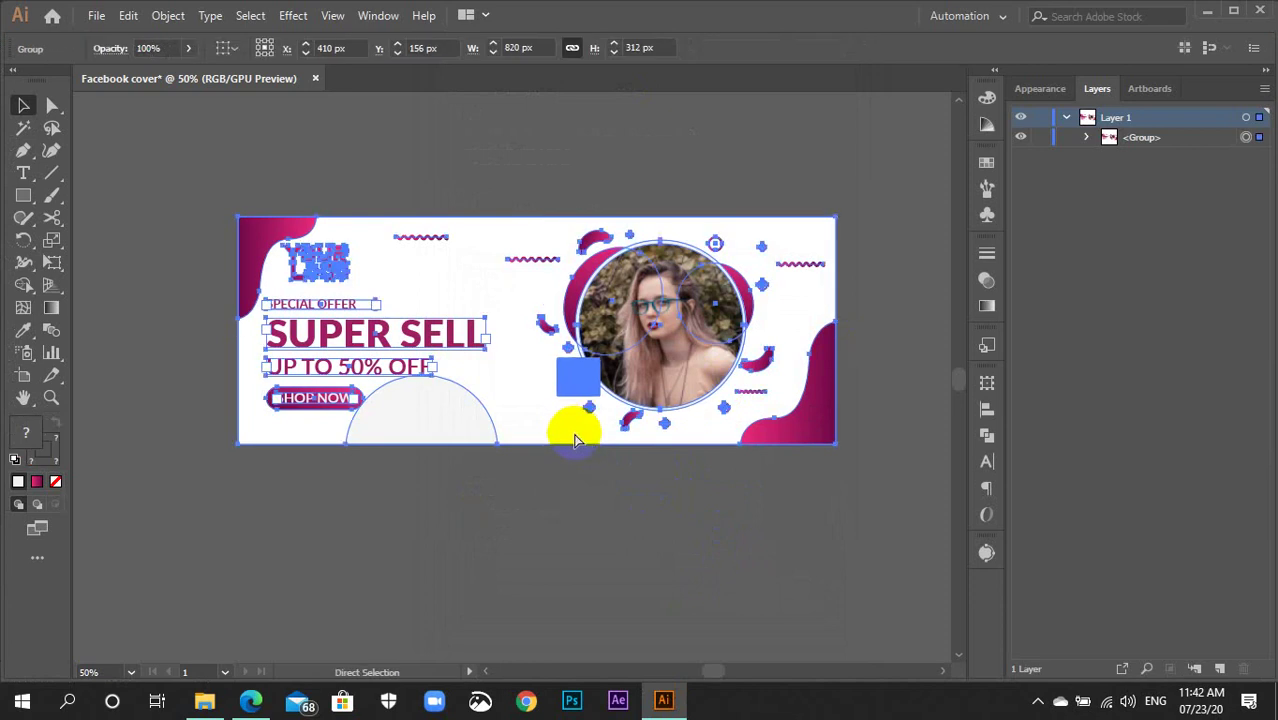
left_click(576, 440, "shift")
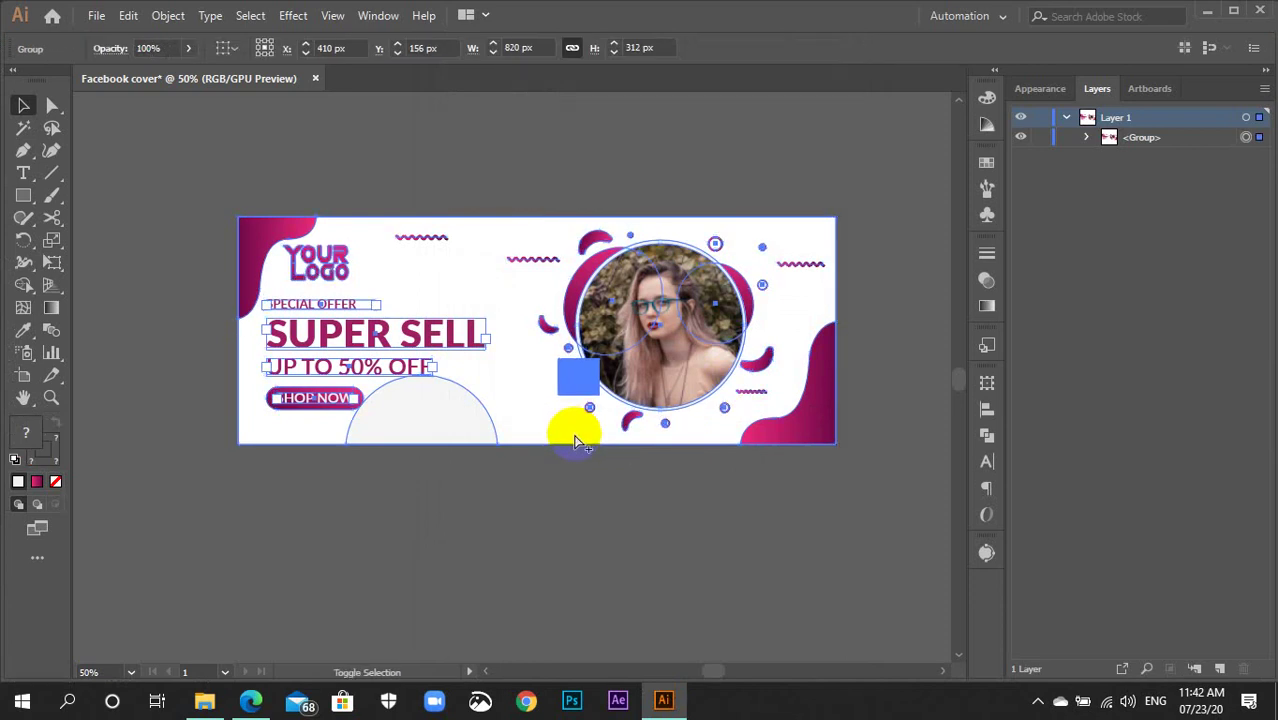
key("ctrl+alt+shift+s")
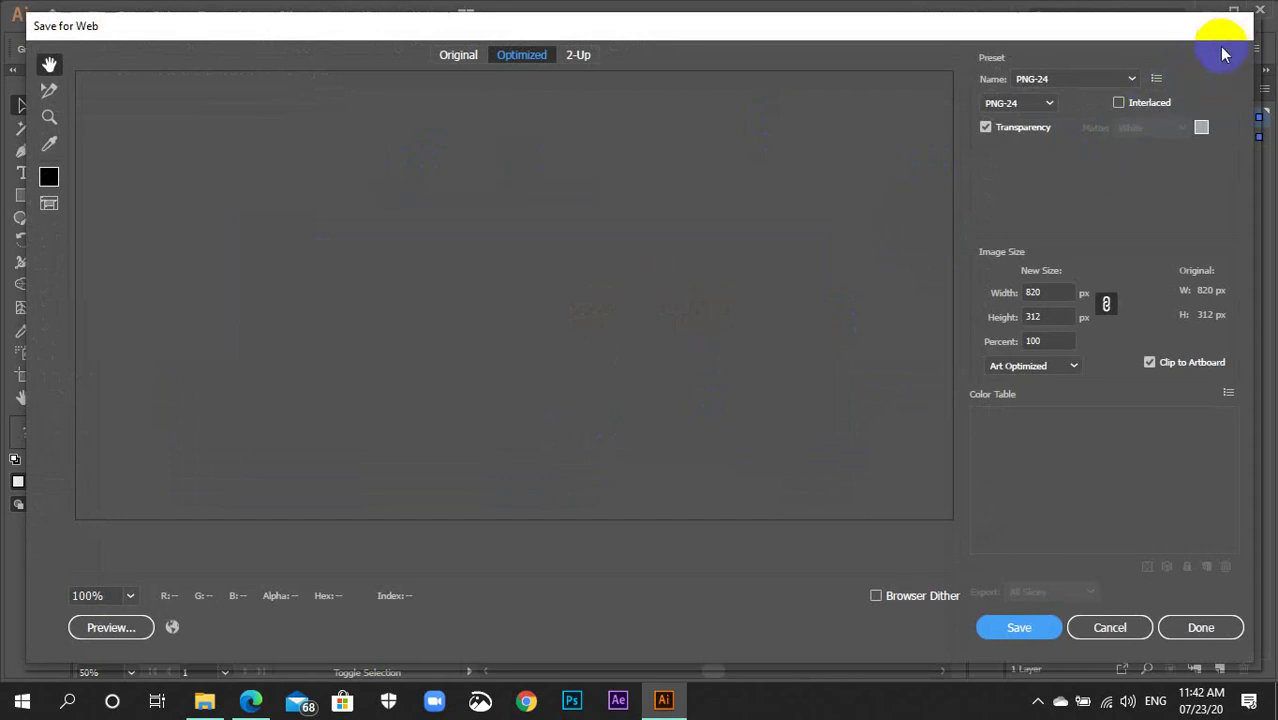
left_click(1104, 624)
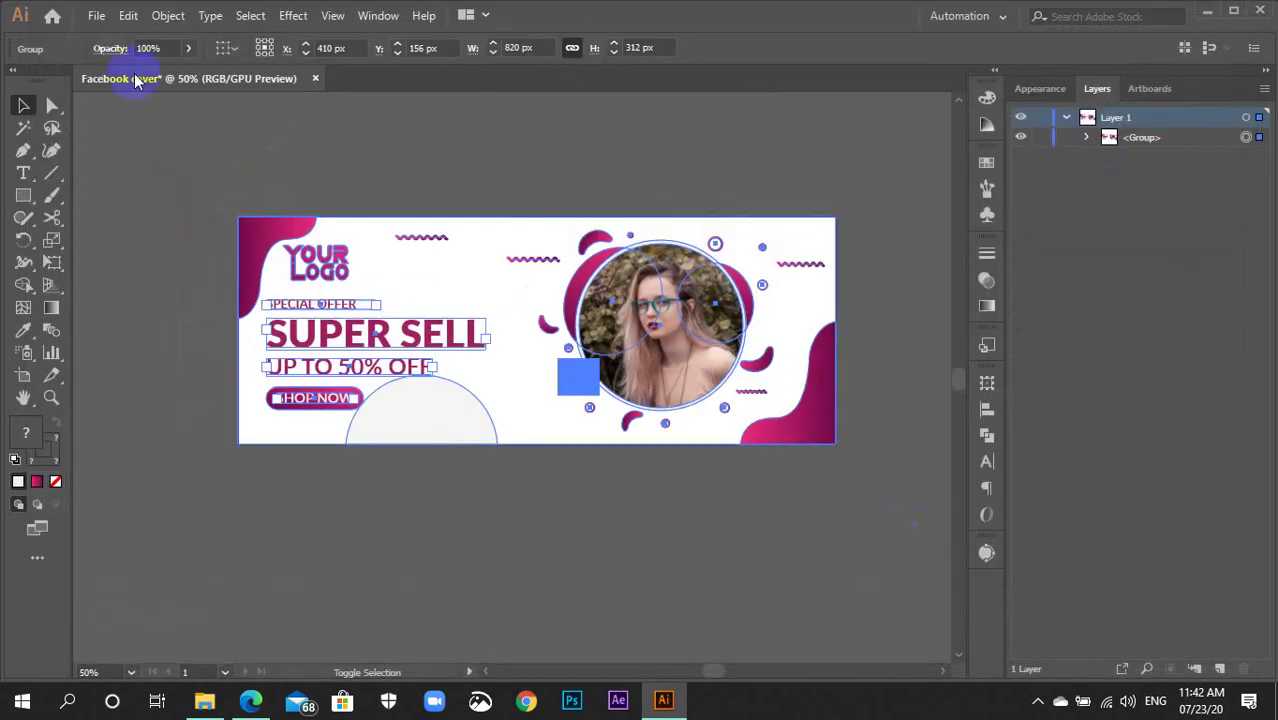
Set up a Save for Web export as a Maximum-quality JPEG enlarged 300% to 2460×936 px.
left_click(90, 18)
mouse_move(130, 346)
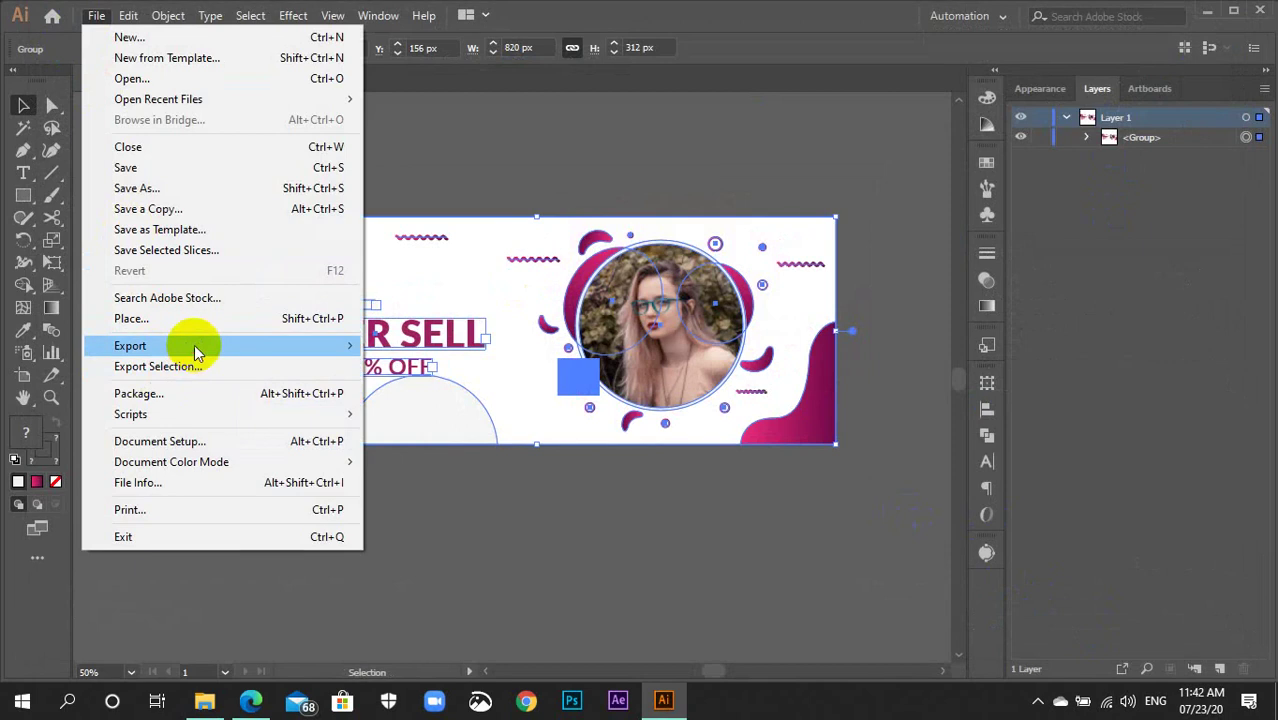
left_click(442, 386)
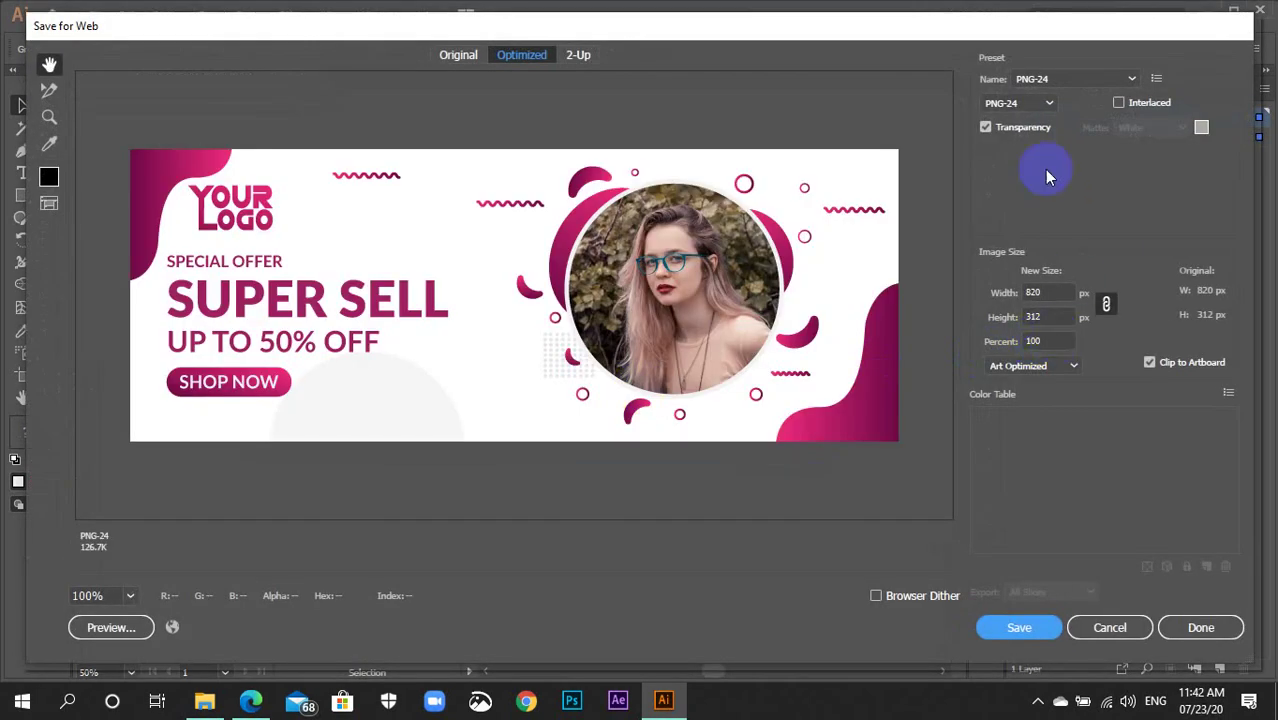
left_click(1010, 103)
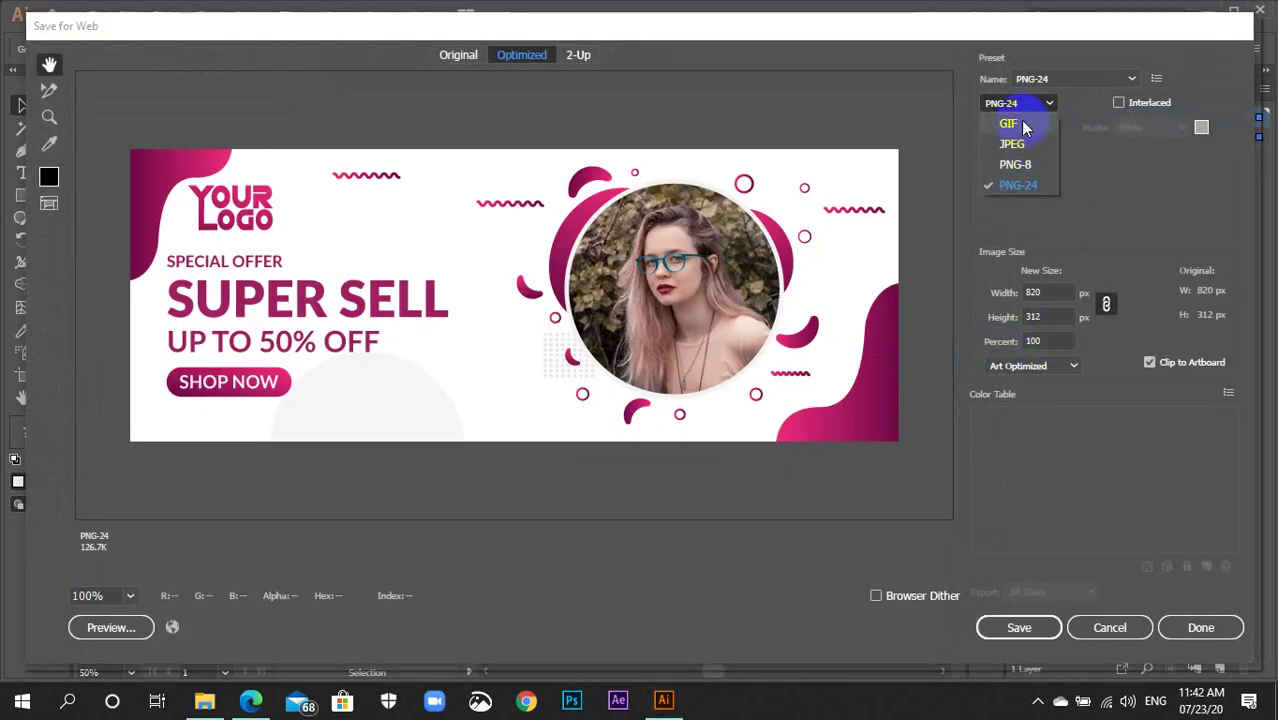
left_click(1012, 143)
left_click(1035, 128)
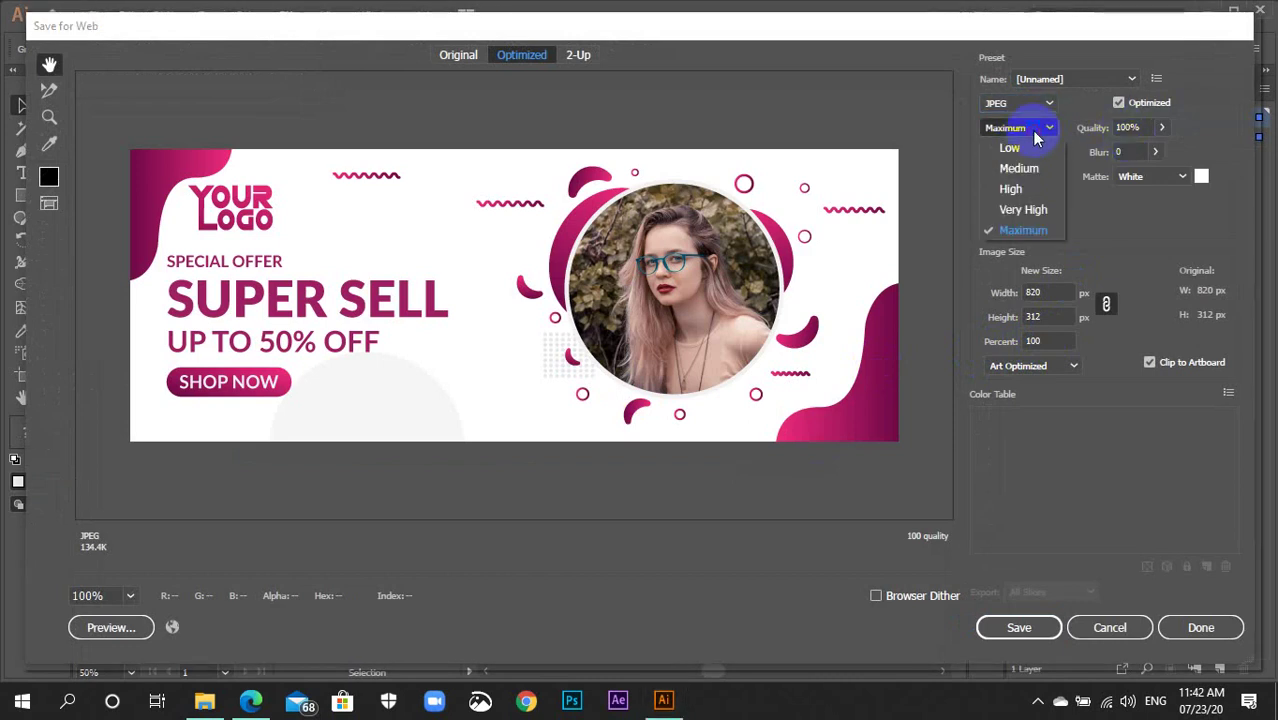
left_click(1005, 232)
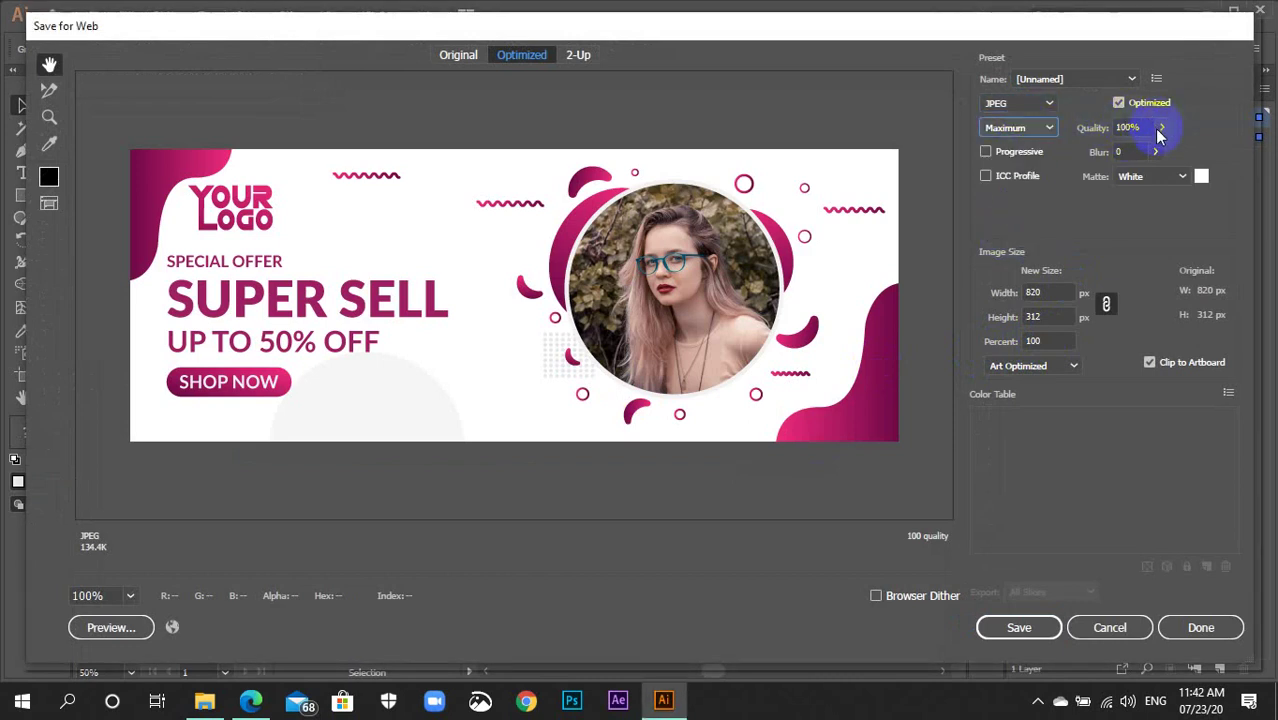
left_click(1046, 340)
type("300")
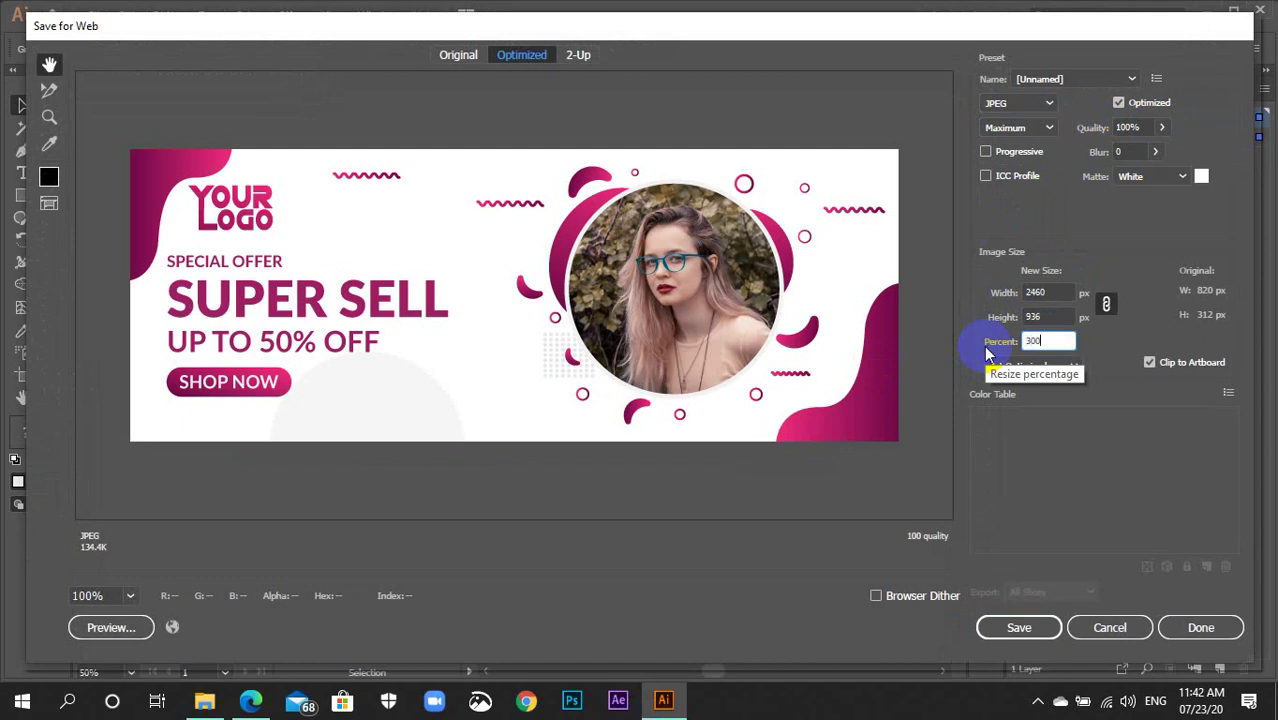
left_click(1050, 316)
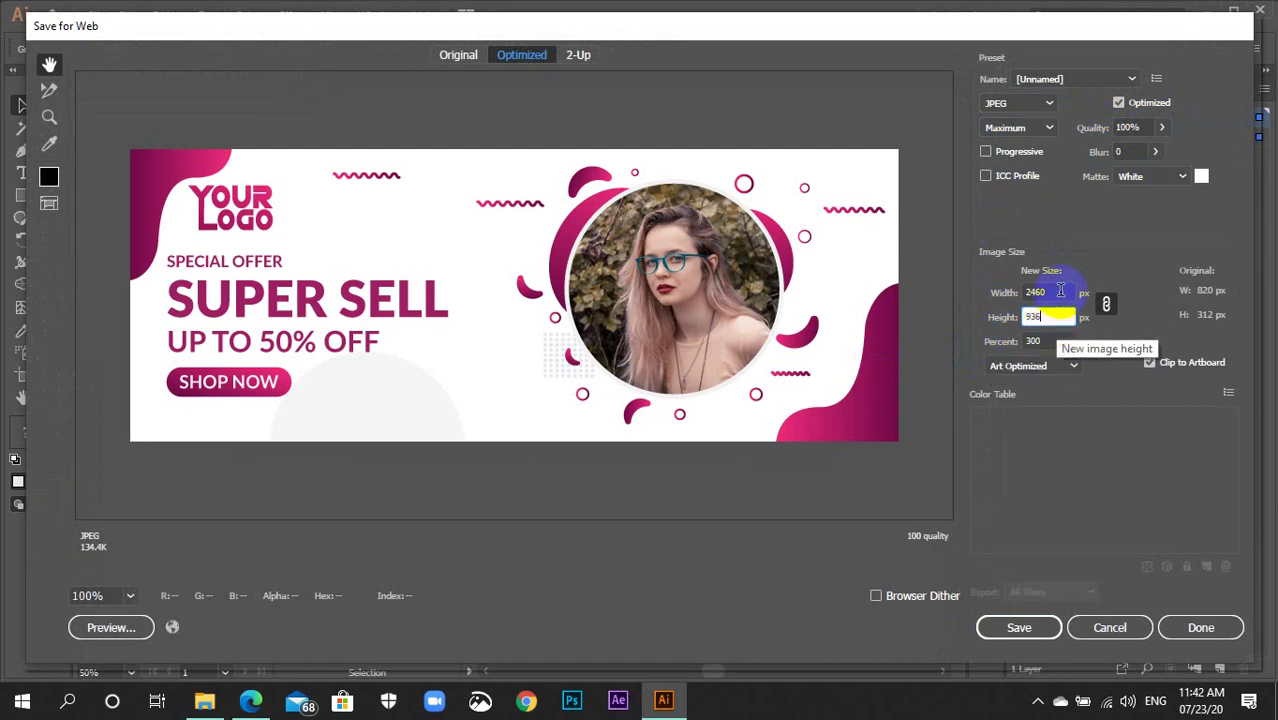
left_click(1060, 291)
left_click(1040, 627)
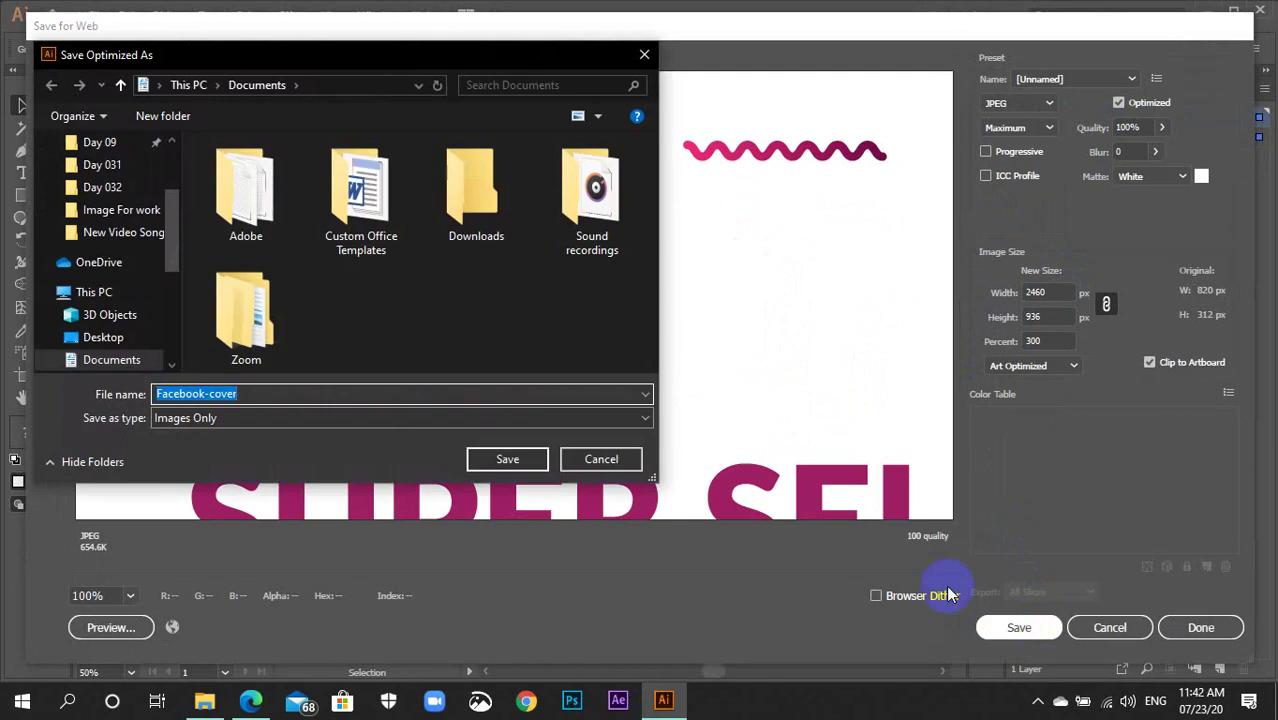
Save the JPEG as FB-cover---07 in Day 032, based on FB-cover---06's name, then deselect the artwork.
left_click(99, 189)
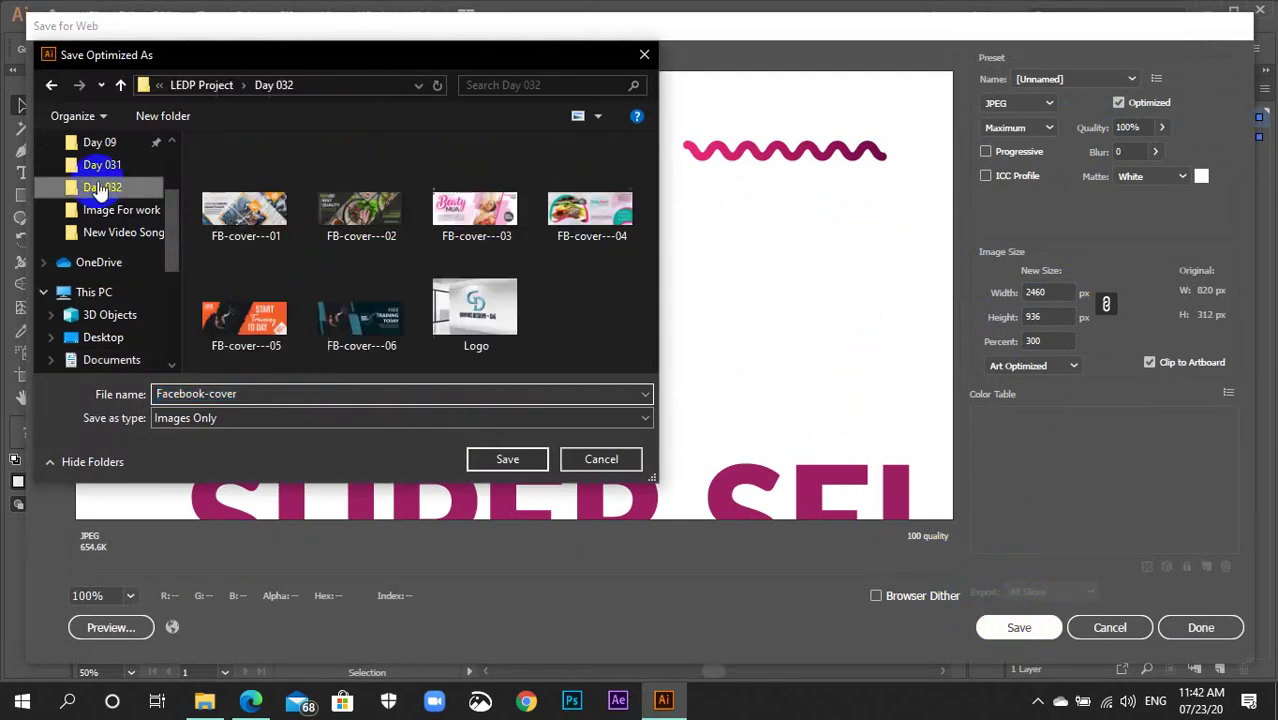
left_click(390, 366)
left_click(295, 392)
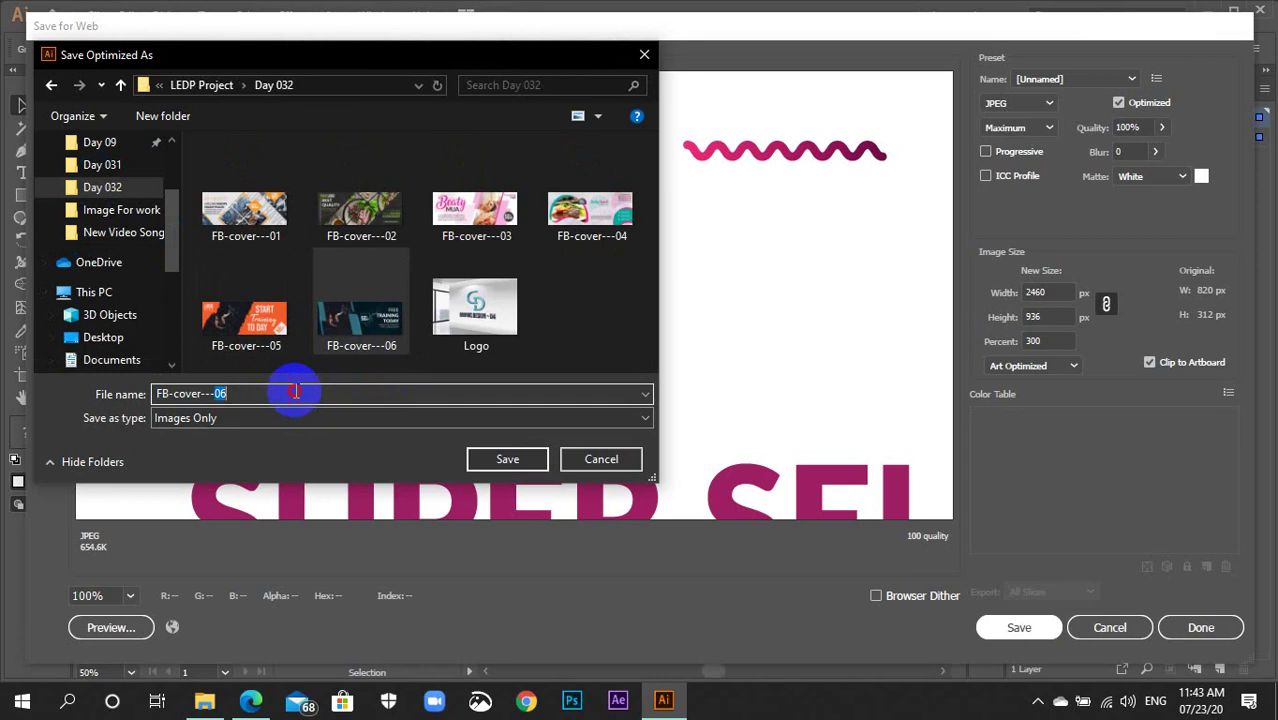
type("017")
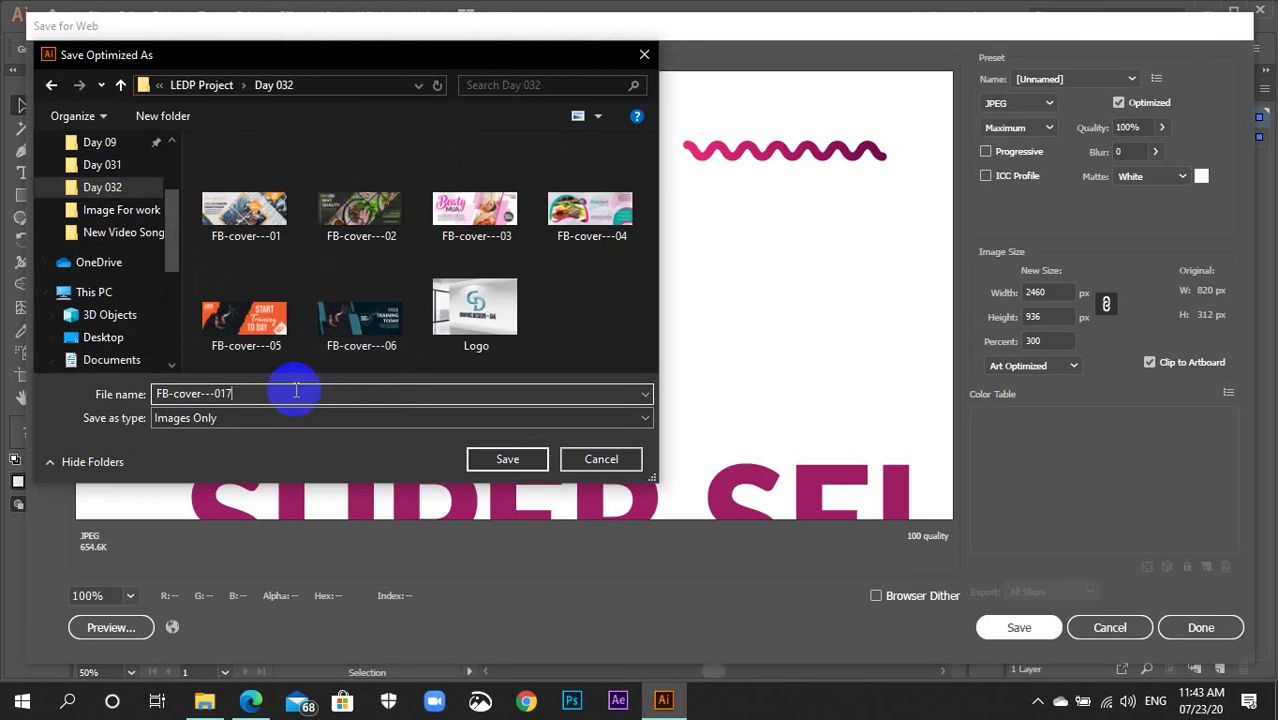
key("BackSpace")
key("BackSpace")
type("7")
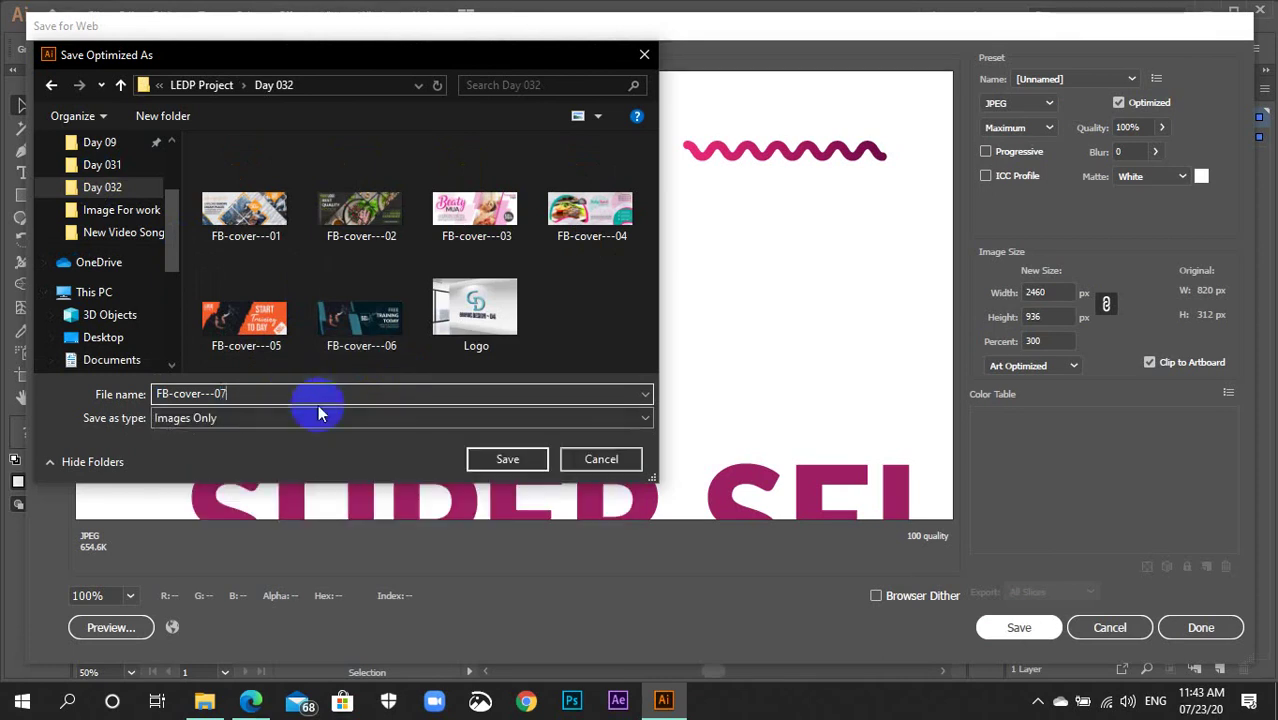
left_click(497, 459)
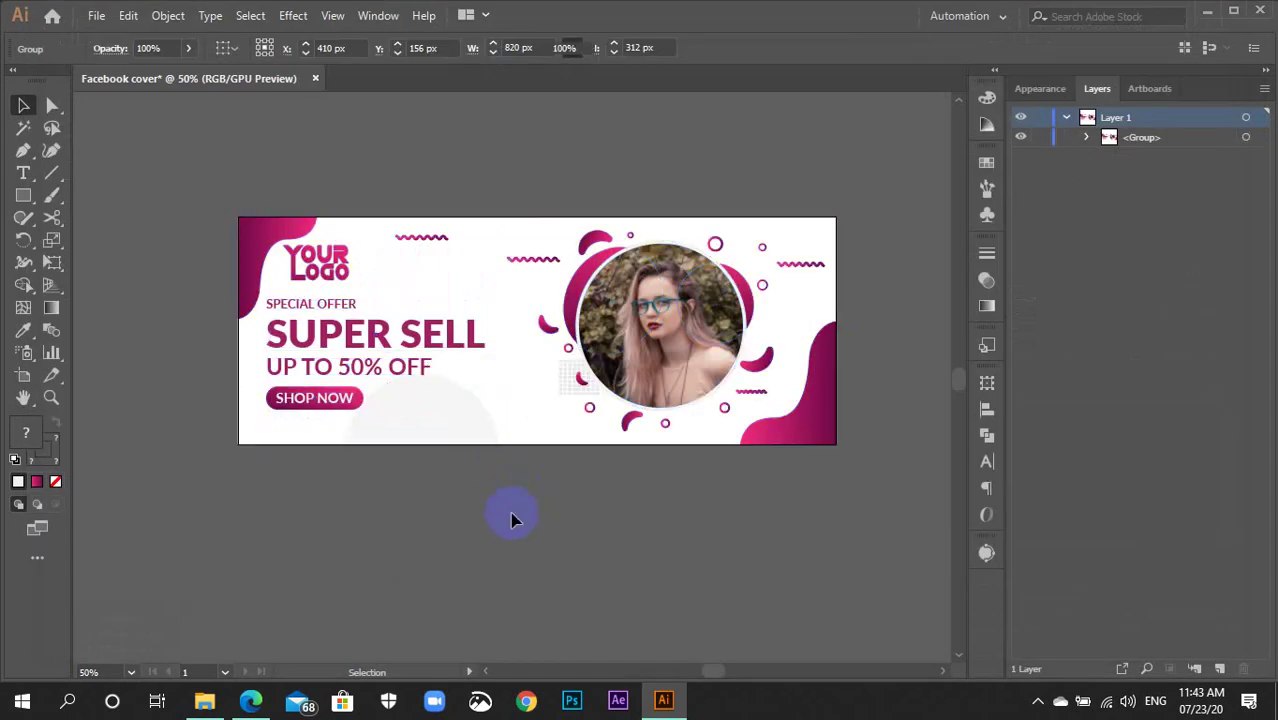
left_click(510, 519)
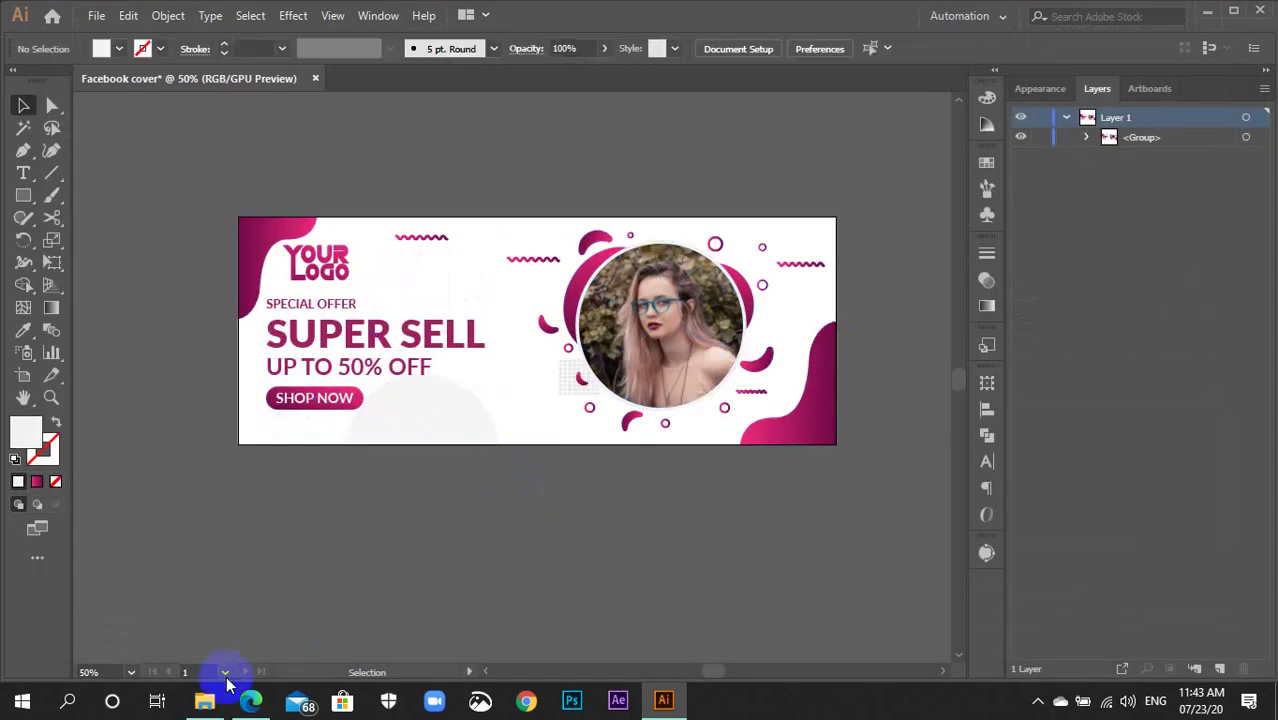
View FB-cover---07.jpg from the Day 032 folder in Photos, then close the viewer.
left_click(204, 700)
left_click(108, 283)
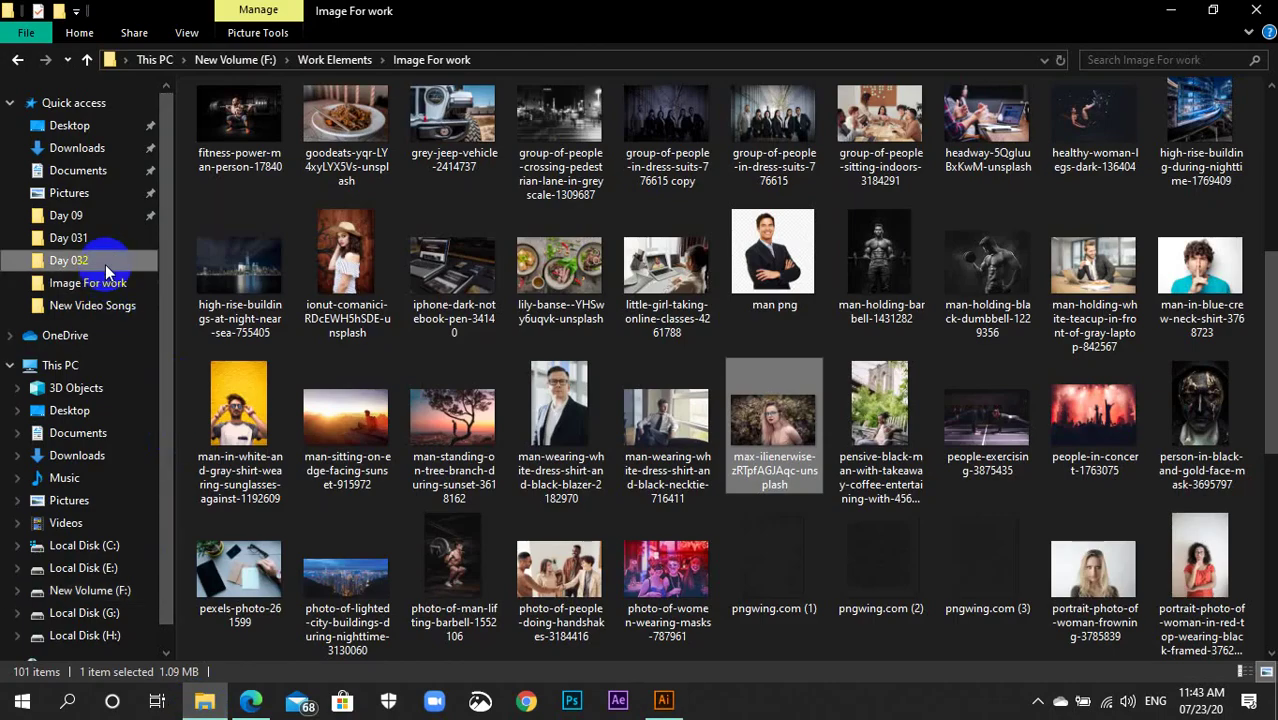
left_click(75, 260)
double_click(1095, 170)
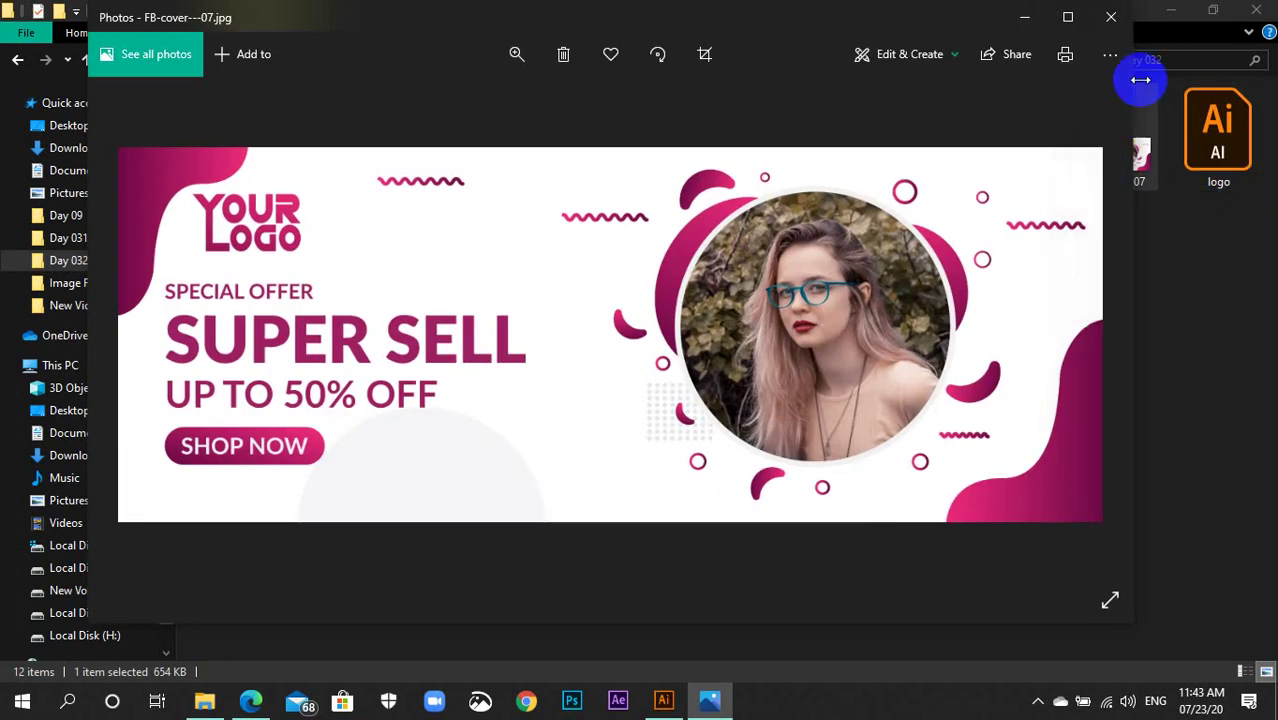
left_click(1110, 17)
Minimize File Explorer and Illustrator, then refresh the Windows desktop.
left_click(1172, 10)
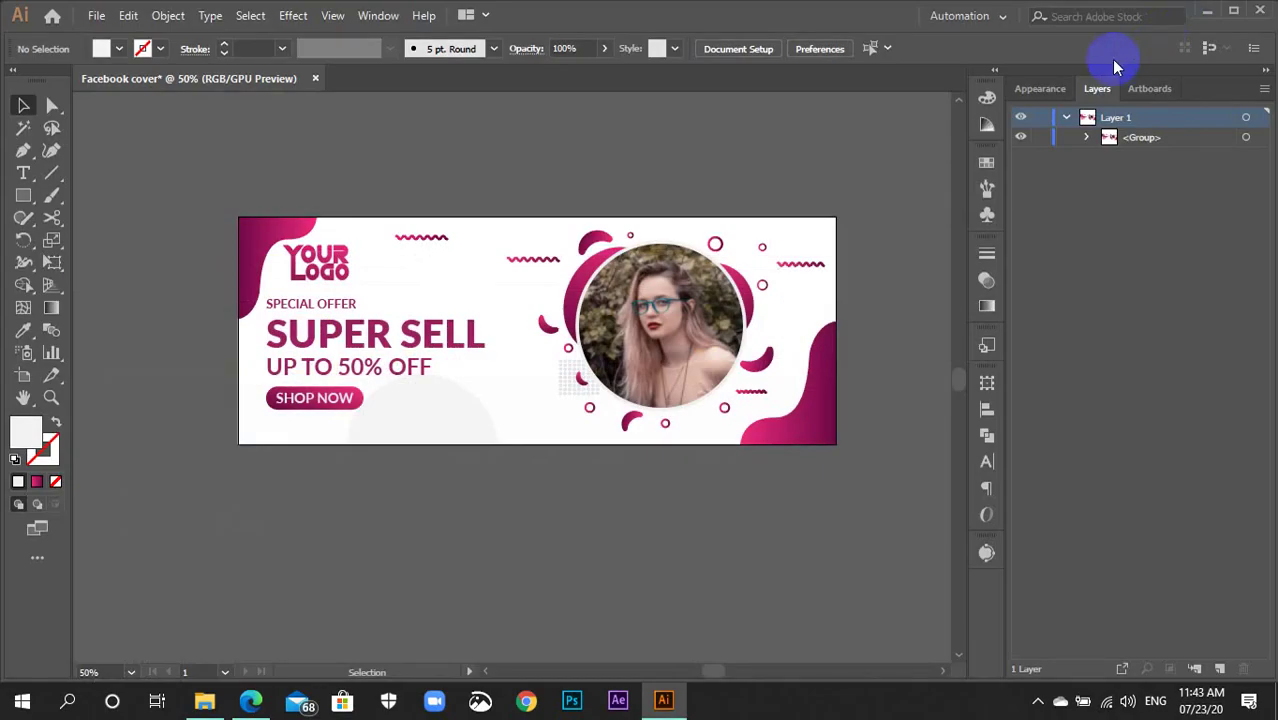
left_click(1208, 12)
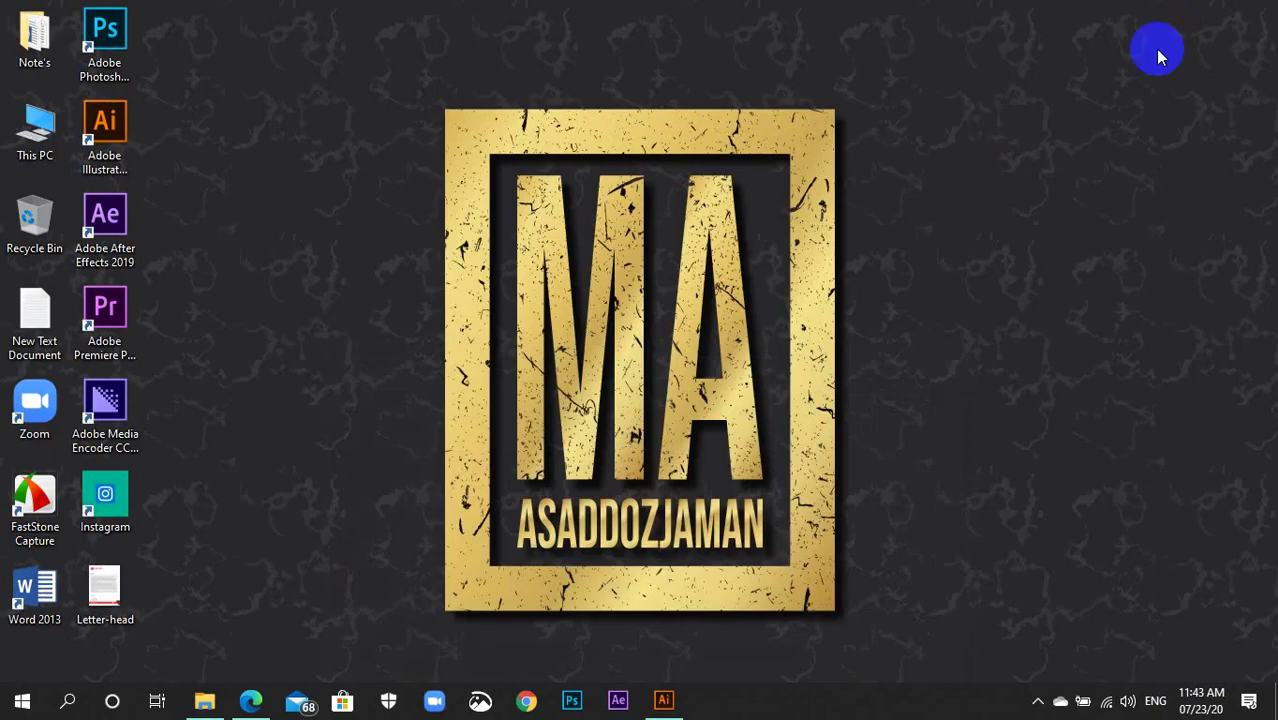
right_click(884, 164)
left_click(902, 218)
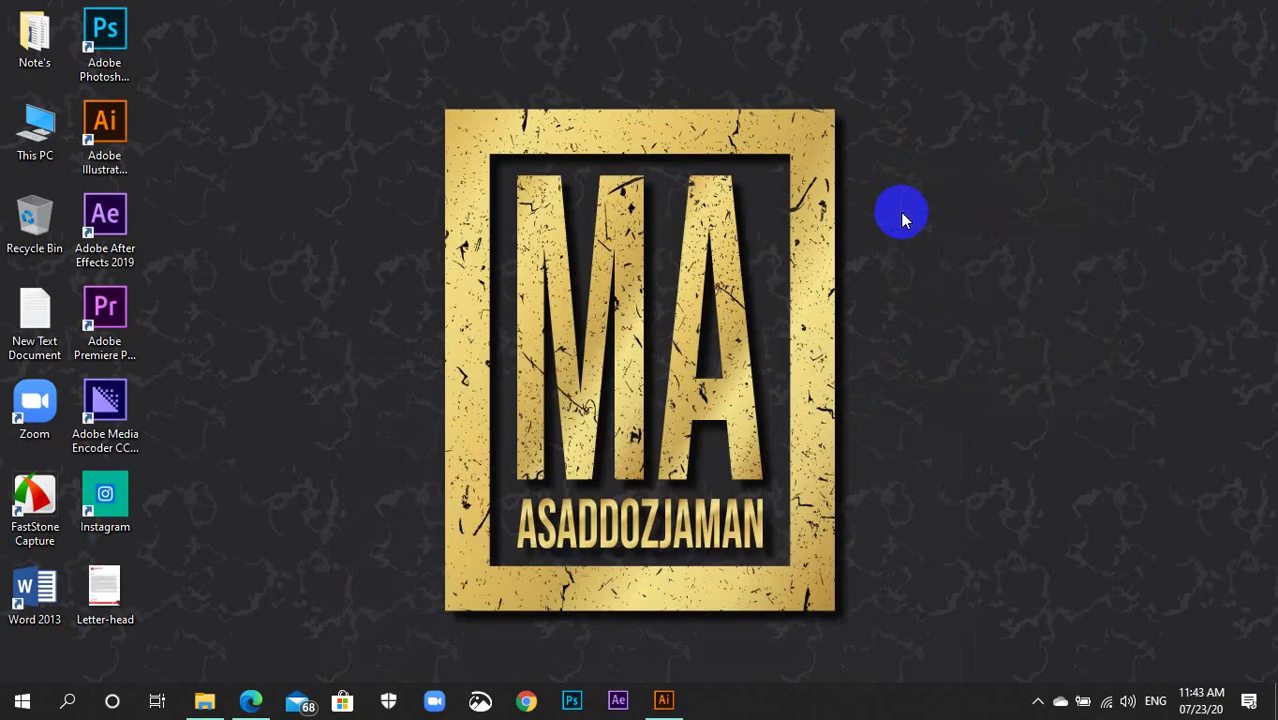